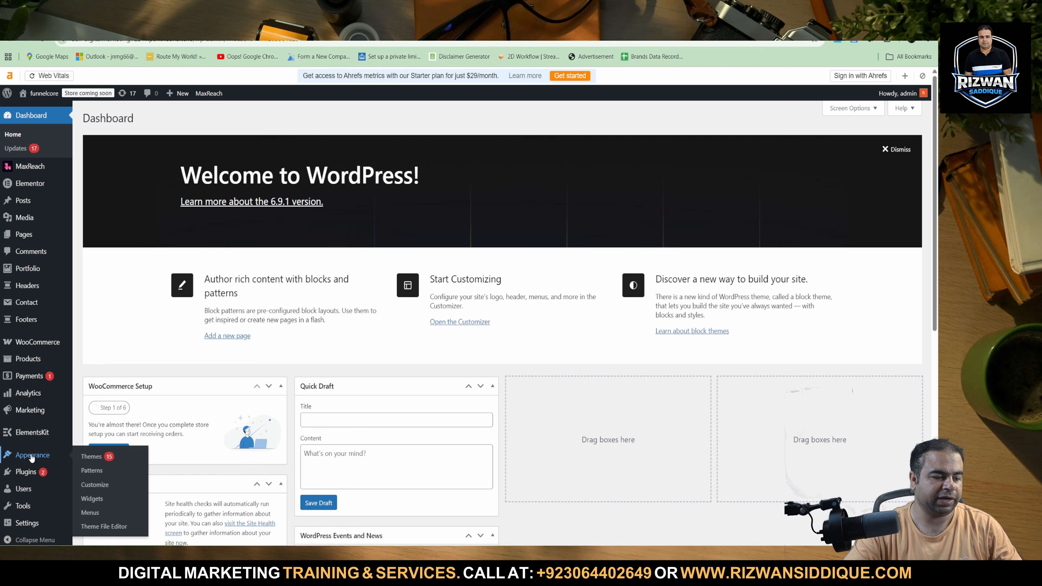
# Step: View the site's installed themes, including the active MaxReach theme, and return to the dashboard home
pyautogui.click(92, 456)
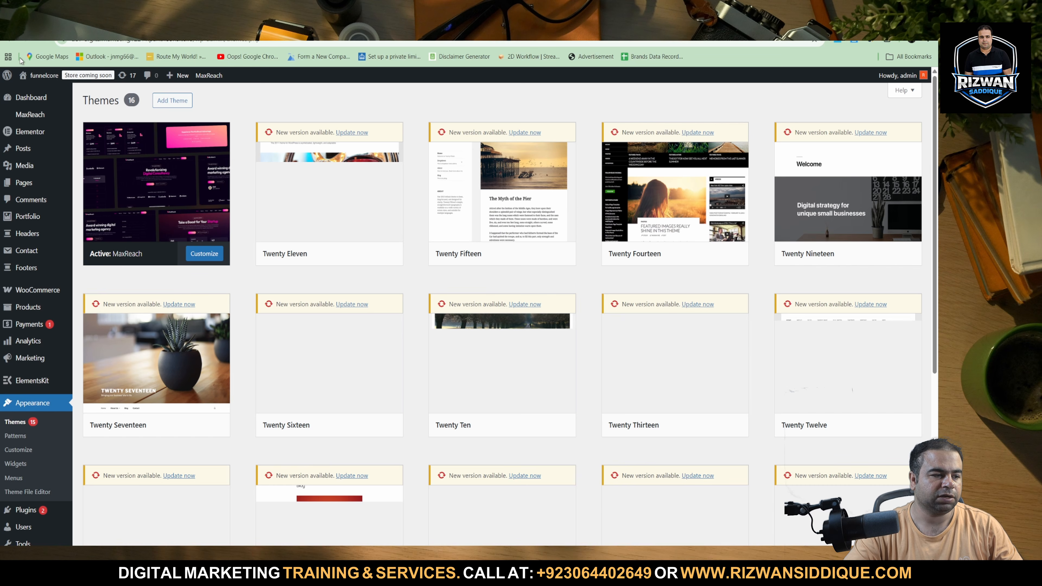
pyautogui.moveTo(37, 80)
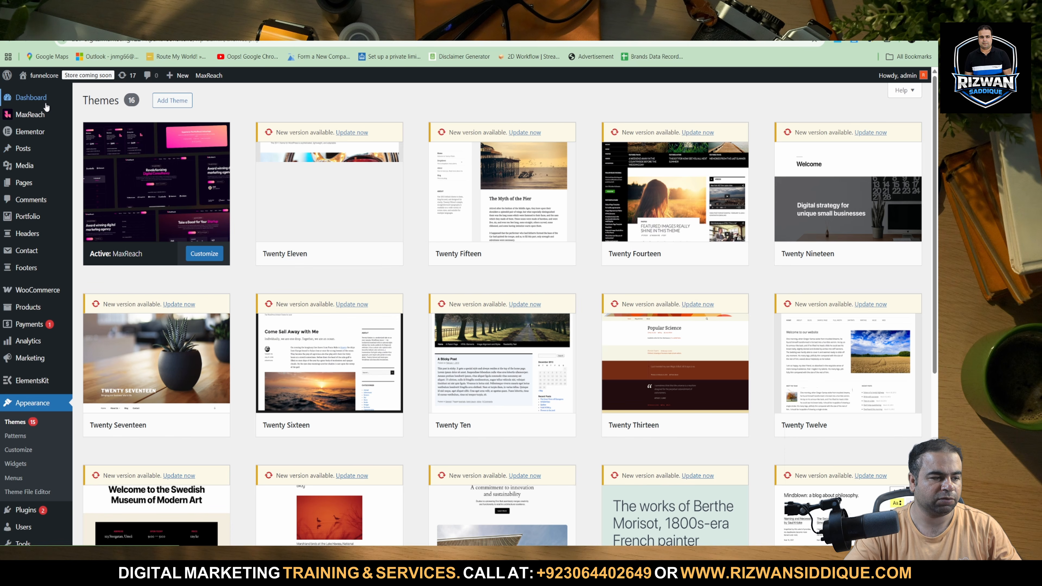
pyautogui.moveTo(46, 105)
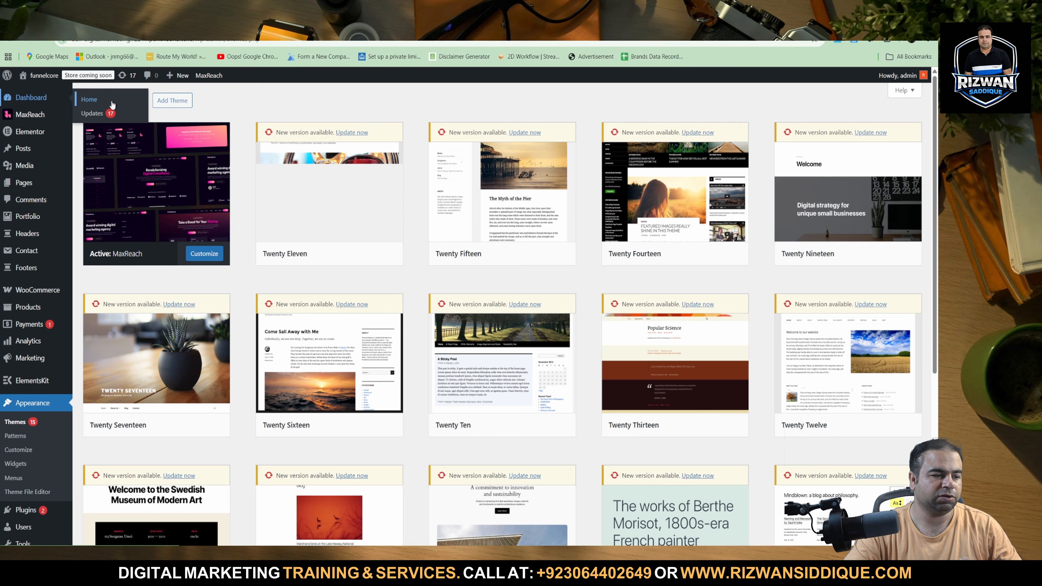
pyautogui.click(97, 100)
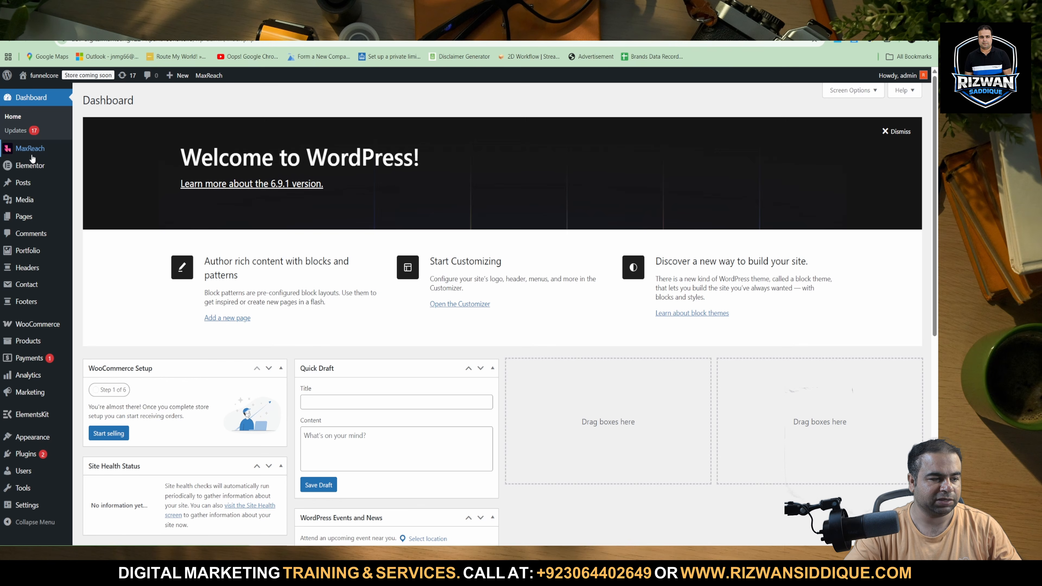
# Step: Open the MaxReach theme's Elementor site settings and display the Global Colors
pyautogui.moveTo(29, 168)
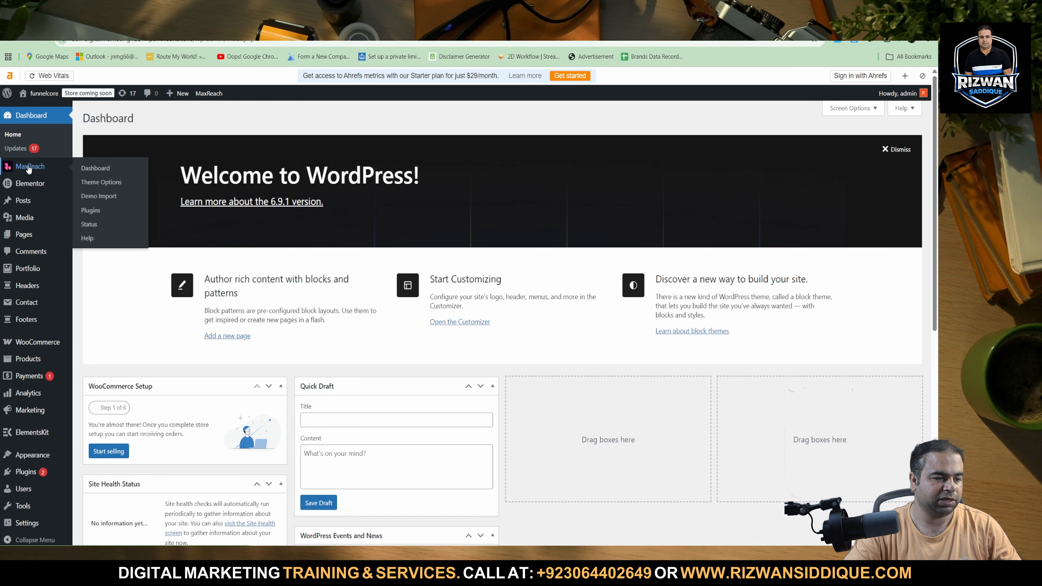
pyautogui.click(95, 168)
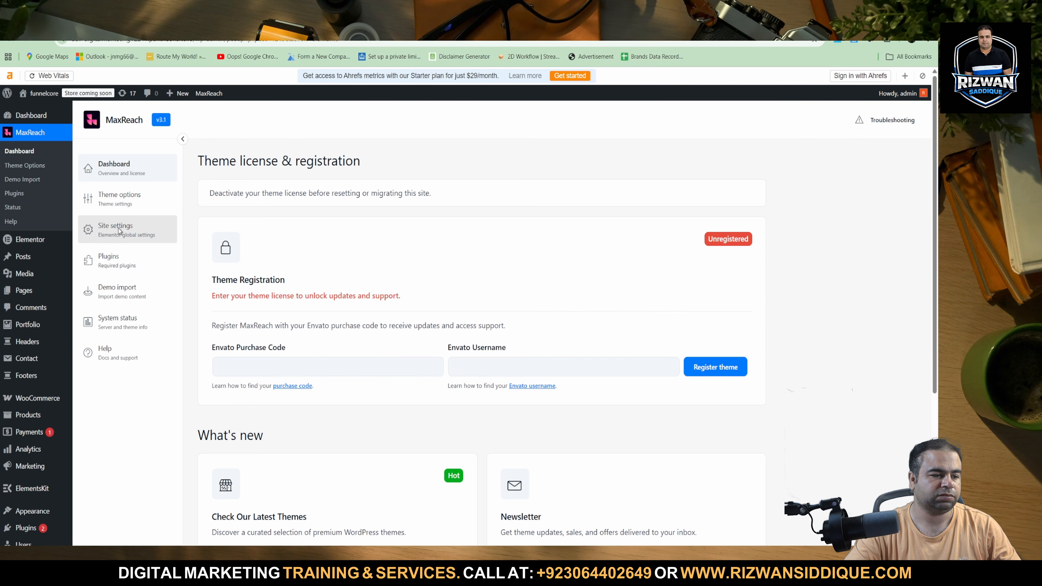
pyautogui.click(118, 229)
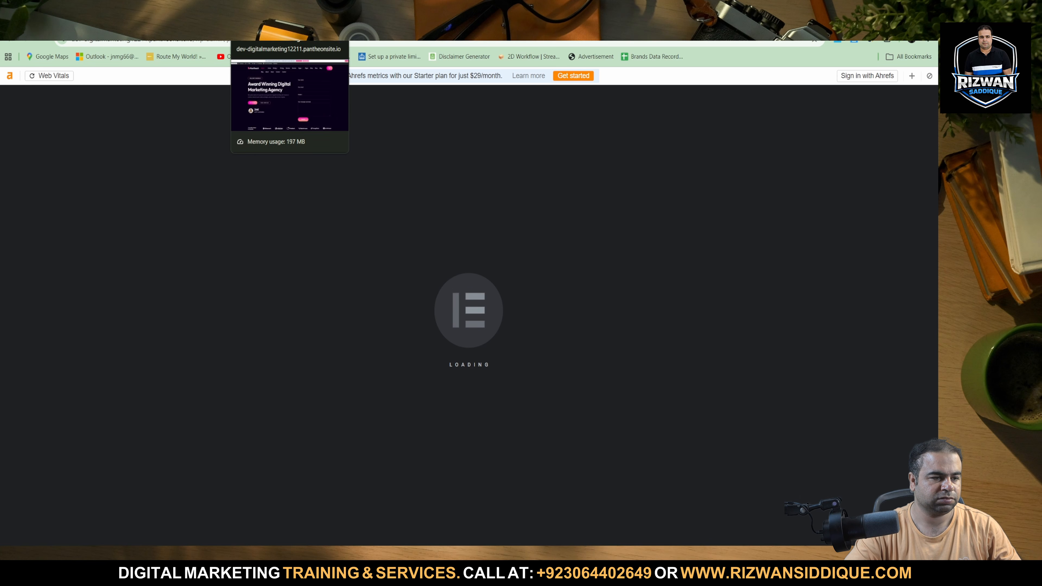
pyautogui.click(262, 20)
pyautogui.click(172, 20)
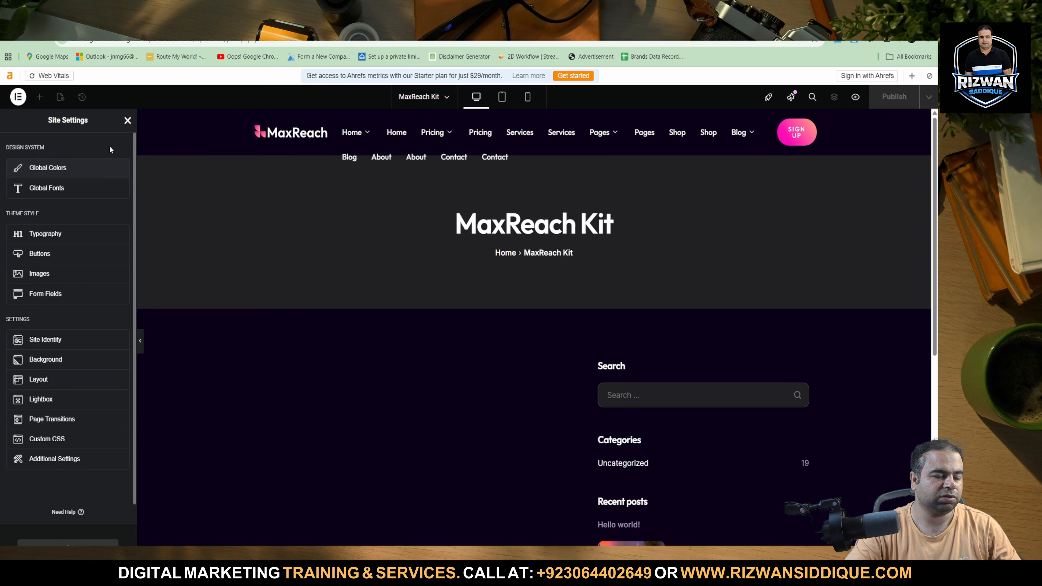
pyautogui.click(46, 164)
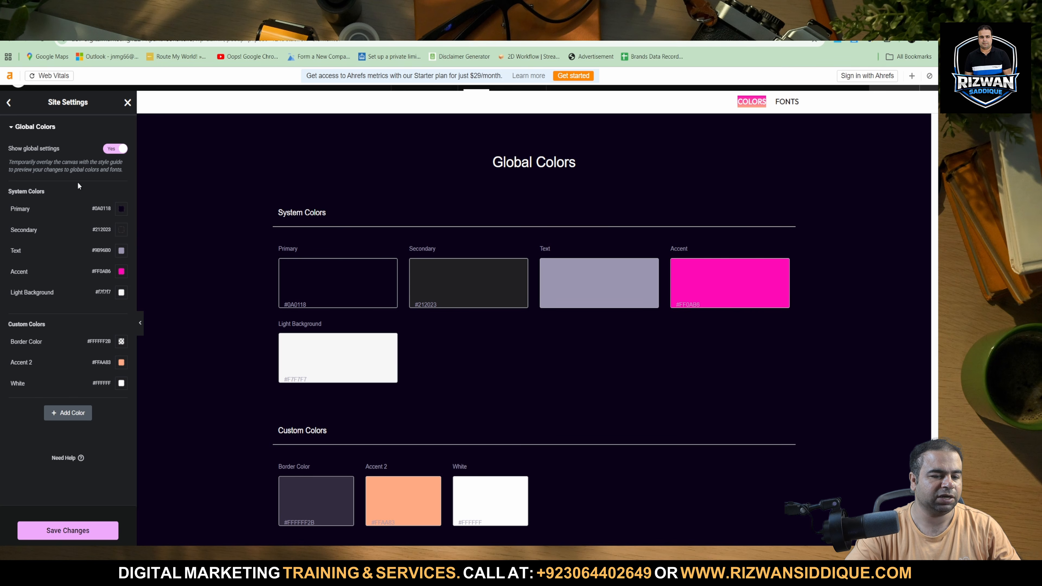
pyautogui.moveTo(114, 274)
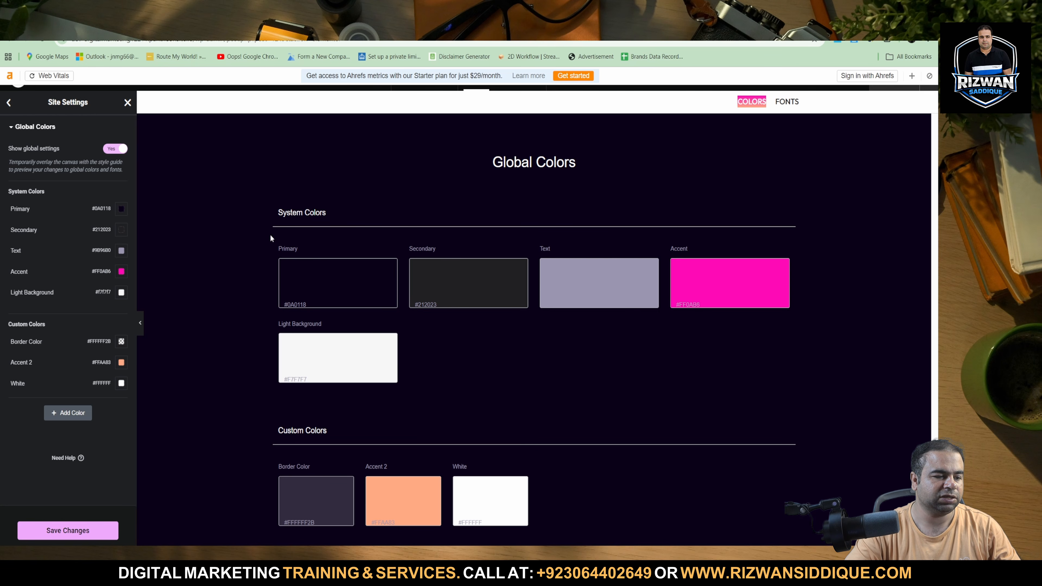
# Step: Open the browser's extension management page and look through the installed extensions
pyautogui.click(893, 43)
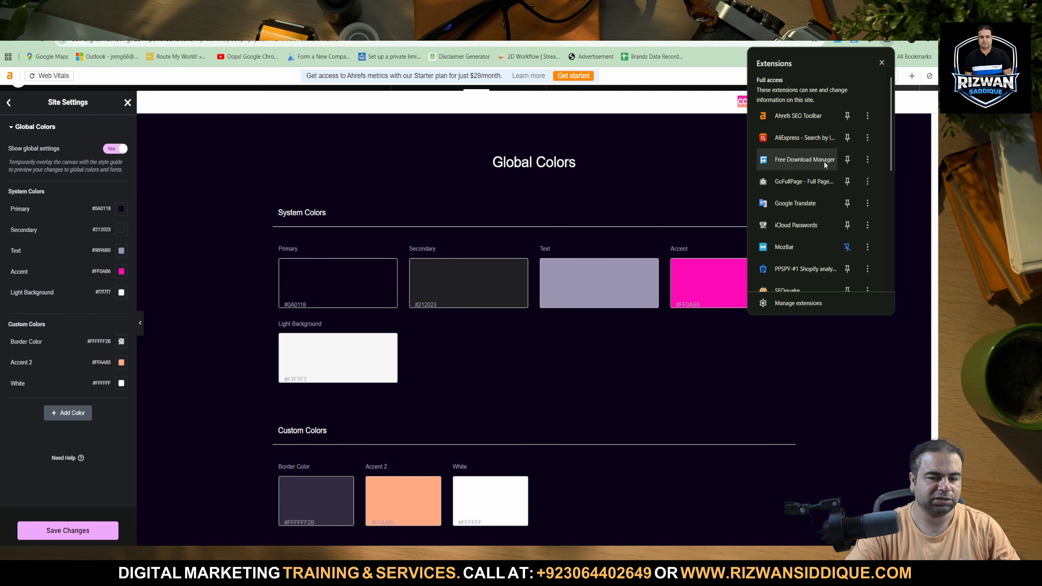
pyautogui.scroll(-5, 801, 232)
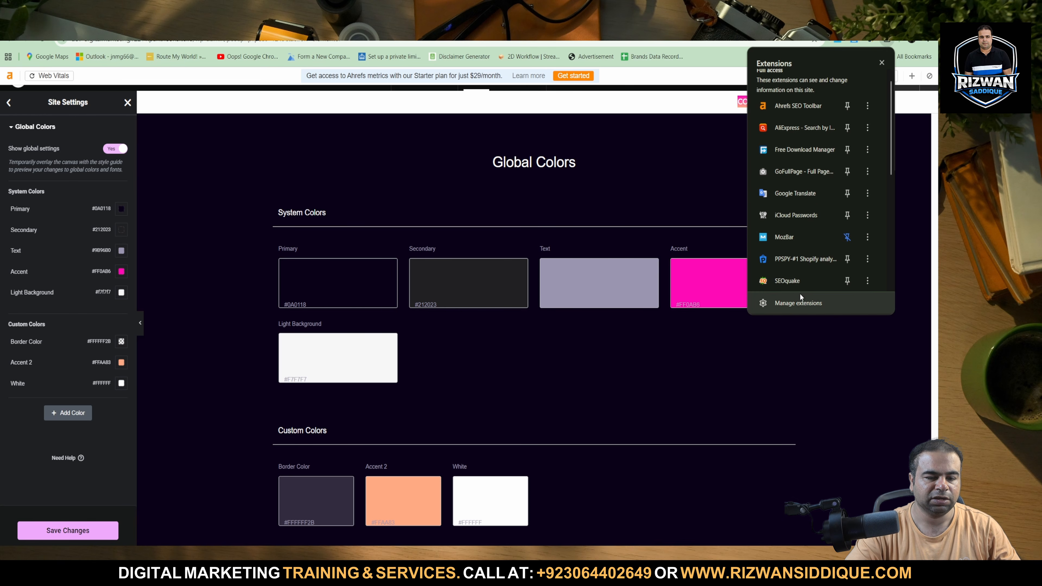
pyautogui.scroll(-1, 799, 242)
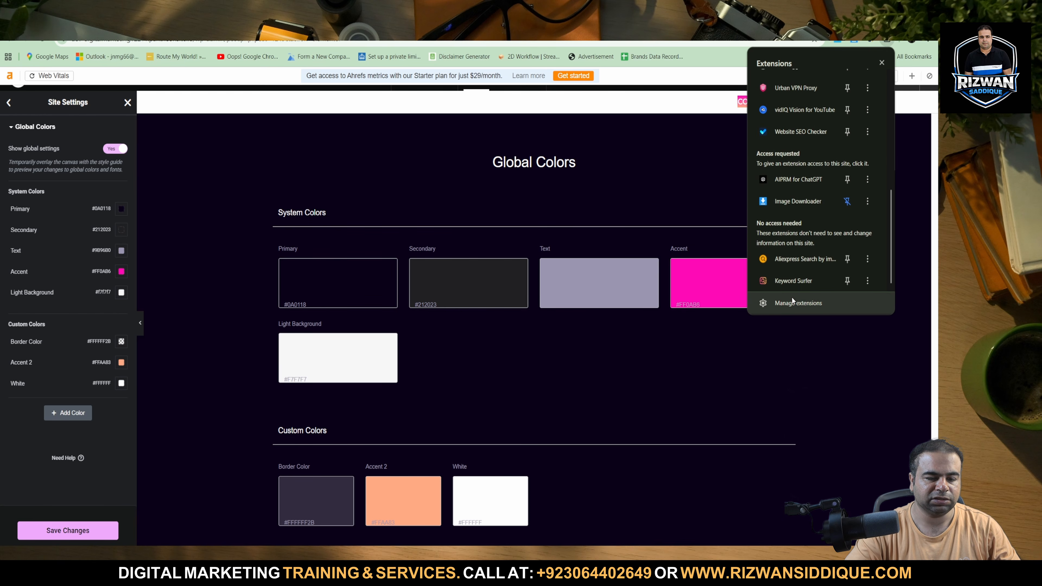
pyautogui.click(792, 297)
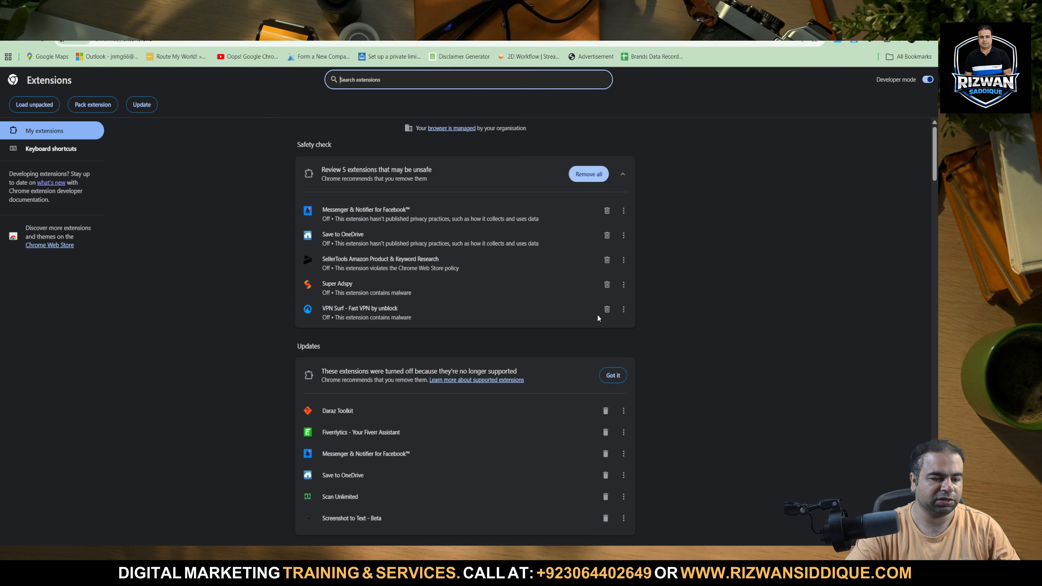
pyautogui.scroll(-5, 450, 279)
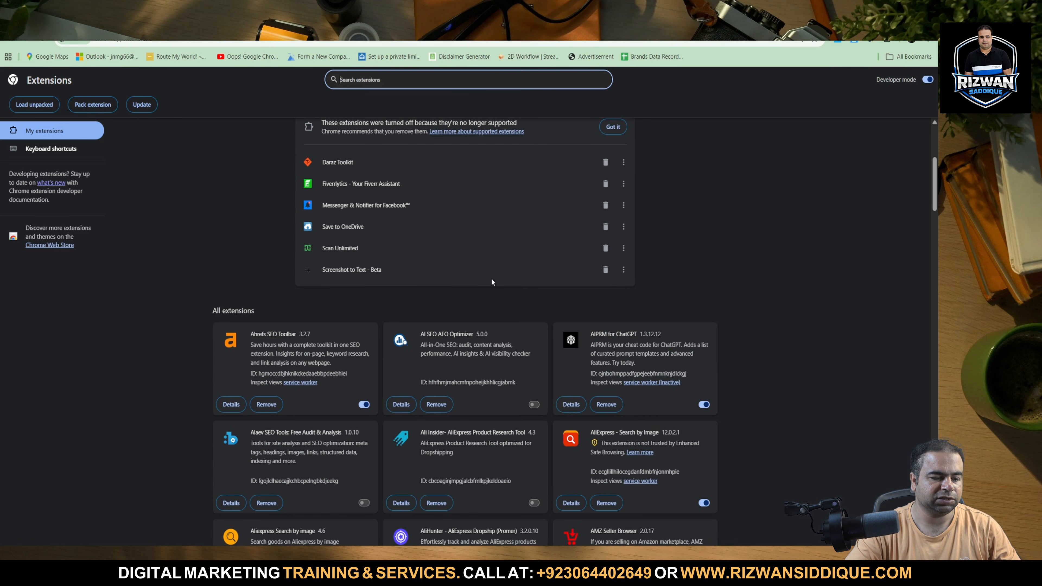
pyautogui.scroll(-5, 465, 349)
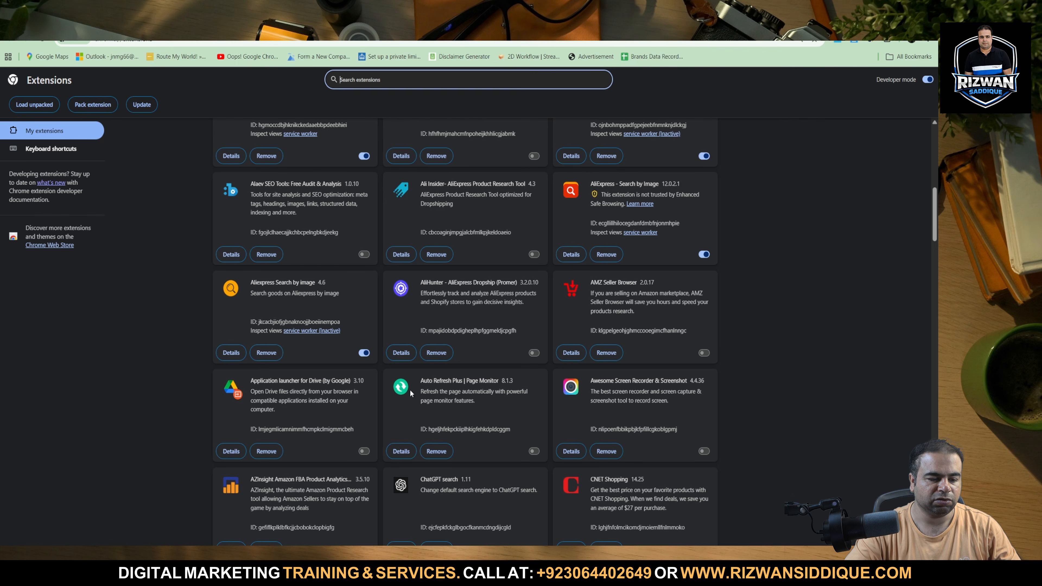
pyautogui.scroll(-4, 487, 387)
pyautogui.scroll(-5, 438, 322)
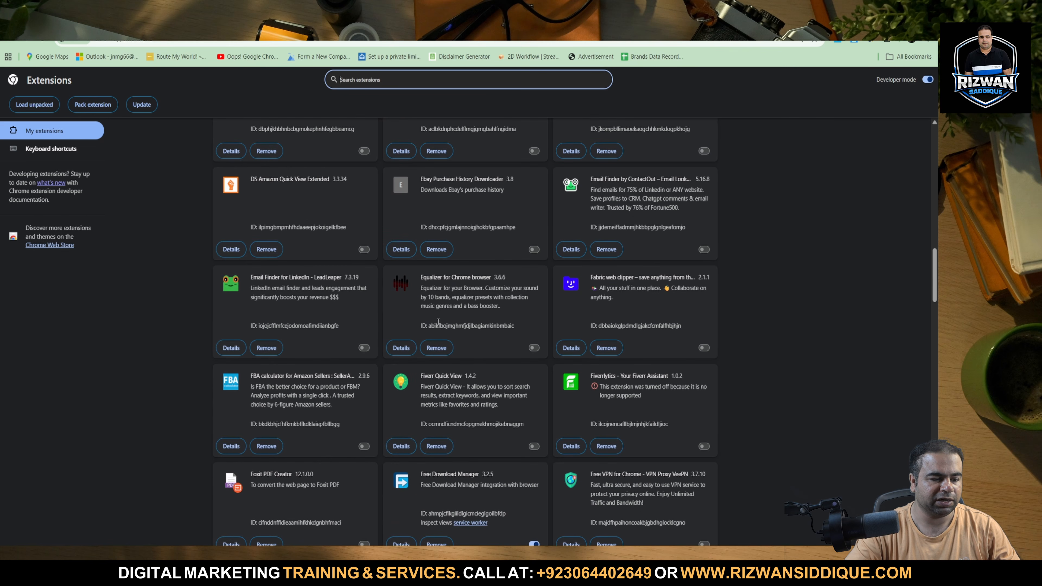
pyautogui.scroll(-10, 405, 326)
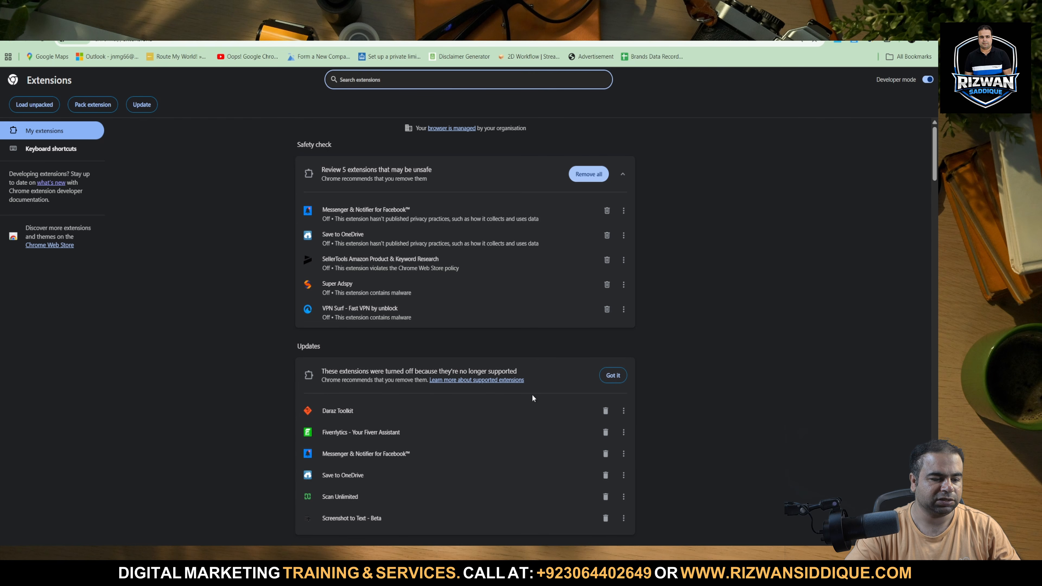
# Step: Turn off the Ahrefs SEO Toolbar, AIPRM for ChatGPT and AliExpress - Search by Image extensions
pyautogui.scroll(-4, 530, 395)
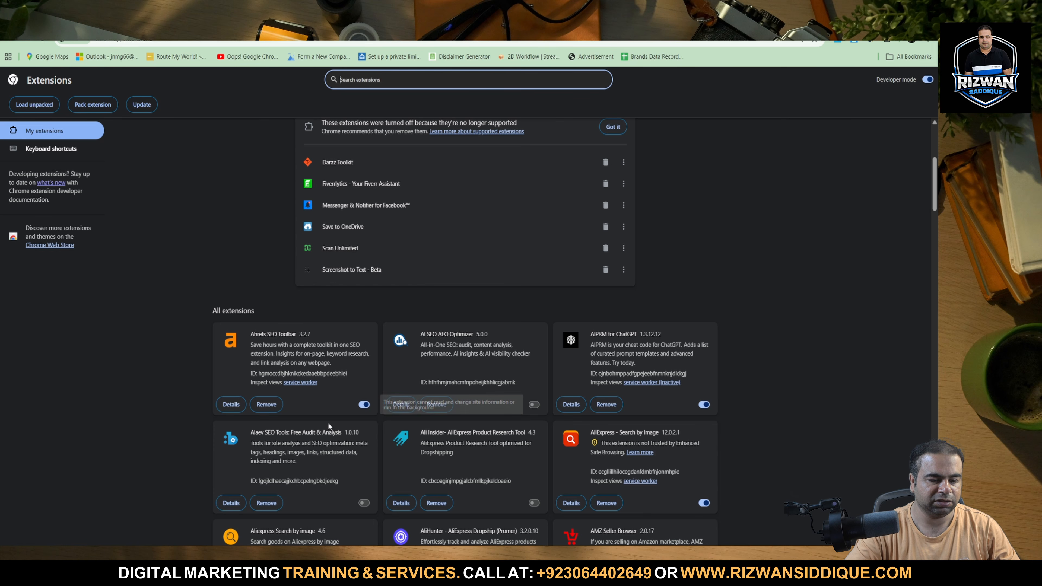
pyautogui.click(364, 404)
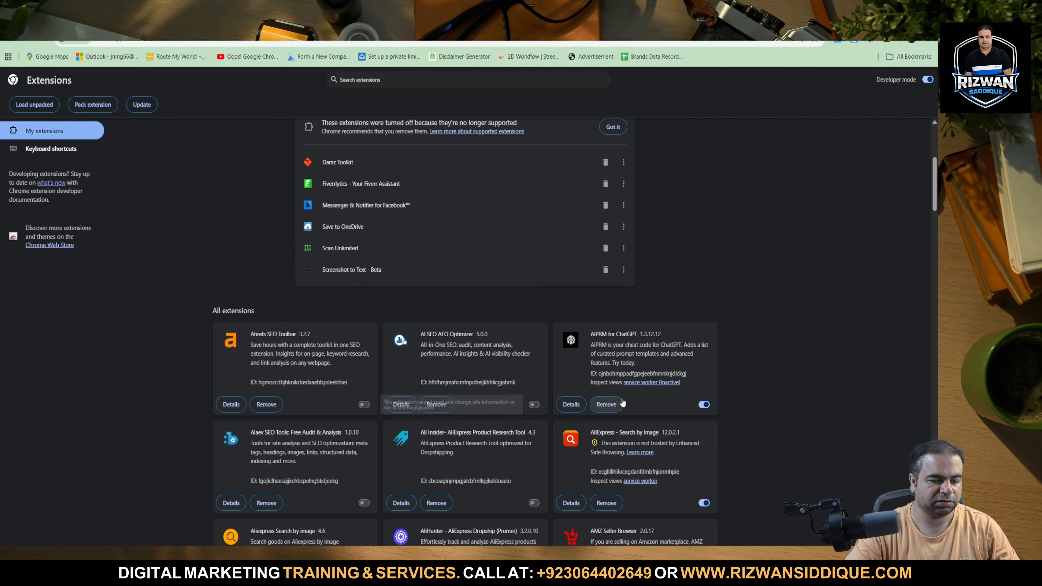
pyautogui.click(703, 404)
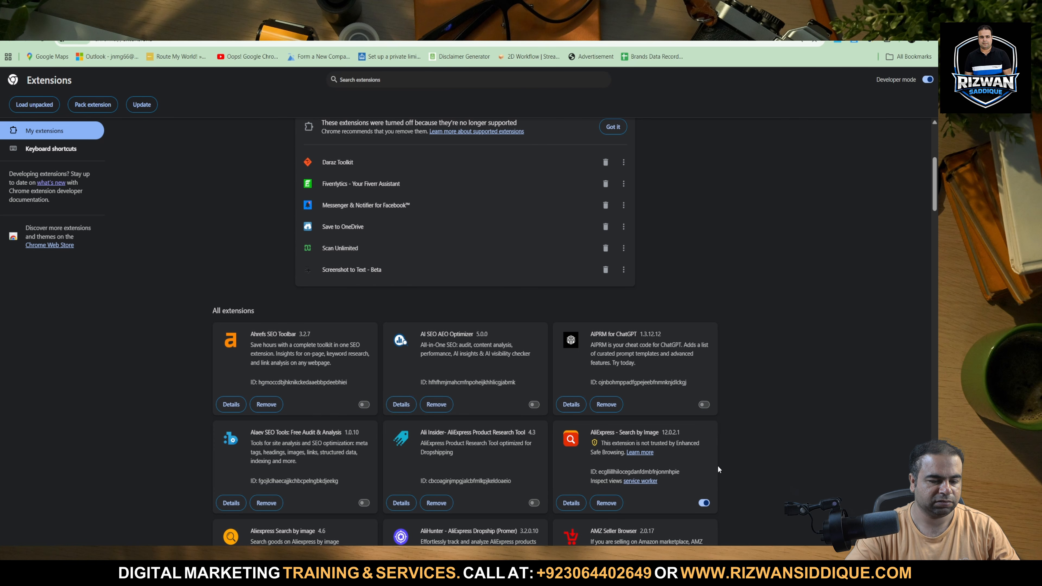
pyautogui.click(706, 503)
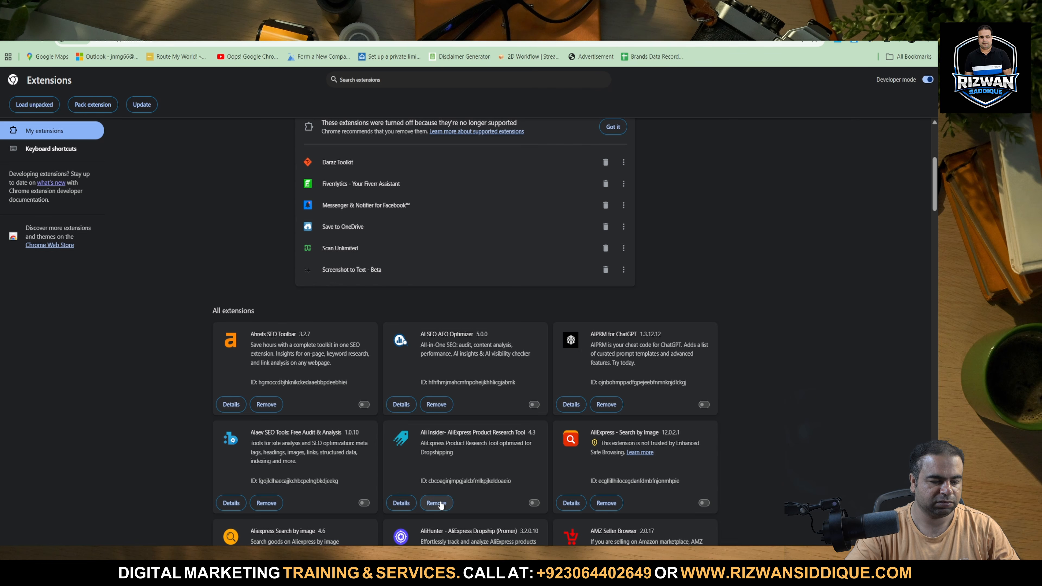
# Step: Turn off the Google Translate, GoFullPage - Full Page Screen Capture and Keyword Surfer extensions
pyautogui.scroll(-10, 382, 476)
pyautogui.scroll(-5, 380, 410)
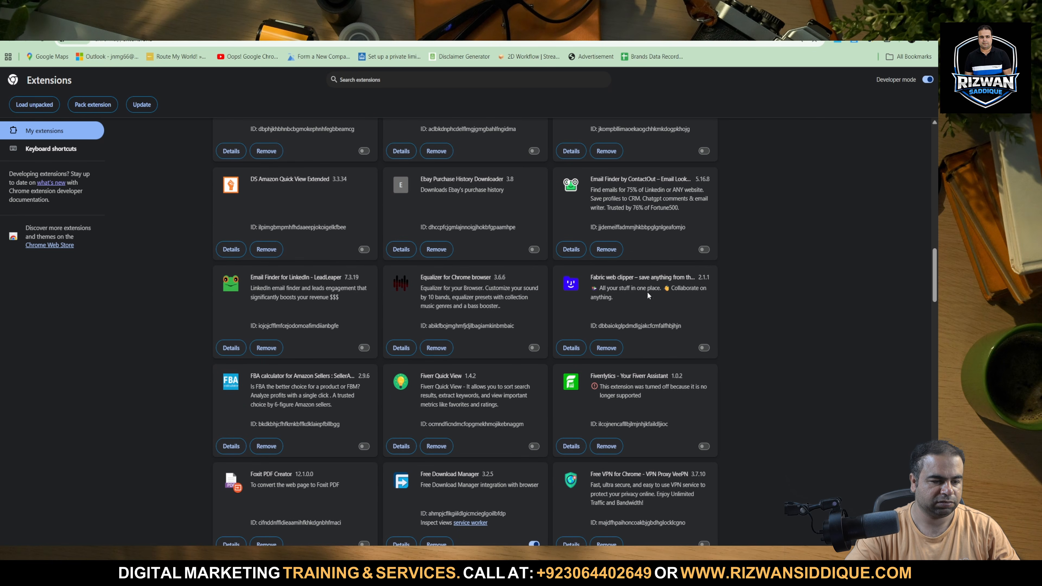
pyautogui.scroll(-6, 671, 398)
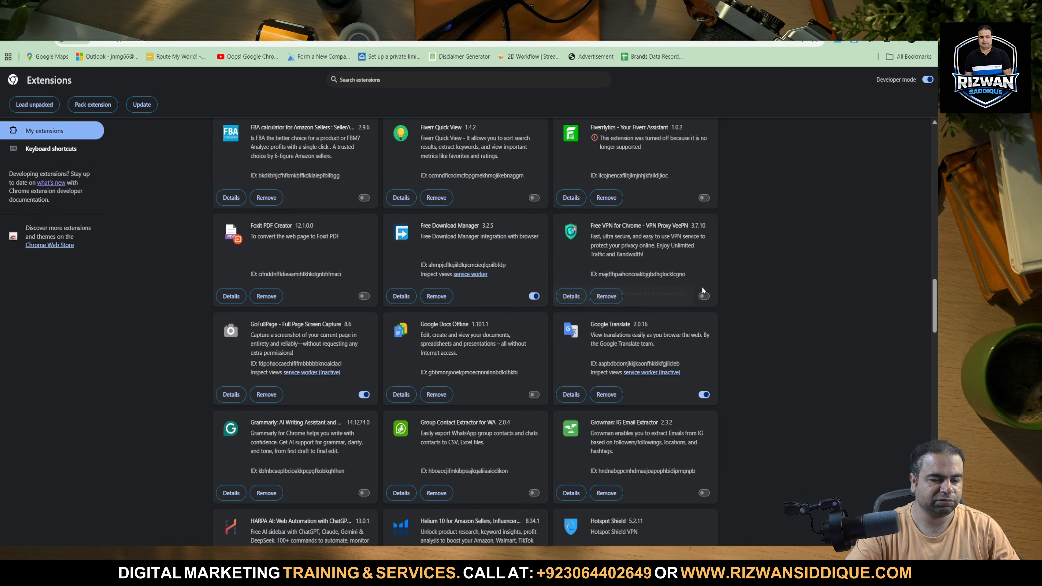
pyautogui.click(704, 395)
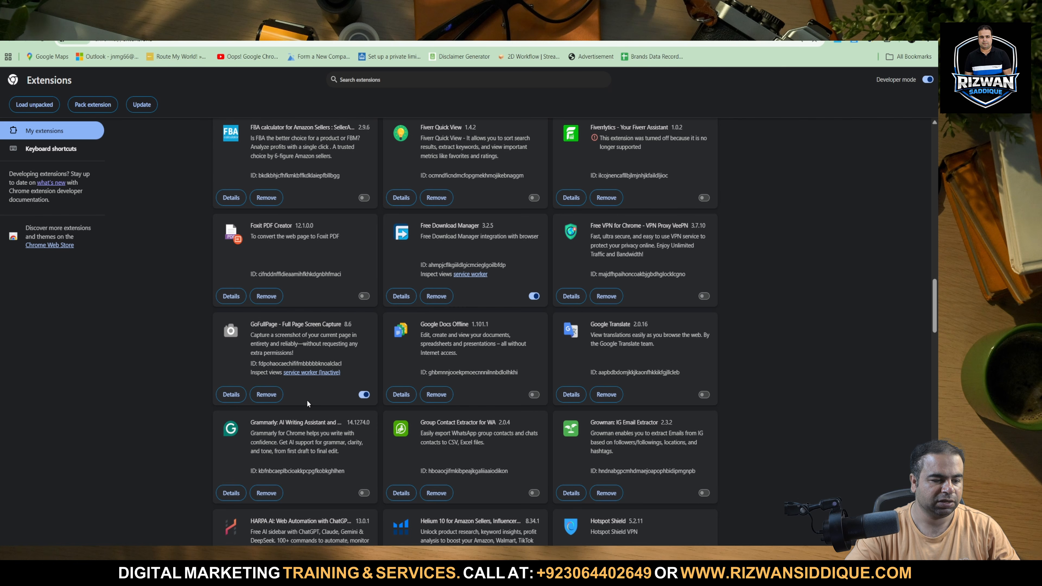
pyautogui.click(363, 395)
pyautogui.scroll(-6, 365, 399)
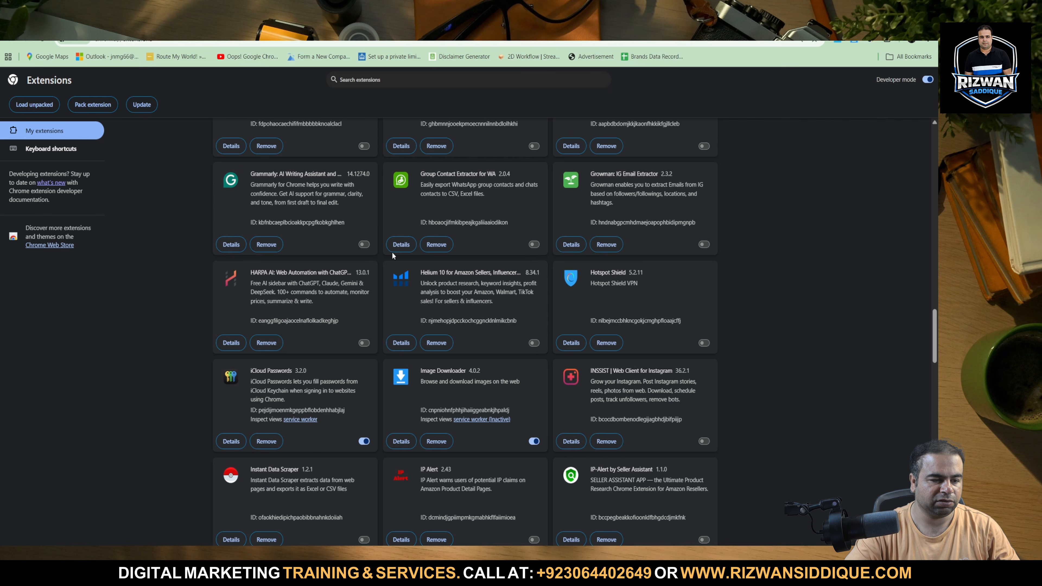
pyautogui.scroll(-12, 386, 397)
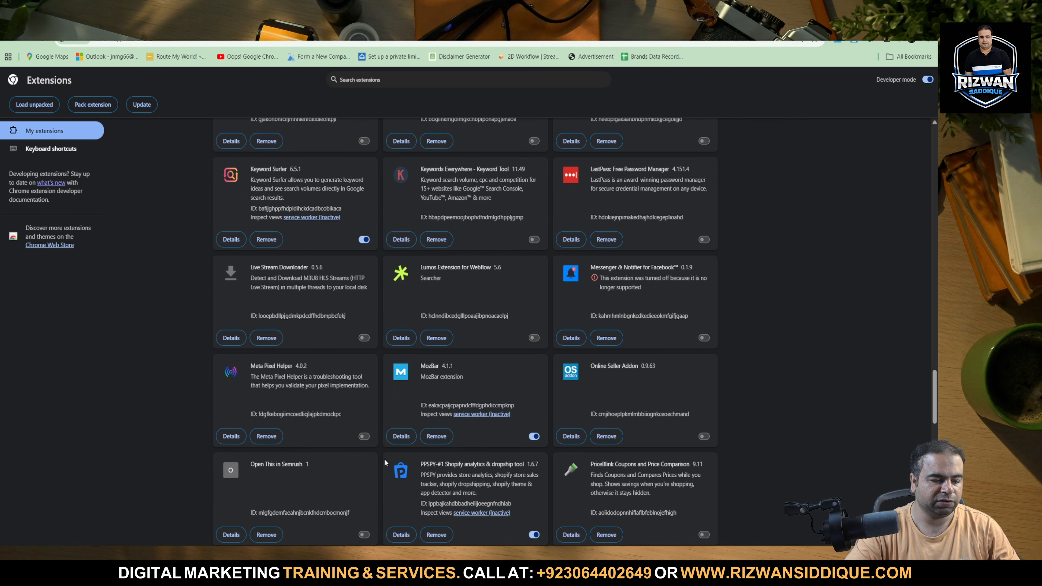
pyautogui.click(363, 239)
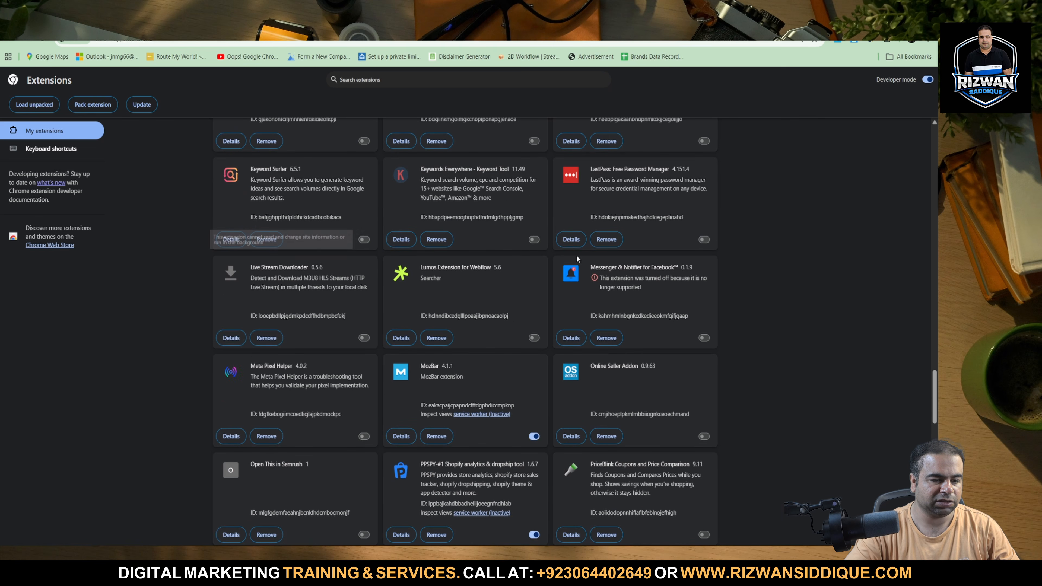
# Step: Turn off the Ubersuggest, Urban VPN Proxy and Website SEO Checker extensions
pyautogui.scroll(-6, 469, 421)
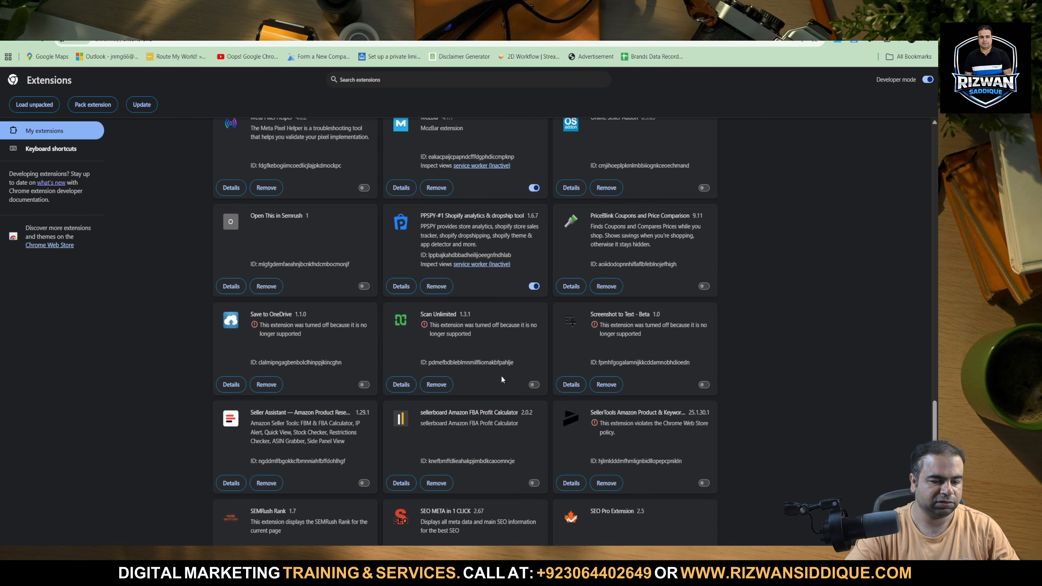
pyautogui.scroll(-12, 501, 382)
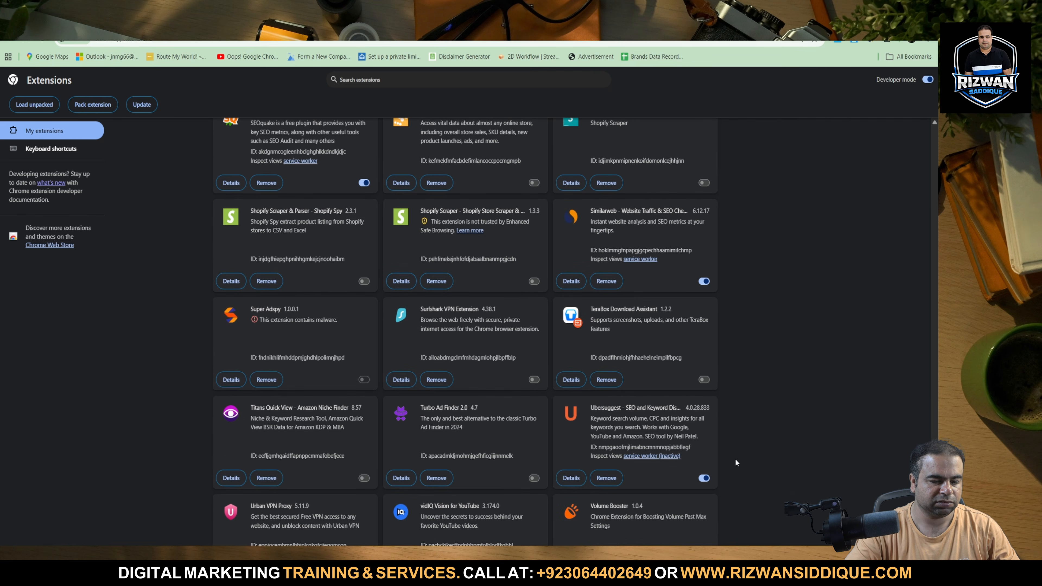
pyautogui.click(704, 478)
pyautogui.scroll(-6, 361, 455)
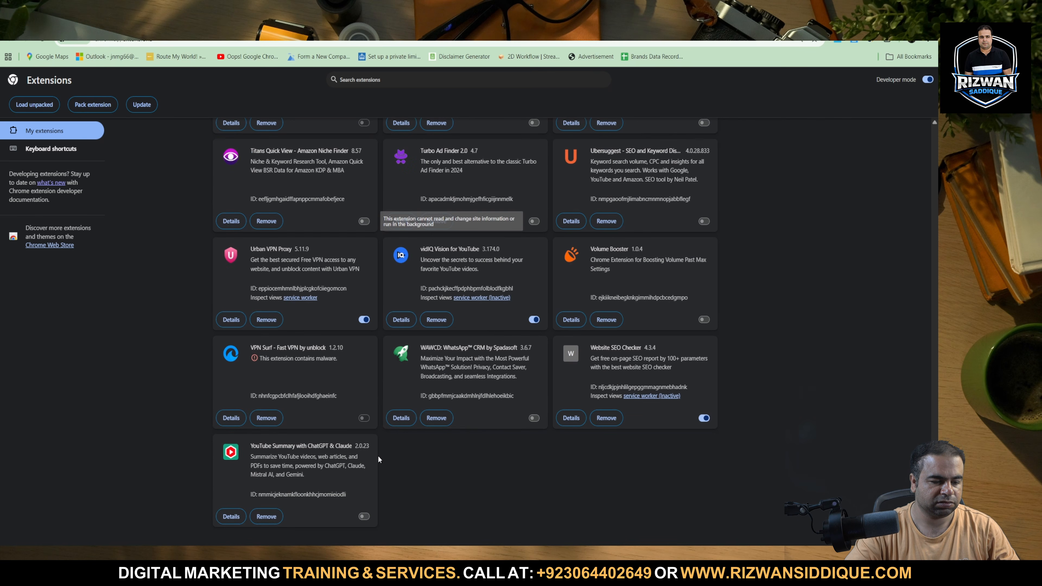
pyautogui.click(363, 319)
pyautogui.click(705, 418)
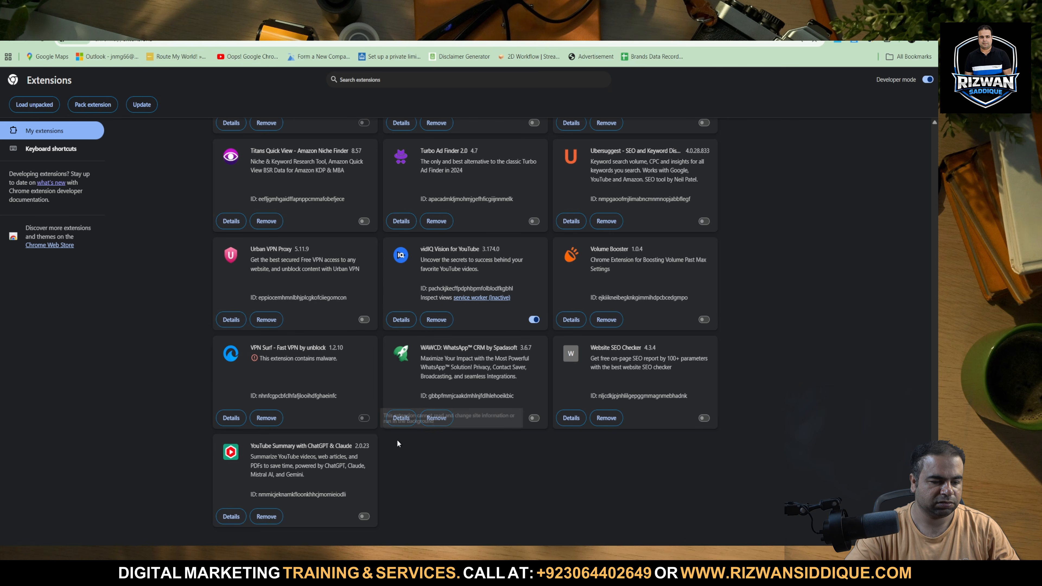
# Step: Turn off the Similarweb extension and look back through the list for extensions still enabled
pyautogui.scroll(10, 355, 387)
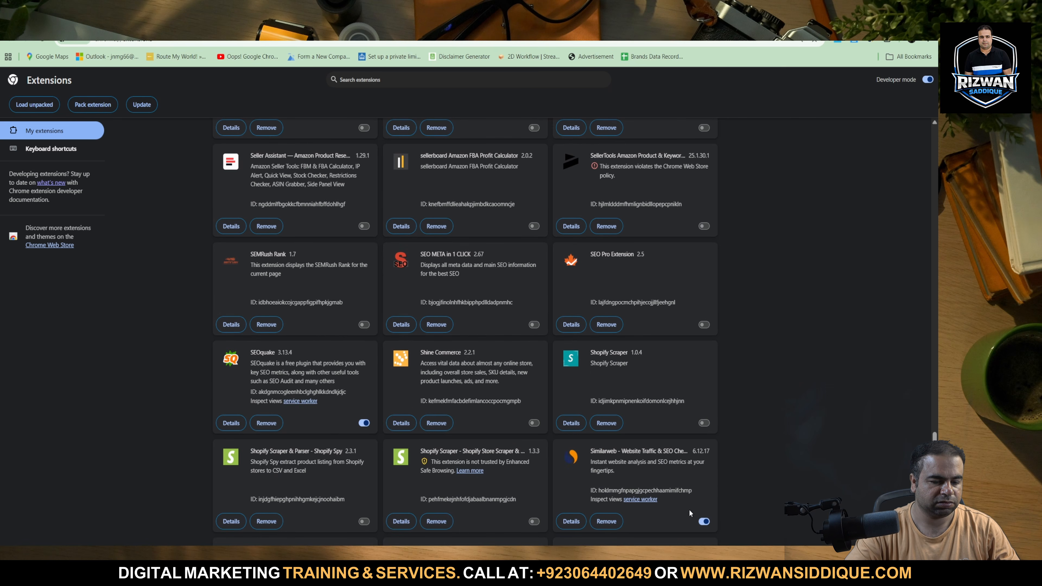
pyautogui.click(704, 521)
pyautogui.scroll(10, 524, 401)
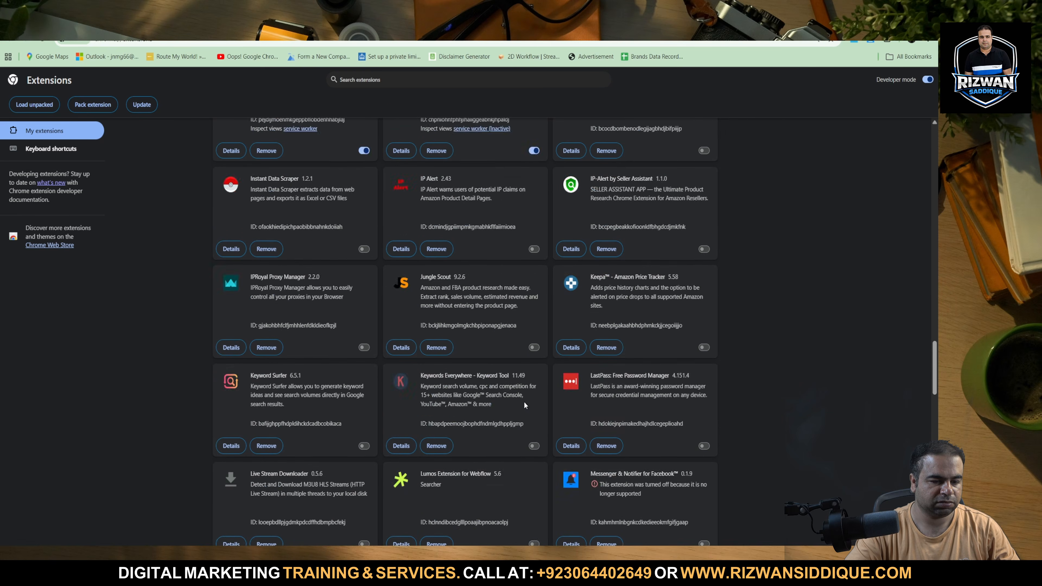
pyautogui.scroll(15, 523, 400)
pyautogui.scroll(-5, 523, 401)
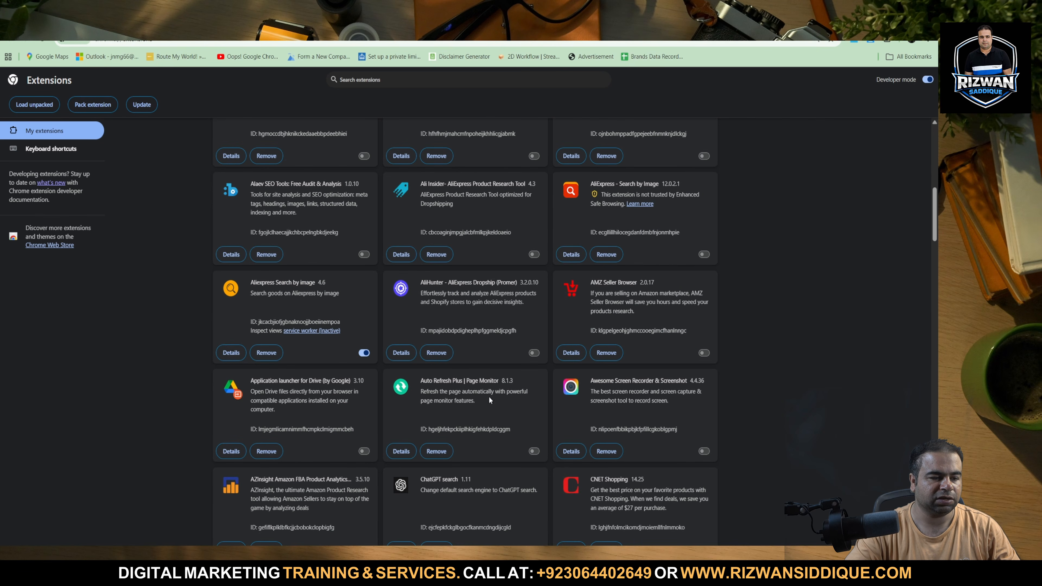
# Step: Turn off the Aliexpress Search by image extension and check the list of extensions that are still active
pyautogui.click(362, 355)
pyautogui.scroll(5, 493, 232)
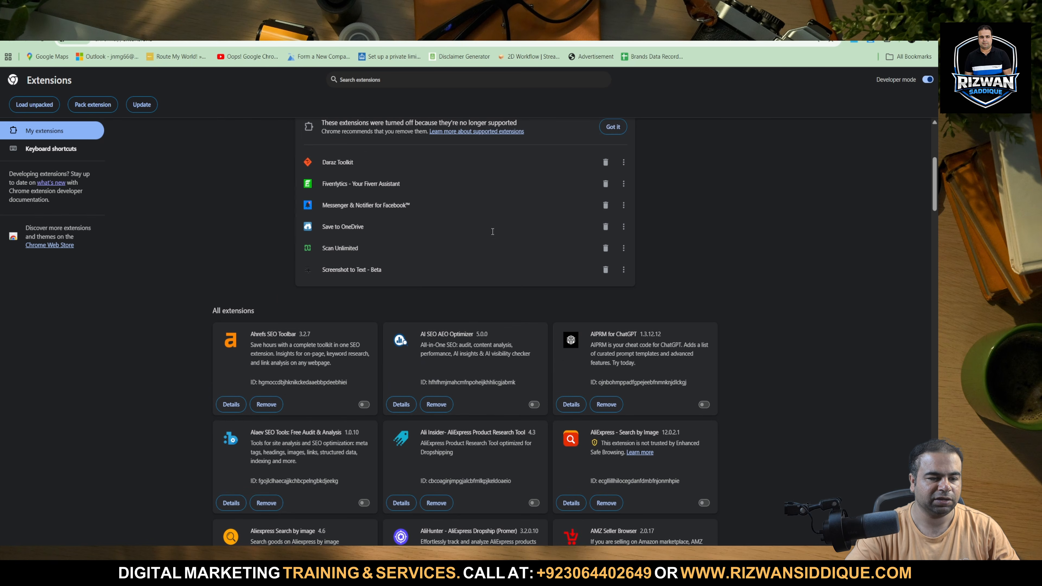
pyautogui.click(887, 41)
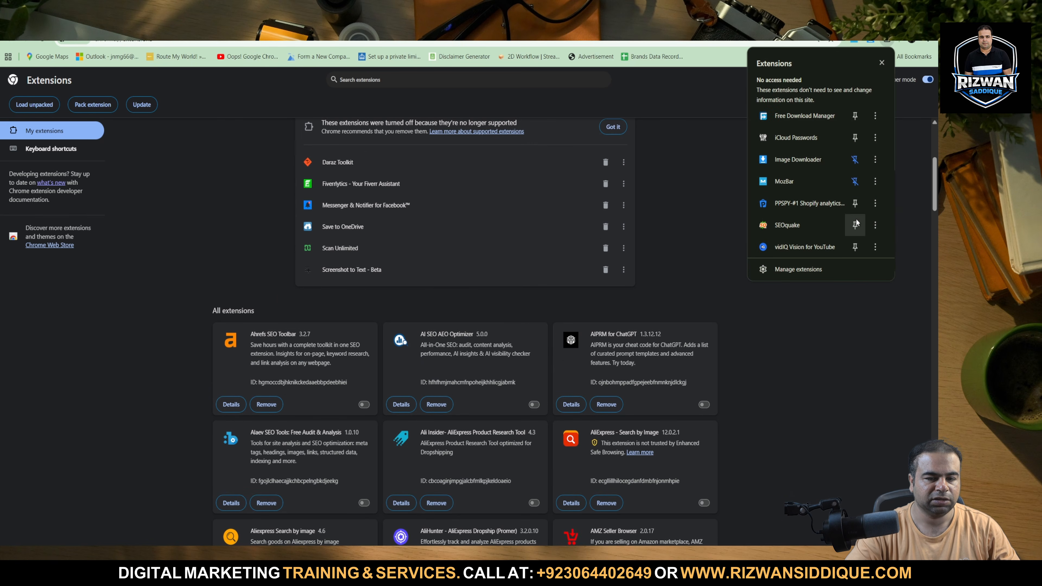
pyautogui.click(747, 395)
# Step: Turn off the MozBar extension and check again which extensions are still active
pyautogui.scroll(-15, 567, 385)
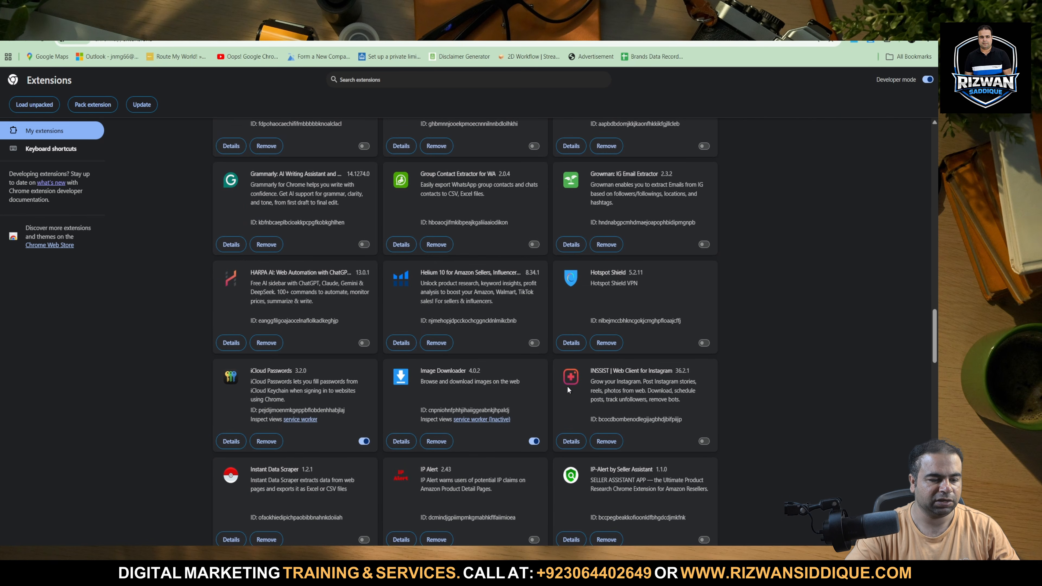
pyautogui.scroll(-5, 554, 381)
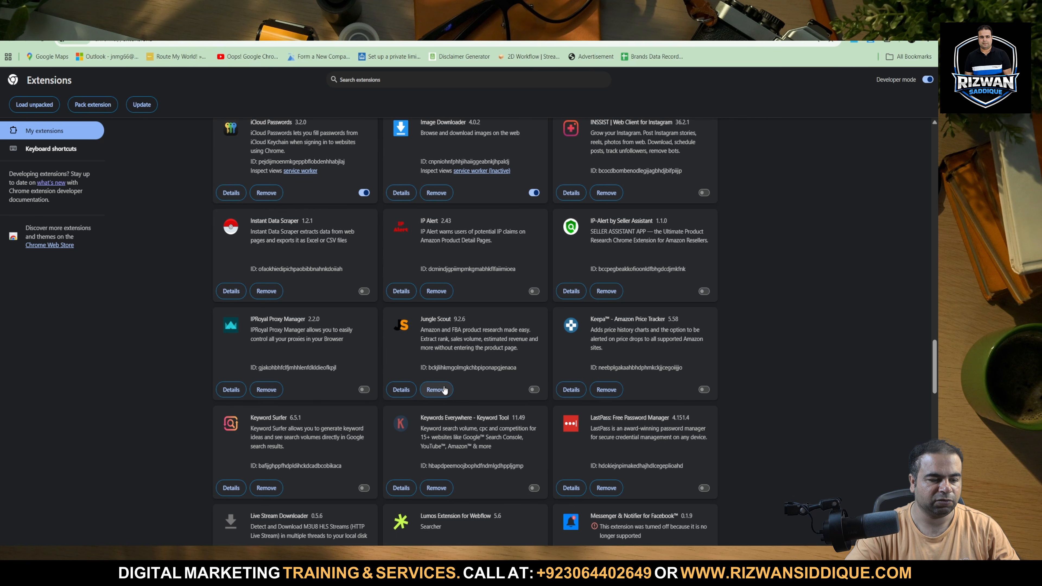
pyautogui.scroll(-5, 340, 399)
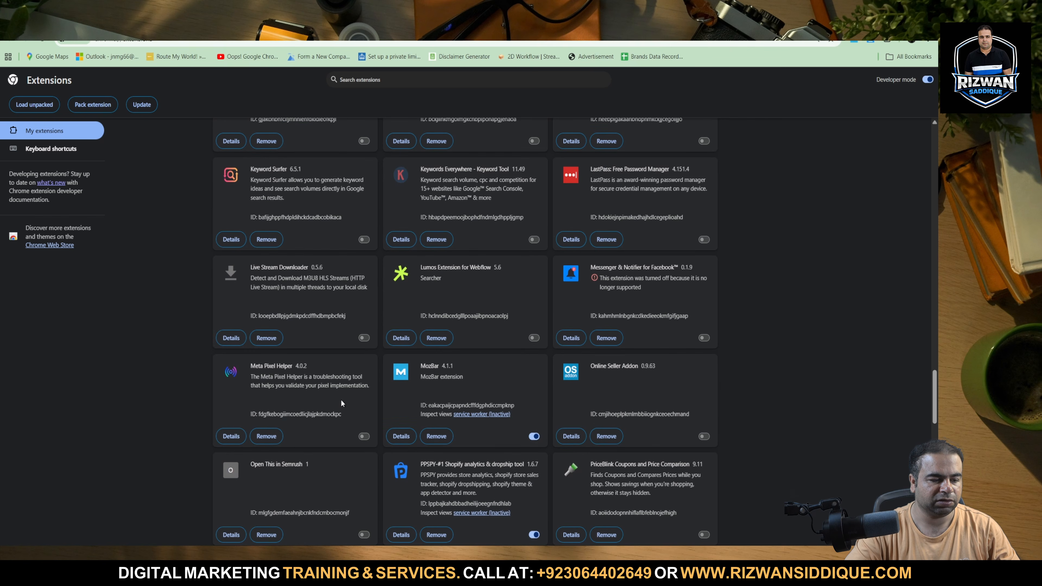
pyautogui.click(533, 437)
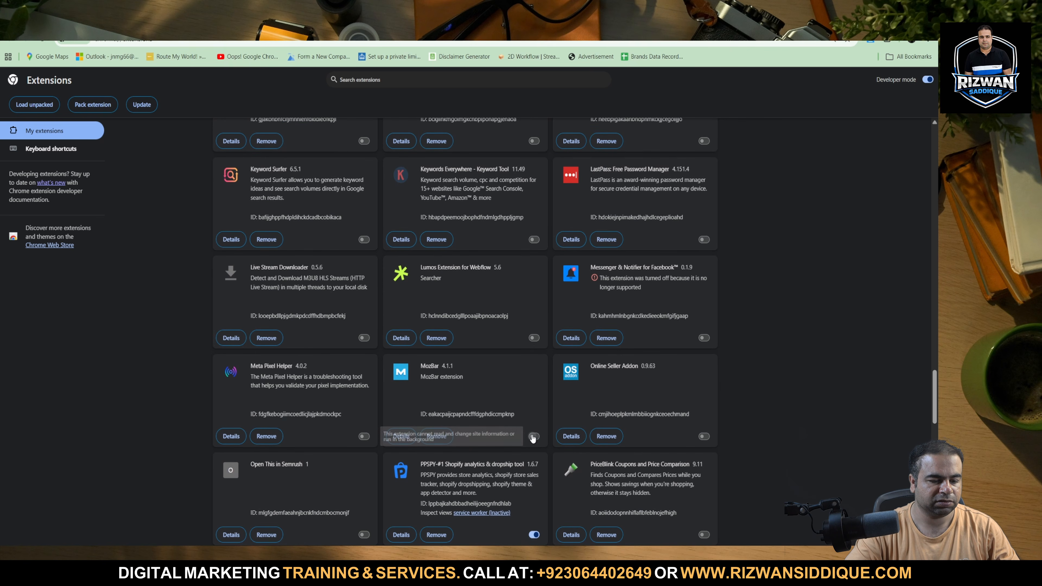
pyautogui.click(885, 43)
pyautogui.click(886, 43)
pyautogui.click(885, 43)
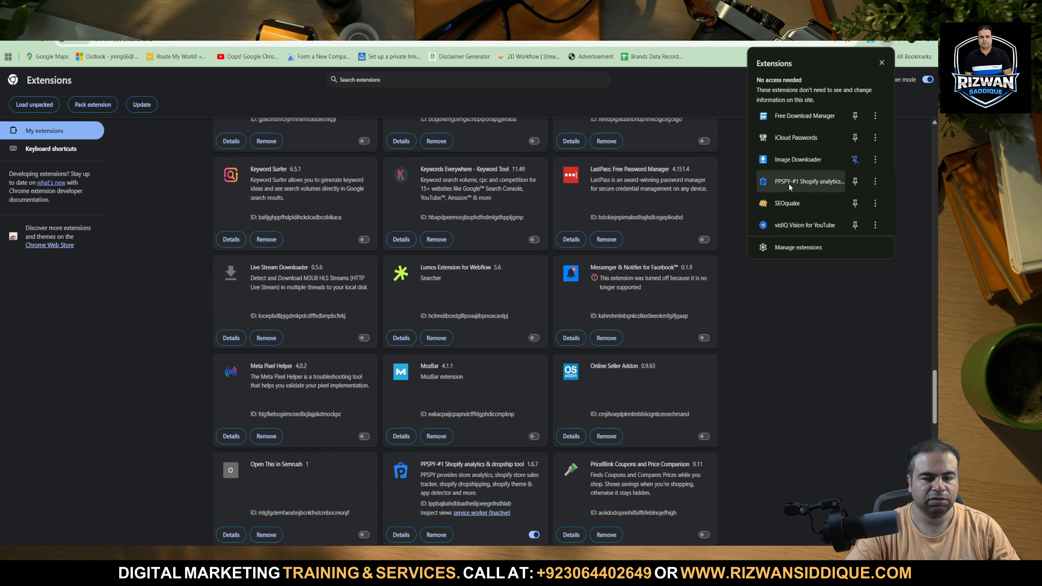
pyautogui.click(782, 314)
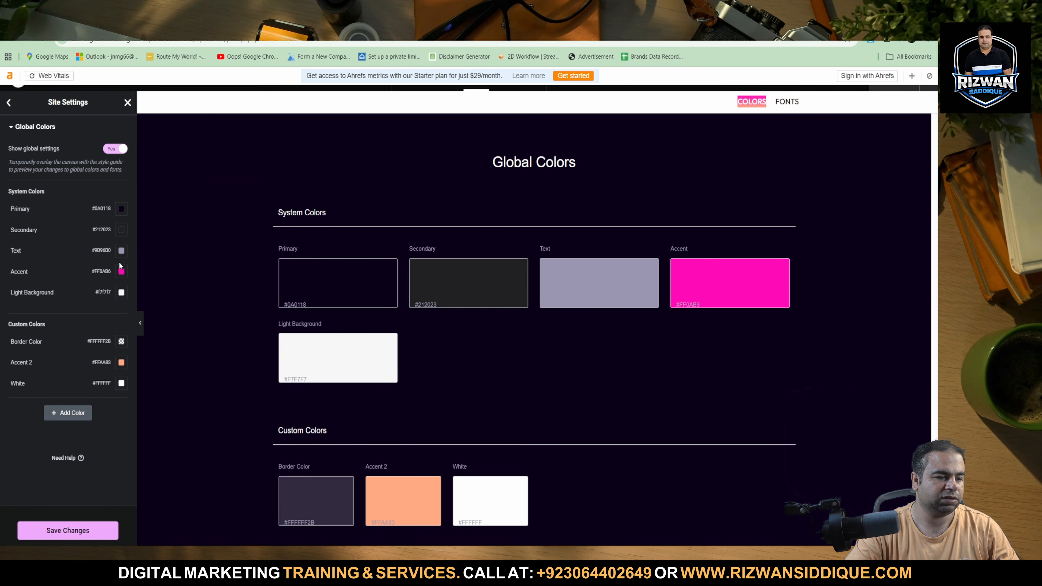
# Step: Reload the Elementor editor page and turn off the PPSPY Shopify analytics & dropship tool extension
pyautogui.click(48, 45)
pyautogui.click(498, 102)
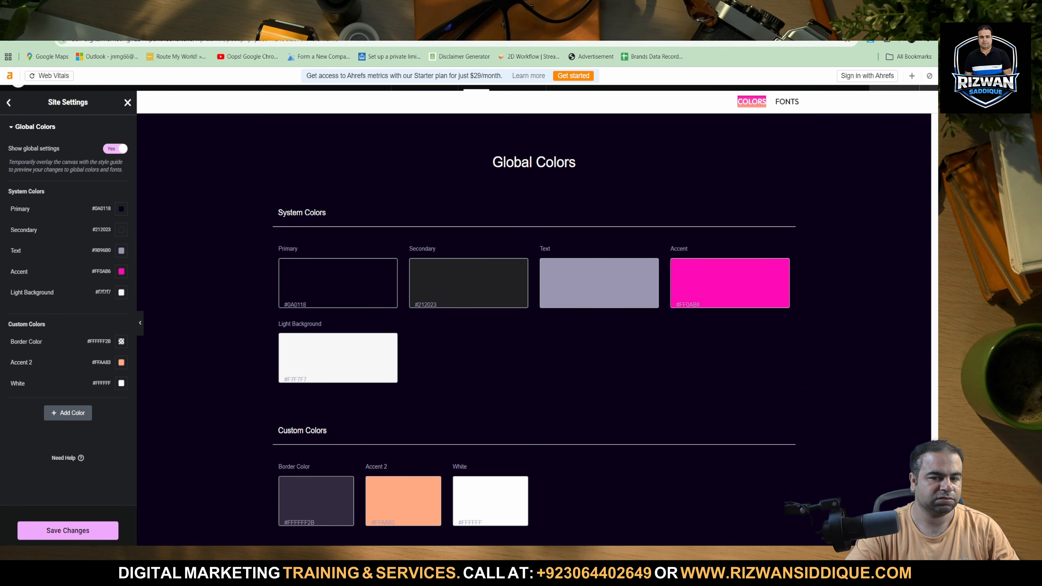
pyautogui.click(887, 40)
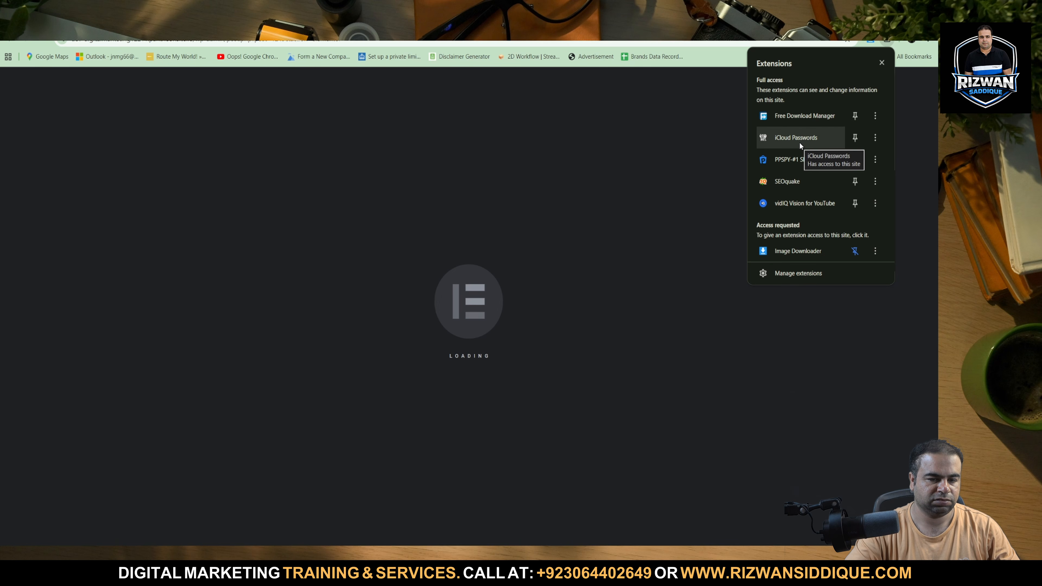
pyautogui.click(882, 160)
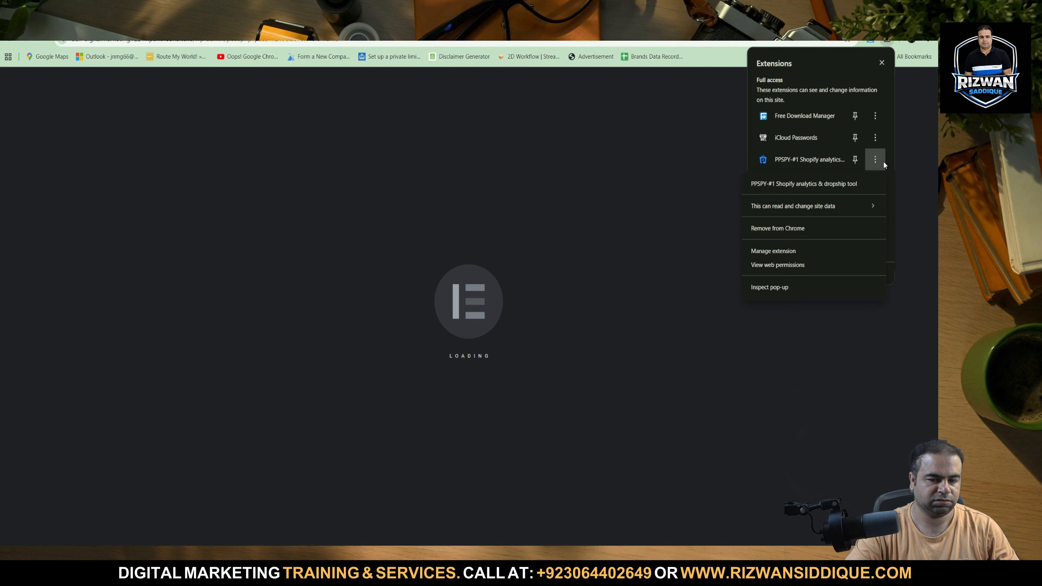
pyautogui.click(805, 251)
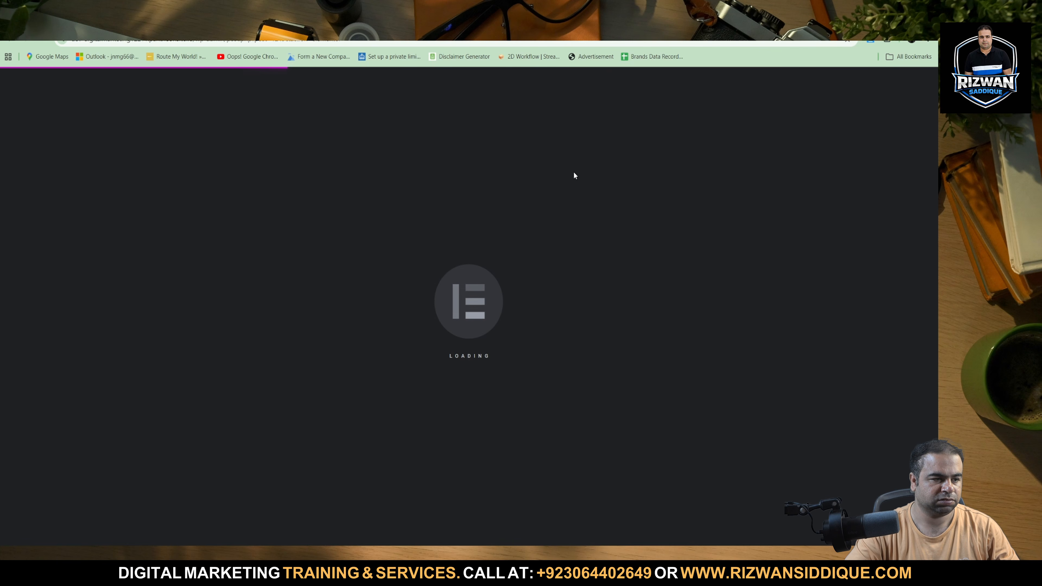
# Step: Turn off the SEOquake extension from its extension details page
pyautogui.click(886, 41)
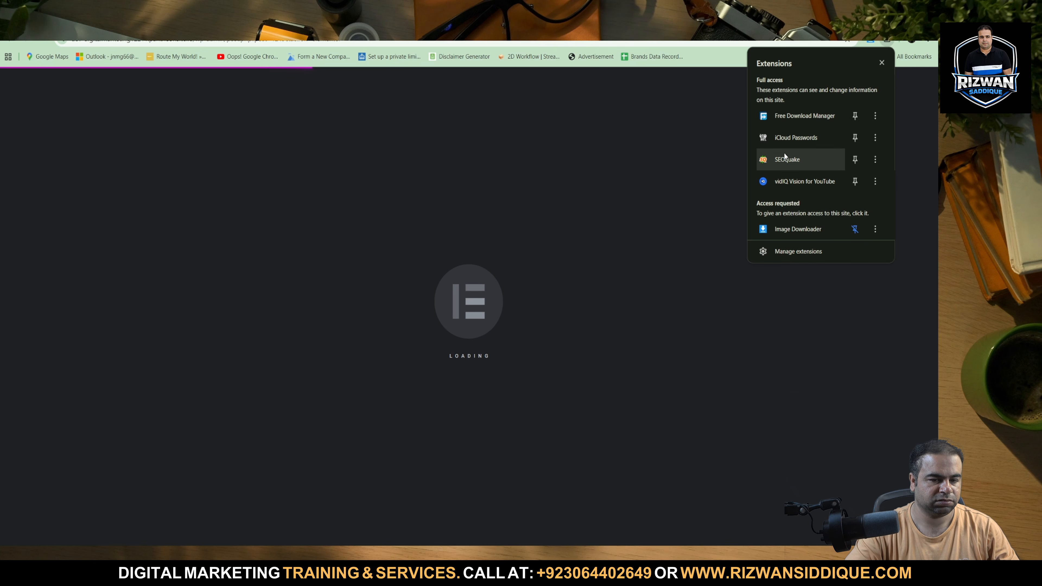
pyautogui.click(875, 159)
pyautogui.click(811, 267)
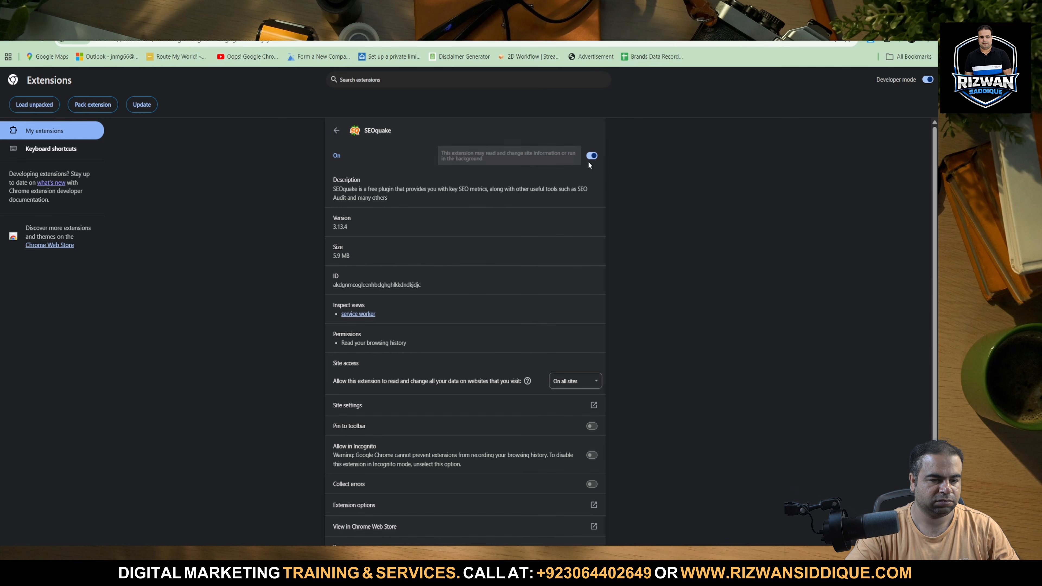
pyautogui.click(591, 156)
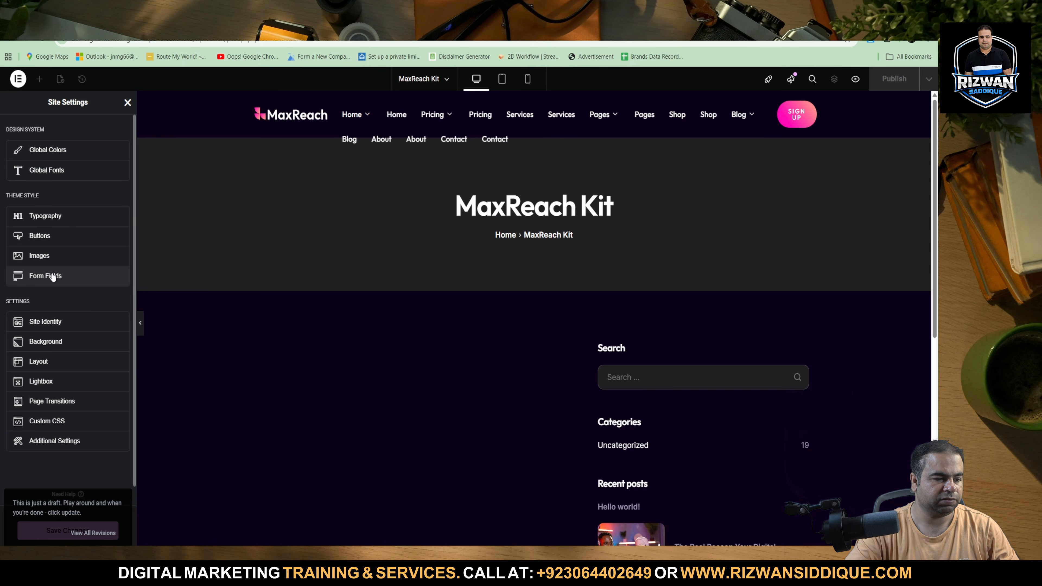
# Step: Open the site's Global Colors and set the Accent system color to the pink #E9029B
pyautogui.click(91, 153)
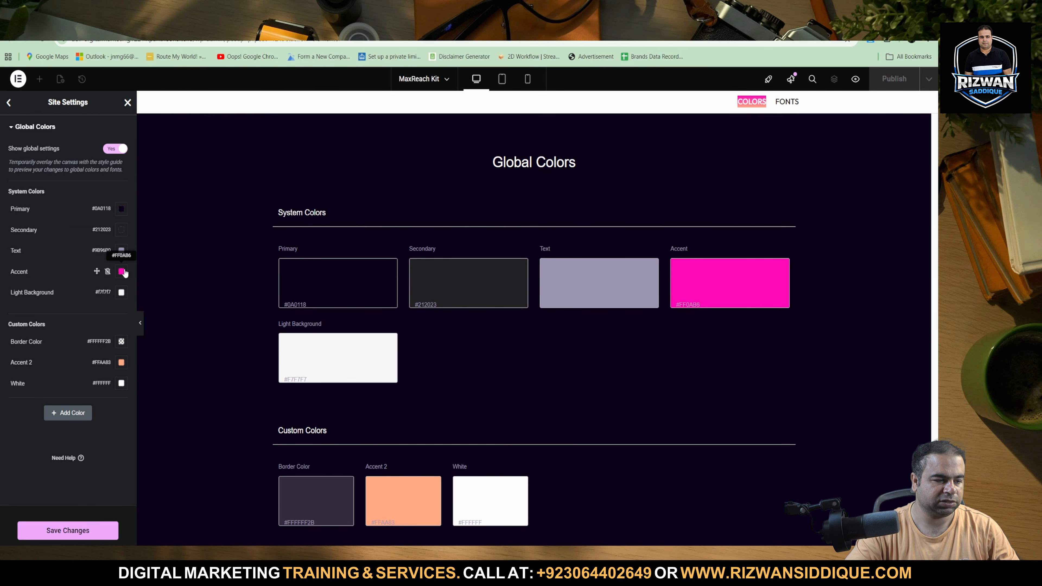
pyautogui.click(122, 271)
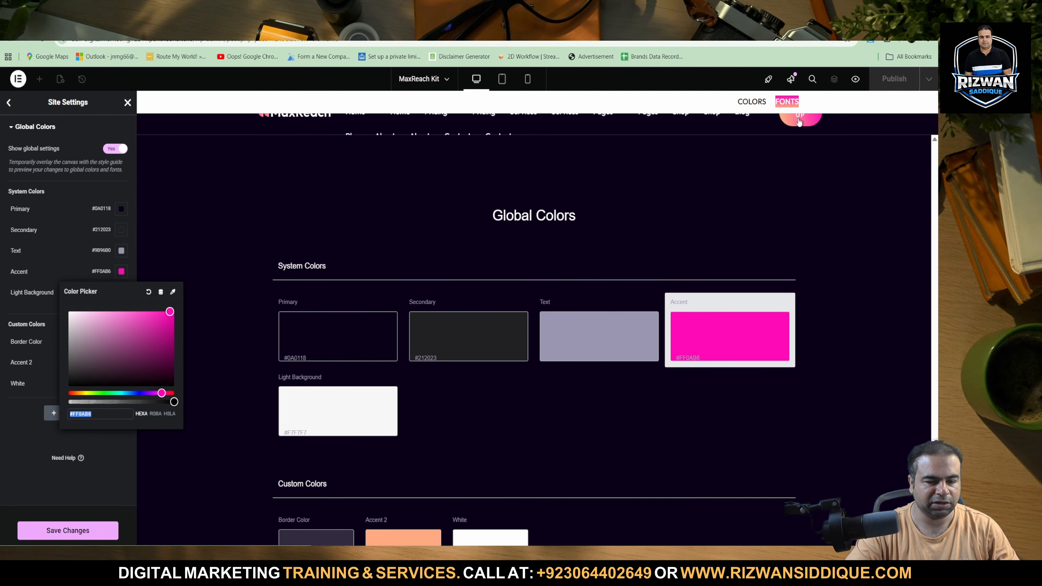
pyautogui.moveTo(169, 313); pyautogui.dragTo(118, 346)
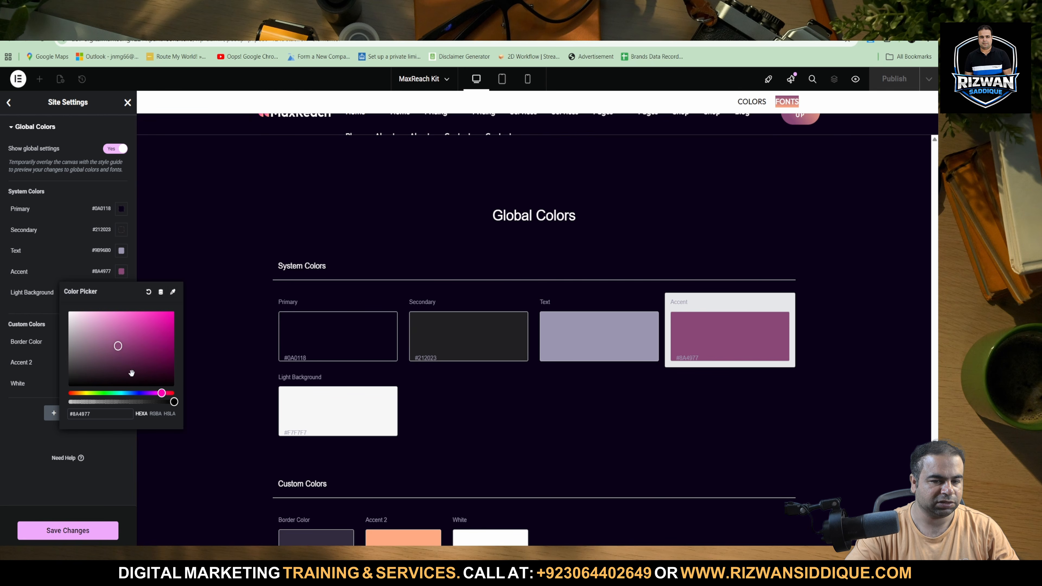
pyautogui.moveTo(162, 393); pyautogui.dragTo(141, 409)
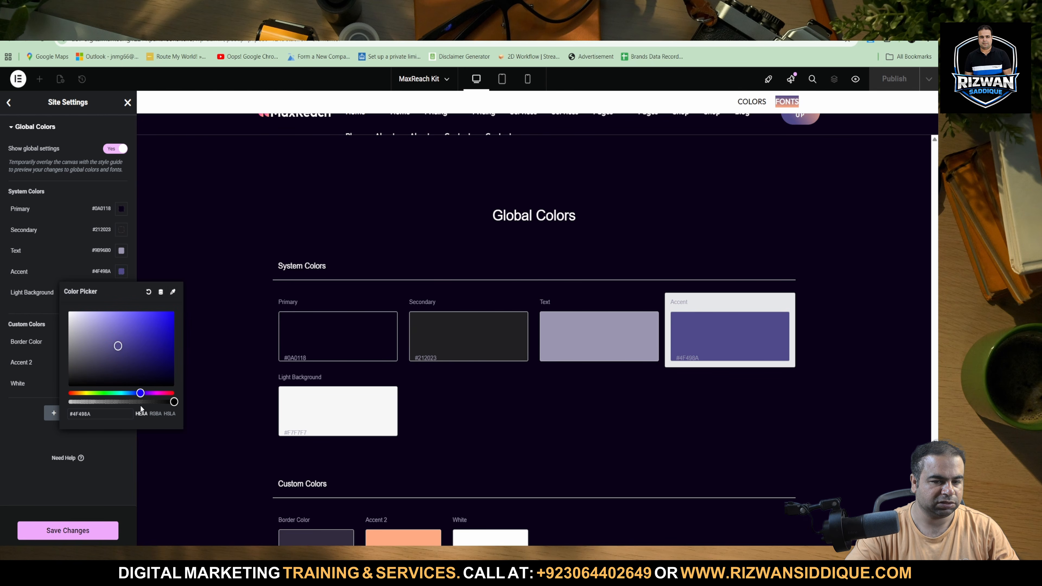
pyautogui.moveTo(152, 346); pyautogui.dragTo(173, 318)
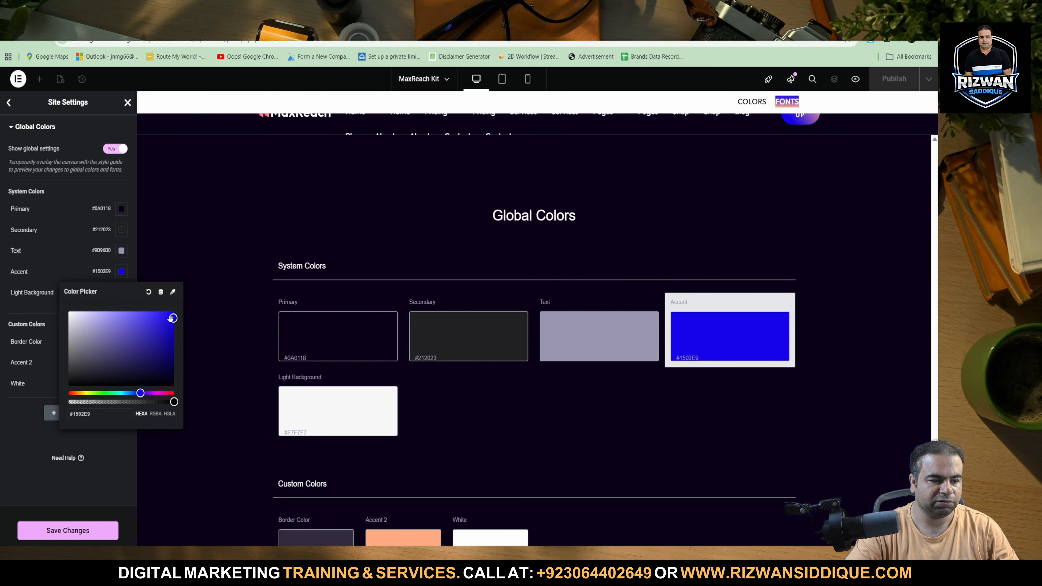
pyautogui.click(170, 392)
pyautogui.moveTo(170, 392)
pyautogui.mouseDown()
pyautogui.moveTo(151, 393)
pyautogui.moveTo(163, 393)
pyautogui.mouseUp()
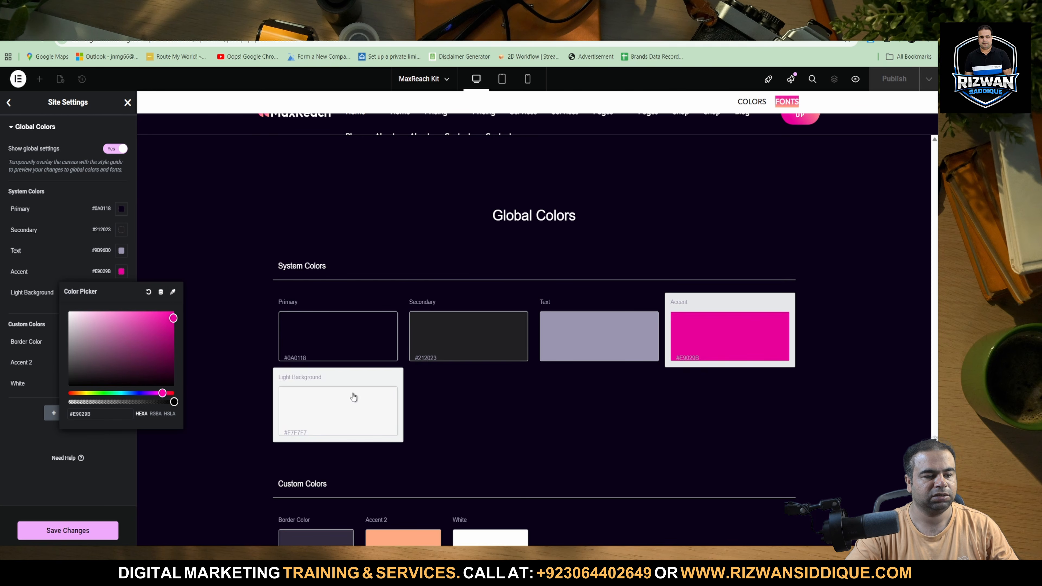
pyautogui.click(337, 205)
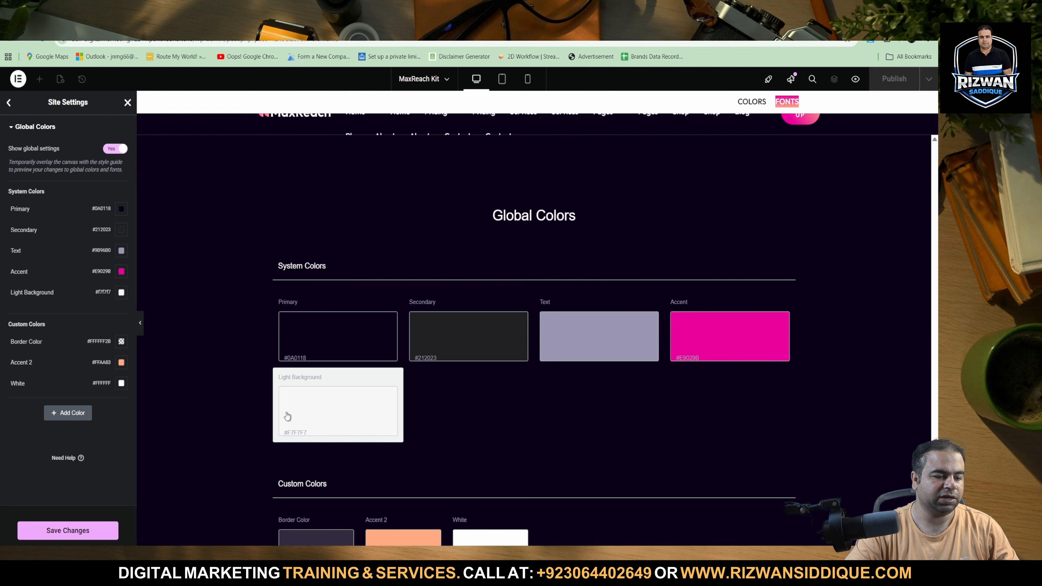
# Step: Set the Light Background system color to pure white, #FFFFFF
pyautogui.click(311, 413)
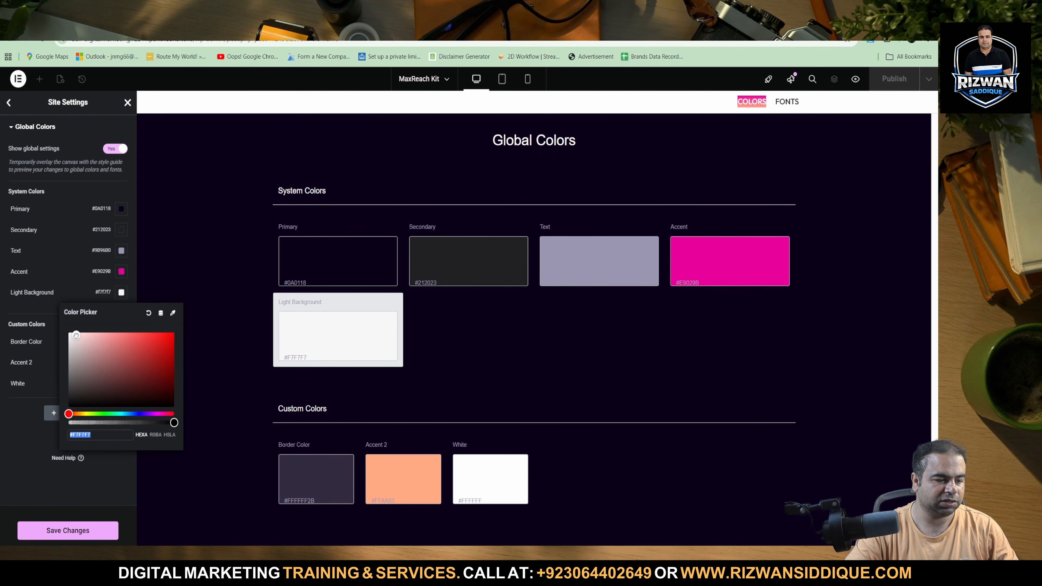
pyautogui.moveTo(76, 335); pyautogui.dragTo(51, 309)
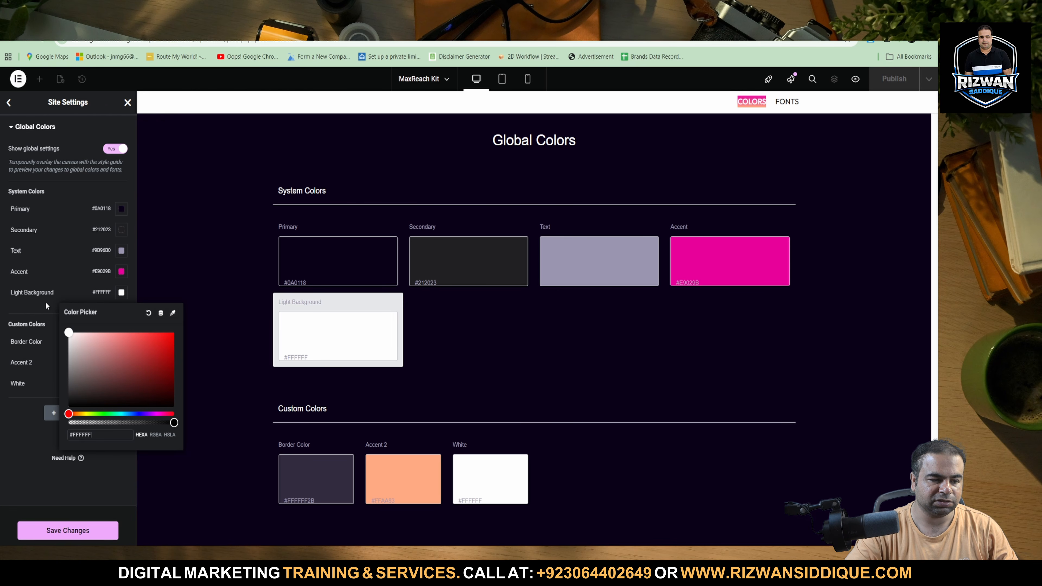
pyautogui.click(548, 335)
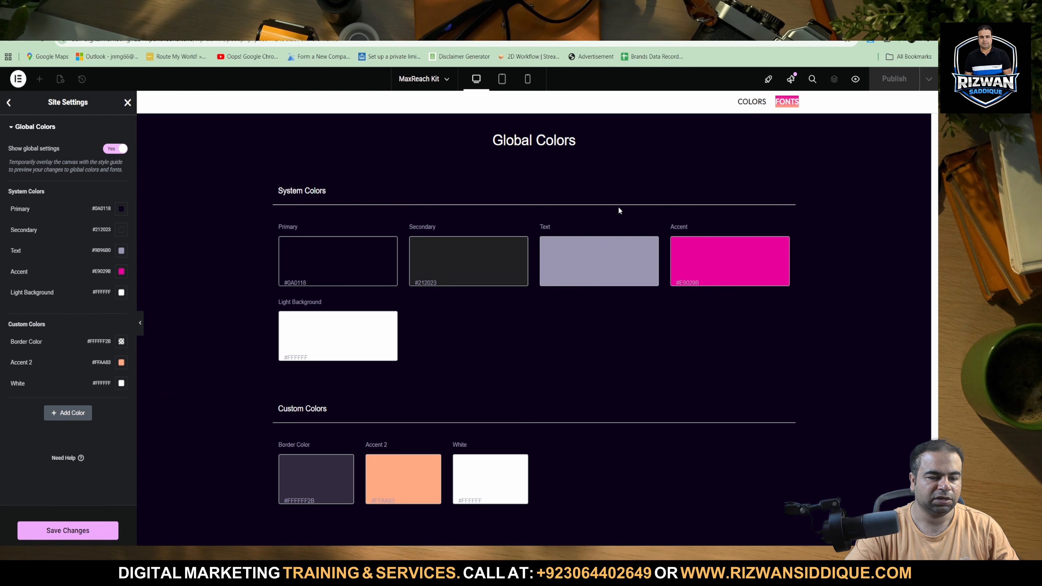
# Step: Set the Text system color to the near-white #F9F9FC and save the global color changes
pyautogui.click(603, 260)
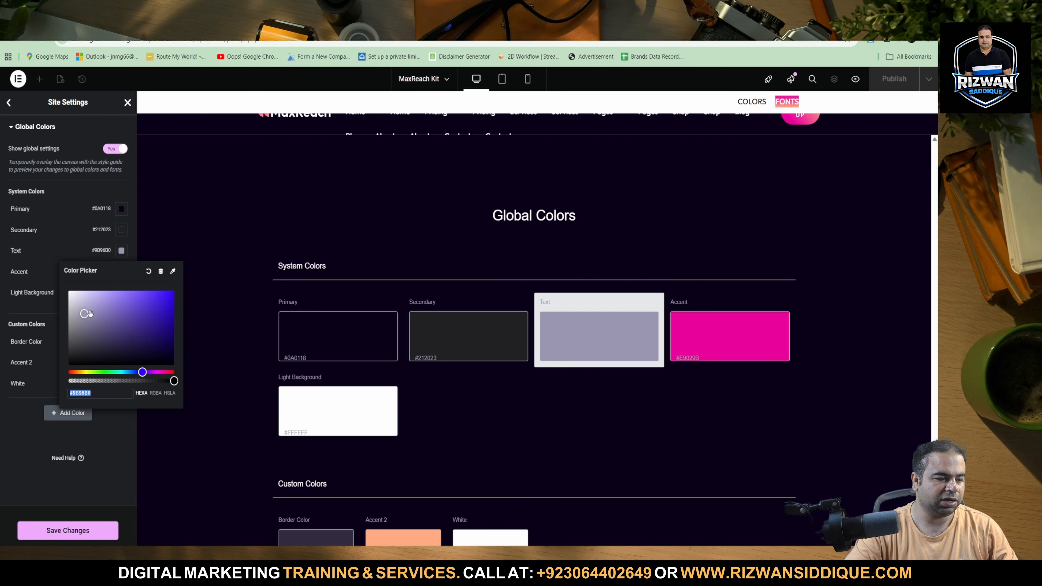
pyautogui.moveTo(86, 314); pyautogui.dragTo(70, 292)
pyautogui.click(466, 407)
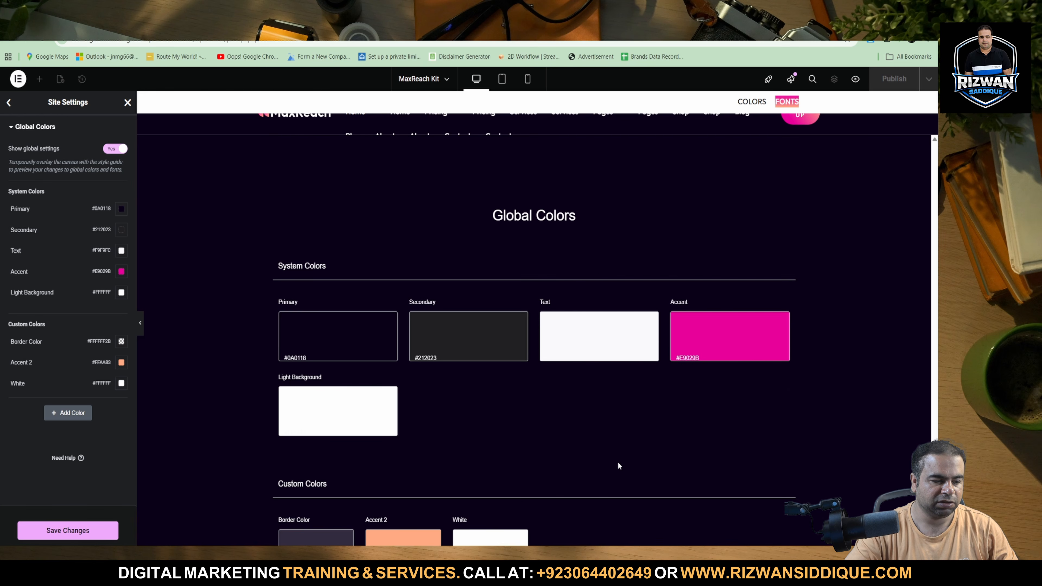
pyautogui.click(76, 532)
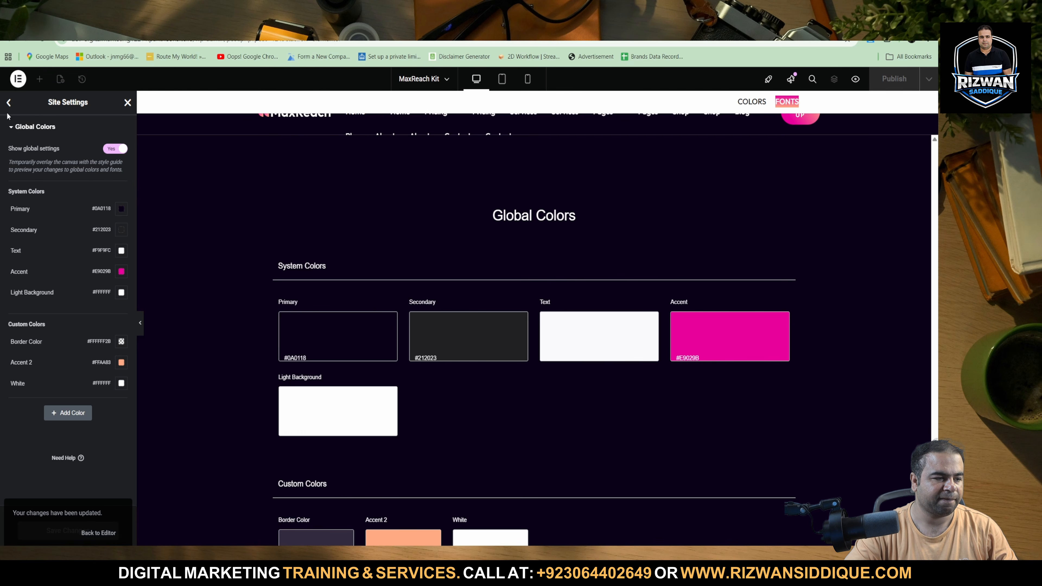
# Step: Open the Global Fonts settings, return to the site settings overview and save the pending changes
pyautogui.click(9, 103)
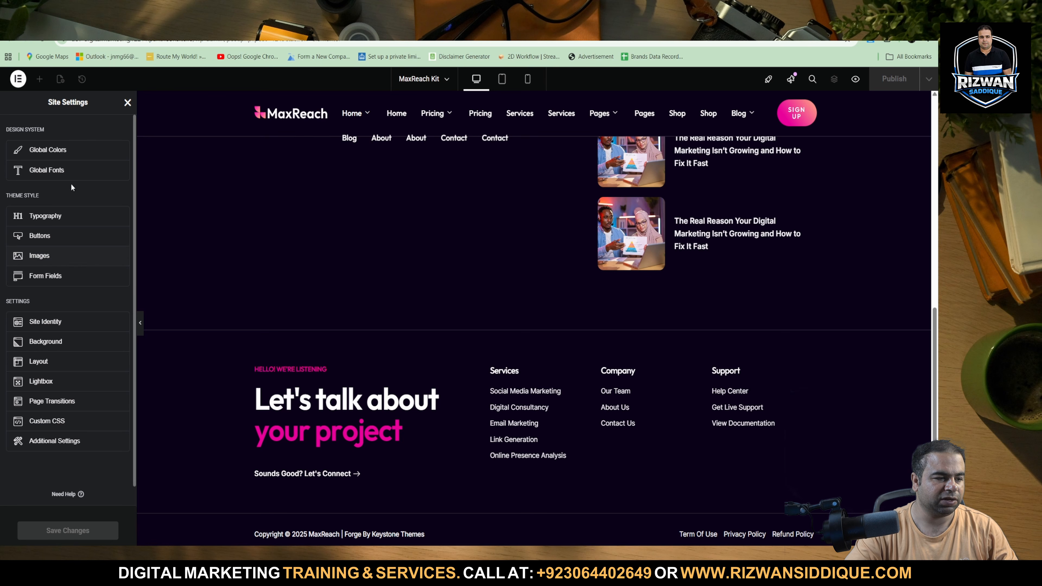
pyautogui.click(58, 168)
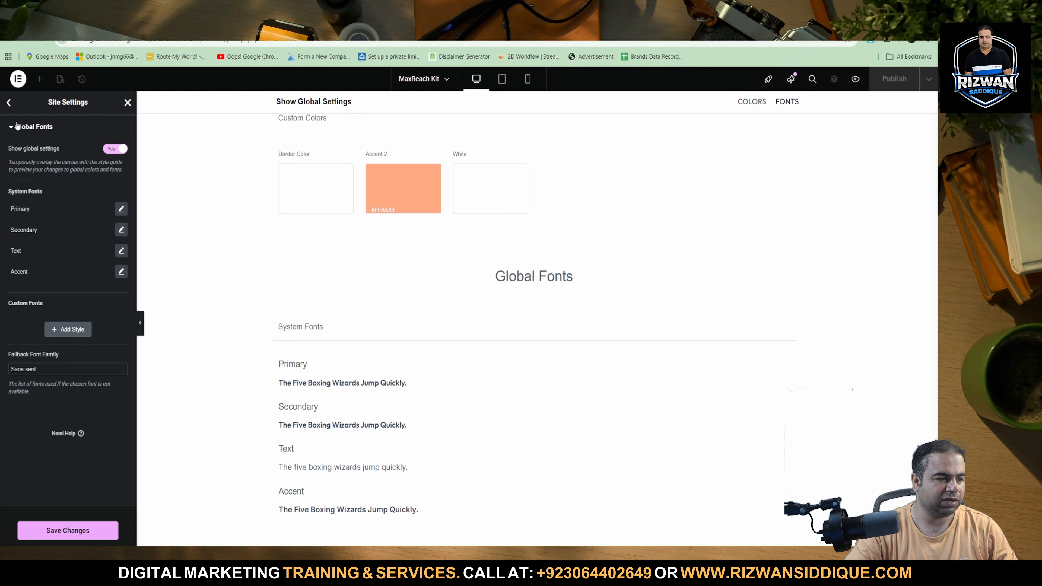
pyautogui.click(9, 104)
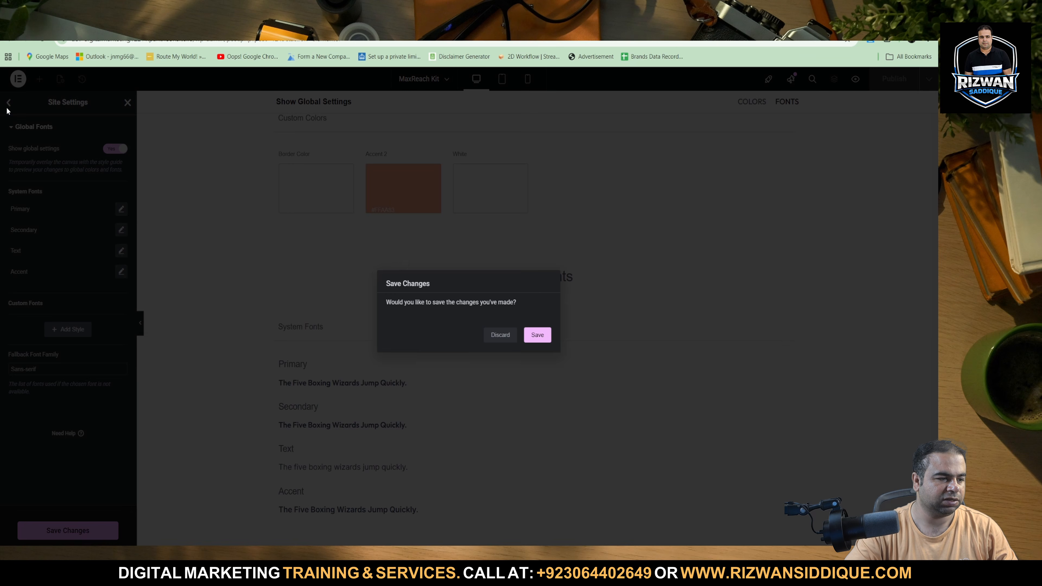
pyautogui.click(537, 334)
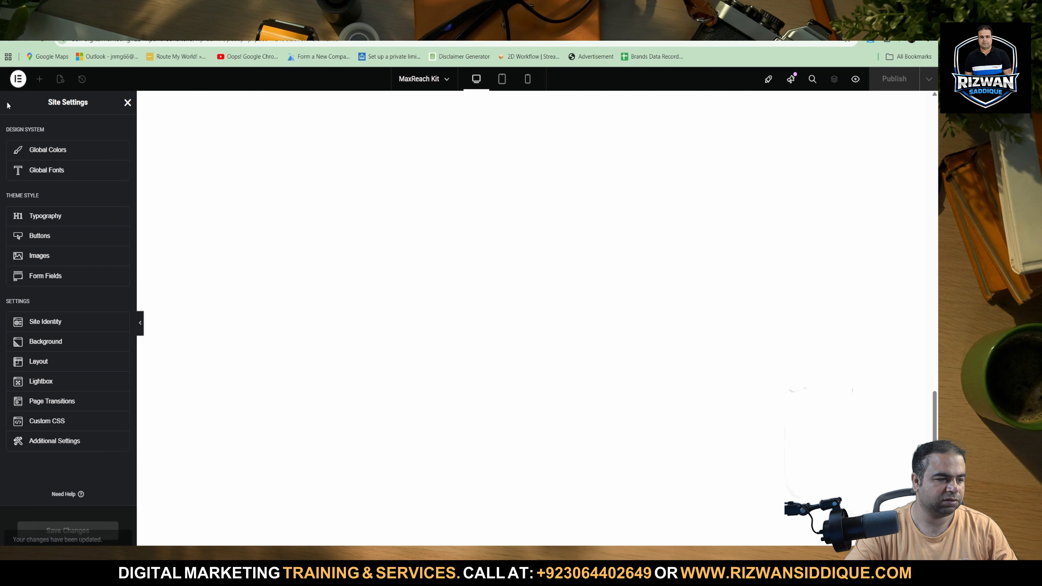
# Step: Reopen the Global Colors and look through the MaxReach Kit page preview from footer to header with the saved colors
pyautogui.click(72, 149)
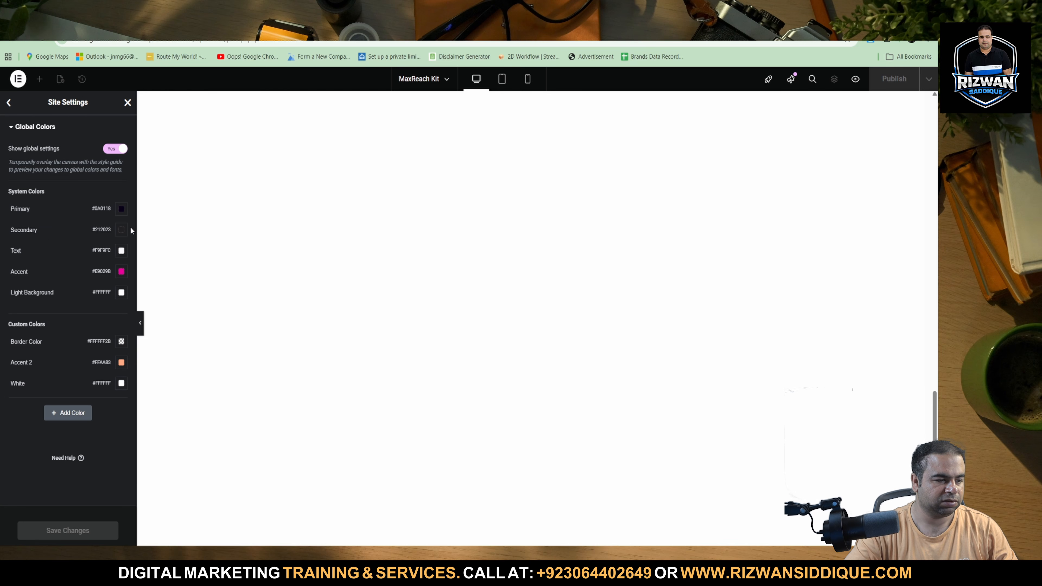
pyautogui.click(121, 208)
pyautogui.click(202, 303)
pyautogui.scroll(17, 299, 310)
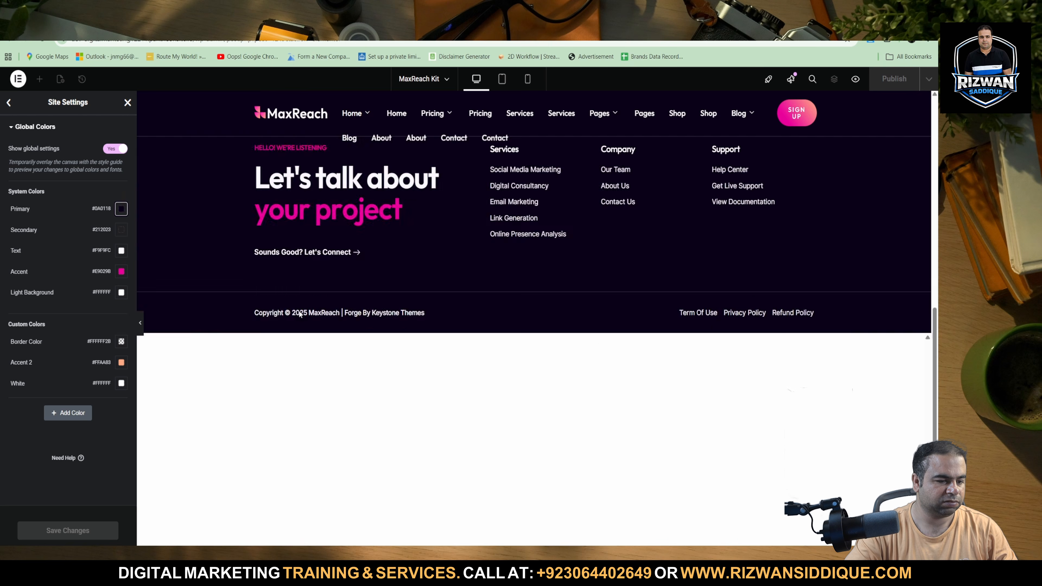
pyautogui.scroll(-10, 282, 303)
pyautogui.scroll(10, 275, 305)
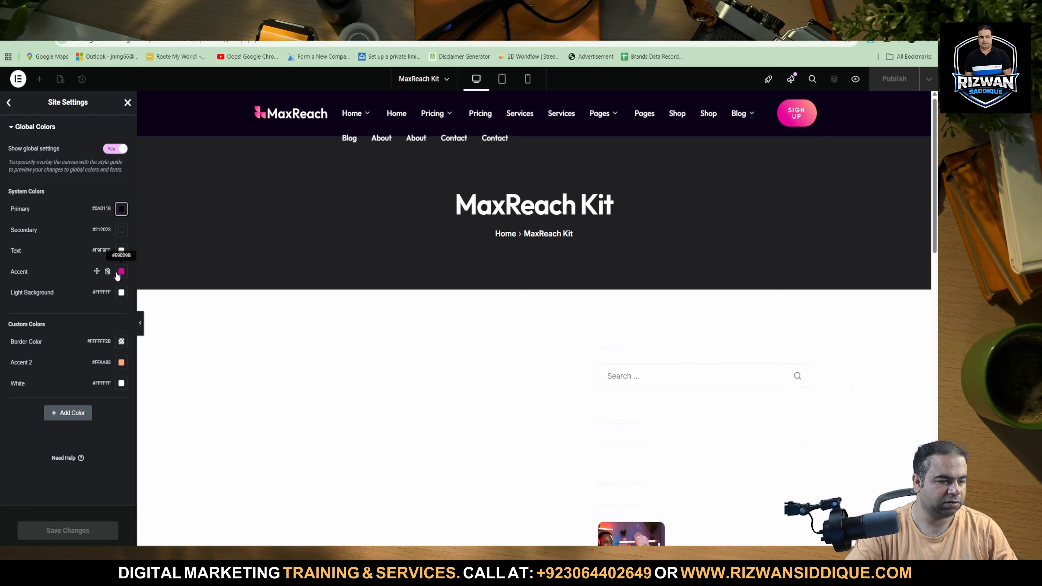
# Step: Set the Light Background system color to the muted pink #CEBCBC and save the global color changes
pyautogui.click(122, 296)
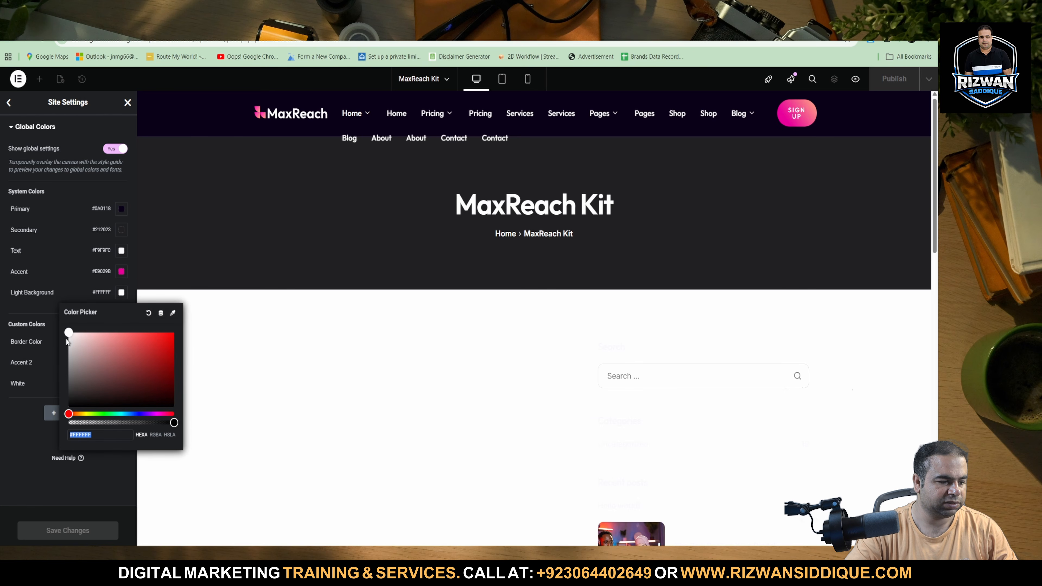
pyautogui.click(82, 347)
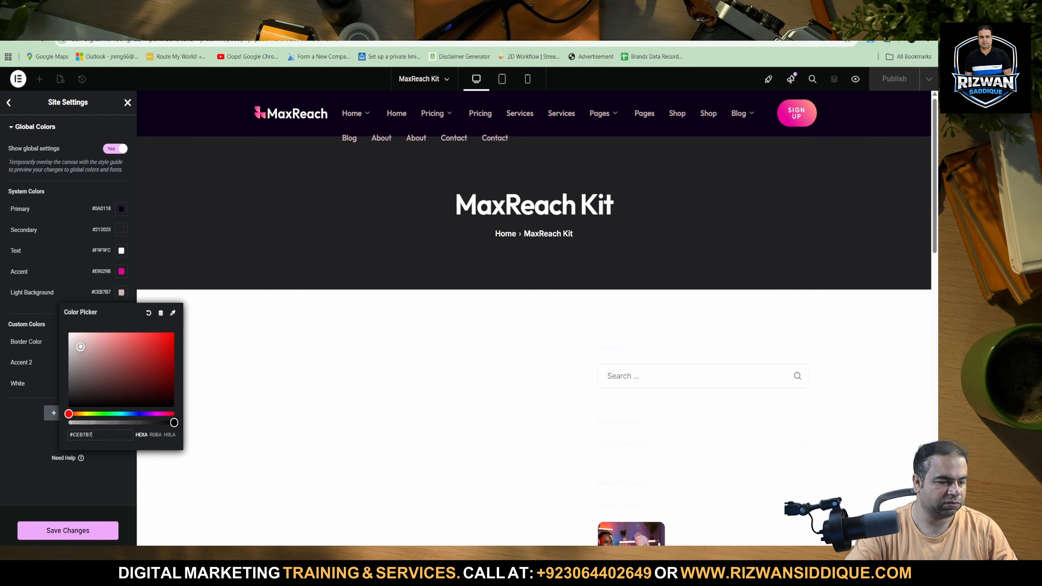
pyautogui.moveTo(80, 347)
pyautogui.mouseDown()
pyautogui.moveTo(79, 331)
pyautogui.moveTo(77, 347)
pyautogui.mouseUp()
pyautogui.click(61, 498)
pyautogui.click(60, 527)
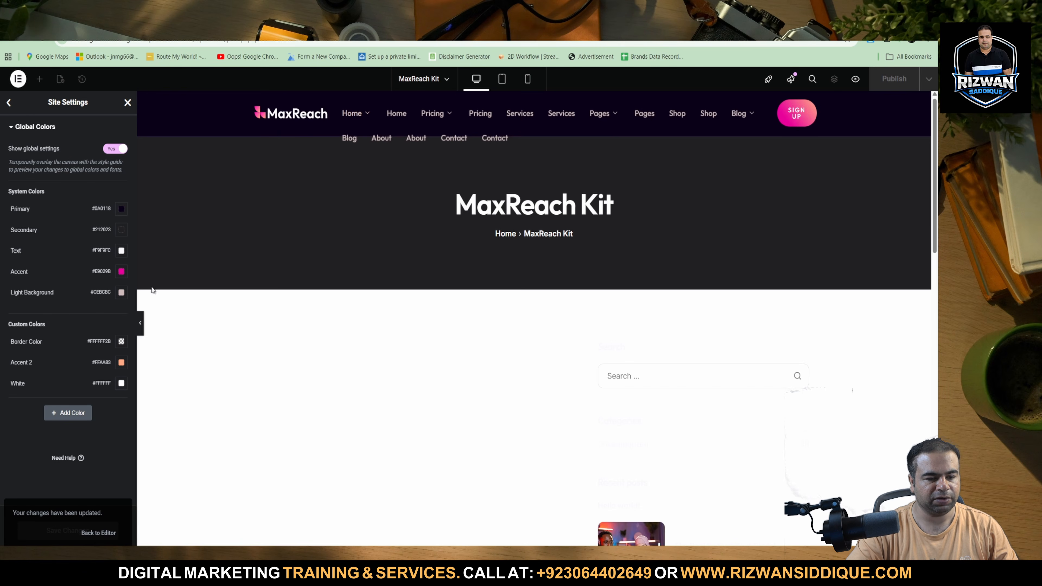
# Step: Open the Site Identity settings and change the site name to funnelcore
pyautogui.click(8, 103)
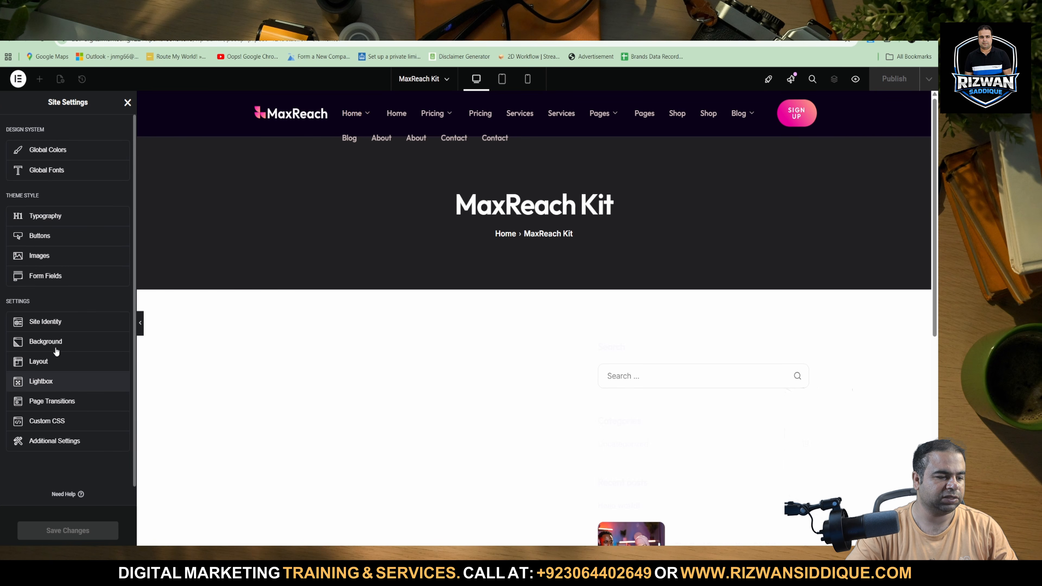
pyautogui.click(56, 322)
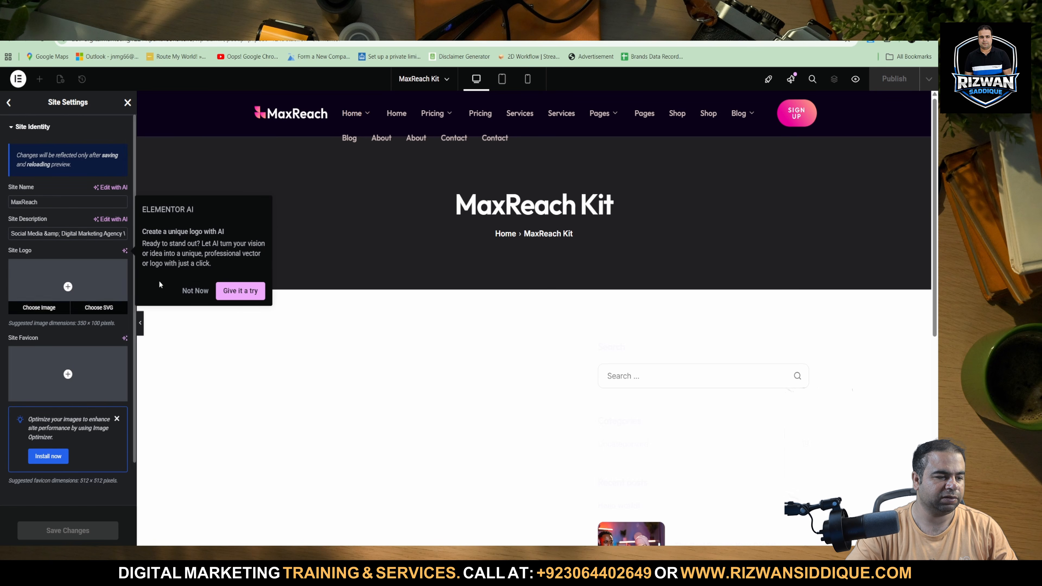
pyautogui.doubleClick(94, 198)
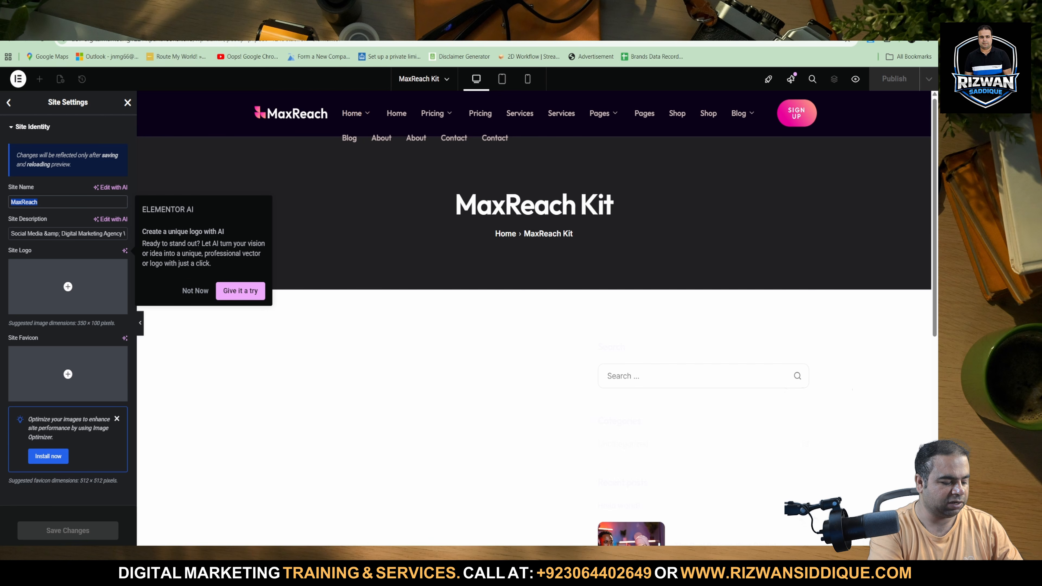
pyautogui.write('fuu')
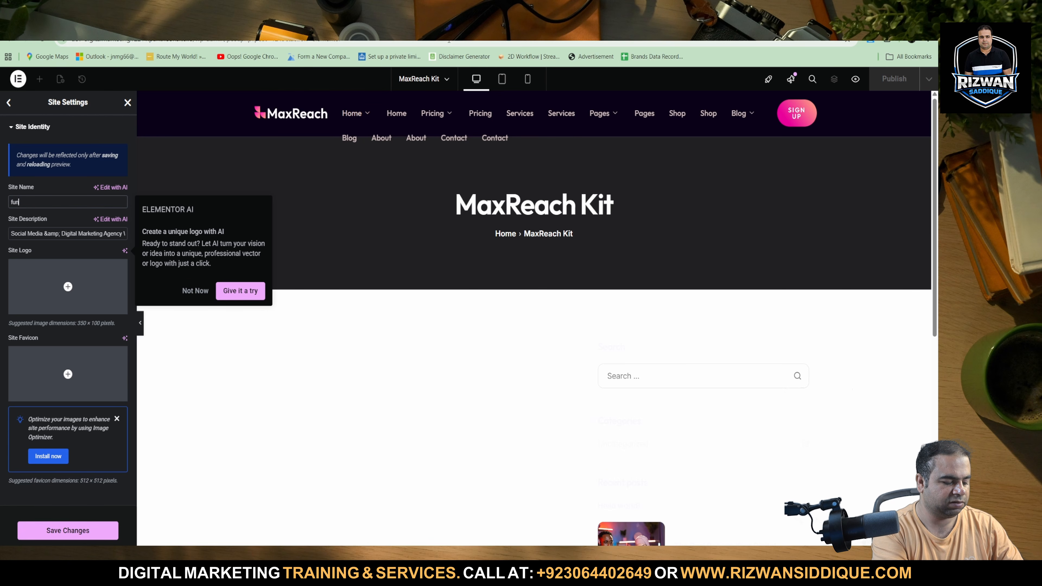
pyautogui.write('nelcore')
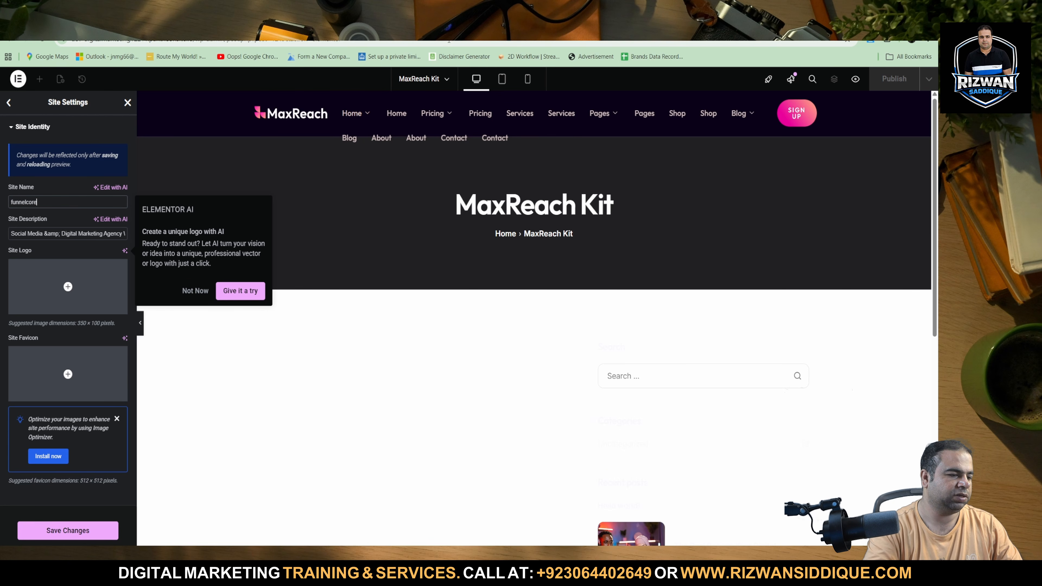
# Step: Replace the site description with "Social Media Marketing Agency"
pyautogui.tripleClick(49, 229)
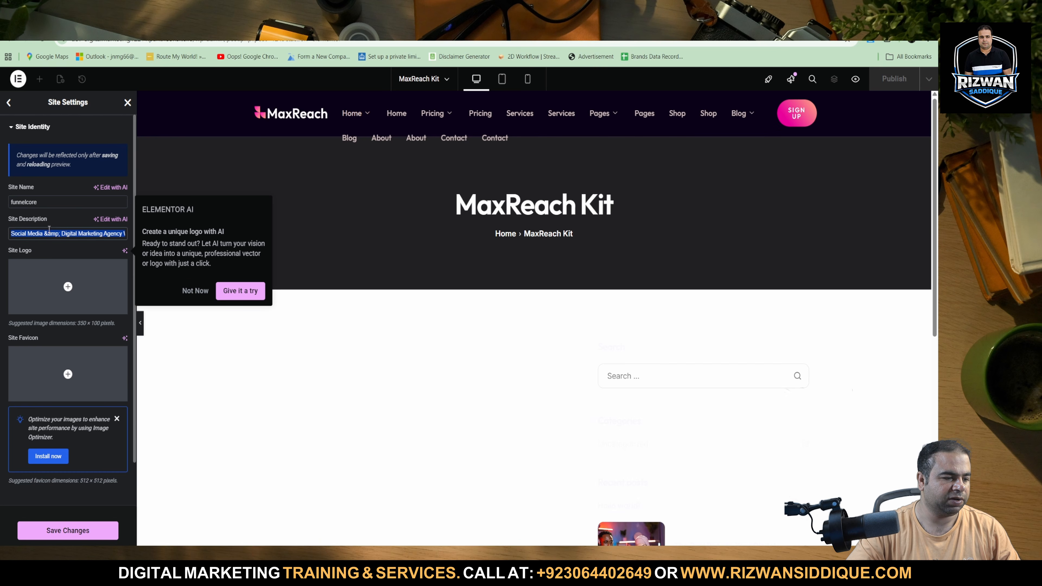
pyautogui.click(78, 235)
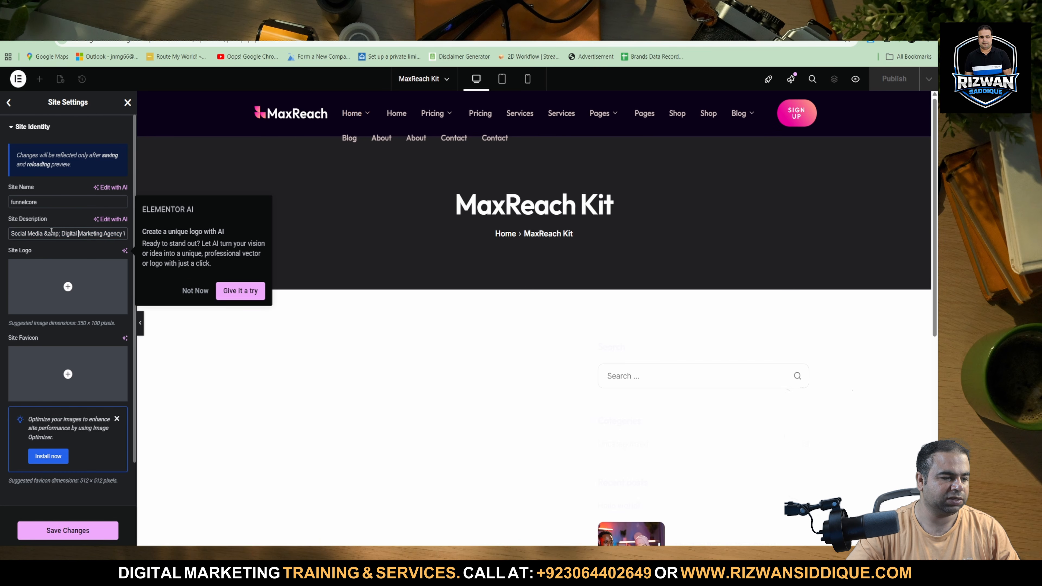
pyautogui.click(44, 230)
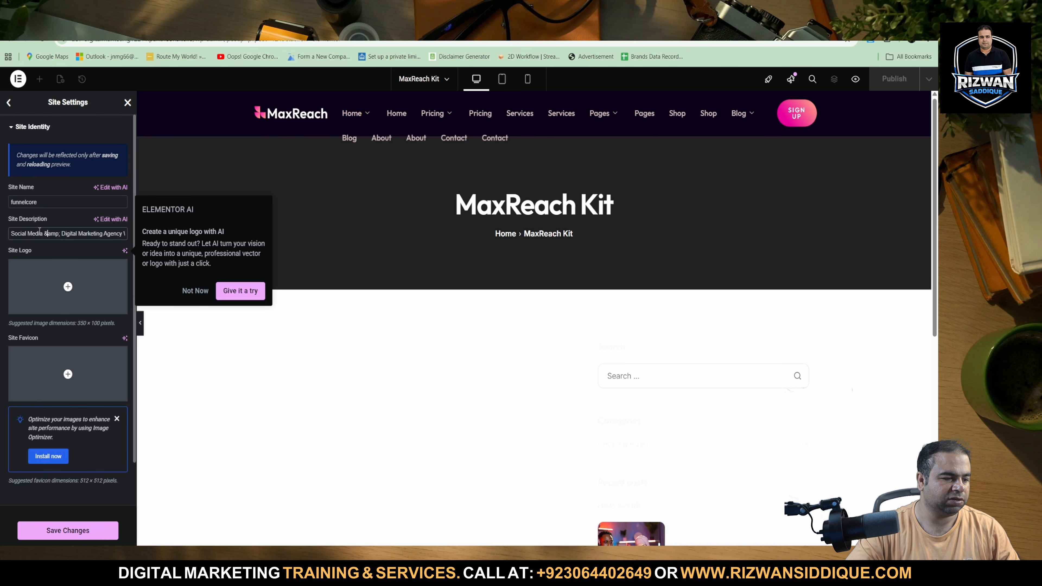
pyautogui.moveTo(45, 233); pyautogui.dragTo(250, 255)
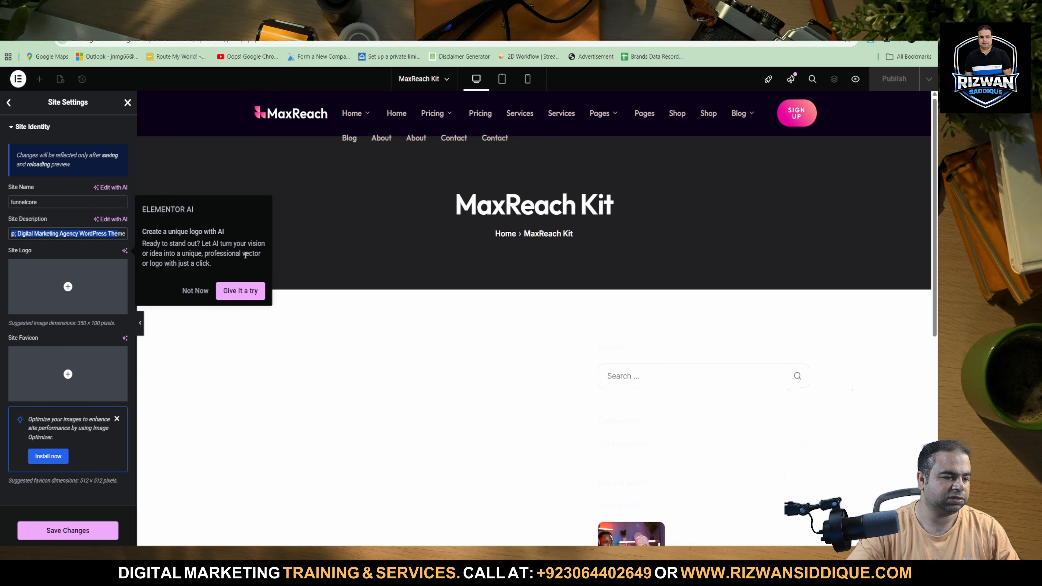
pyautogui.click(60, 234)
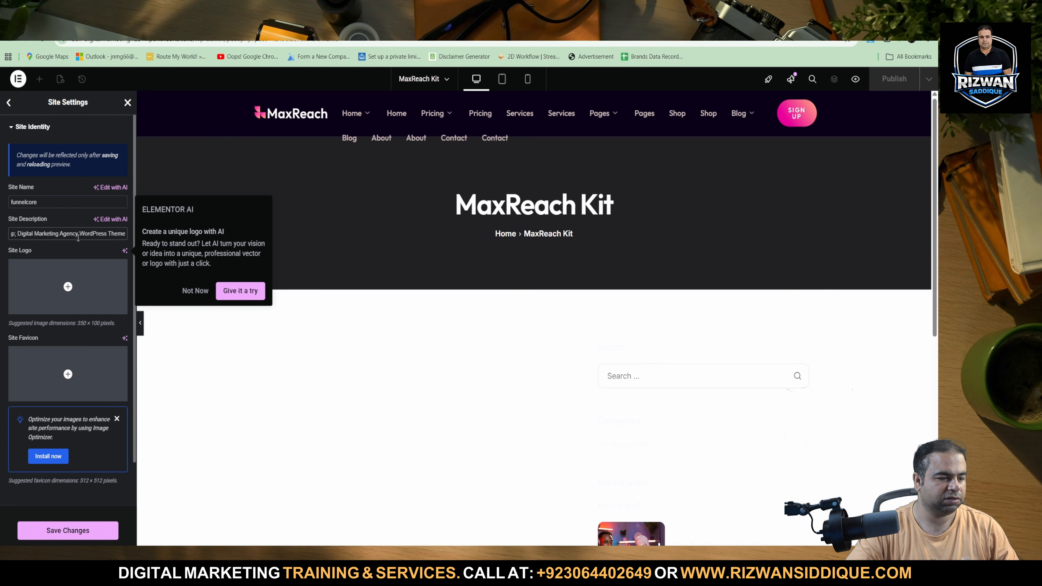
pyautogui.doubleClick(65, 232)
pyautogui.press('BackSpace')
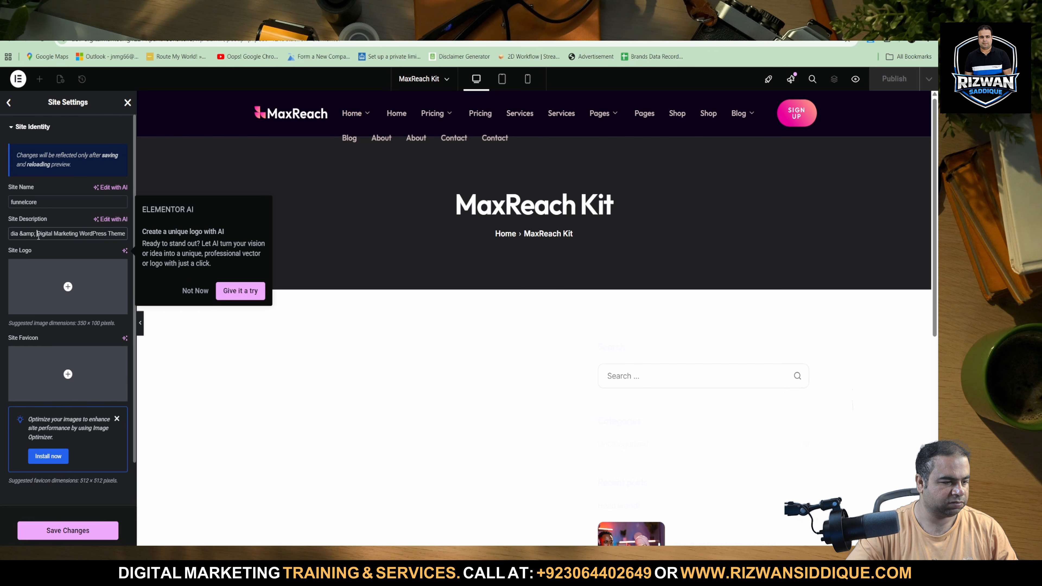
pyautogui.moveTo(39, 233); pyautogui.dragTo(125, 246)
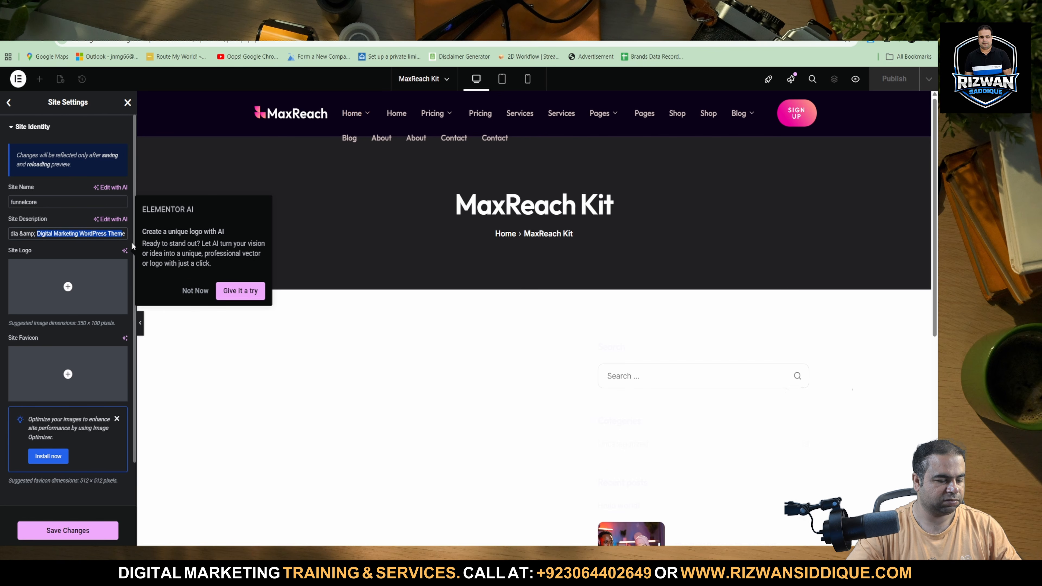
pyautogui.write('edia')
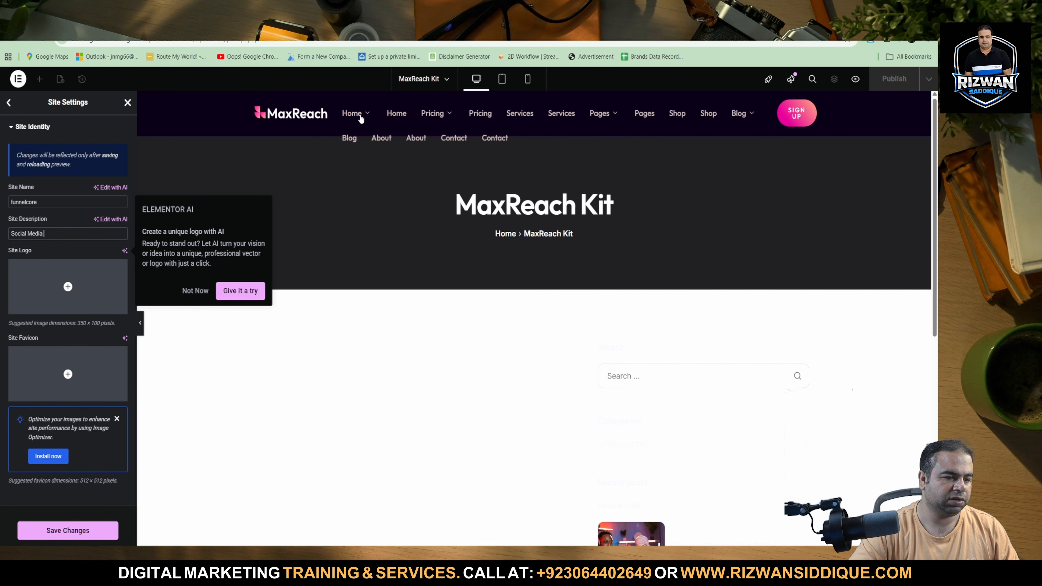
pyautogui.moveTo(359, 118)
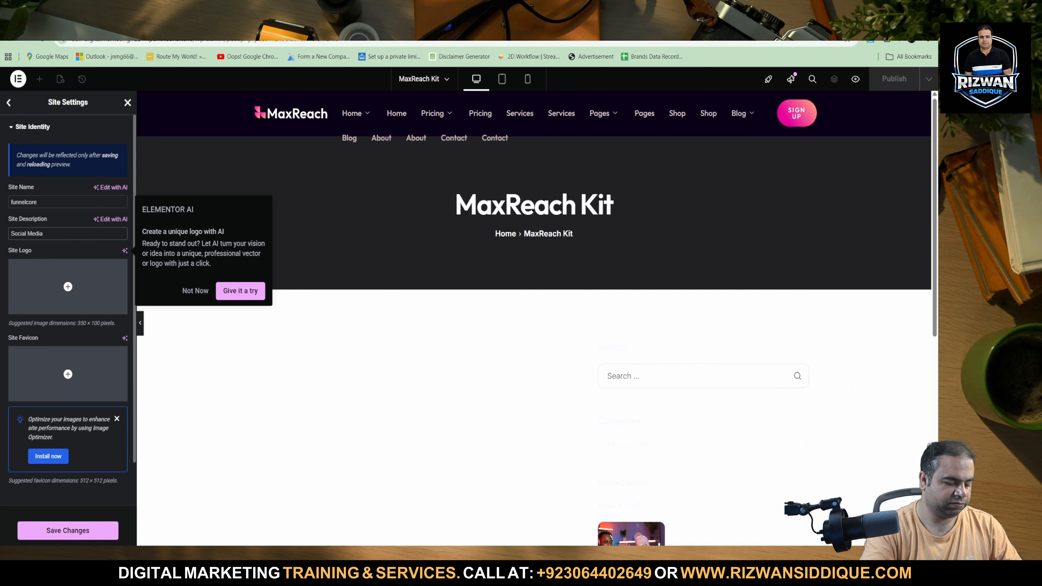
pyautogui.write('marketing Agency')
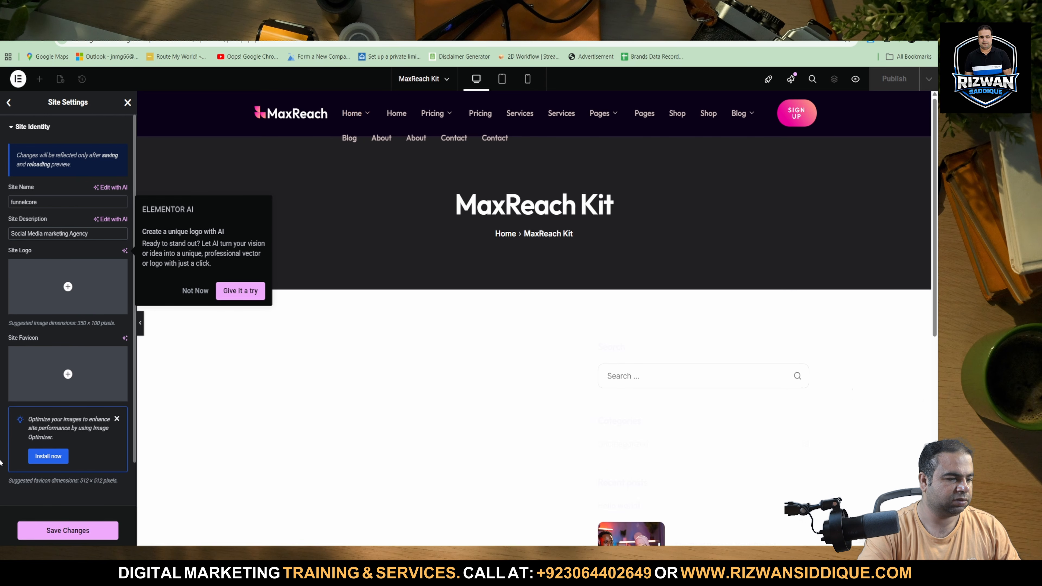
pyautogui.press('BackSpace')
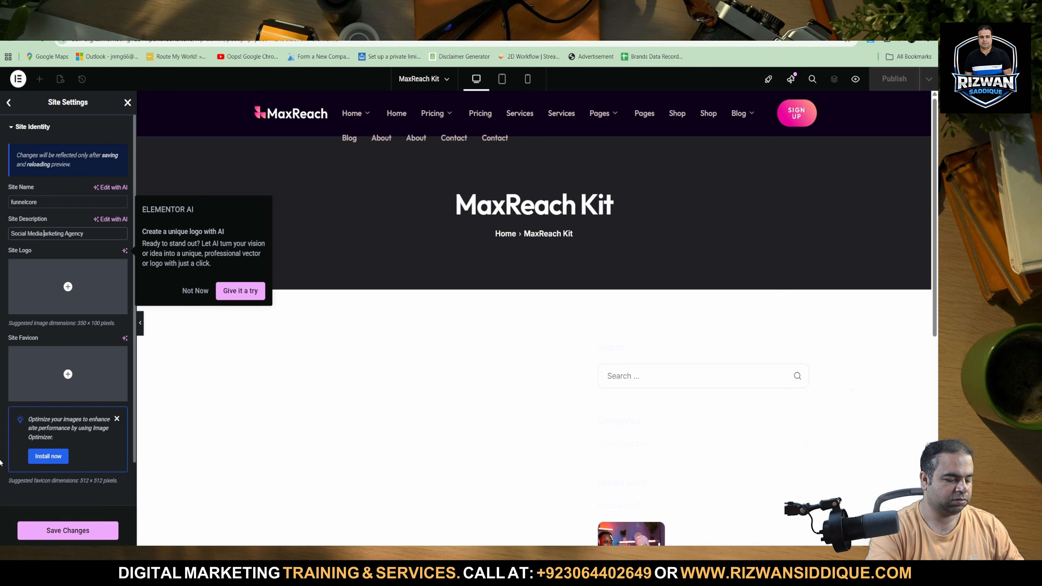
pyautogui.write('M')
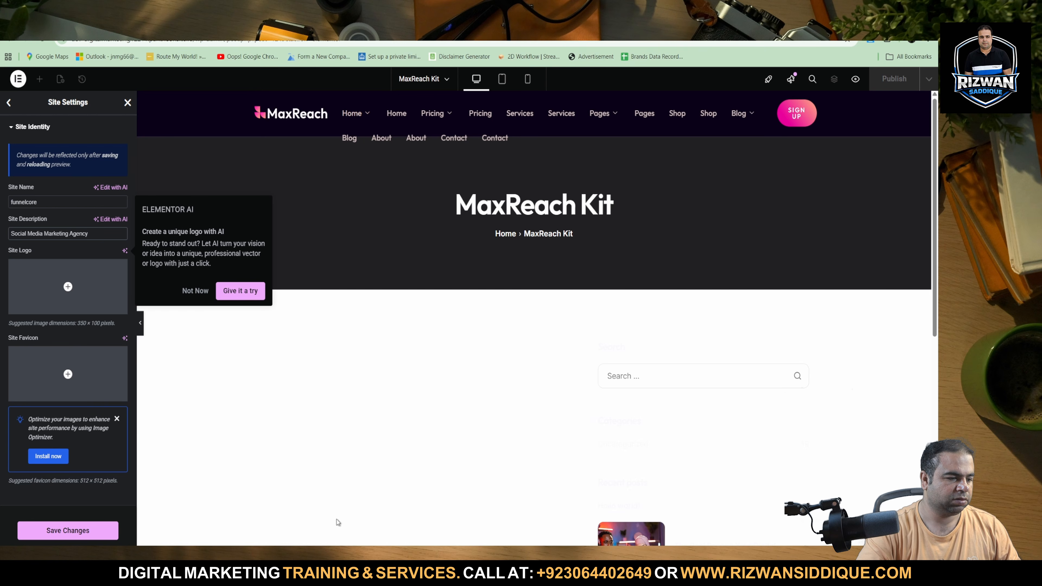
# Step: Enable unfiltered file uploads, upload the funnelcore logo "ChatGPT Image Feb 24, 2026, 09_47_53 PM" for the site logo, and close the media library without inserting it
pyautogui.click(83, 306)
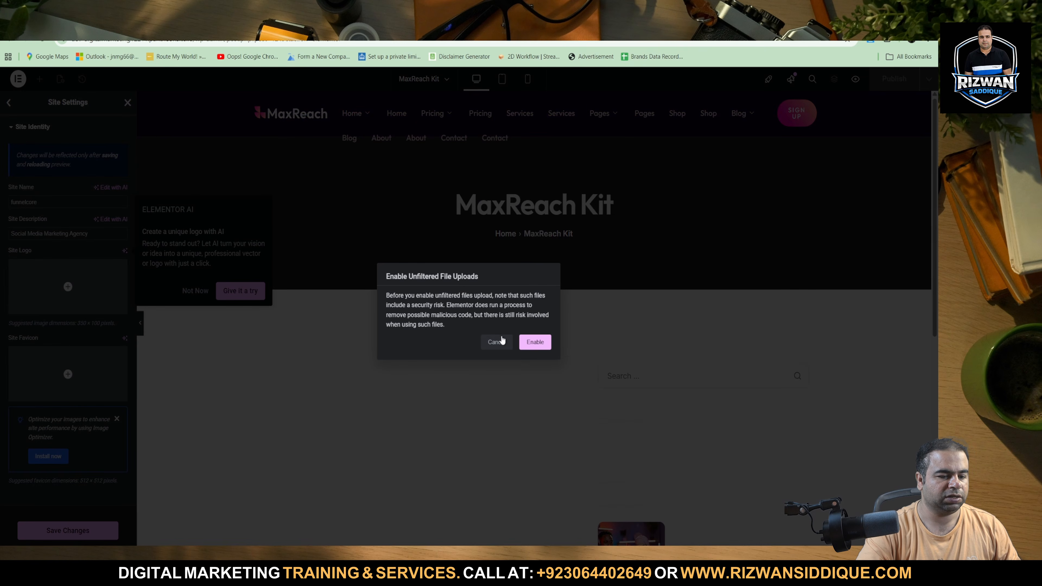
pyautogui.click(494, 341)
pyautogui.click(68, 272)
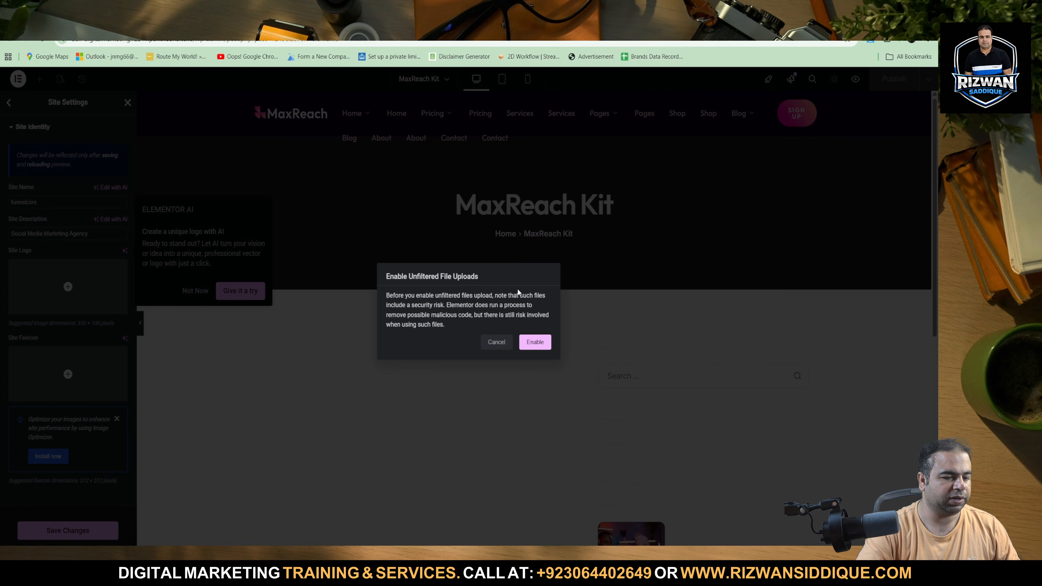
pyautogui.click(548, 341)
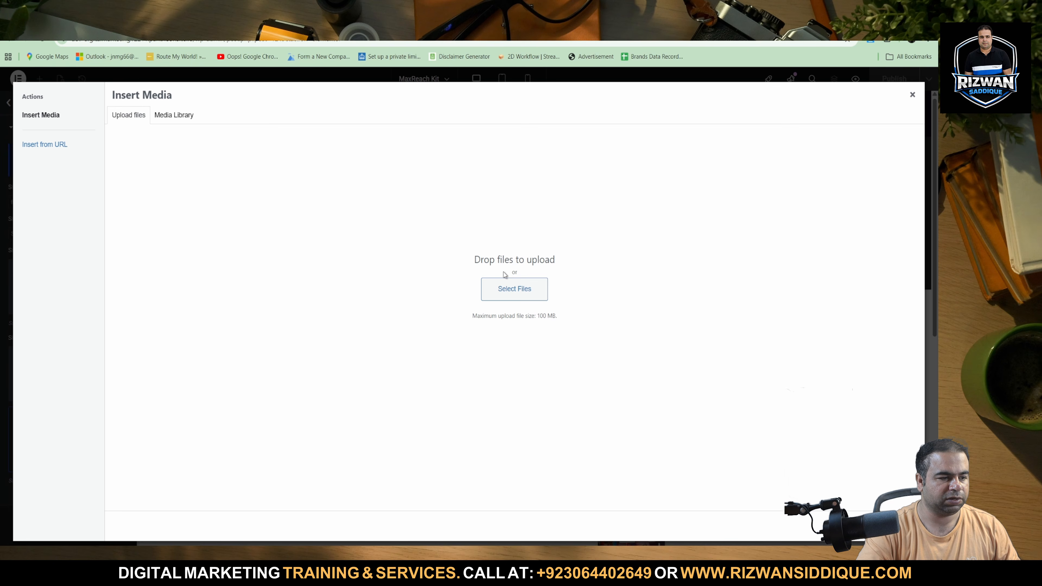
pyautogui.click(509, 293)
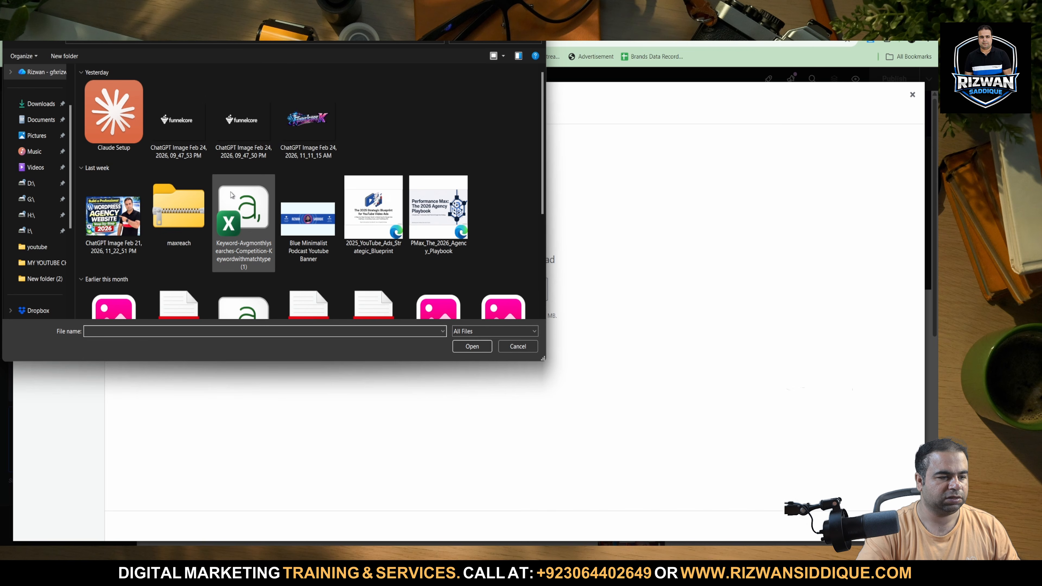
pyautogui.doubleClick(191, 139)
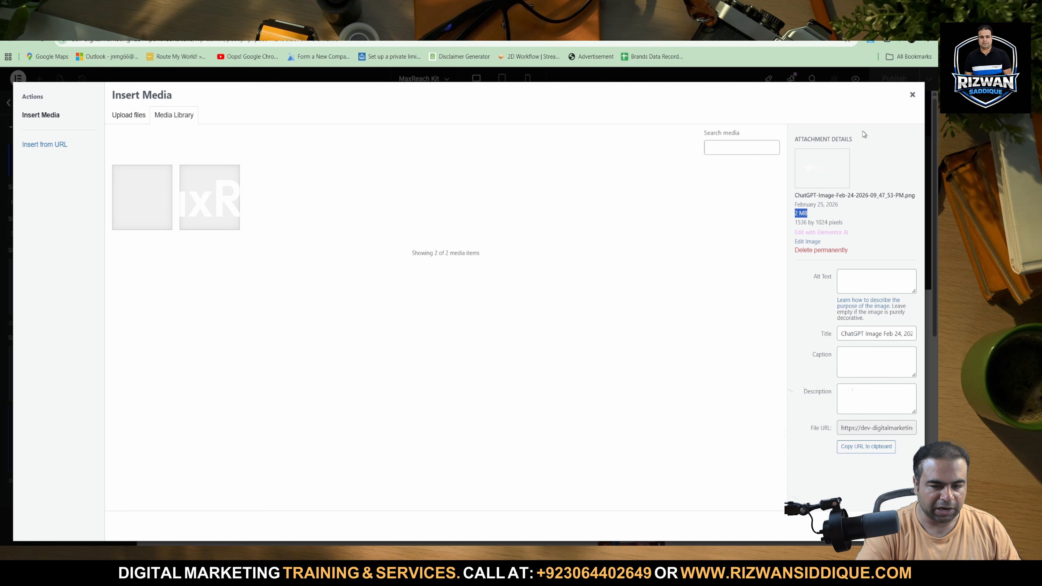
pyautogui.click(913, 95)
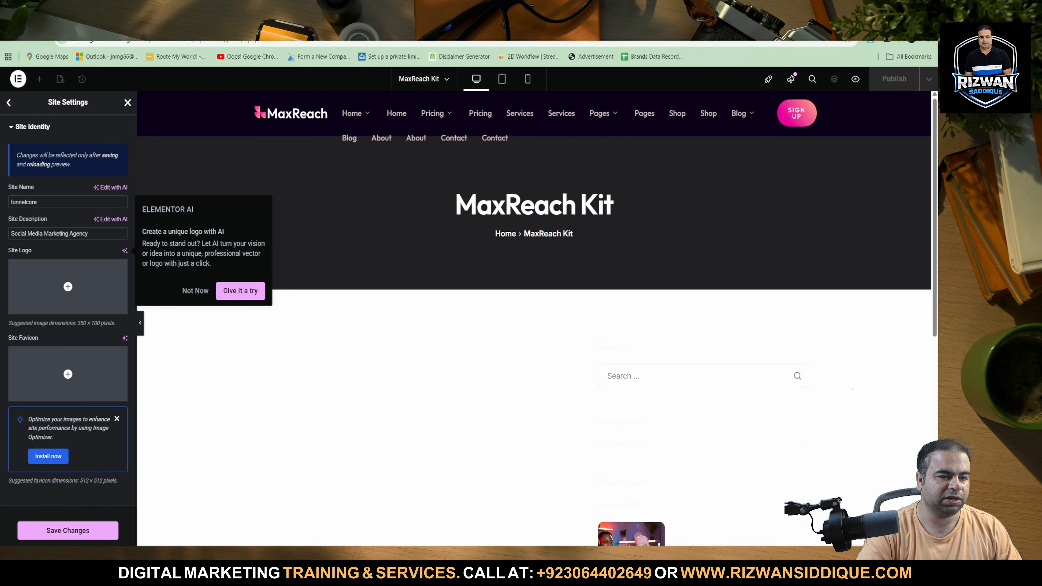
# Step: Search Google for "png to webp" in a new browser tab and open CloudConvert's PNG to WEBP Converter
pyautogui.hotkey('ctrl', 't')
pyautogui.write('png')
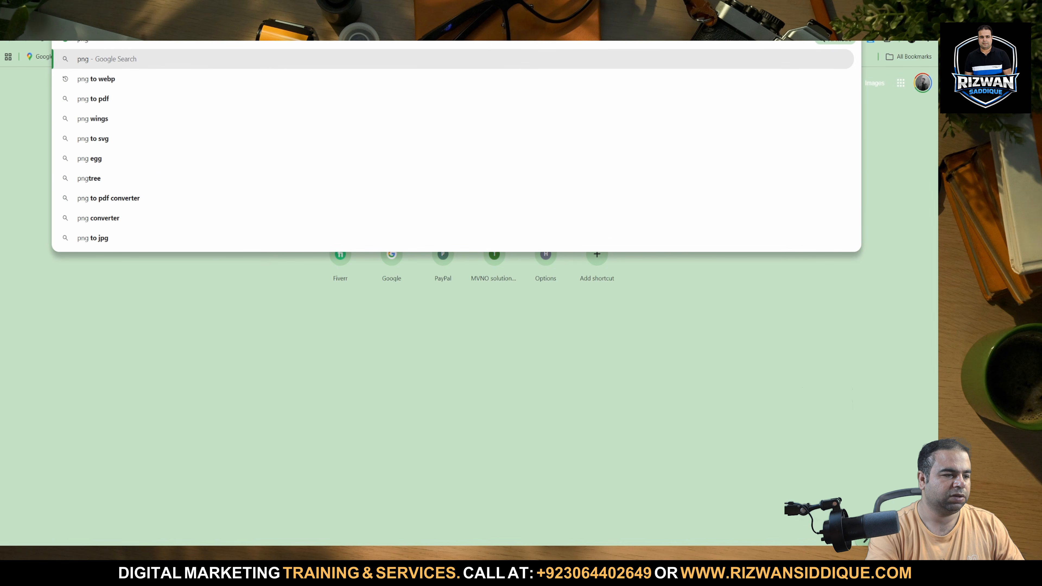
pyautogui.press('Down')
pyautogui.press('Return')
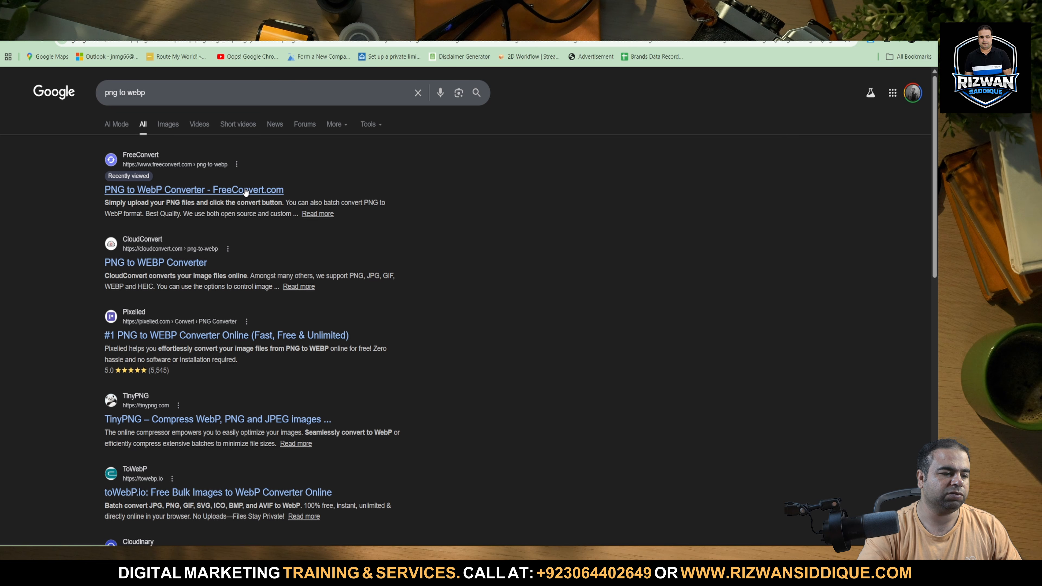
pyautogui.click(155, 263)
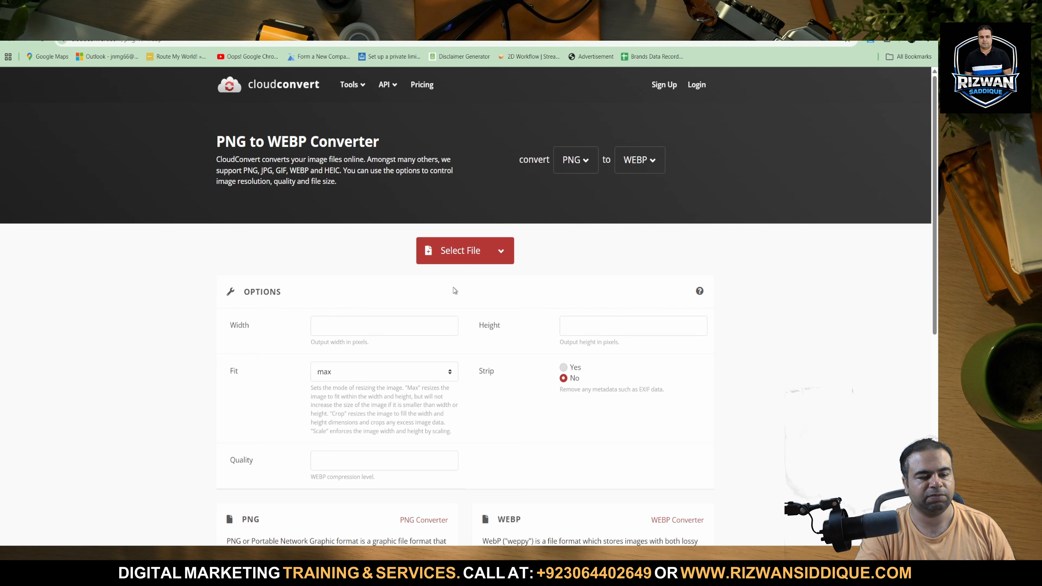
# Step: Convert the logo file "ChatGPT Image Feb 24, 2026, 09_47_53 PM.png" to WEBP
pyautogui.click(449, 256)
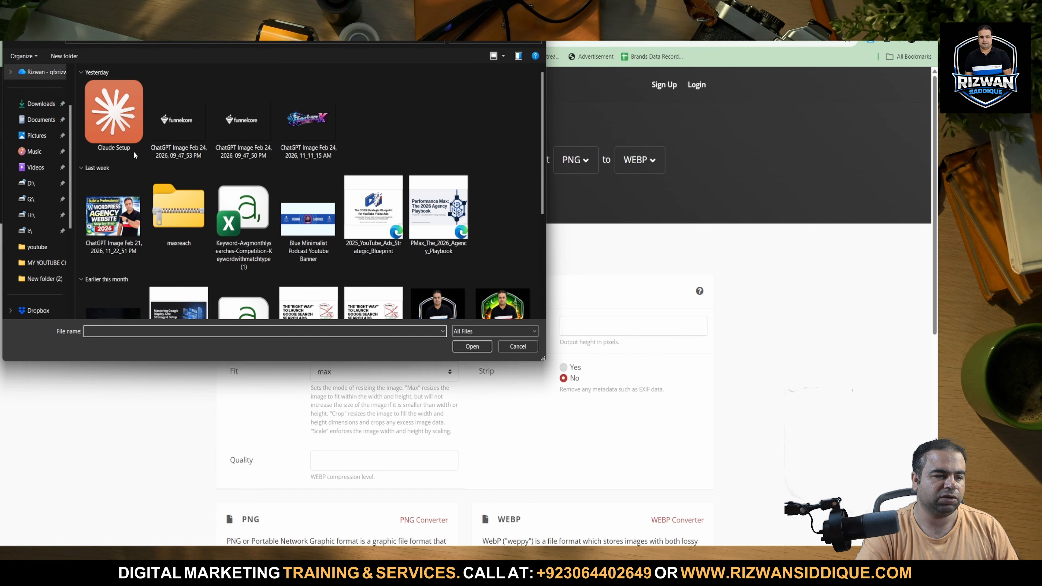
pyautogui.doubleClick(178, 123)
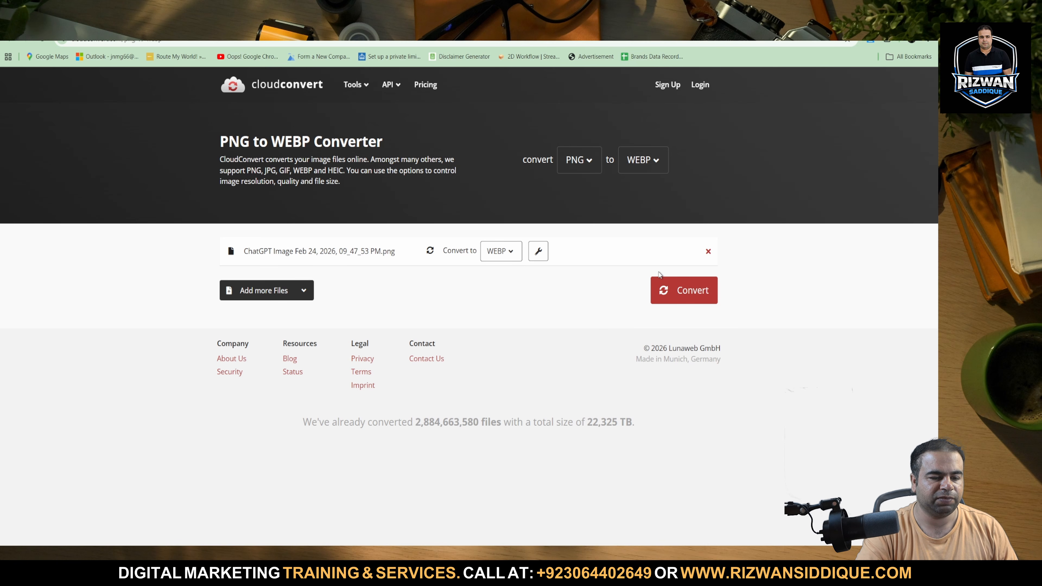
pyautogui.click(668, 292)
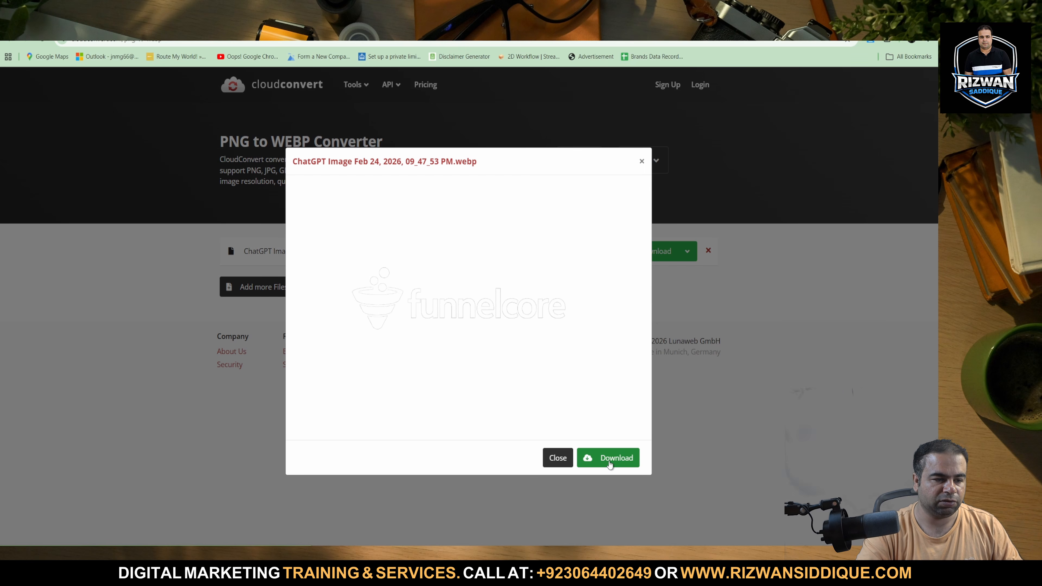
# Step: Download the converted WEBP logo to the Downloads folder, then close the download manager and the CloudConvert preview
pyautogui.click(610, 464)
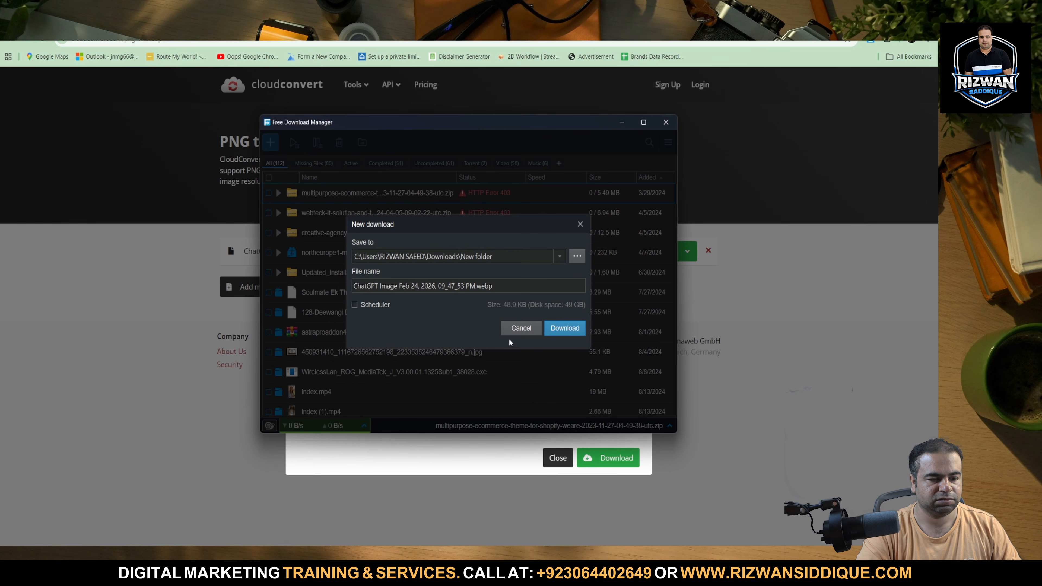
pyautogui.click(578, 257)
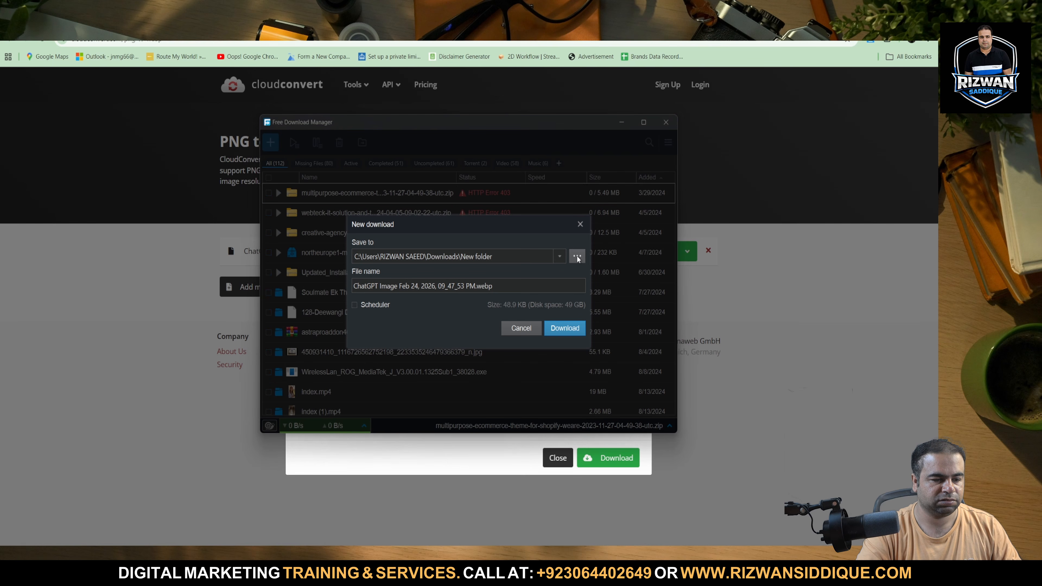
pyautogui.click(303, 226)
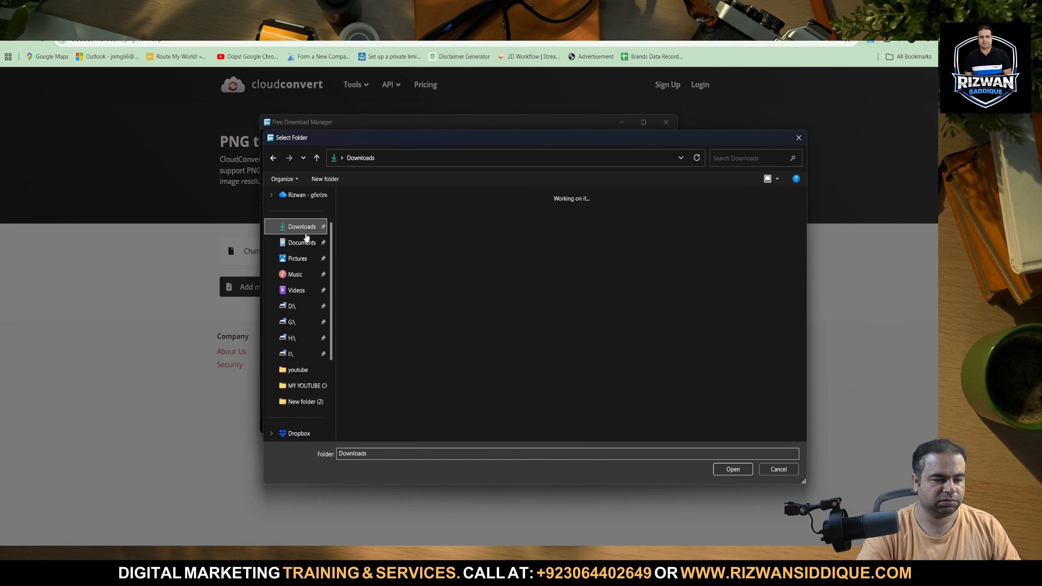
pyautogui.click(733, 469)
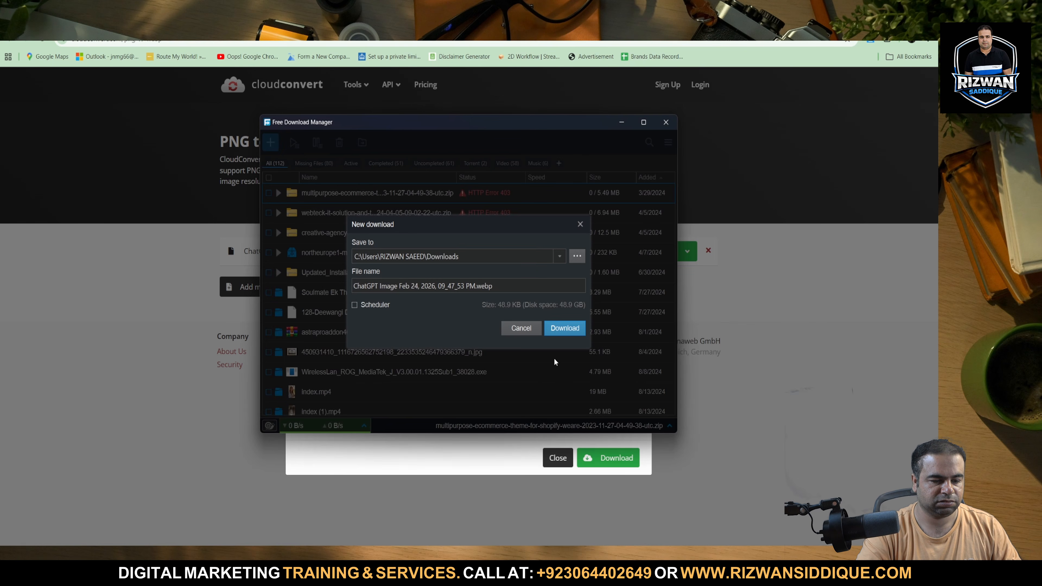
pyautogui.click(557, 326)
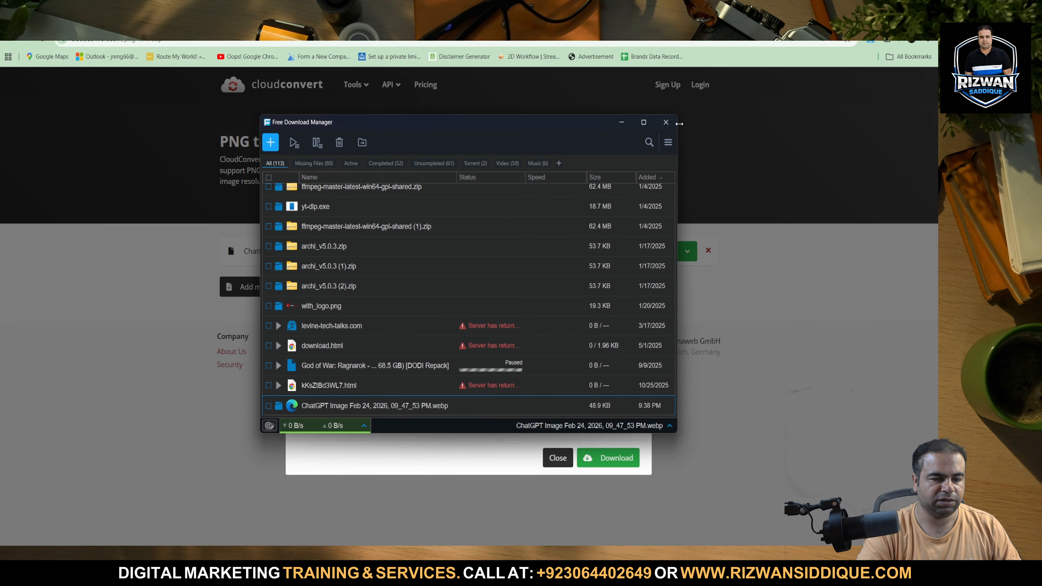
pyautogui.click(666, 122)
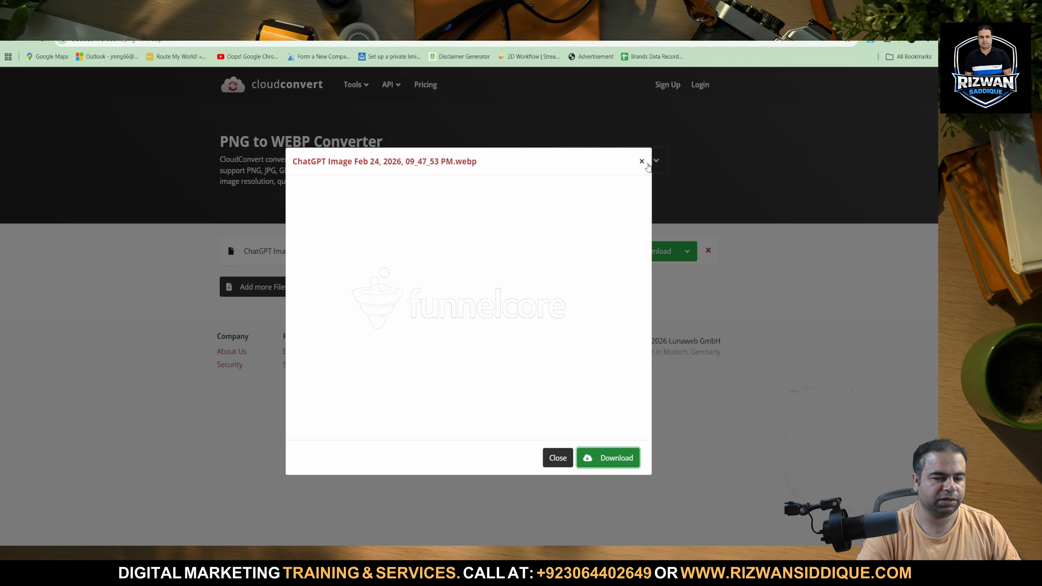
pyautogui.click(641, 161)
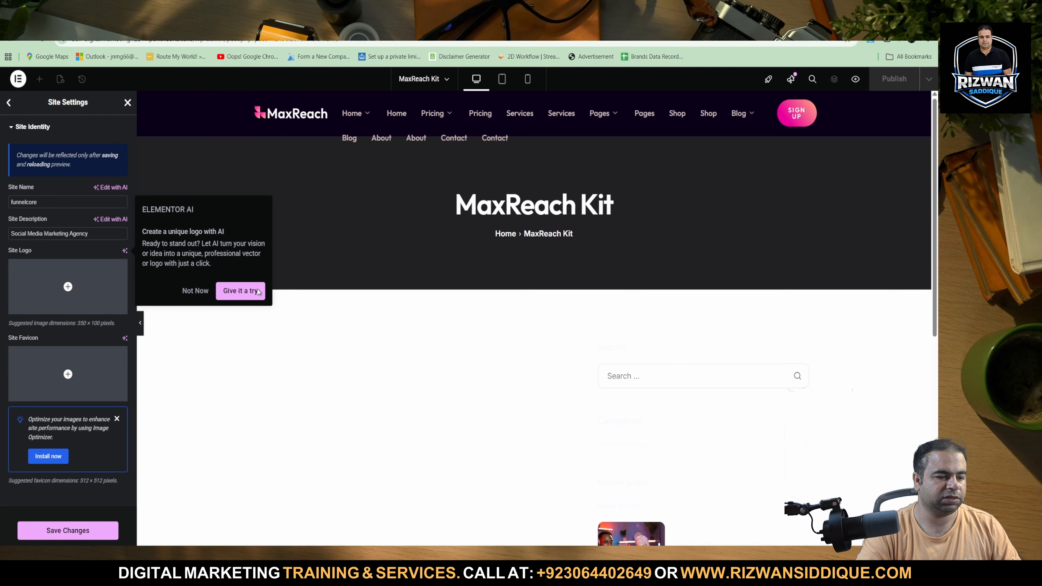
# Step: Upload "ChatGPT Image Feb 24, 2026, 09_47_53 PM.webp" in Elementor, insert it as the site logo, and dismiss the AI logo suggestion
pyautogui.click(78, 286)
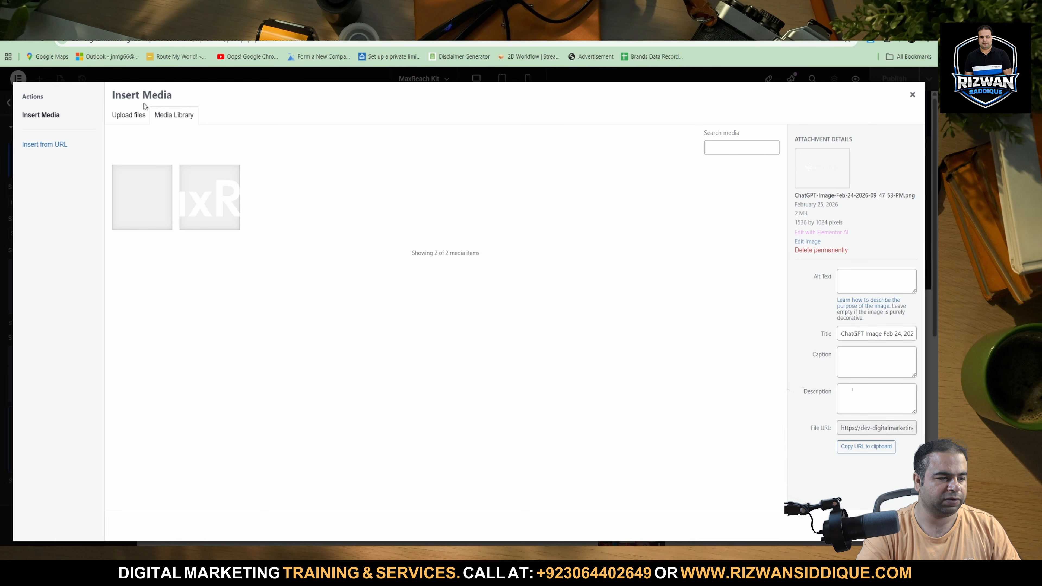
pyautogui.click(47, 146)
pyautogui.click(63, 107)
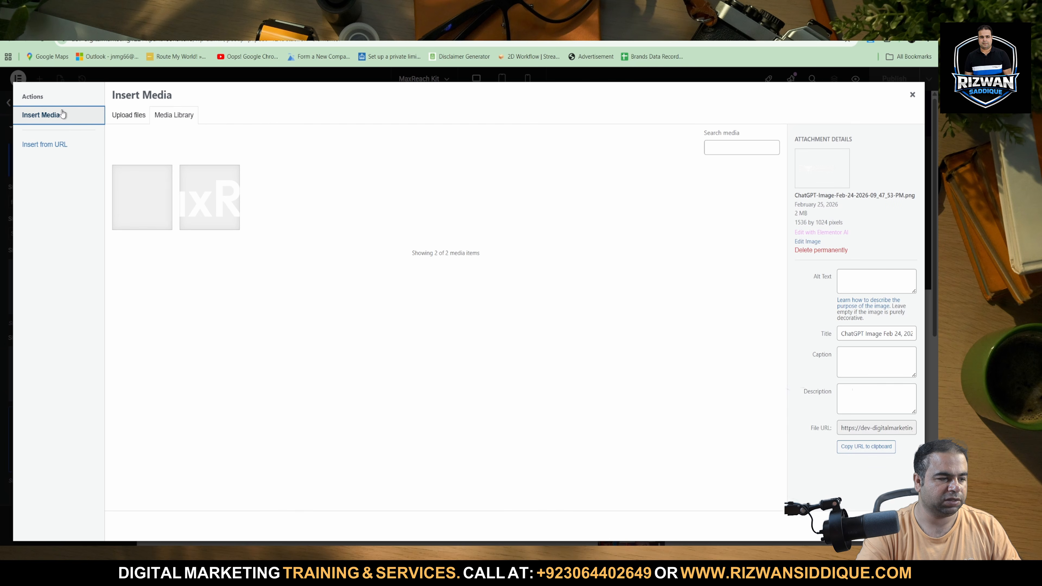
pyautogui.click(138, 116)
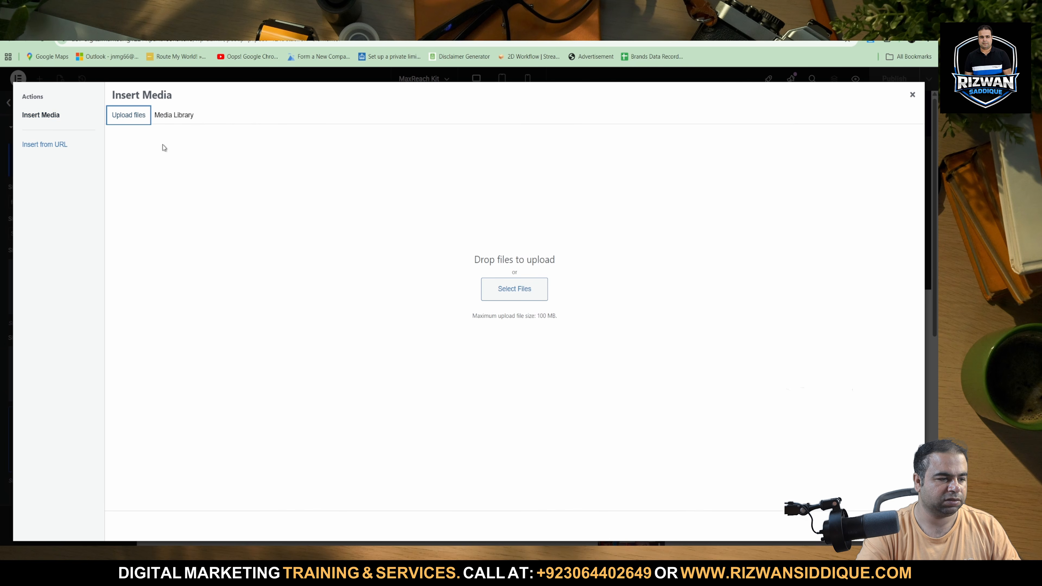
pyautogui.click(534, 296)
pyautogui.click(126, 131)
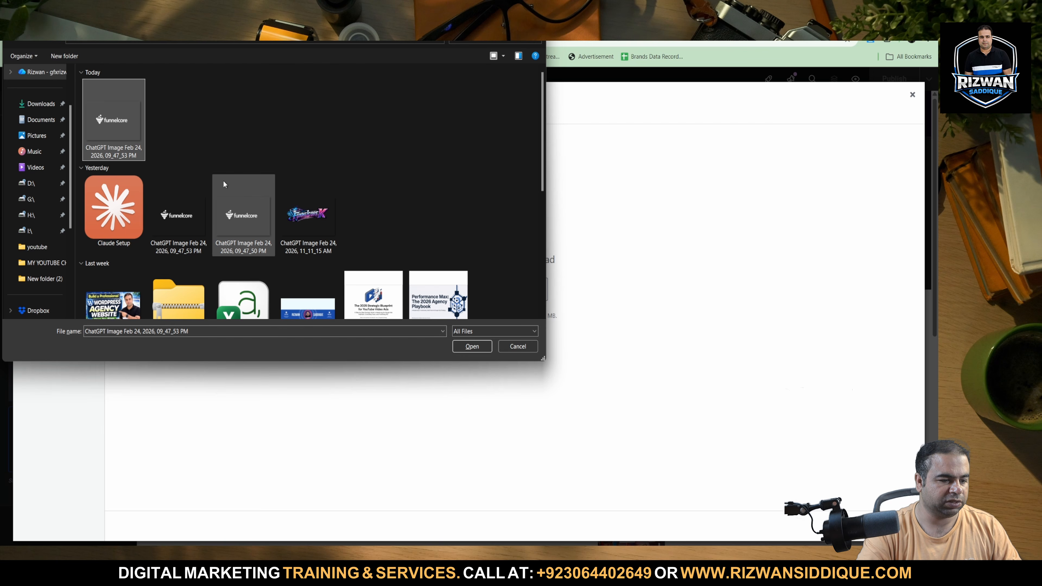
pyautogui.hotkey('alt', 'Return')
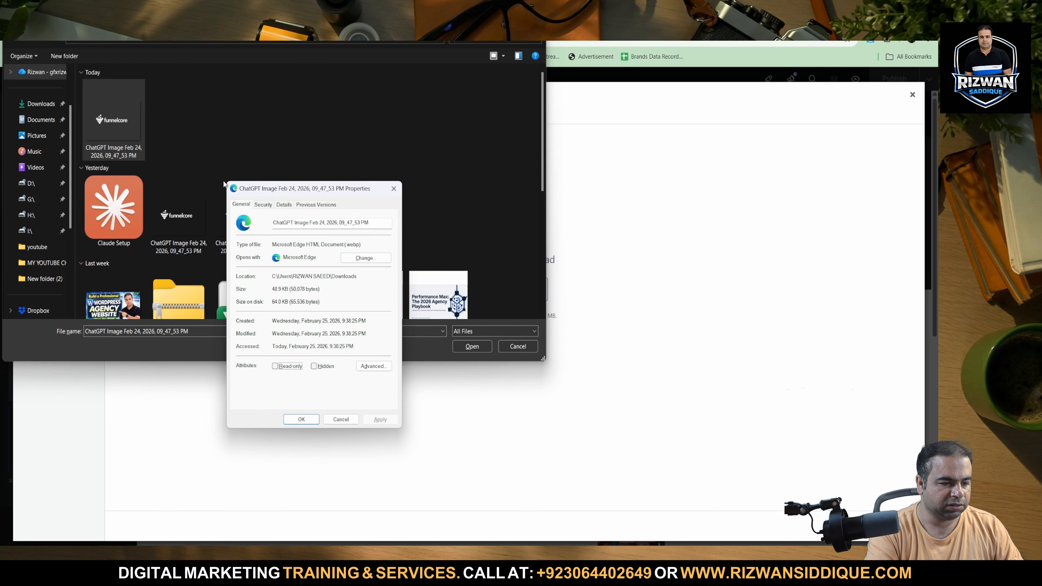
pyautogui.press('Escape')
pyautogui.press('Return')
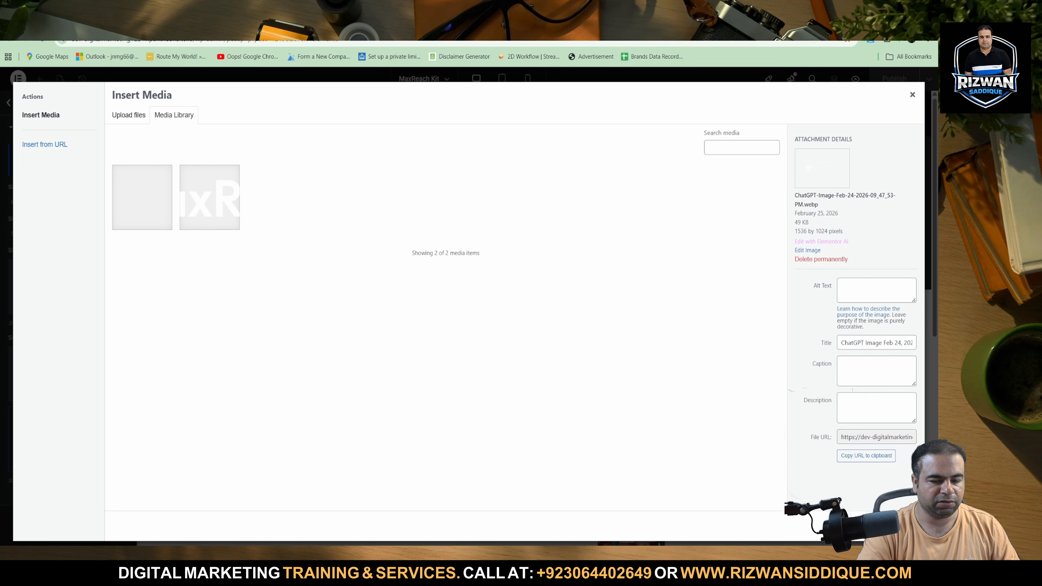
pyautogui.click(896, 526)
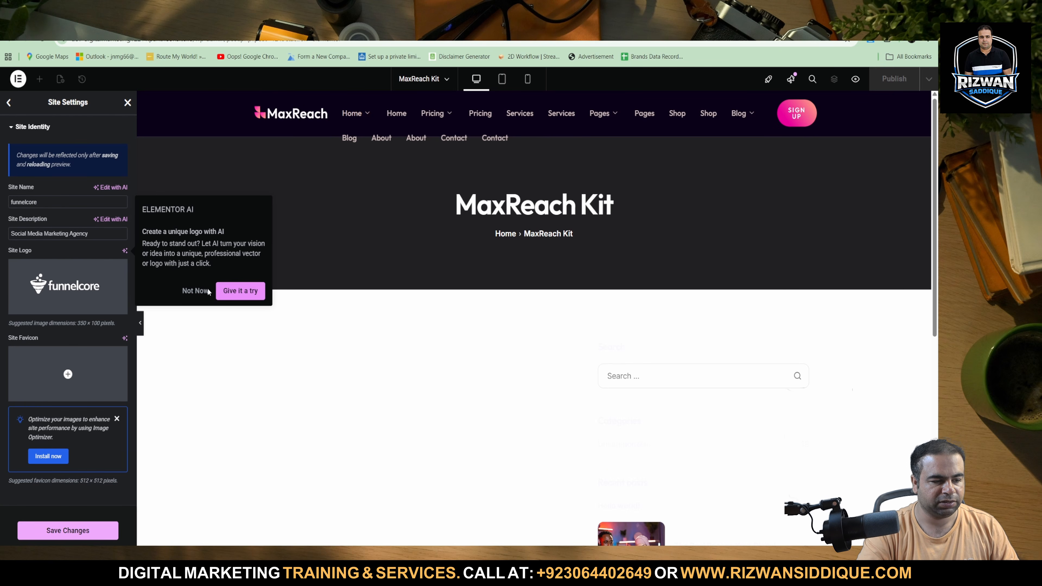
pyautogui.click(195, 290)
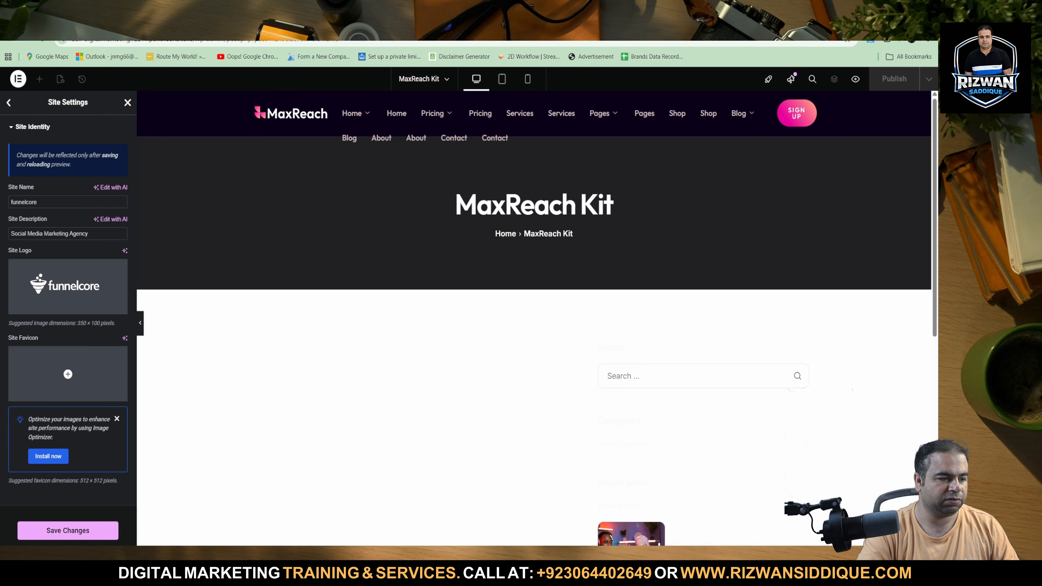
# Step: Insert the WEBP version of the funnelcore logo from the media library as the site favicon and save the site identity changes
pyautogui.click(60, 366)
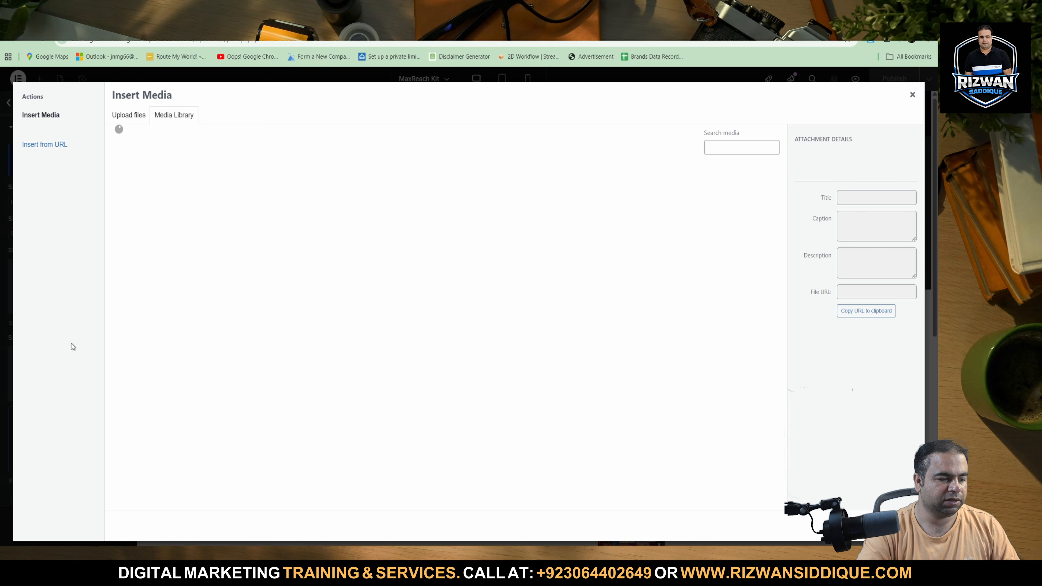
pyautogui.click(136, 183)
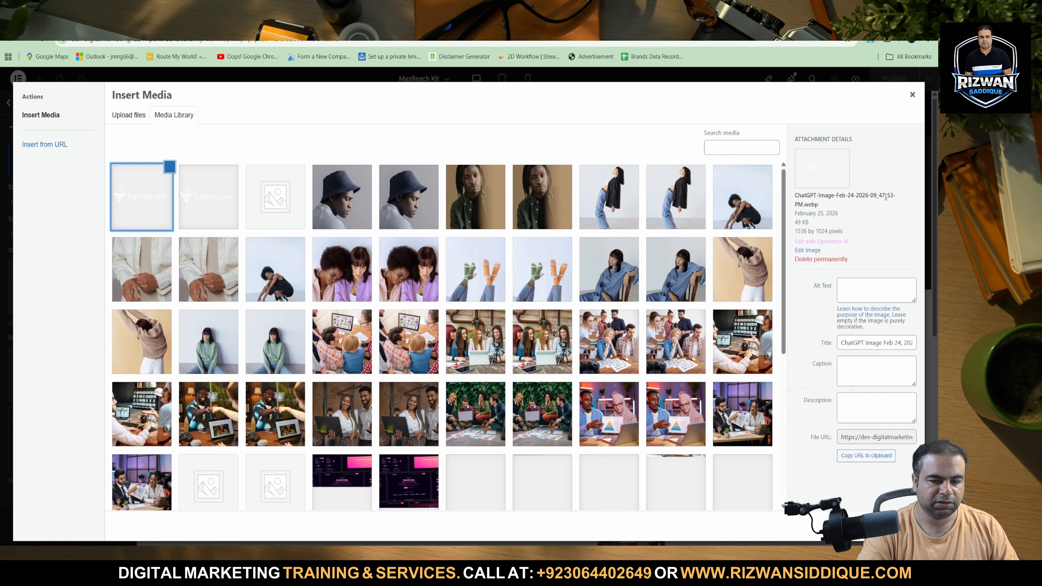
pyautogui.doubleClick(810, 204)
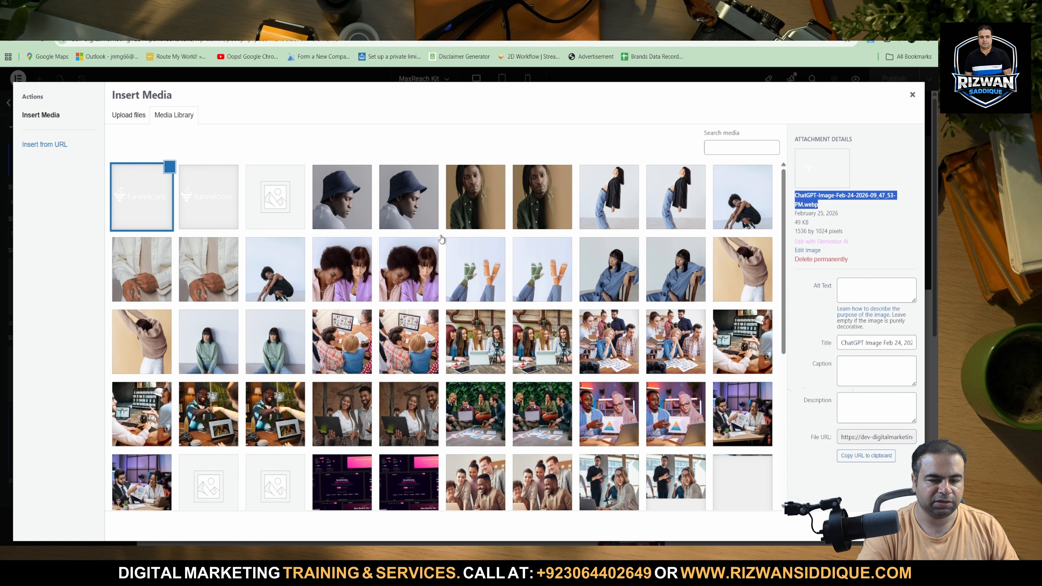
pyautogui.click(226, 201)
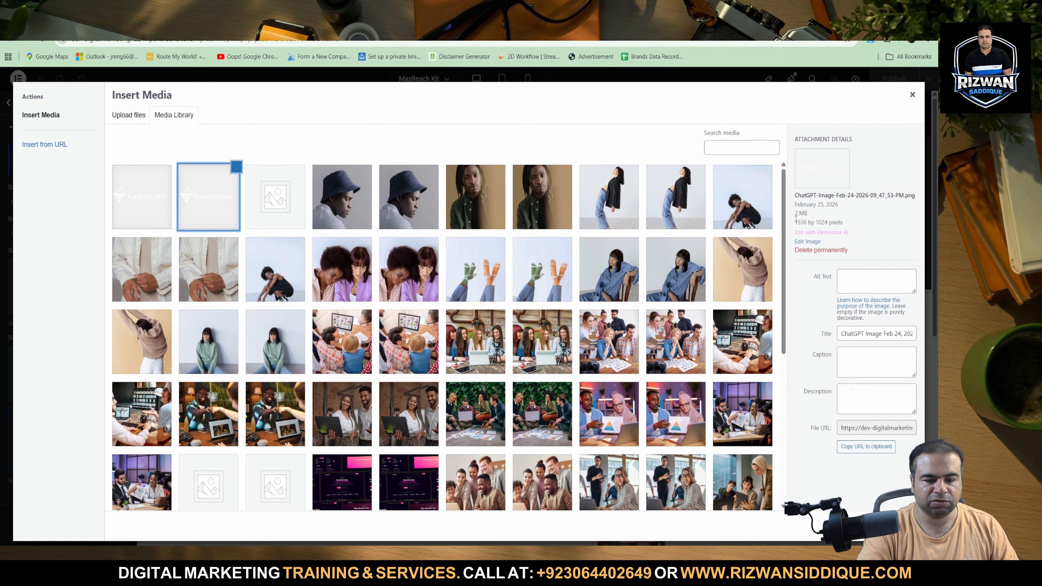
pyautogui.click(117, 200)
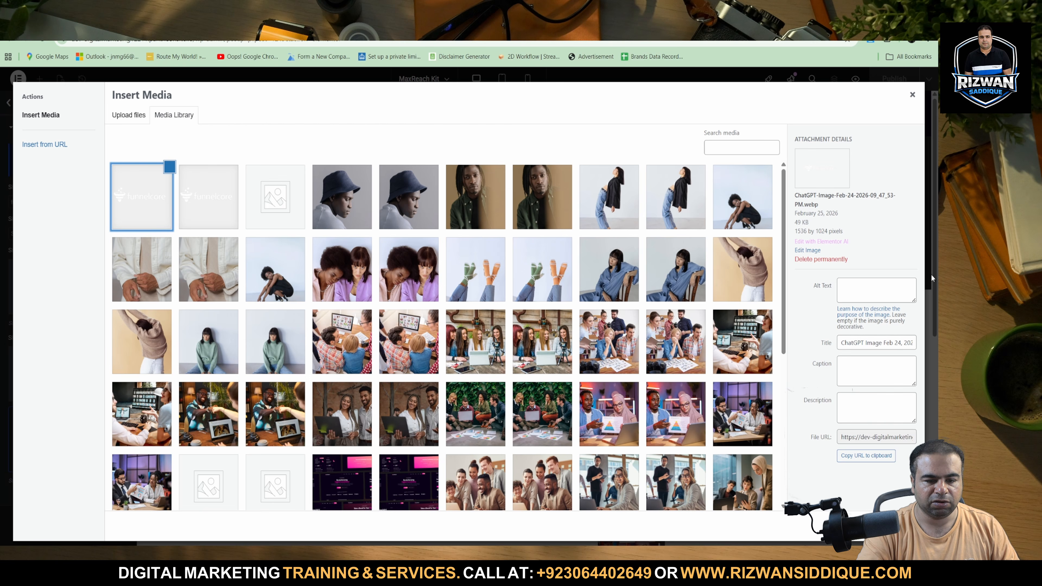
pyautogui.click(900, 526)
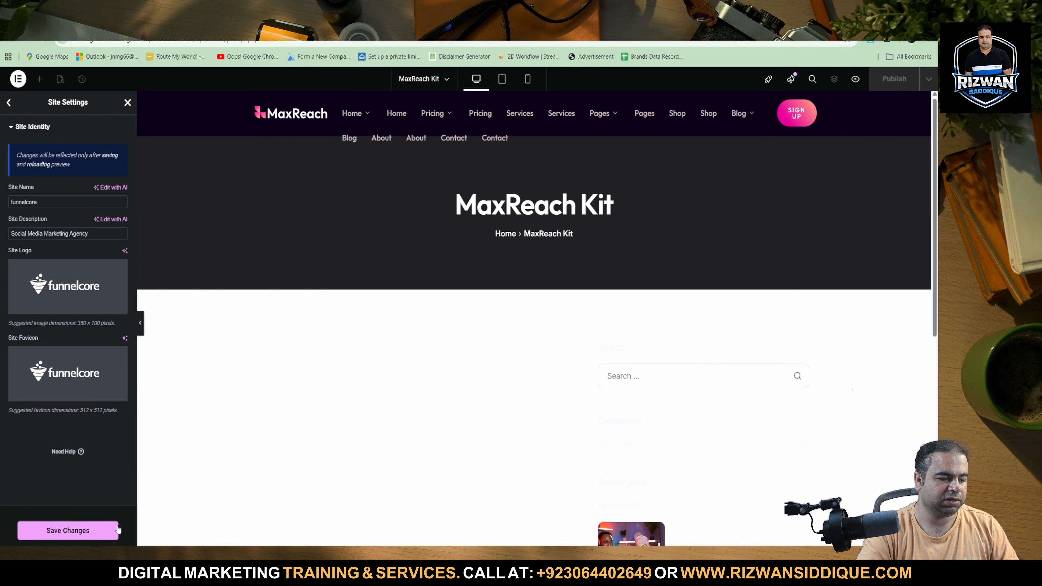
pyautogui.click(103, 533)
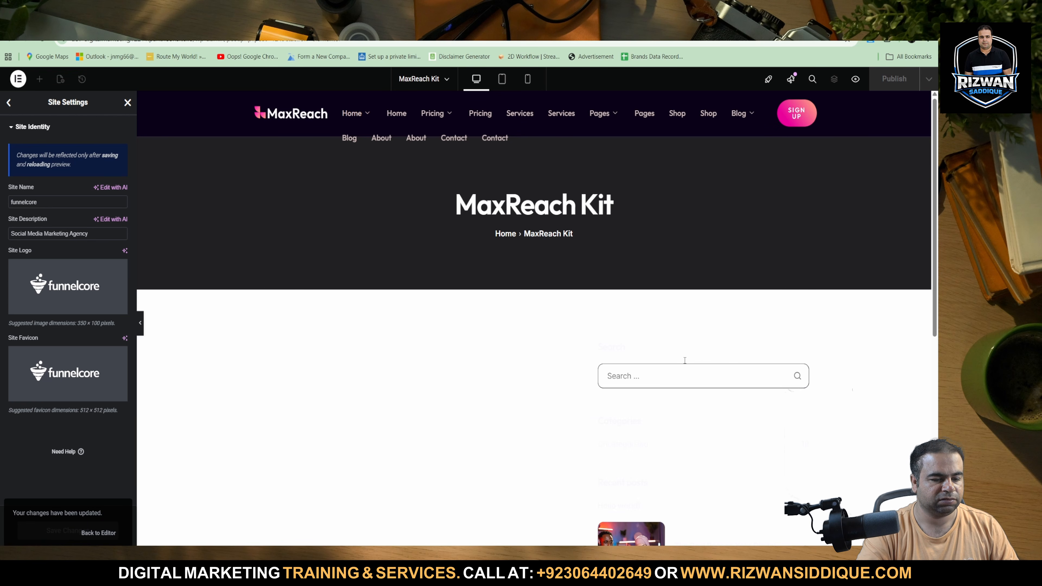
# Step: Check the faint sidebar text on the preview page, set the global Text color to #B6B6D1, and save
pyautogui.moveTo(465, 413); pyautogui.dragTo(759, 546)
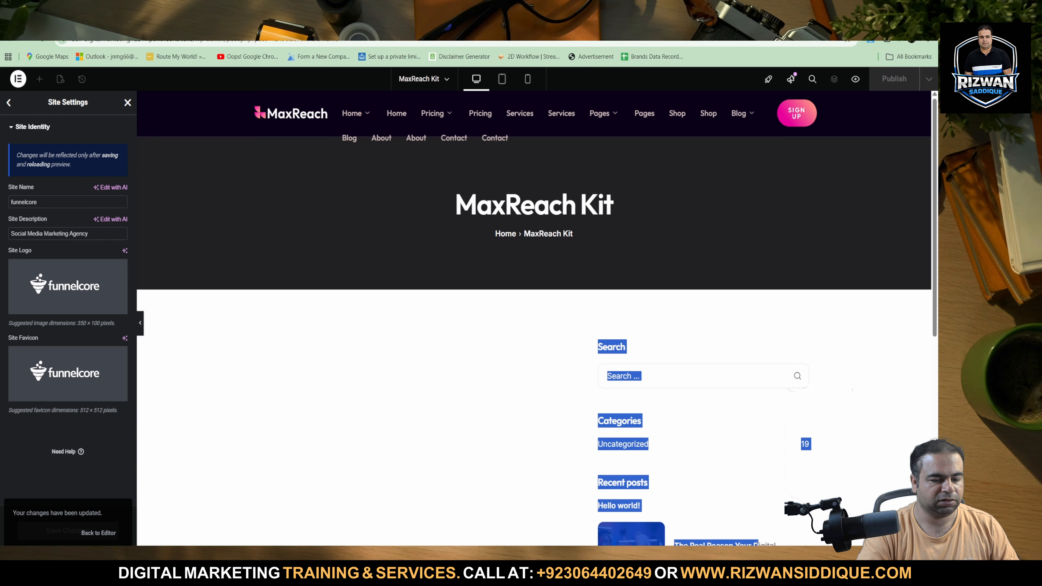
pyautogui.click(430, 428)
pyautogui.click(9, 103)
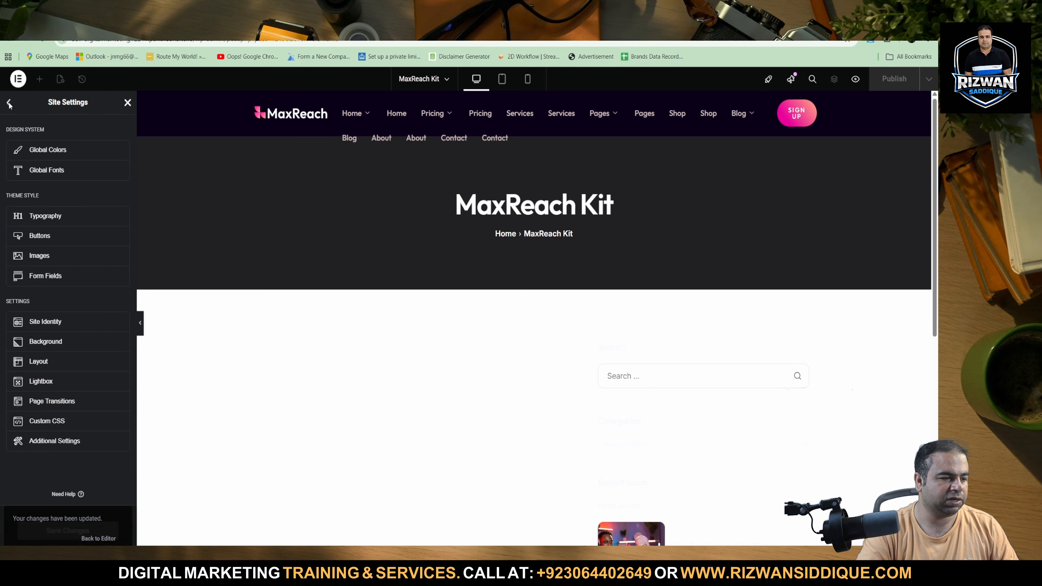
pyautogui.click(82, 153)
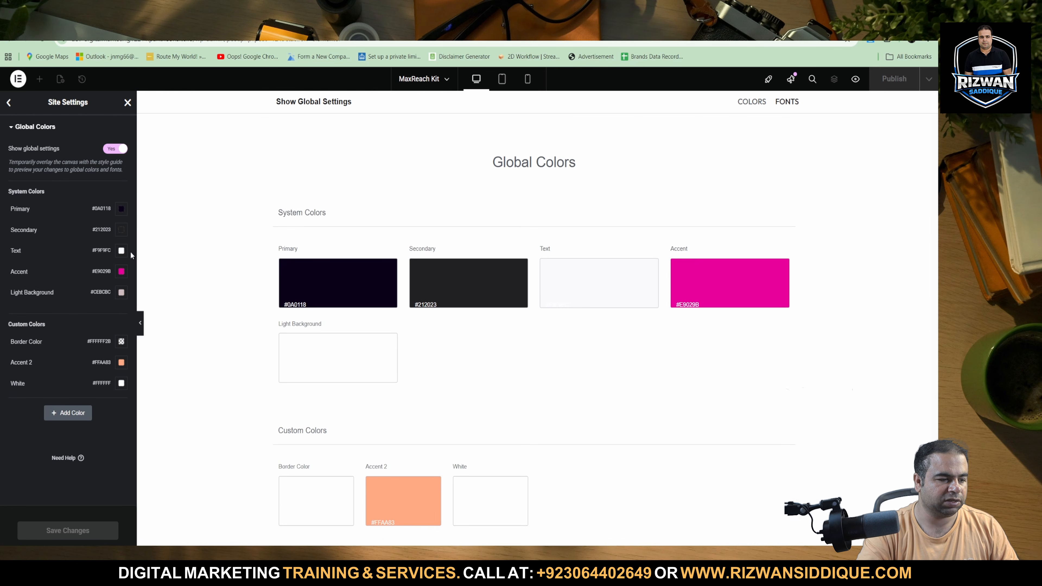
pyautogui.click(574, 271)
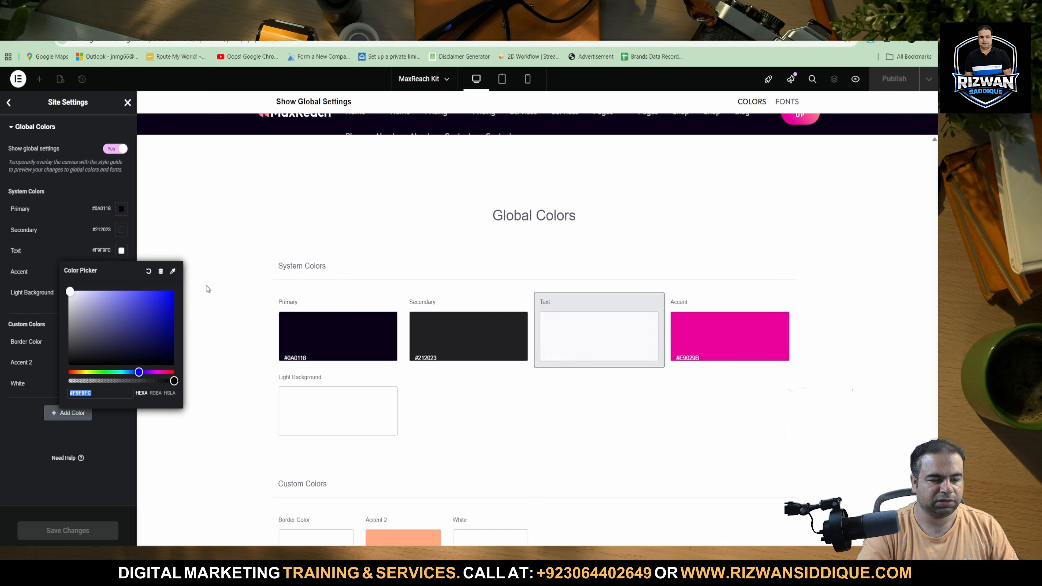
pyautogui.click(82, 303)
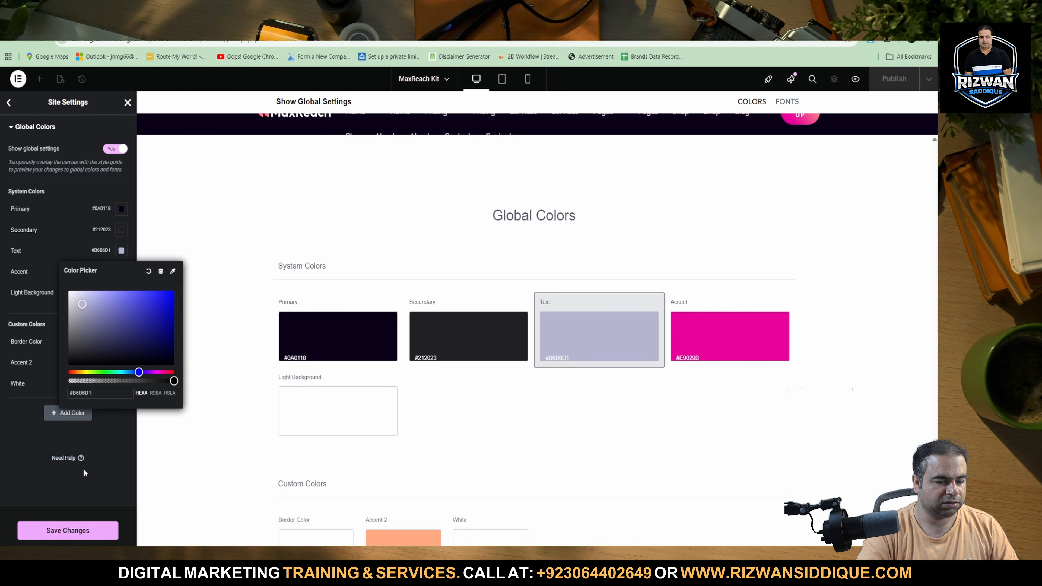
pyautogui.click(81, 530)
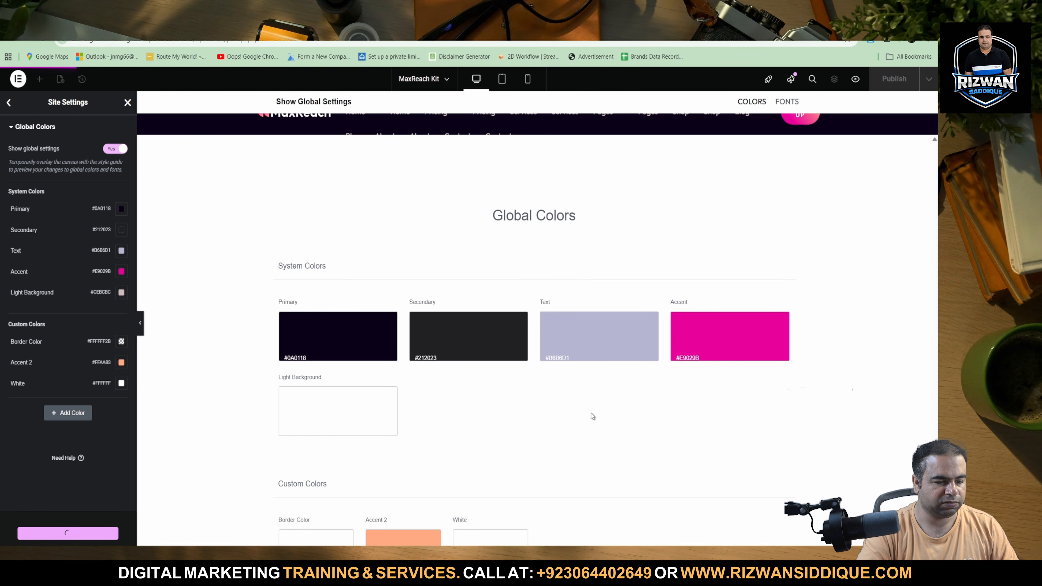
# Step: Set the global Light Background color to #A79292
pyautogui.click(378, 404)
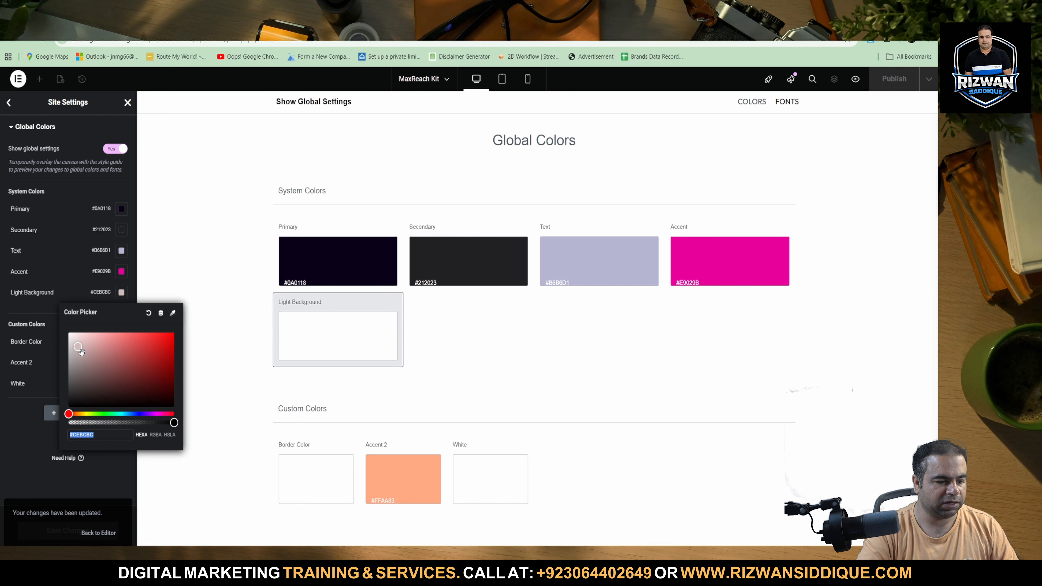
pyautogui.moveTo(84, 352)
pyautogui.mouseDown()
pyautogui.moveTo(69, 320)
pyautogui.moveTo(82, 358)
pyautogui.mouseUp()
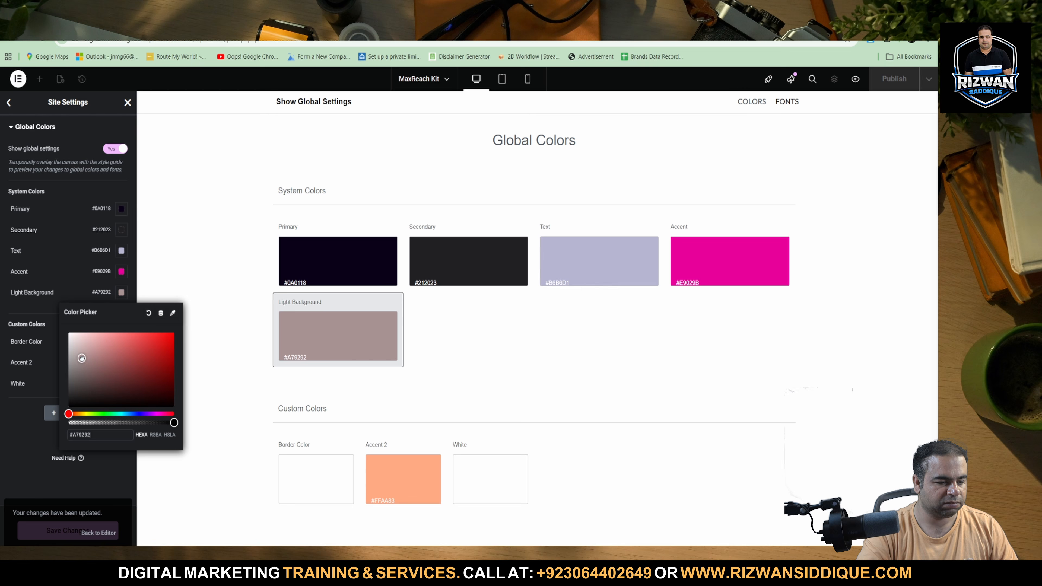
pyautogui.click(488, 366)
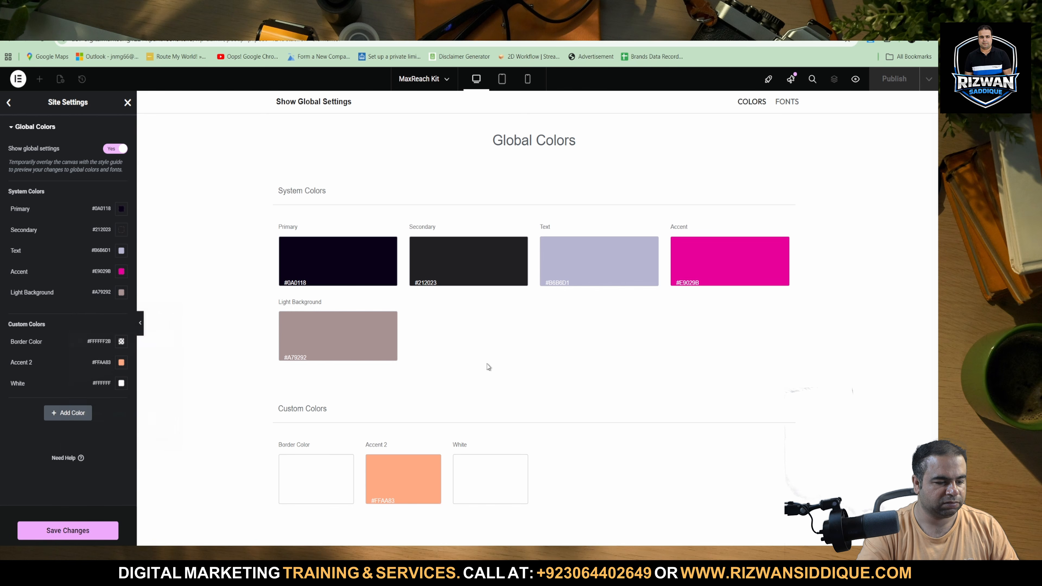
# Step: Set the global Light Background color to #E9E9E9, save the changes, and return to the site settings overview to check the page preview
pyautogui.click(324, 342)
pyautogui.moveTo(92, 351); pyautogui.dragTo(68, 339)
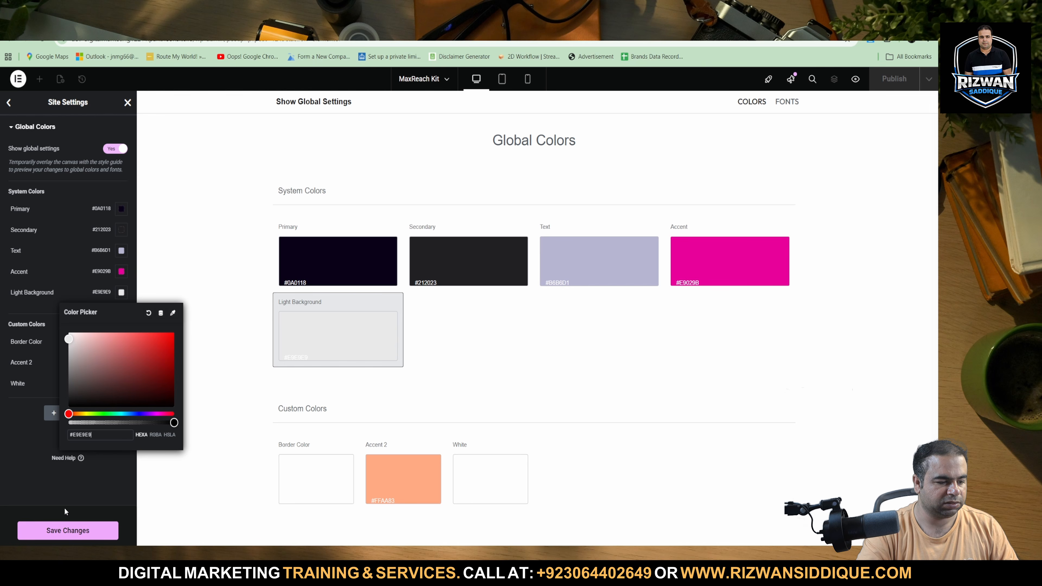
pyautogui.click(69, 531)
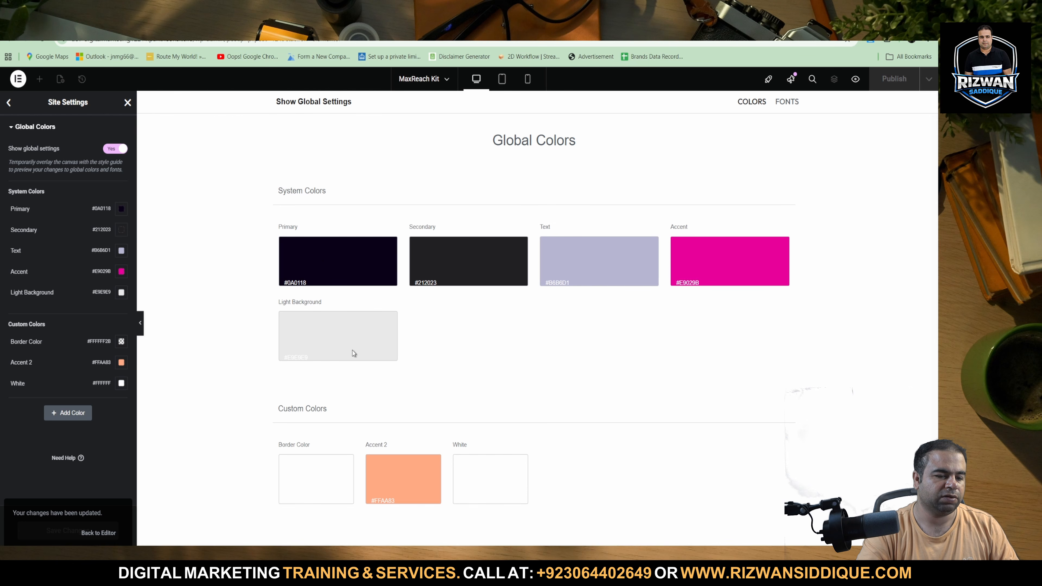
pyautogui.click(10, 103)
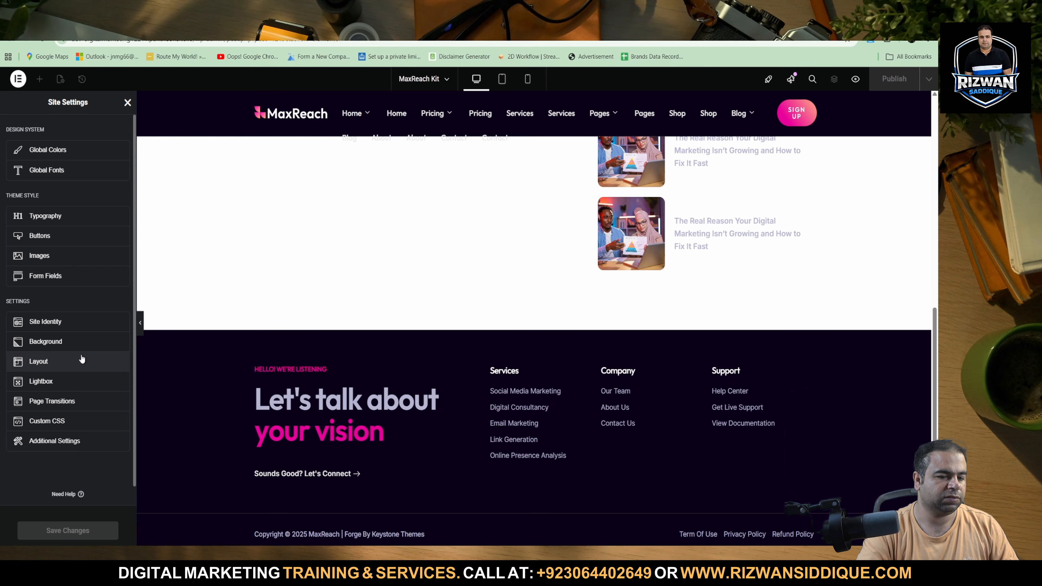
pyautogui.scroll(5, 726, 235)
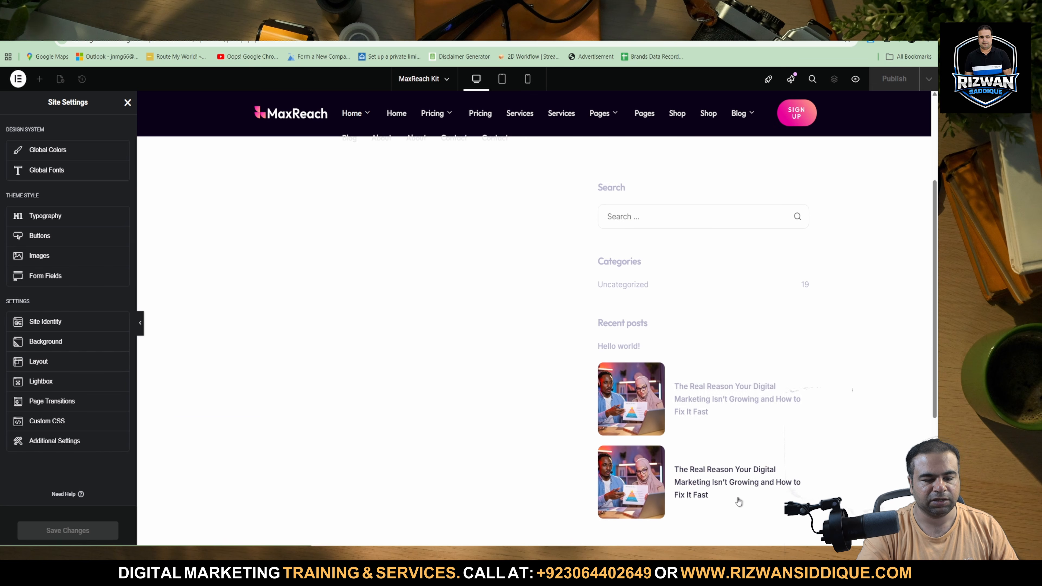
# Step: Set the global Text color to #000000, save the changes, and check the sidebar text in the page preview
pyautogui.click(86, 149)
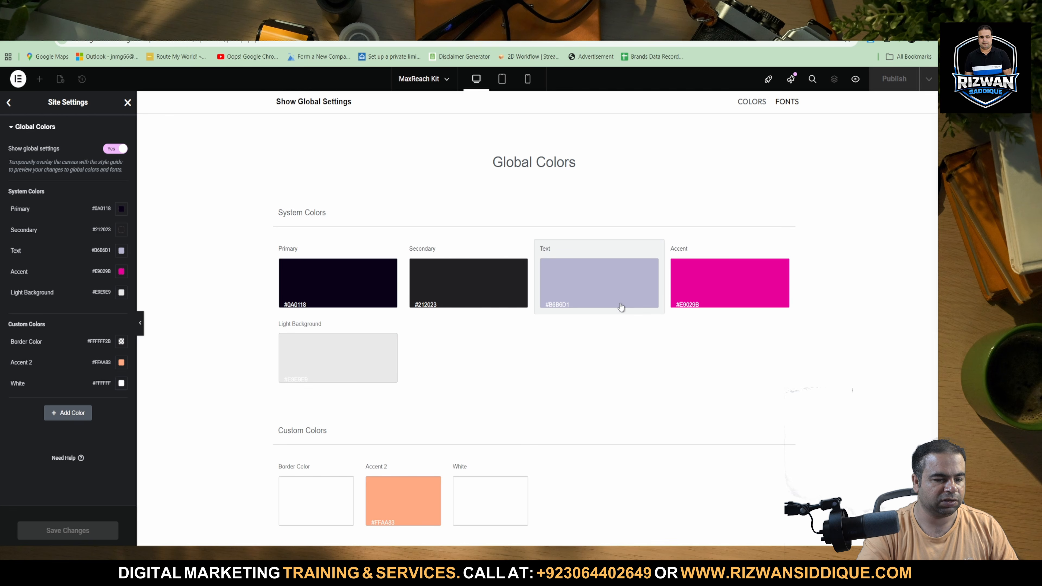
pyautogui.click(599, 287)
pyautogui.moveTo(142, 361); pyautogui.dragTo(160, 361)
pyautogui.click(540, 415)
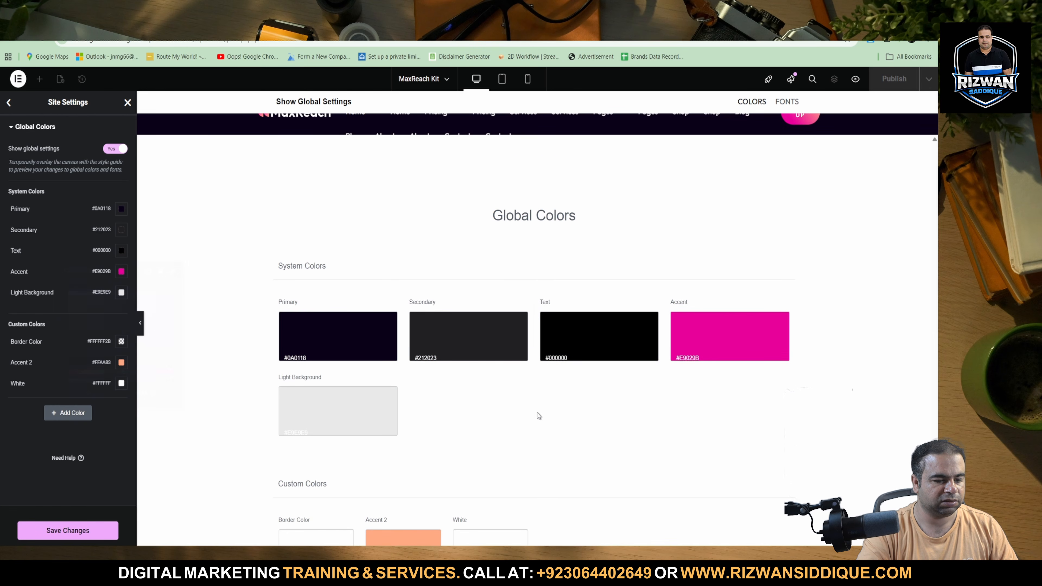
pyautogui.hotkey('ctrl', 's')
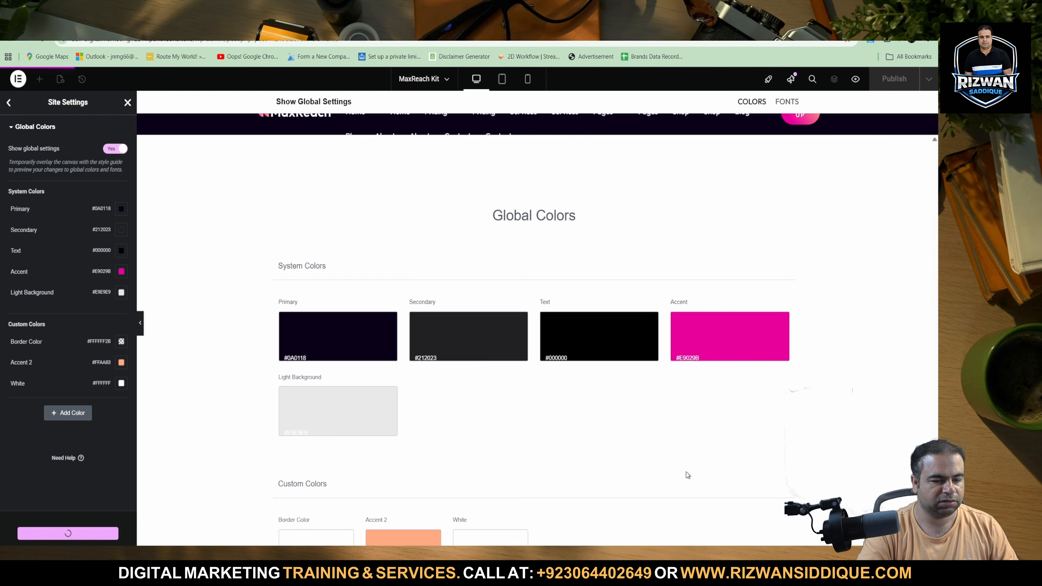
pyautogui.click(6, 106)
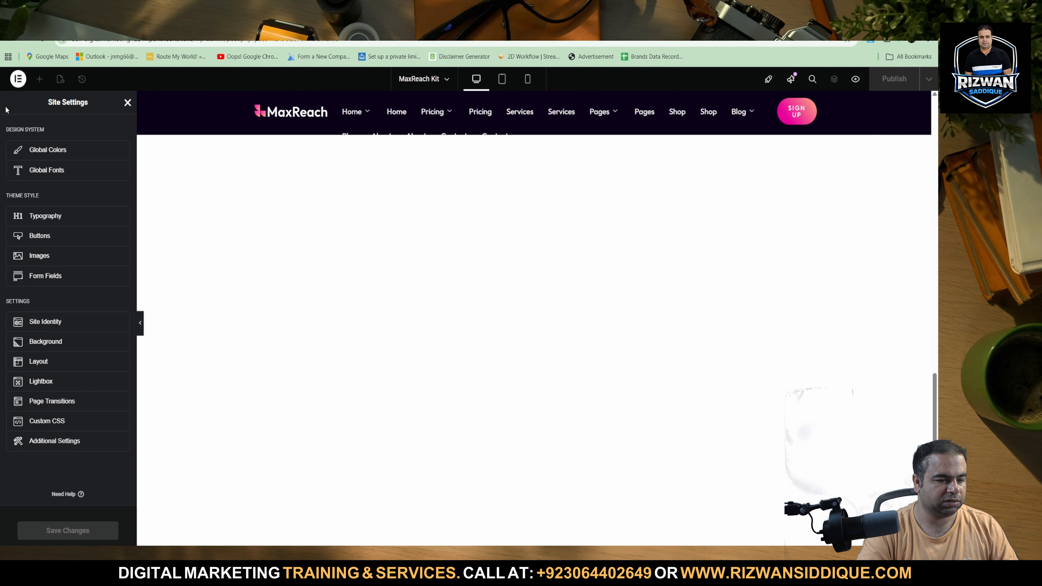
pyautogui.scroll(-5, 700, 288)
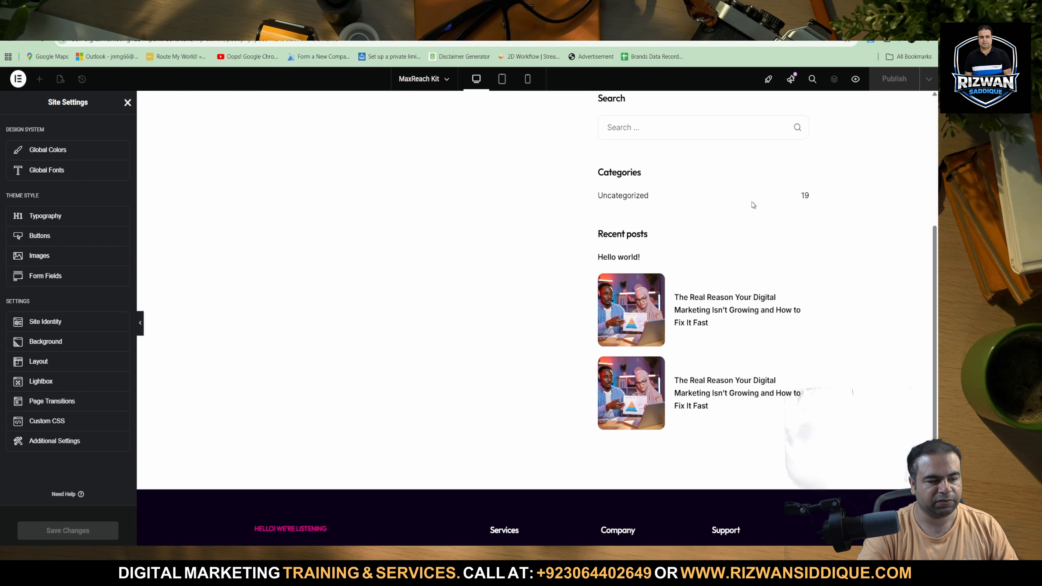
pyautogui.scroll(5, 601, 349)
pyautogui.scroll(-5, 601, 348)
pyautogui.scroll(5, 601, 347)
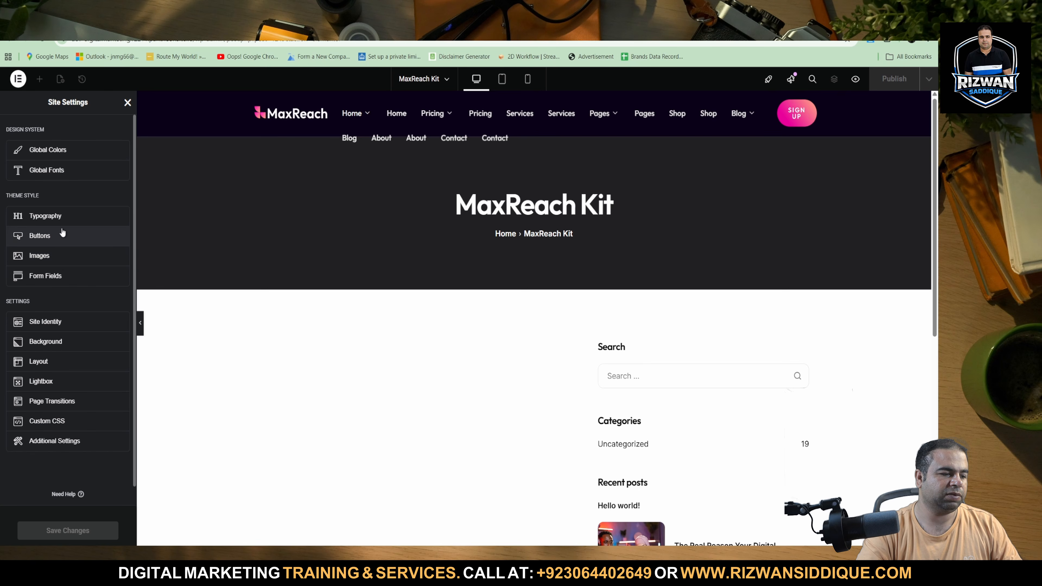
# Step: Review the Typography, Images, Layout, and Additional Settings sections of the site settings
pyautogui.click(37, 216)
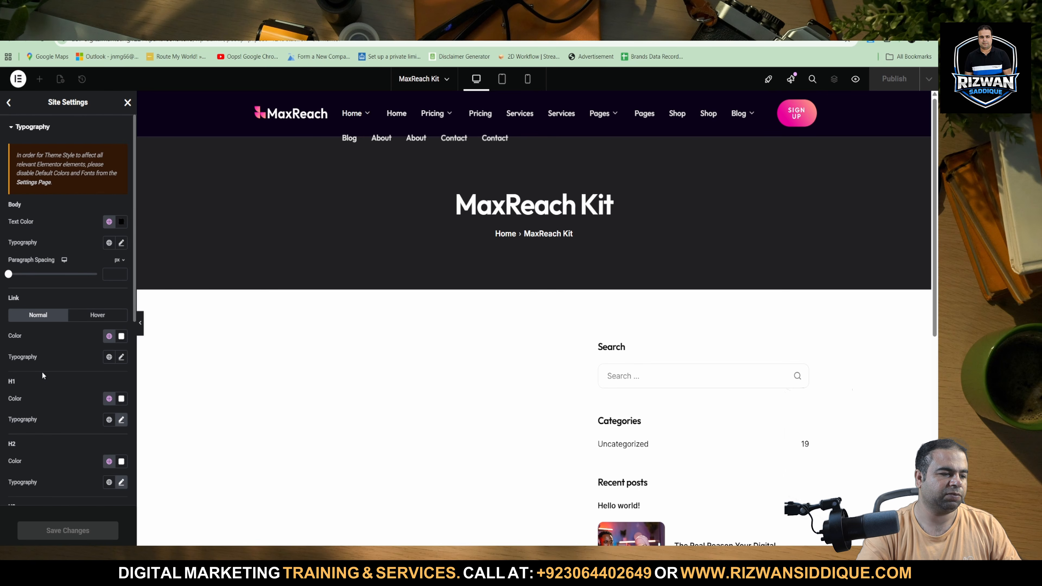
pyautogui.scroll(-5, 47, 379)
pyautogui.scroll(5, 45, 399)
pyautogui.click(9, 103)
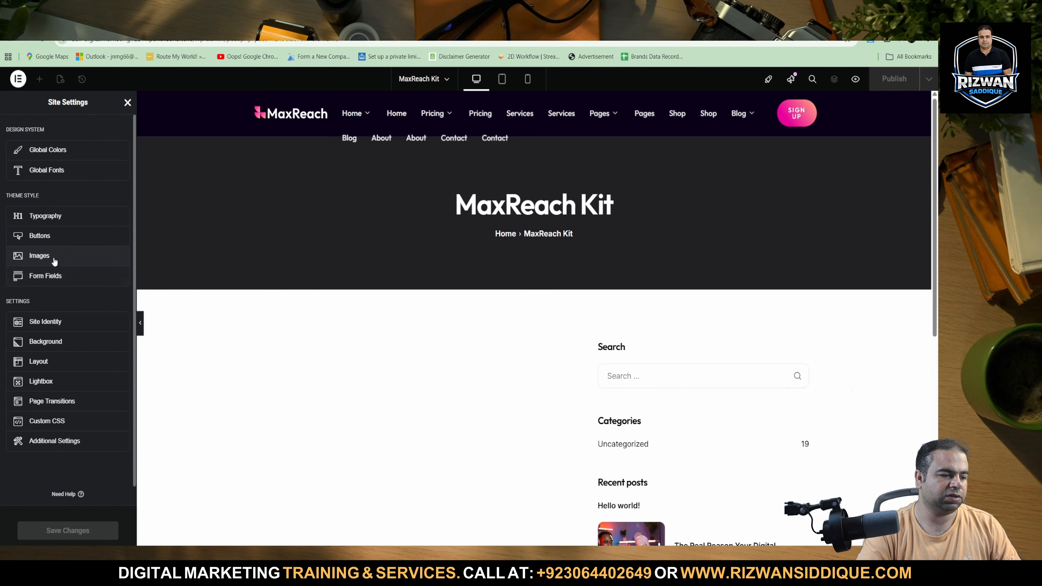
pyautogui.click(39, 258)
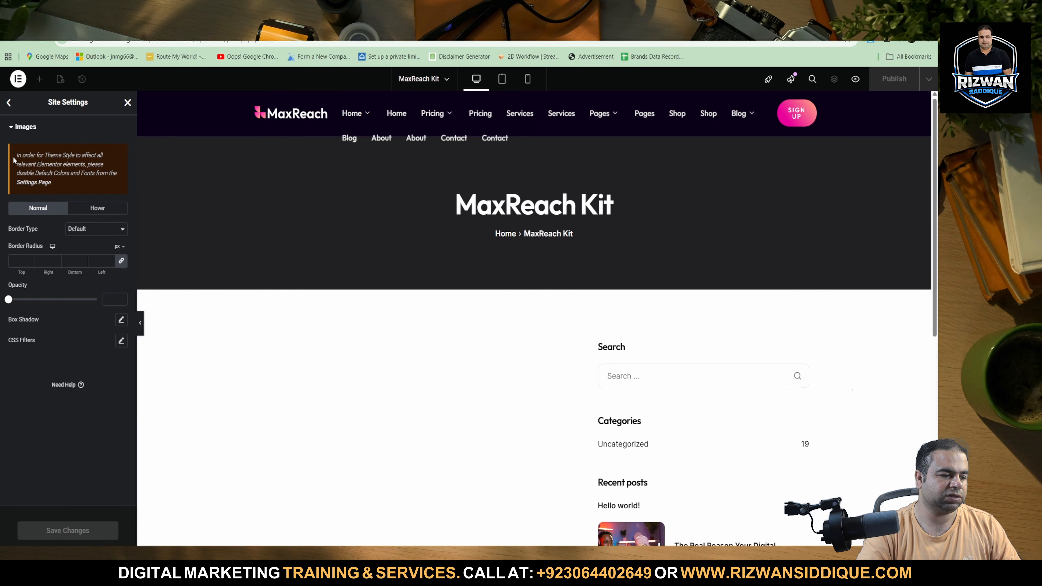
pyautogui.click(9, 104)
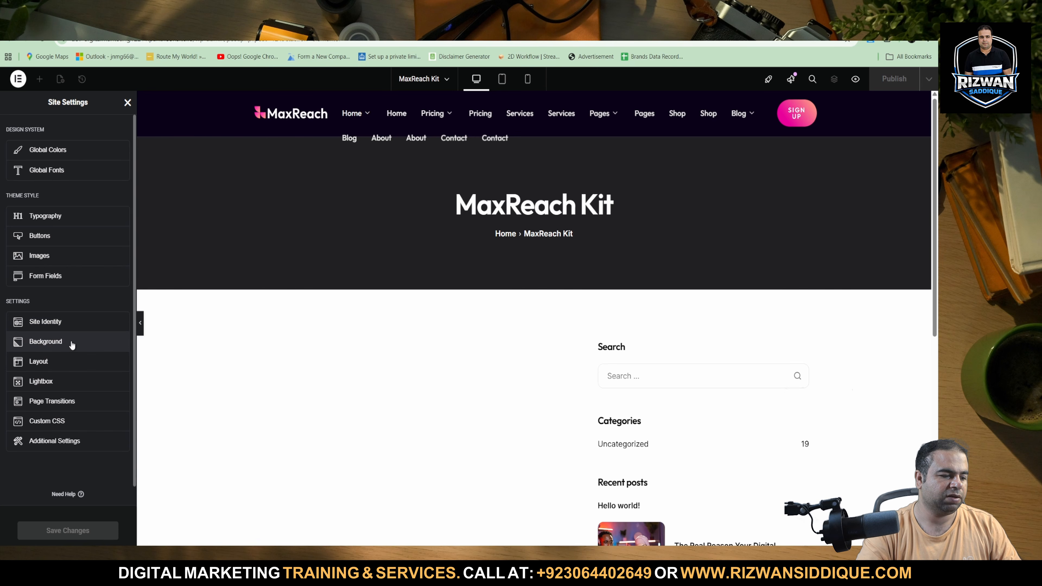
pyautogui.click(103, 360)
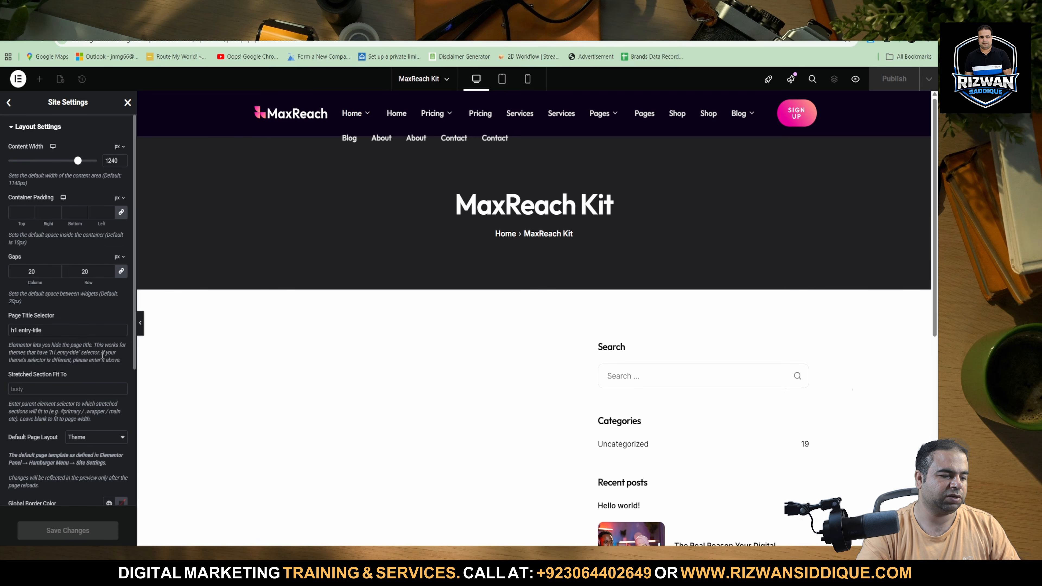
pyautogui.click(8, 102)
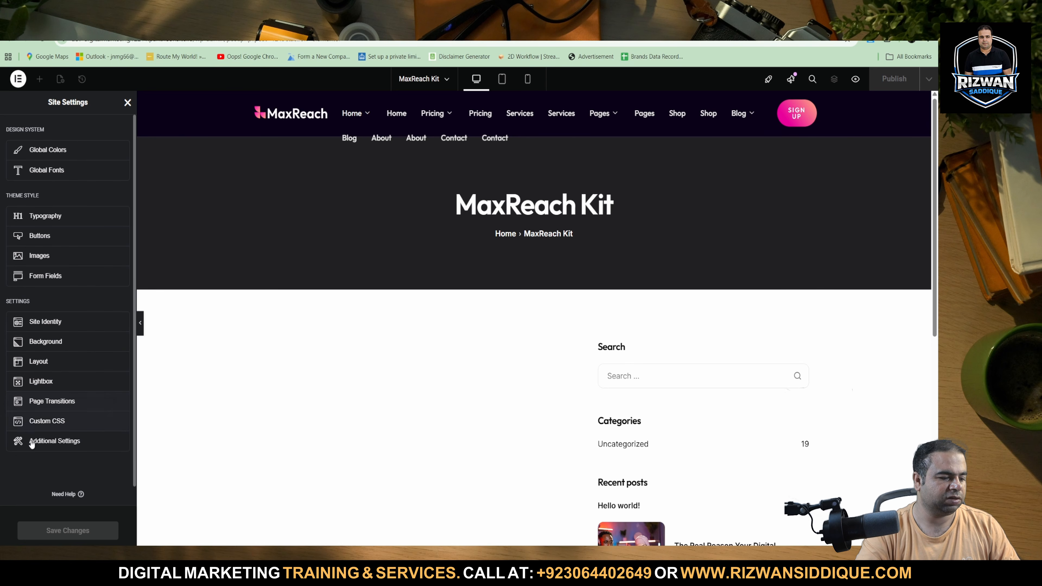
pyautogui.click(58, 439)
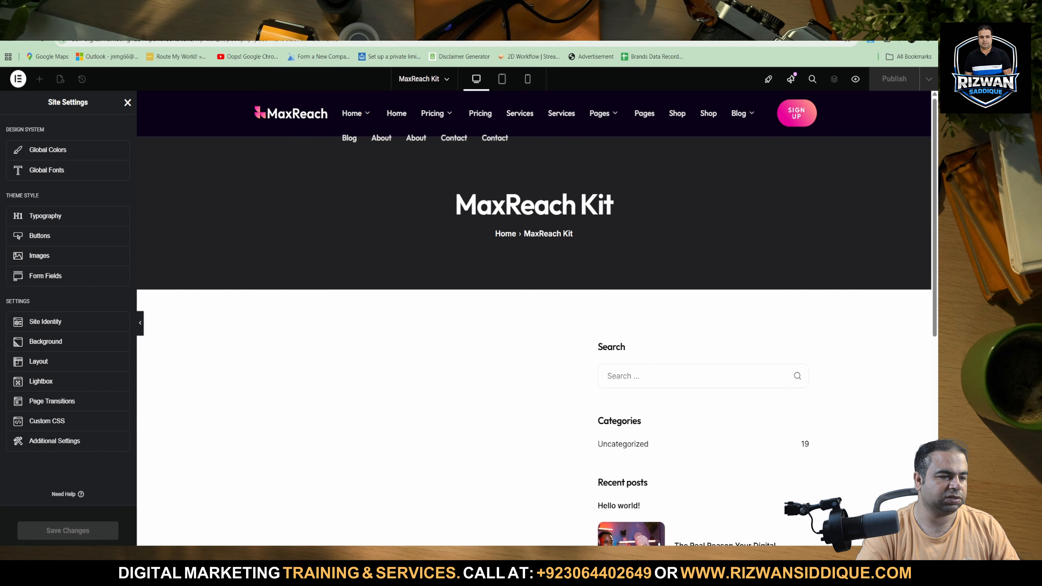
# Step: Shorten the page address to the site's admin address and load the WordPress dashboard
pyautogui.moveTo(222, 41); pyautogui.dragTo(266, 41)
pyautogui.moveTo(341, 41); pyautogui.dragTo(365, 41)
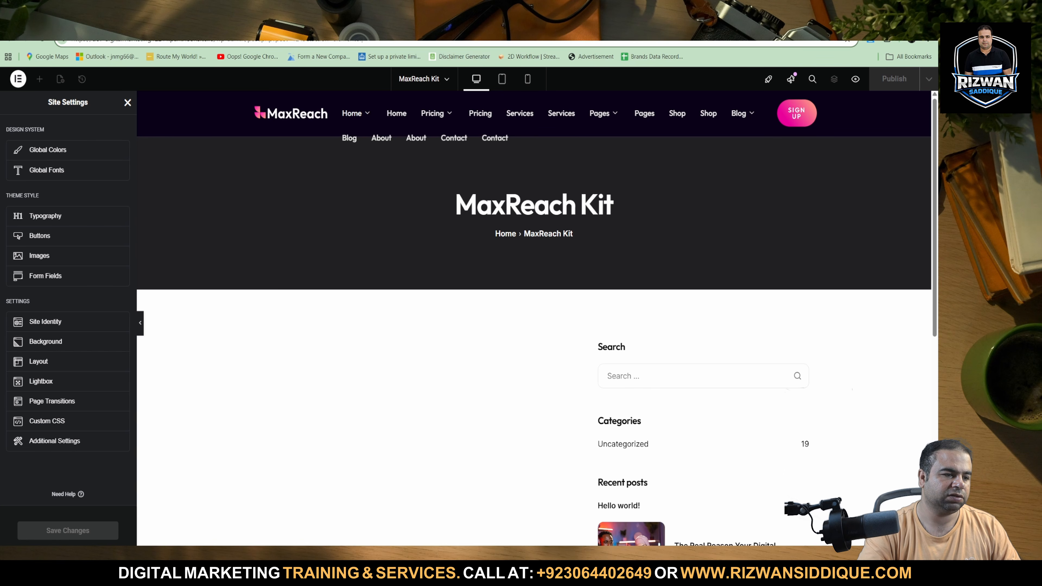
pyautogui.moveTo(245, 41); pyautogui.dragTo(440, 42)
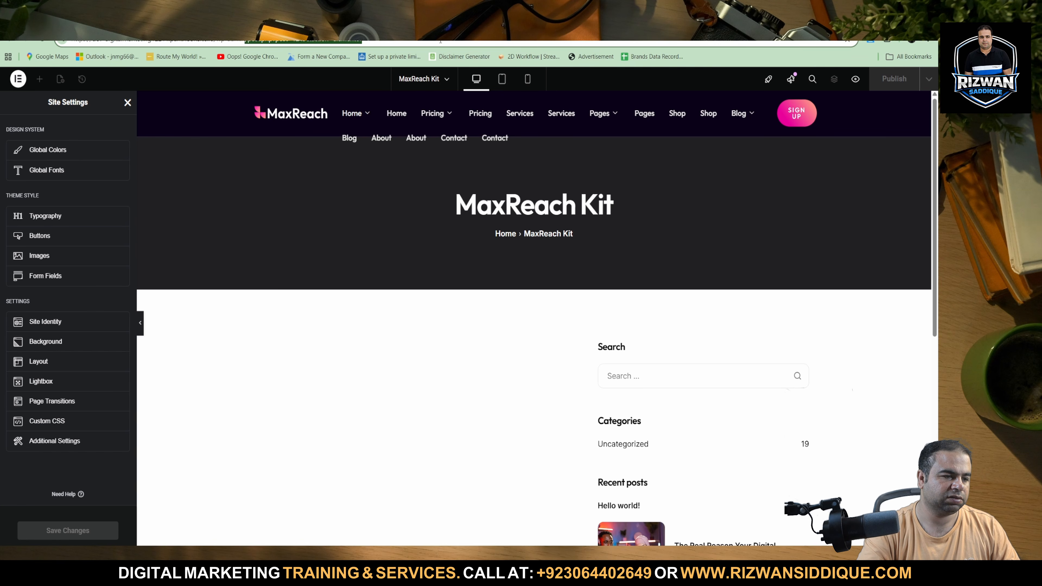
pyautogui.press('BackSpace')
pyautogui.press('Return')
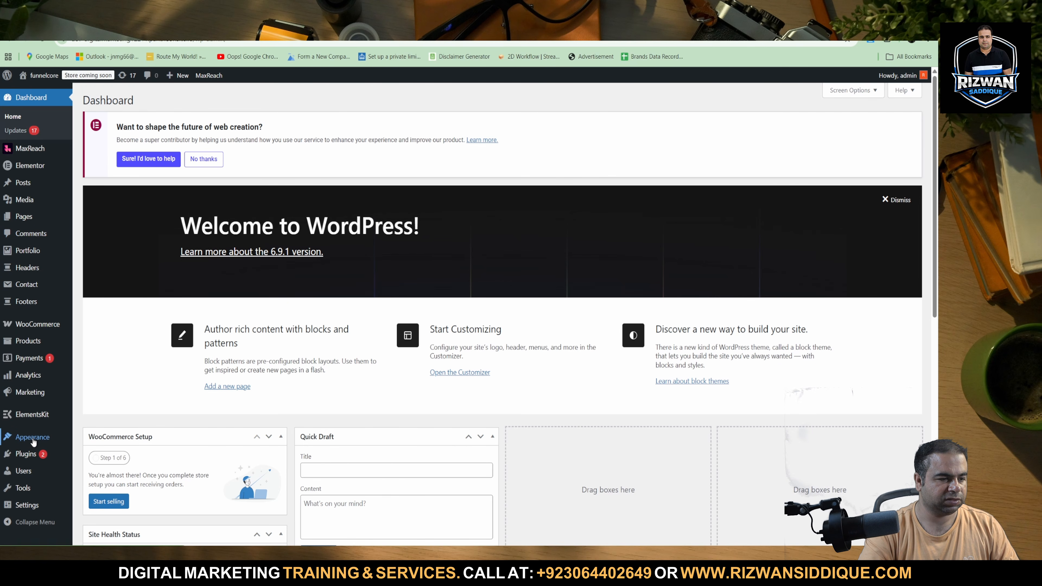
# Step: Open the live site in a new browser tab and check the logo and header on its home page
pyautogui.moveTo(28, 449)
pyautogui.moveTo(57, 437)
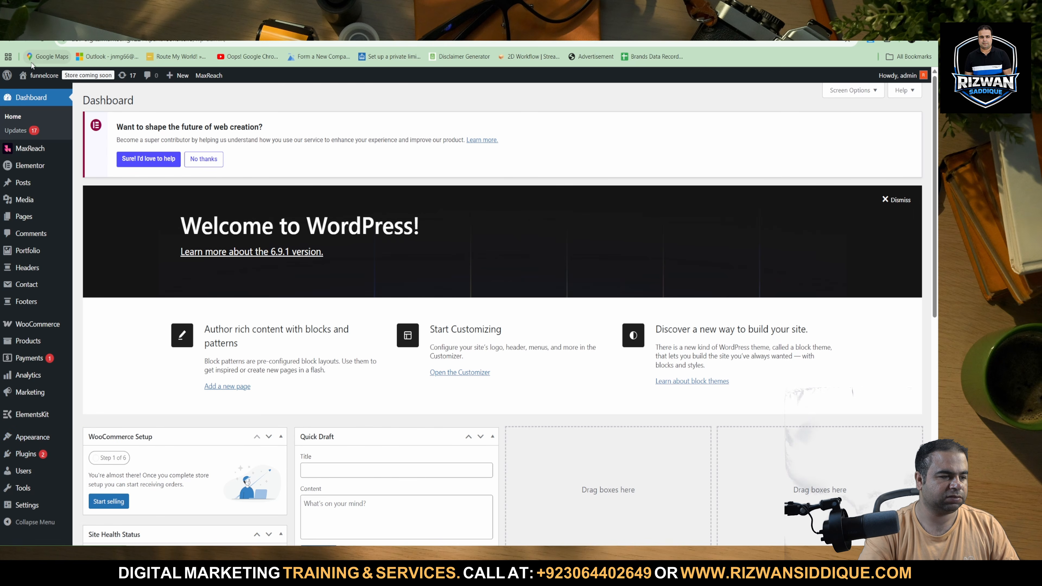
pyautogui.moveTo(32, 76)
pyautogui.rightClick(39, 97)
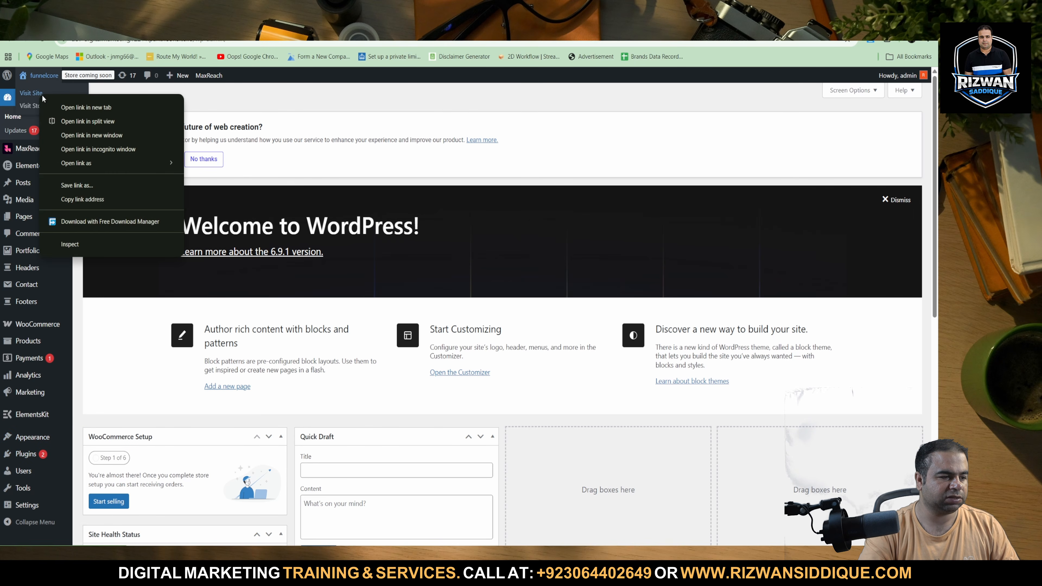
pyautogui.click(67, 106)
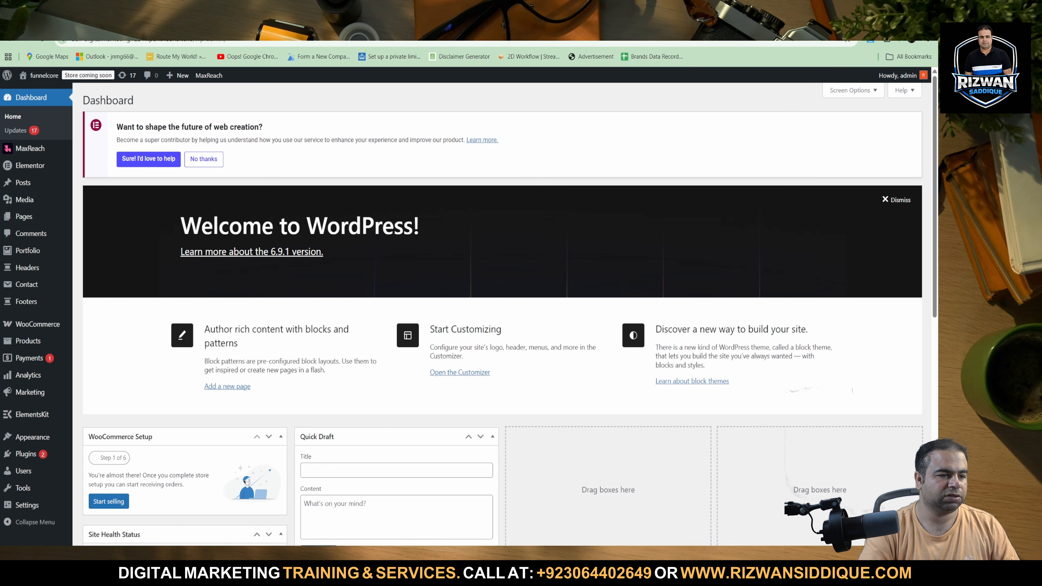
pyautogui.click(271, 24)
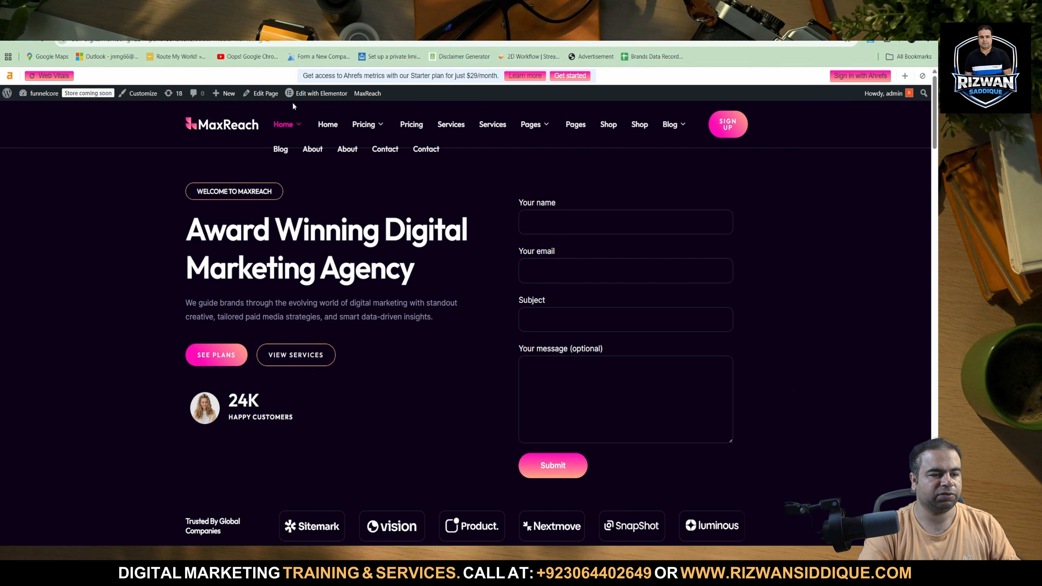
pyautogui.moveTo(301, 128)
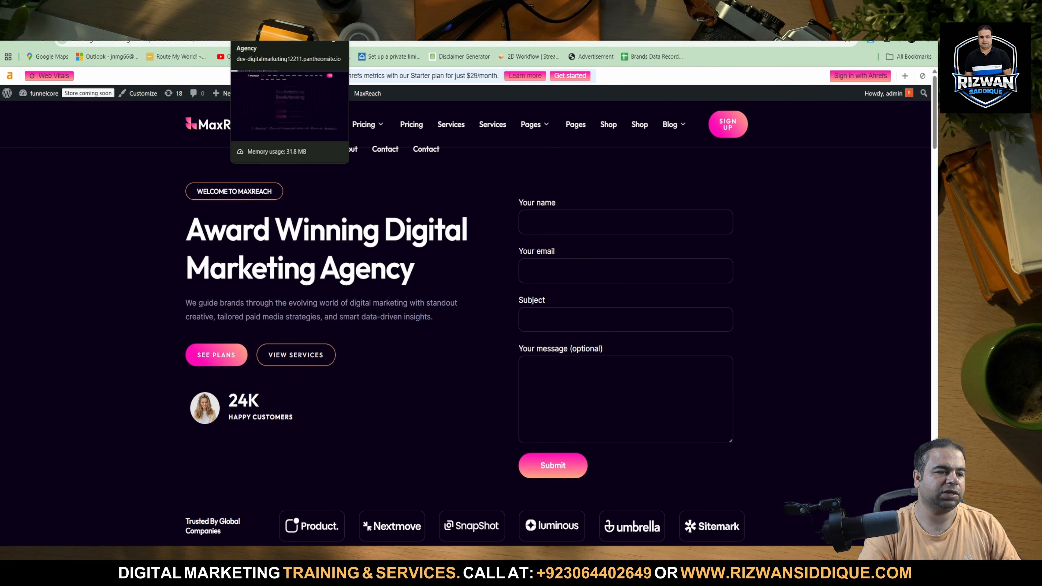
# Step: Return to the WordPress dashboard and open the second Header template for editing with Elementor
pyautogui.click(195, 25)
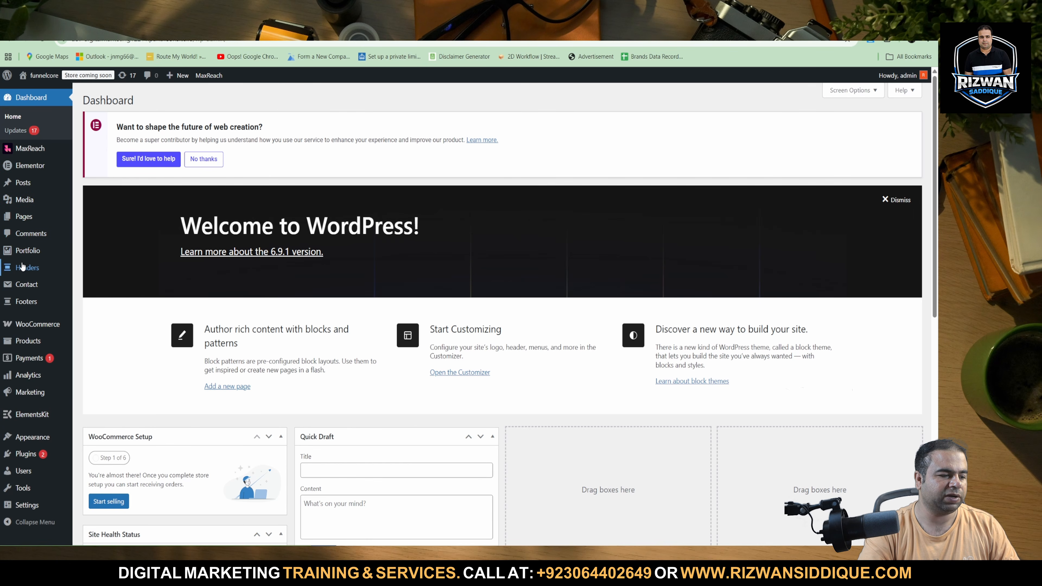
pyautogui.click(36, 268)
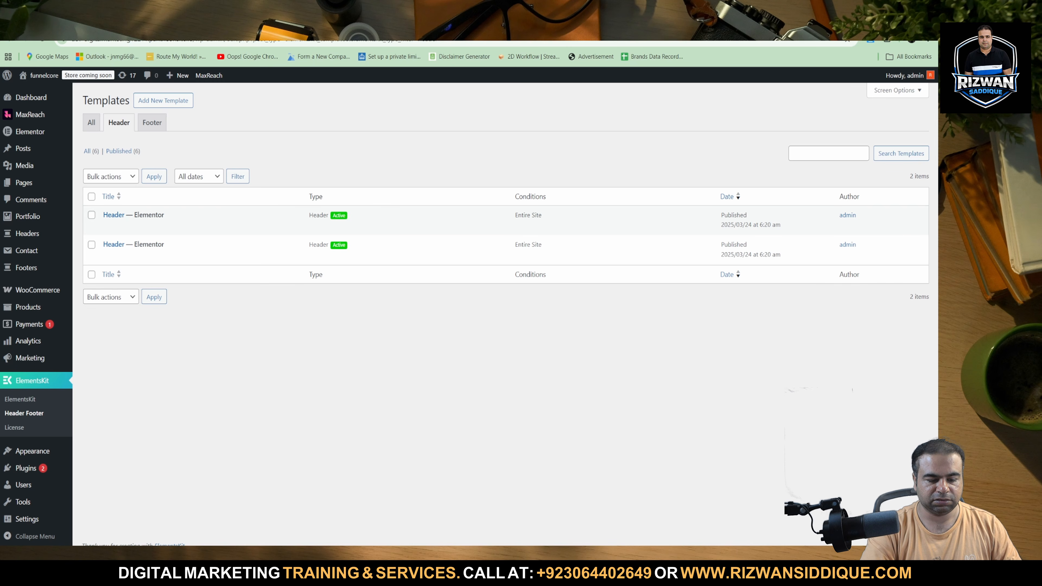
pyautogui.moveTo(606, 562)
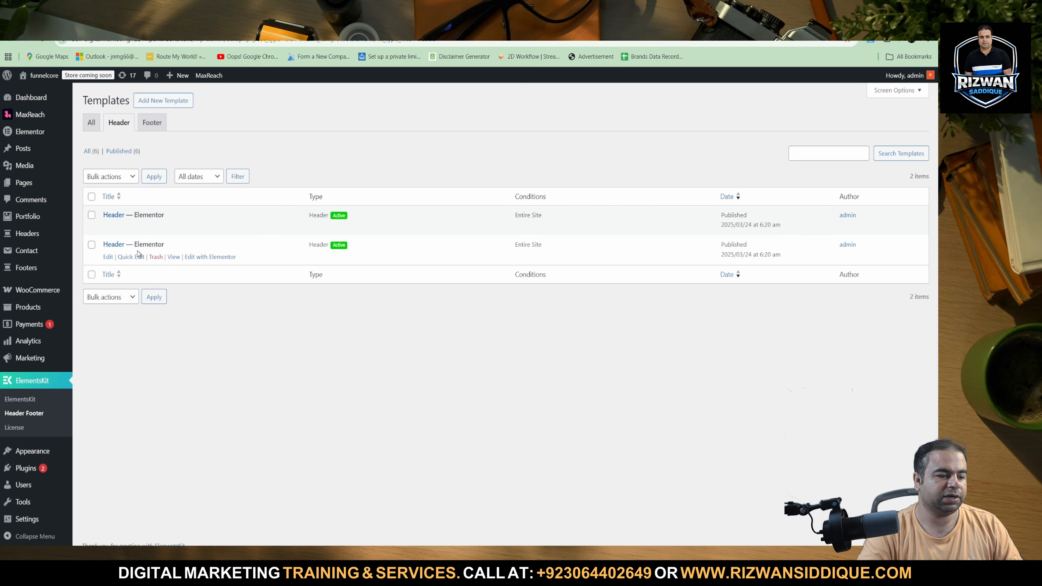
pyautogui.click(207, 261)
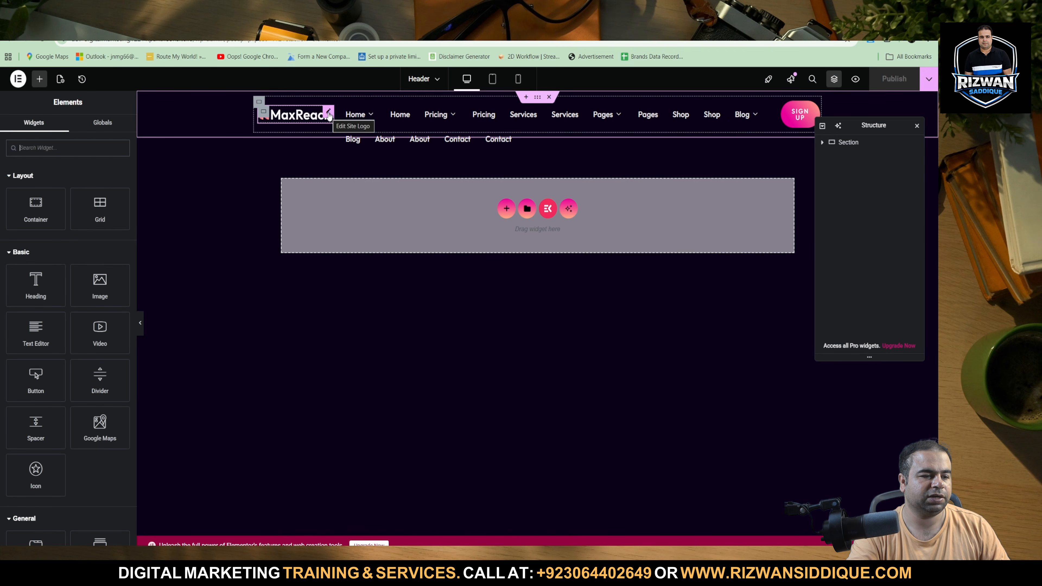
# Step: Replace the header Site Logo's primary image with the WEBP funnelcore logo from the media library
pyautogui.click(328, 113)
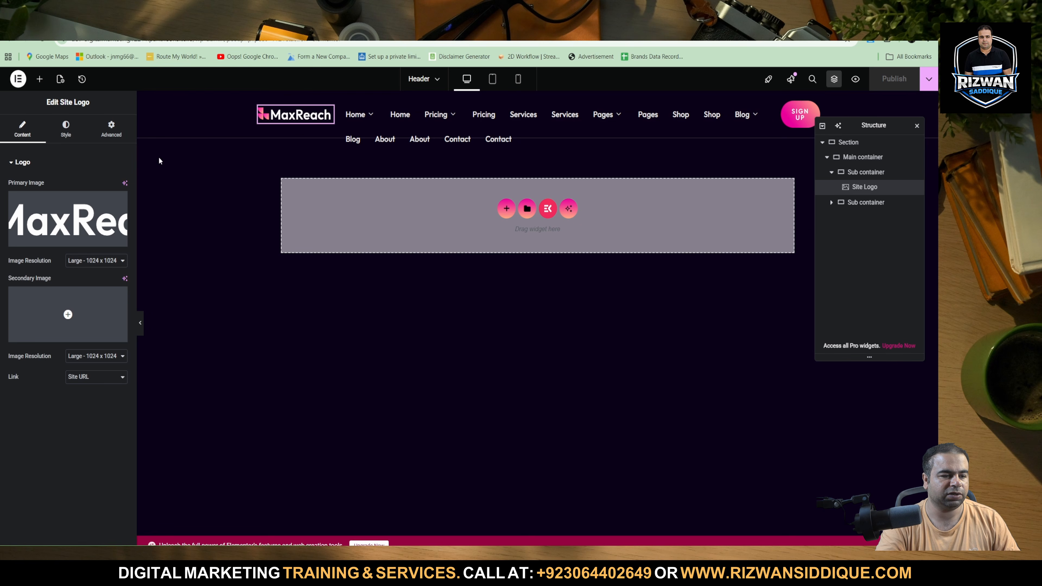
pyautogui.moveTo(40, 216)
pyautogui.click(81, 219)
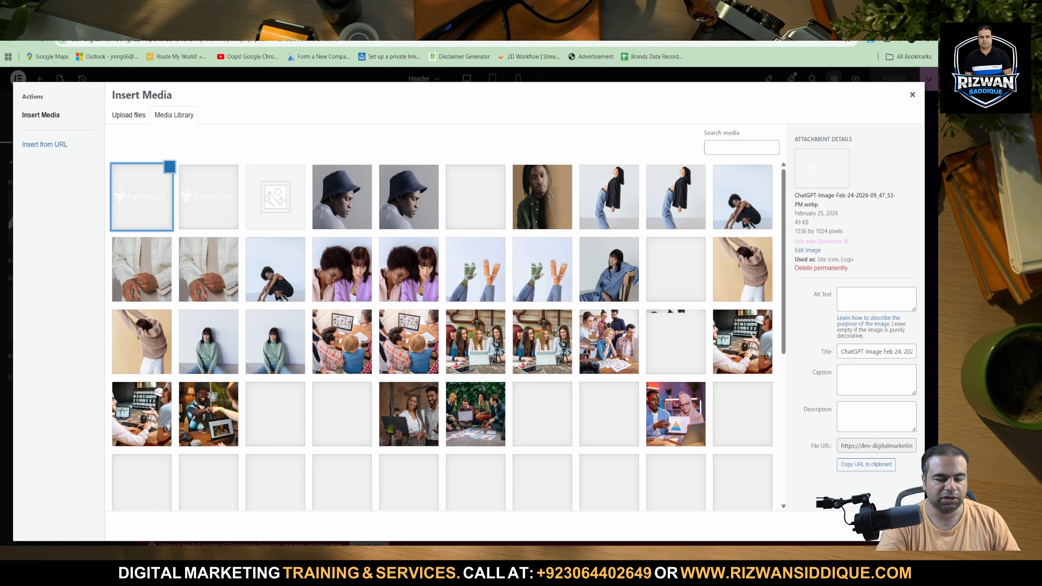
pyautogui.press('Escape')
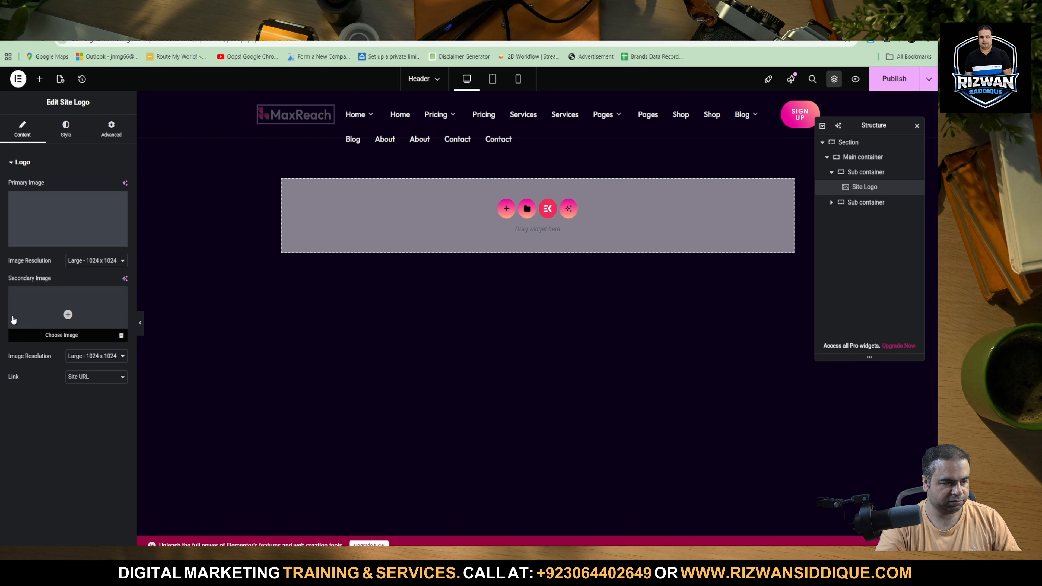
pyautogui.click(69, 315)
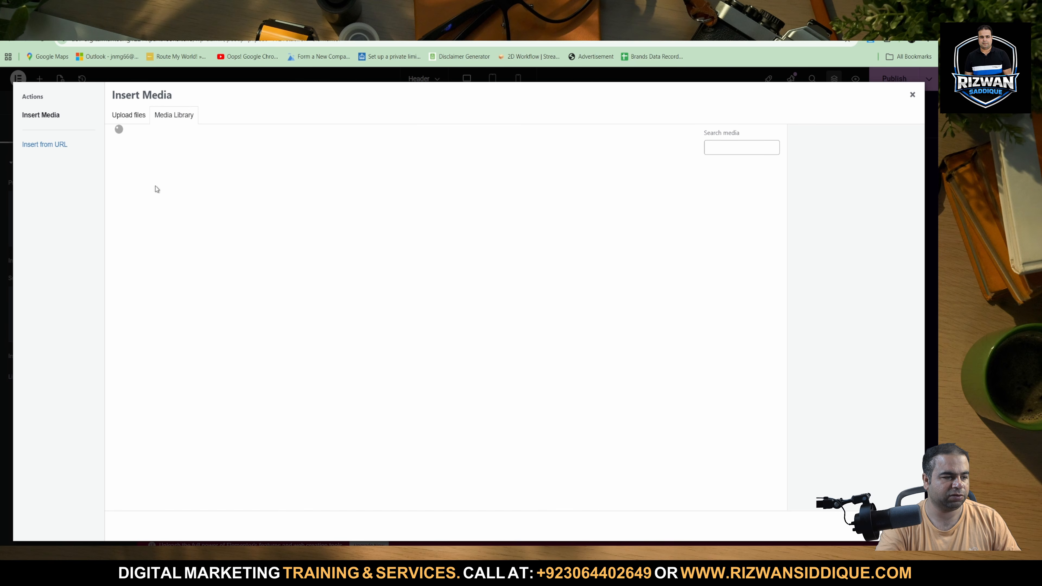
pyautogui.click(132, 120)
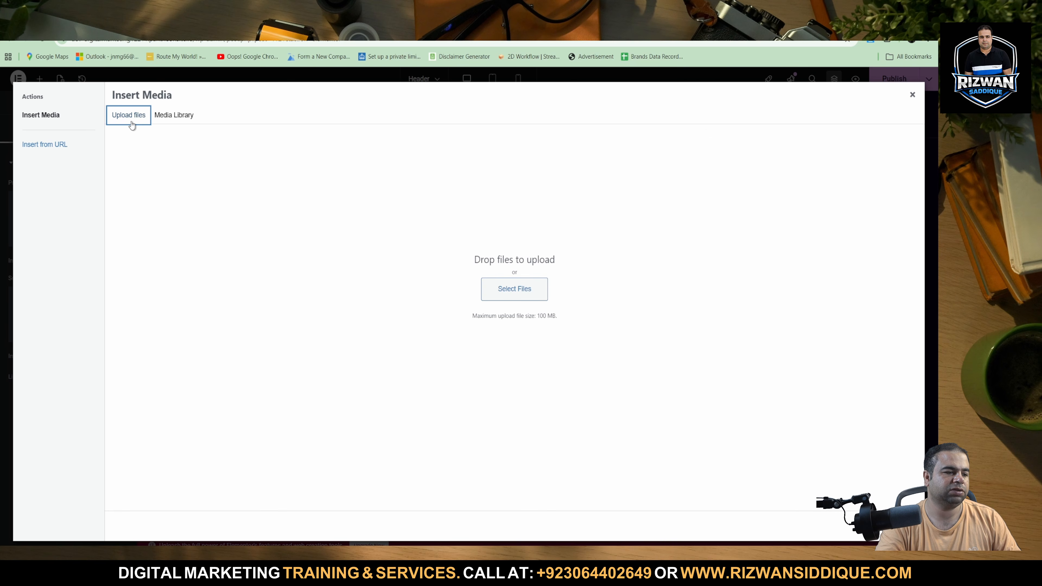
pyautogui.click(174, 121)
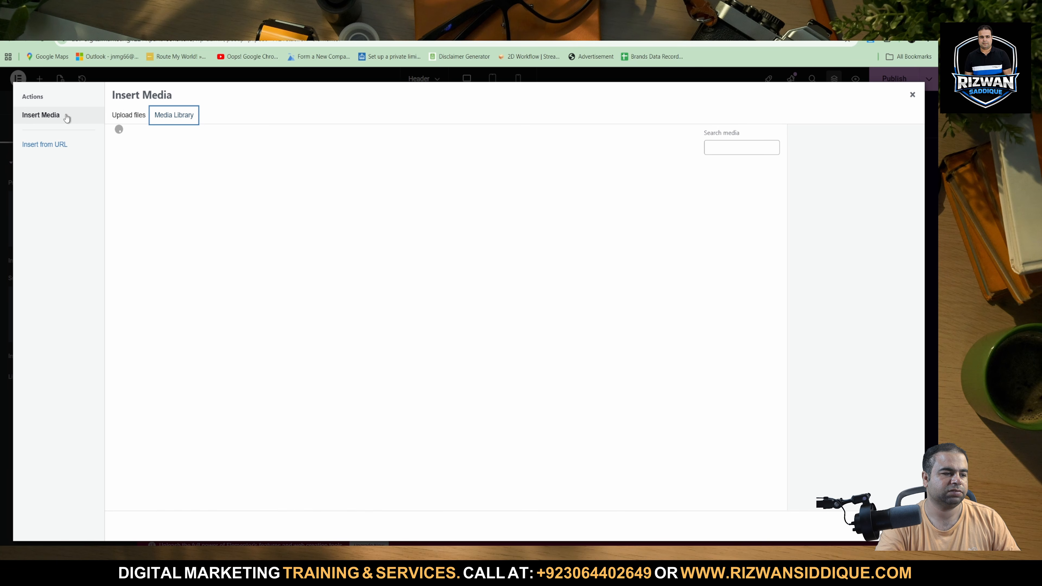
pyautogui.click(913, 95)
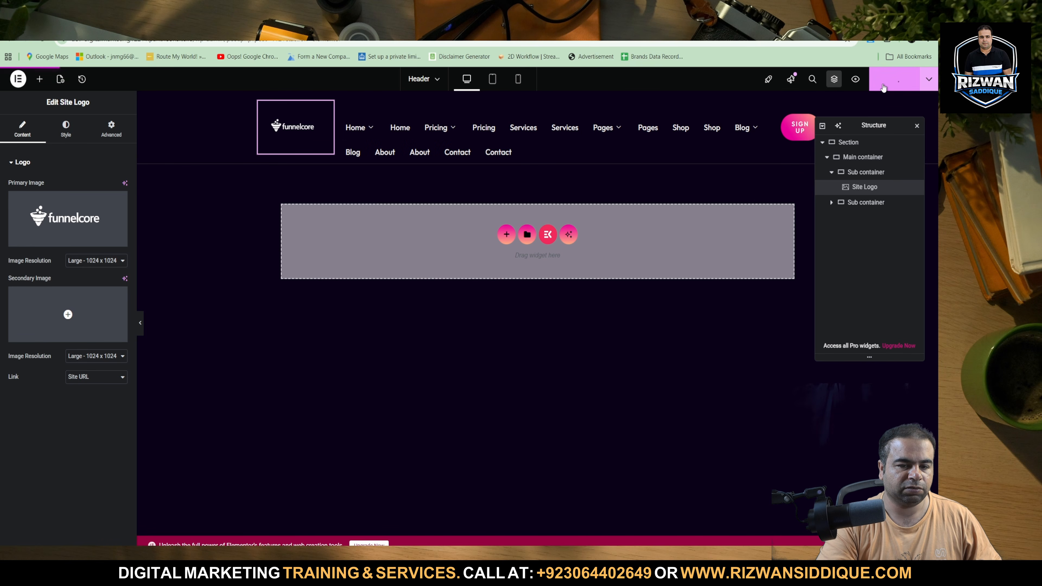
# Step: Insert the WEBP funnelcore logo as the Site Logo's secondary image and publish the header
pyautogui.click(35, 306)
pyautogui.click(142, 196)
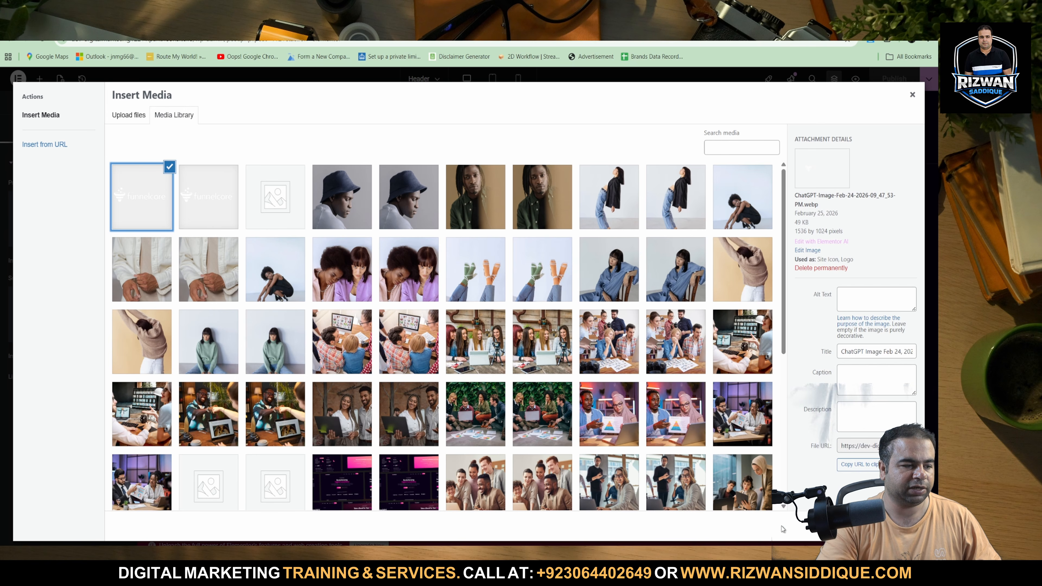
pyautogui.click(900, 526)
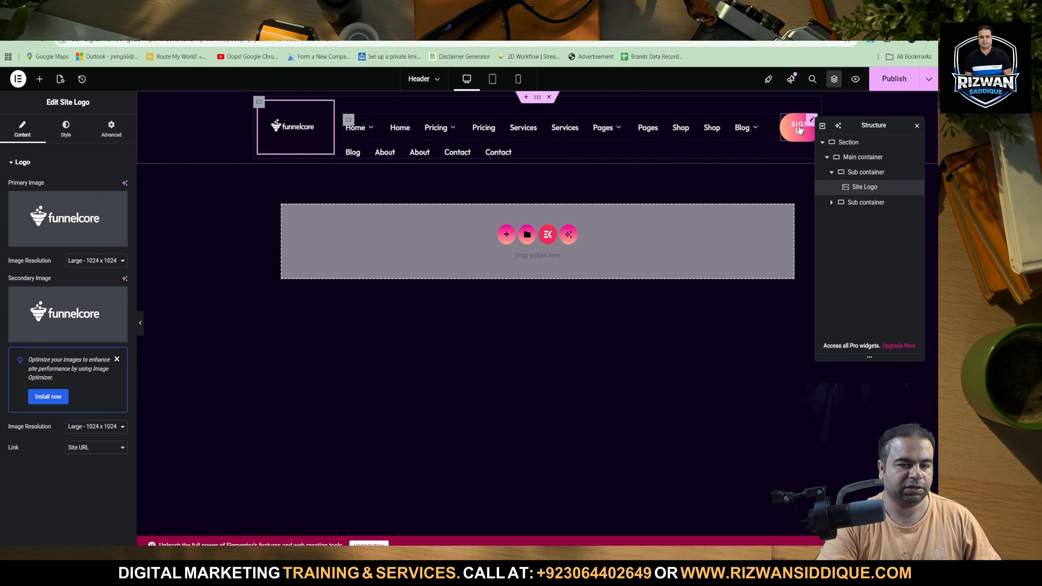
pyautogui.click(894, 78)
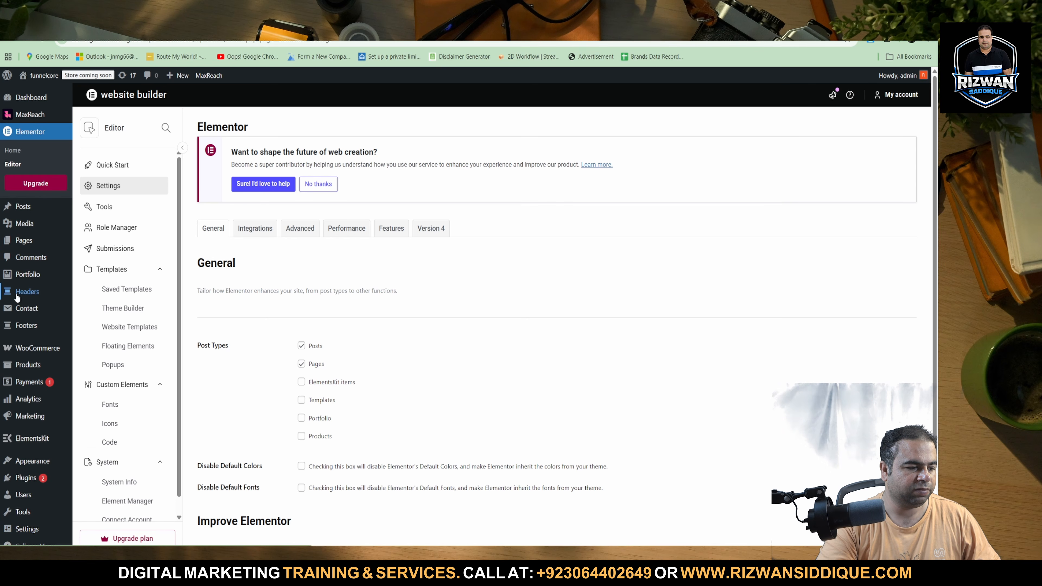
# Step: Open the site's Menus settings and remove both Digital Marketing sub-items under Home in Main Menu
pyautogui.moveTo(53, 463)
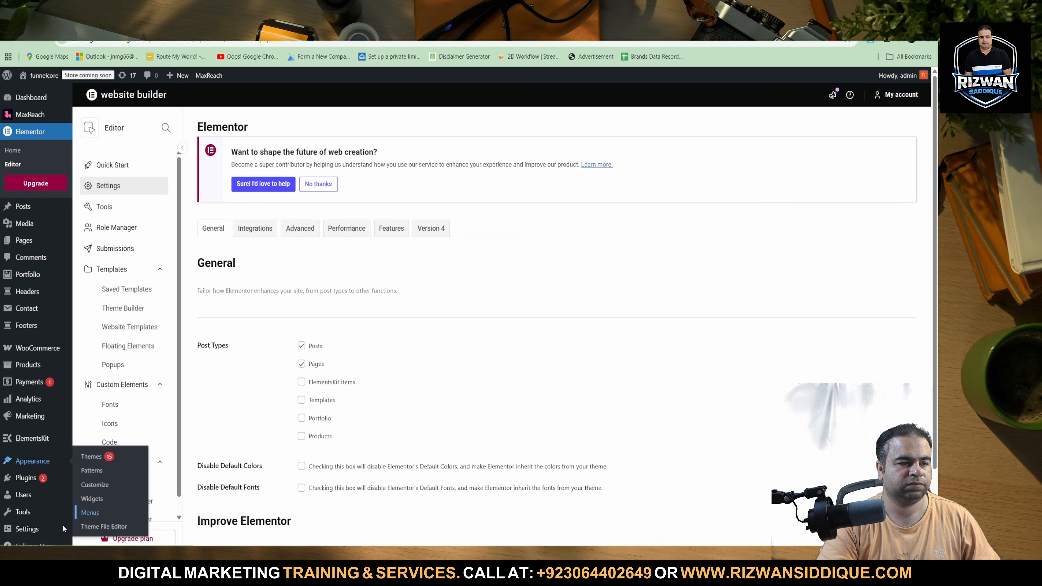
pyautogui.scroll(-5, 338, 362)
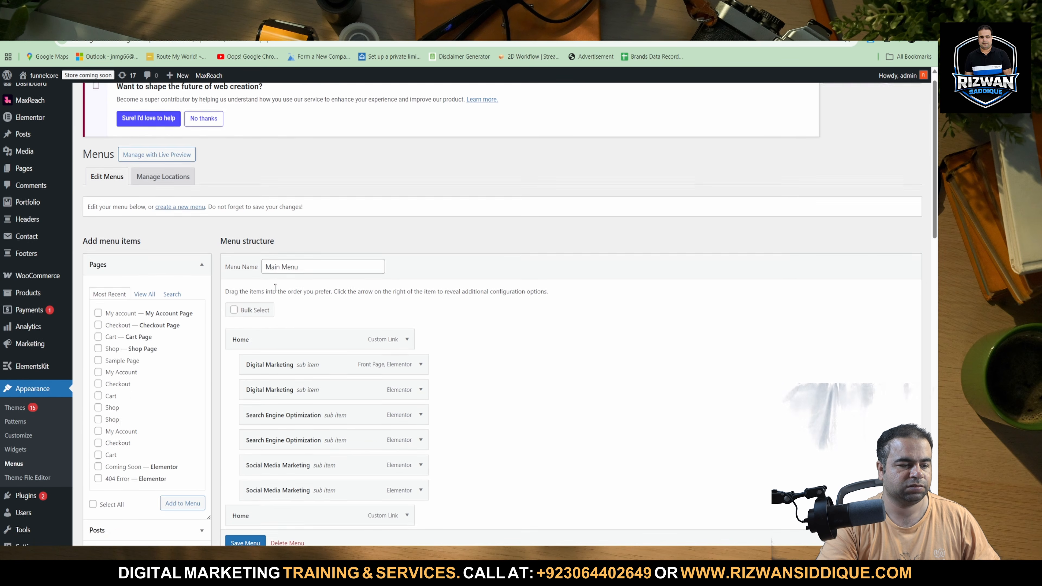
pyautogui.scroll(6, 300, 331)
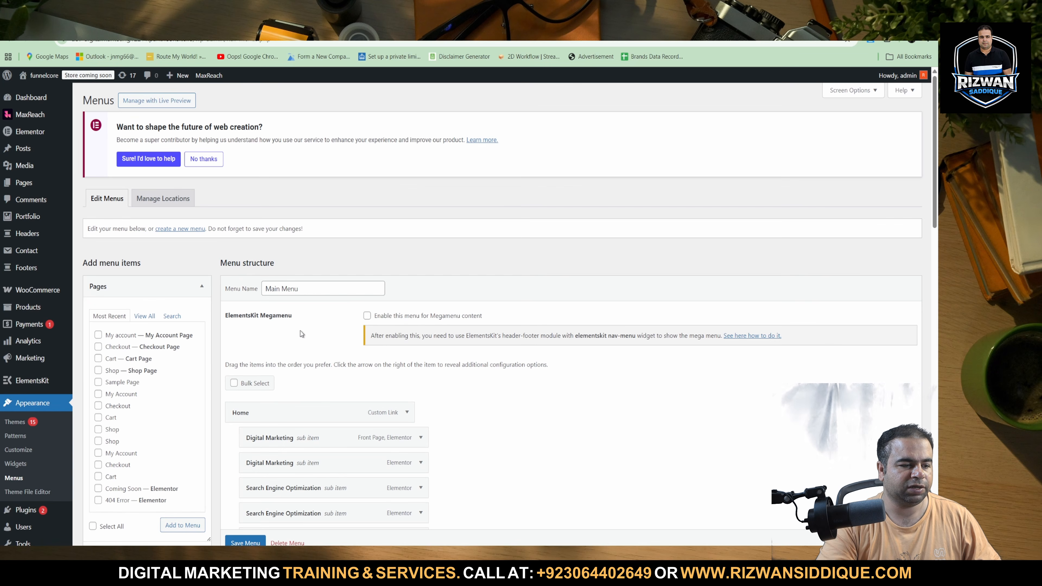
pyautogui.scroll(-5, 301, 344)
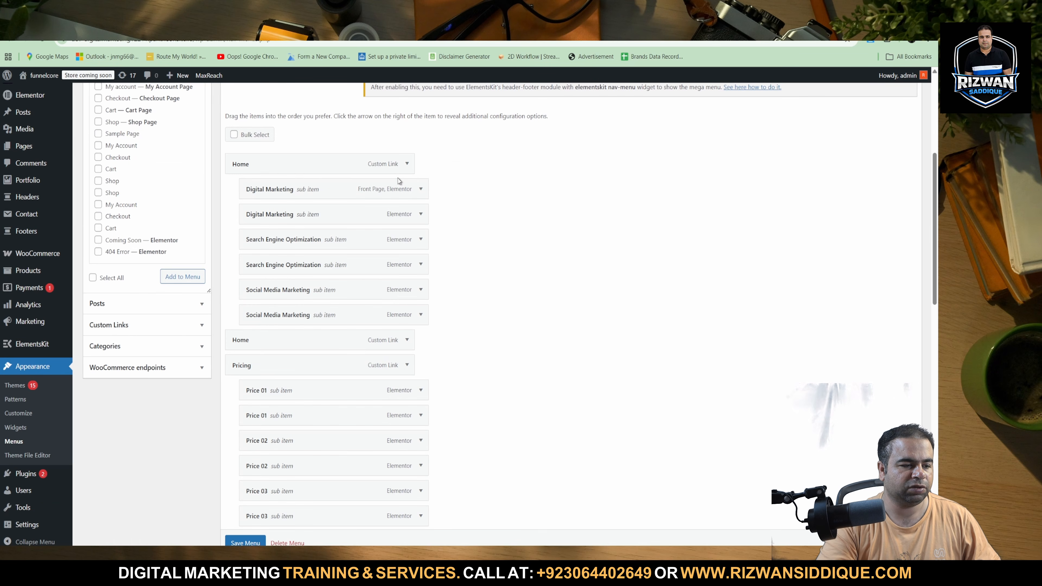
pyautogui.click(424, 192)
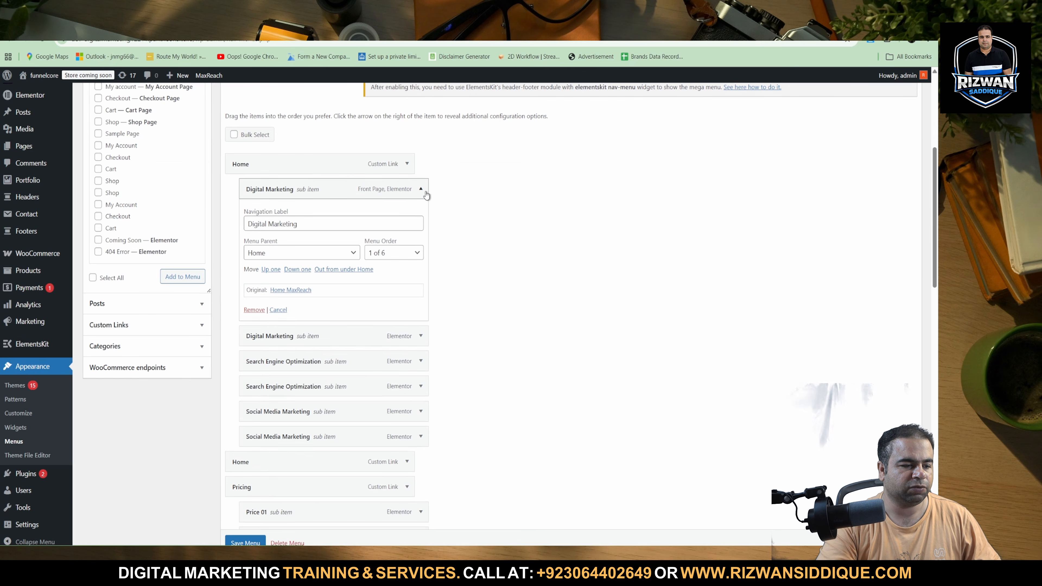
pyautogui.click(255, 310)
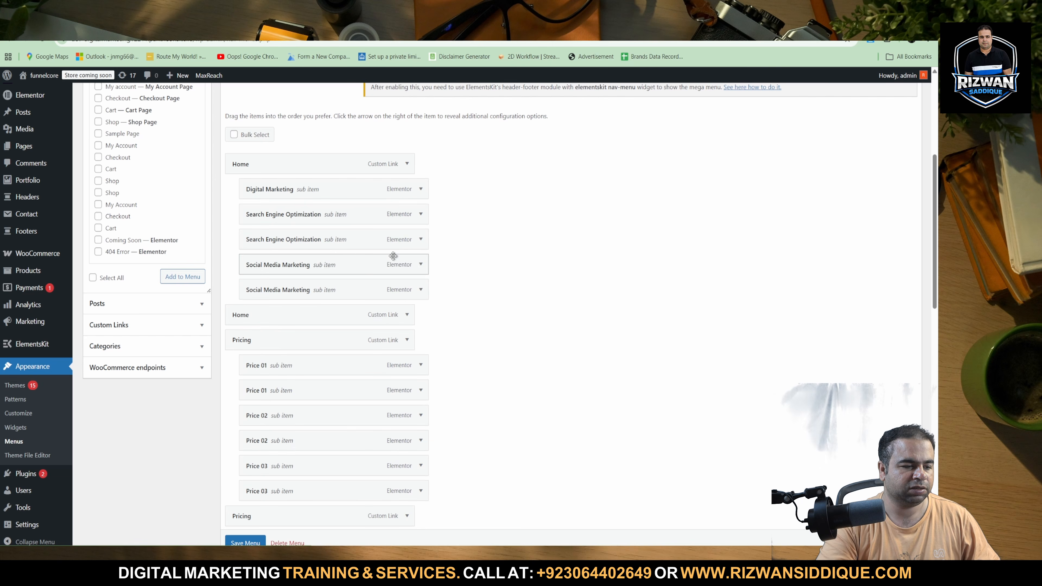
pyautogui.click(420, 189)
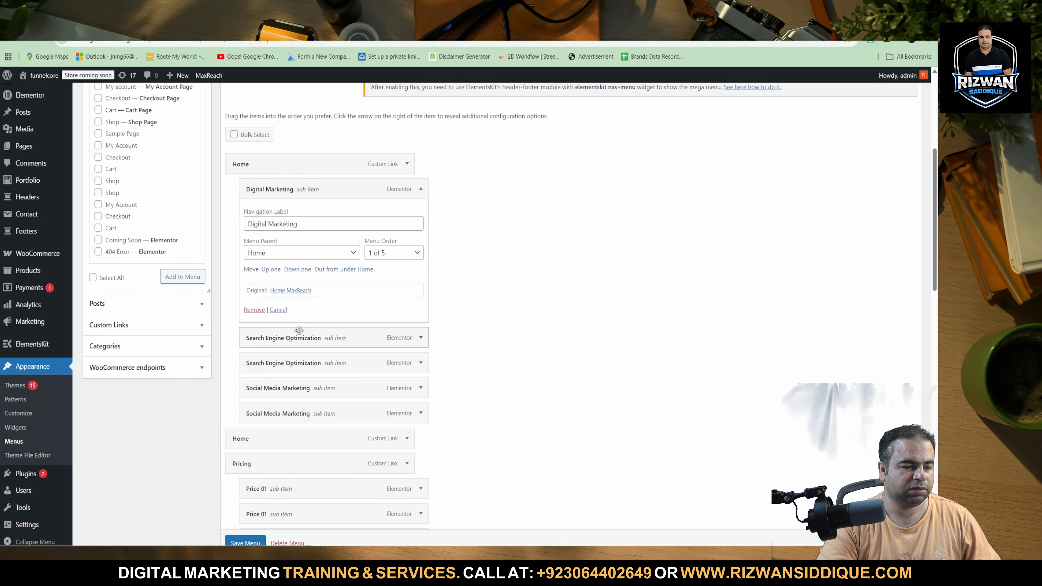
pyautogui.click(254, 310)
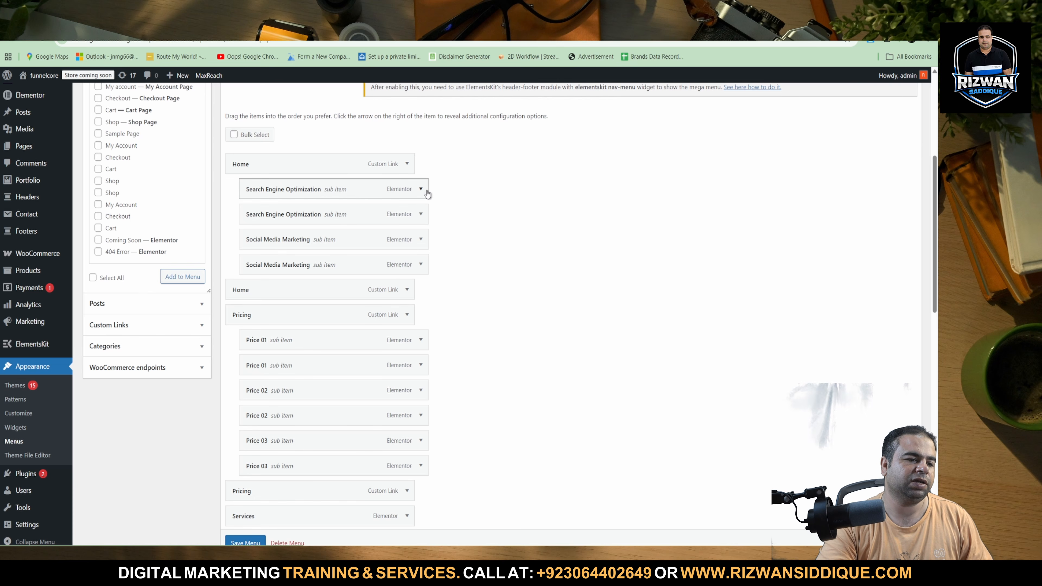
# Step: Check the Home dropdown in the live site's header and return to the menu editor
pyautogui.click(489, 23)
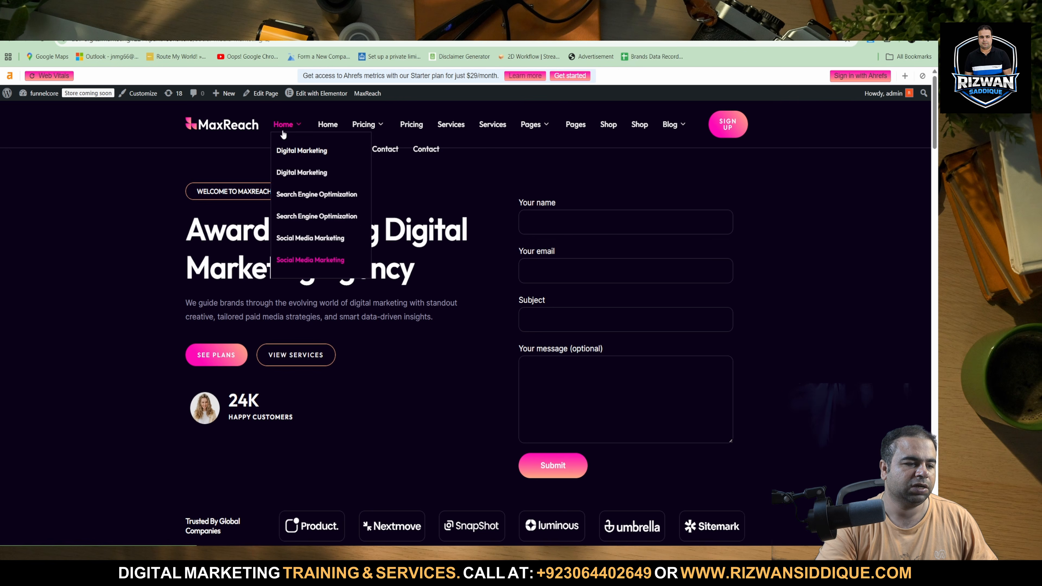
pyautogui.moveTo(299, 127)
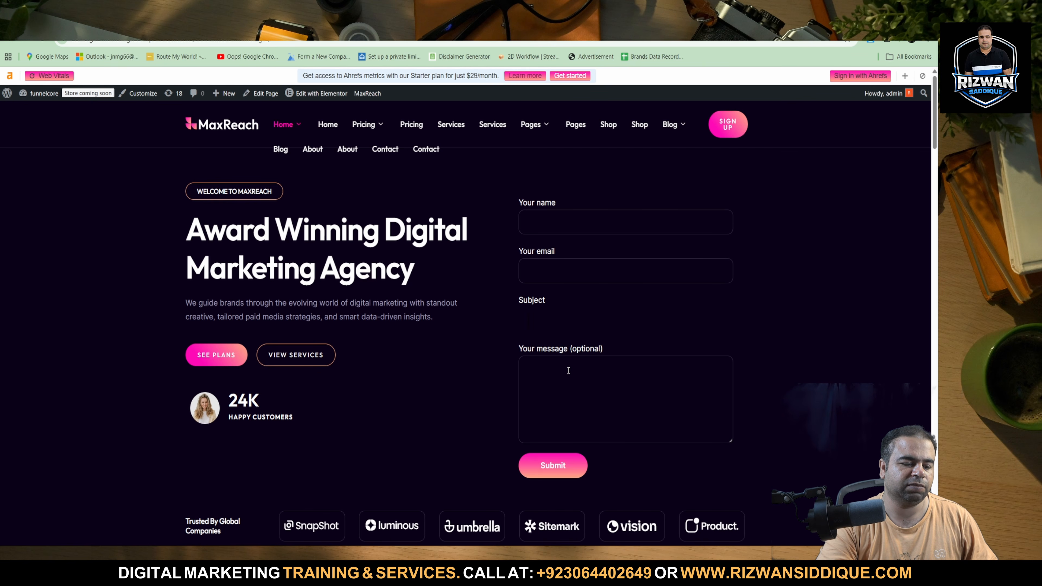
pyautogui.hotkey('ctrl', 'Tab')
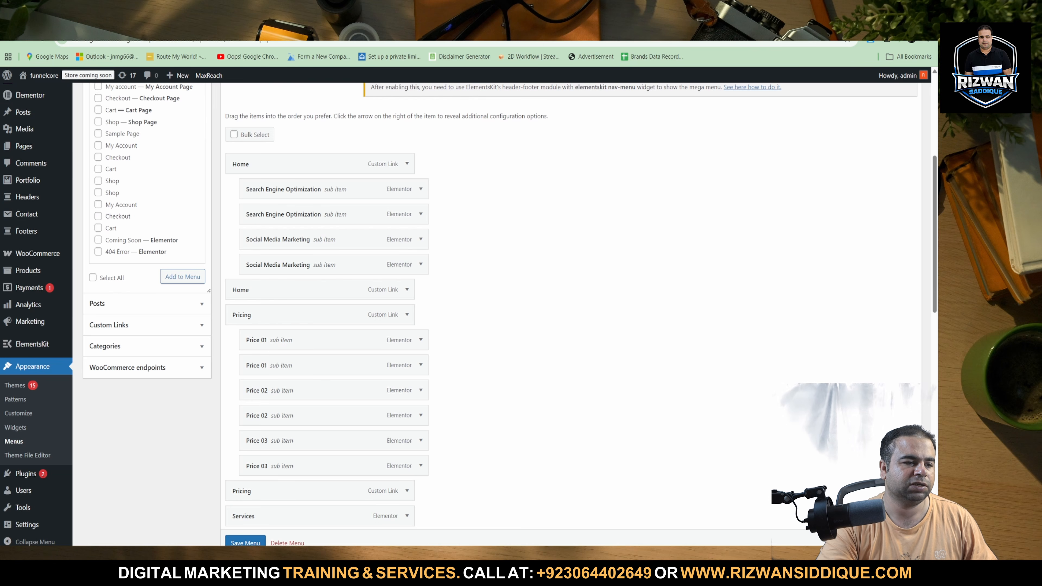
# Step: Remove both Search Engine Optimization sub-items under Home from Main Menu
pyautogui.click(420, 189)
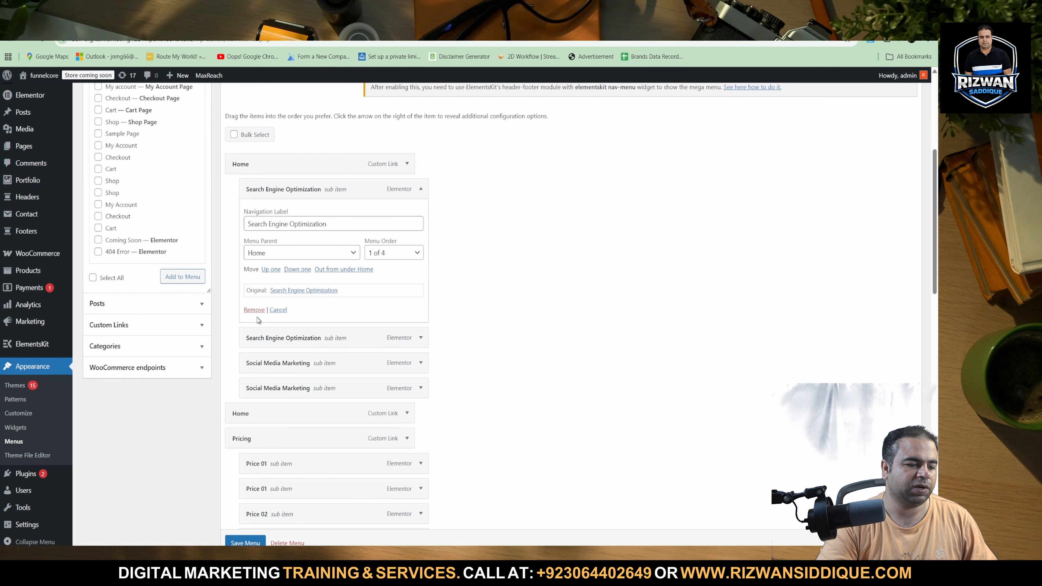
pyautogui.click(252, 311)
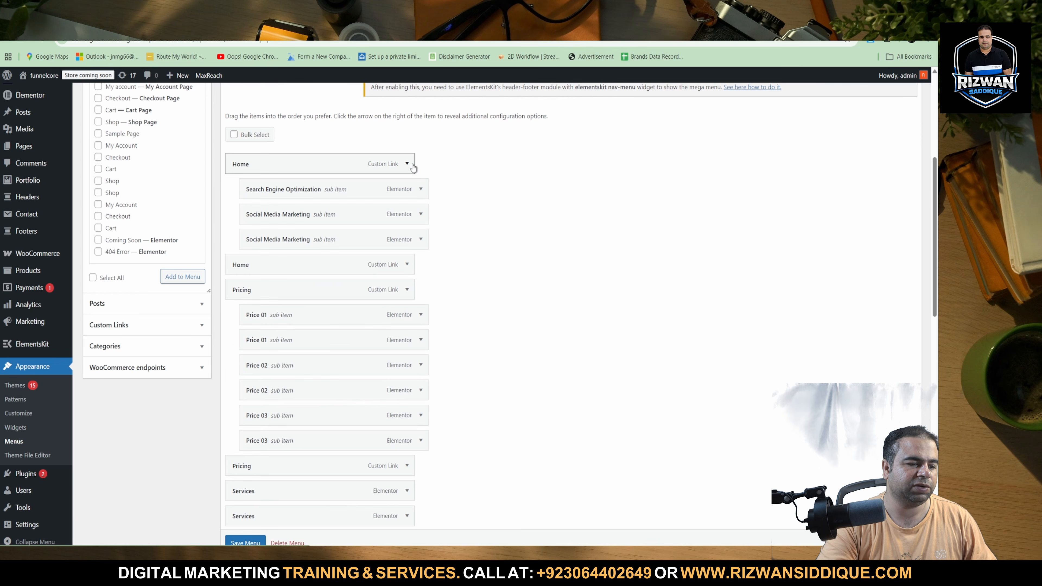
pyautogui.click(421, 188)
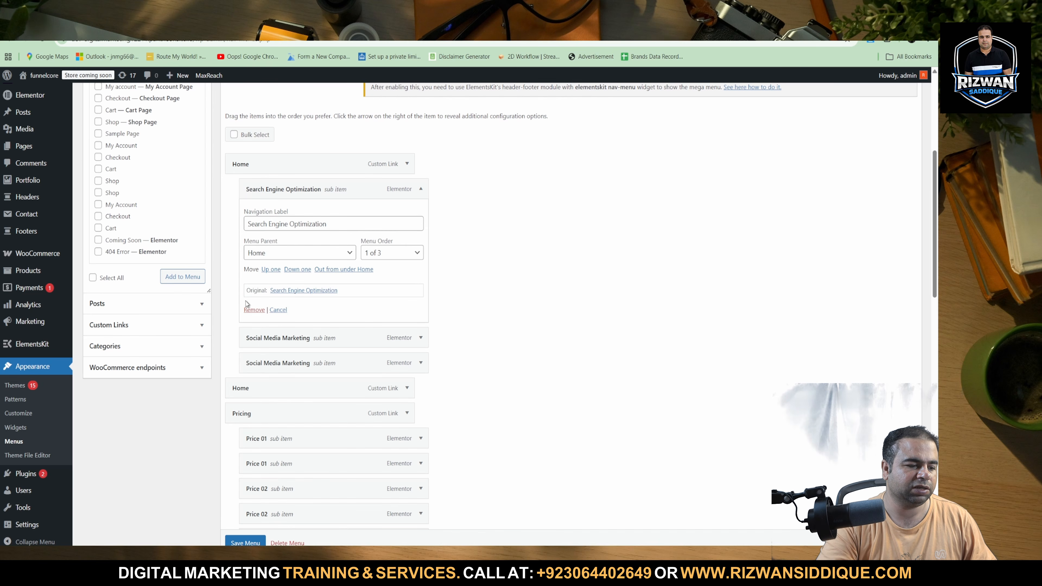
pyautogui.click(252, 310)
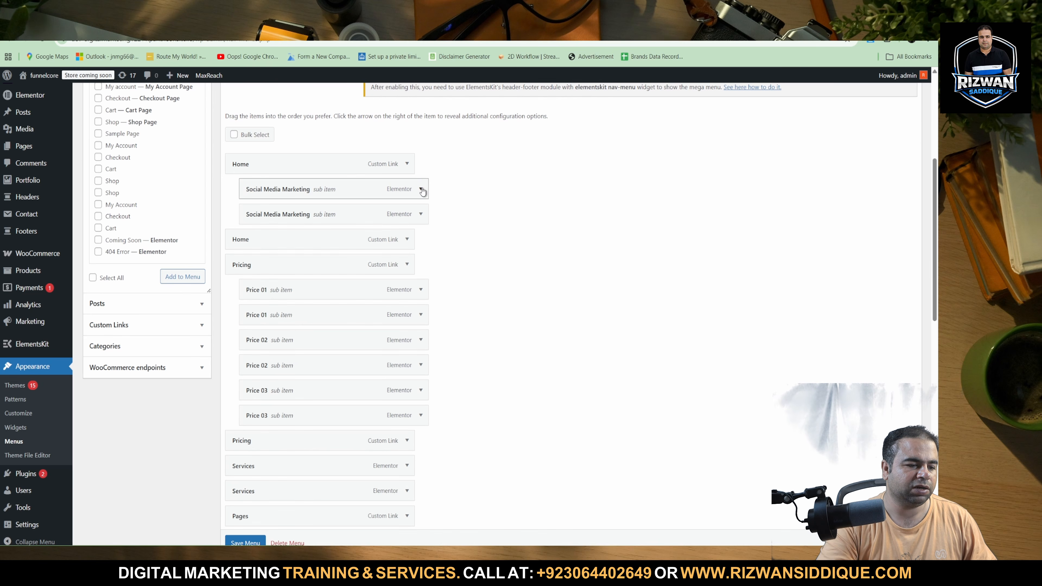
# Step: Remove the first Social Media Marketing sub-item and its parent Home custom link from Main Menu
pyautogui.click(421, 189)
pyautogui.click(247, 311)
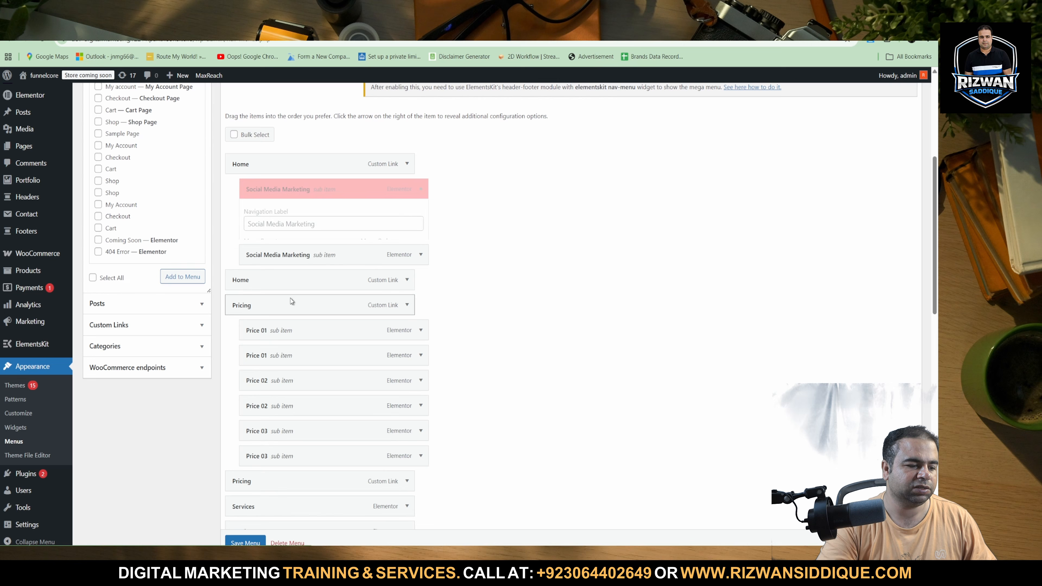
pyautogui.click(407, 164)
pyautogui.click(241, 291)
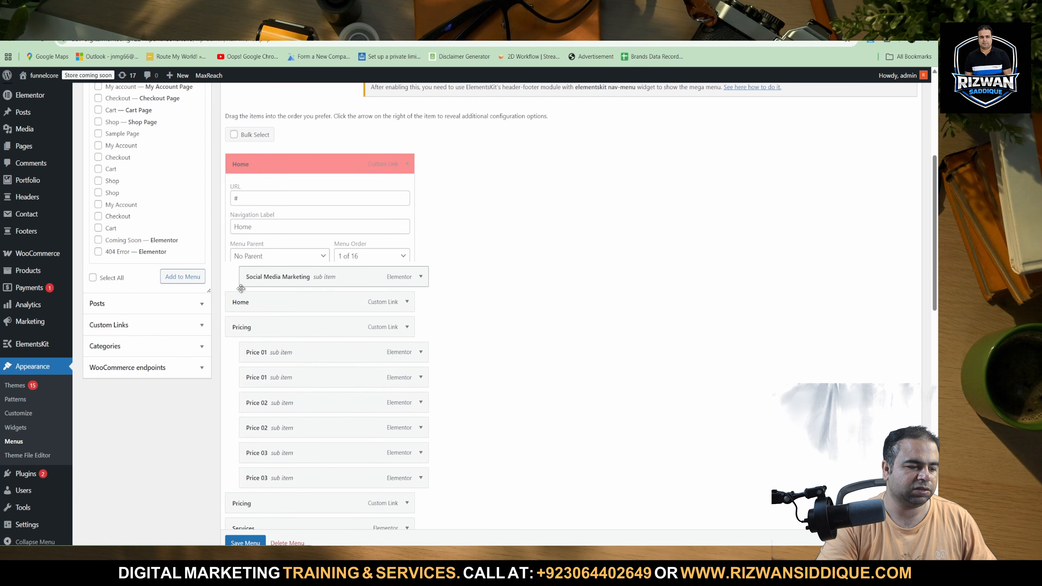
# Step: Relabel the remaining Social Media Marketing menu item as Home and save the menu
pyautogui.click(406, 165)
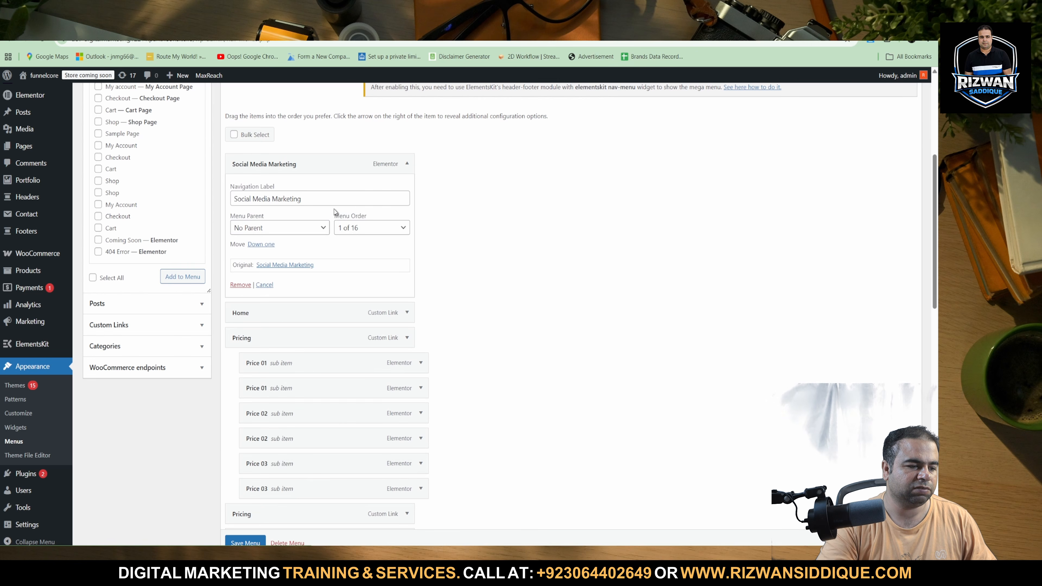
pyautogui.moveTo(301, 199); pyautogui.dragTo(232, 199)
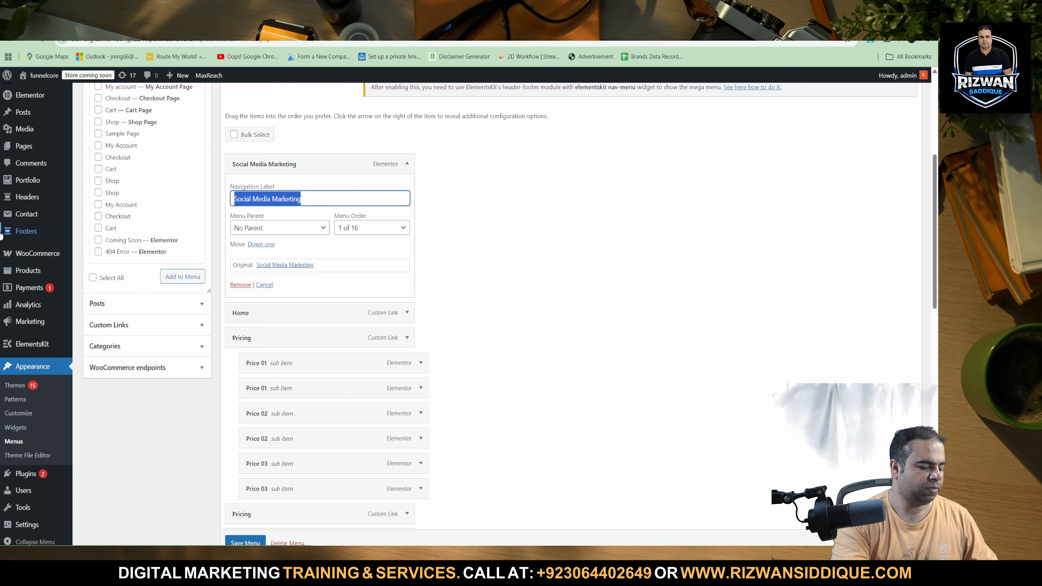
pyautogui.write('Home')
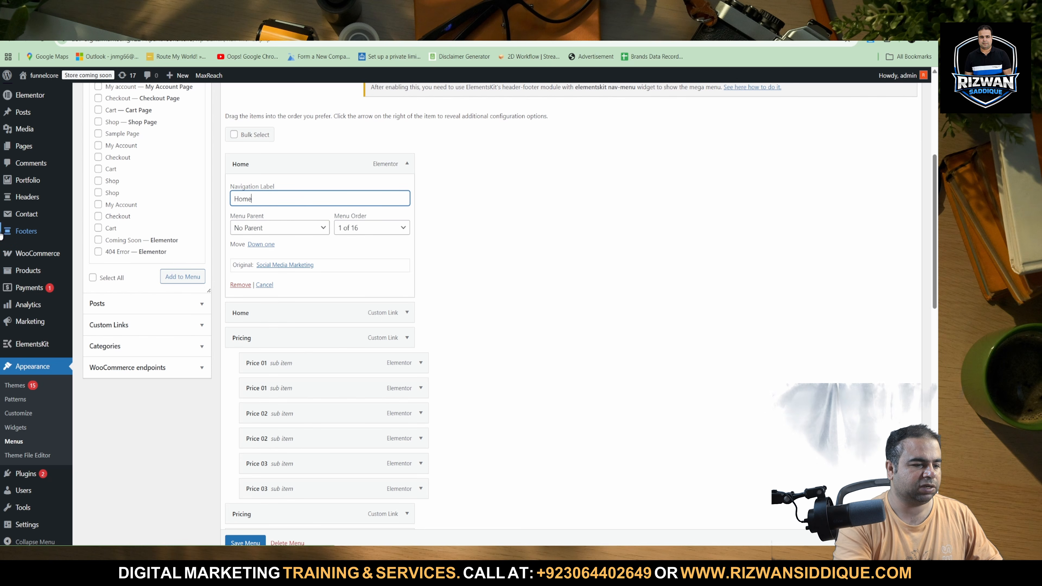
pyautogui.click(254, 543)
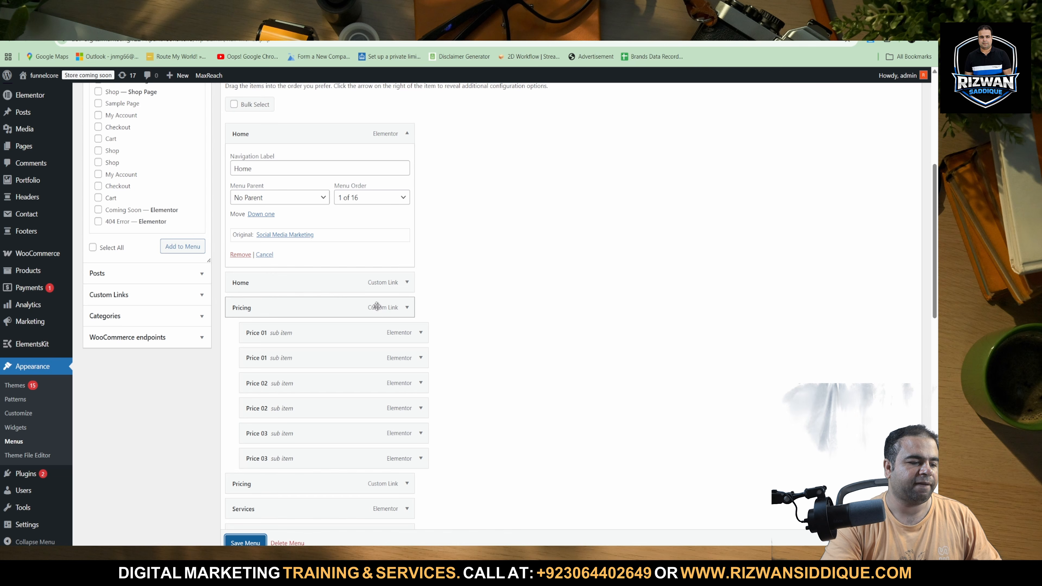
# Step: Try to remove the duplicate Home custom link from Main Menu
pyautogui.click(407, 283)
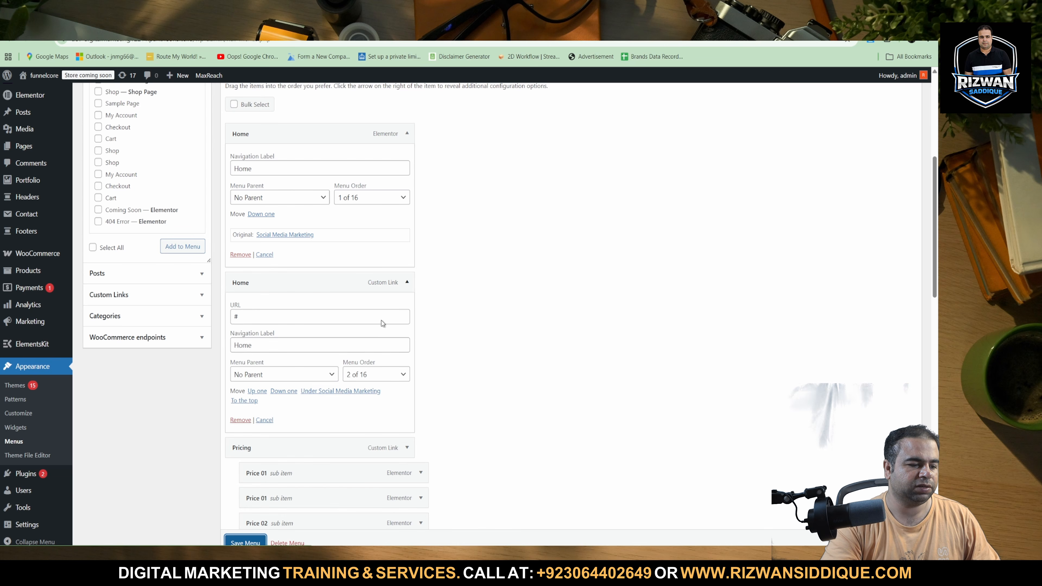
pyautogui.click(233, 420)
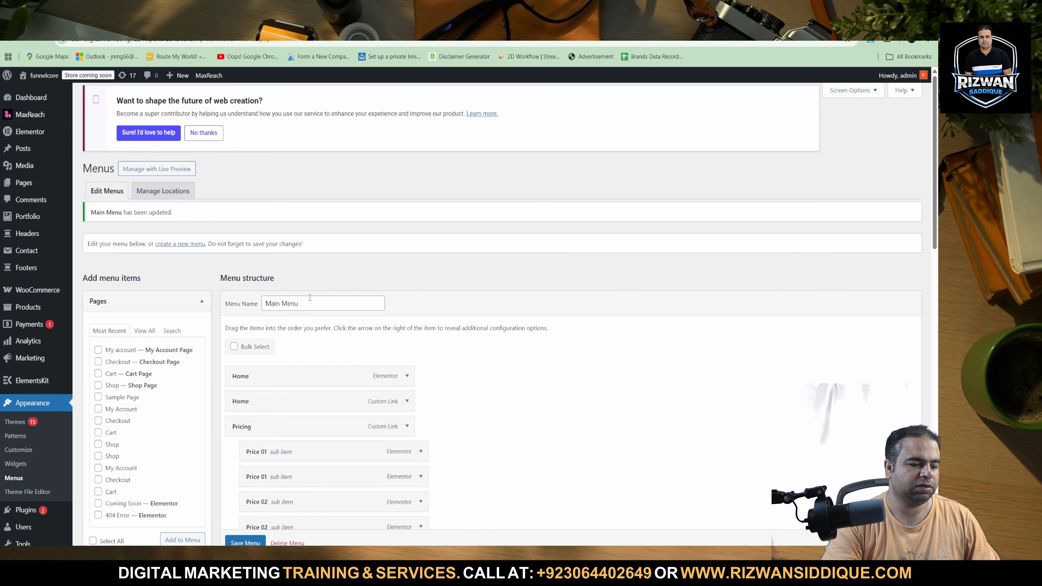
pyautogui.scroll(-8, 309, 297)
pyautogui.scroll(8, 383, 372)
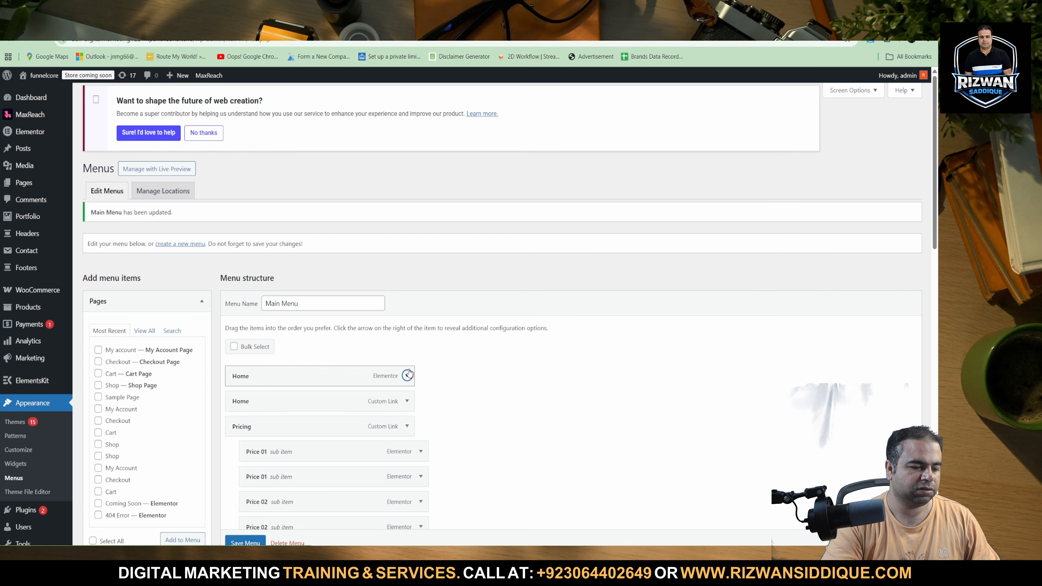
# Step: Review the Main Menu structure and try to remove the first Price 01 sub-item under Pricing
pyautogui.scroll(-5, 497, 388)
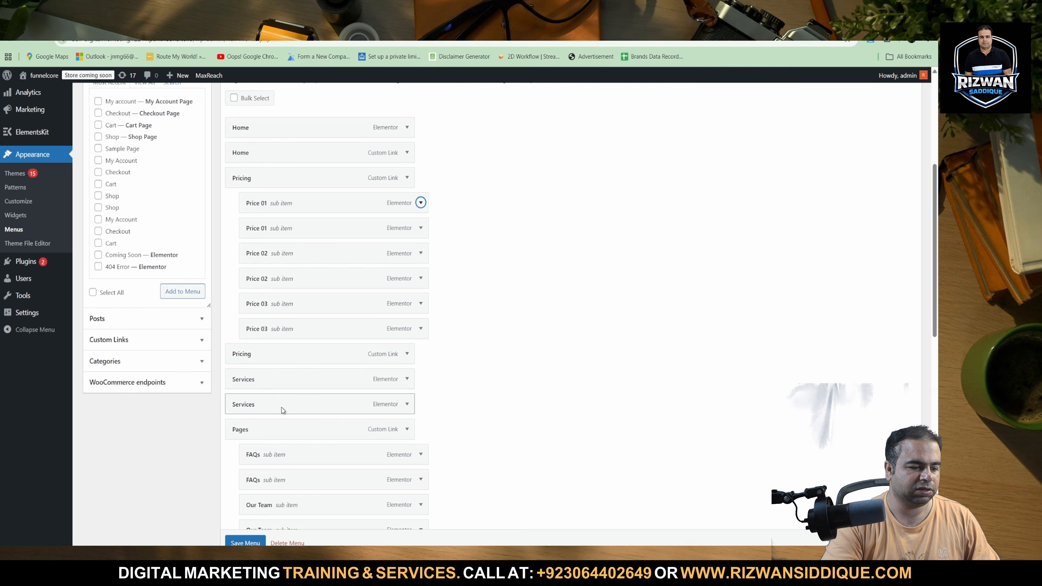
pyautogui.scroll(-13, 282, 410)
pyautogui.scroll(11, 328, 394)
pyautogui.scroll(8, 344, 376)
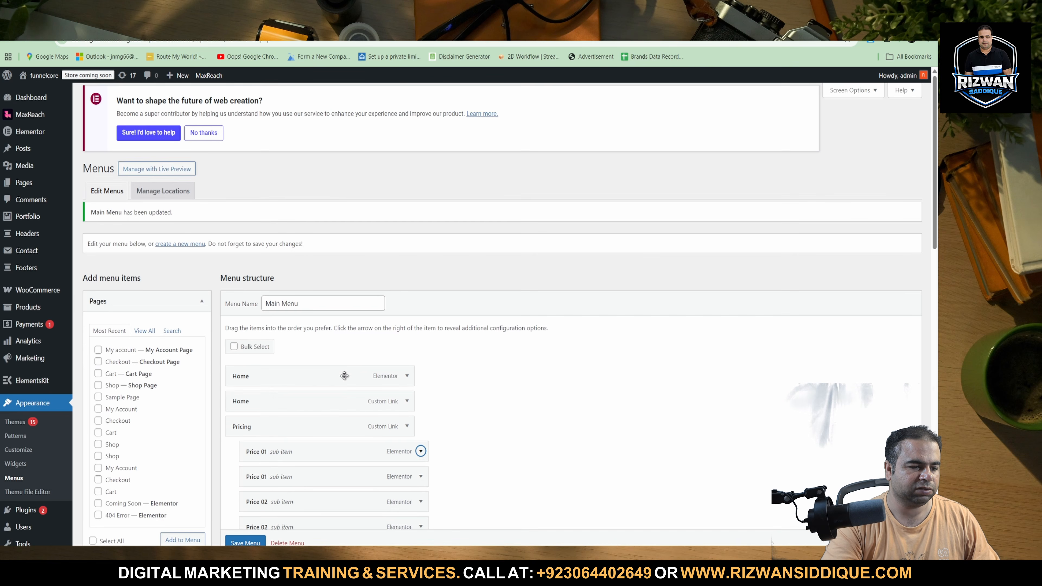
pyautogui.scroll(-6, 344, 372)
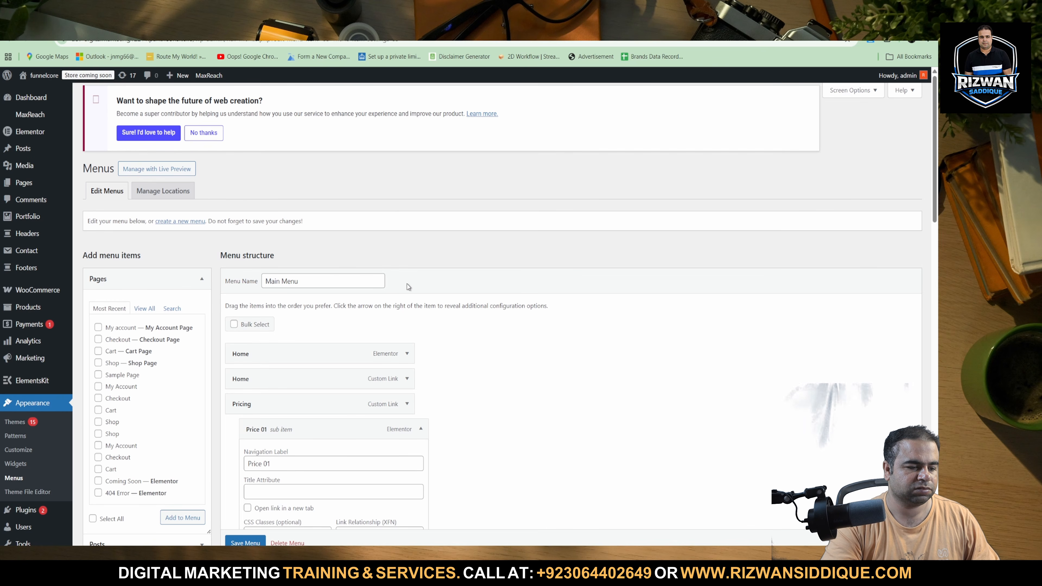
pyautogui.scroll(-5, 426, 405)
pyautogui.scroll(5, 425, 371)
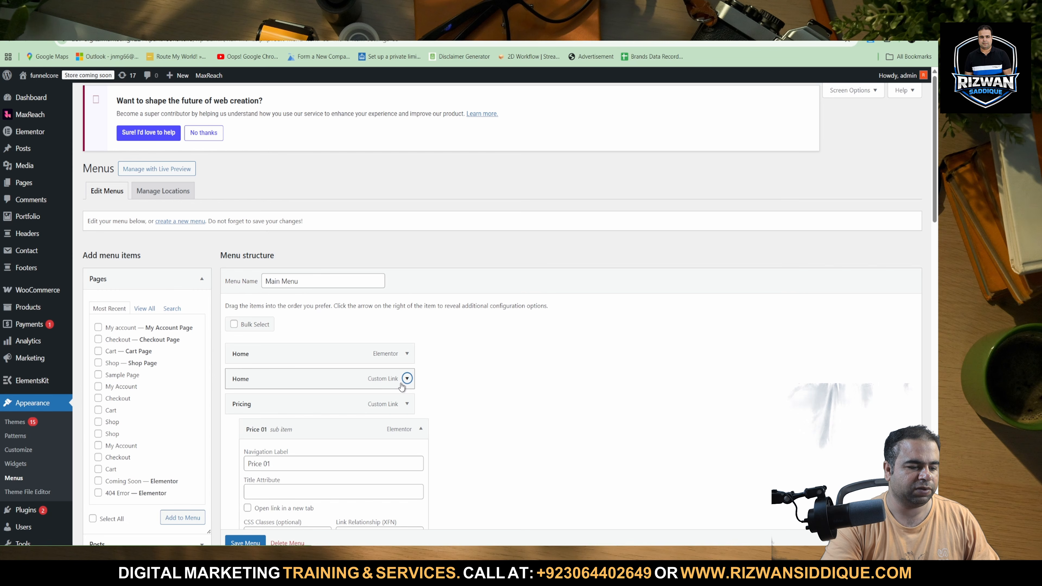
pyautogui.scroll(-5, 402, 388)
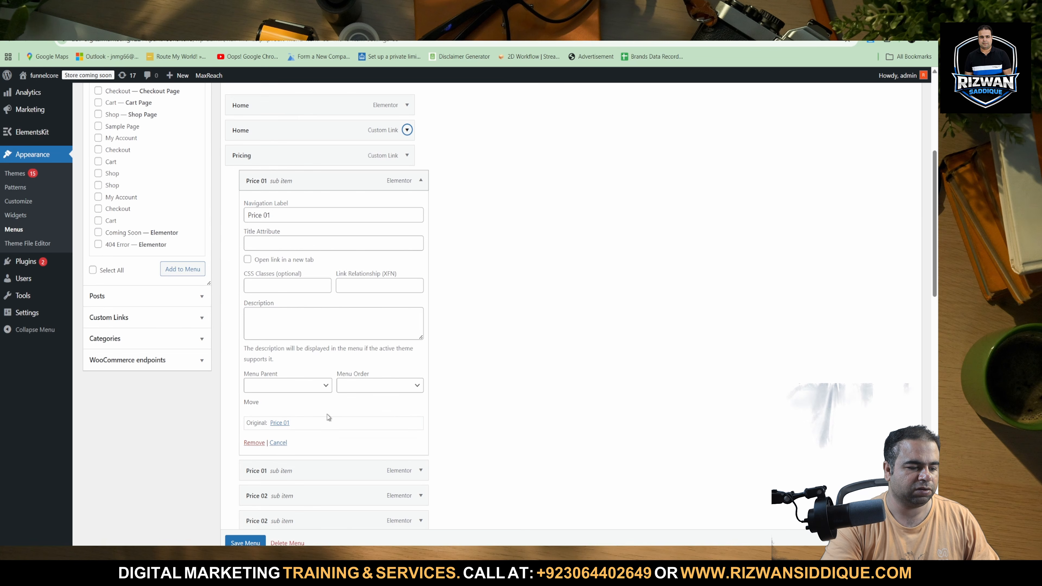
pyautogui.click(249, 443)
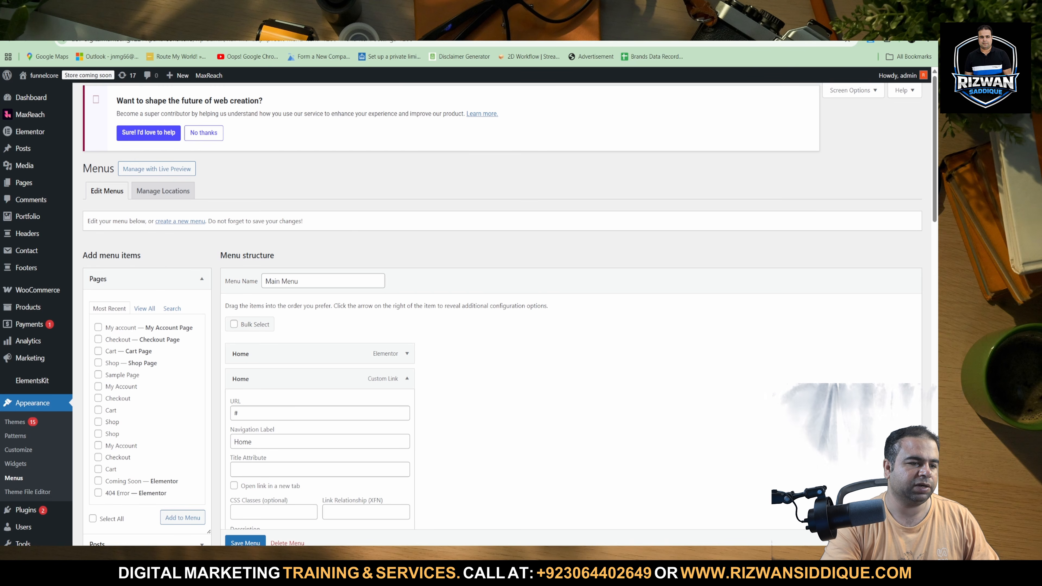
# Step: Remove the duplicate Home custom link from Main Menu and expand the remaining Home item's settings
pyautogui.scroll(-5, 264, 379)
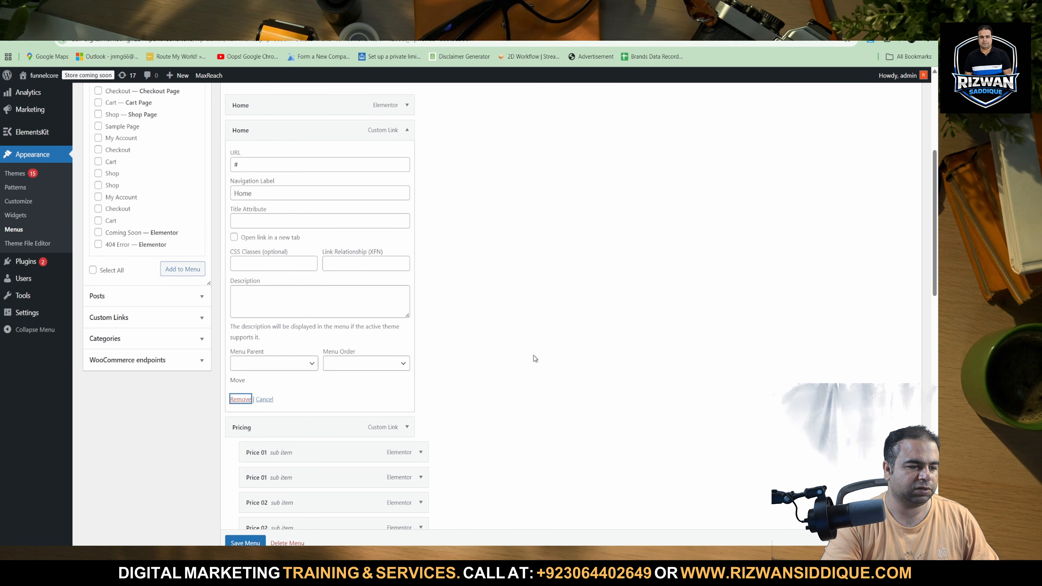
pyautogui.scroll(-5, 472, 361)
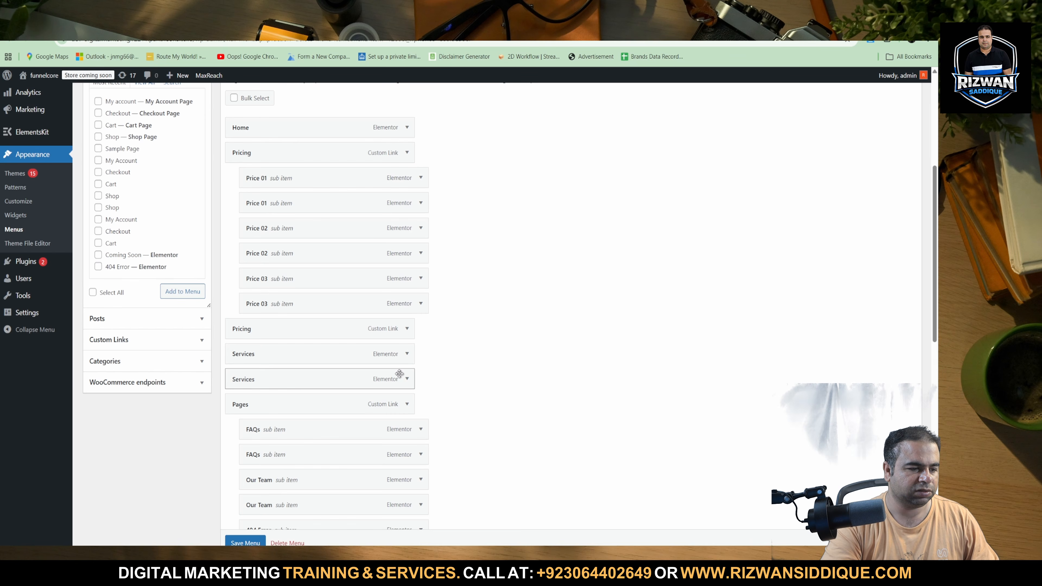
pyautogui.click(406, 128)
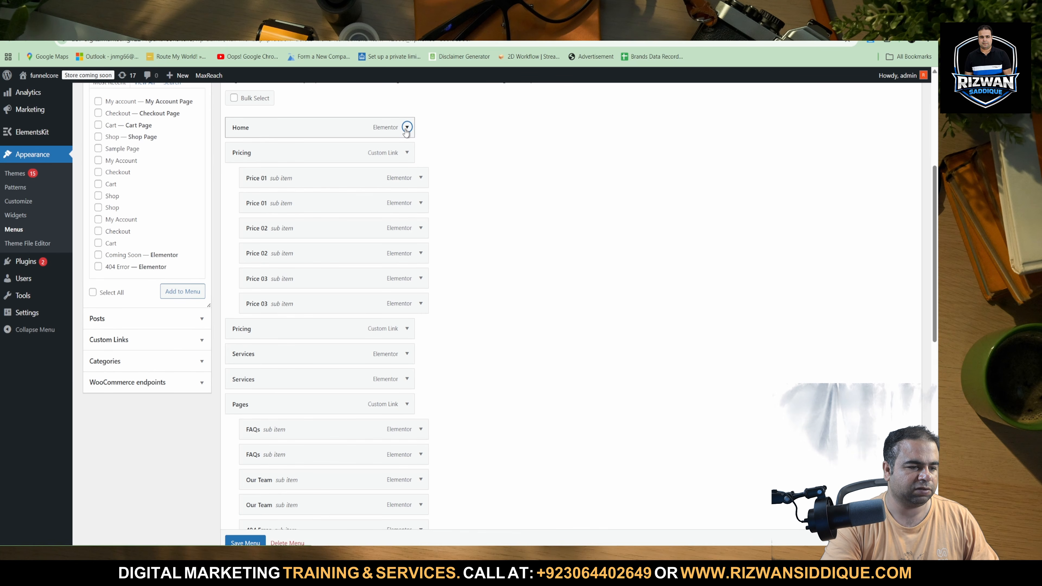
pyautogui.click(406, 129)
pyautogui.scroll(5, 406, 130)
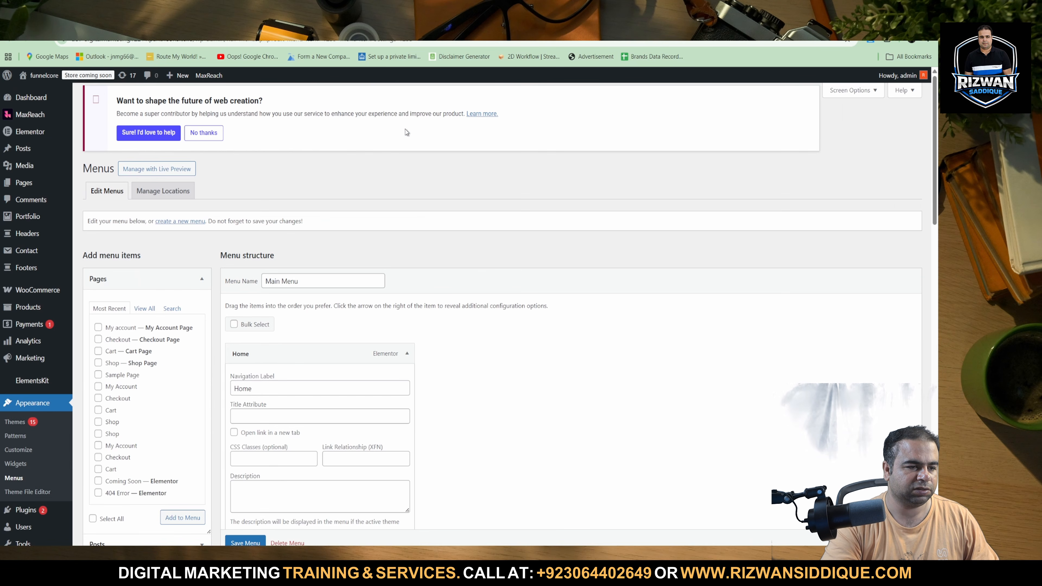
pyautogui.scroll(-5, 405, 137)
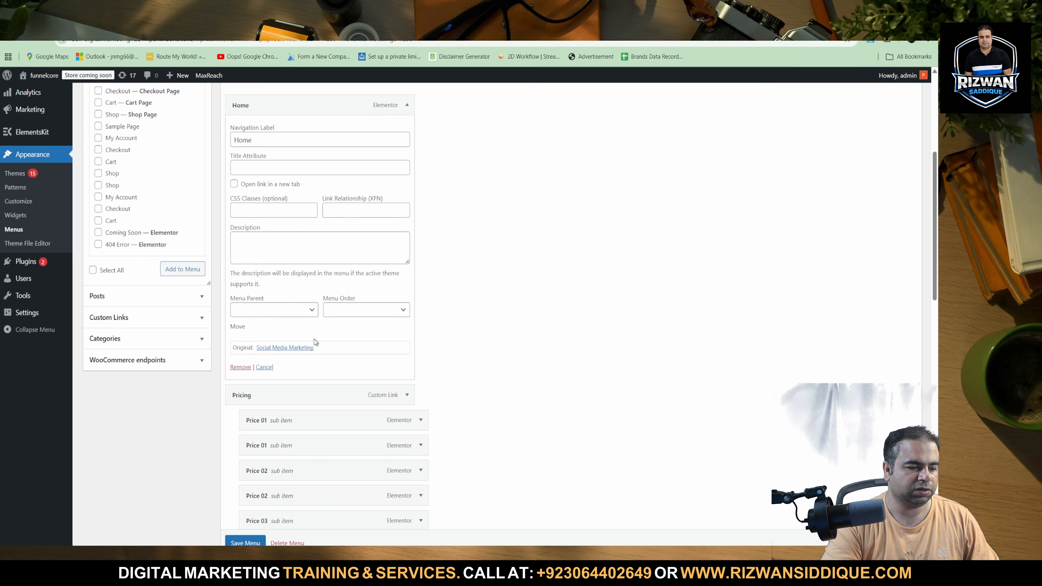
# Step: Remove both Price 01 sub-items under the first Pricing item in Main Menu
pyautogui.scroll(-5, 314, 342)
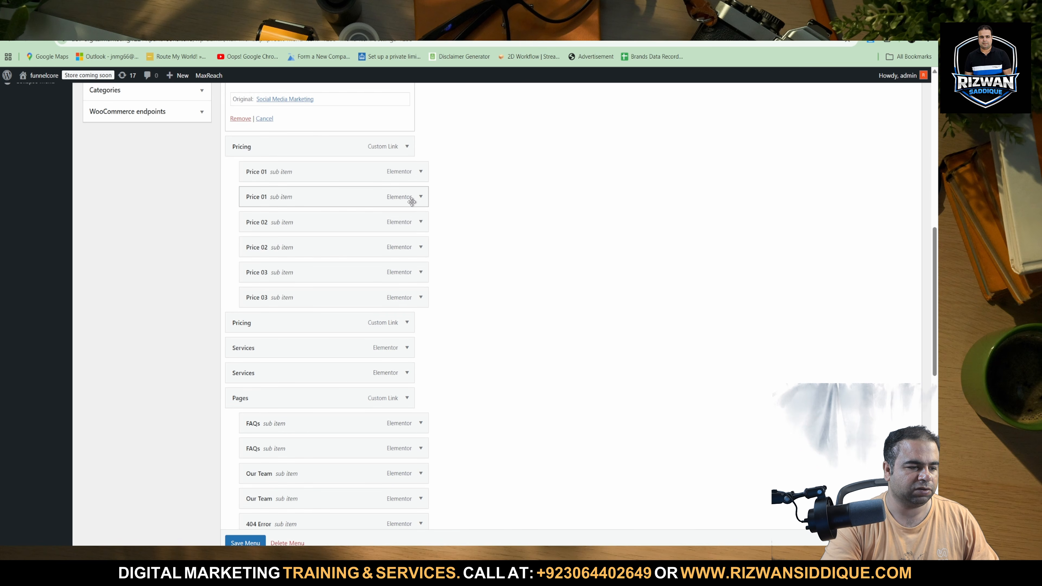
pyautogui.scroll(2, 422, 177)
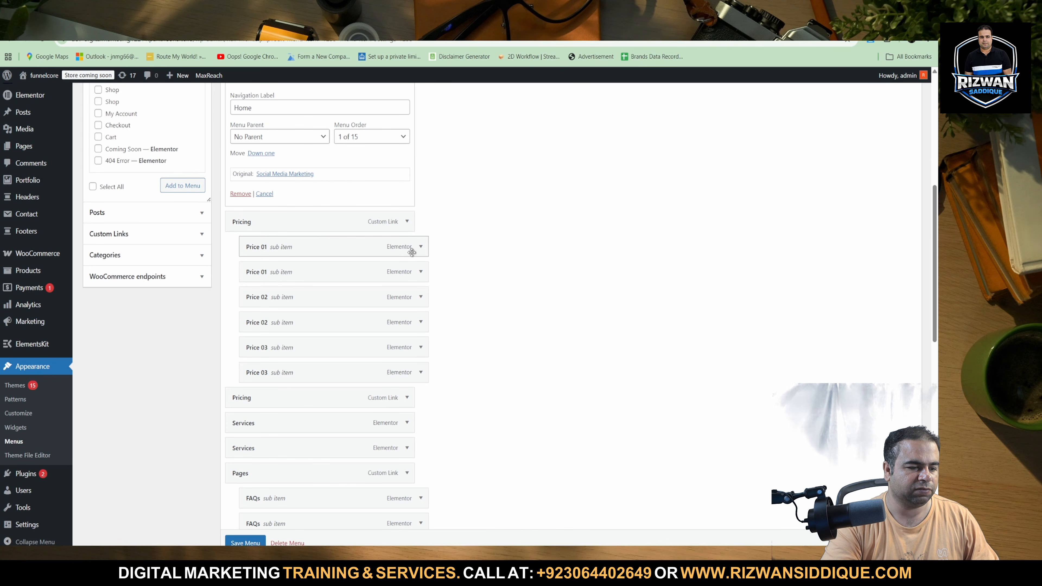
pyautogui.click(419, 248)
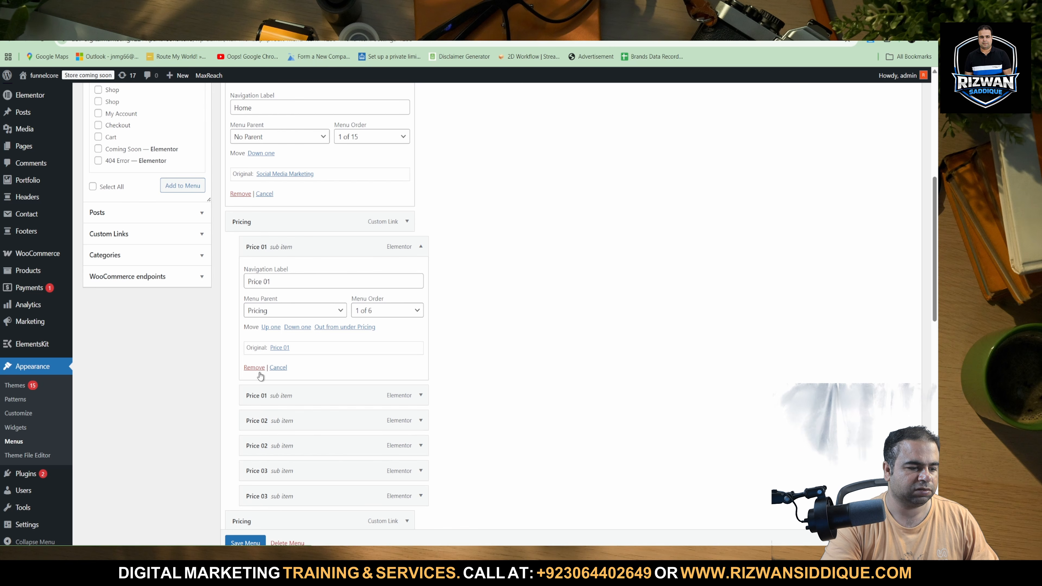
pyautogui.click(251, 368)
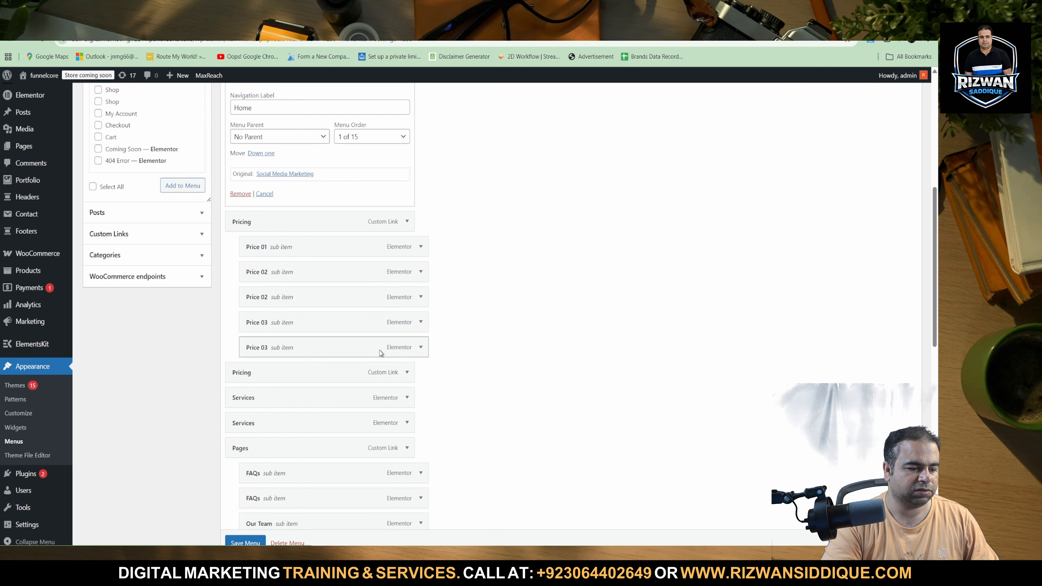
pyautogui.click(420, 246)
pyautogui.click(251, 367)
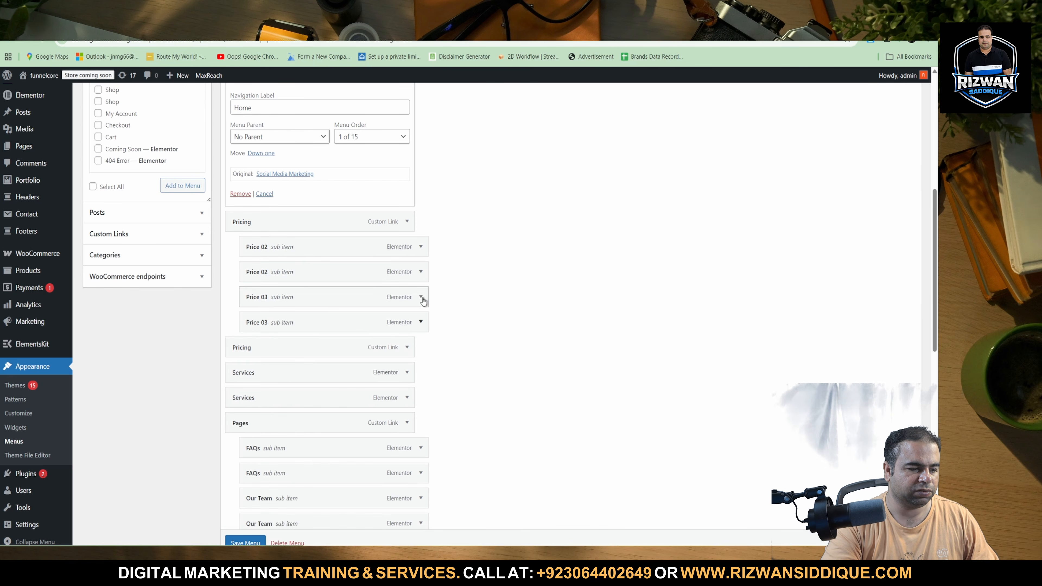
# Step: Remove both Price 02 items and the first Pricing custom link that holds the price sub-items
pyautogui.click(420, 247)
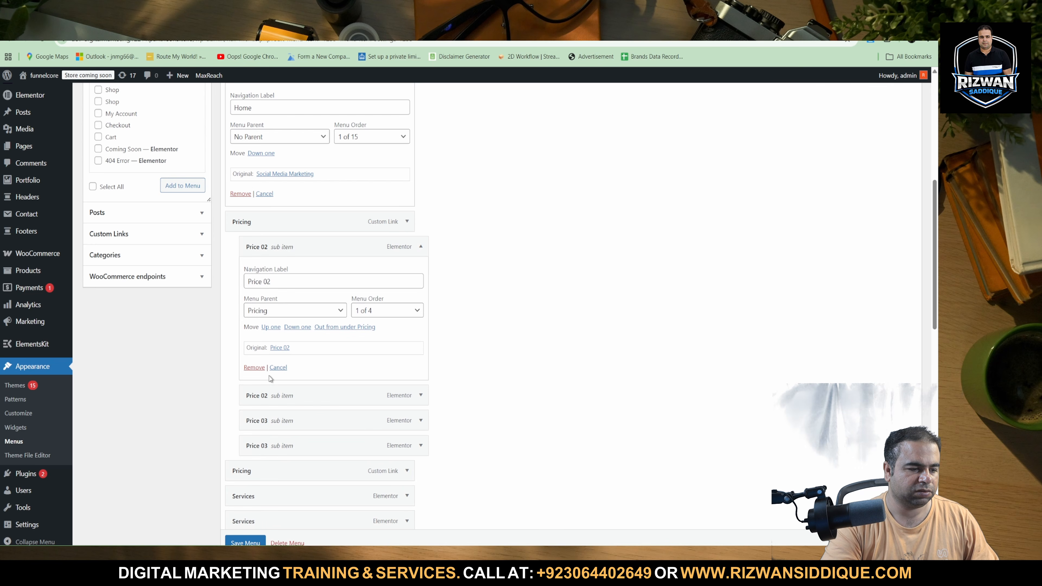
pyautogui.click(254, 368)
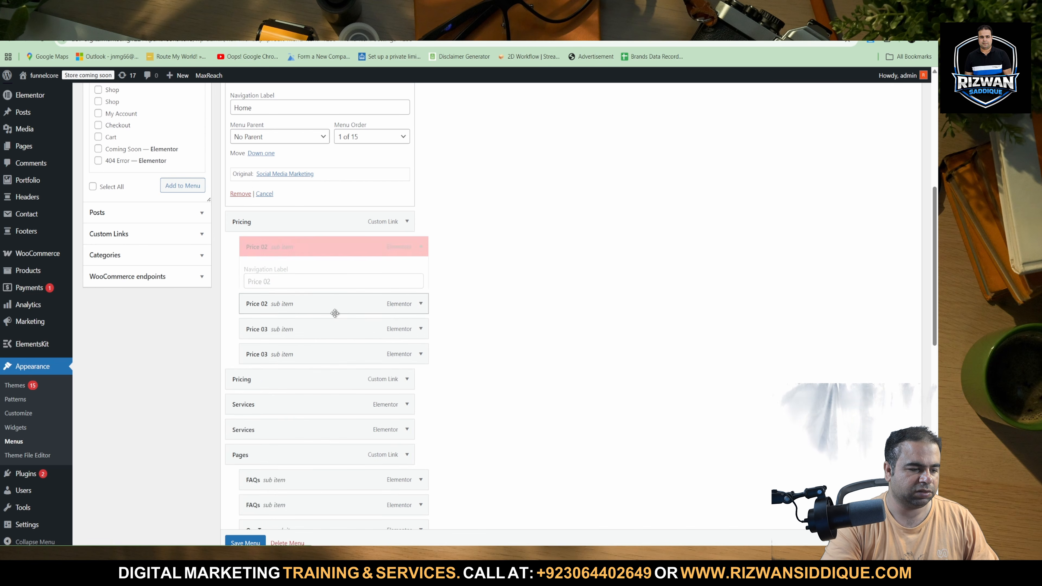
pyautogui.click(406, 221)
pyautogui.click(240, 349)
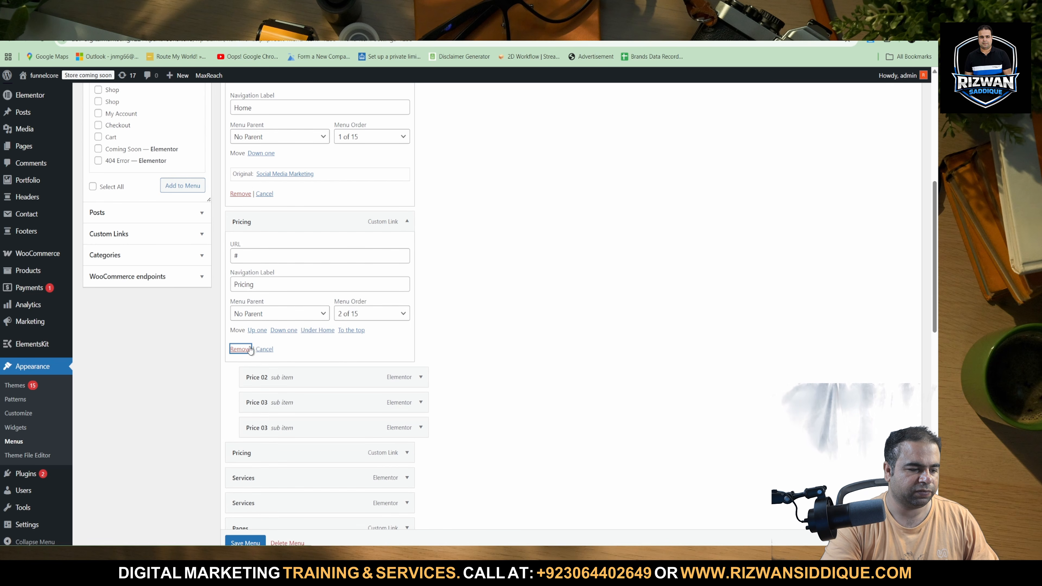
pyautogui.click(406, 222)
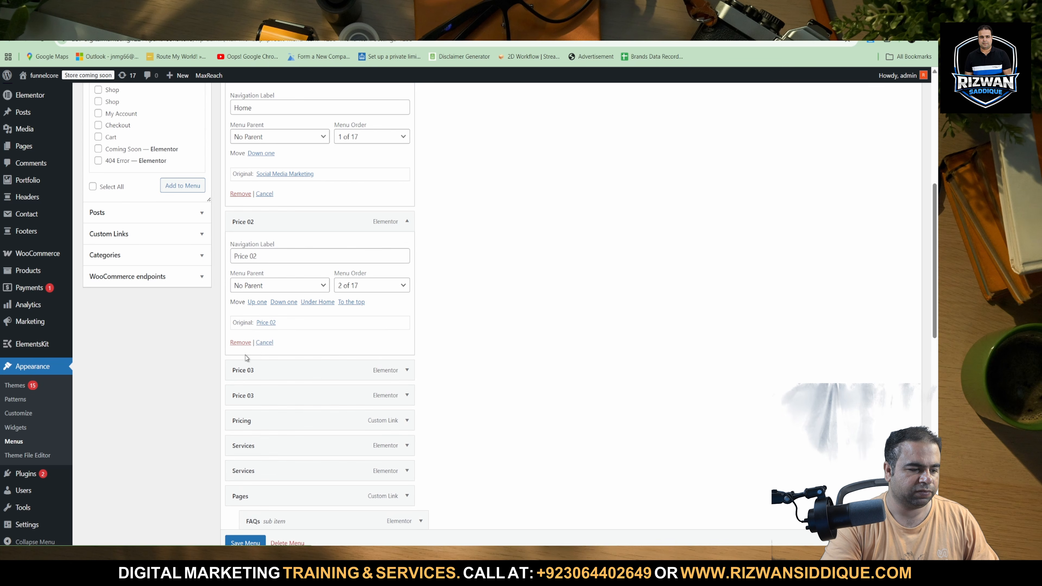
pyautogui.click(241, 341)
# Step: Remove both Price 03 items located between Home and the remaining Pricing link
pyautogui.click(407, 221)
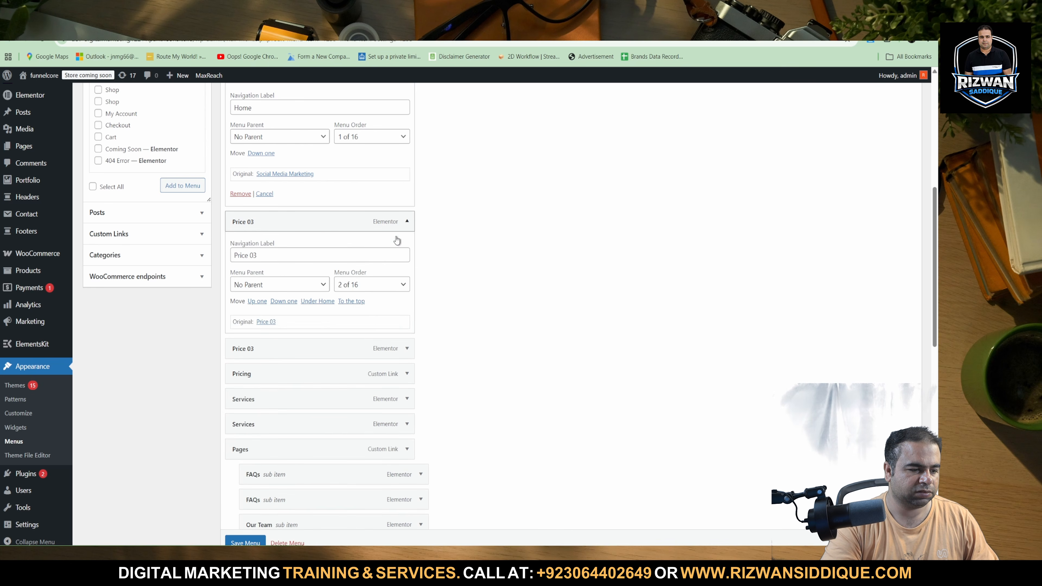
pyautogui.click(240, 341)
pyautogui.click(406, 222)
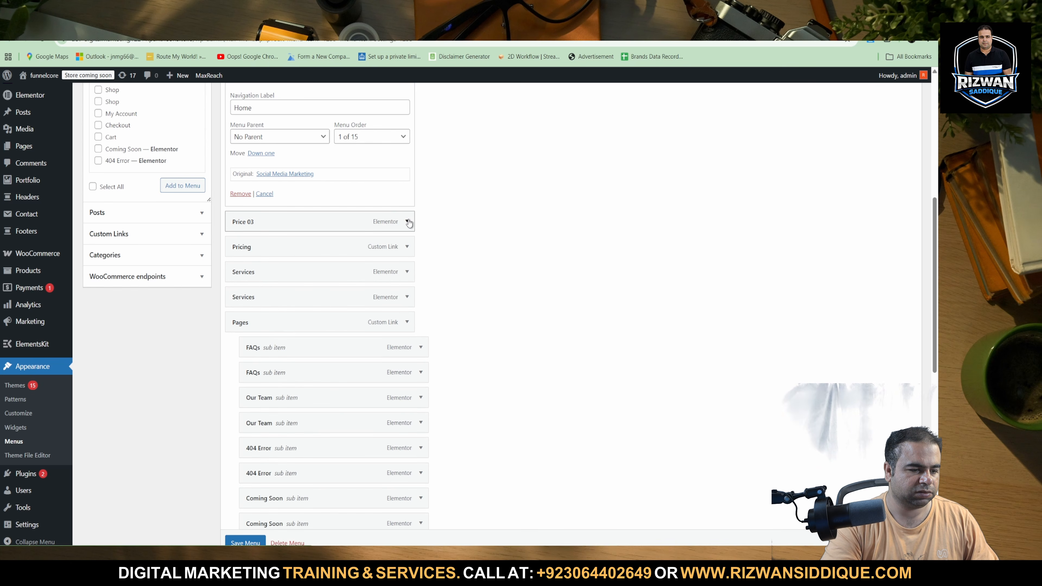
pyautogui.click(240, 342)
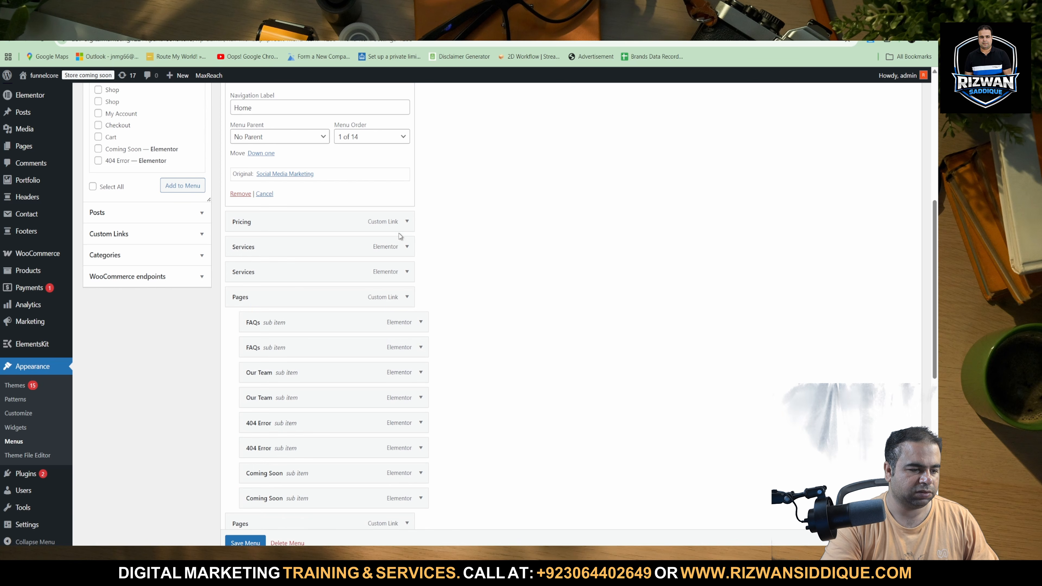
pyautogui.click(406, 222)
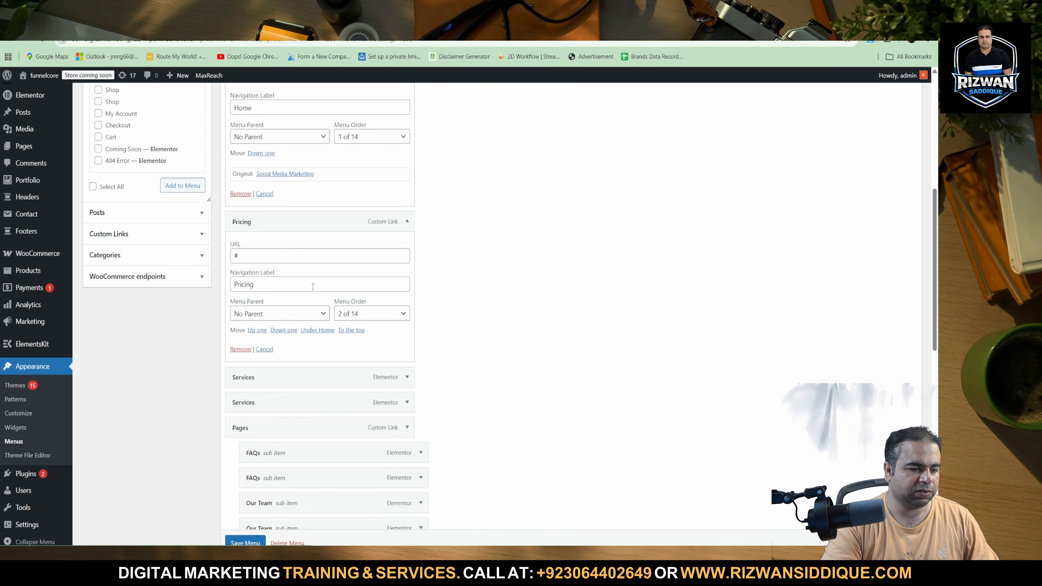
pyautogui.click(287, 281)
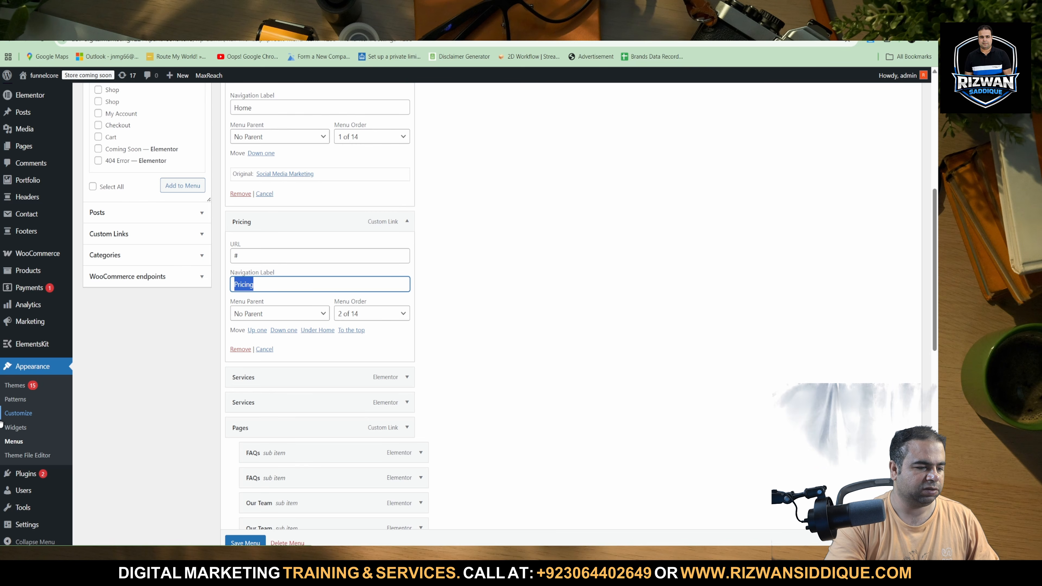
pyautogui.click(407, 221)
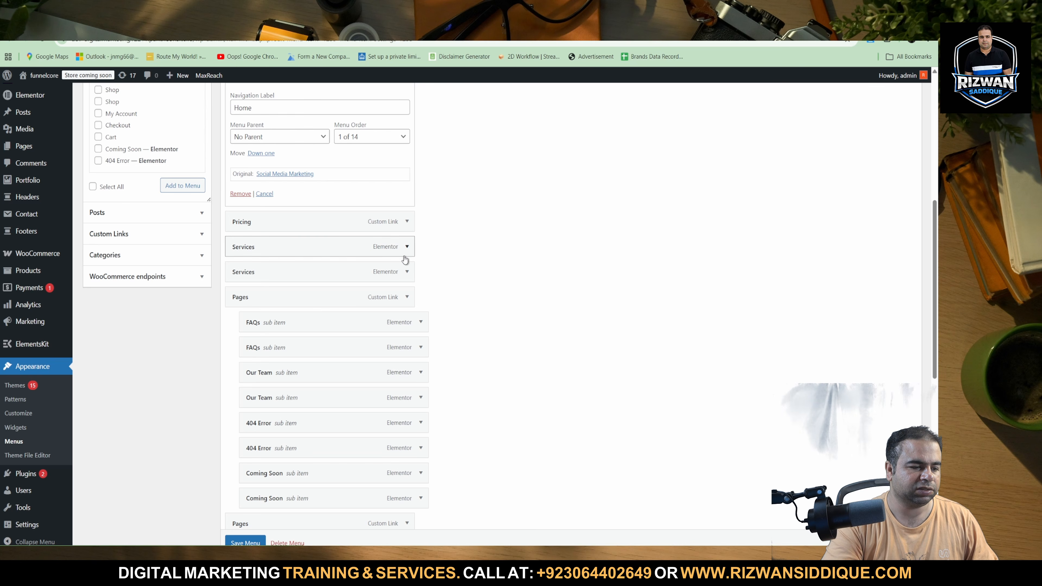
# Step: Remove the second, duplicate Services item and leave the remaining Services item collapsed
pyautogui.click(407, 272)
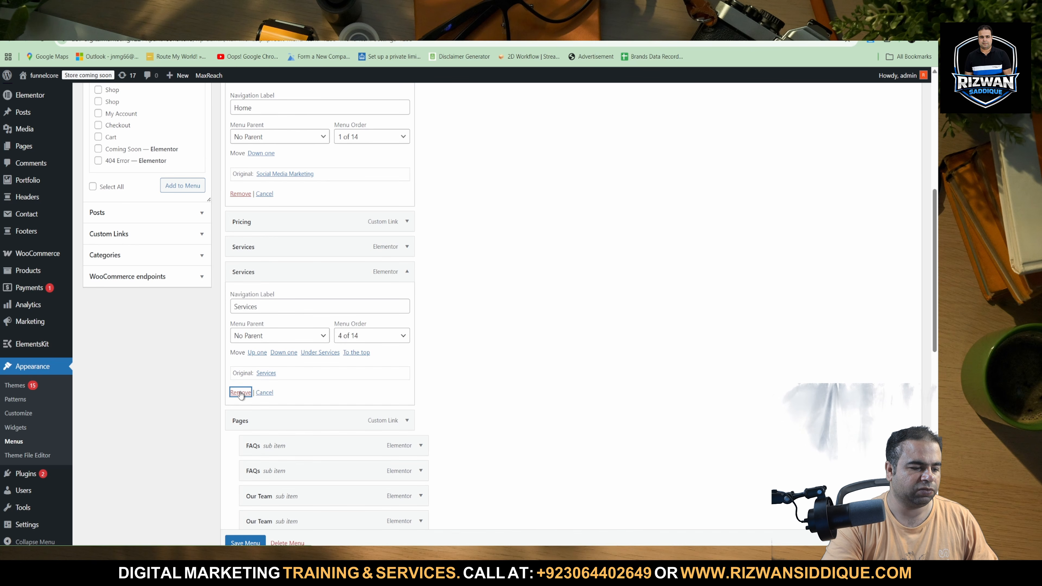
pyautogui.click(240, 391)
pyautogui.click(407, 247)
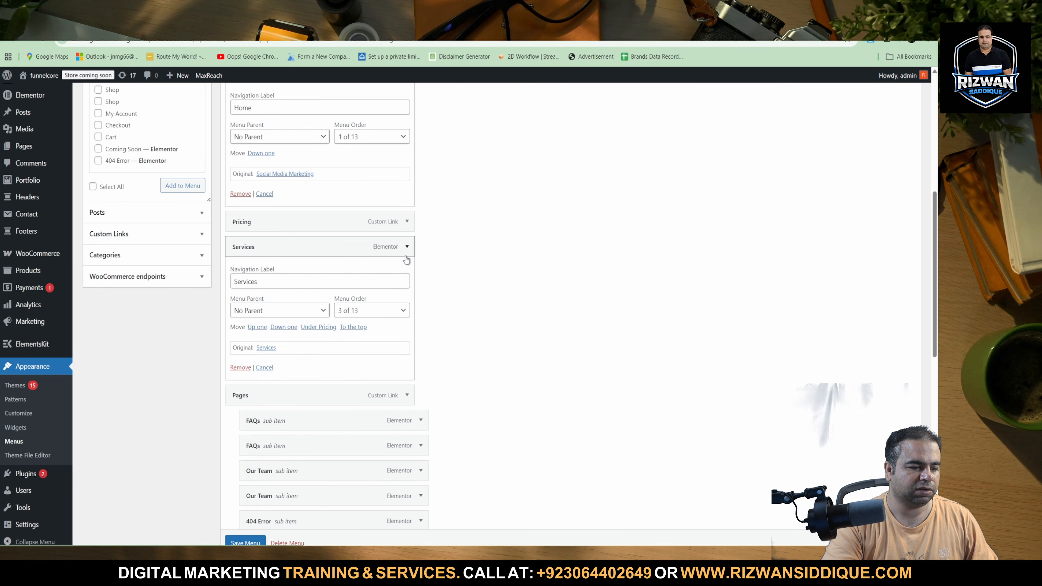
pyautogui.click(406, 257)
# Step: Remove the first Pages custom link, the one directly below Services that holds the FAQs and Our Team sub-items
pyautogui.click(408, 277)
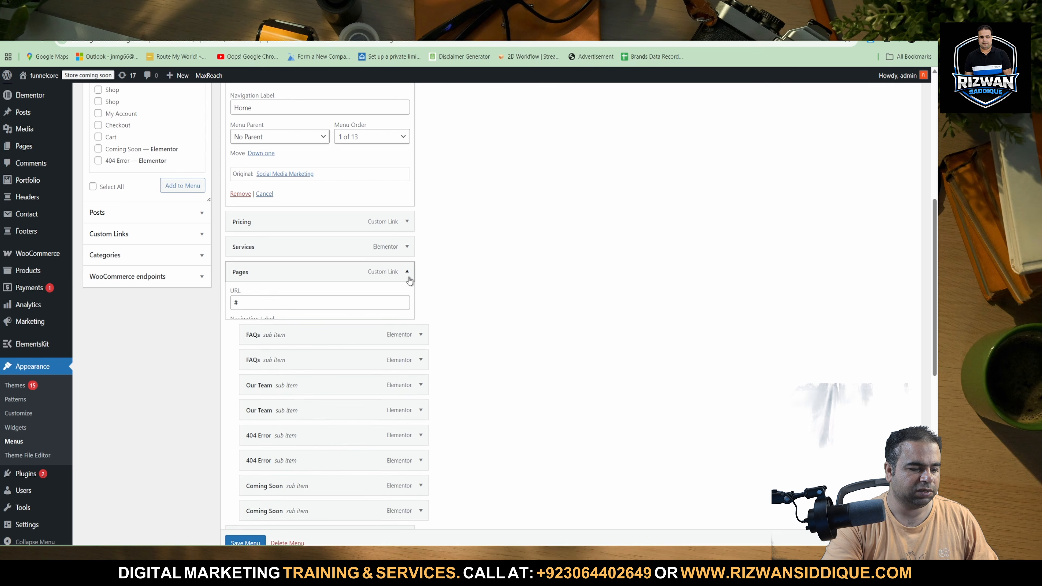
pyautogui.click(408, 277)
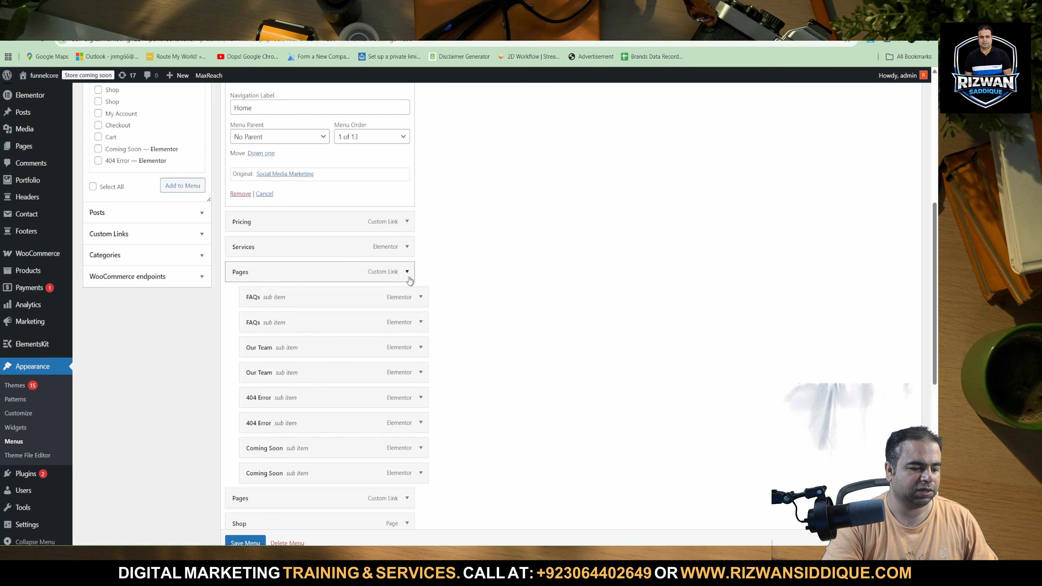
pyautogui.click(408, 275)
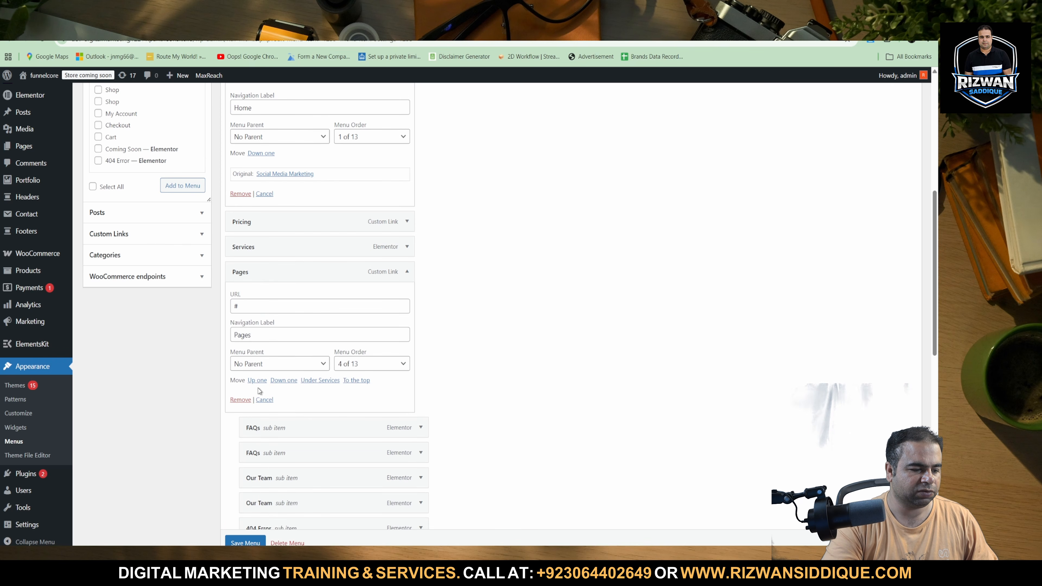
pyautogui.click(240, 400)
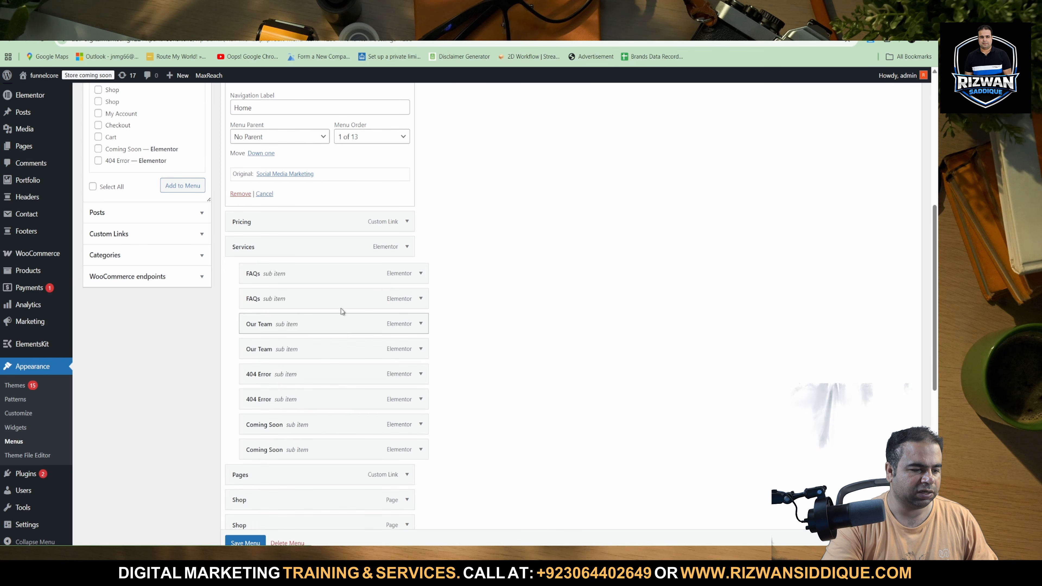
# Step: Remove both FAQs items and both Our Team items from Main Menu
pyautogui.click(406, 271)
pyautogui.click(242, 393)
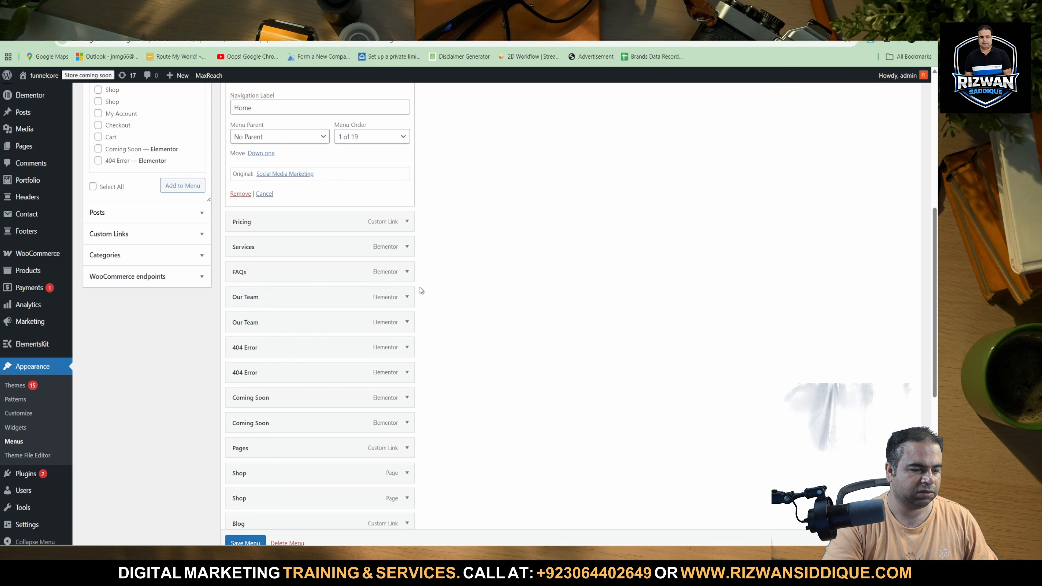
pyautogui.click(407, 272)
pyautogui.click(240, 392)
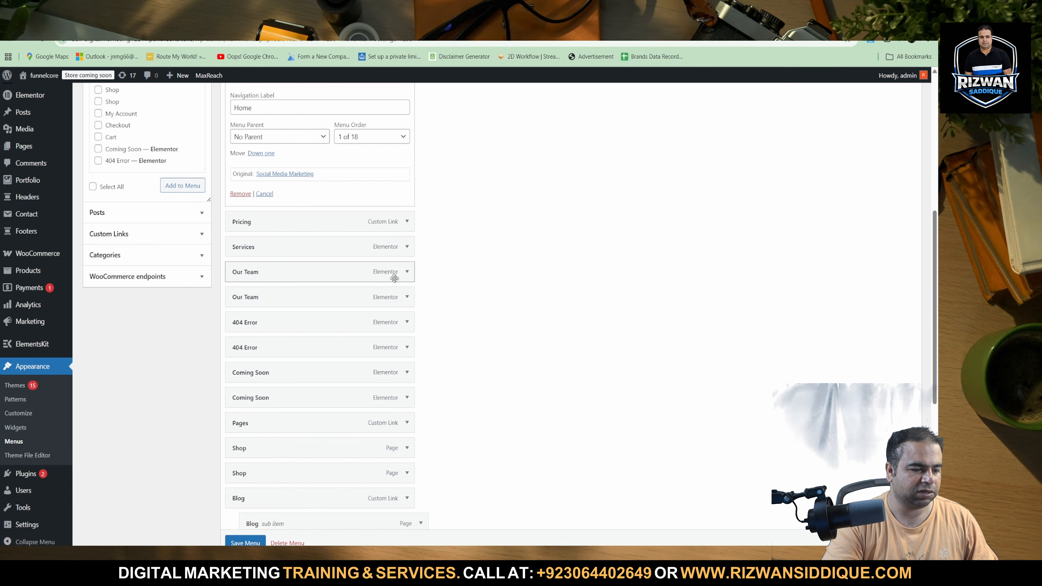
pyautogui.click(405, 271)
pyautogui.click(240, 393)
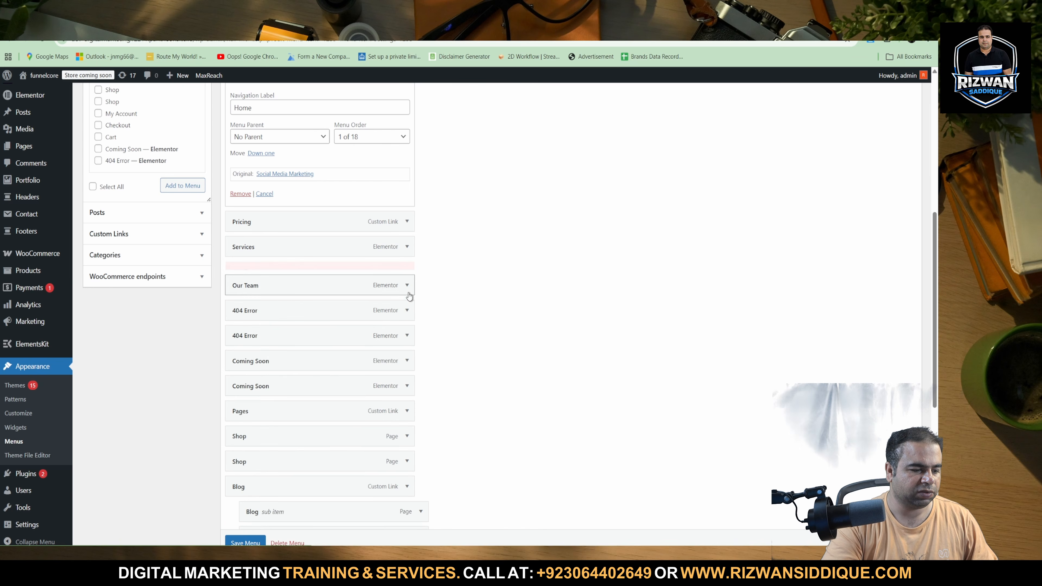
pyautogui.click(407, 272)
pyautogui.click(240, 392)
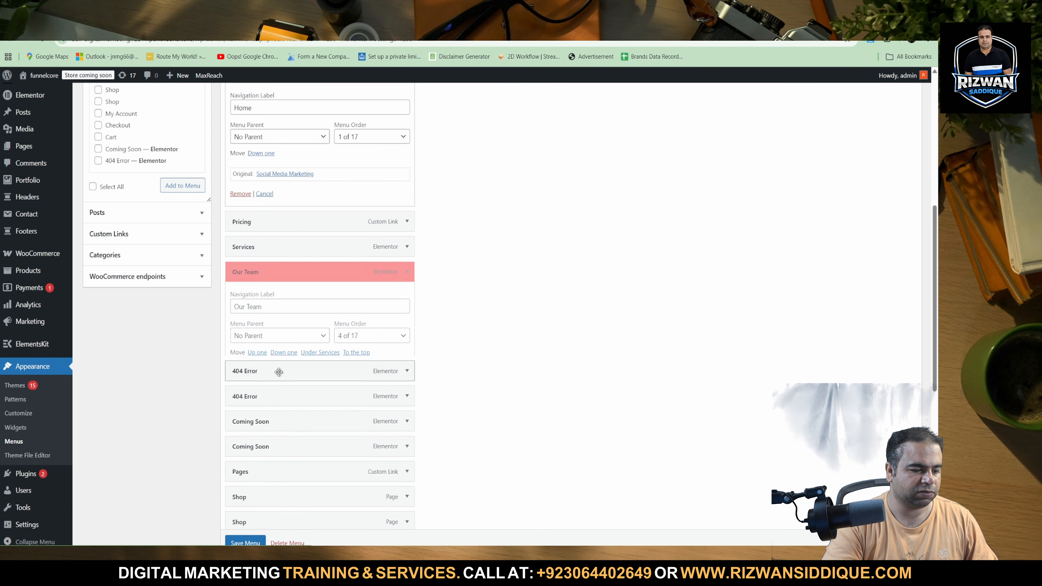
# Step: Remove both 404 Error items and the first Coming Soon item from Main Menu
pyautogui.click(407, 272)
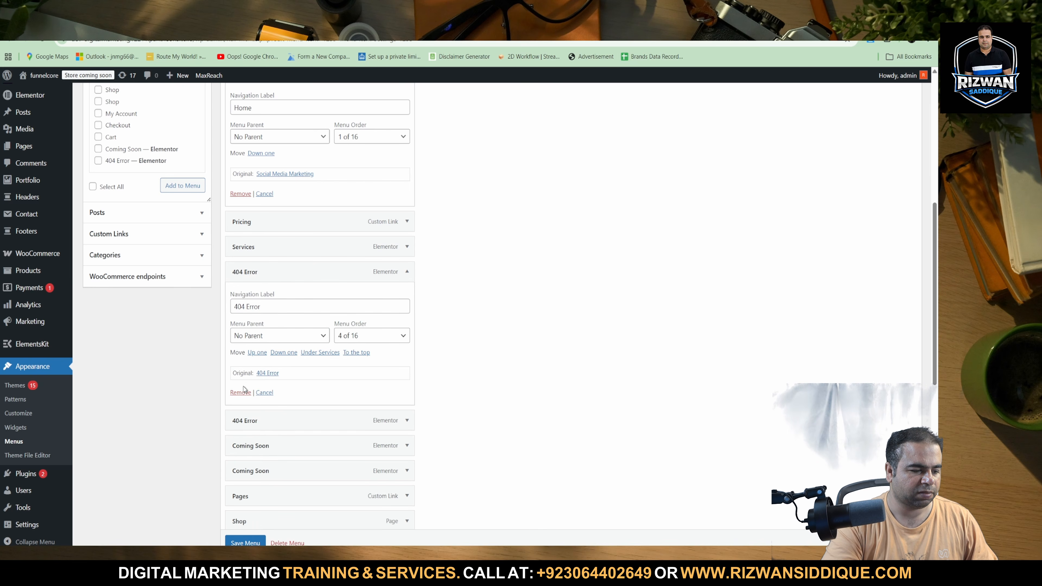
pyautogui.click(241, 392)
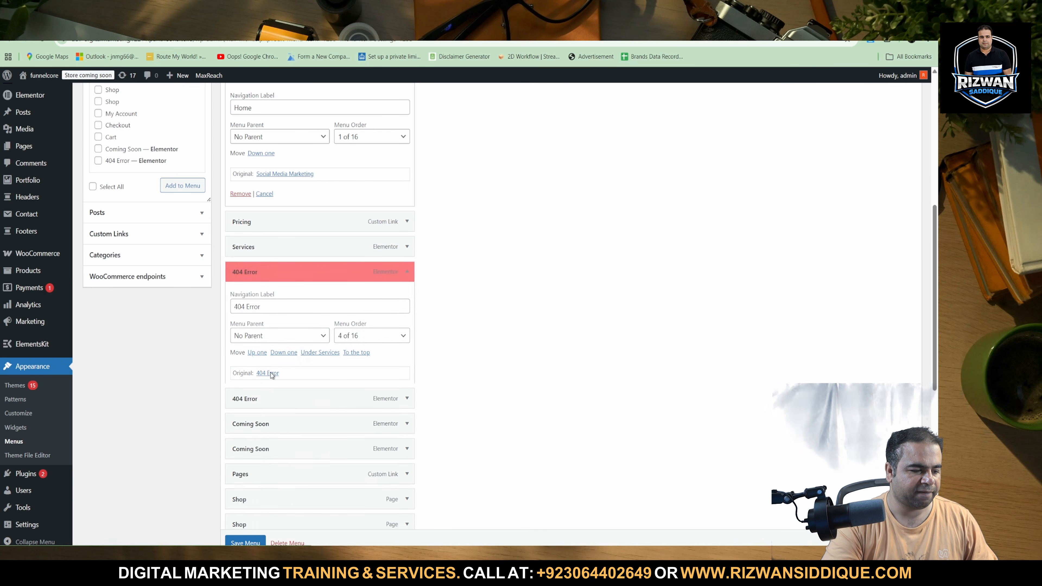
pyautogui.click(407, 272)
pyautogui.click(240, 392)
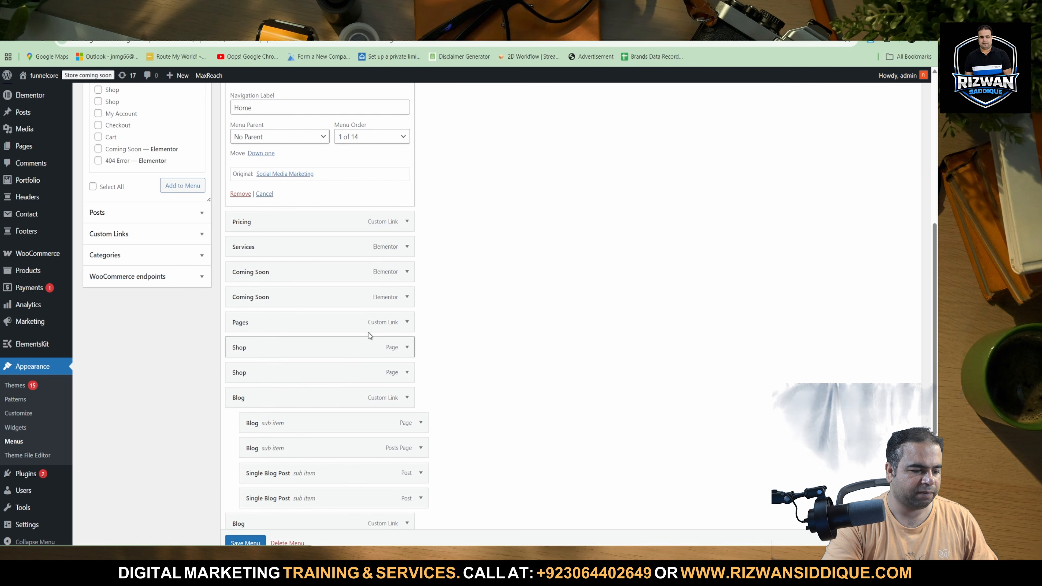
pyautogui.click(408, 272)
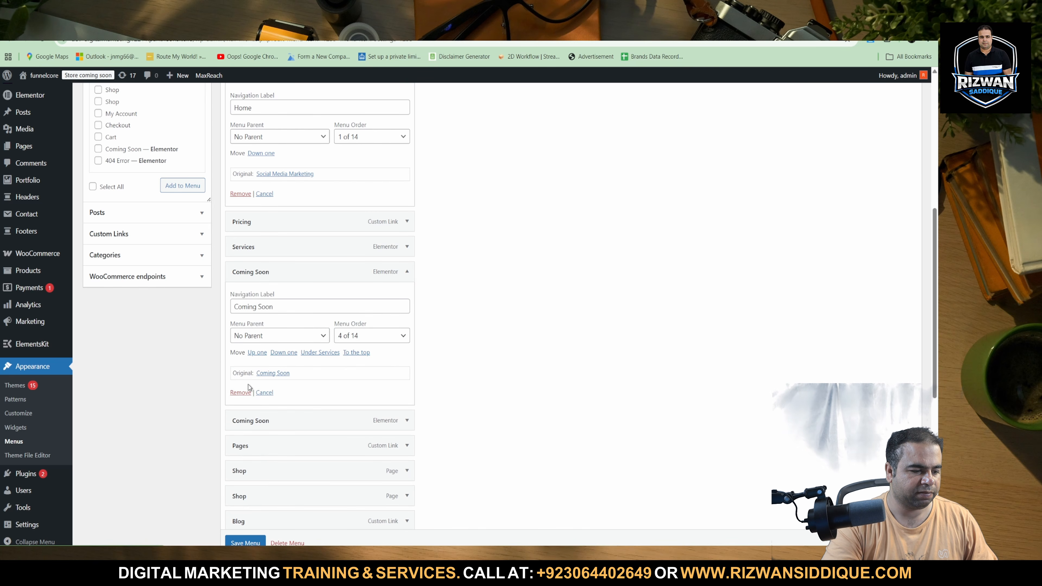
pyautogui.click(245, 392)
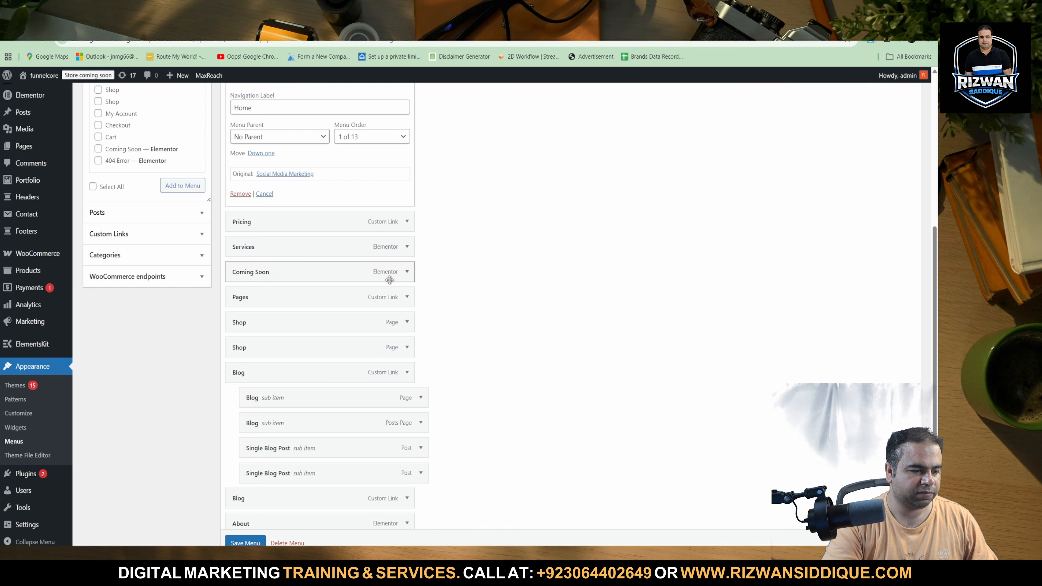
# Step: Remove both Shop page items located between Pages and Blog
pyautogui.click(403, 296)
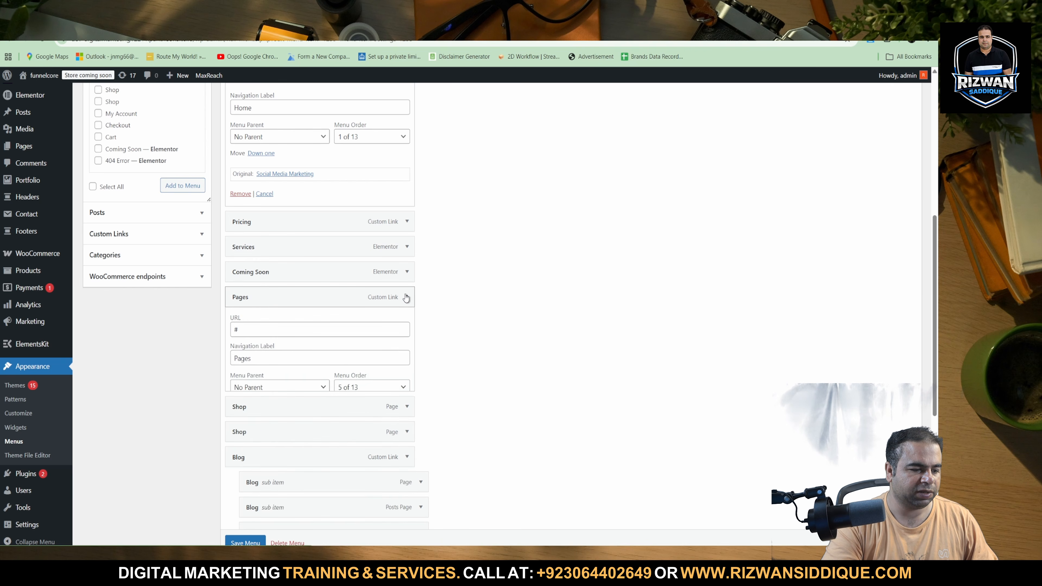
pyautogui.click(406, 296)
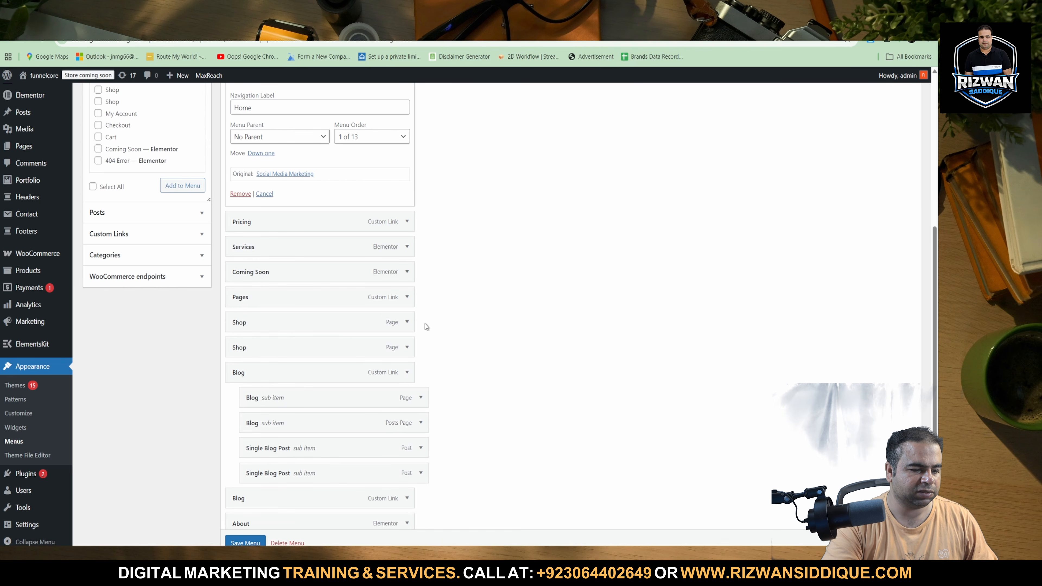
pyautogui.click(407, 322)
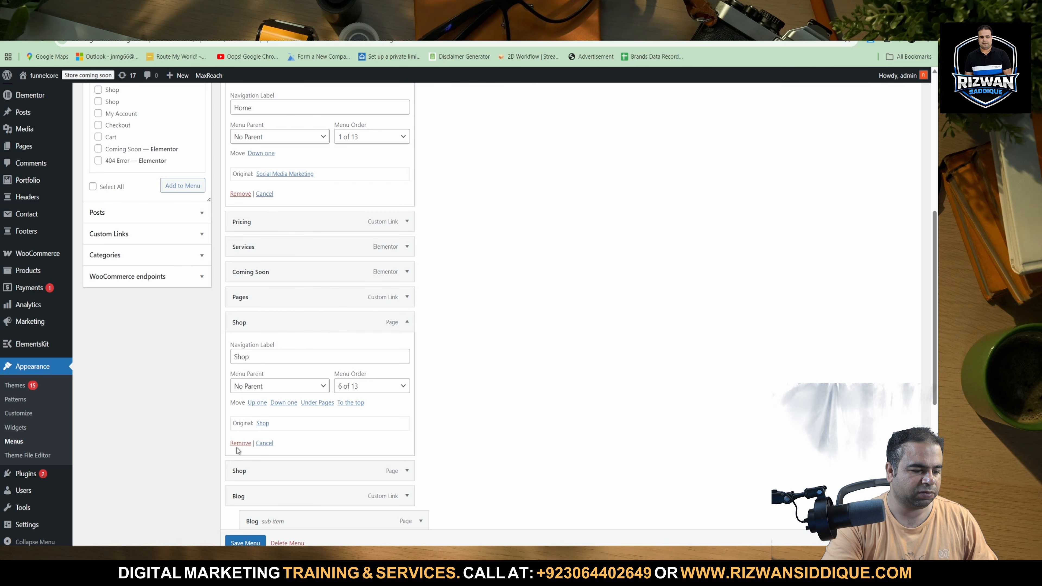
pyautogui.click(240, 442)
pyautogui.click(406, 324)
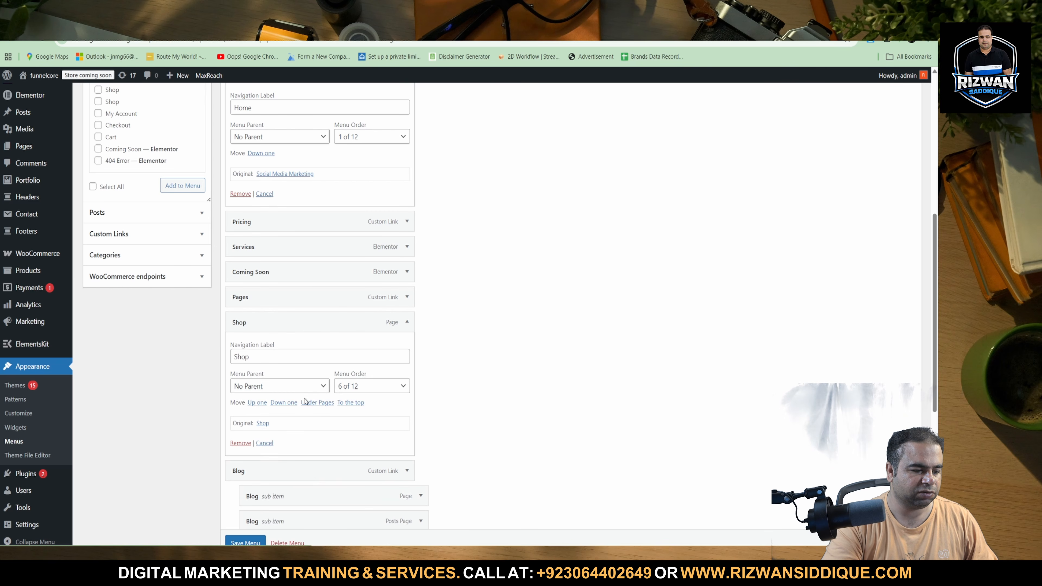
pyautogui.click(248, 444)
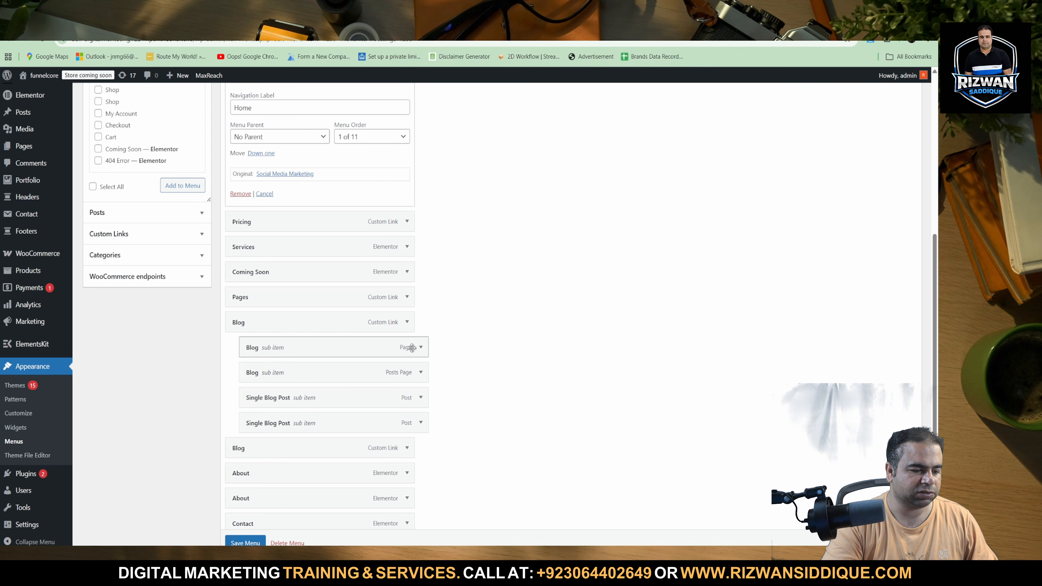
# Step: Remove the first Blog custom link below Pages and its two Blog sub-items, the Page and the Posts Page, from Main Menu
pyautogui.click(407, 327)
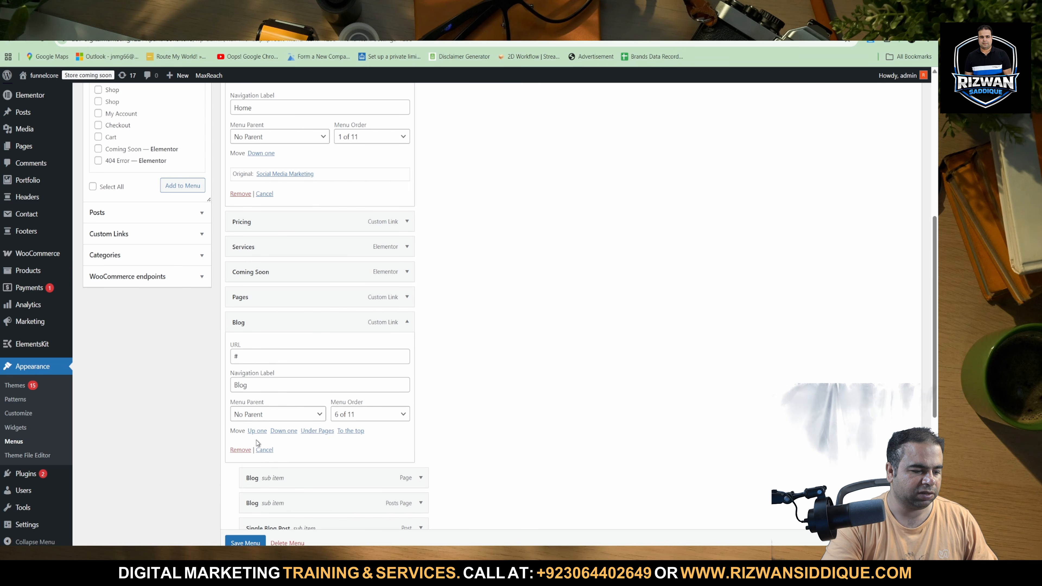
pyautogui.click(248, 442)
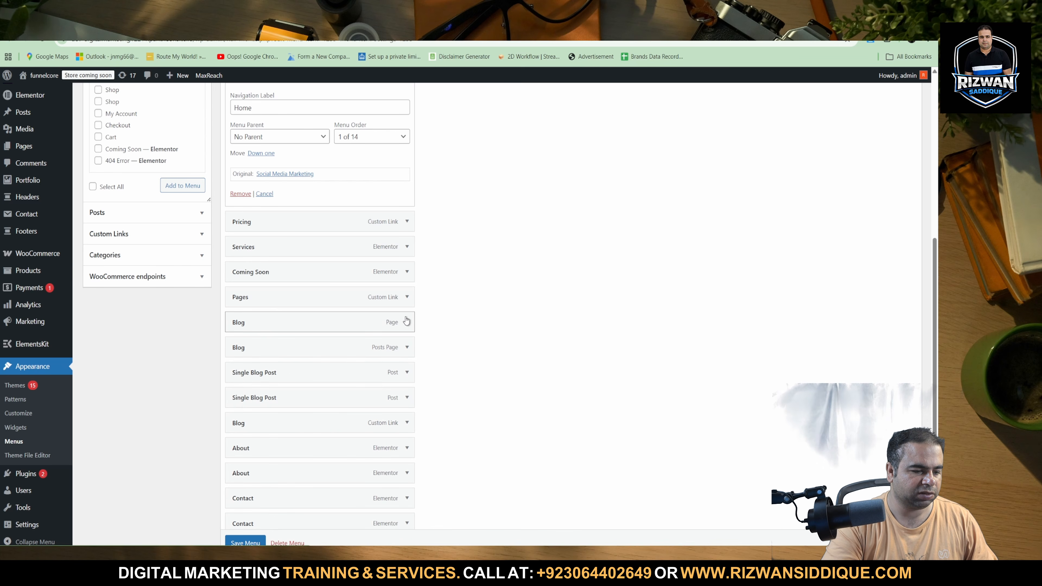
pyautogui.click(407, 322)
pyautogui.click(238, 443)
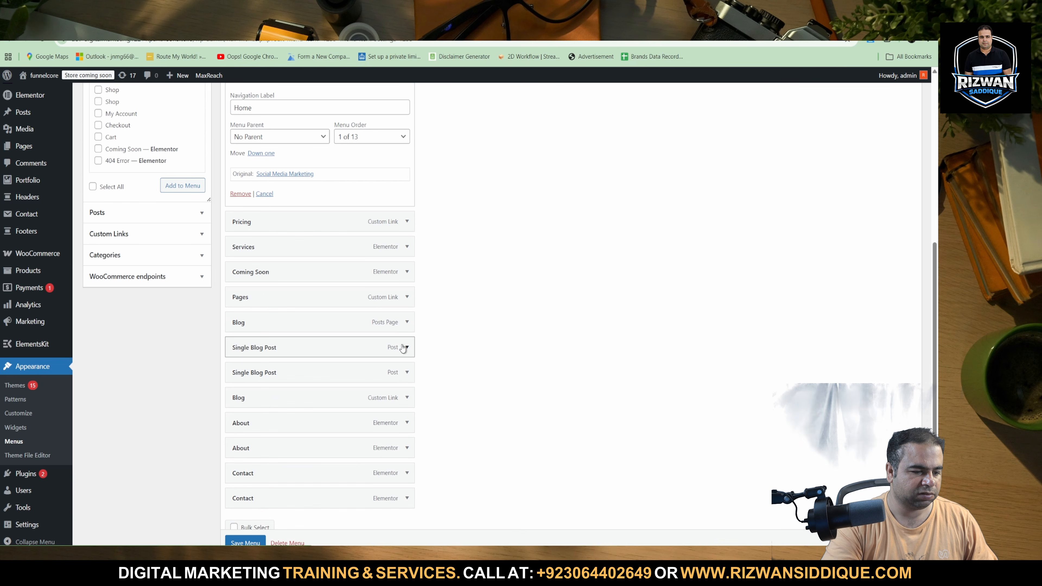
pyautogui.click(406, 322)
pyautogui.click(241, 444)
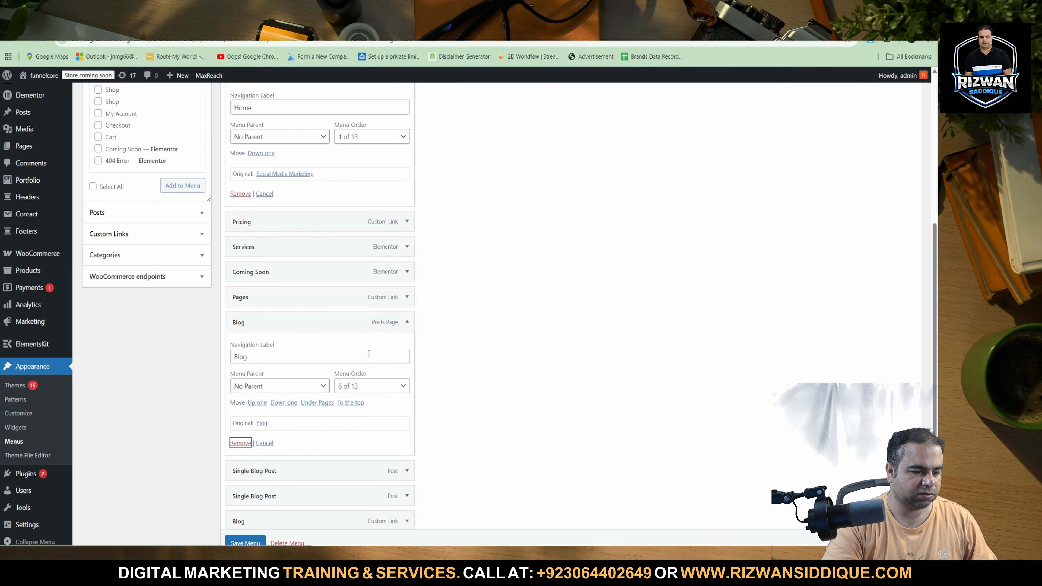
pyautogui.click(238, 442)
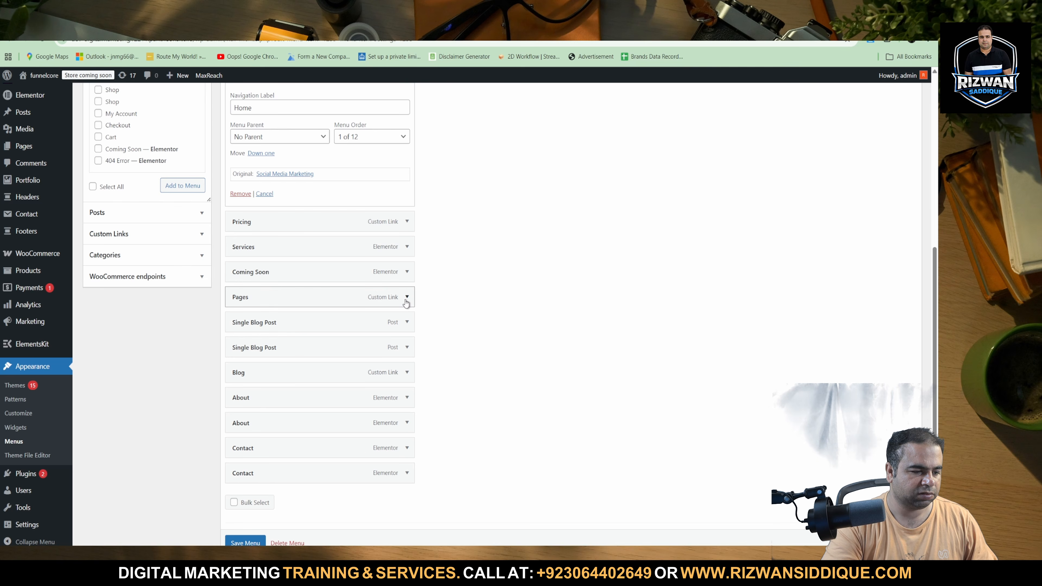
# Step: Remove both Single Blog Post items from Main Menu
pyautogui.click(407, 323)
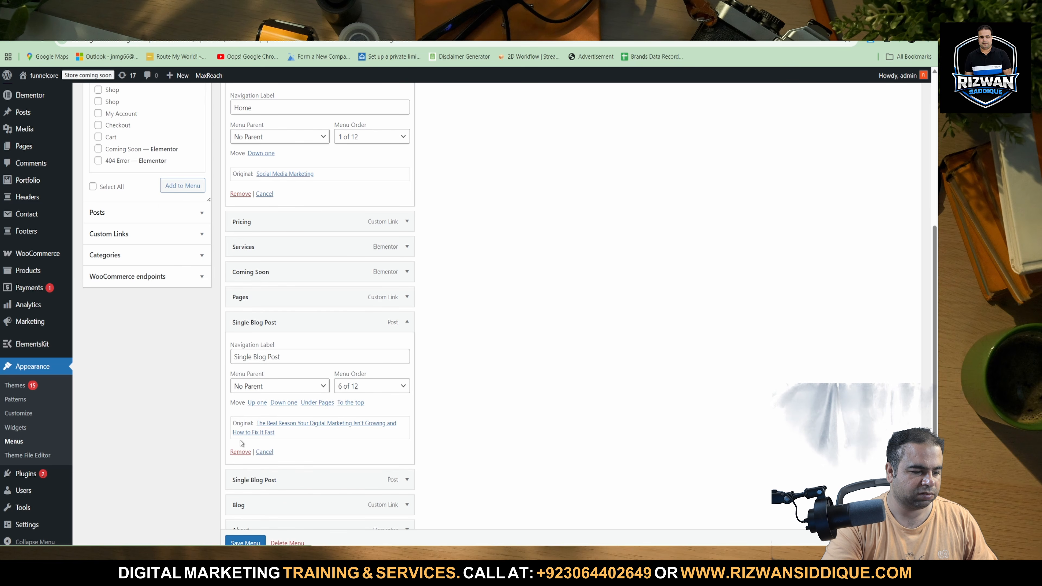
pyautogui.click(240, 451)
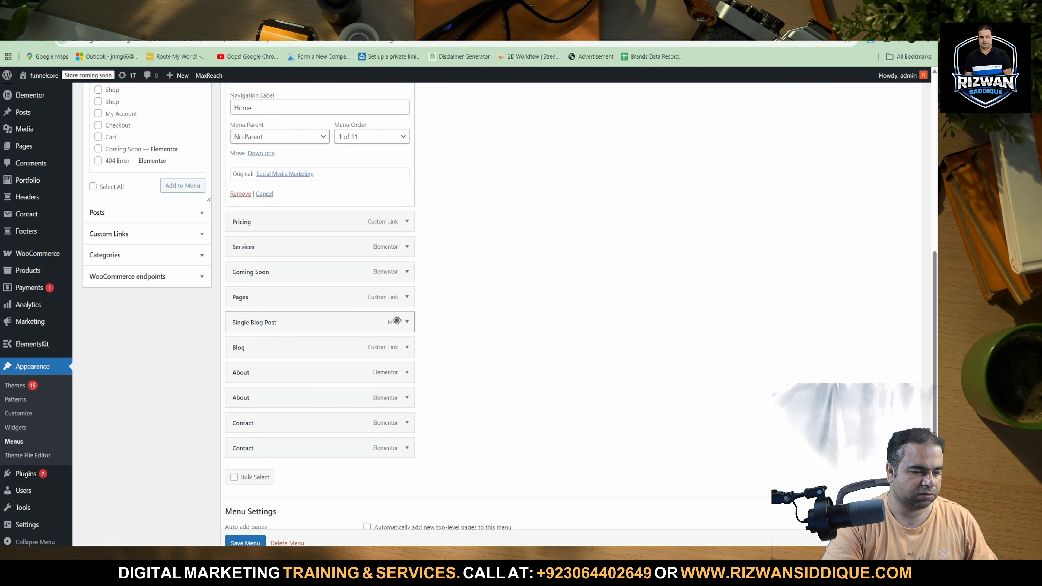
pyautogui.click(399, 321)
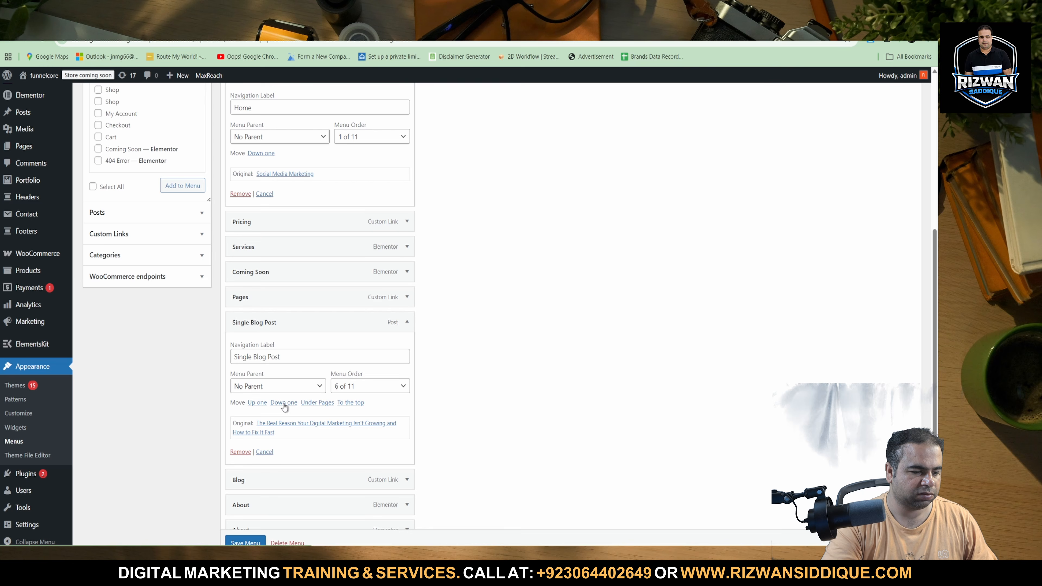
pyautogui.click(240, 452)
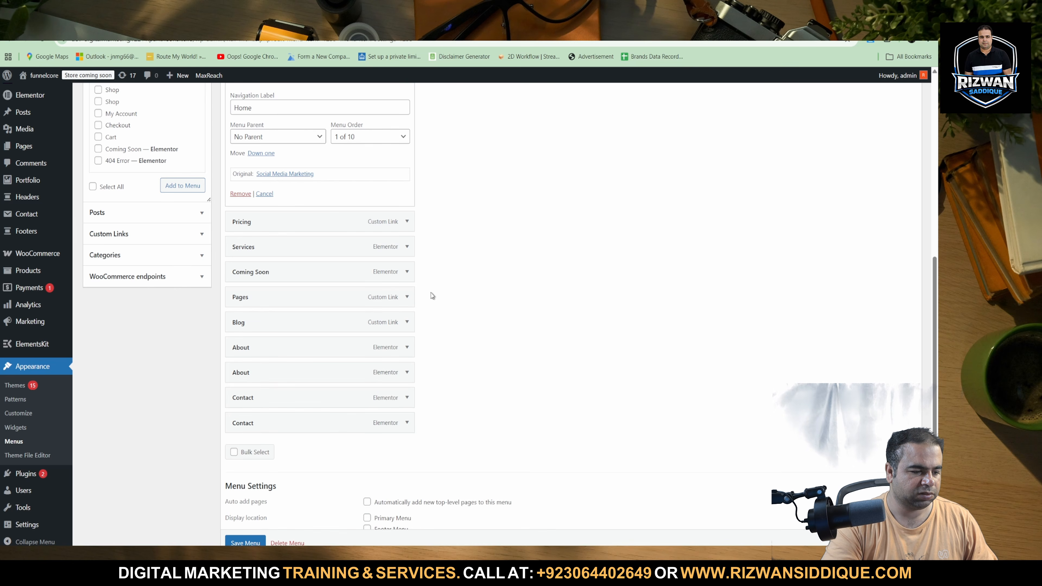
# Step: Remove the duplicate About item and the duplicate Contact item from Main Menu
pyautogui.click(407, 347)
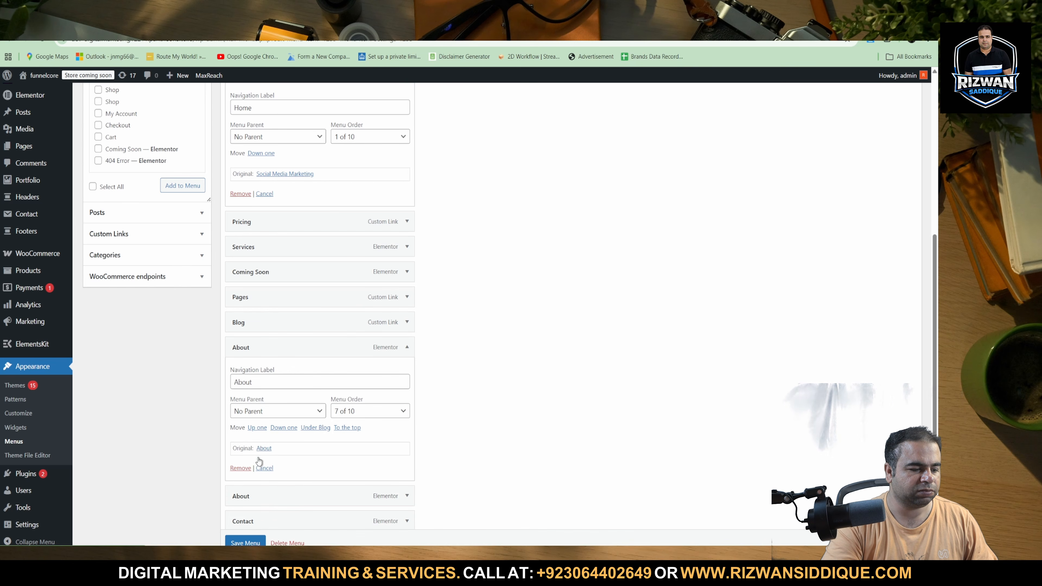
pyautogui.click(241, 468)
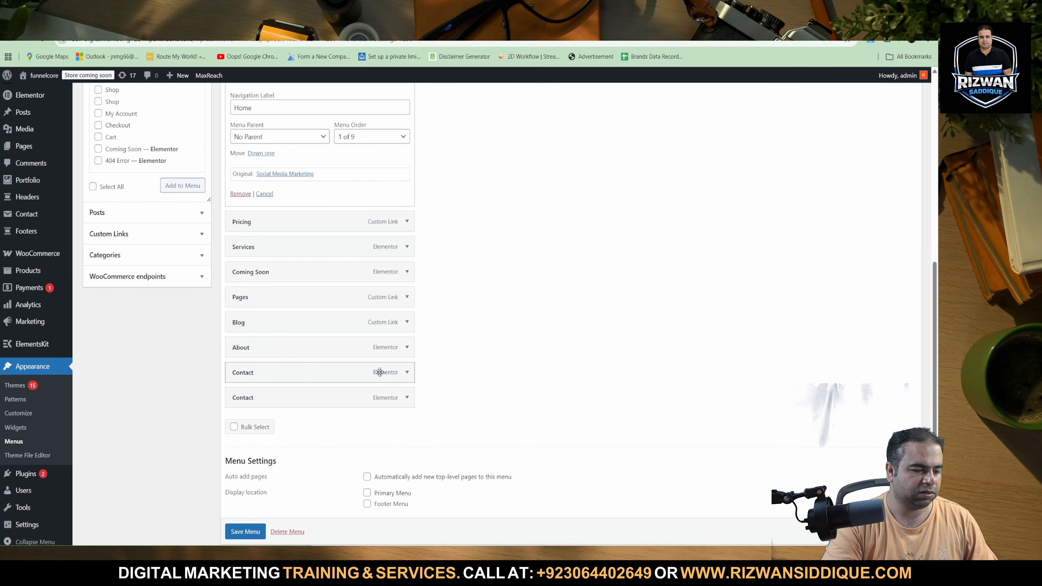
pyautogui.click(407, 372)
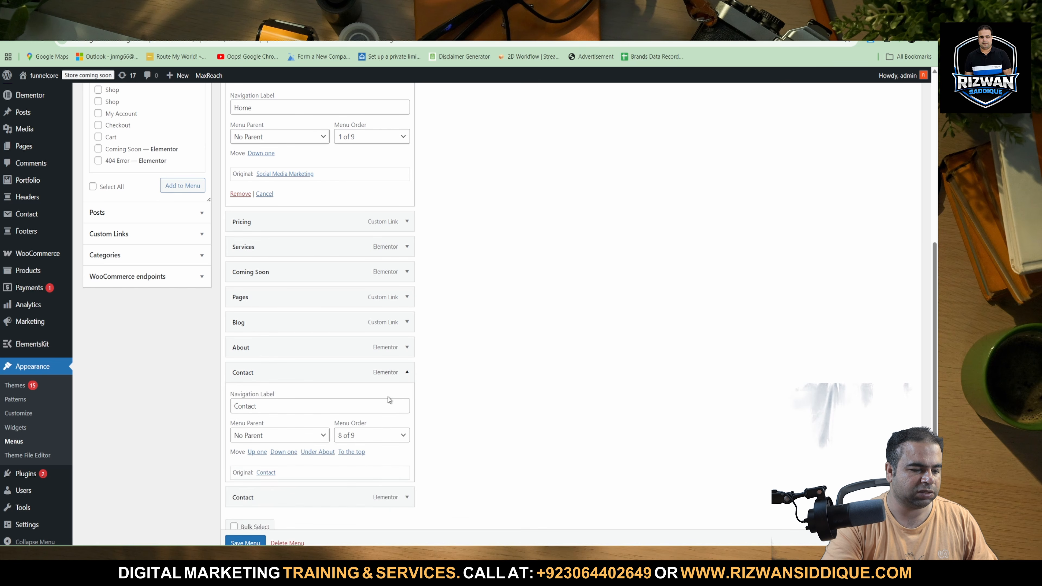
pyautogui.click(240, 493)
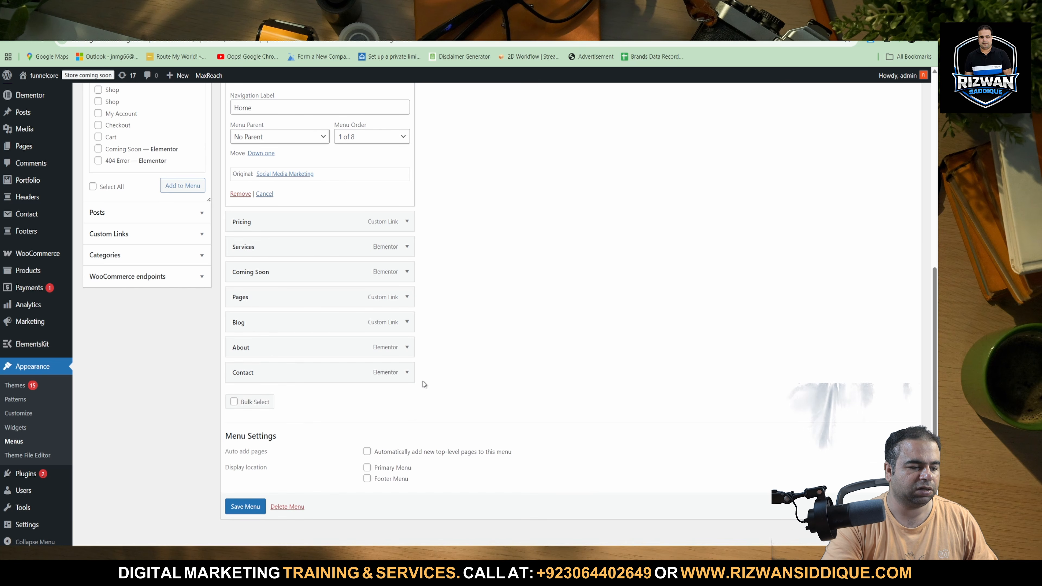
# Step: Remove the remaining Coming Soon item from Main Menu and save the menu
pyautogui.scroll(5, 423, 329)
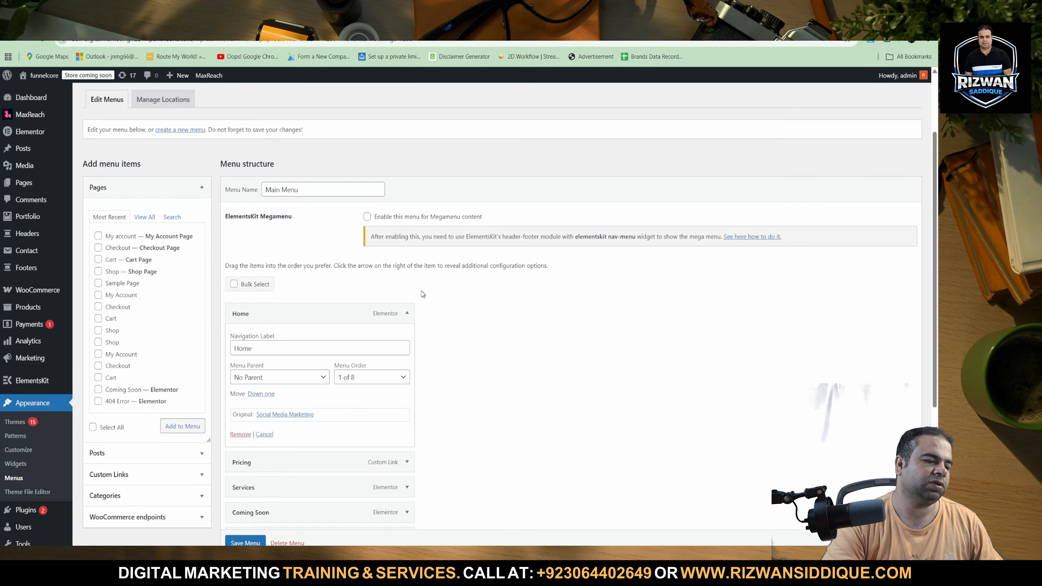
pyautogui.scroll(-5, 348, 328)
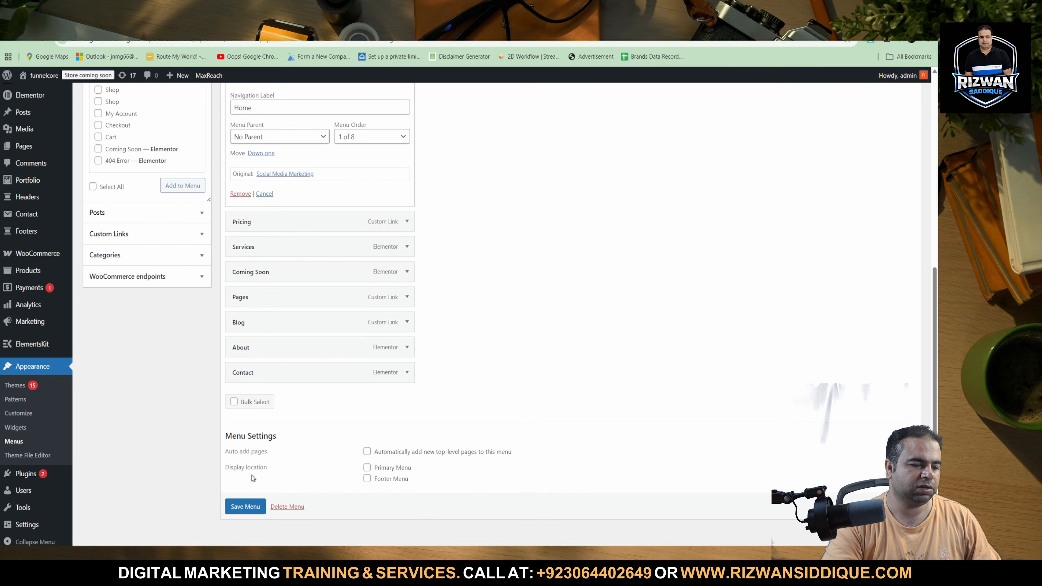
pyautogui.click(412, 278)
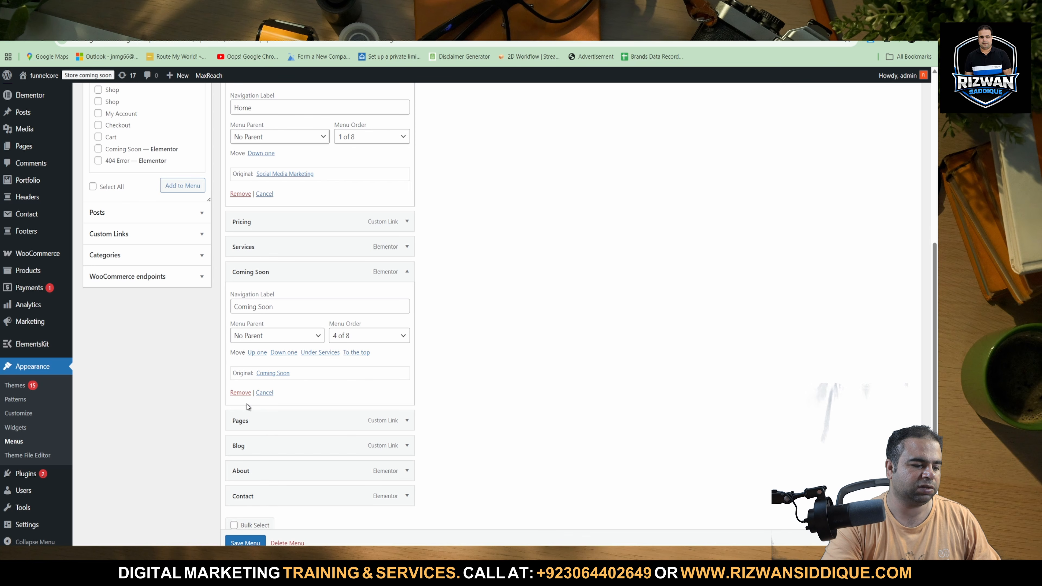
pyautogui.click(240, 392)
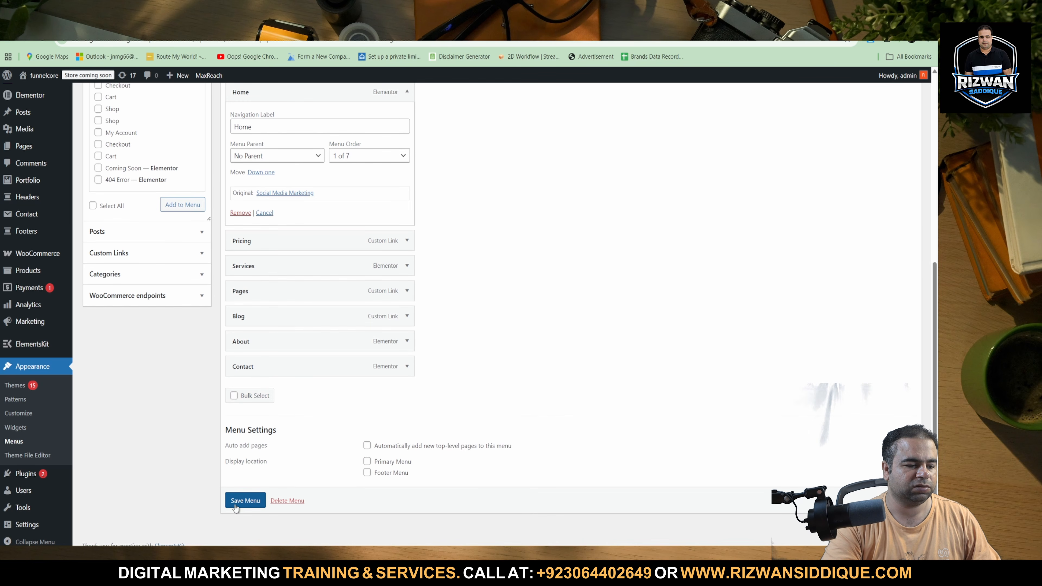
pyautogui.click(248, 508)
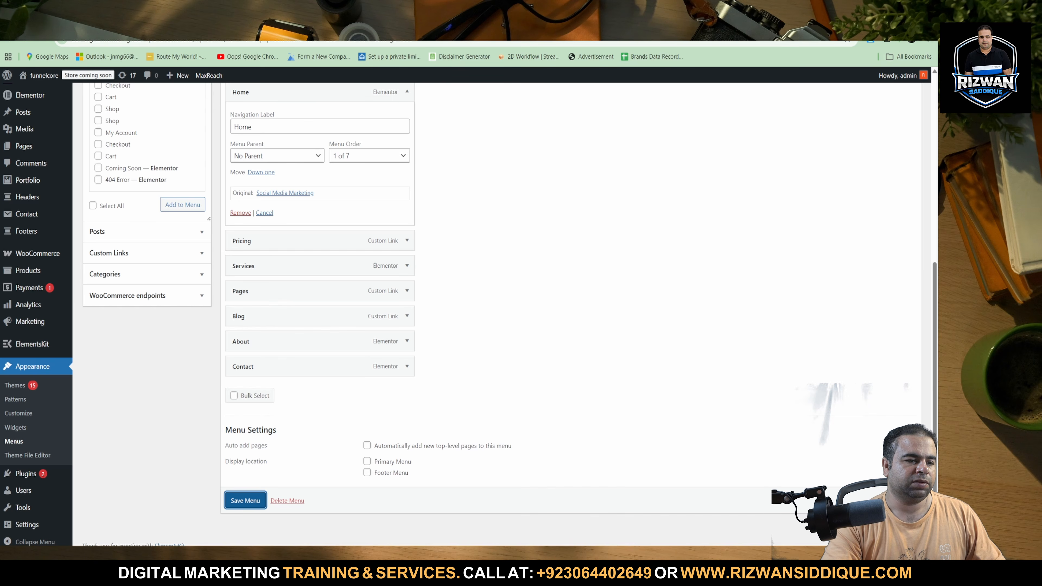
# Step: Reload the live site's front page to check the header navigation and follow its Home link
pyautogui.click(345, 21)
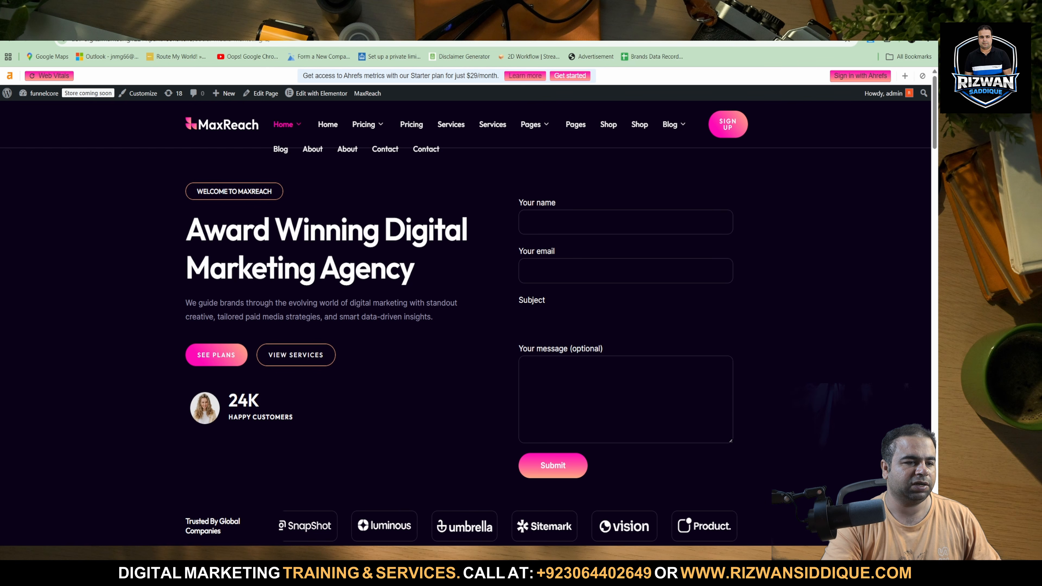
pyautogui.press('F5')
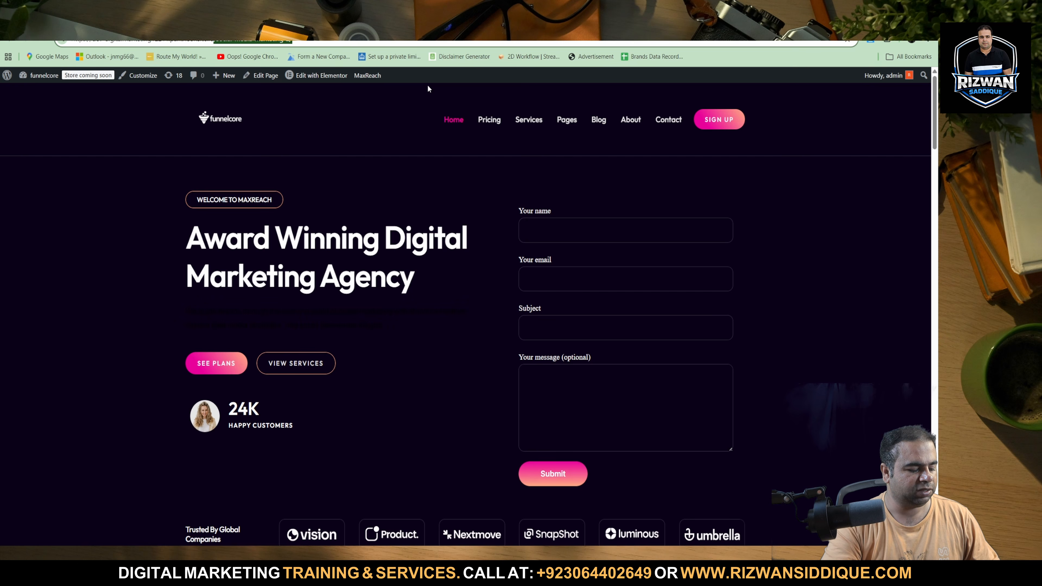
pyautogui.scroll(-1, 427, 84)
pyautogui.scroll(1, 439, 134)
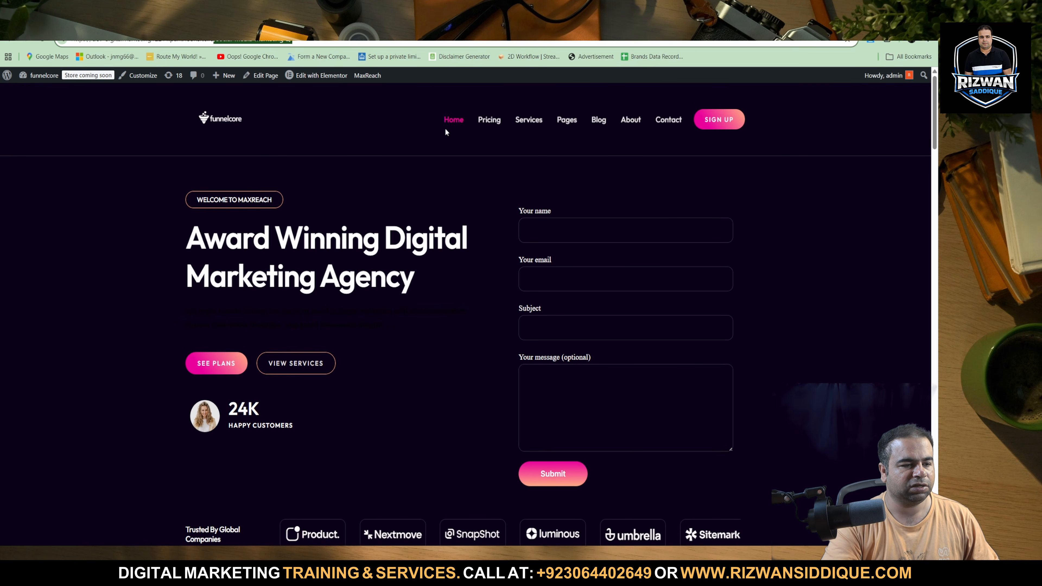
pyautogui.click(460, 118)
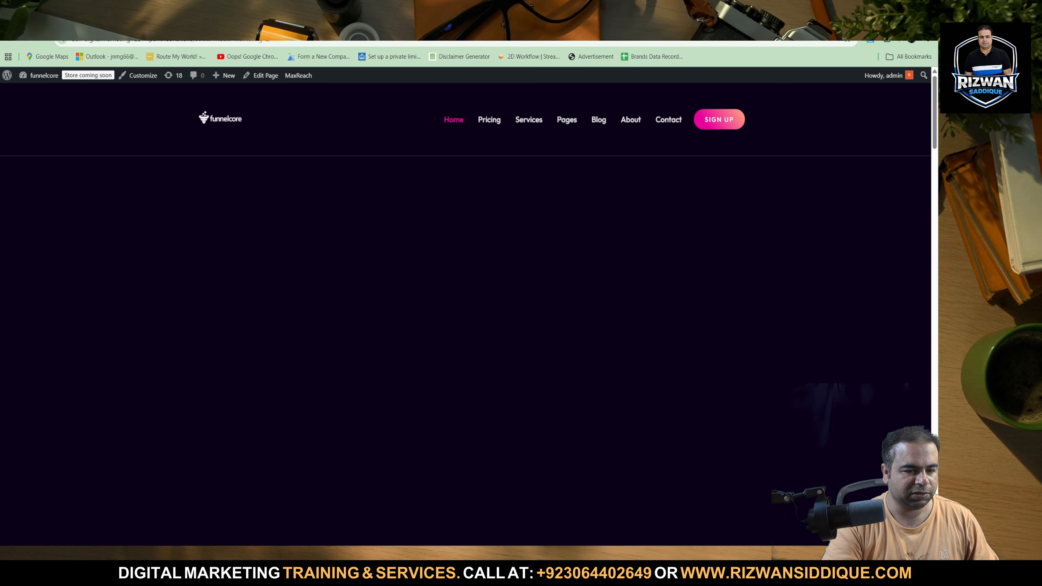
pyautogui.moveTo(397, 43)
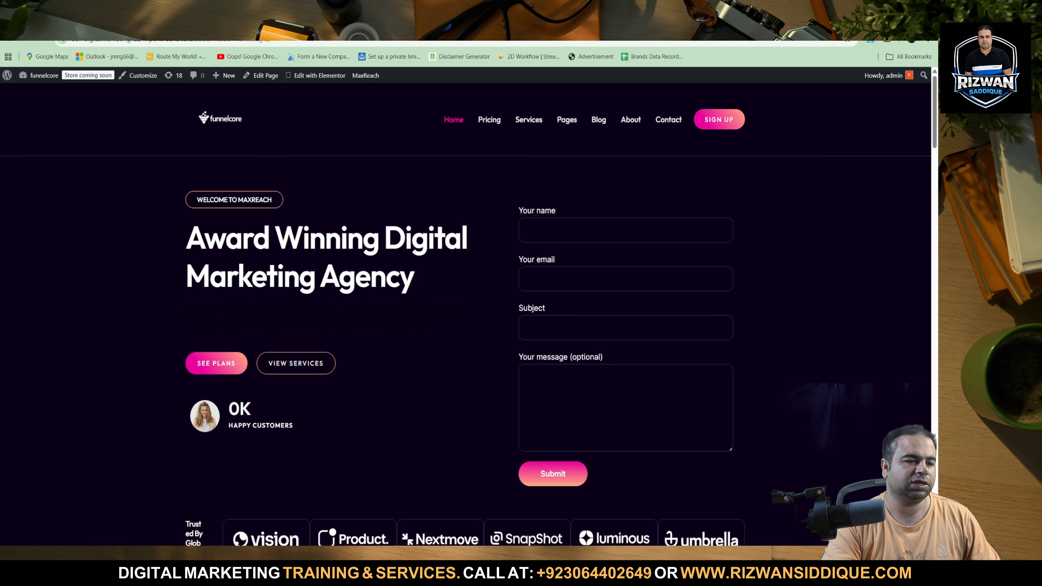
# Step: In the site's Reading settings, set the static homepage to the last Social Media Marketing page and save the changes
pyautogui.click(287, 35)
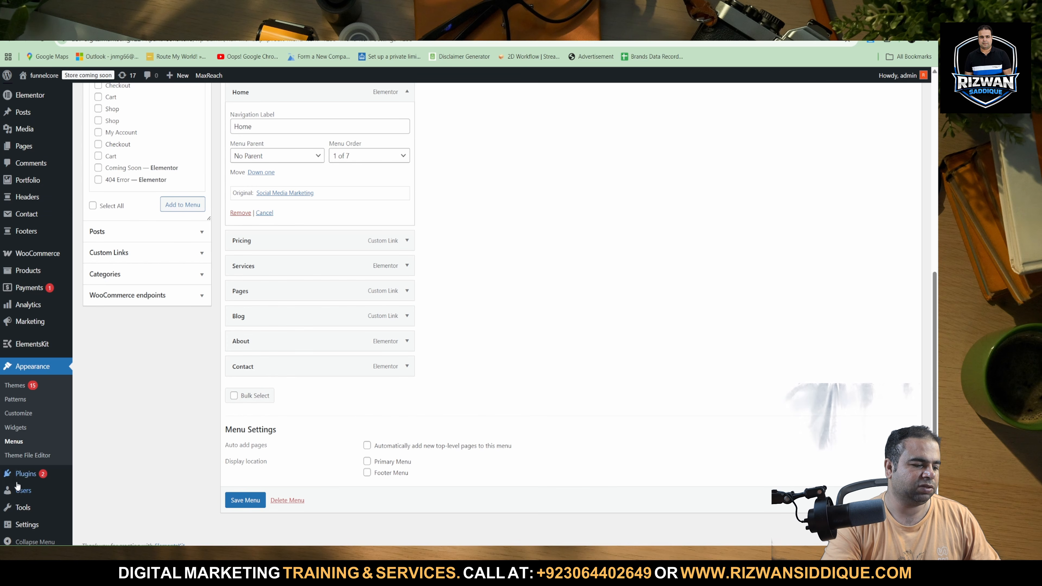
pyautogui.moveTo(20, 524)
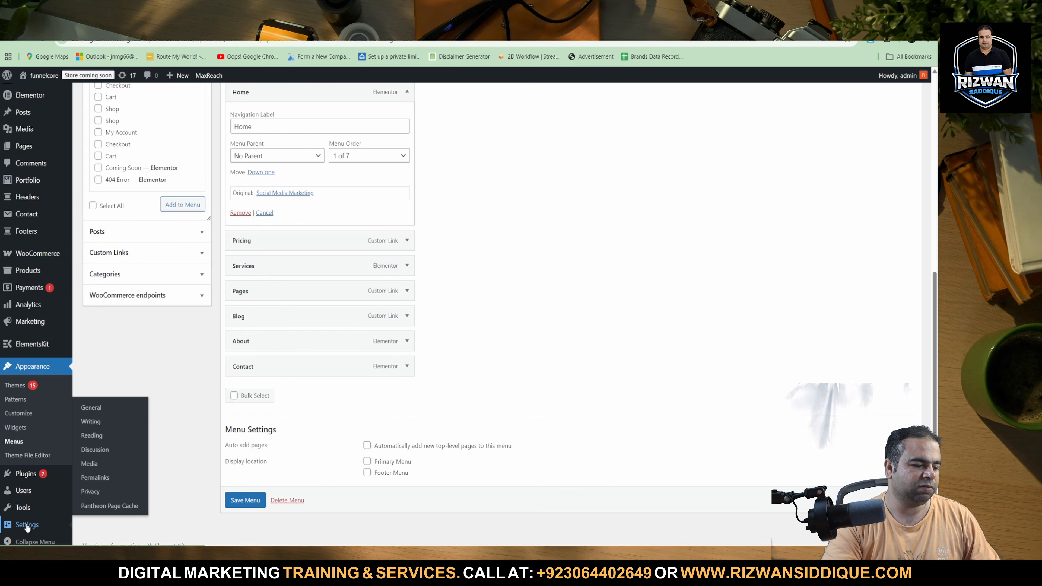
pyautogui.click(112, 438)
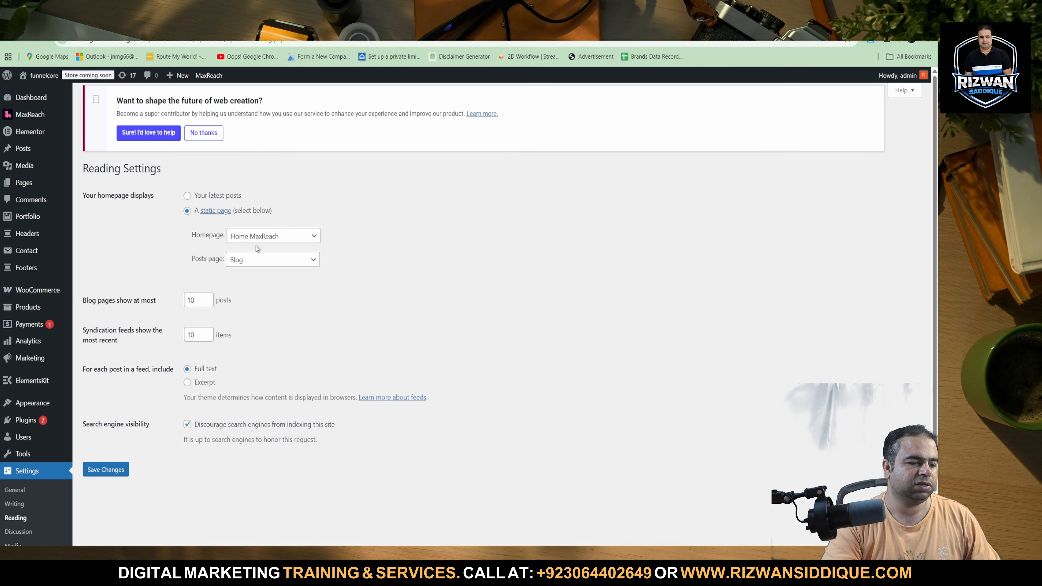
pyautogui.click(257, 237)
pyautogui.scroll(-5, 287, 328)
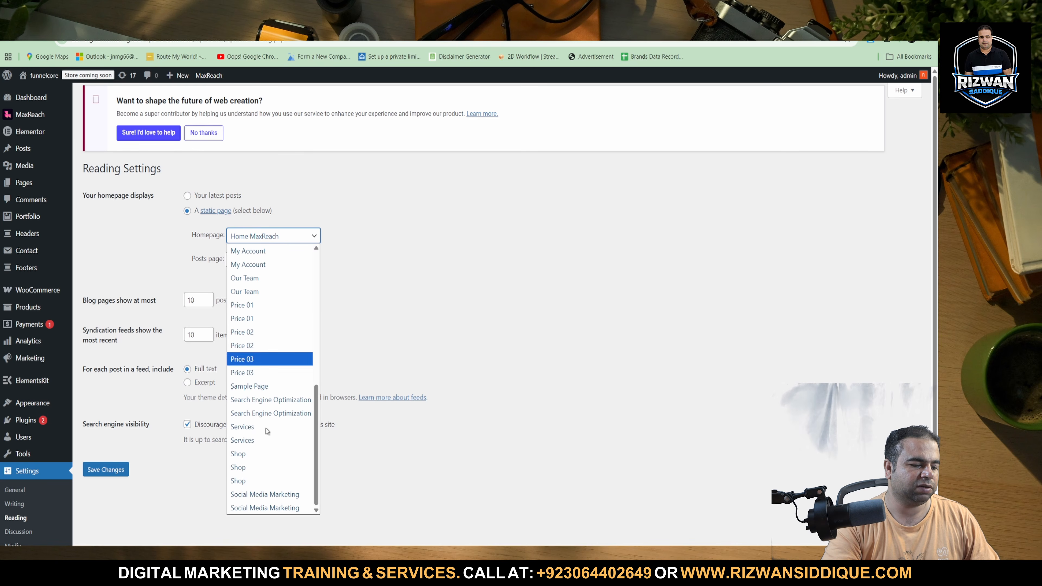
pyautogui.click(283, 508)
pyautogui.click(268, 237)
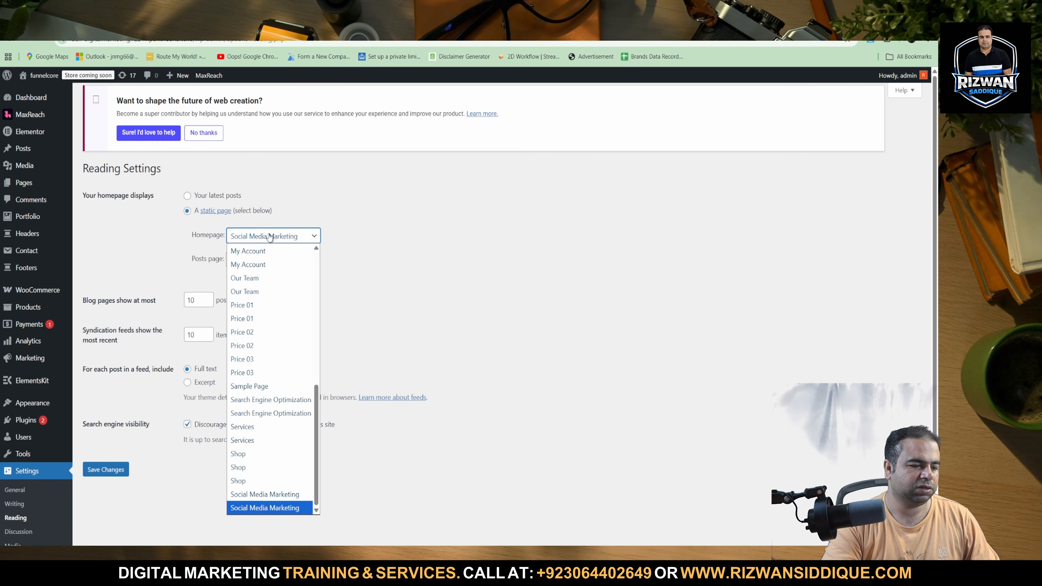
pyautogui.click(269, 237)
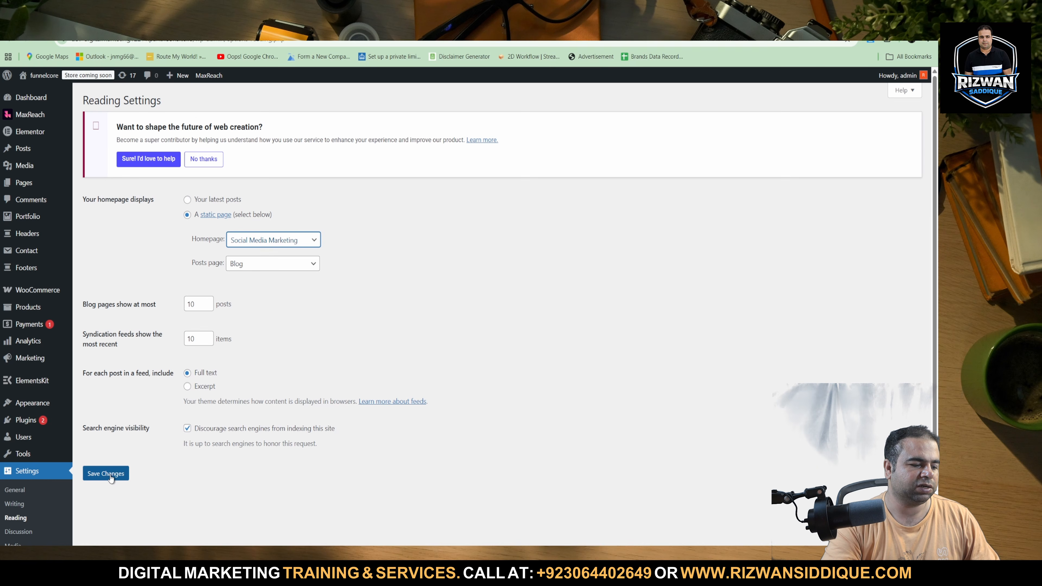
pyautogui.click(114, 474)
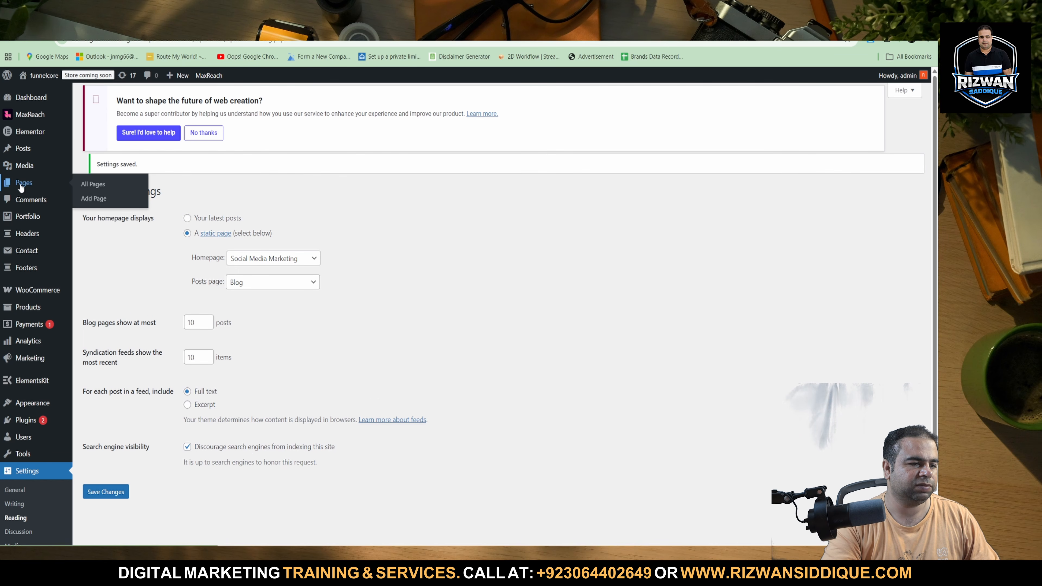
# Step: Quick-edit the Social Media Marketing page marked as Front Page in the pages list and set its title to Home
pyautogui.click(22, 188)
pyautogui.scroll(-8, 131, 424)
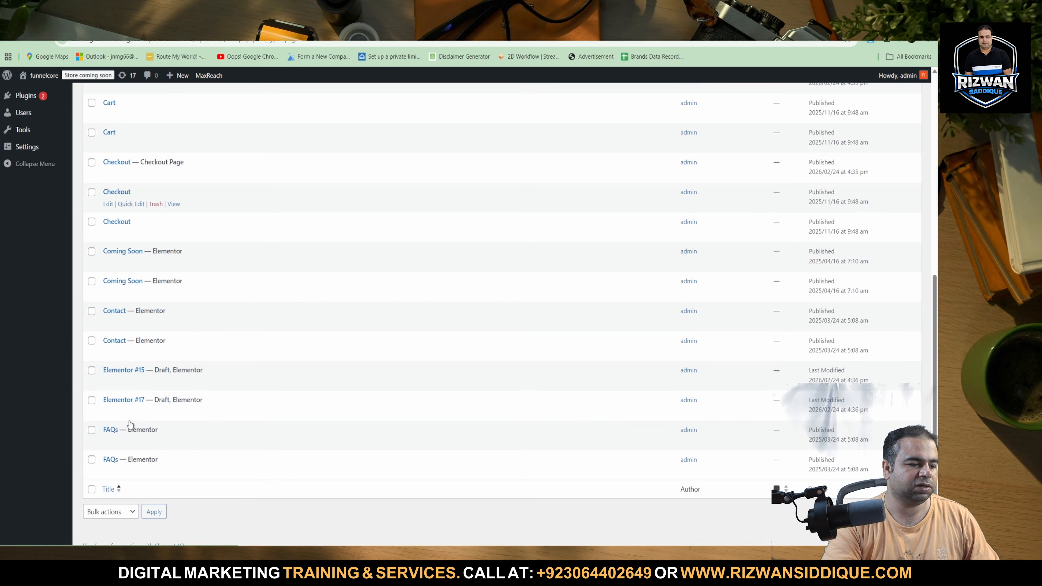
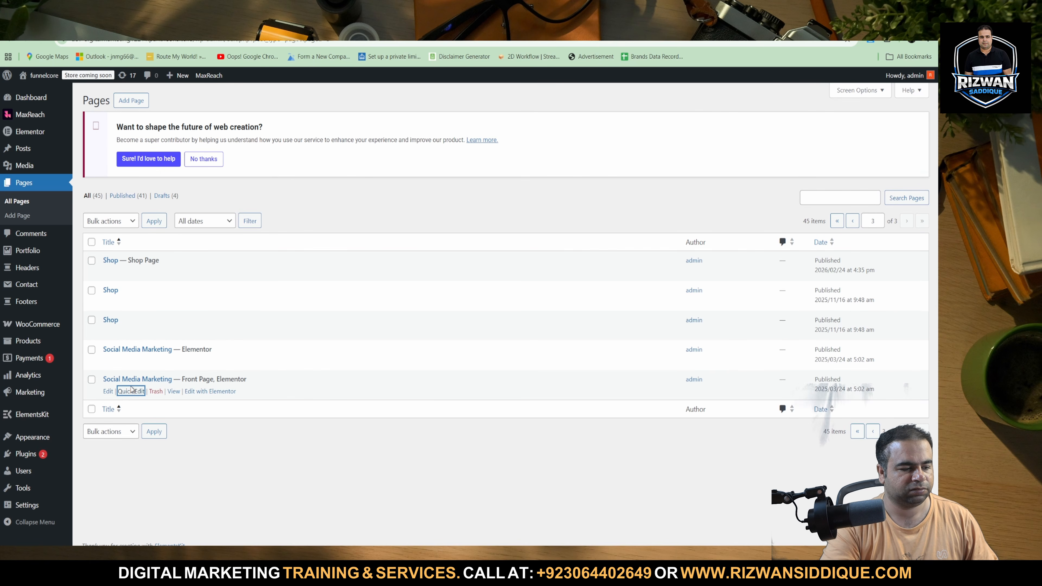
pyautogui.click(130, 393)
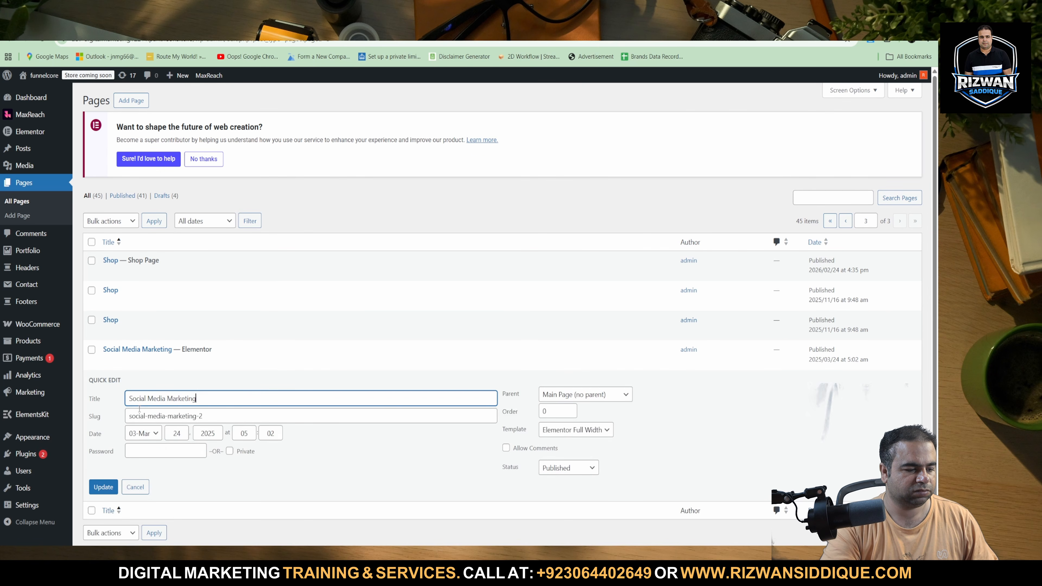
pyautogui.tripleClick(161, 398)
pyautogui.moveTo(2, 413)
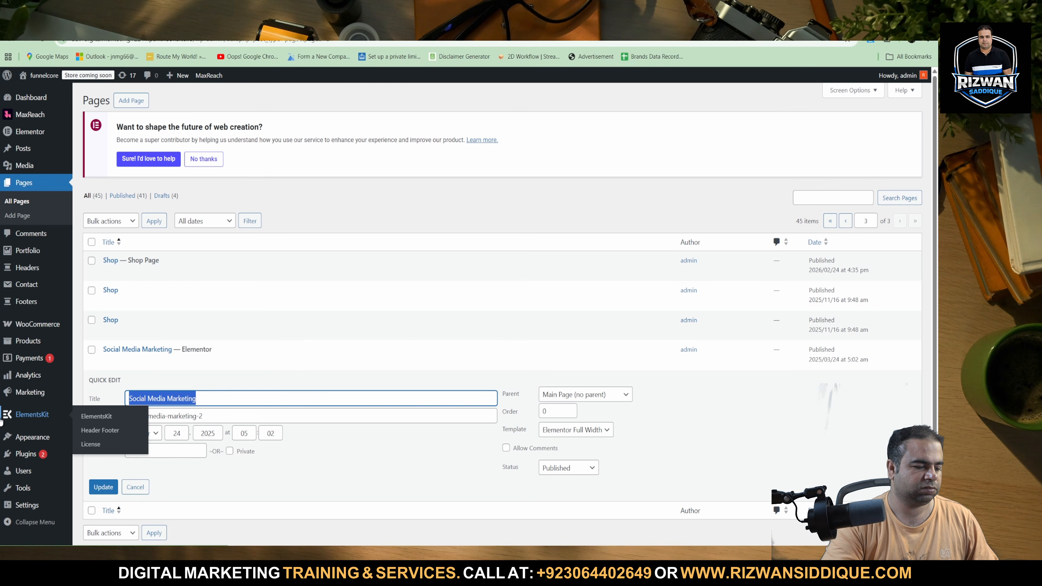
pyautogui.write('H')
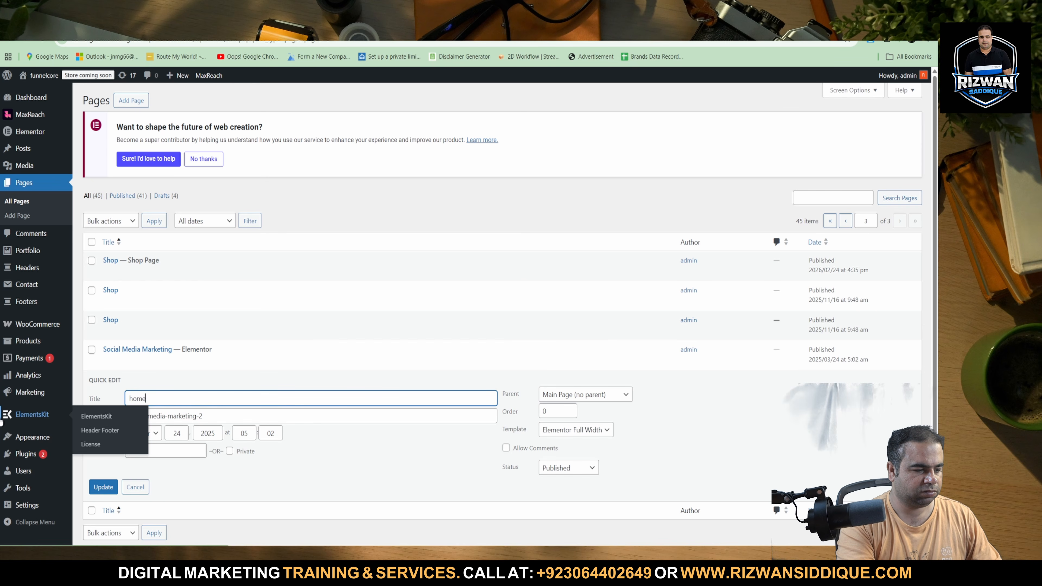
pyautogui.press('BackSpace')
pyautogui.press('BackSpace')
pyautogui.press('BackSpace')
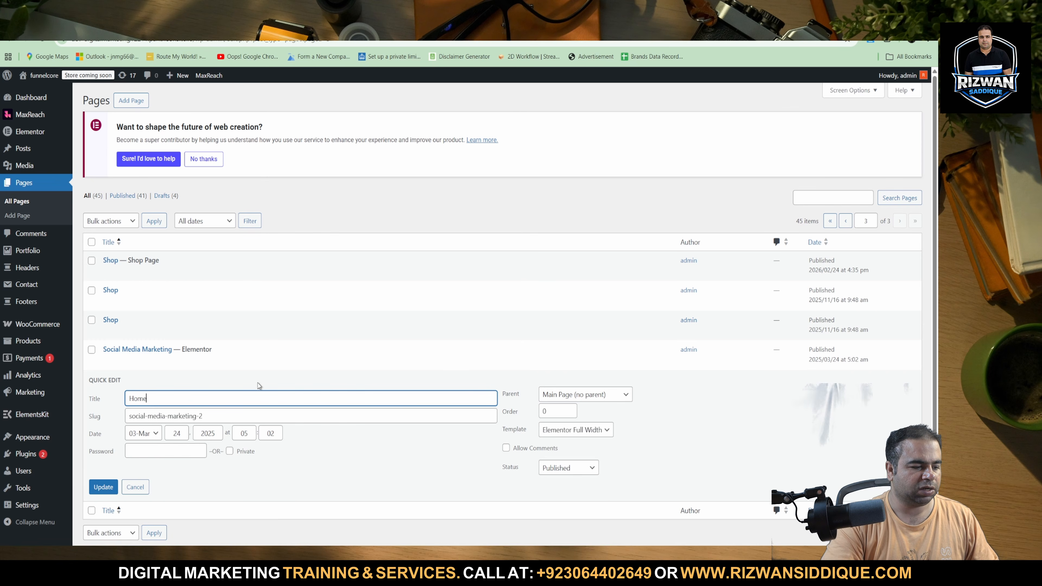
# Step: Set the front page's slug to Home and update the page
pyautogui.tripleClick(202, 417)
pyautogui.write('Home')
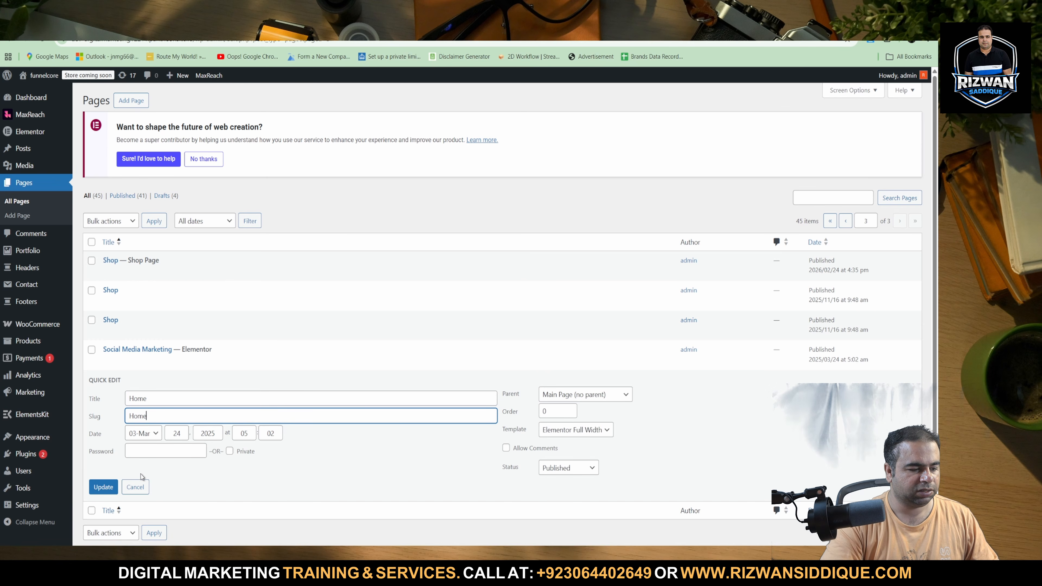
pyautogui.click(103, 486)
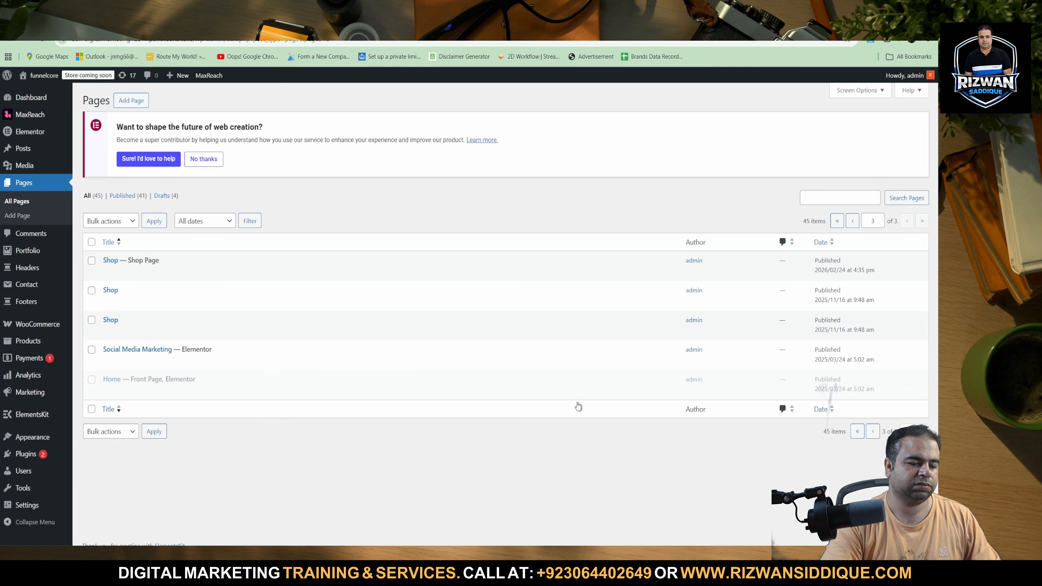
# Step: On the live home page, highlight the hero paragraph under "Award Winning Digital Marketing Agency" to examine its text colour
pyautogui.click(471, 22)
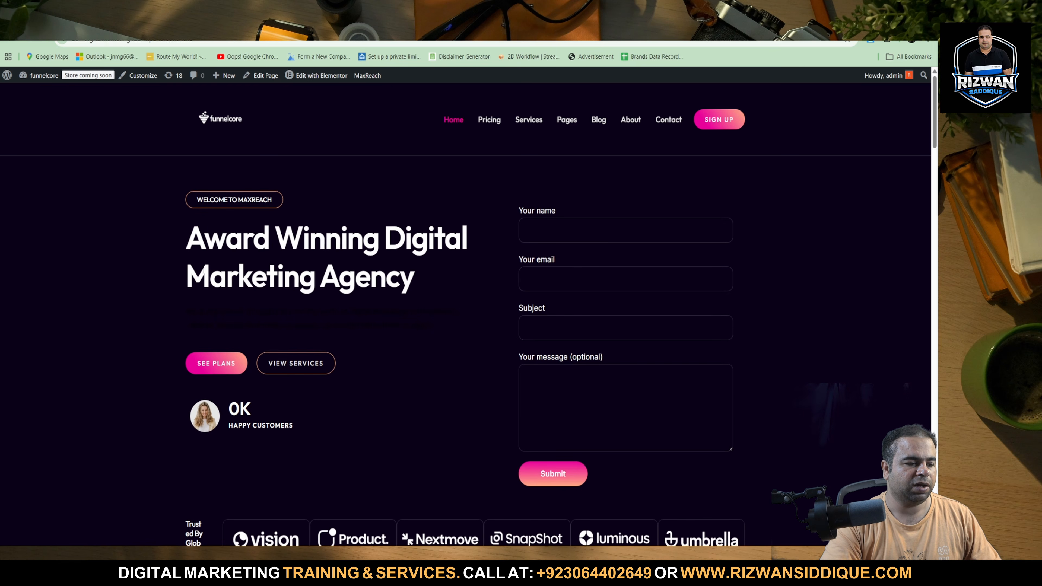
pyautogui.moveTo(182, 170); pyautogui.dragTo(619, 173)
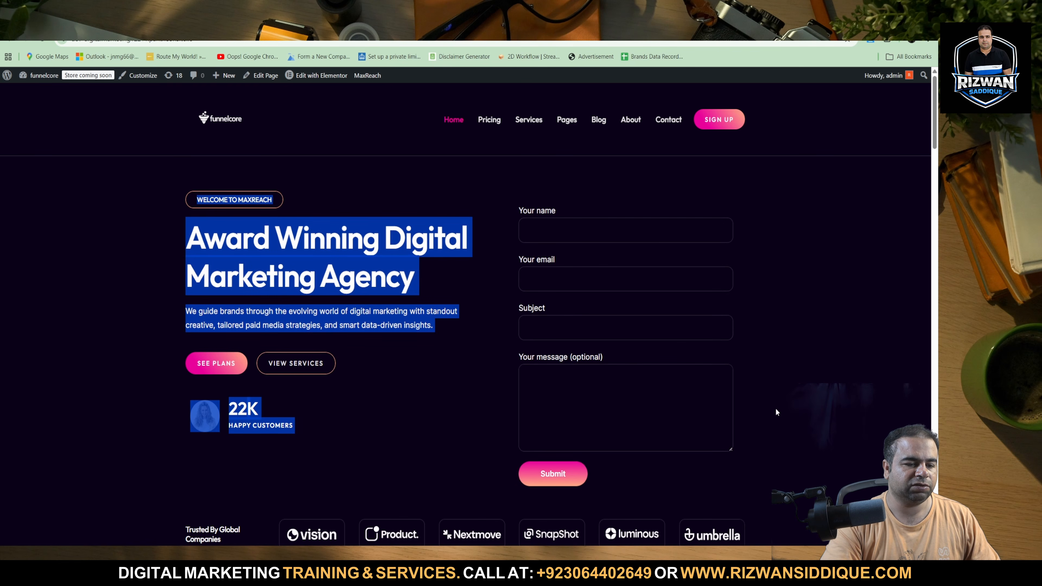
pyautogui.click(198, 465)
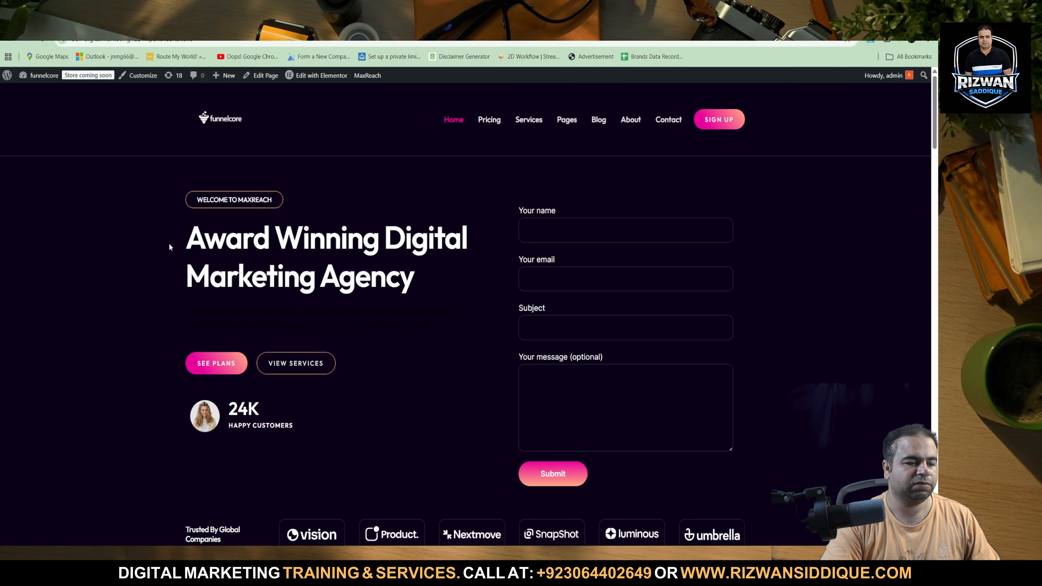
pyautogui.tripleClick(227, 309)
pyautogui.click(274, 311)
pyautogui.tripleClick(255, 324)
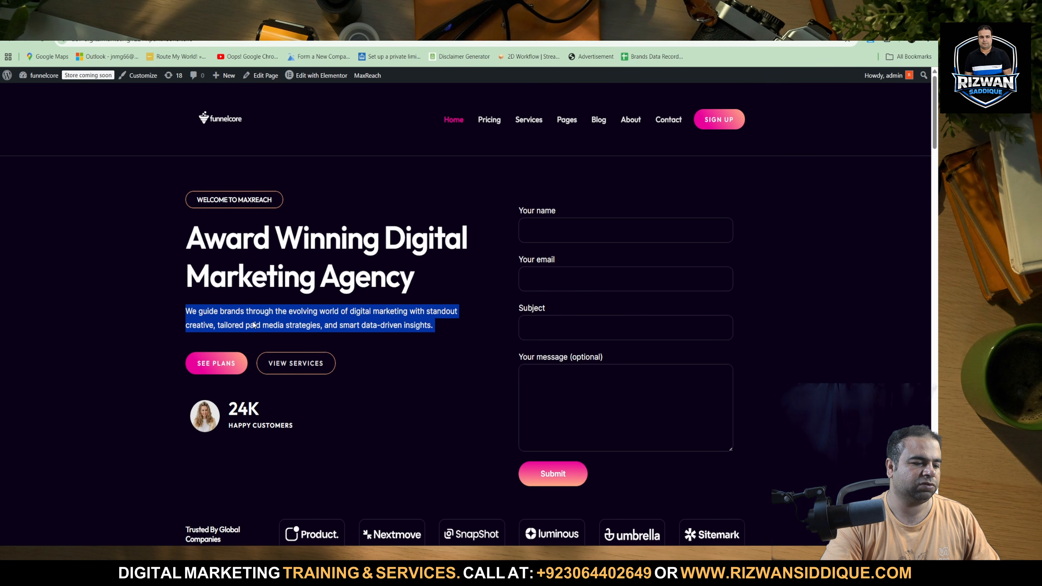
pyautogui.click(254, 324)
pyautogui.tripleClick(245, 324)
pyautogui.click(282, 335)
pyautogui.doubleClick(311, 318)
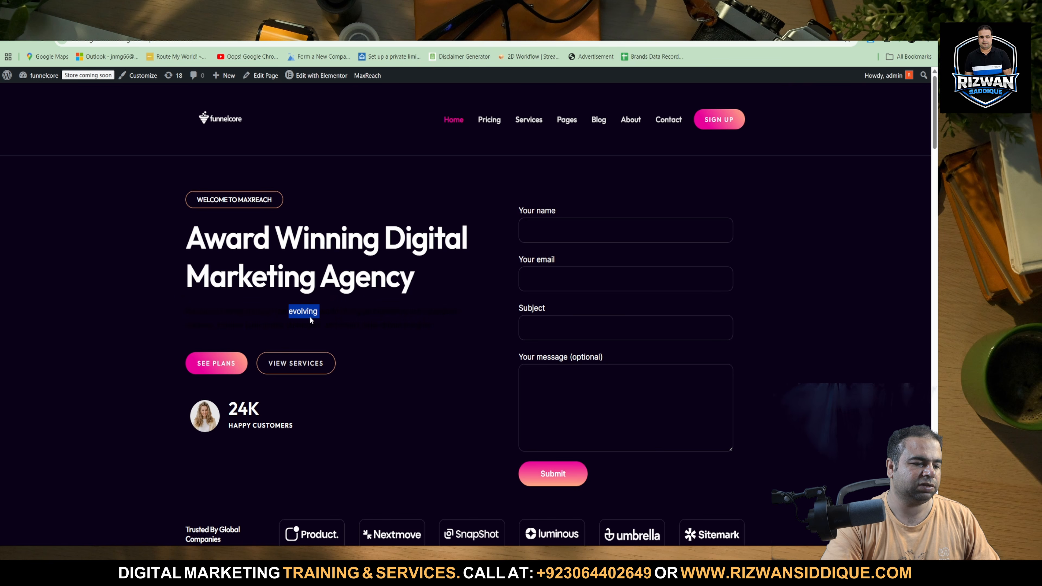
pyautogui.tripleClick(310, 320)
pyautogui.click(230, 325)
pyautogui.moveTo(186, 302); pyautogui.dragTo(342, 311)
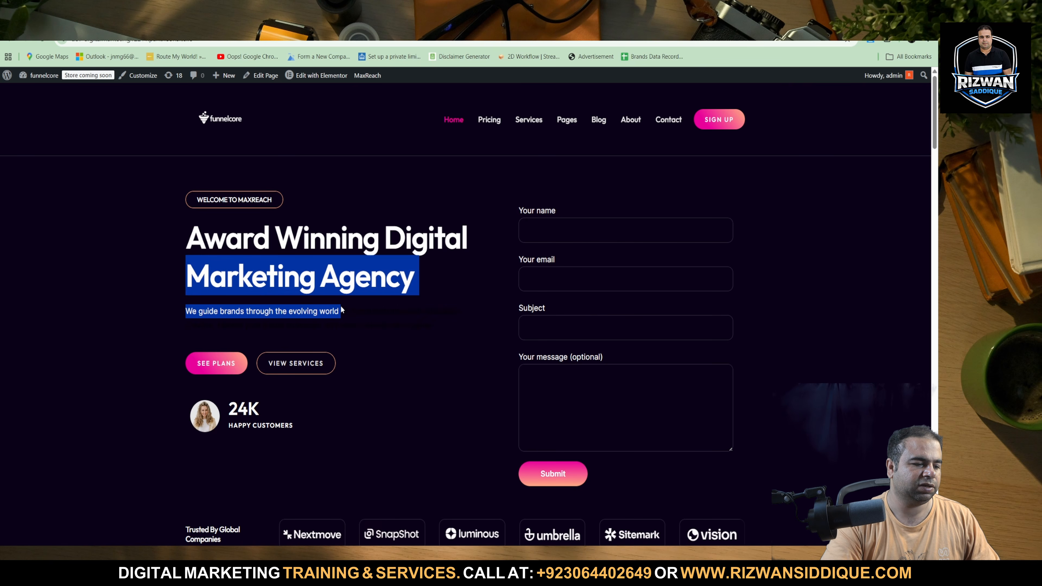
pyautogui.tripleClick(342, 310)
pyautogui.tripleClick(287, 324)
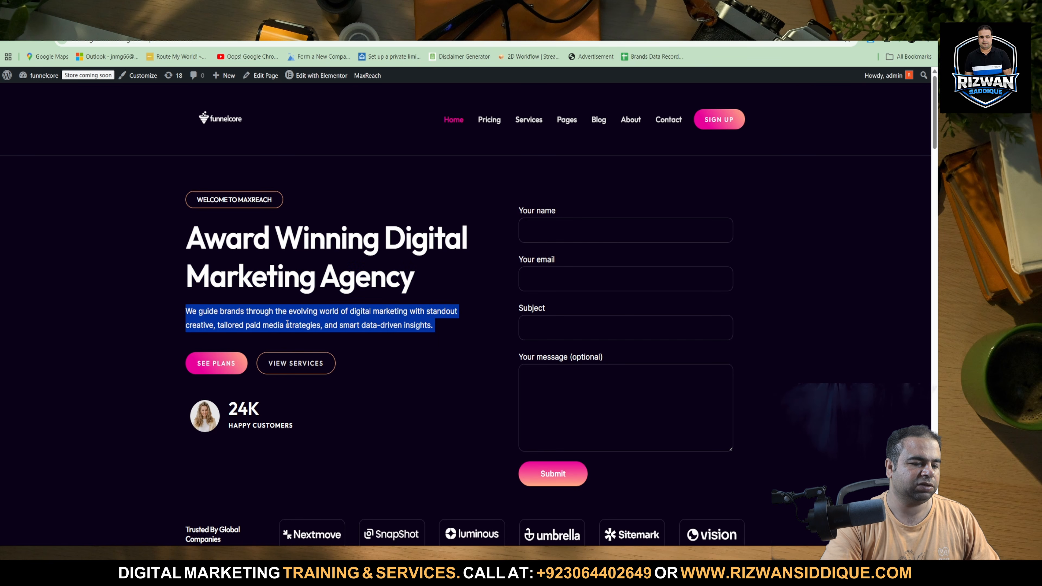
# Step: Return to the WordPress admin and open the MaxReach Kit's Elementor site settings
pyautogui.hotkey('ctrl', 'shift', 'Tab')
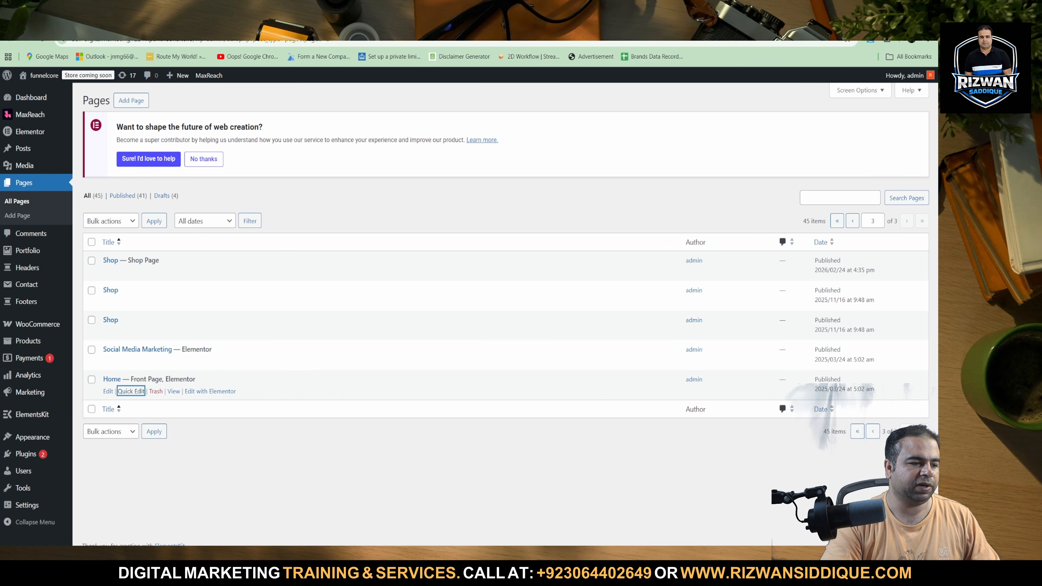
pyautogui.moveTo(43, 132)
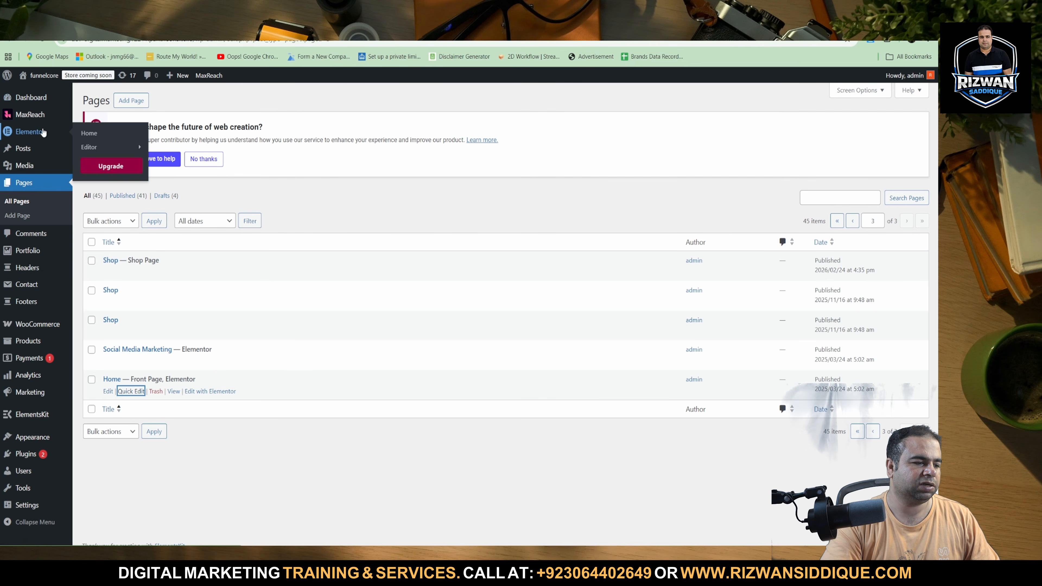
pyautogui.moveTo(92, 101)
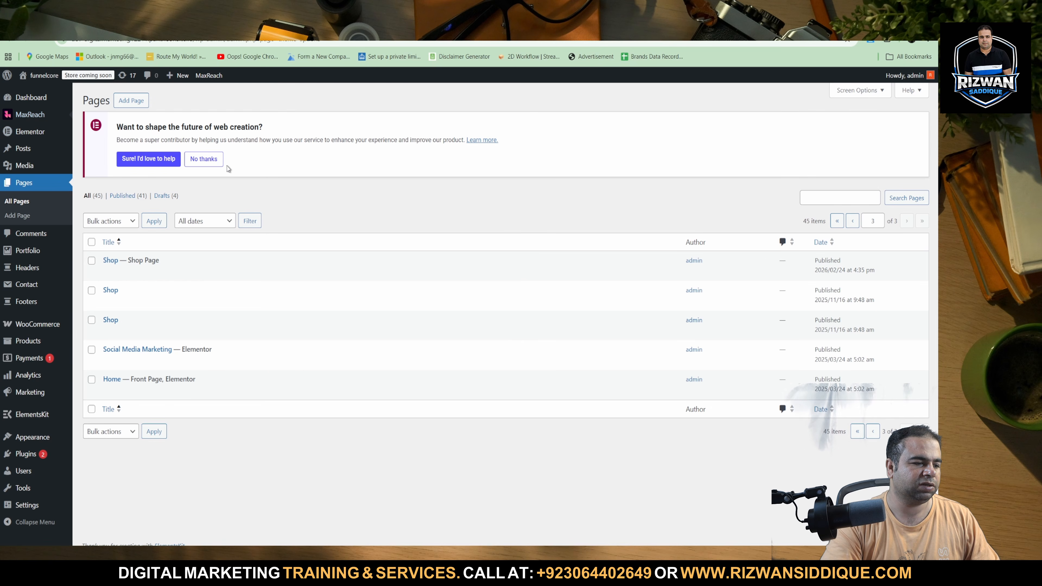
pyautogui.click(104, 221)
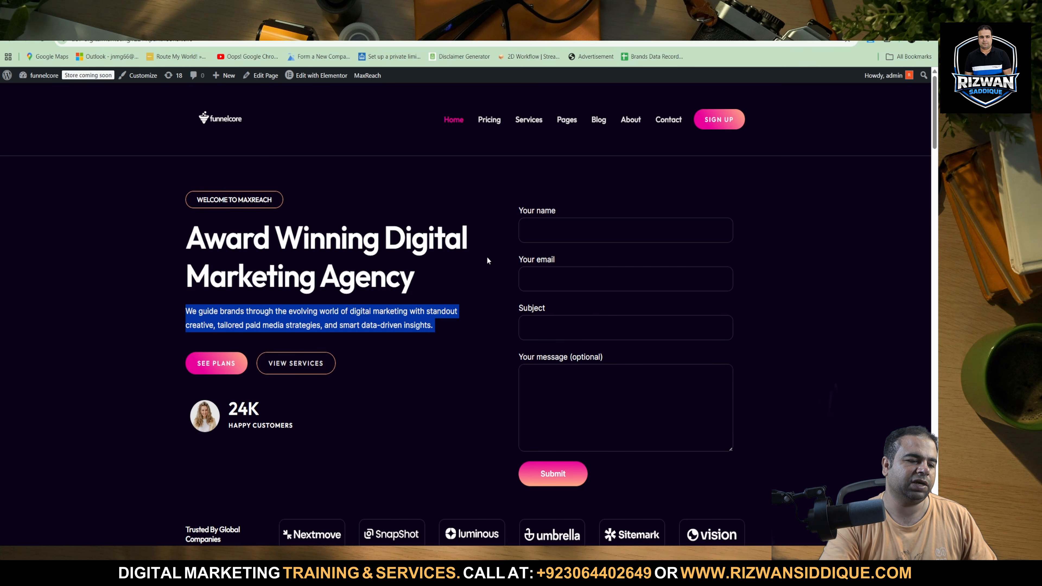
# Step: Examine the paragraph text colour in the live home page's hero, "Propelling Your Brand" and service card sections
pyautogui.click(399, 309)
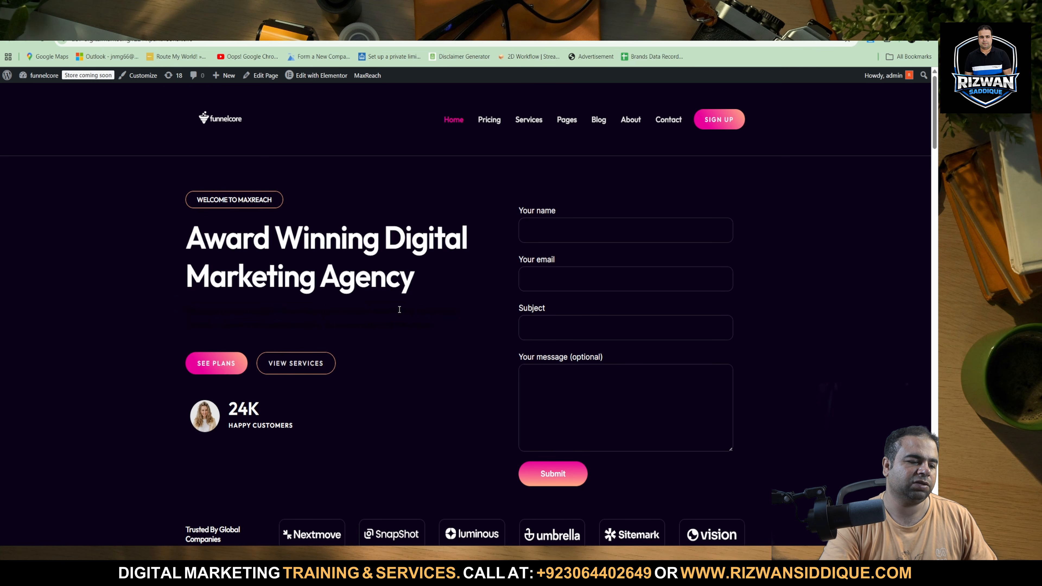
pyautogui.tripleClick(393, 308)
pyautogui.scroll(-10, 361, 402)
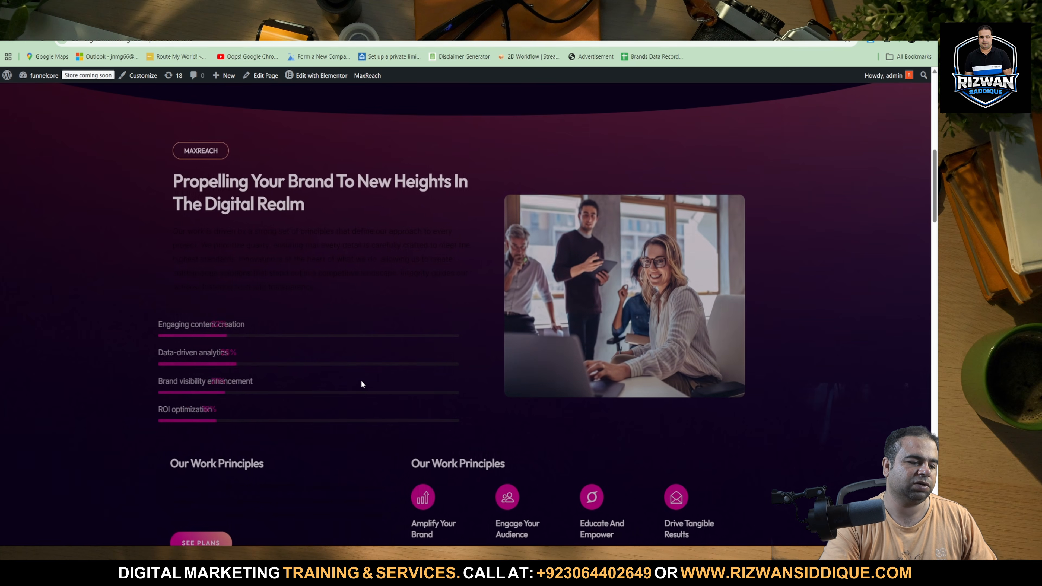
pyautogui.tripleClick(348, 229)
pyautogui.scroll(-10, 361, 333)
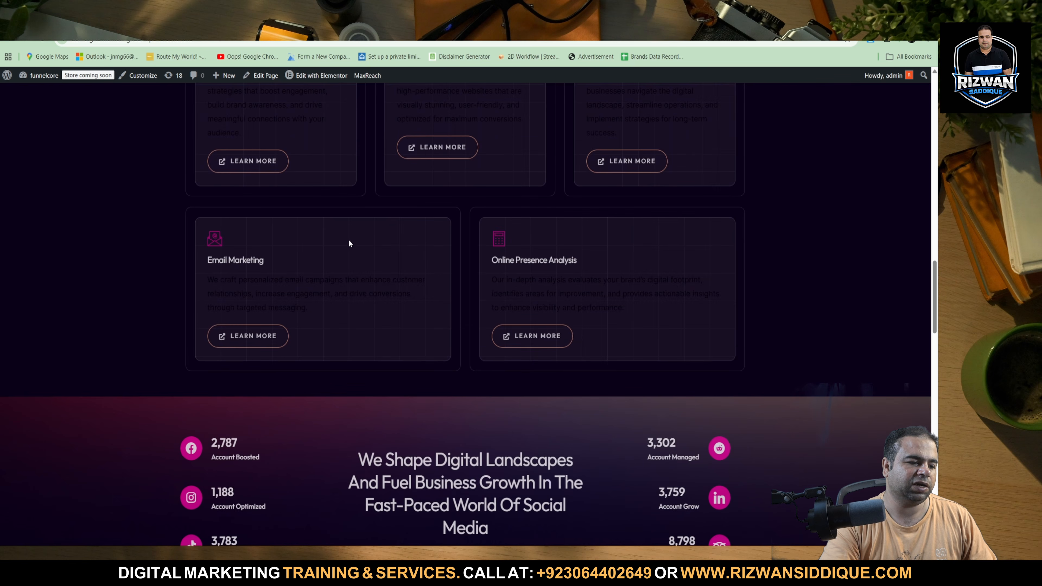
pyautogui.tripleClick(322, 273)
pyautogui.scroll(20, 388, 339)
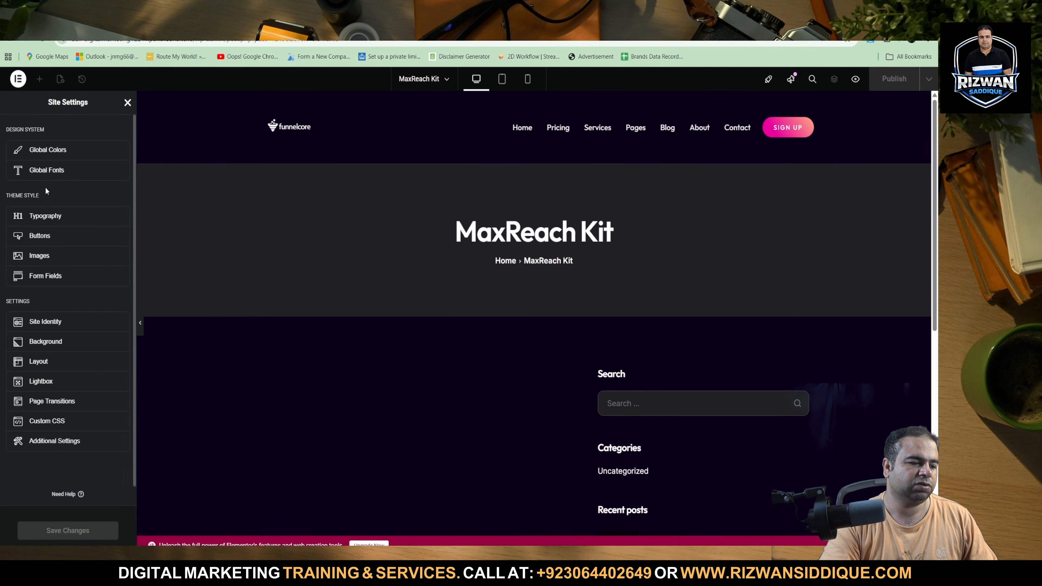
# Step: Set the global Text colour to #FFFFFF in the MaxReach Kit's site settings and save the changes
pyautogui.click(57, 150)
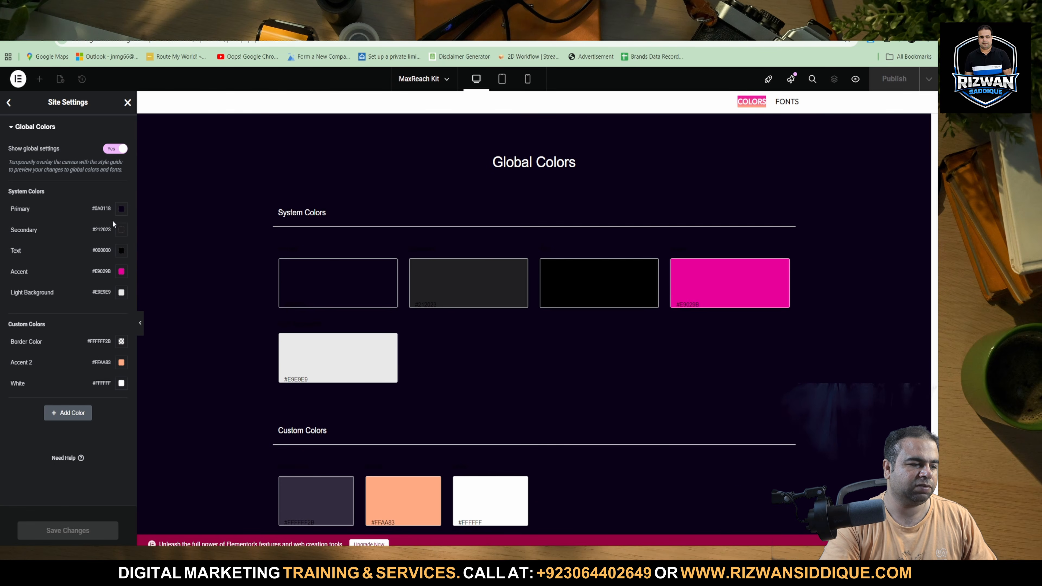
pyautogui.click(587, 289)
pyautogui.moveTo(68, 365); pyautogui.dragTo(56, 291)
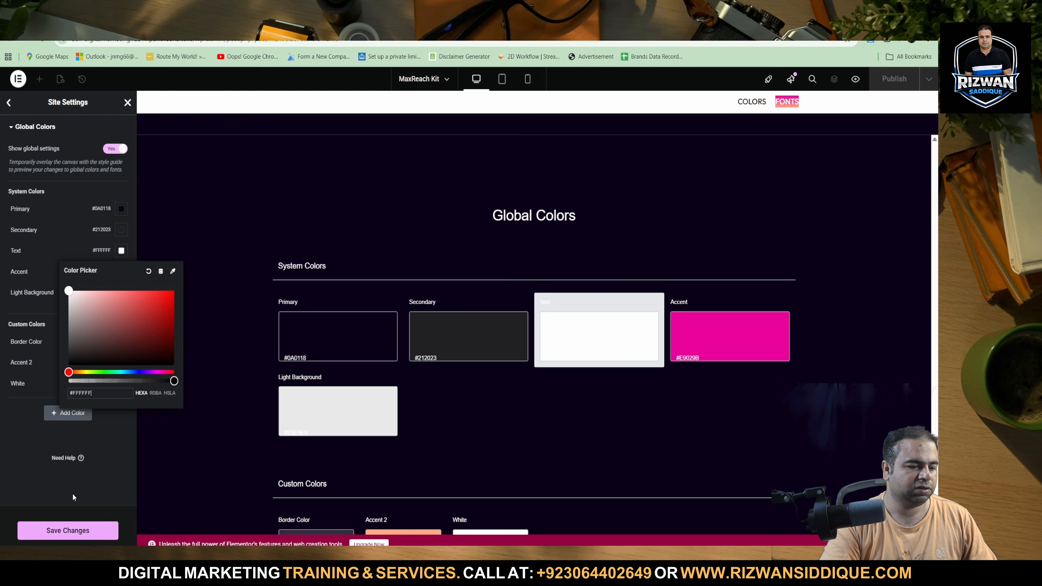
pyautogui.click(43, 534)
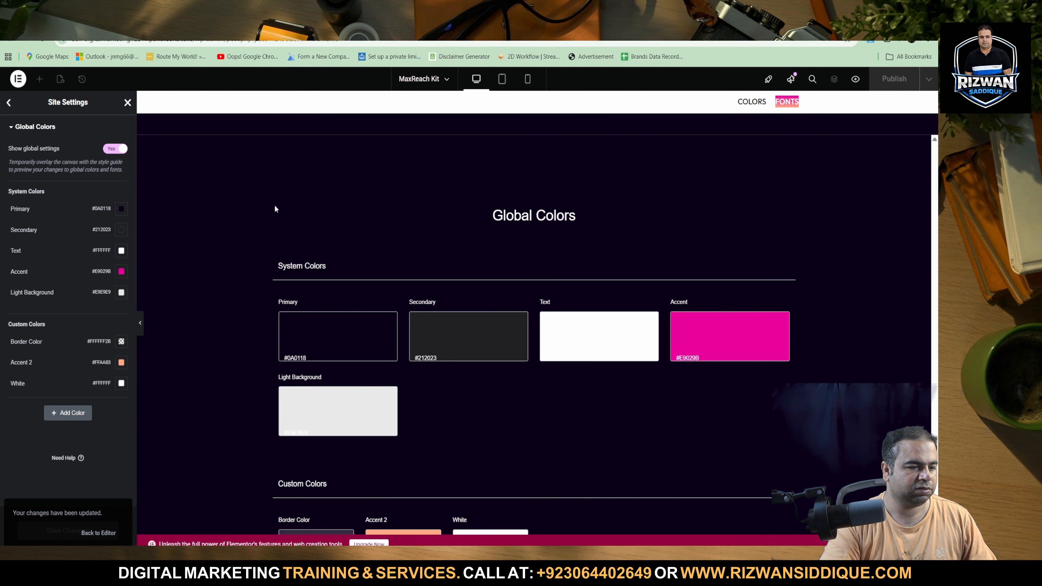
# Step: Check the hero paragraph's colour on the live home page and open the page for editing in Elementor
pyautogui.hotkey('ctrl', 'Tab')
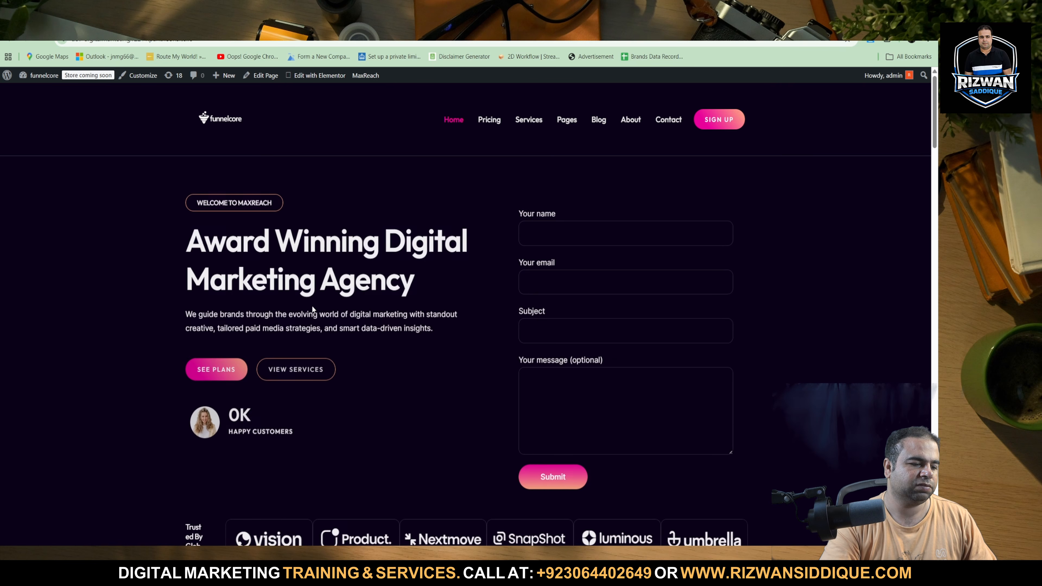
pyautogui.tripleClick(313, 310)
pyautogui.click(348, 387)
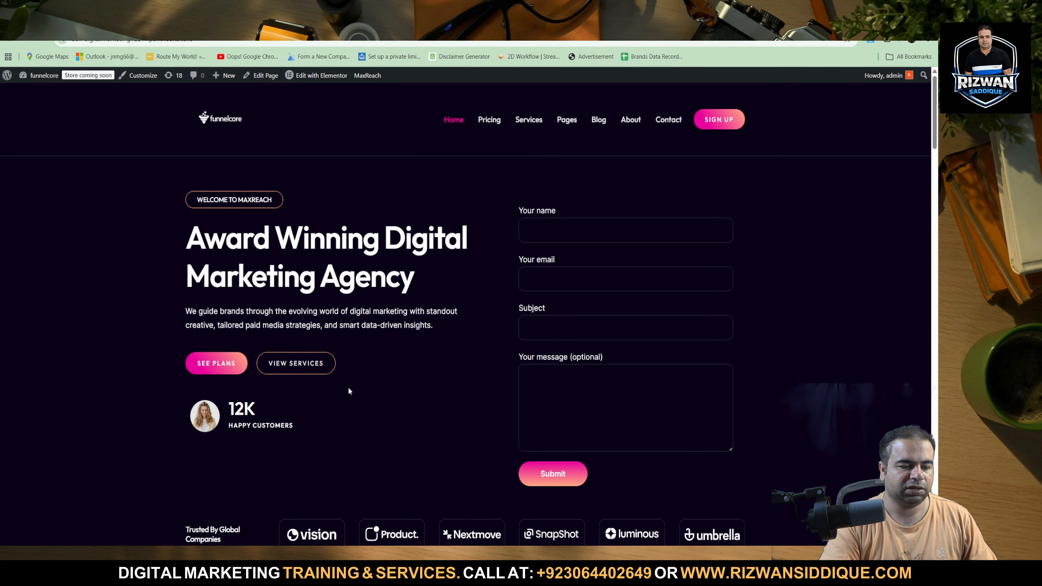
pyautogui.moveTo(305, 82)
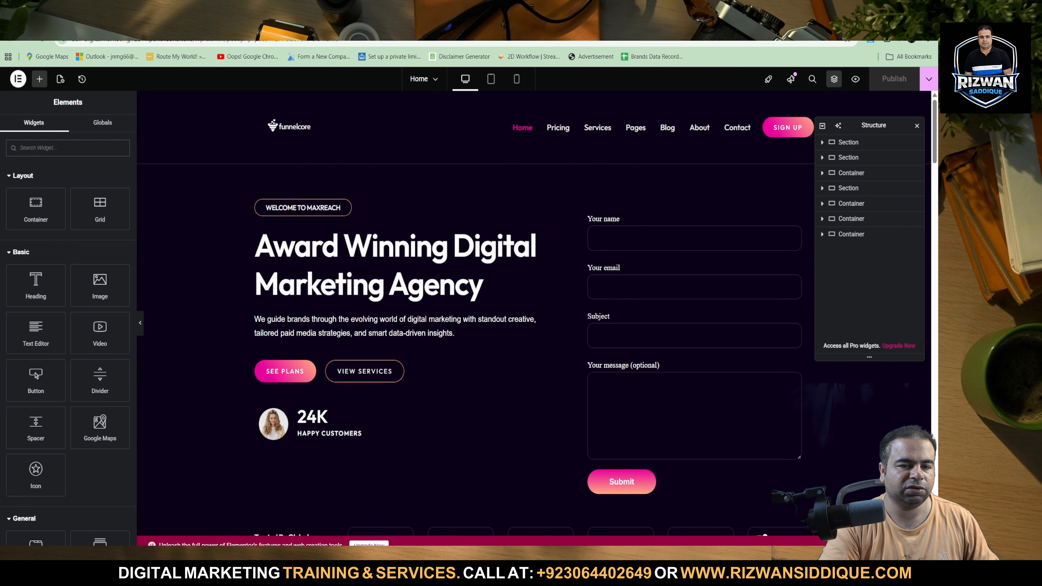
pyautogui.hotkey('ctrl', 't')
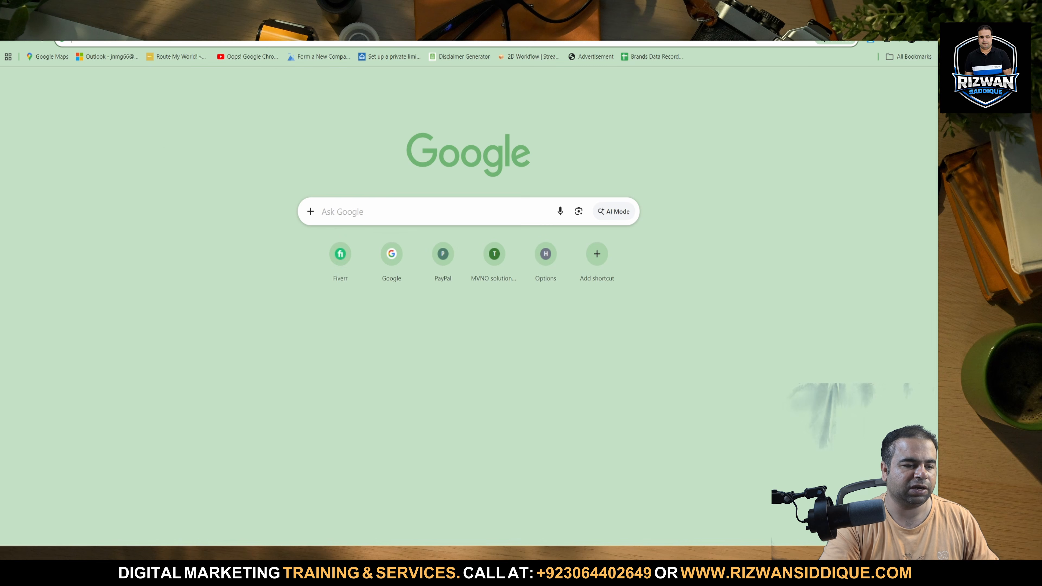
pyautogui.write('m')
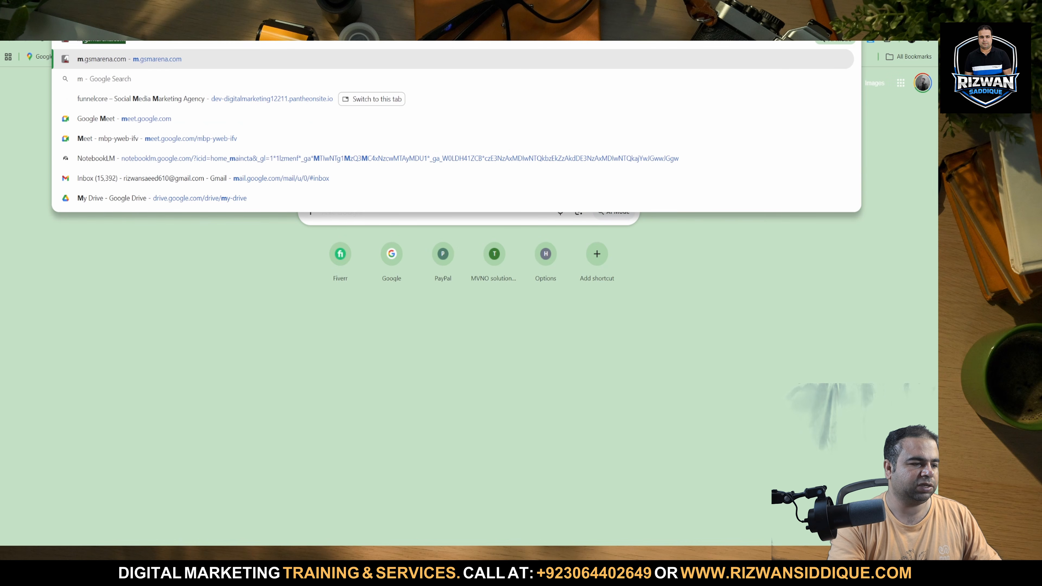
pyautogui.write('ax')
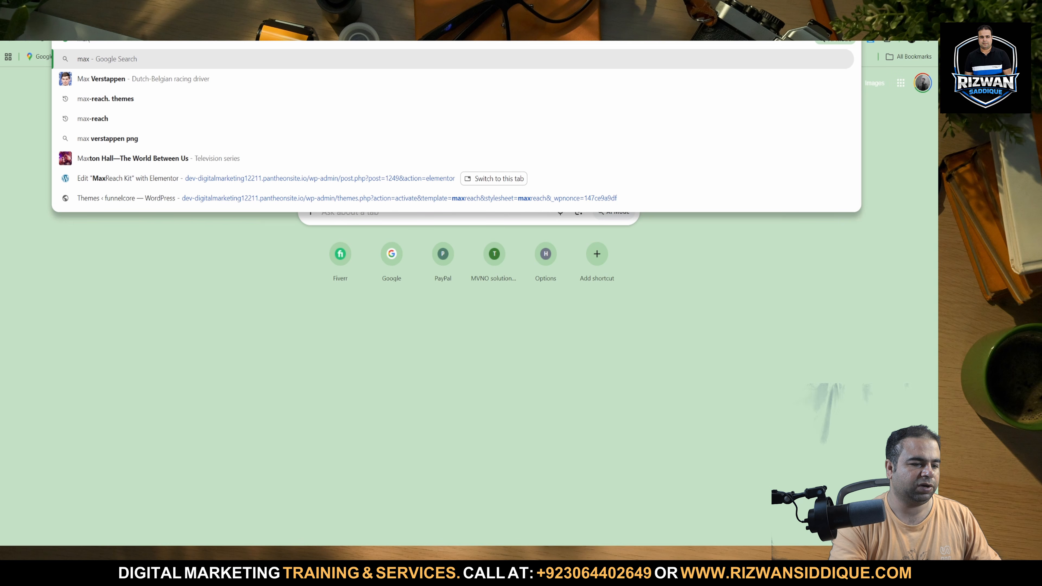
pyautogui.press('Up')
pyautogui.press('Down')
# Step: Switch to the live site tab showing the MaxReach logo and open its About WordPress page
pyautogui.click(472, 22)
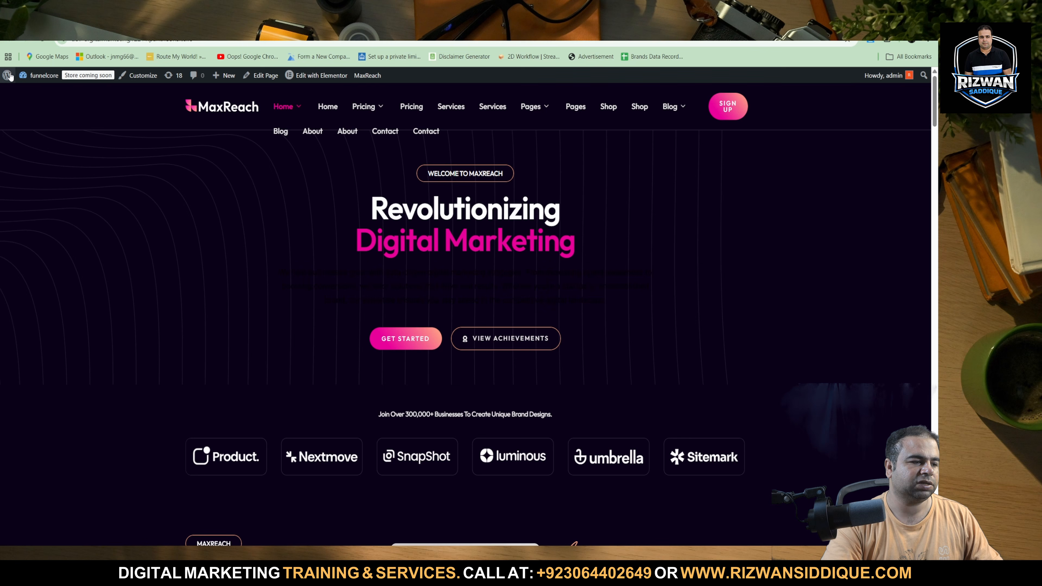
pyautogui.moveTo(9, 79)
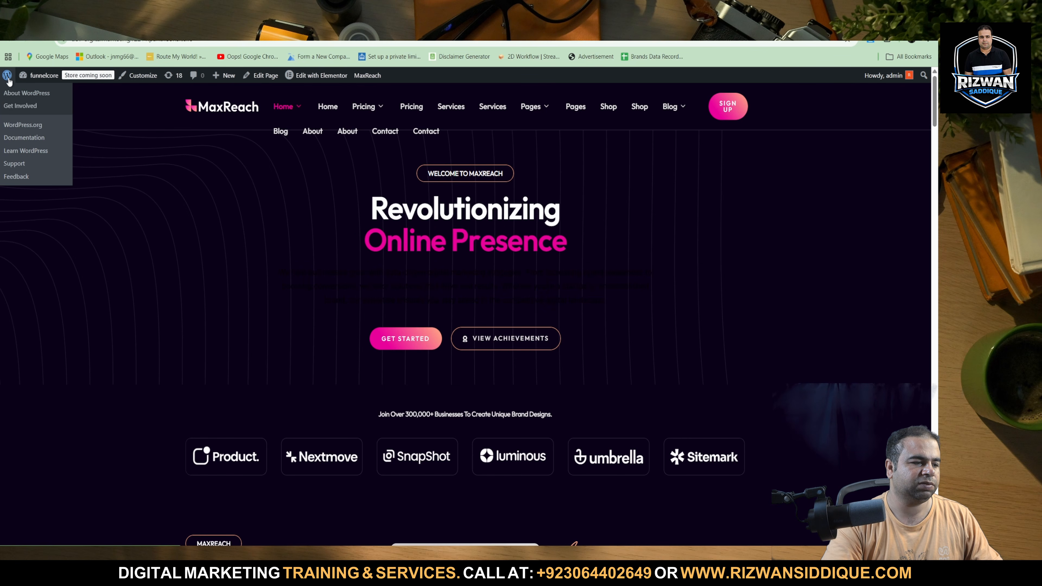
pyautogui.click(25, 93)
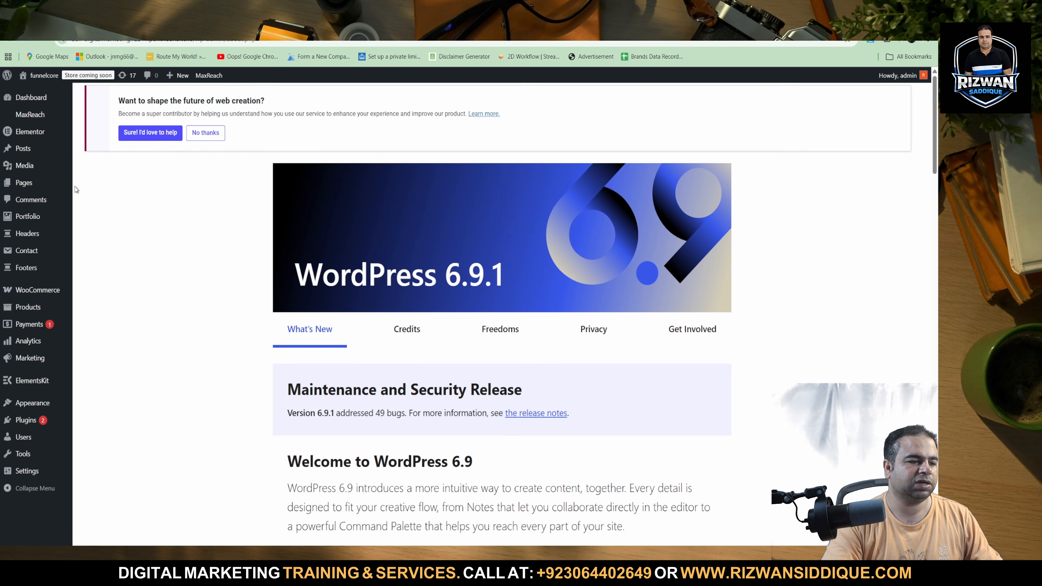
# Step: Open the MaxReach theme's demo import page and preview the MaxReach demo site
pyautogui.click(41, 114)
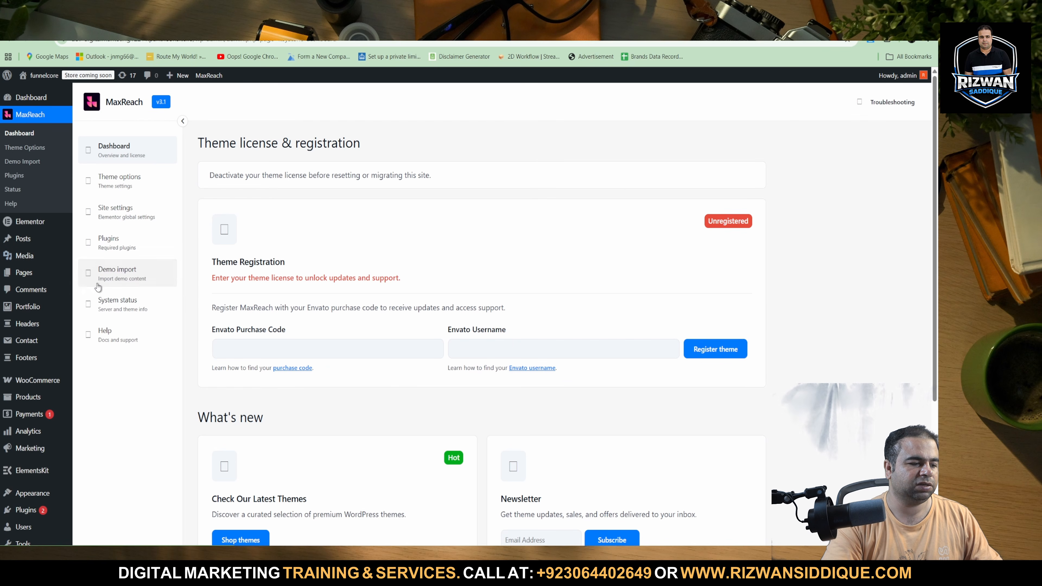
pyautogui.click(101, 281)
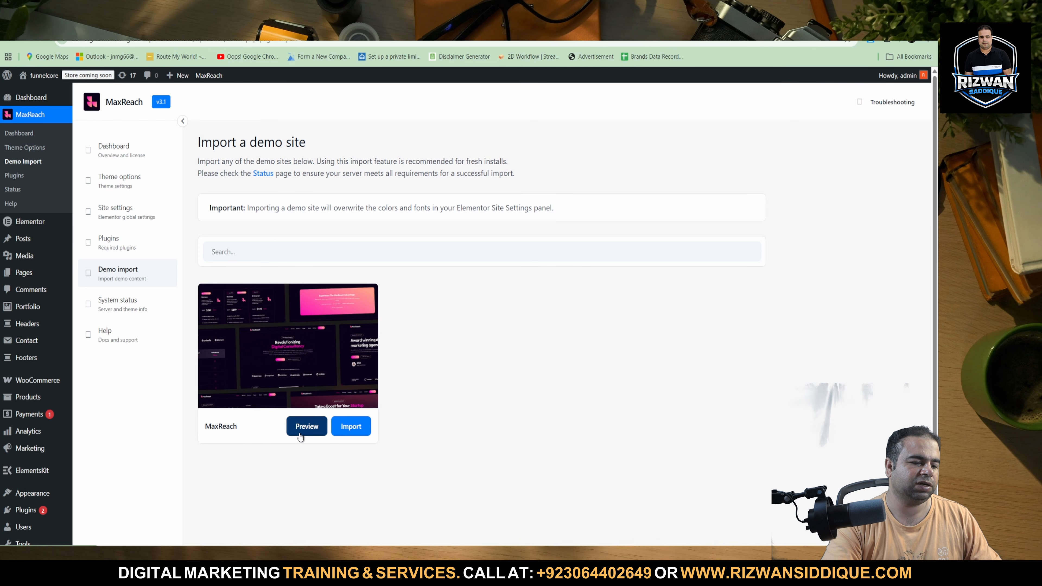
pyautogui.click(307, 427)
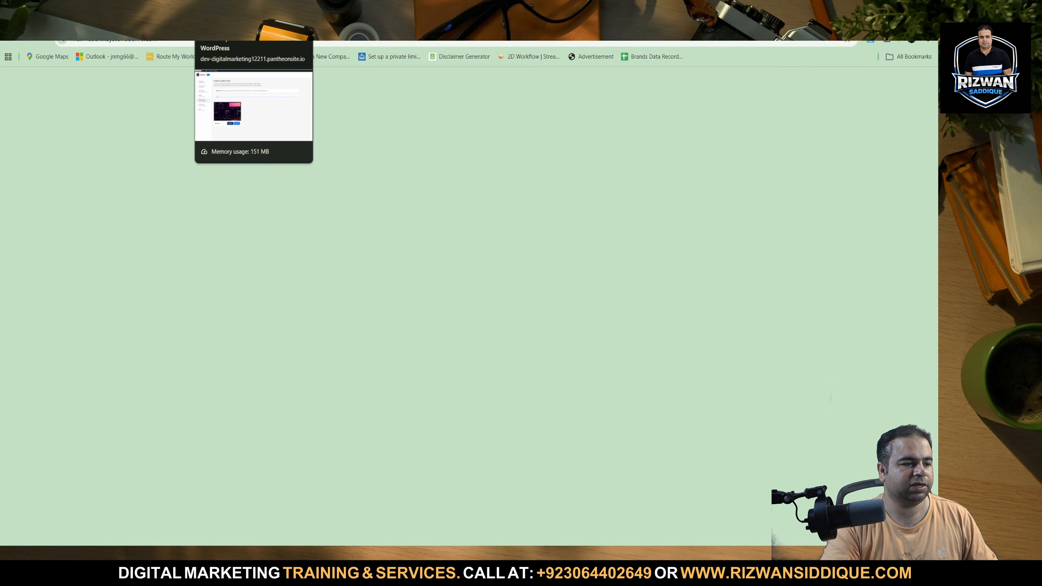
# Step: Enable the GoFullPage - Full Page Screen Capture extension in Chrome's extension manager
pyautogui.click(887, 42)
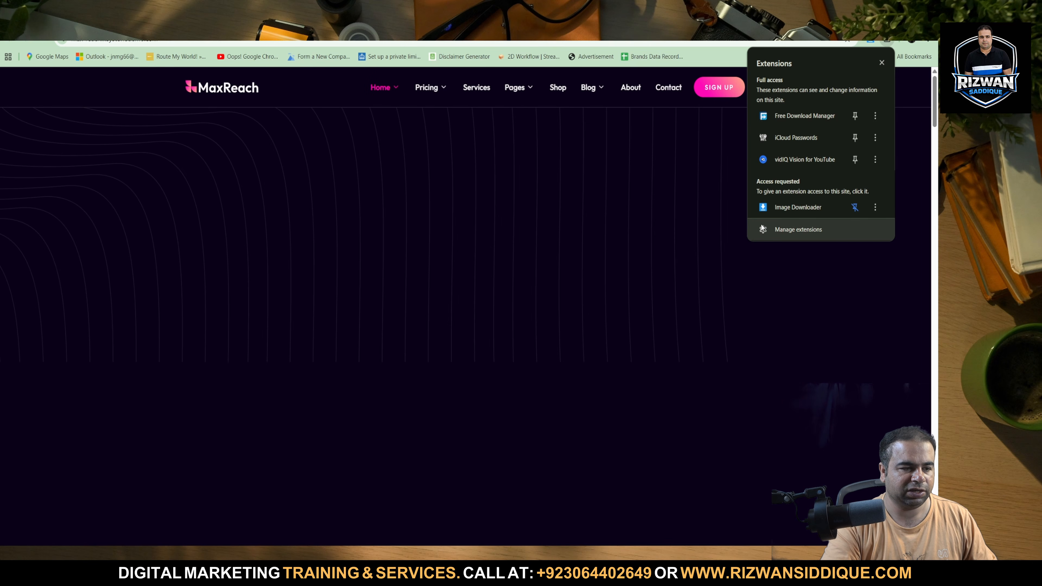
pyautogui.click(788, 228)
pyautogui.scroll(-10, 465, 290)
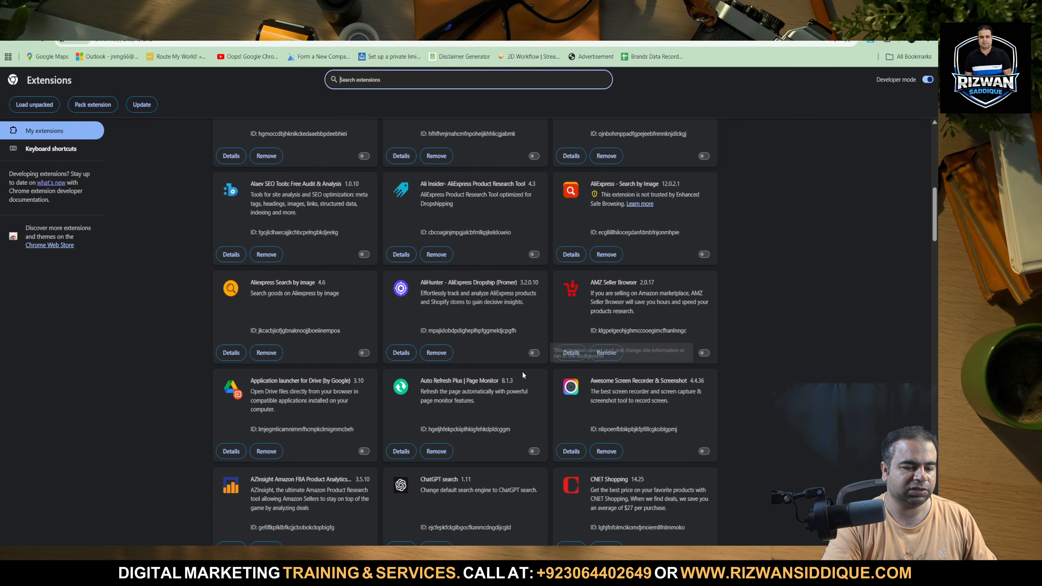
pyautogui.scroll(-5, 532, 364)
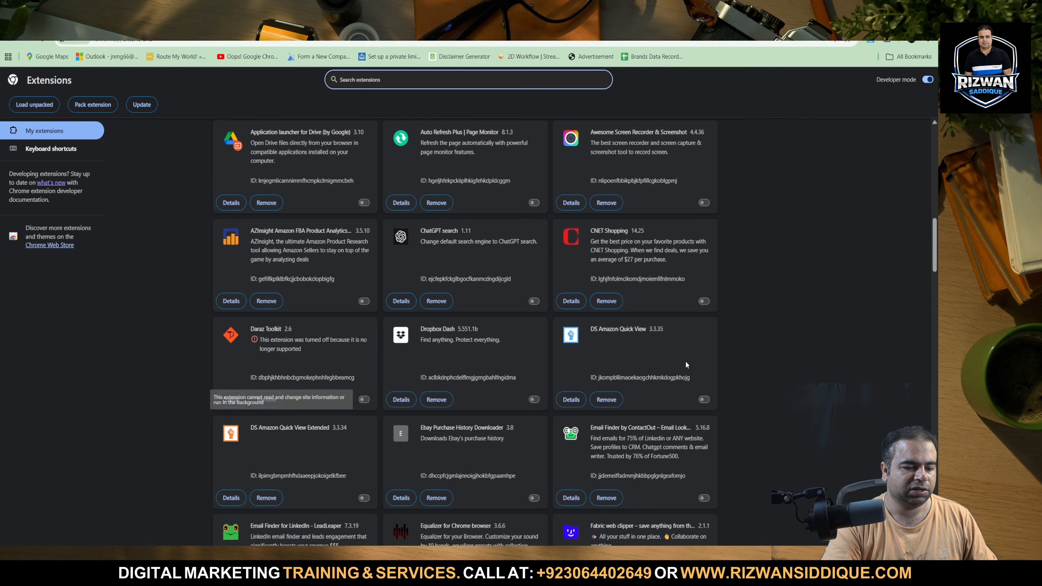
pyautogui.scroll(-10, 532, 364)
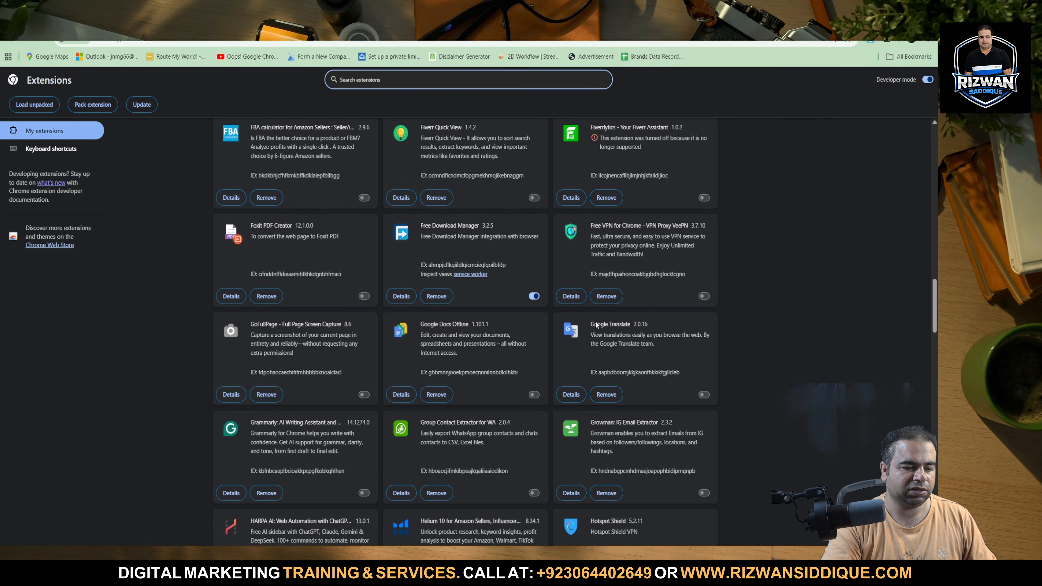
pyautogui.click(363, 395)
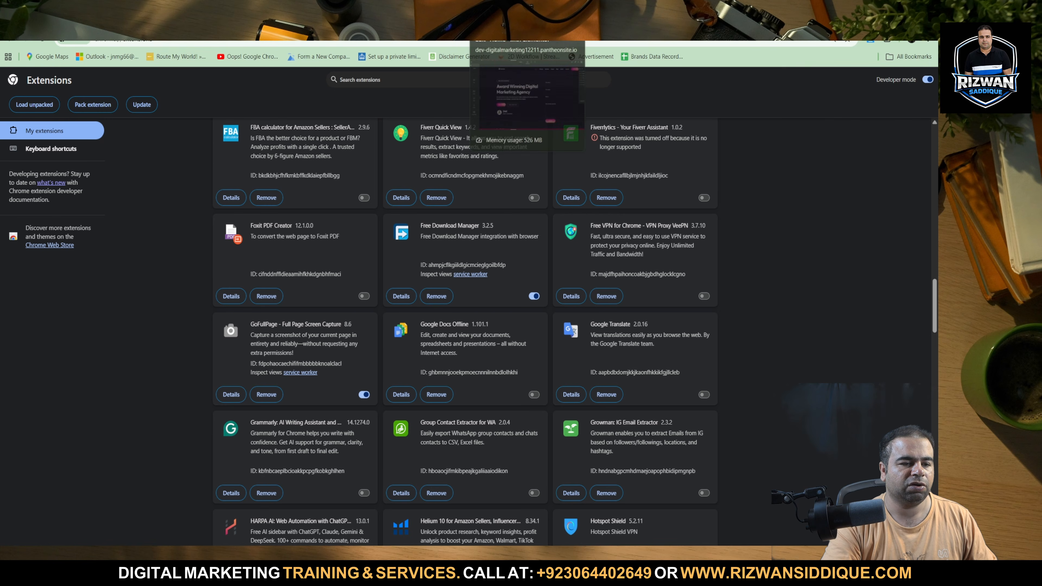
# Step: Return to the MaxReach demo preview and open its Social Media Marketing home page
pyautogui.click(493, 26)
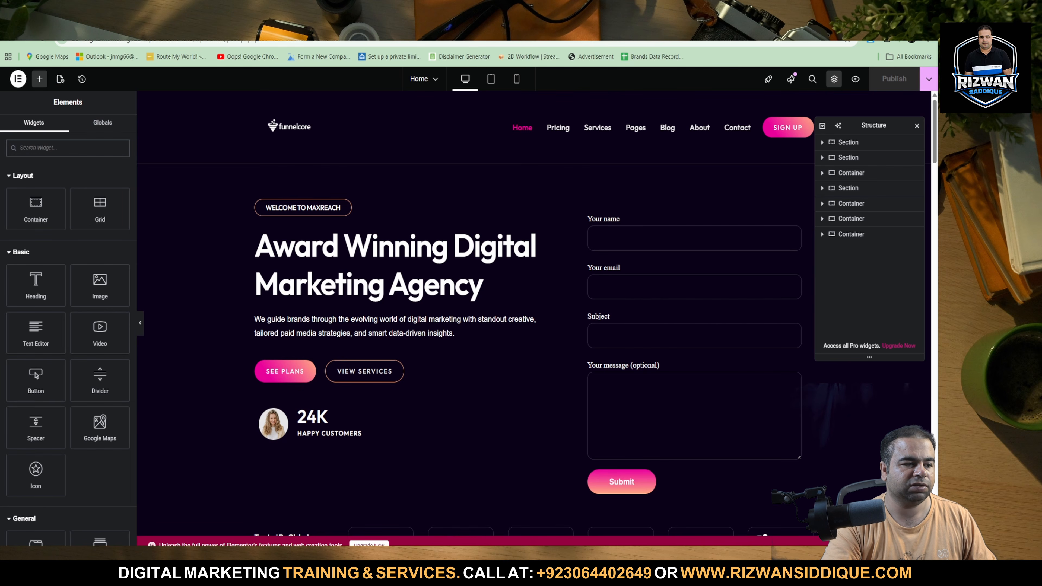
pyautogui.hotkey('ctrl', 'Tab')
pyautogui.hotkey('ctrl', 'Tab')
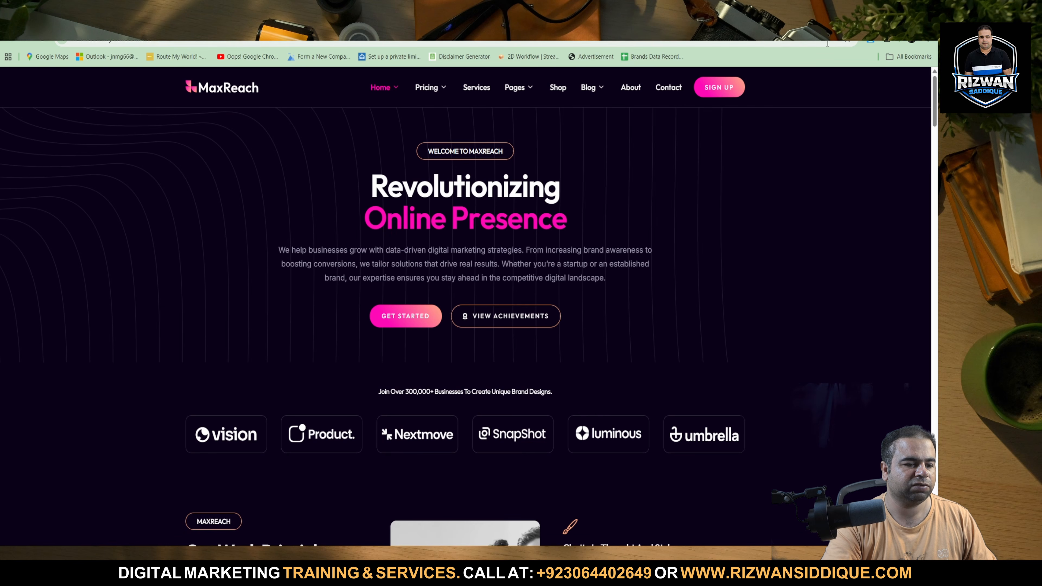
pyautogui.moveTo(381, 88)
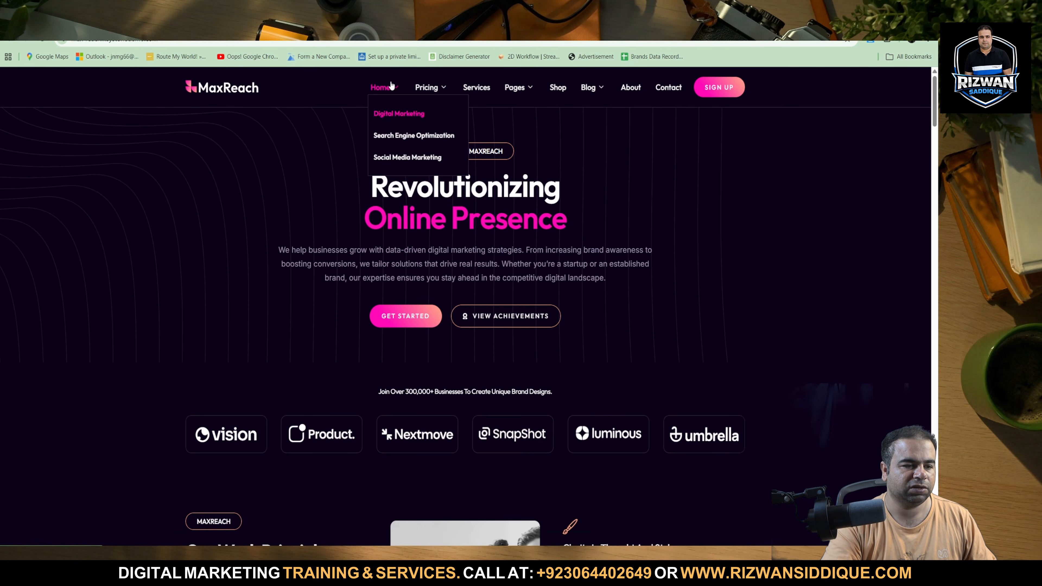
pyautogui.click(399, 158)
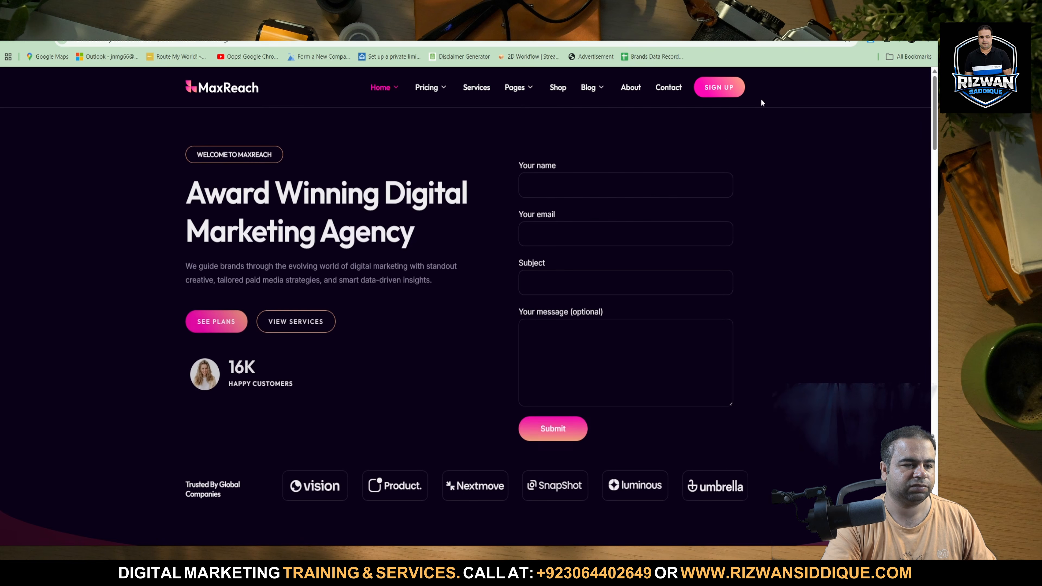
# Step: Capture the whole demo page with GoFullPage and snip the resulting page image to the clipboard
pyautogui.click(890, 44)
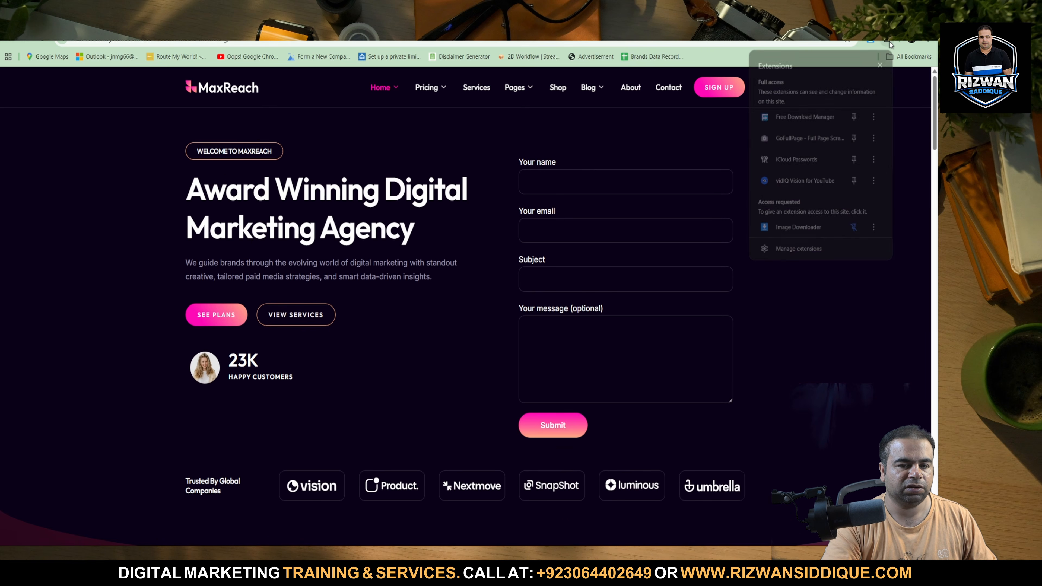
pyautogui.click(803, 144)
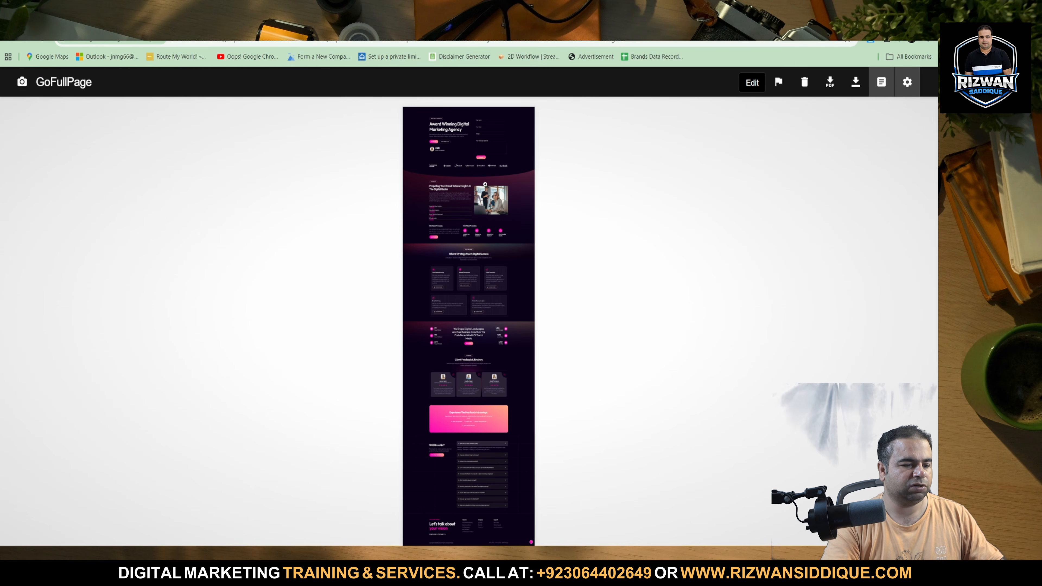
pyautogui.press('super+shift+s')
pyautogui.moveTo(401, 108); pyautogui.dragTo(557, 482)
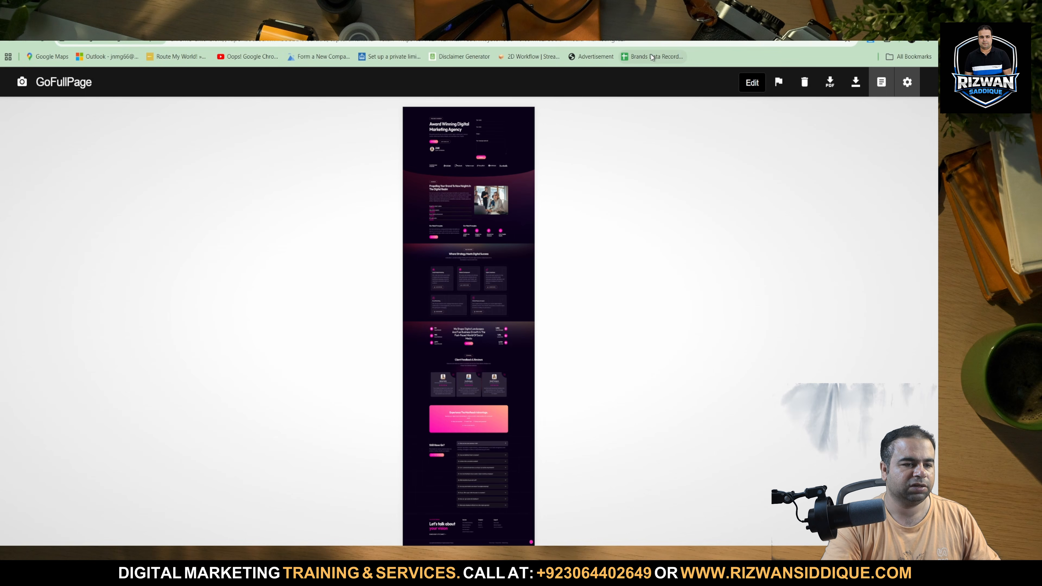
# Step: Try to reach the Claude site by loading cloude.ai in a new browser tab
pyautogui.click(624, 21)
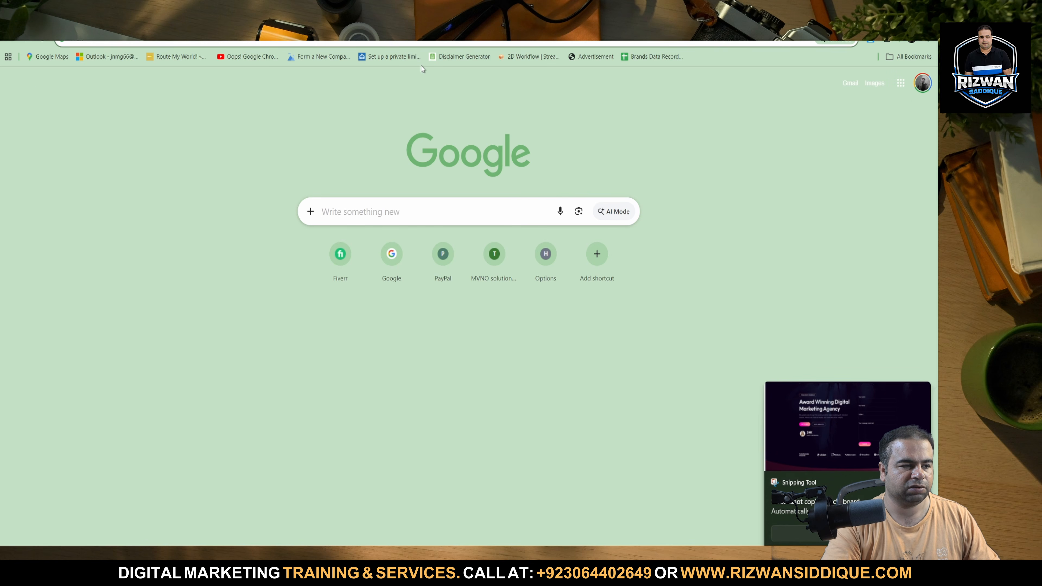
pyautogui.write('maq')
pyautogui.press('BackSpace')
pyautogui.press('BackSpace')
pyautogui.press('BackSpace')
pyautogui.write('c')
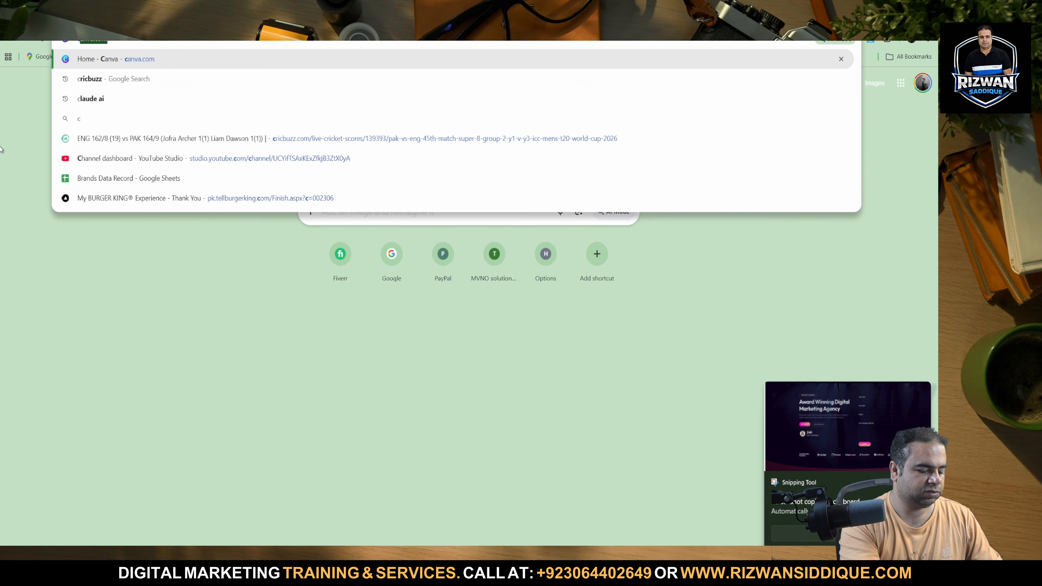
pyautogui.write('loude')
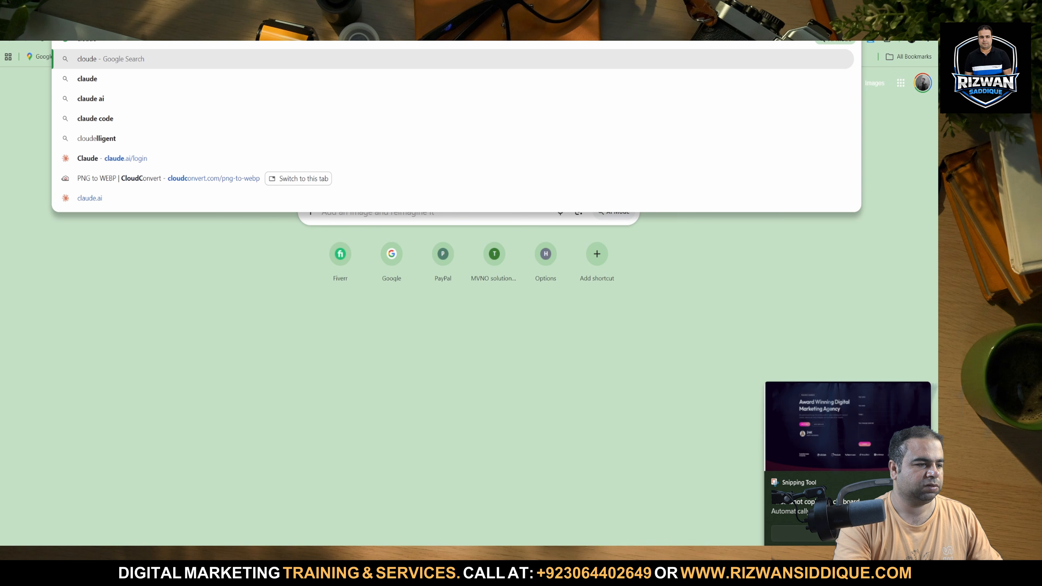
pyautogui.write('.ai')
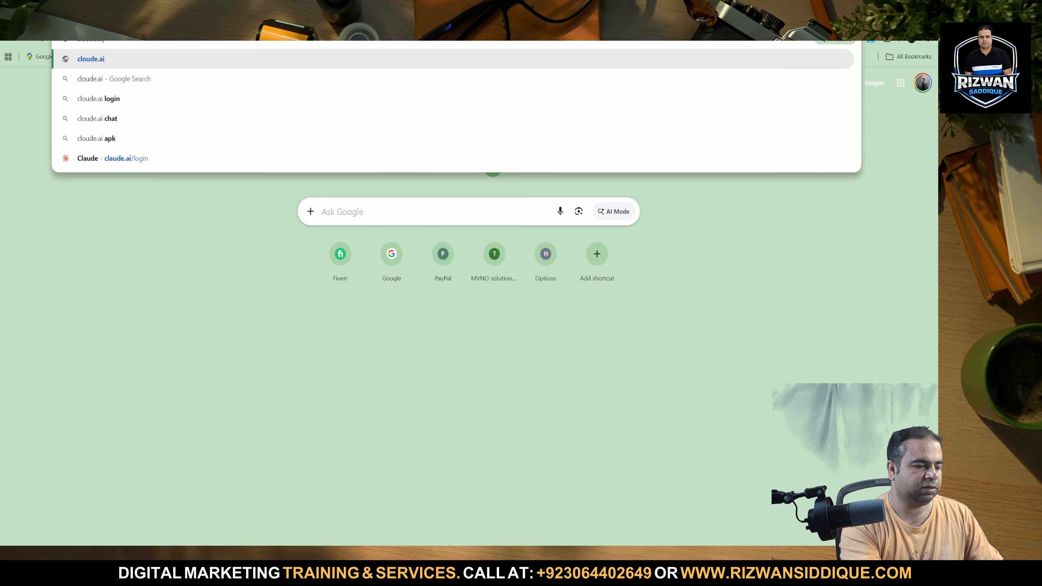
pyautogui.press('Return')
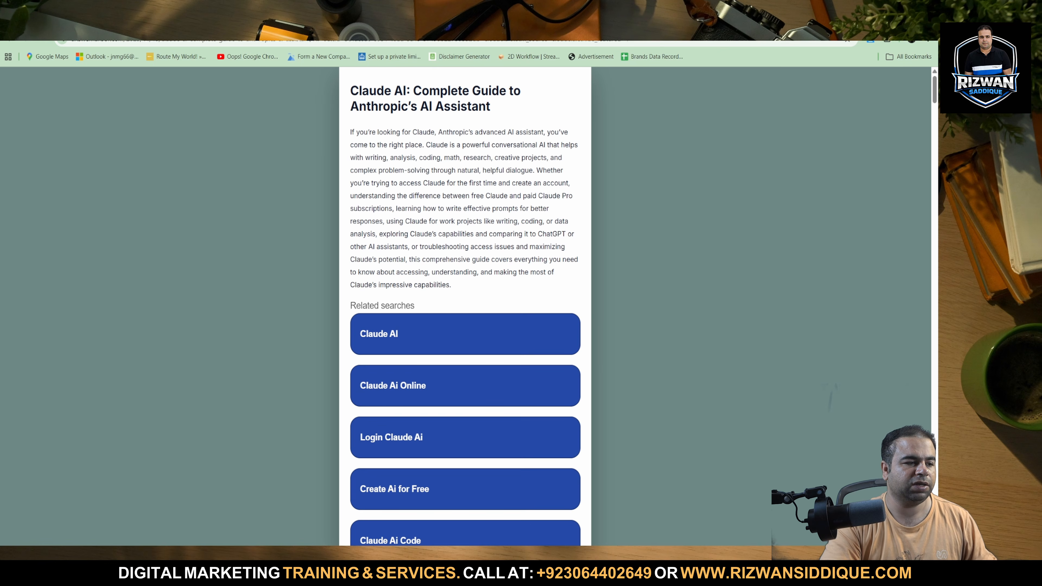
# Step: Go to Google and search for "claude ai"
pyautogui.click(247, 42)
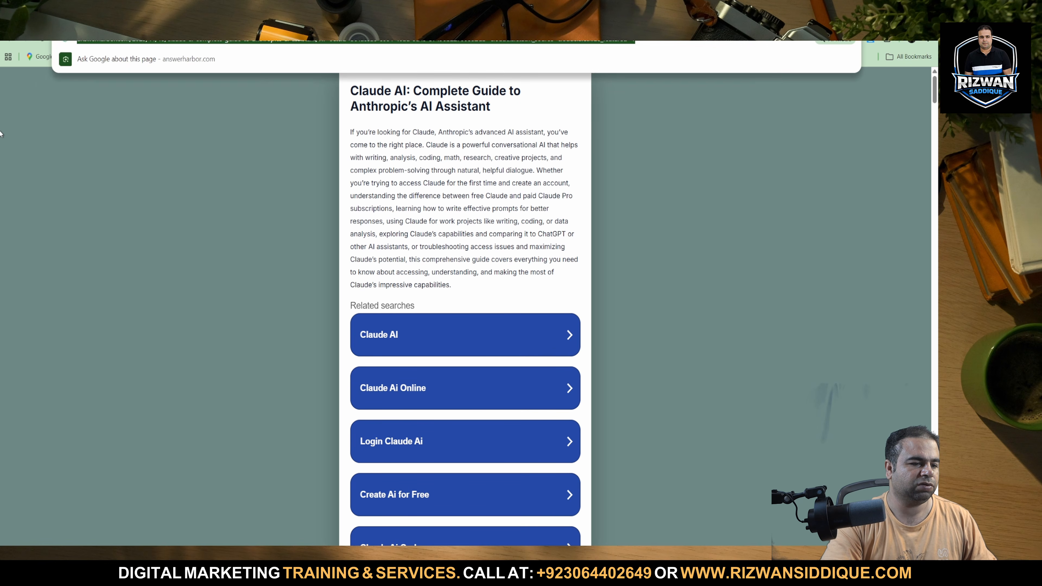
pyautogui.write('go')
pyautogui.press('Return')
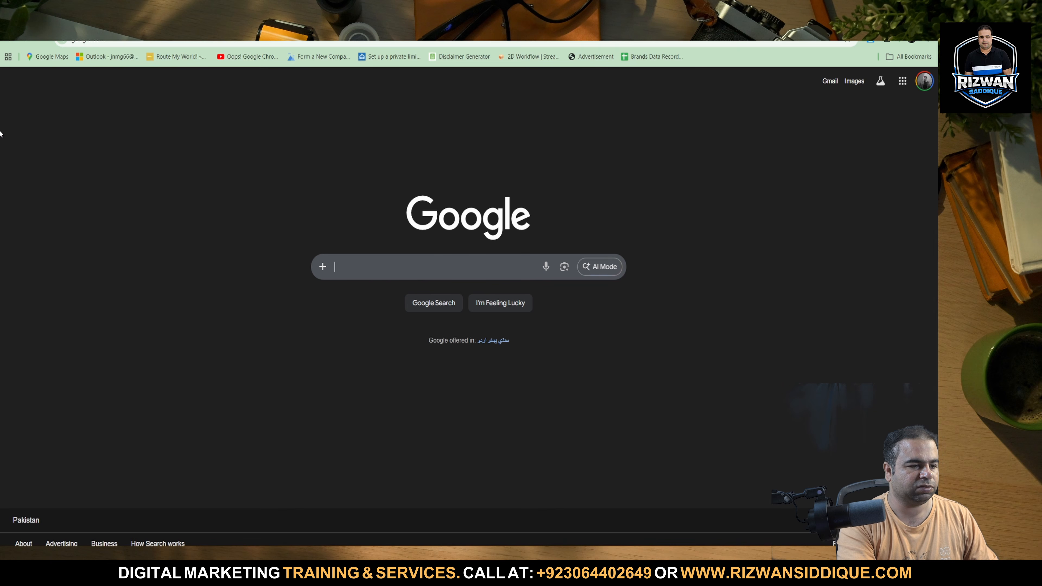
pyautogui.write('cloud')
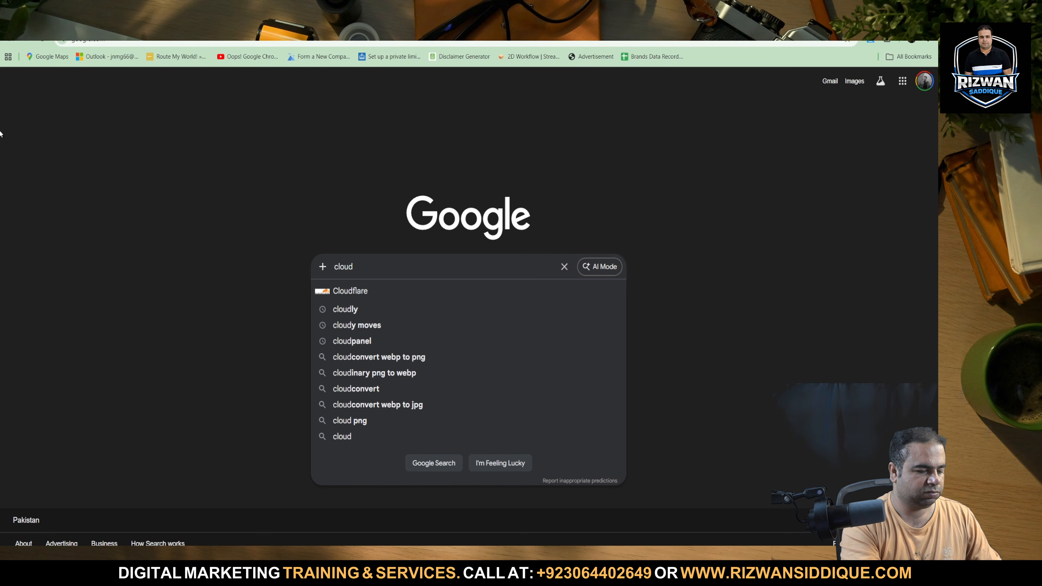
pyautogui.press('Down')
pyautogui.press('Down')
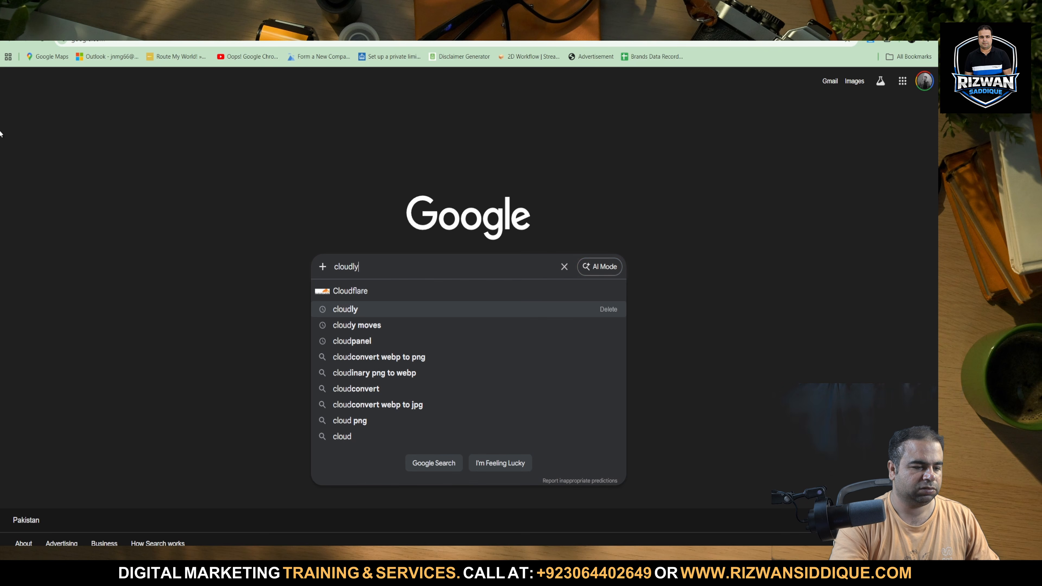
pyautogui.press('Down')
pyautogui.press('Up')
pyautogui.press('Up')
pyautogui.press('Up')
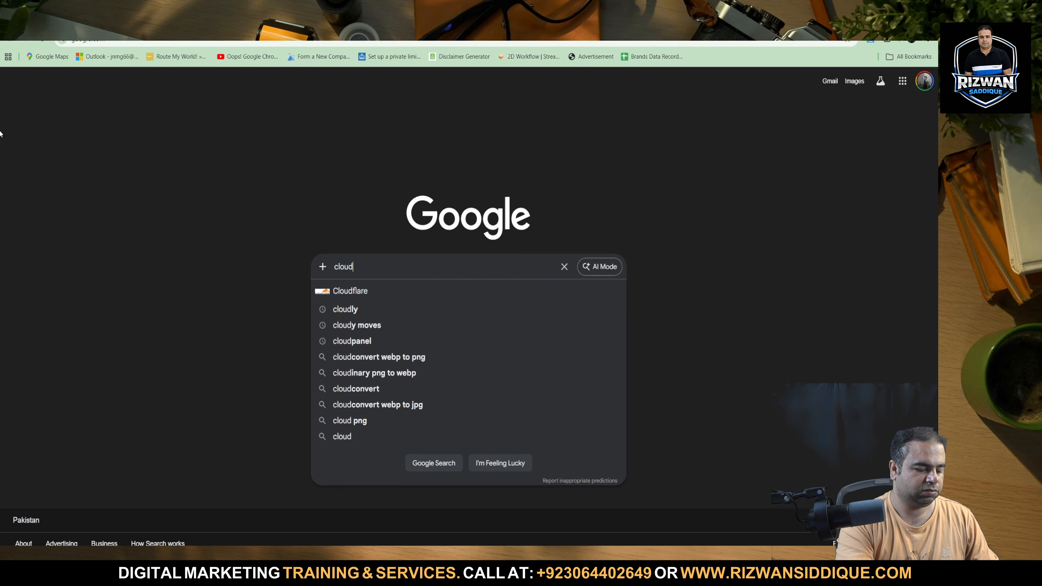
pyautogui.press('Down')
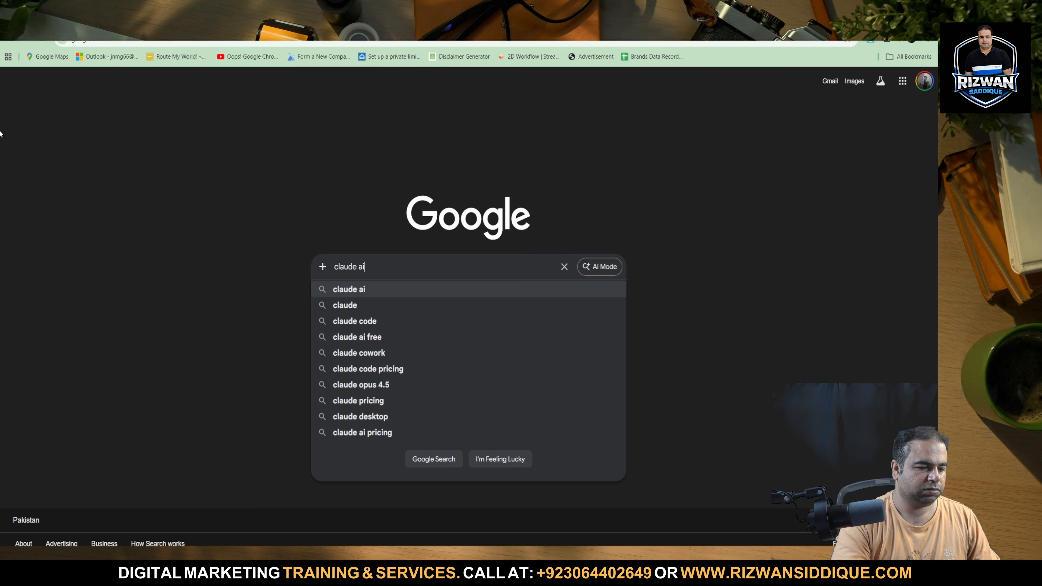
pyautogui.press('Return')
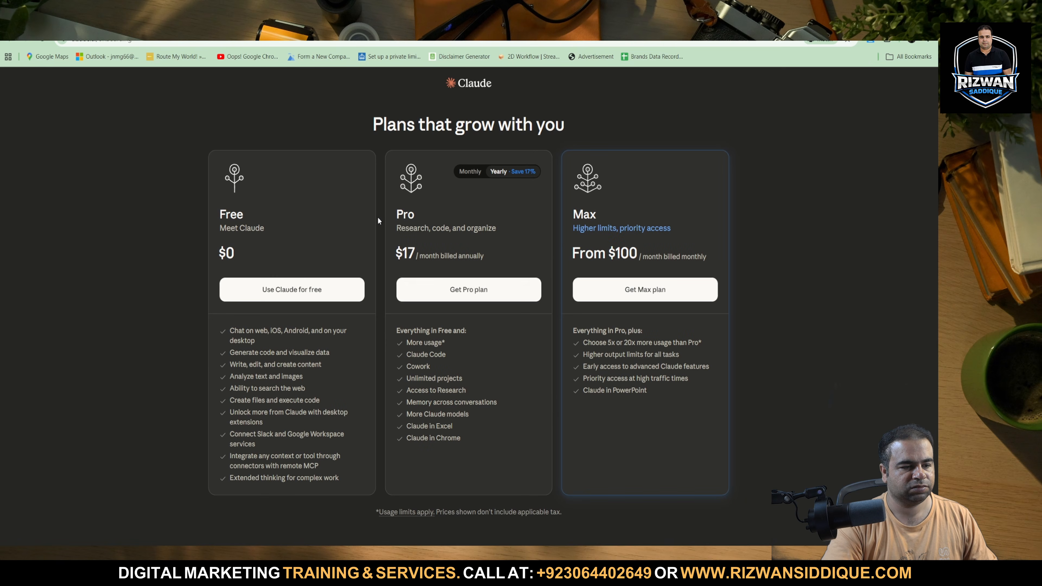
# Step: Choose Claude's free plan, skip the desktop app, and accept the introduction and the suggested form of address
pyautogui.click(303, 284)
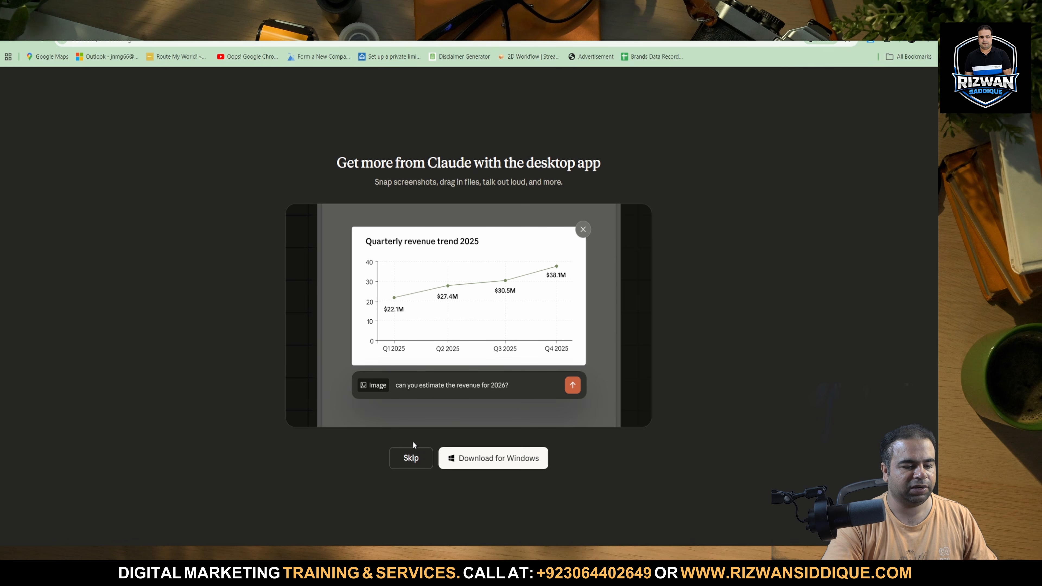
pyautogui.click(410, 456)
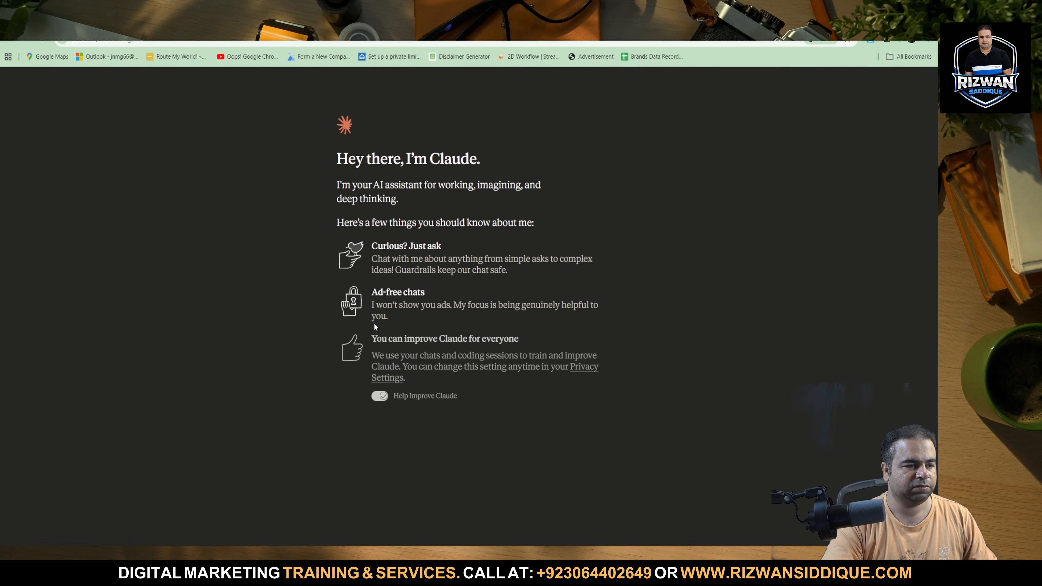
pyautogui.click(392, 422)
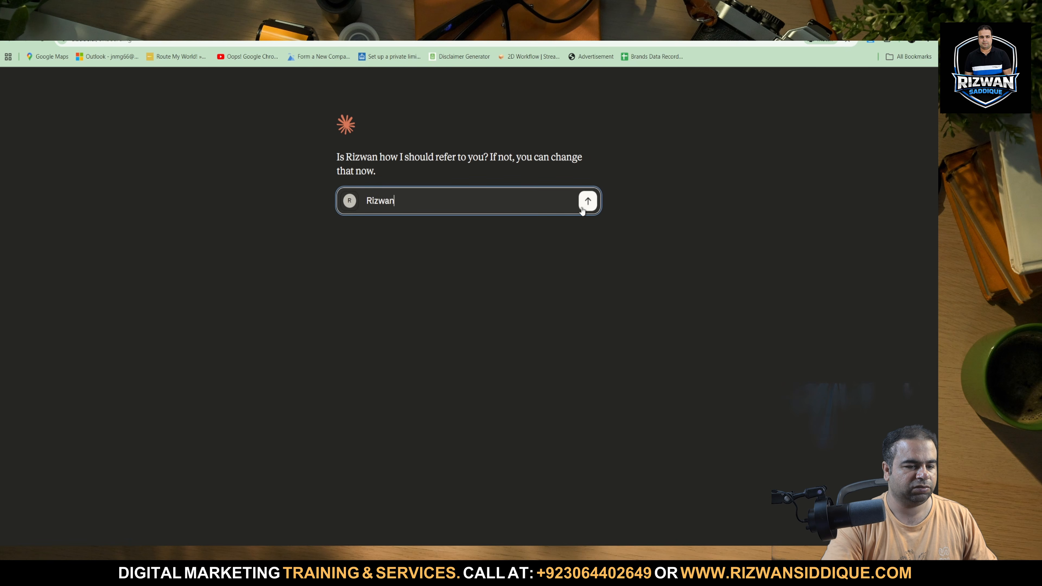
pyautogui.click(585, 207)
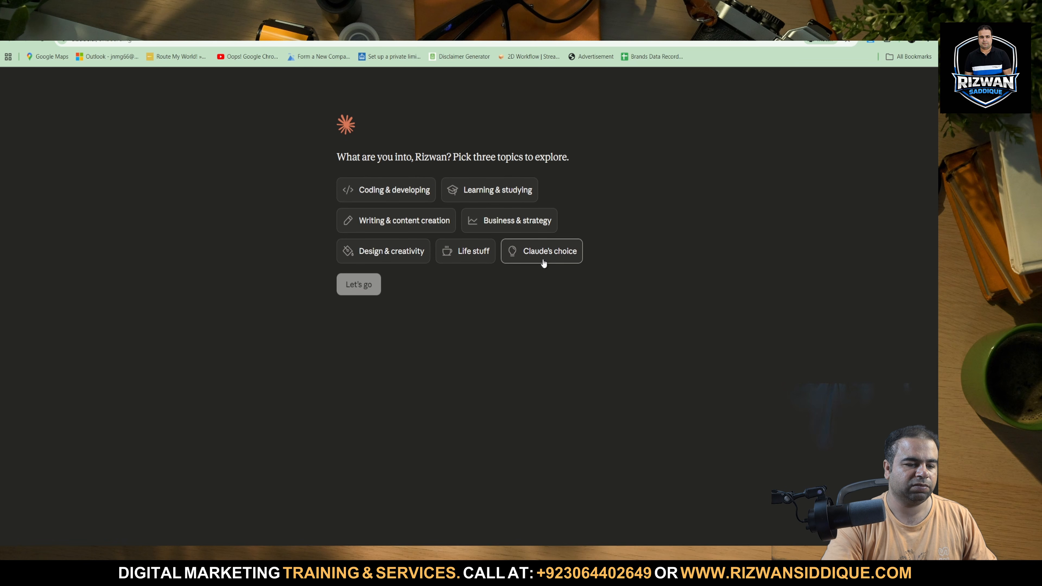
# Step: Pick Design & creativity as the topic of interest and choose to start with an own topic
pyautogui.click(400, 258)
pyautogui.click(360, 294)
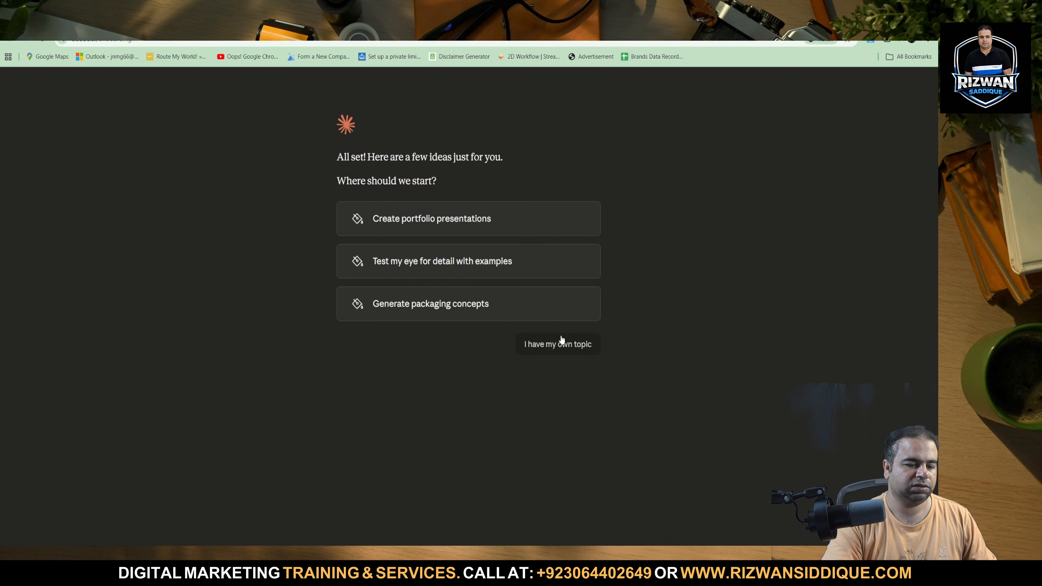
pyautogui.click(561, 341)
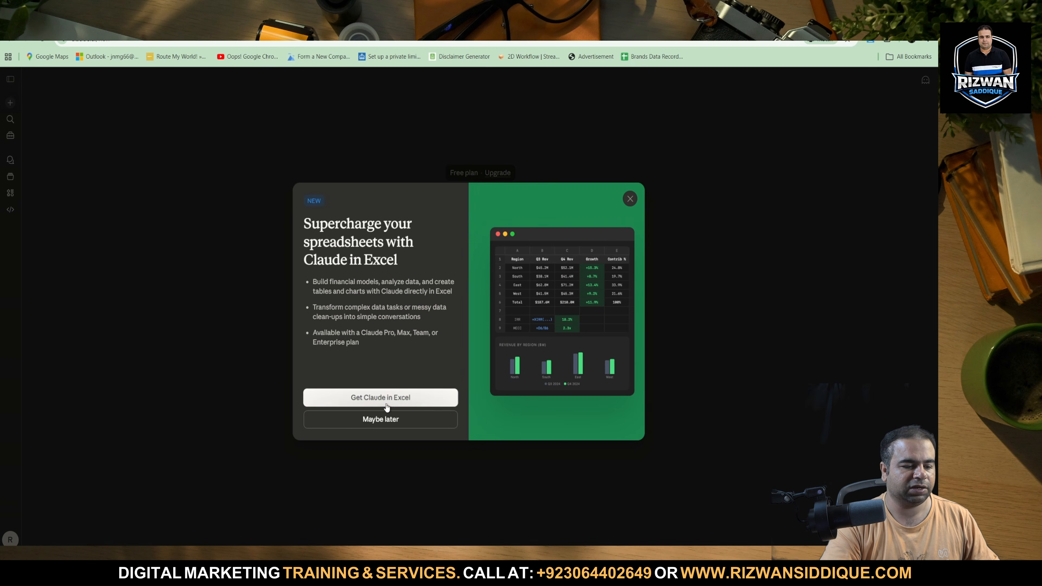
pyautogui.click(381, 416)
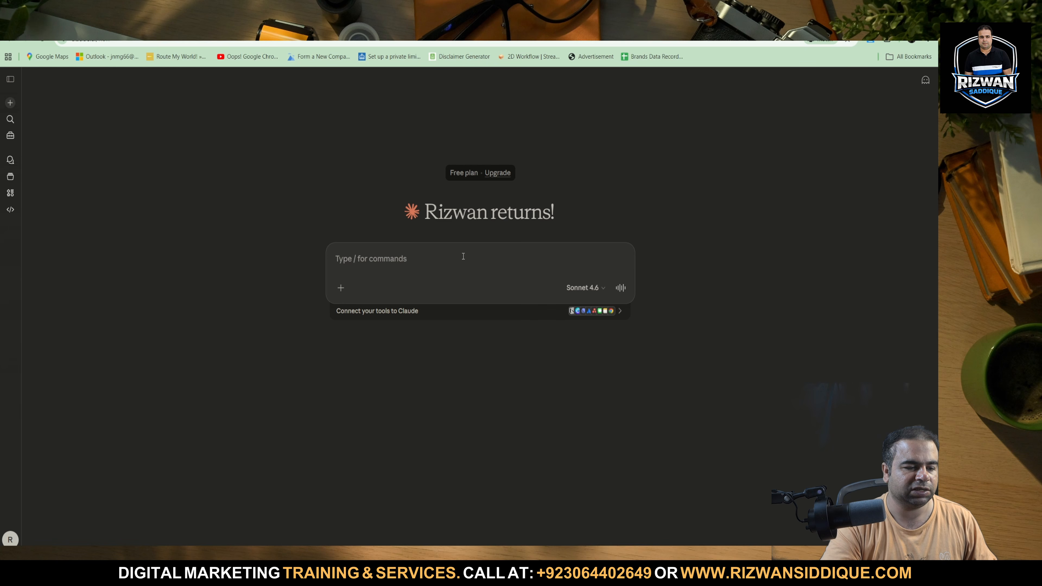
pyautogui.hotkey('ctrl', 'v')
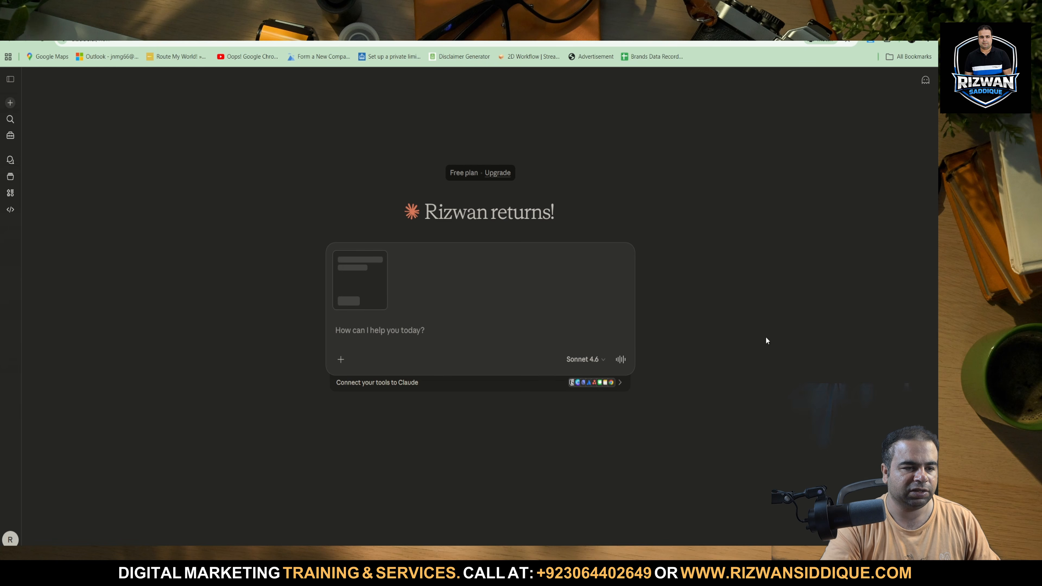
pyautogui.click(288, 26)
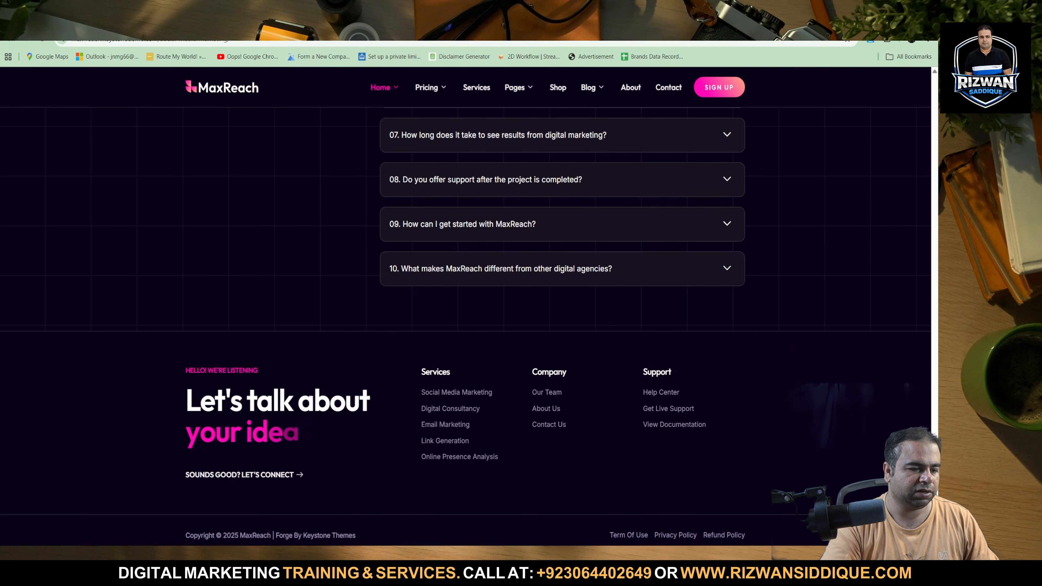
pyautogui.click(289, 41)
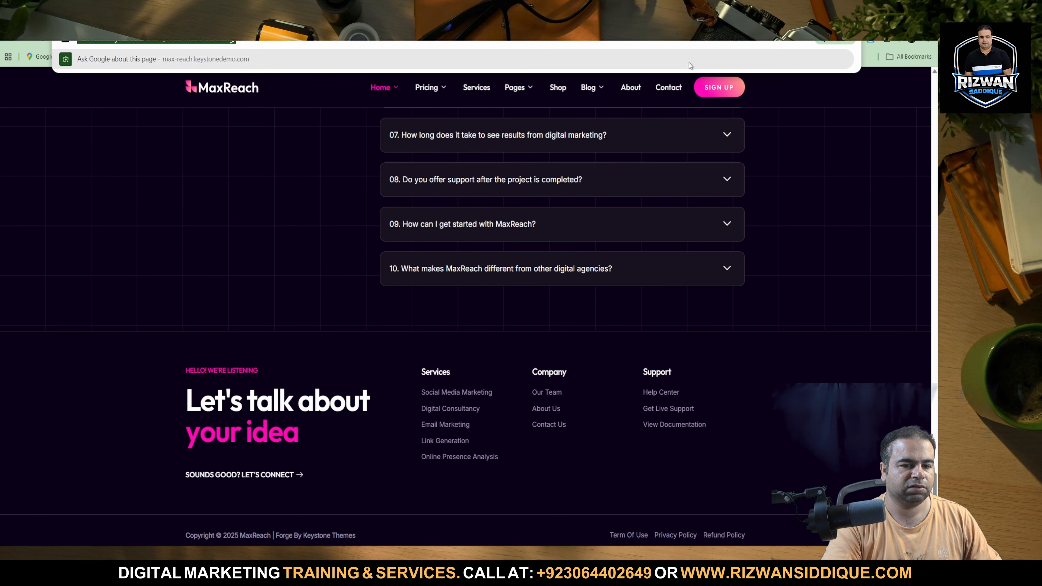
pyautogui.click(673, 25)
pyautogui.write('https://max-reach.keystonedemo.com/social-media-marketing/')
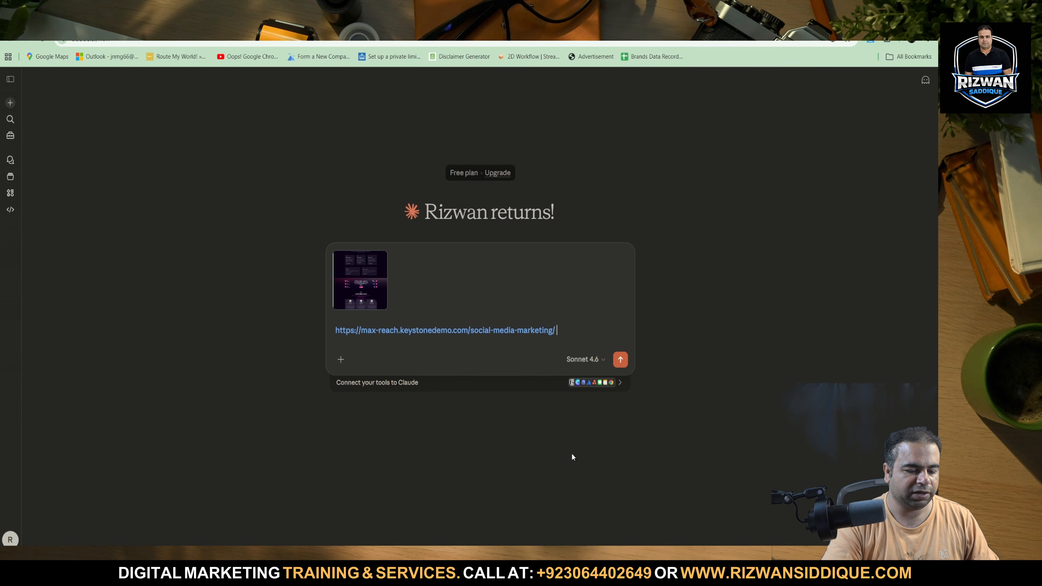
# Step: Complete the prompt with "please check data and my website name is funnelcore please change data and clear error" and send it
pyautogui.click(594, 553)
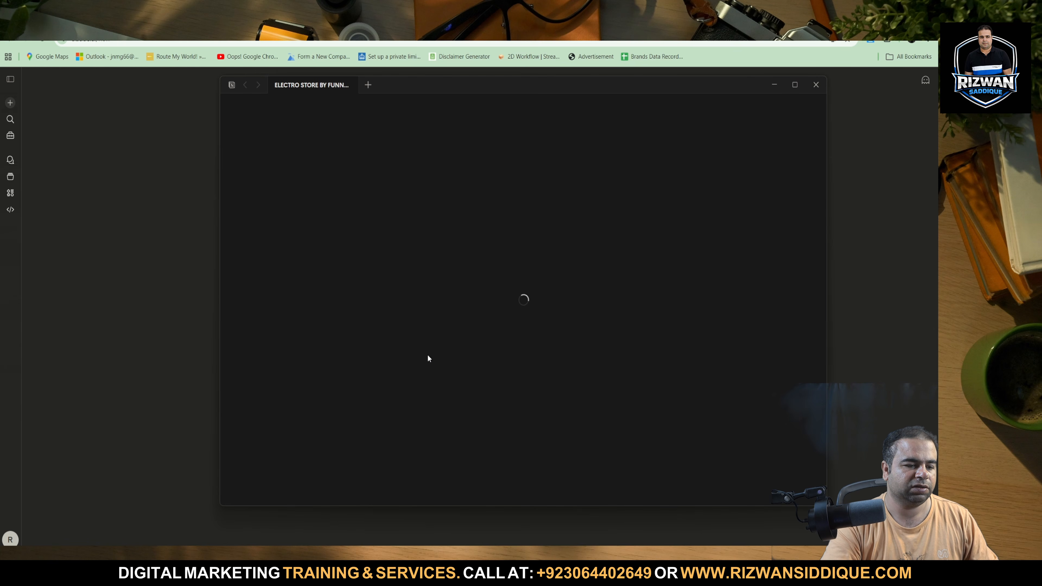
pyautogui.click(889, 353)
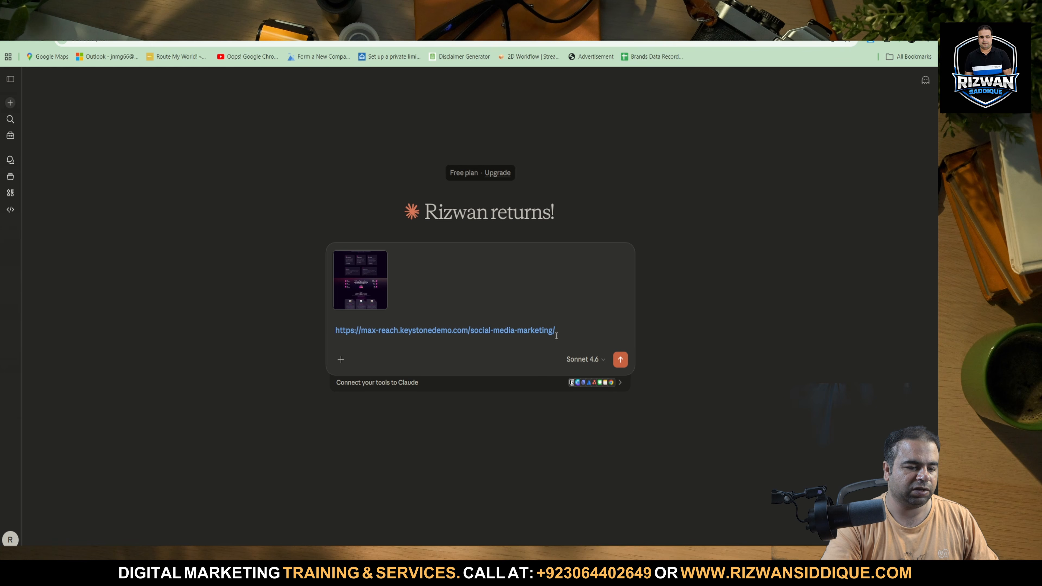
pyautogui.write('please')
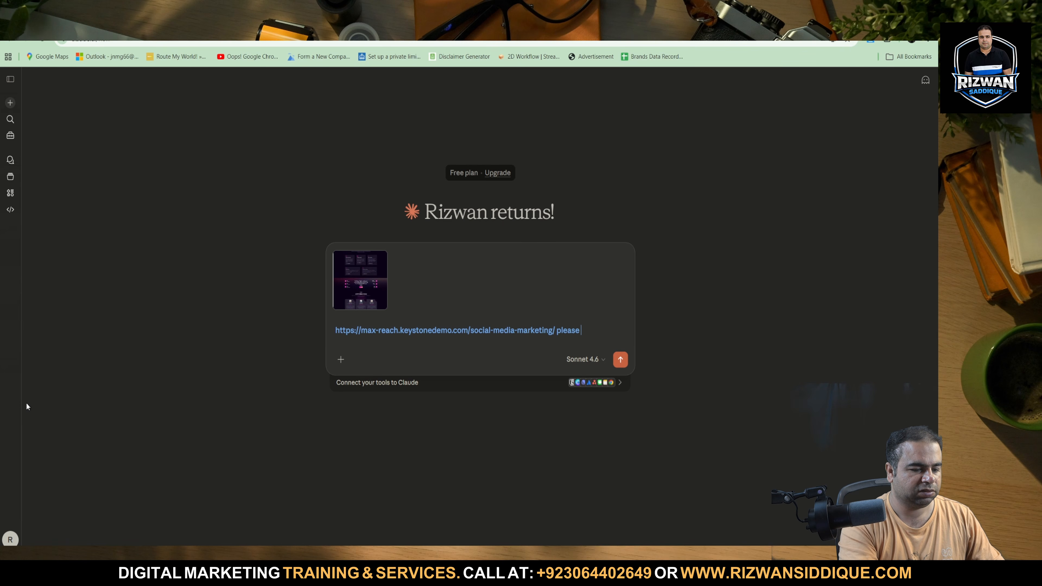
pyautogui.write(' chec')
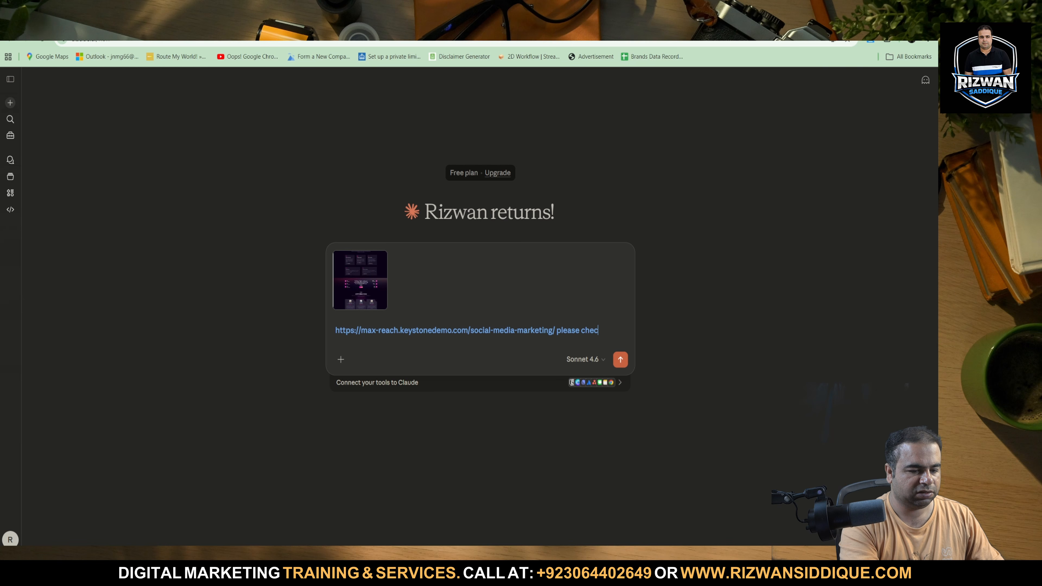
pyautogui.write('k data a')
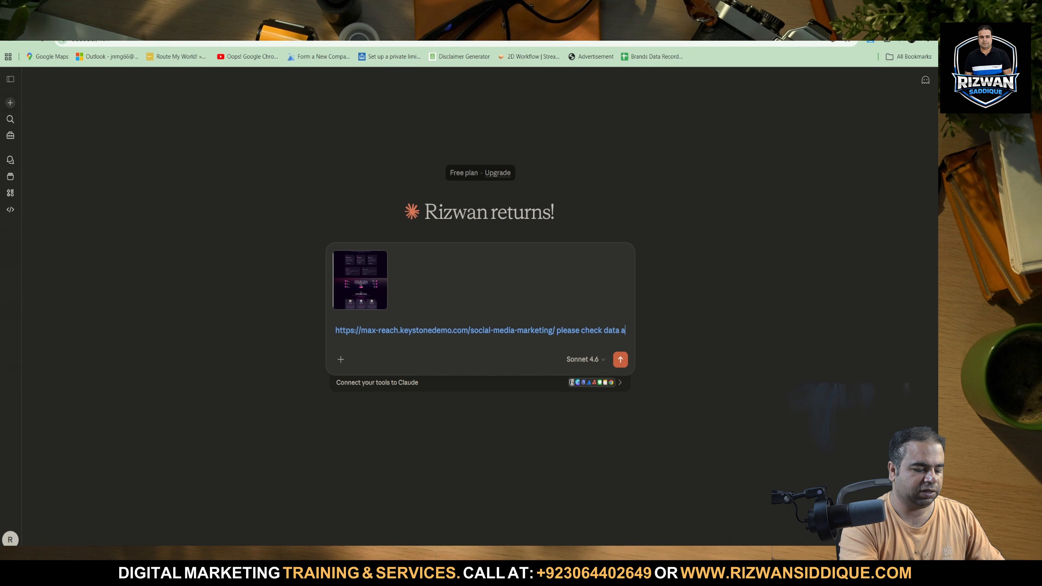
pyautogui.write('nd my w')
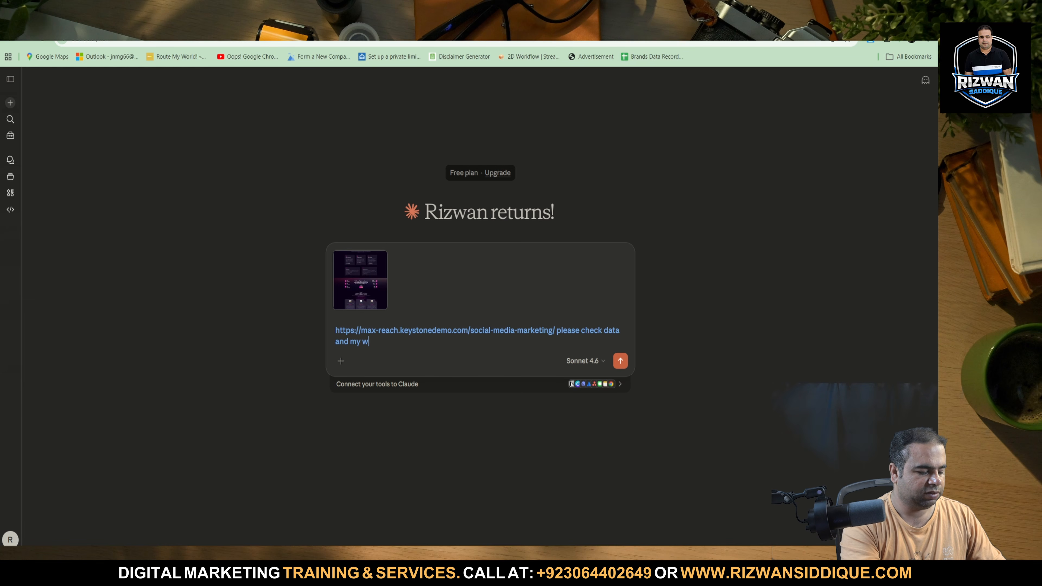
pyautogui.write('ebsite ')
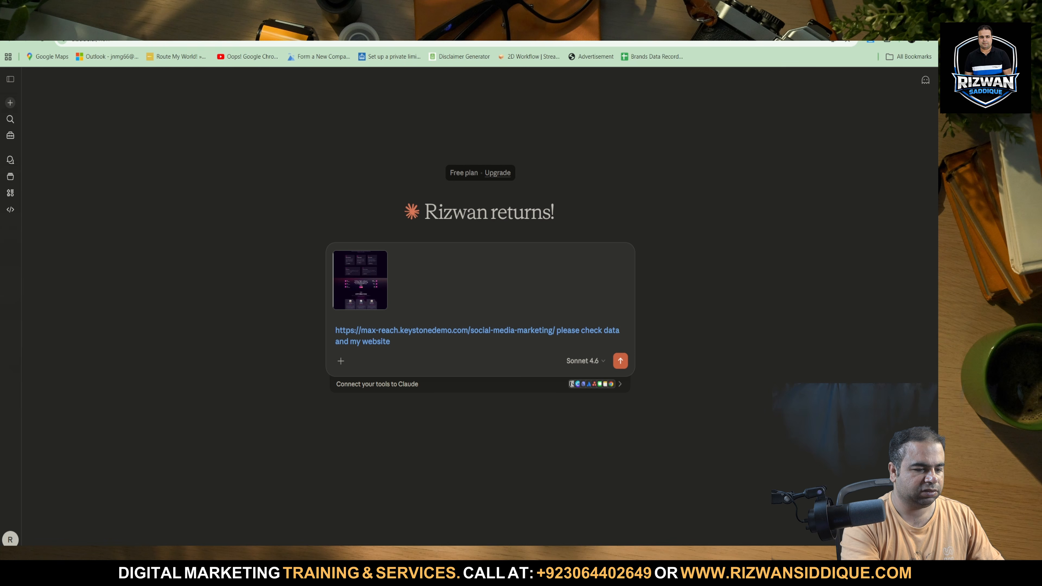
pyautogui.write('name')
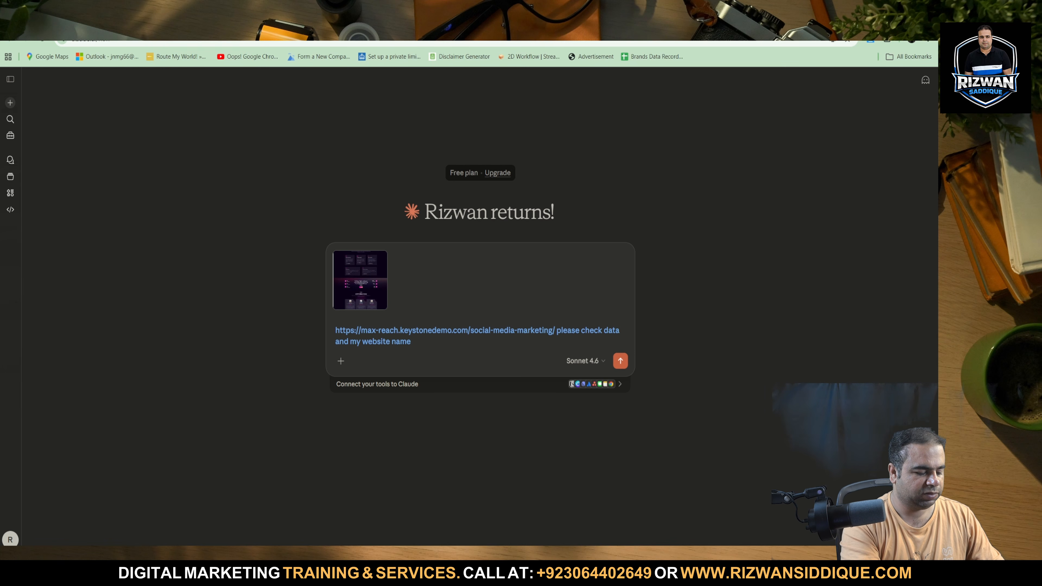
pyautogui.write(' is ')
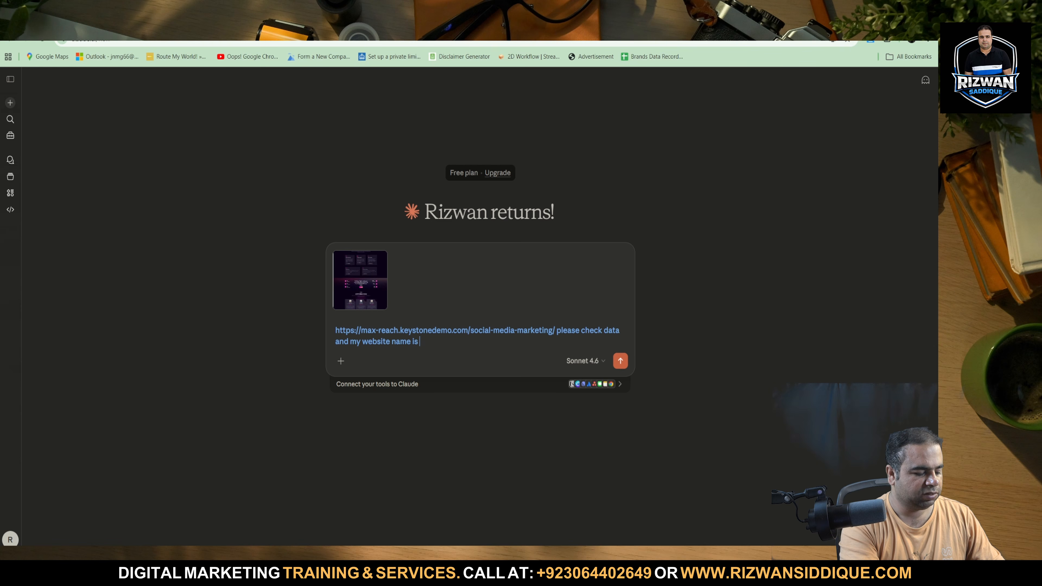
pyautogui.write('funnelco')
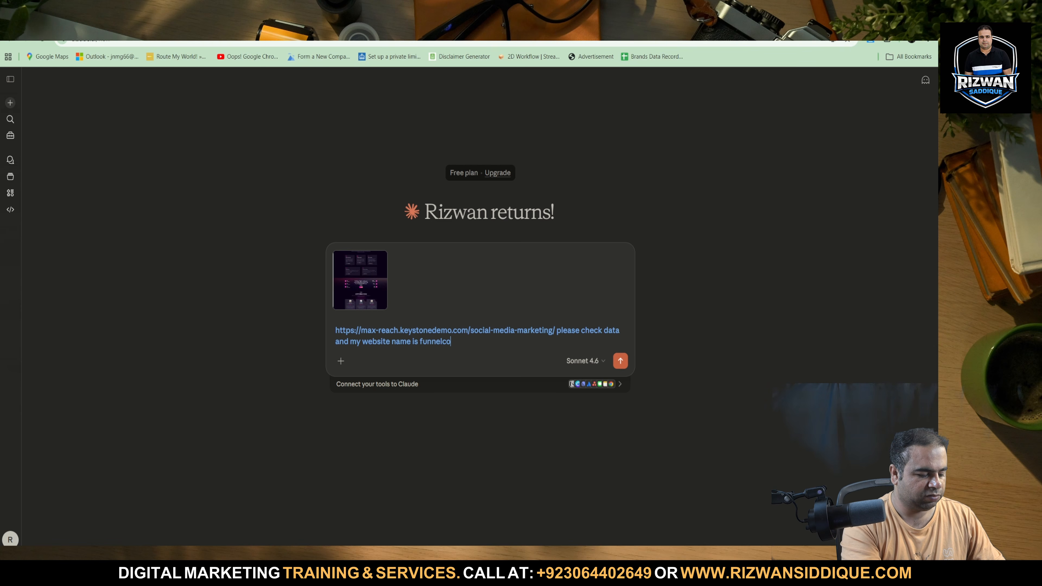
pyautogui.write('re ')
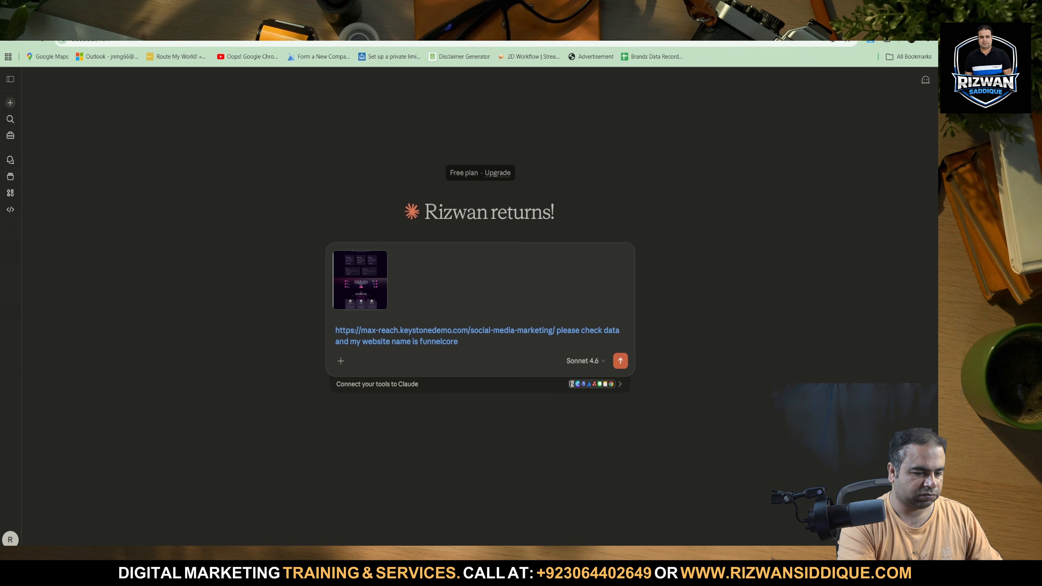
pyautogui.write('ple')
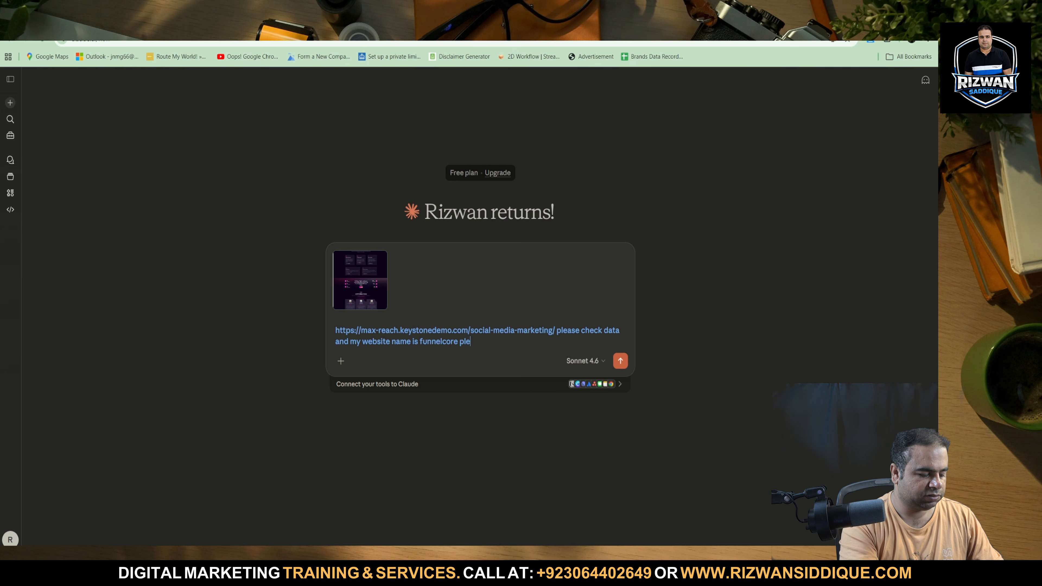
pyautogui.write('ase change data ')
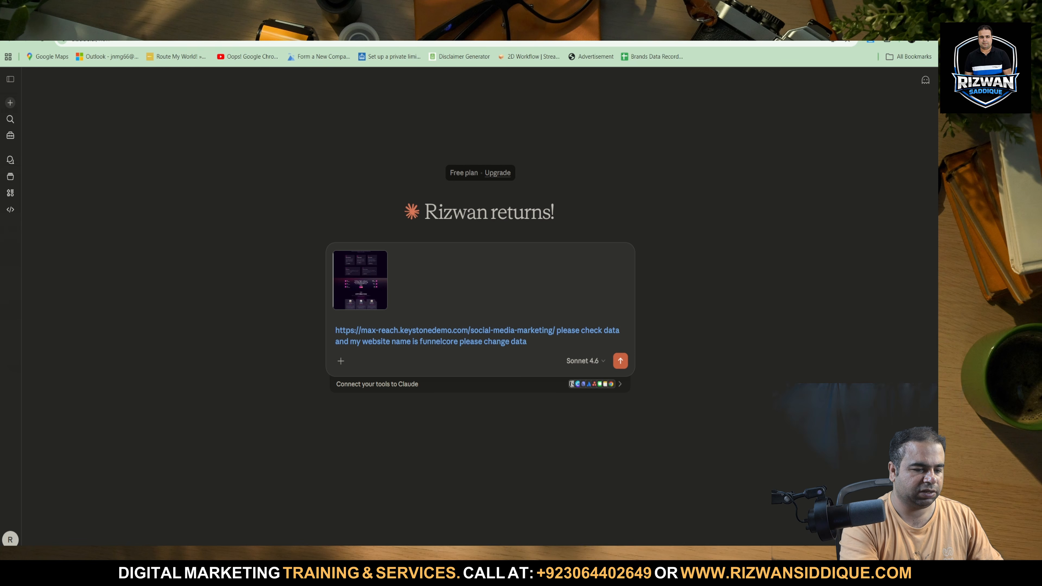
pyautogui.write('and')
pyautogui.write(' c')
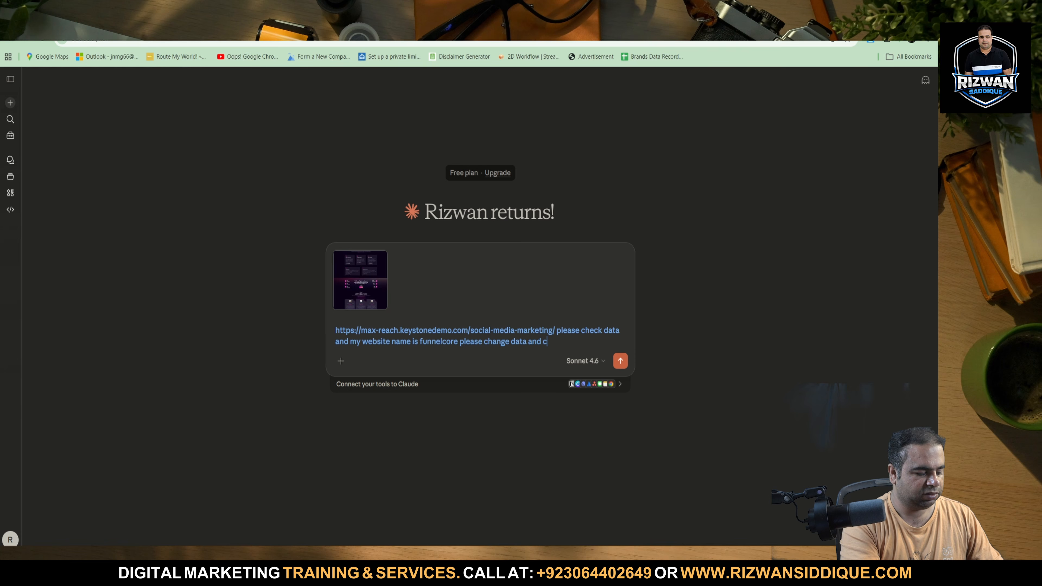
pyautogui.write('lear e')
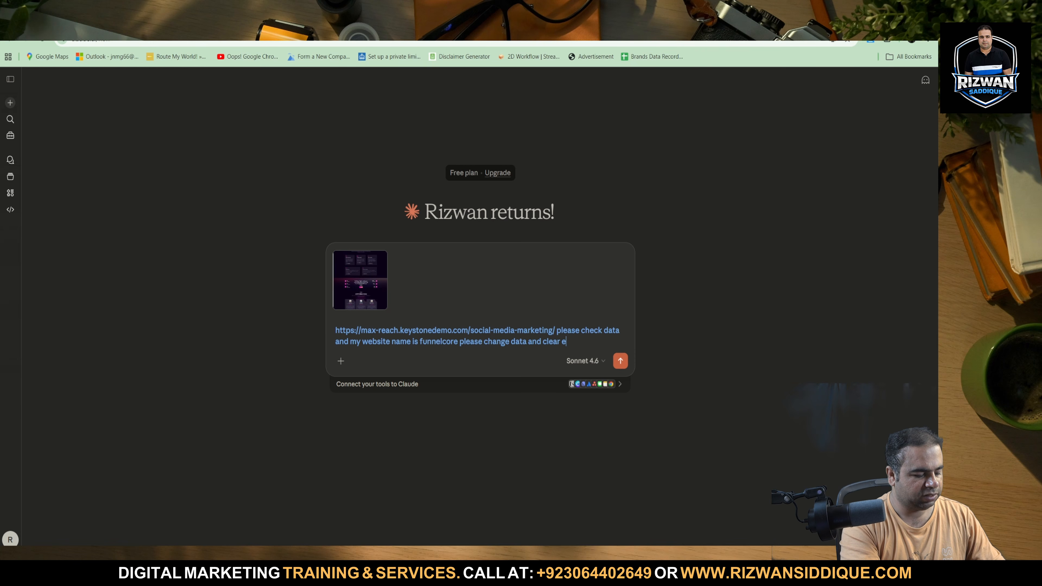
pyautogui.write('rror')
pyautogui.press('Return')
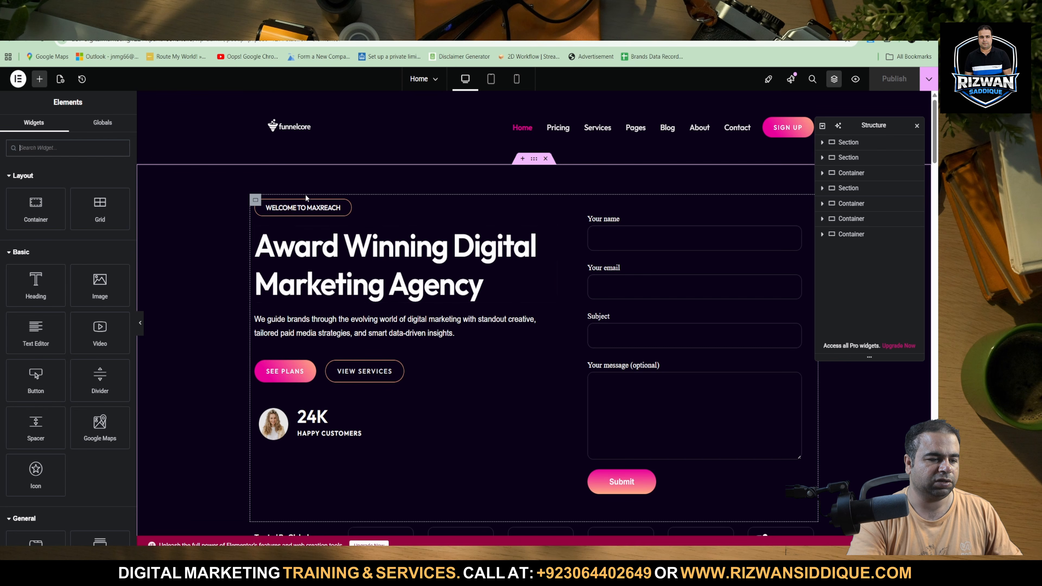
# Step: In the Elementor editor, change the small heading above "Award Winning Digital Marketing Agency" to "Welcome to Funnelcore"
pyautogui.click(346, 205)
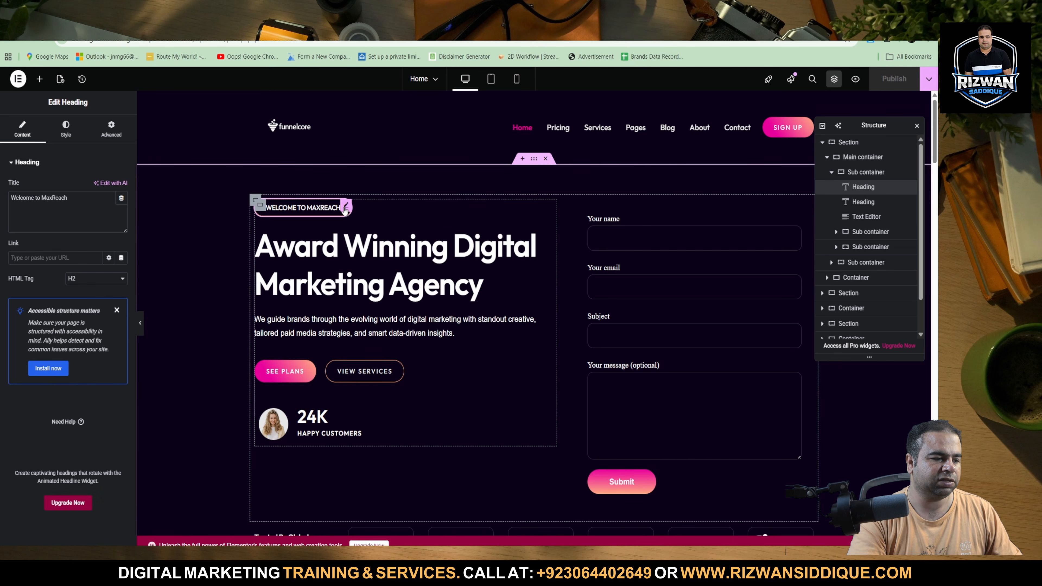
pyautogui.hotkey('ctrl', 'a')
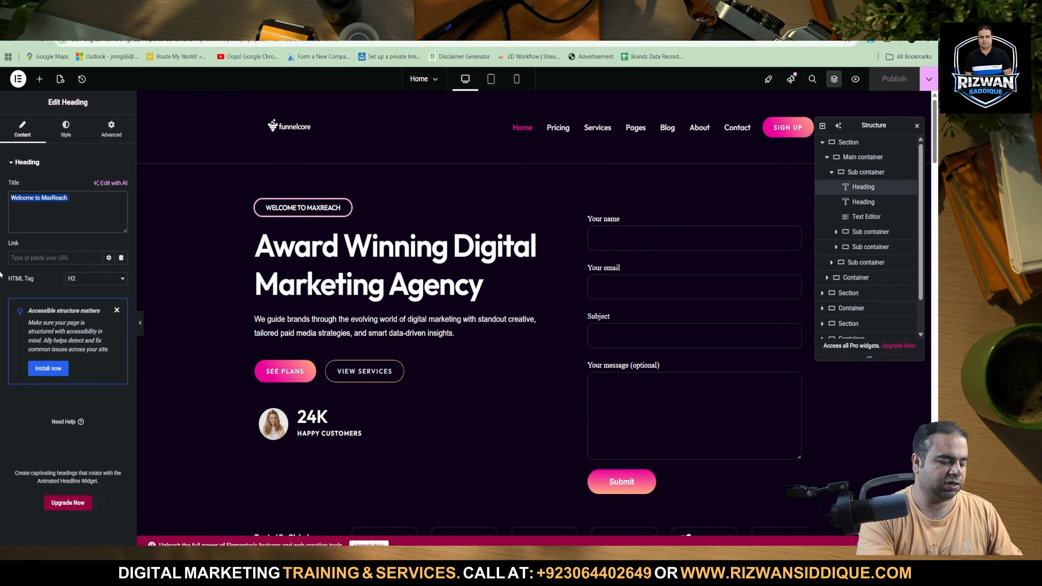
pyautogui.press('Right')
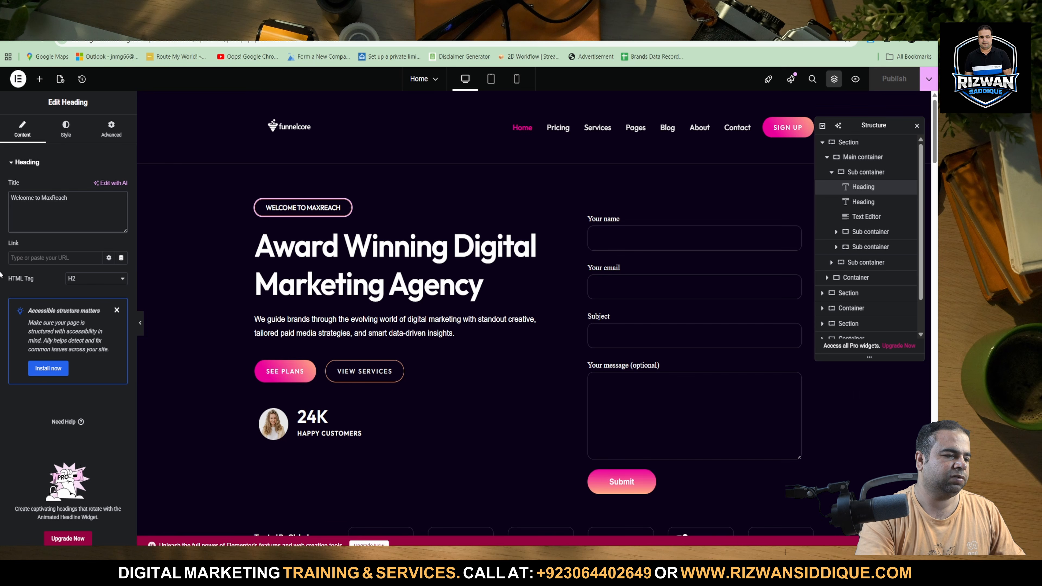
pyautogui.press('BackSpace')
pyautogui.press('BackSpace')
pyautogui.press('BackSpace')
pyautogui.press('BackSpace')
pyautogui.press('BackSpace')
pyautogui.press('BackSpace')
pyautogui.press('BackSpace')
pyautogui.press('BackSpace')
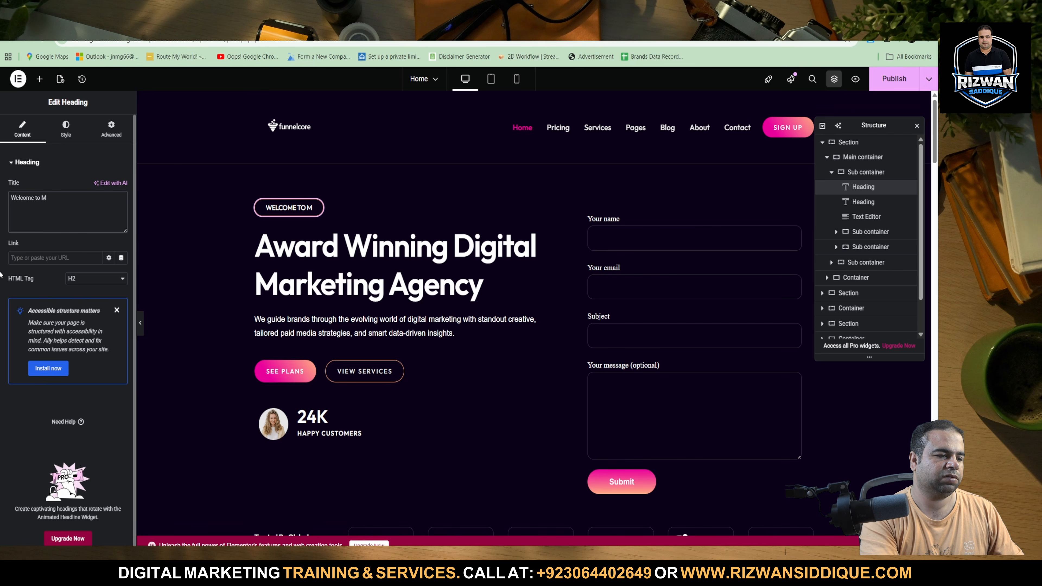
pyautogui.write('Funn')
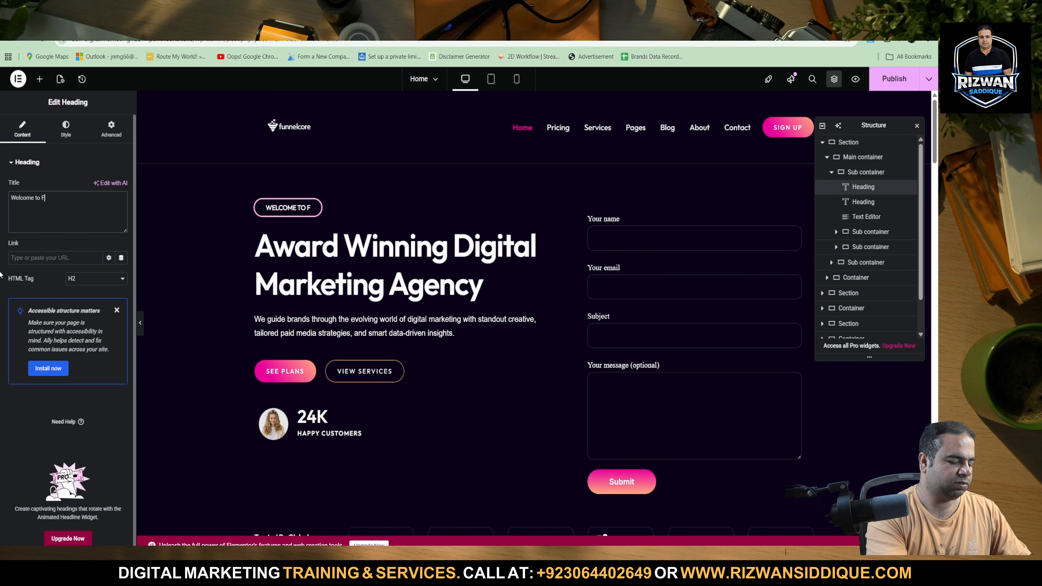
pyautogui.write('elcore')
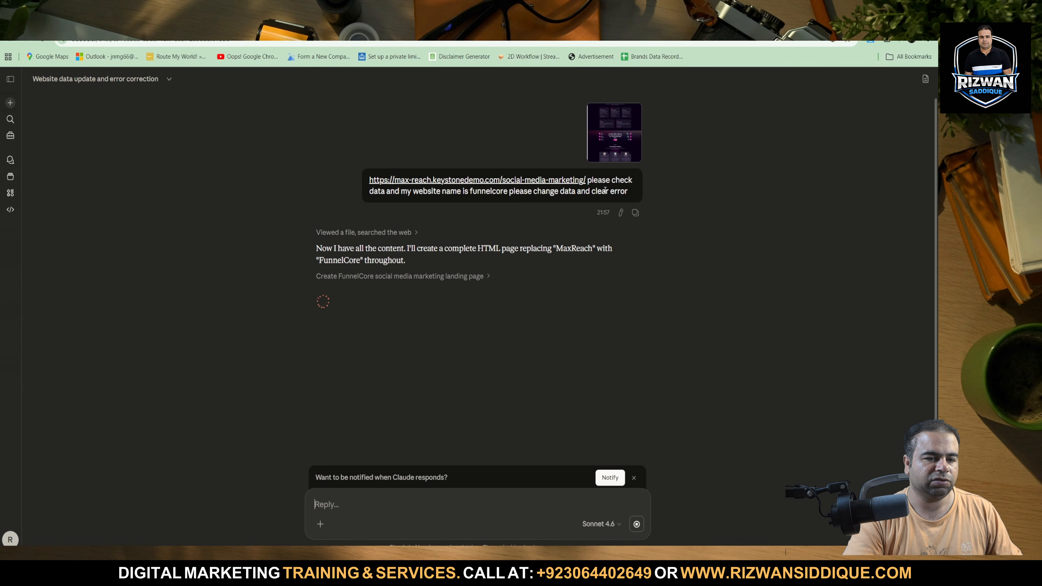
# Step: Select the text of the sent prompt in the Claude chat and open google.com in a new browser tab
pyautogui.tripleClick(391, 193)
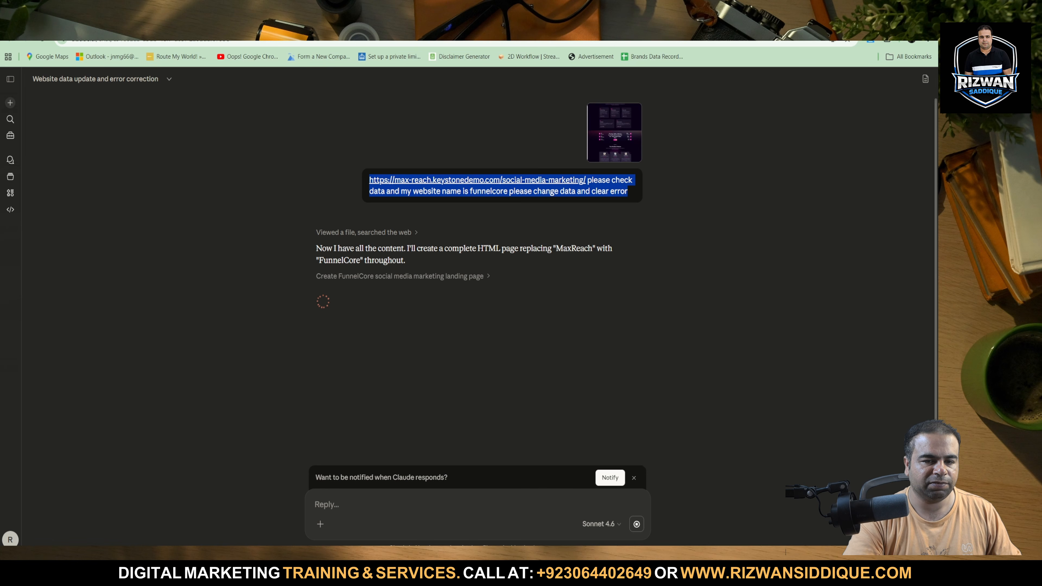
pyautogui.hotkey('ctrl', 't')
pyautogui.write('google.com')
pyautogui.press('Return')
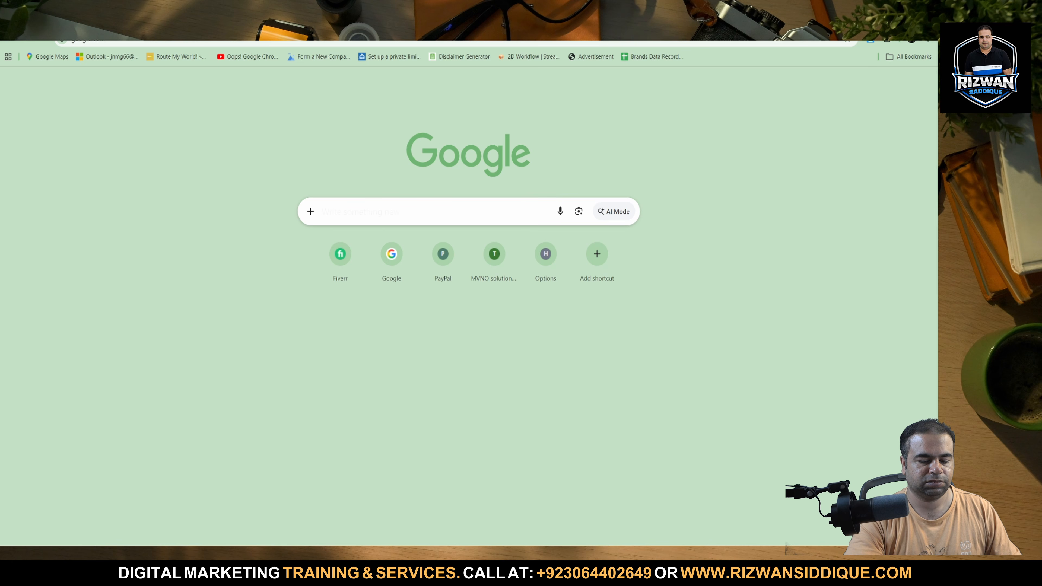
pyautogui.press('Return')
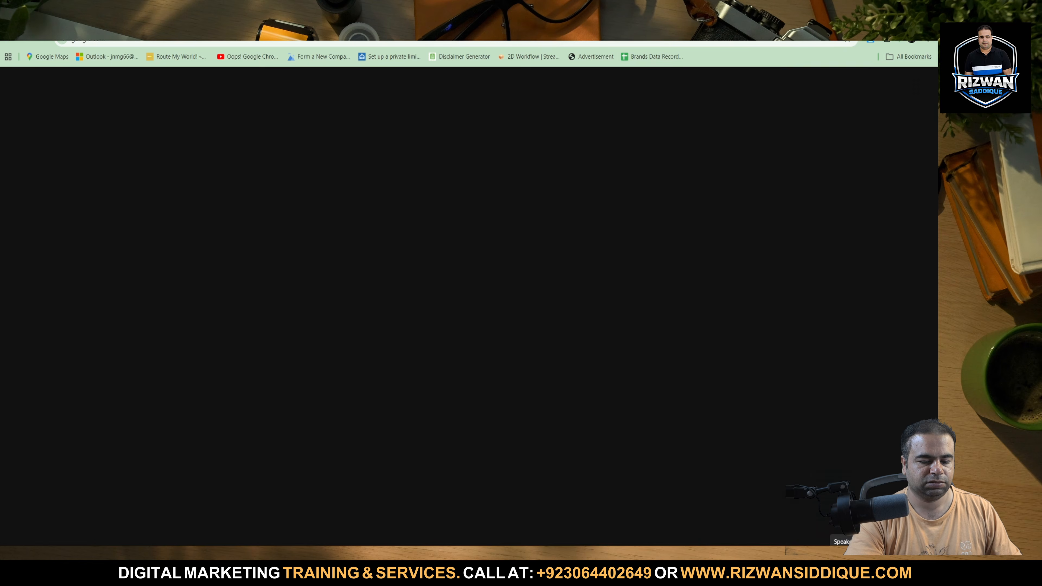
# Step: Search Google for "google gemini" and return to the Claude chat
pyautogui.click(441, 275)
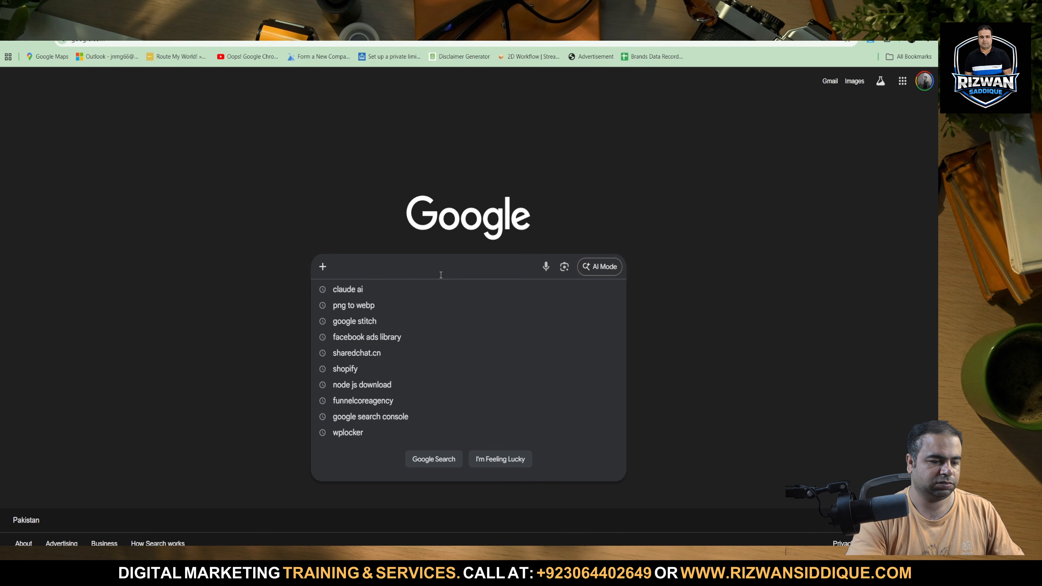
pyautogui.write('google')
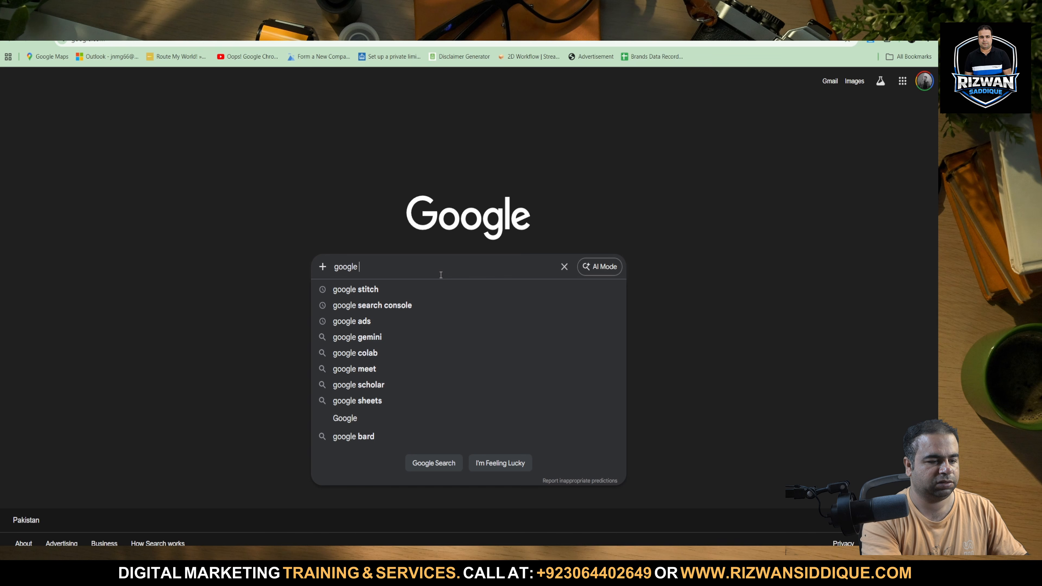
pyautogui.press('Down')
pyautogui.press('Down')
pyautogui.press('Down')
pyautogui.press('Down')
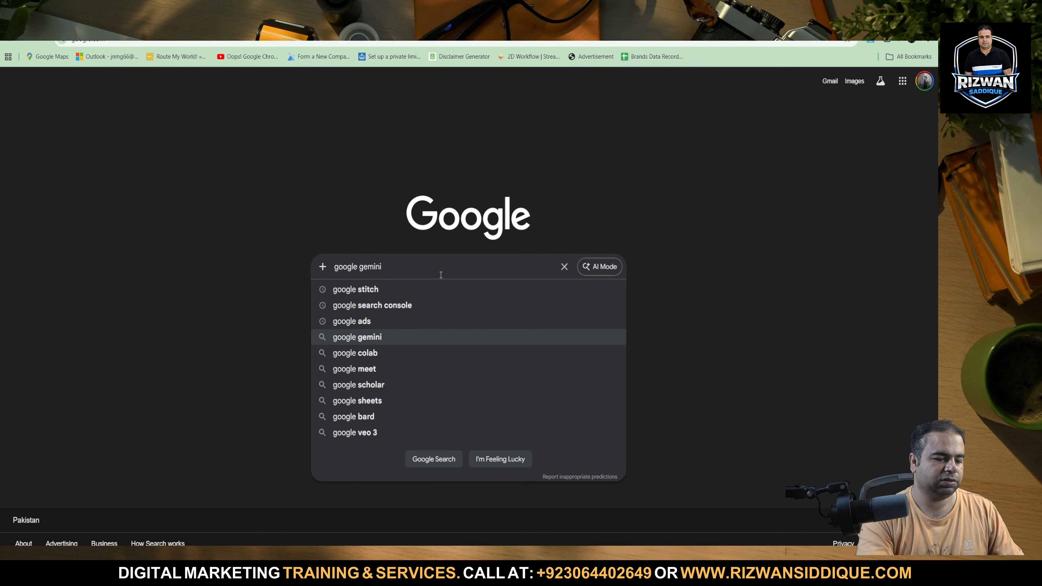
pyautogui.press('Return')
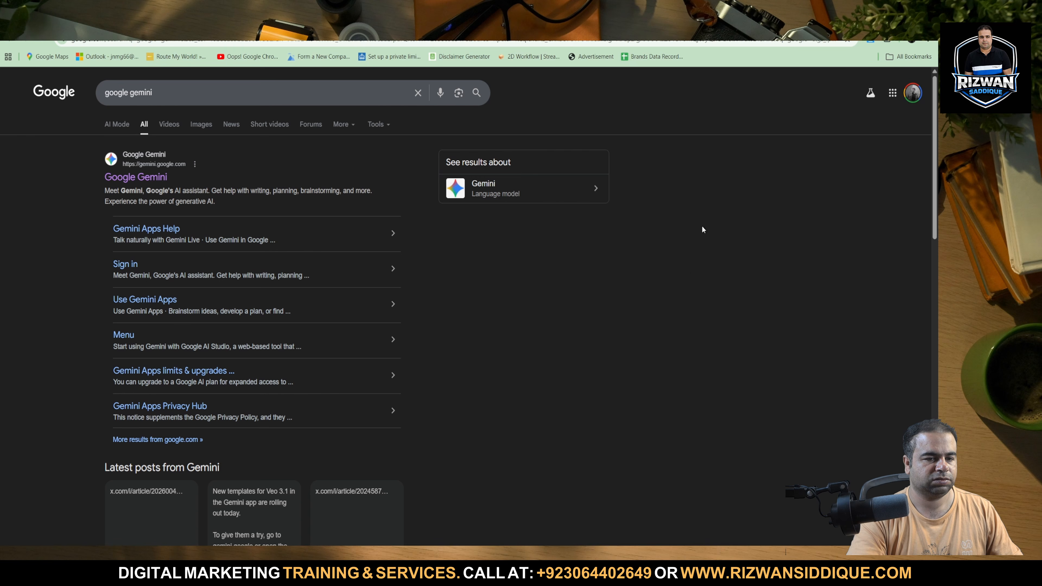
pyautogui.click(721, 24)
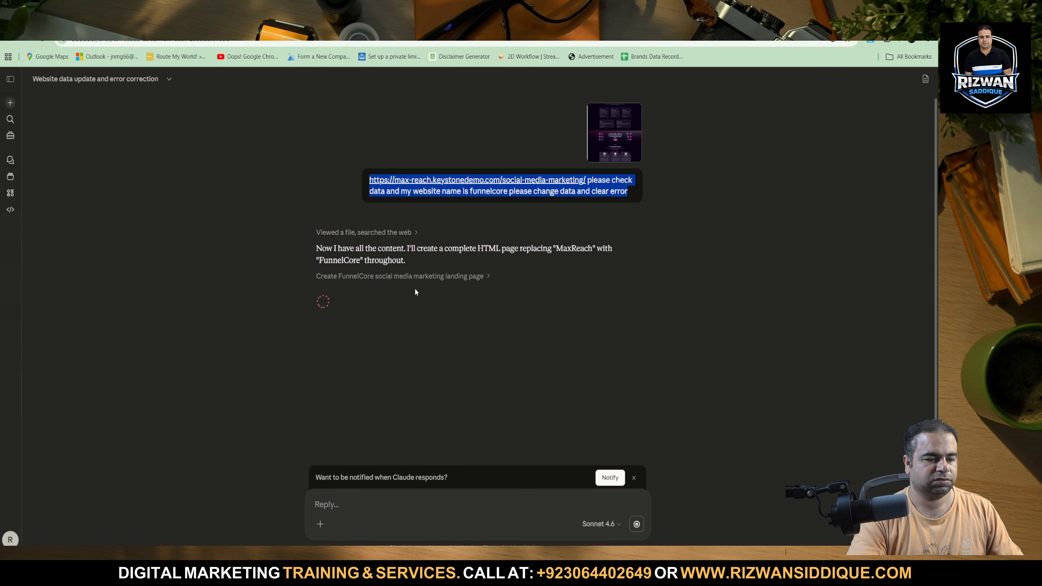
# Step: Load Gemini in its browser tab and capture a screen snip of the full-page MaxReach homepage image in GoFullPage
pyautogui.click(779, 24)
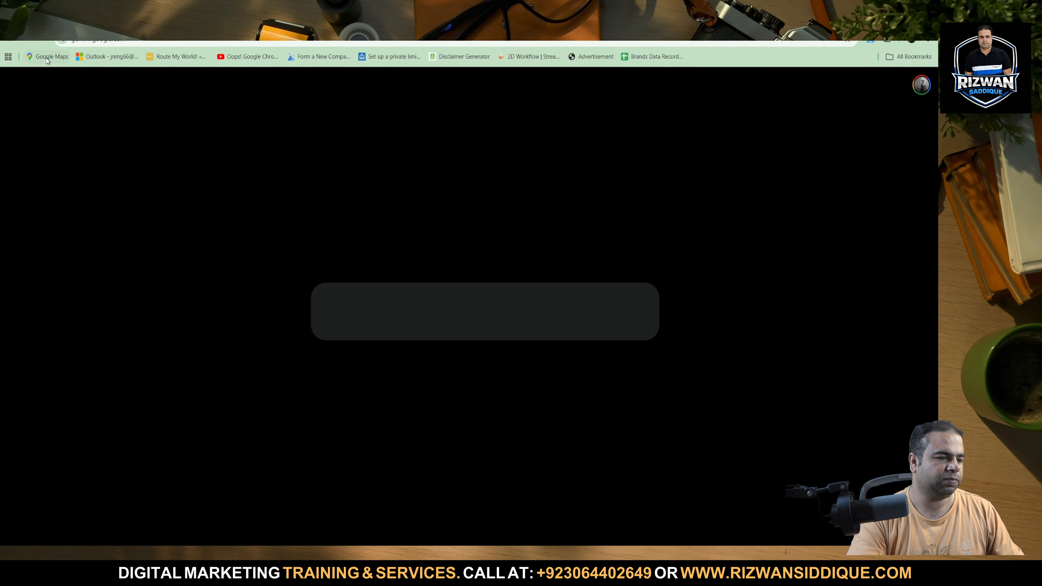
pyautogui.click(306, 25)
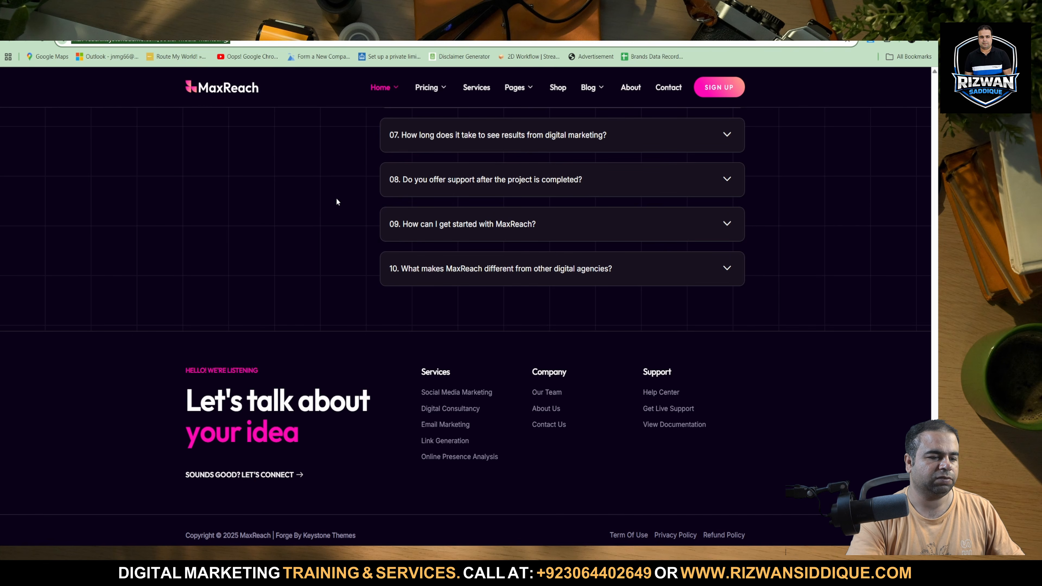
pyautogui.scroll(20, 338, 201)
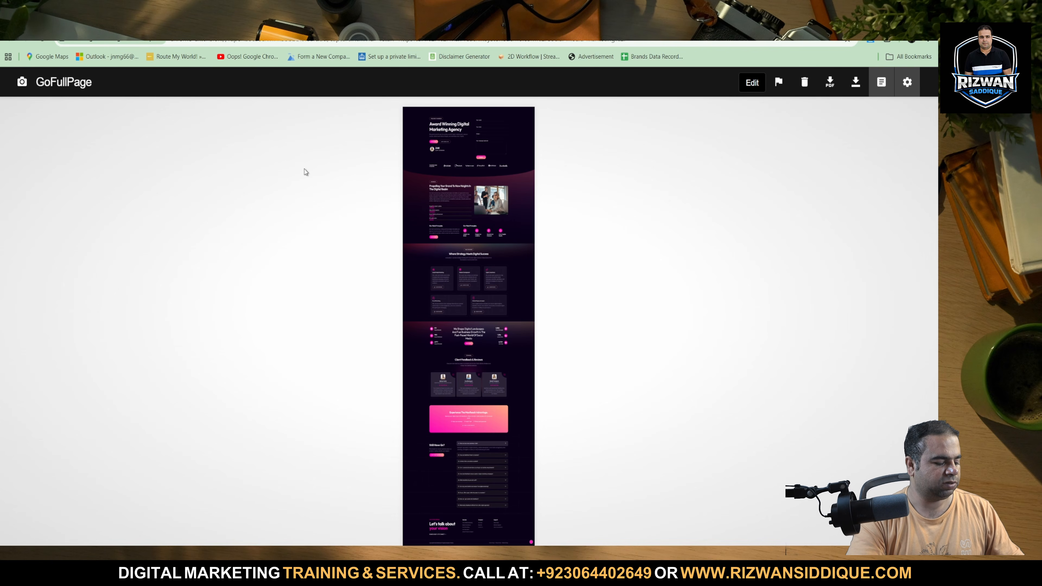
pyautogui.press('super+shift+s')
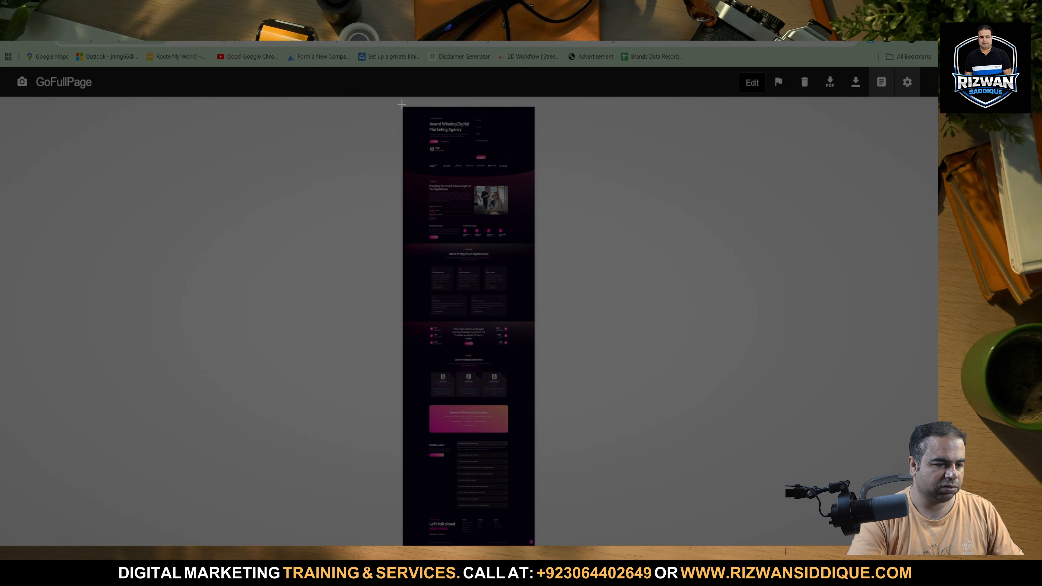
pyautogui.moveTo(402, 105); pyautogui.dragTo(539, 546)
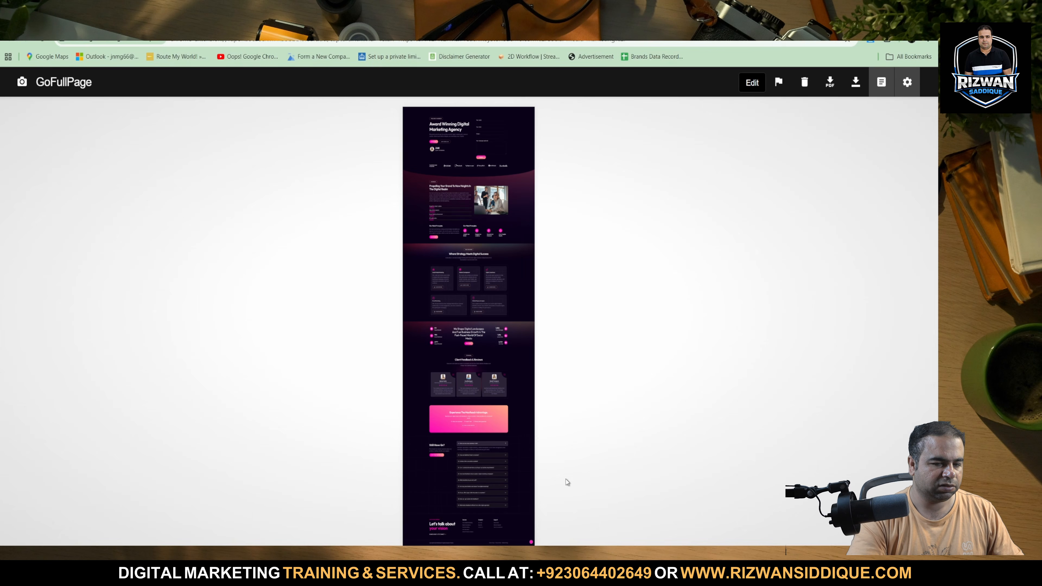
# Step: In Gemini, paste the page screenshot alongside the prompt copied from Claude, choose the Pro model and send the request
pyautogui.hotkey('ctrl', 't')
pyautogui.hotkey('ctrl', 'Tab')
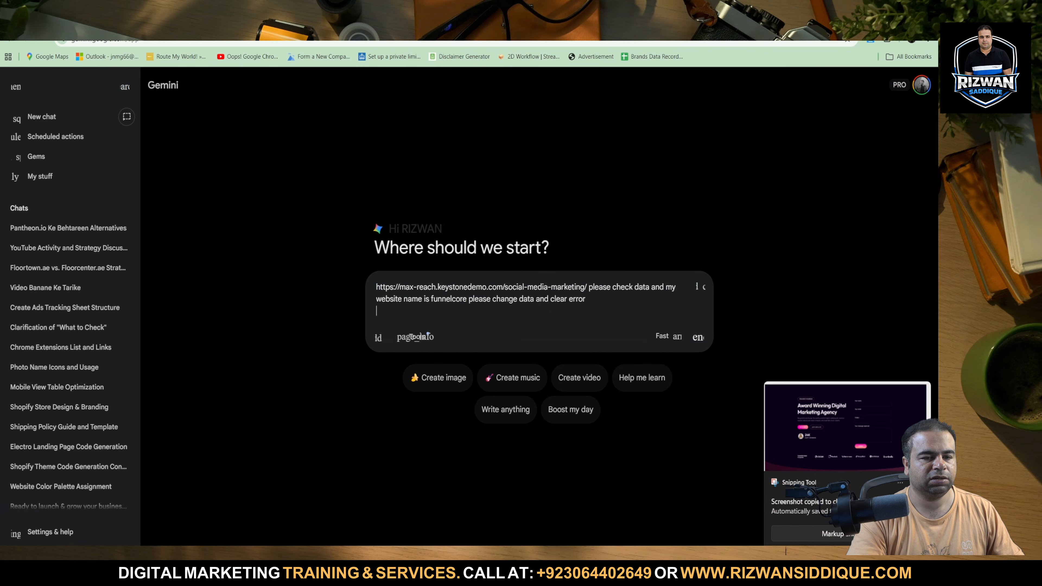
pyautogui.hotkey('ctrl', 'v')
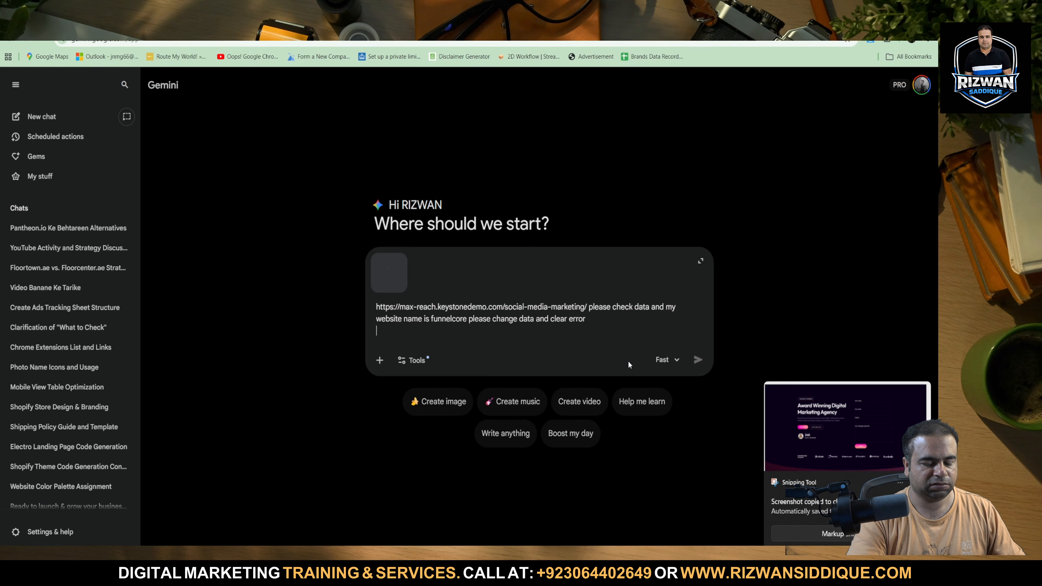
pyautogui.click(682, 362)
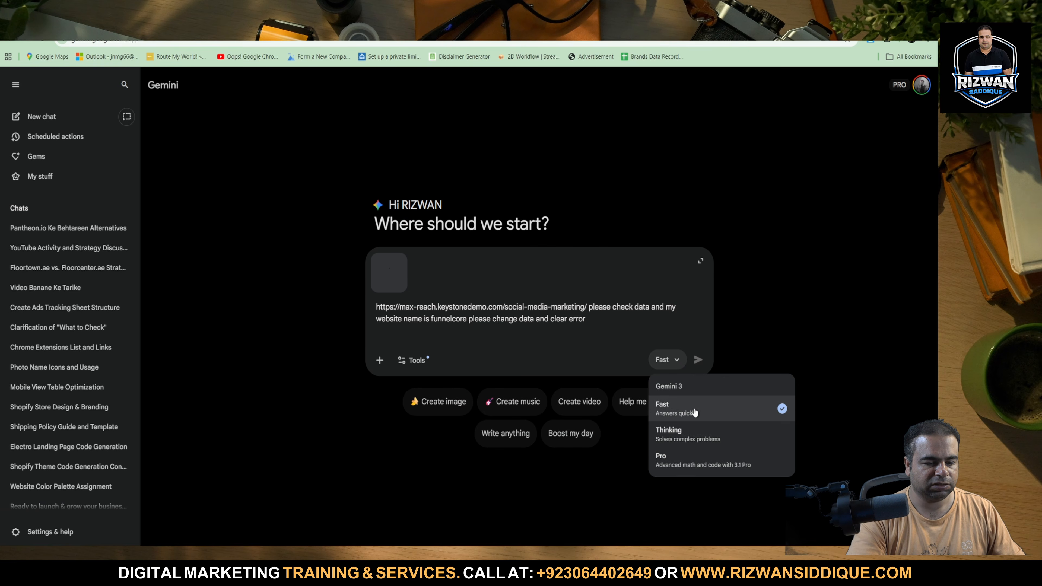
pyautogui.click(693, 458)
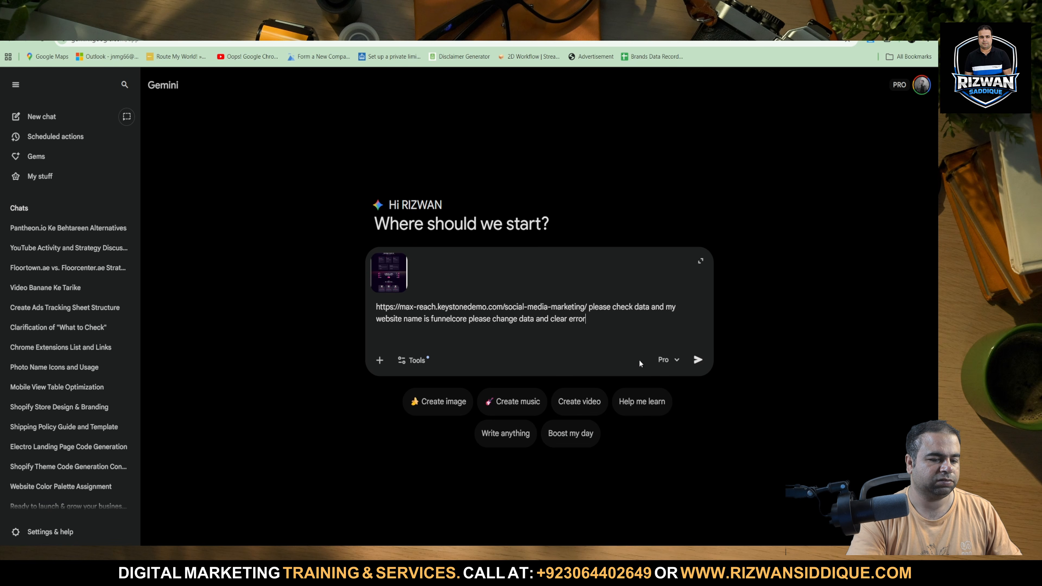
pyautogui.click(698, 359)
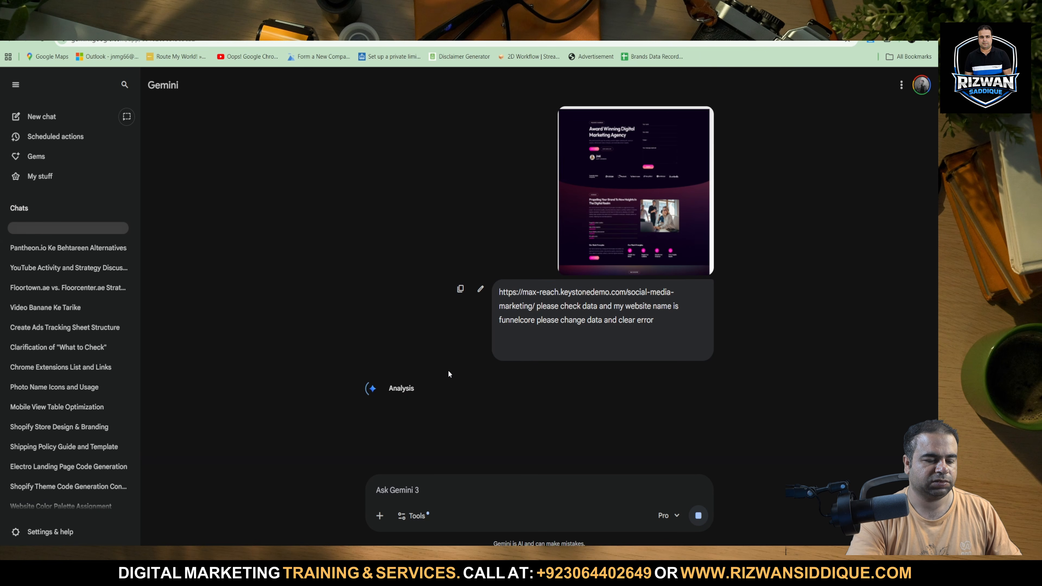
# Step: Return to the Claude chat, check the generated Funnelcore HTML preview, close it and read the summary of changes
pyautogui.click(493, 24)
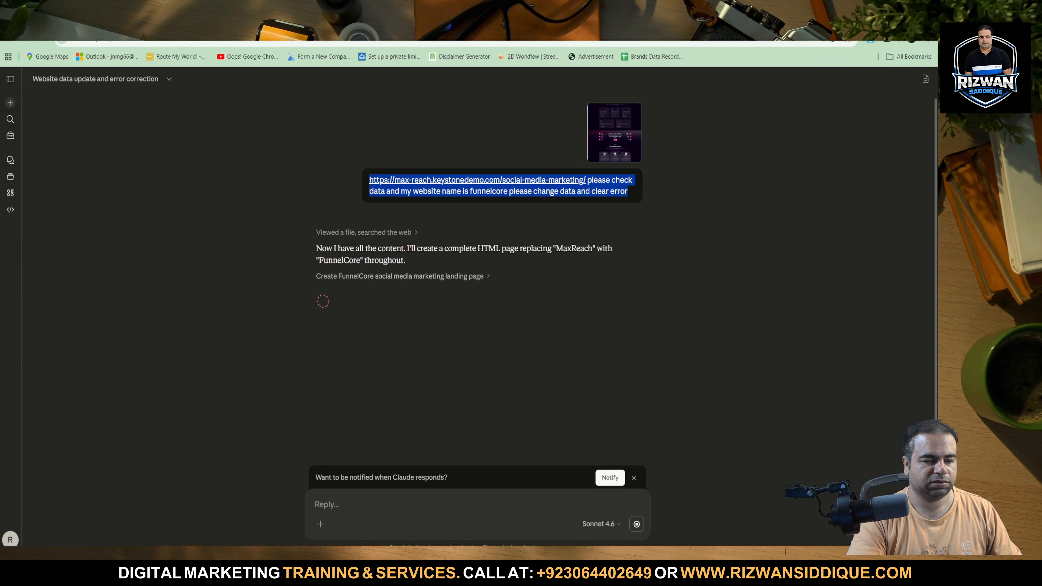
pyautogui.click(486, 277)
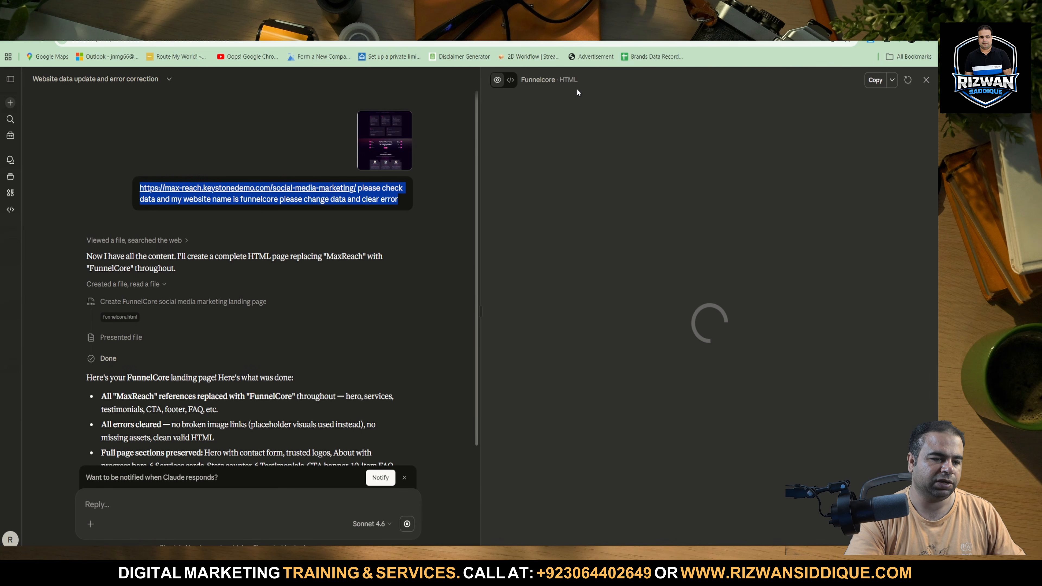
pyautogui.click(926, 80)
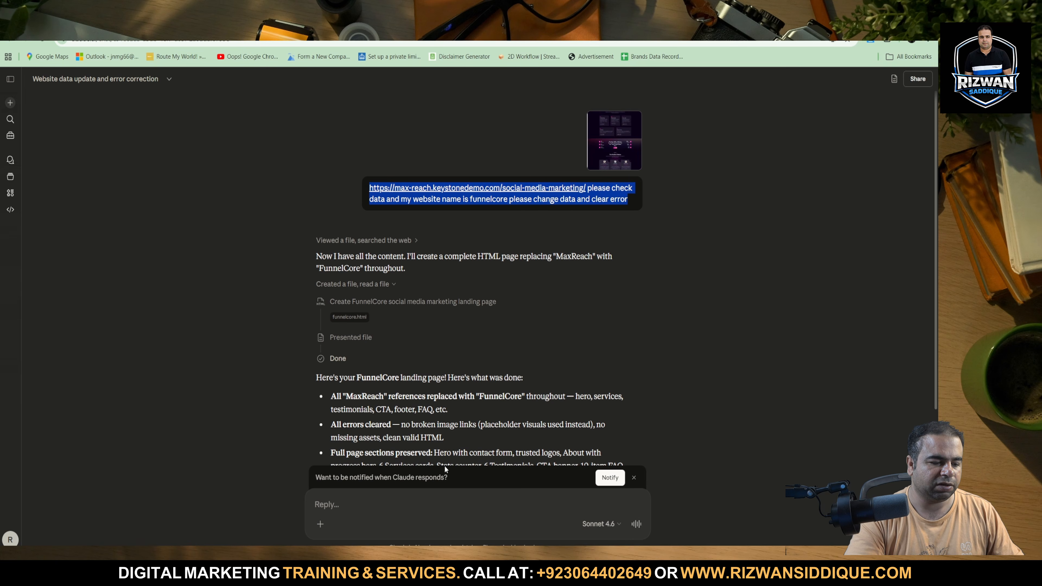
pyautogui.scroll(-5, 444, 451)
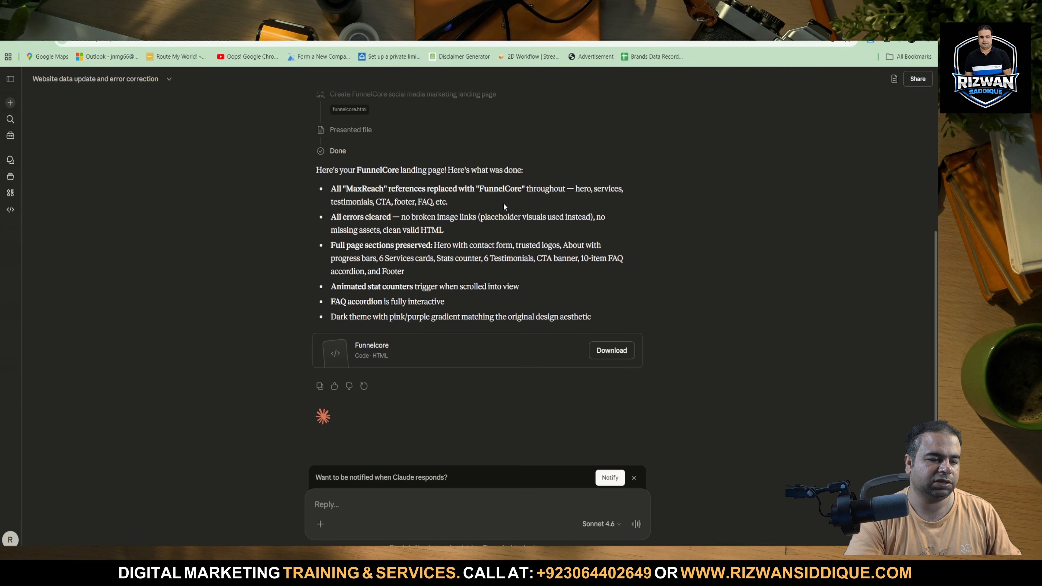
pyautogui.scroll(4, 500, 255)
pyautogui.scroll(-4, 513, 349)
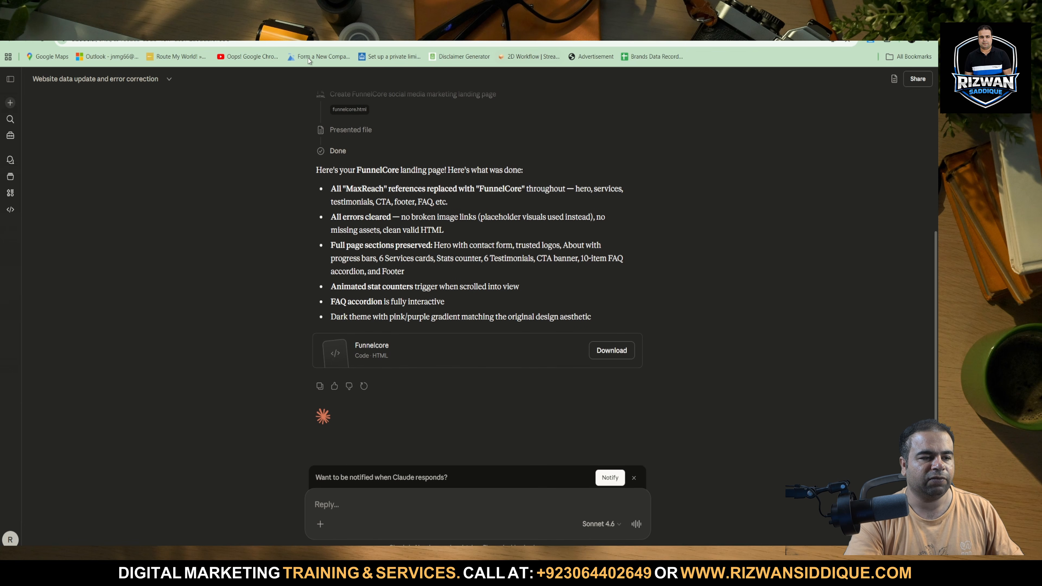
# Step: In the Elementor editor, snip the hero block from the "Award Winning Digital Marketing Agency" heading to the happy customers counter
pyautogui.click(314, 22)
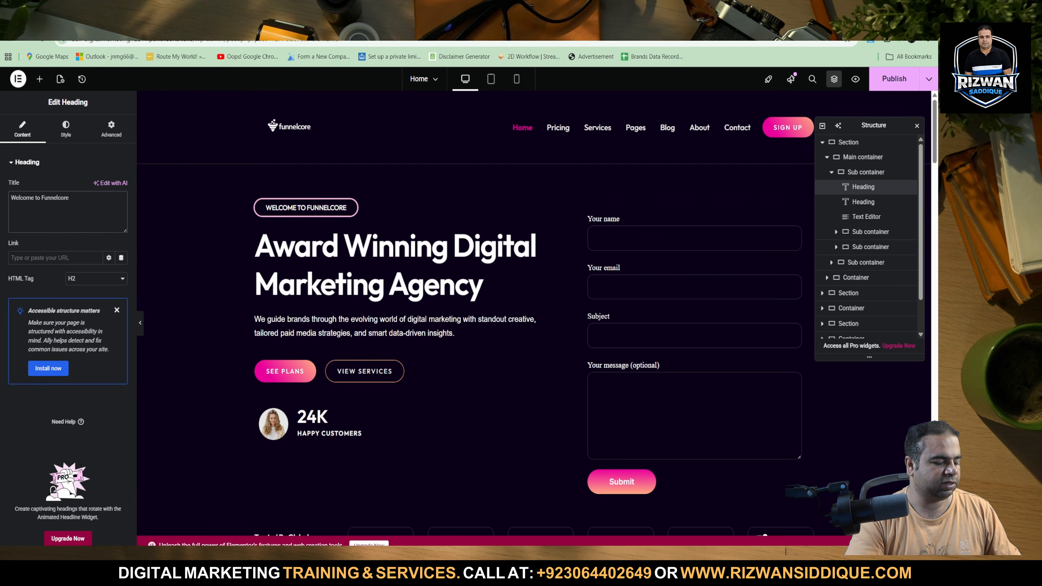
pyautogui.press('super+shift+s')
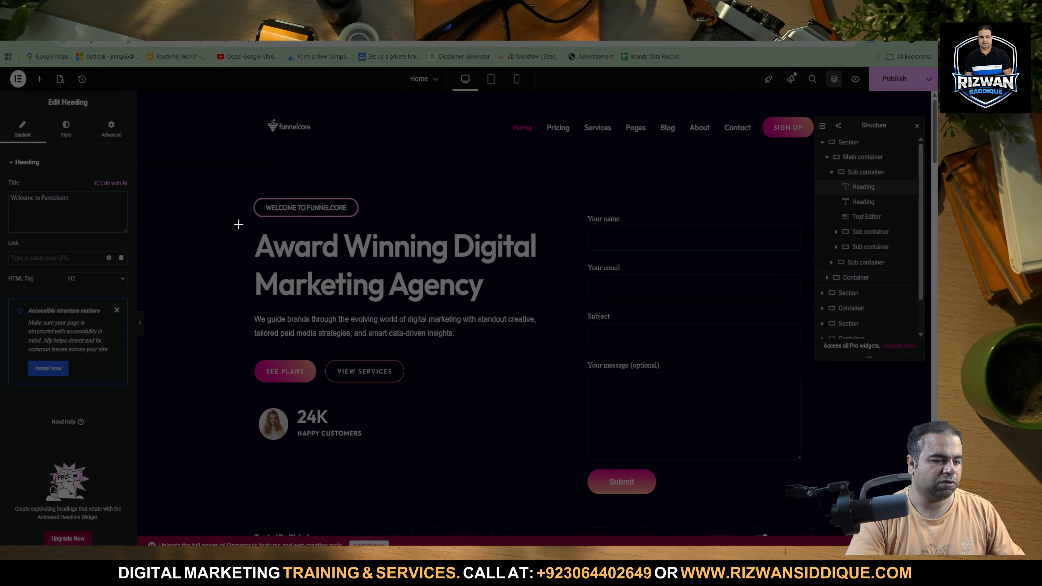
pyautogui.moveTo(238, 224); pyautogui.dragTo(559, 448)
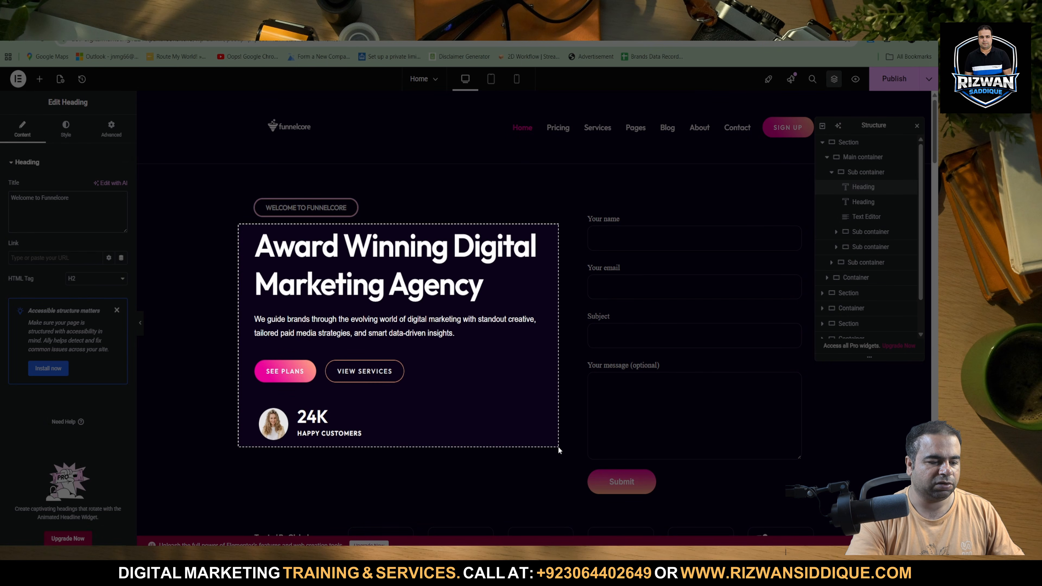
# Step: Look through Gemini's rebranding answer to its end and return to the Claude chat
pyautogui.click(697, 24)
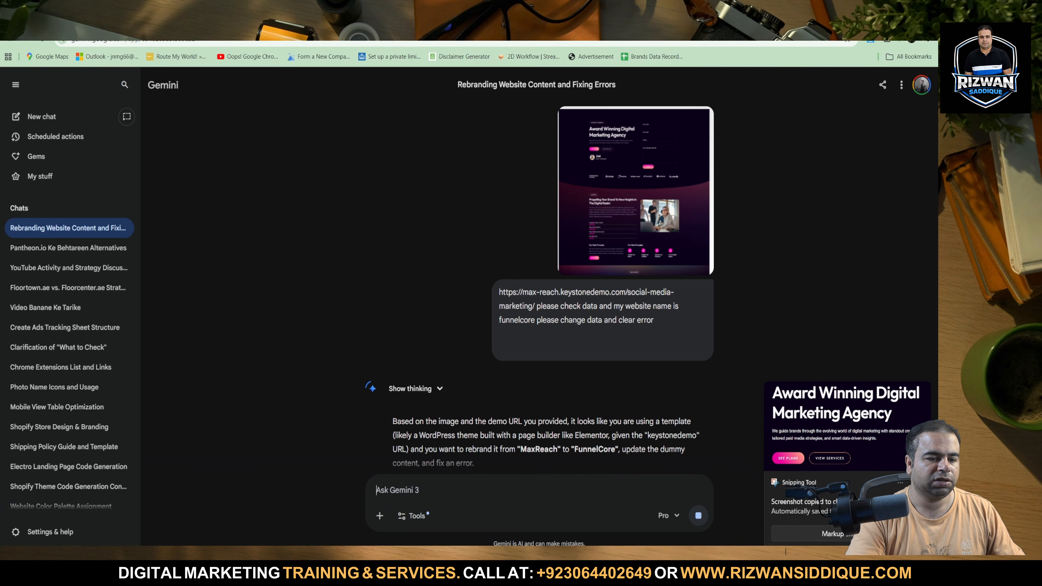
pyautogui.scroll(-15, 573, 412)
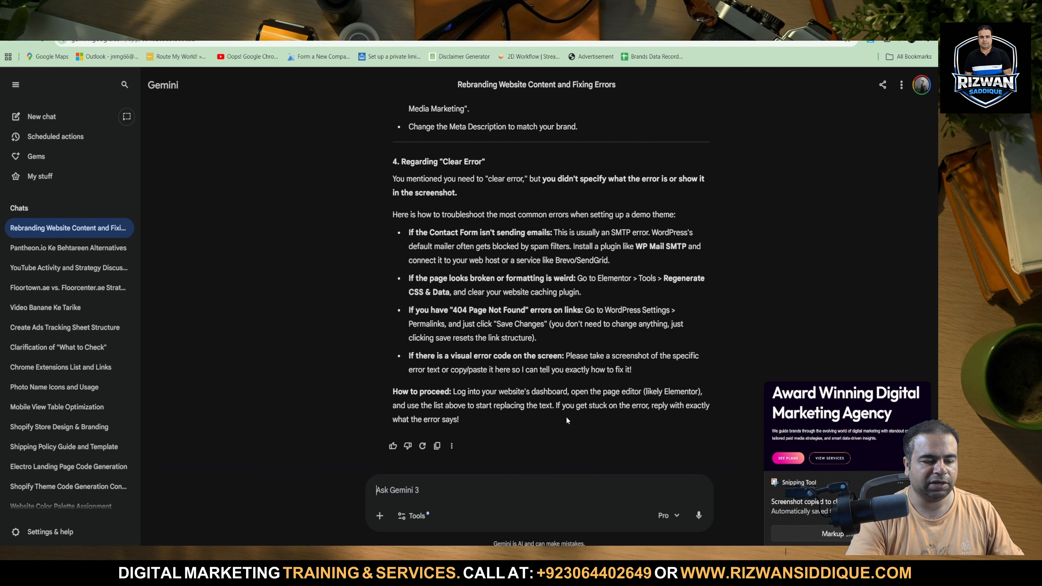
pyautogui.click(410, 25)
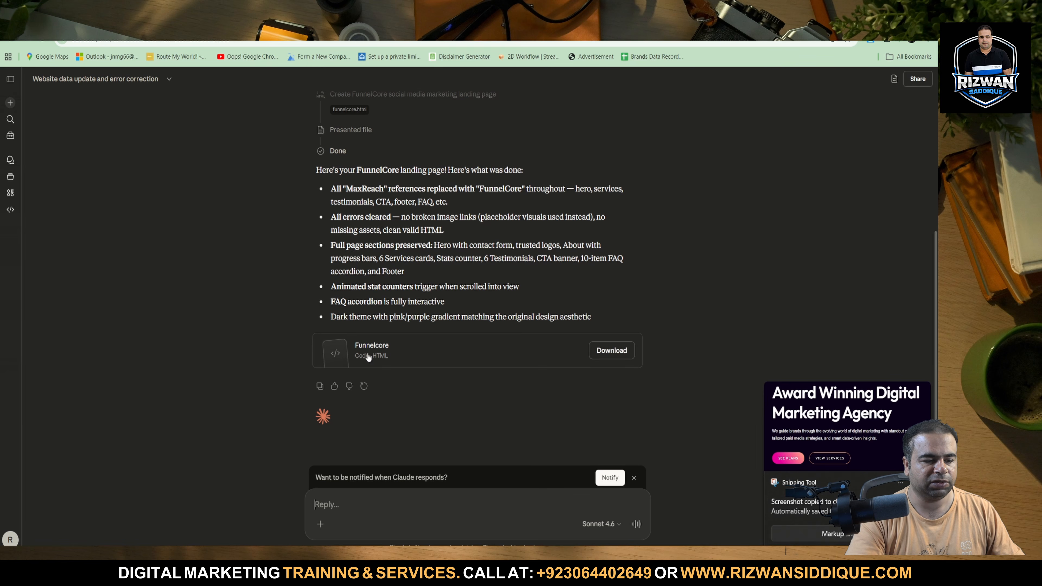
# Step: Attach the copied hero section screenshot and send Claude the prompt "please data for my website name funnel core just prompt"
pyautogui.hotkey('ctrl', 'v')
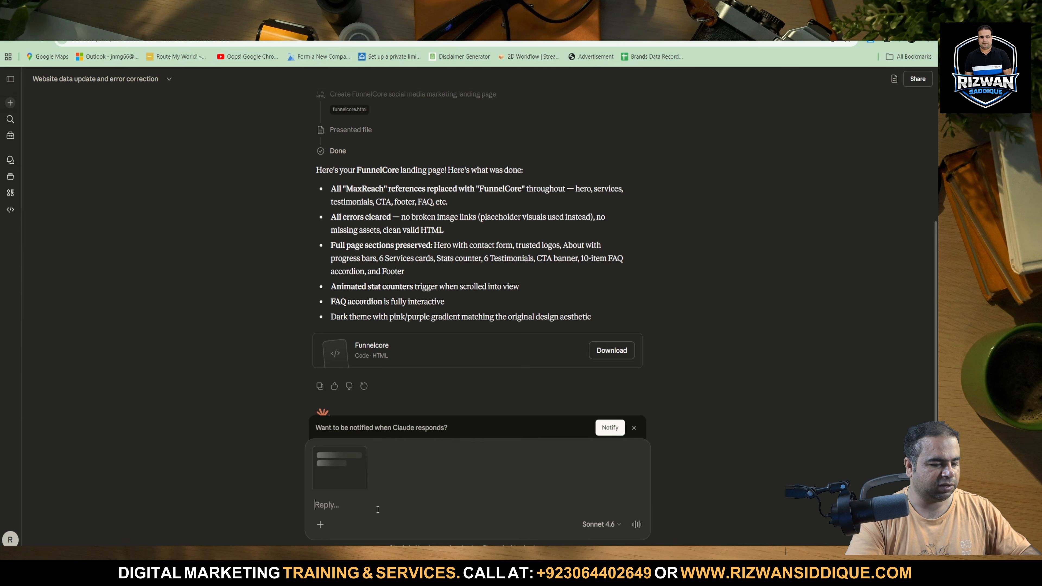
pyautogui.write('please')
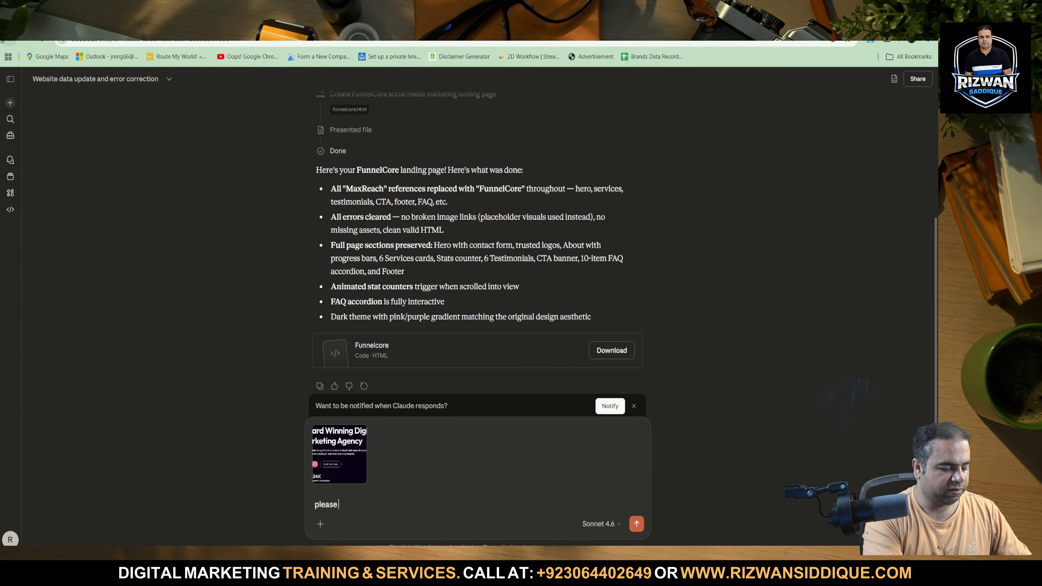
pyautogui.write(' data for my')
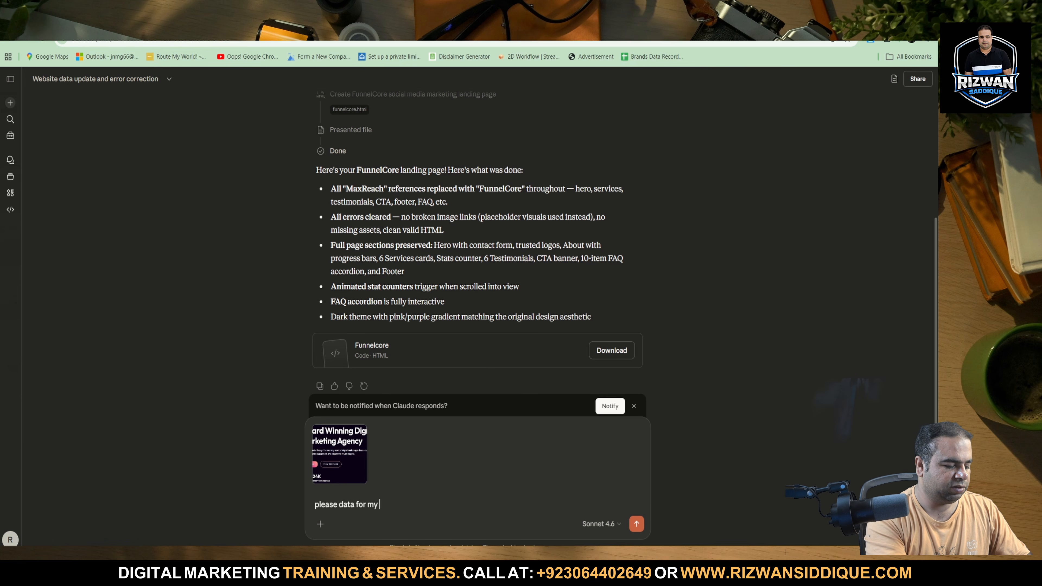
pyautogui.write(' website')
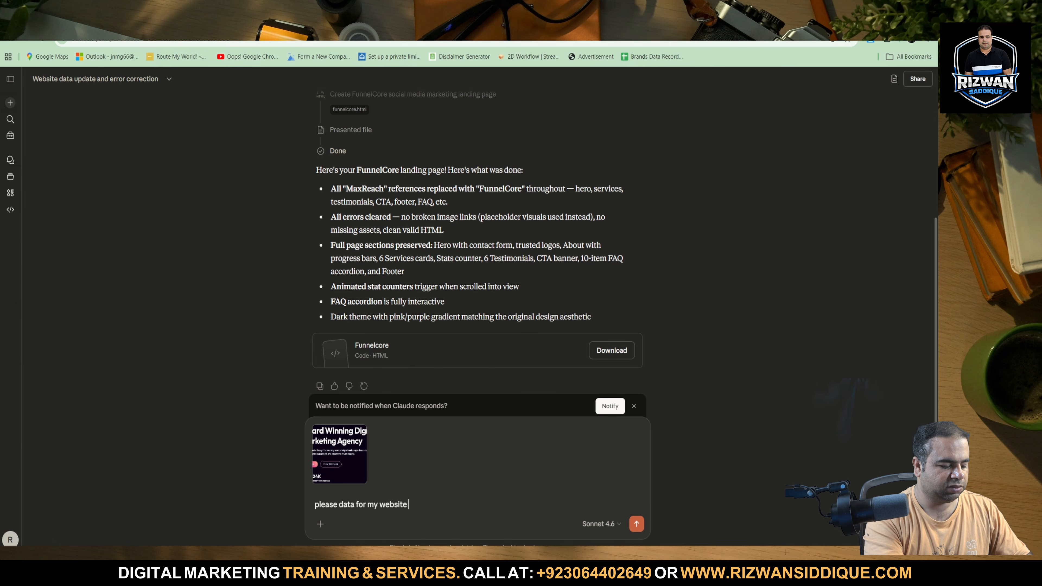
pyautogui.write(' name funnel core just prompt')
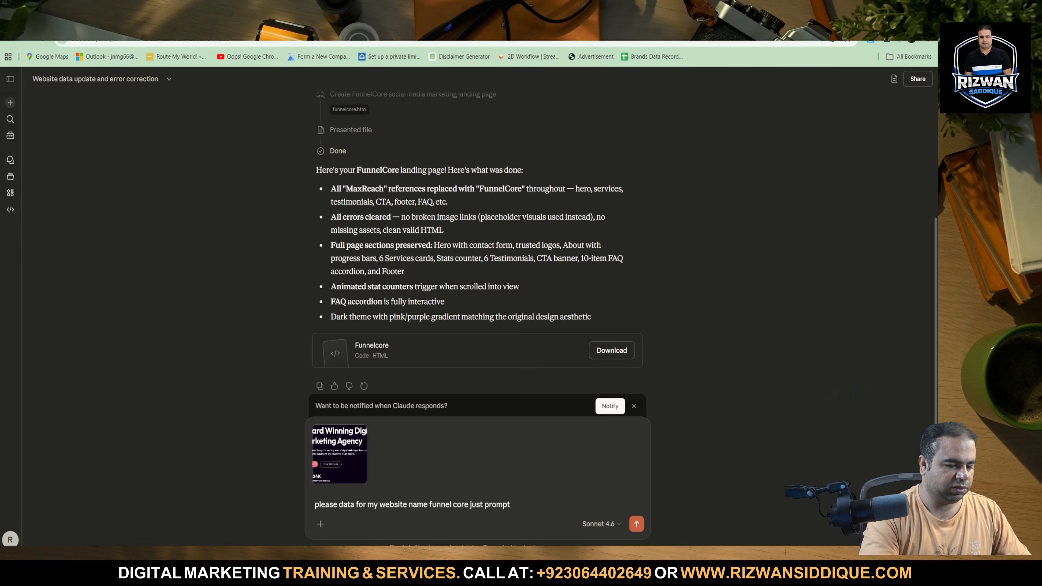
pyautogui.press('Return')
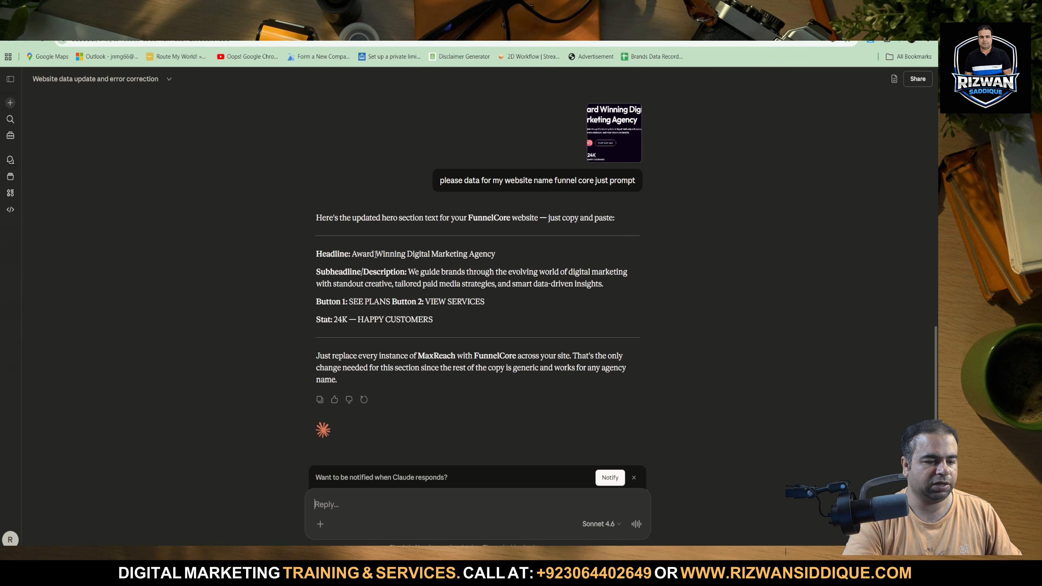
# Step: Send Claude the follow-up request "please change data my website name funnel core"
pyautogui.moveTo(359, 253); pyautogui.dragTo(564, 385)
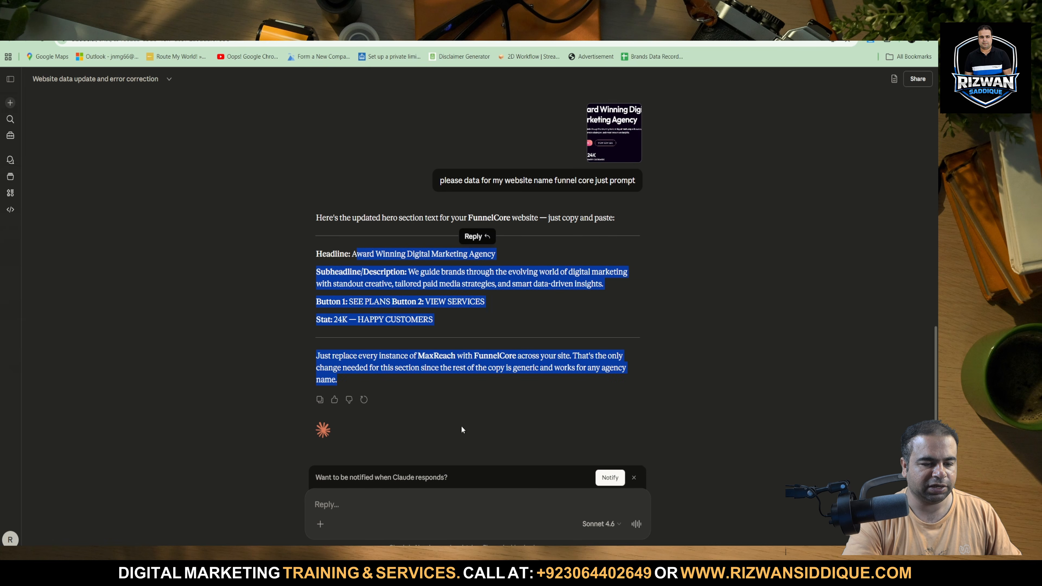
pyautogui.click(474, 413)
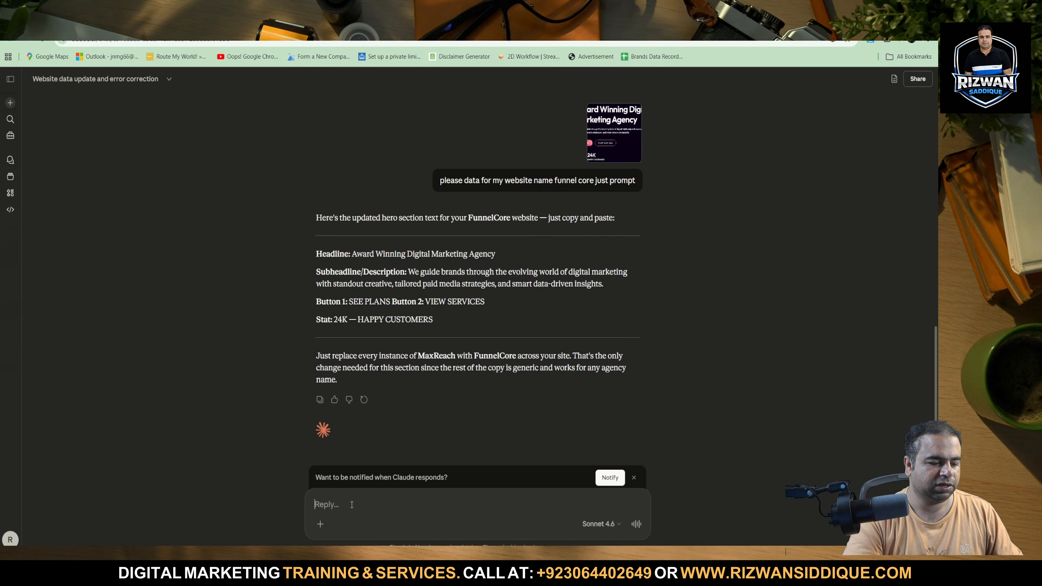
pyautogui.write('please change')
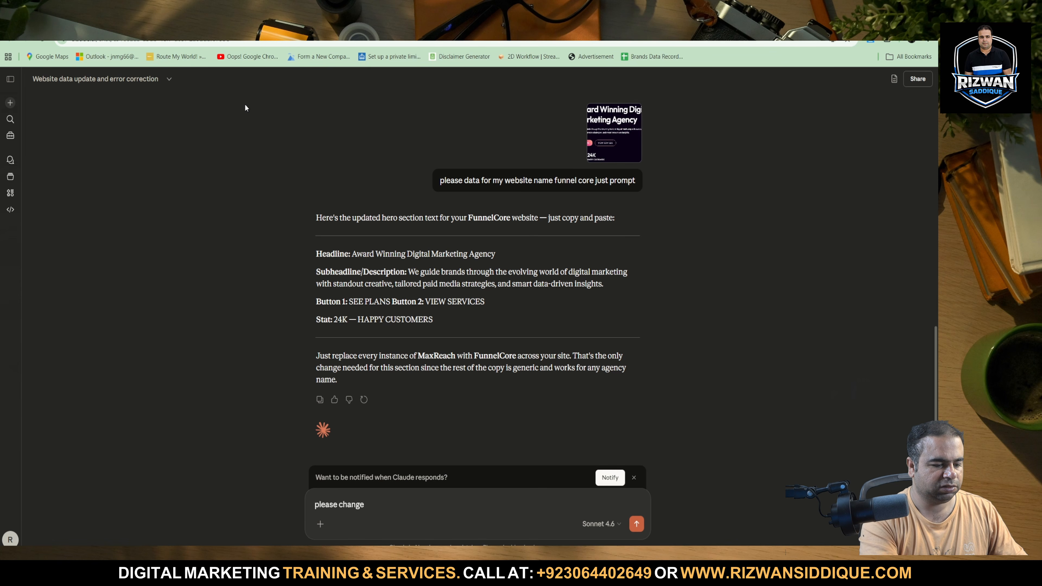
pyautogui.write(' data ')
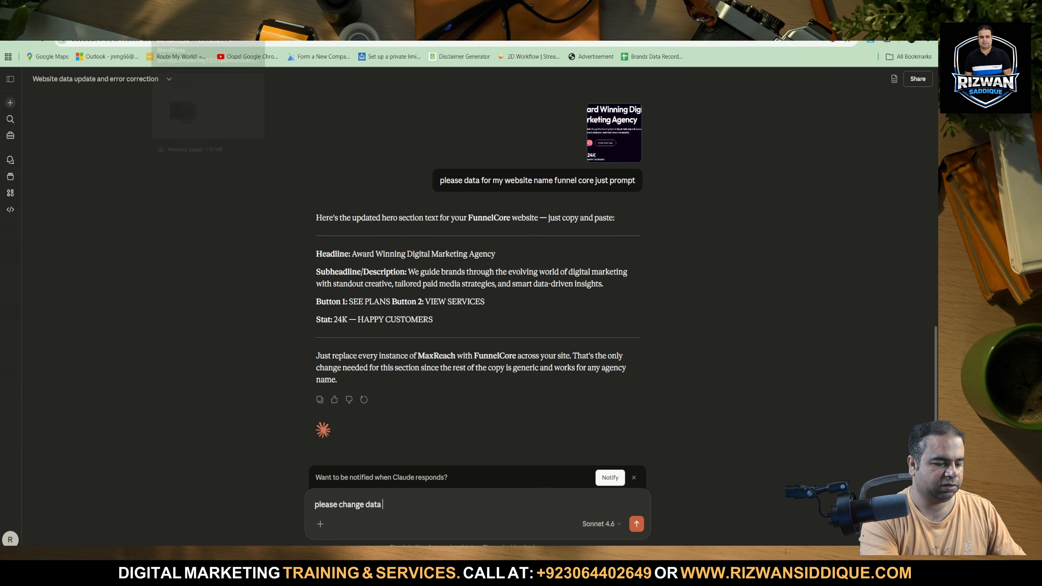
pyautogui.write('my websi')
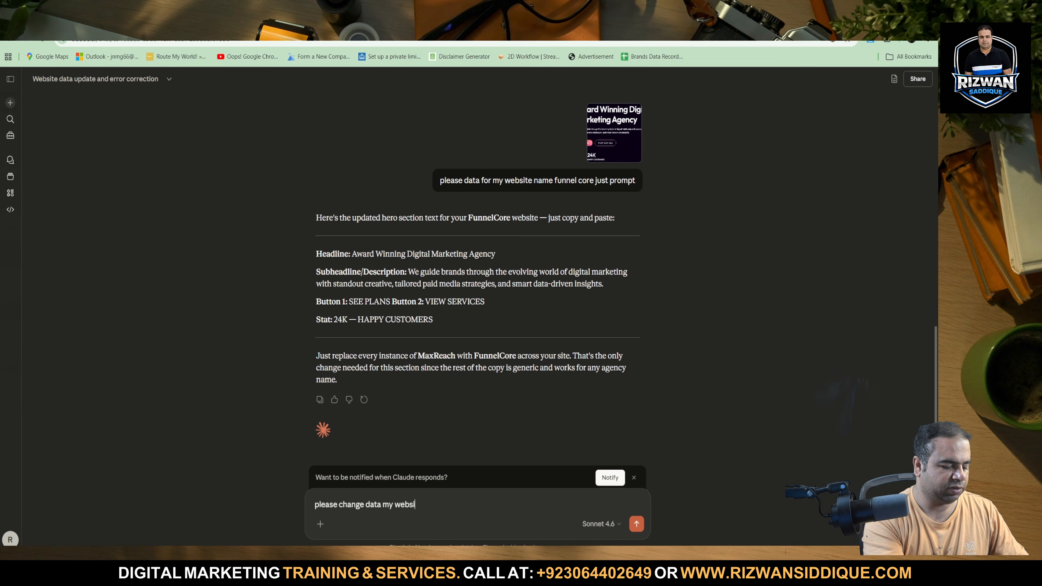
pyautogui.write('te name')
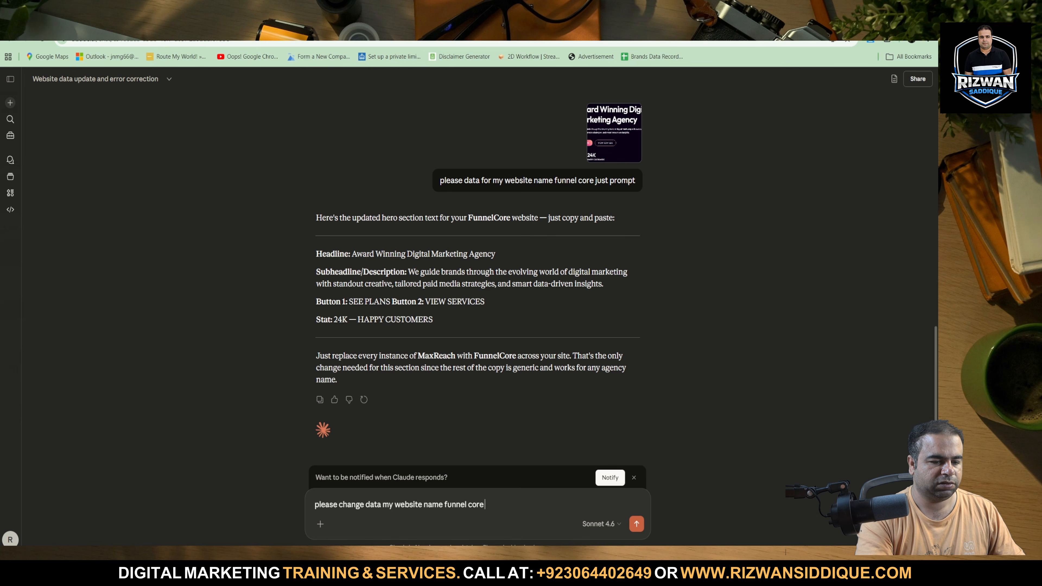
pyautogui.write('funnel core')
pyautogui.press('Return')
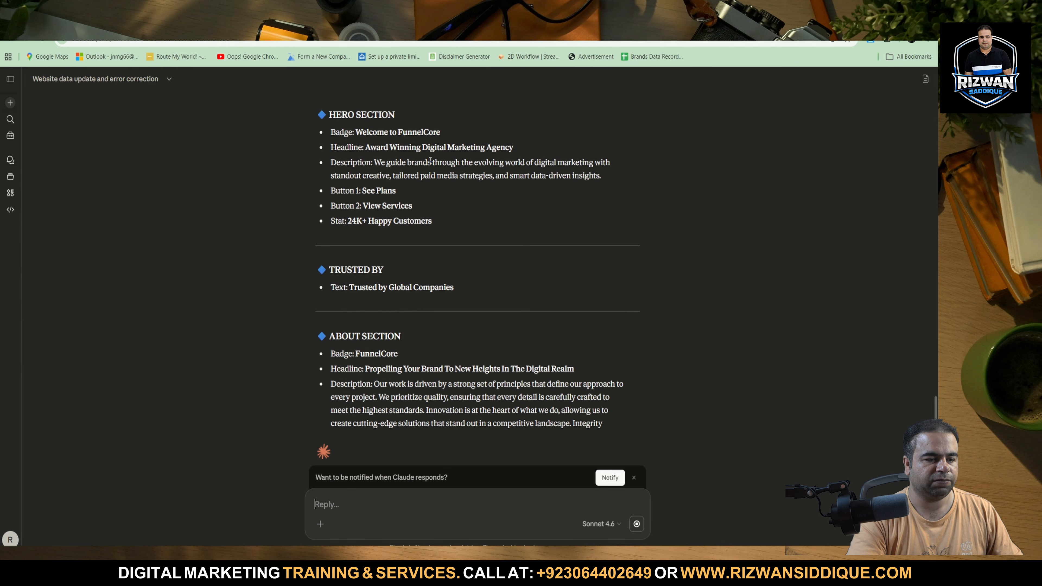
# Step: Review the generated FunnelCore website copy, from the hero, about and work principles sections down to the footer links
pyautogui.tripleClick(384, 140)
pyautogui.tripleClick(406, 146)
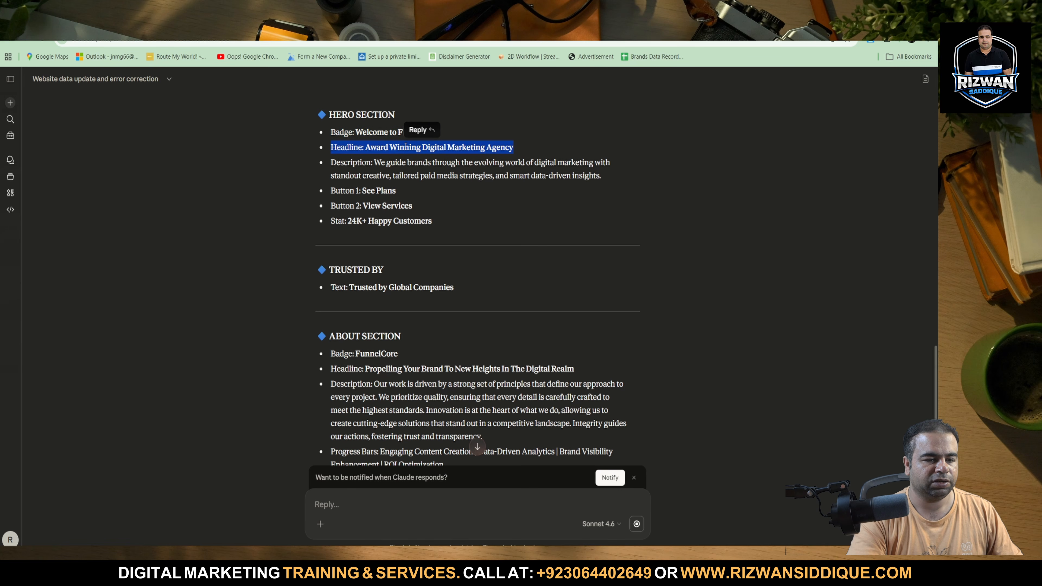
pyautogui.tripleClick(452, 166)
pyautogui.scroll(-5, 439, 299)
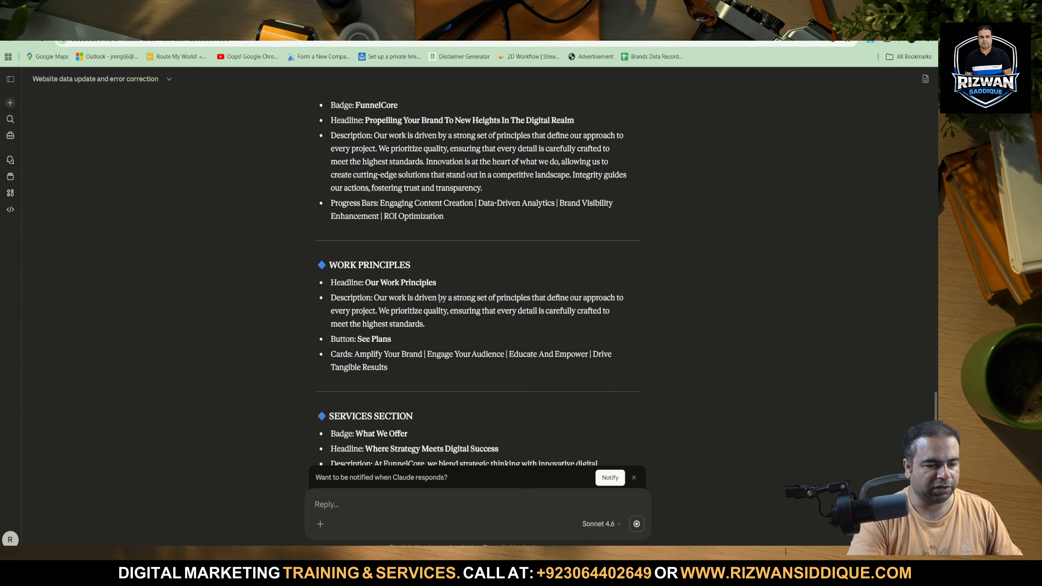
pyautogui.scroll(-5, 440, 300)
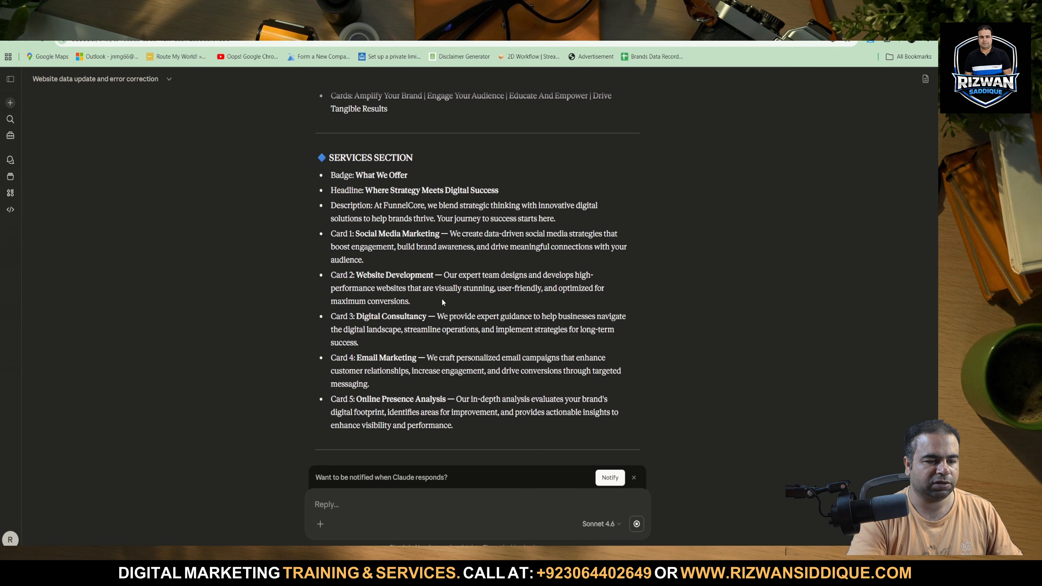
pyautogui.scroll(10, 442, 302)
pyautogui.scroll(-5, 443, 299)
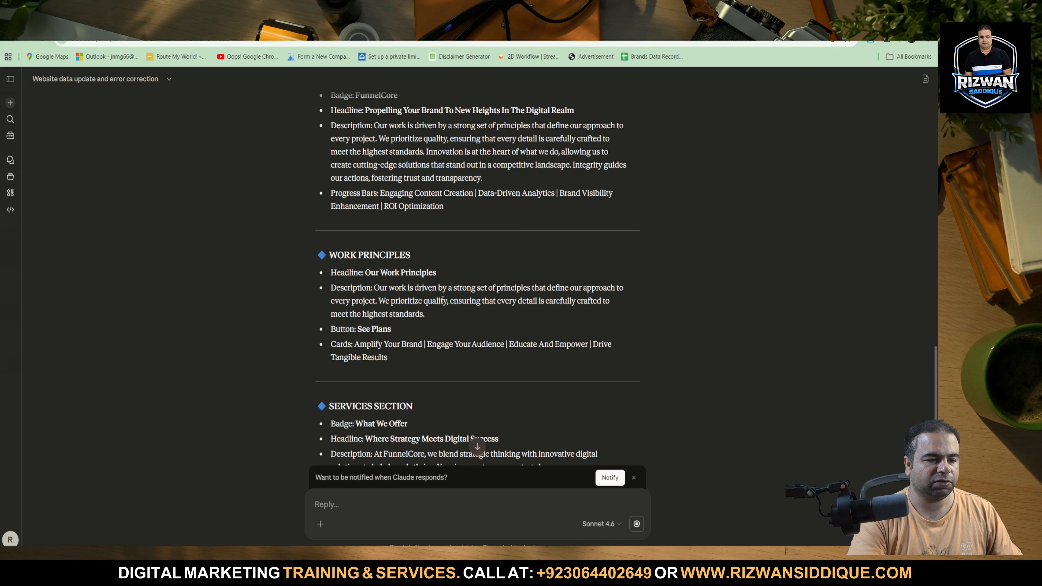
pyautogui.tripleClick(409, 108)
pyautogui.click(407, 109)
pyautogui.moveTo(362, 110); pyautogui.dragTo(526, 111)
pyautogui.tripleClick(418, 128)
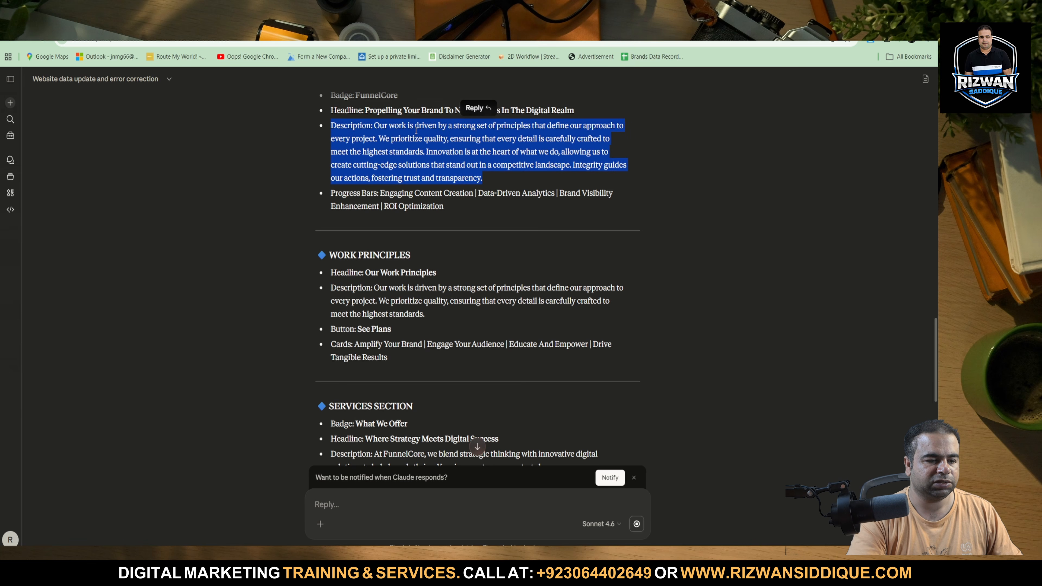
pyautogui.click(383, 310)
pyautogui.tripleClick(384, 311)
pyautogui.scroll(-15, 401, 316)
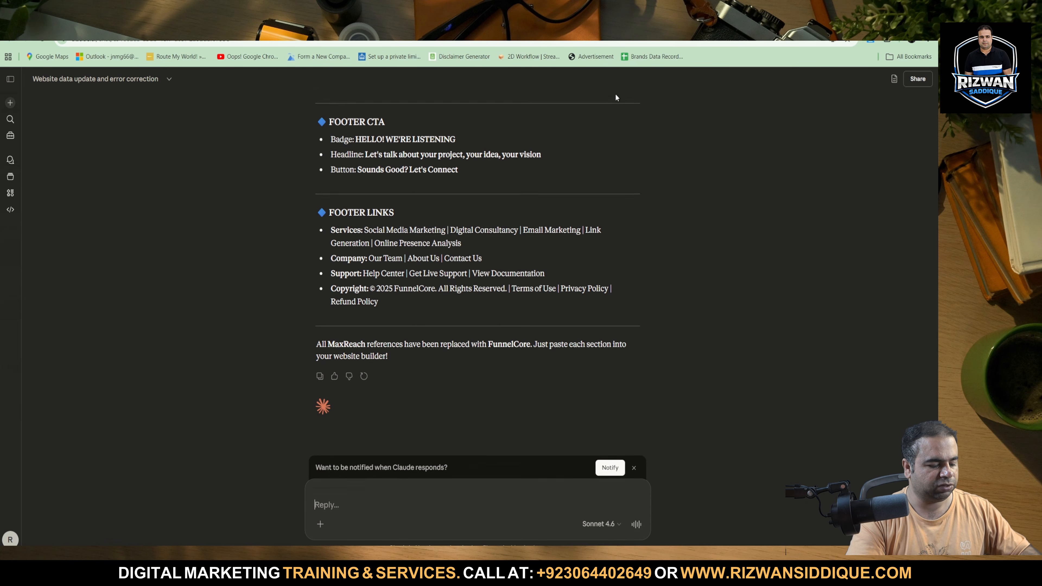
pyautogui.hotkey('ctrl', 'v')
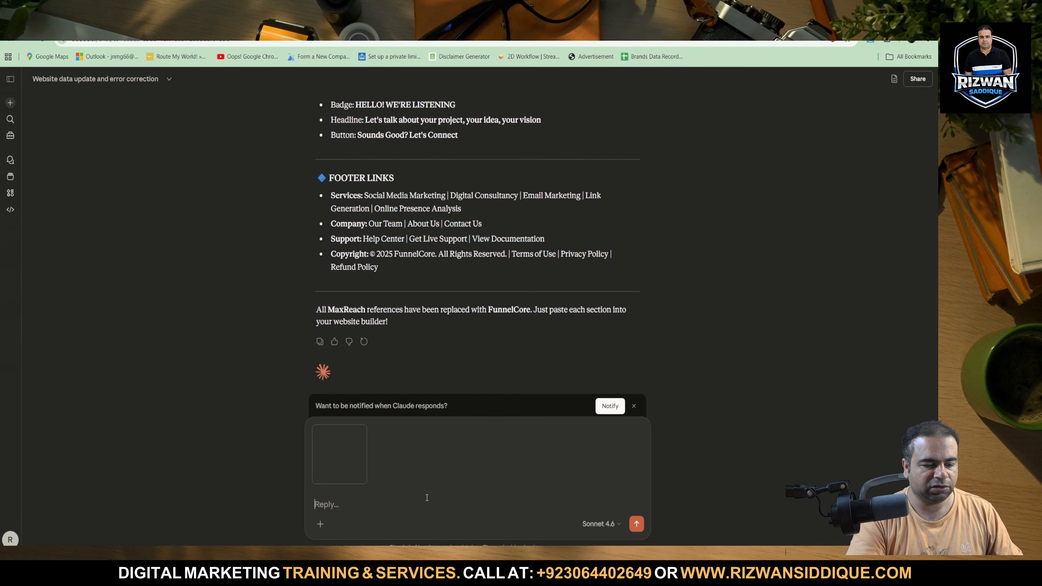
pyautogui.write('ple')
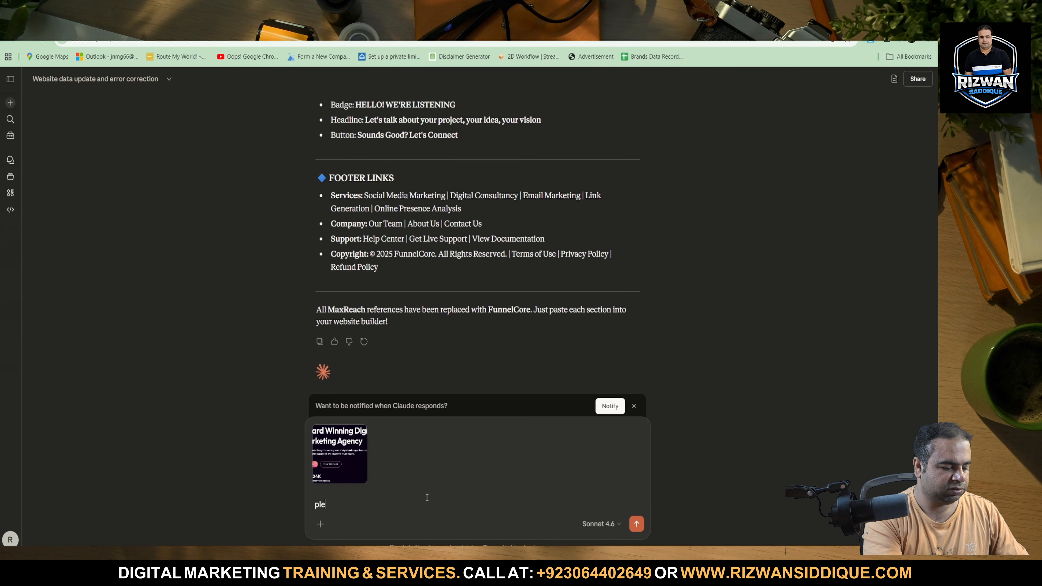
pyautogui.write('ase change da')
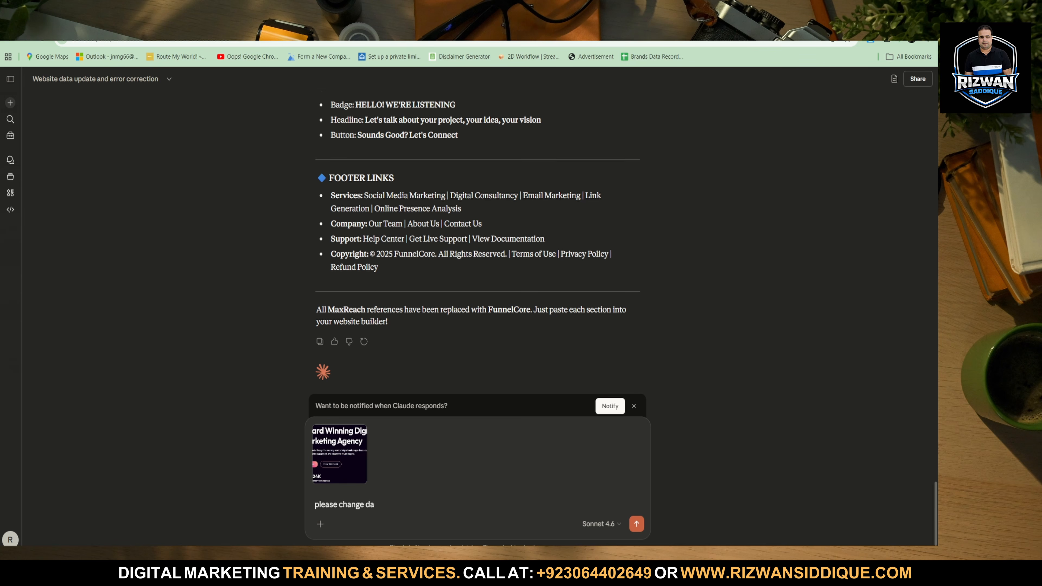
pyautogui.press('BackSpace')
pyautogui.press('BackSpace')
pyautogui.press('BackSpace')
pyautogui.press('BackSpace')
pyautogui.press('BackSpace')
pyautogui.press('BackSpace')
pyautogui.press('BackSpace')
pyautogui.press('BackSpace')
pyautogui.press('BackSpace')
pyautogui.press('BackSpace')
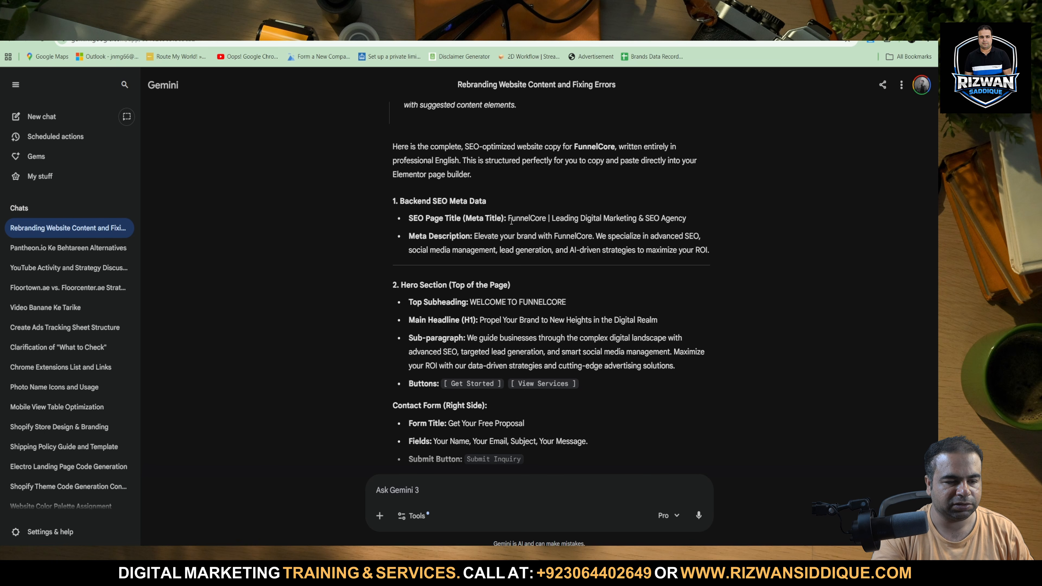
# Step: Replace the hero heading in Elementor with Gemini's SEO page title, "FunnelCore | Leading Digital Marketing & SEO Agency"
pyautogui.moveTo(504, 216); pyautogui.dragTo(683, 217)
pyautogui.hotkey('ctrl', 'c')
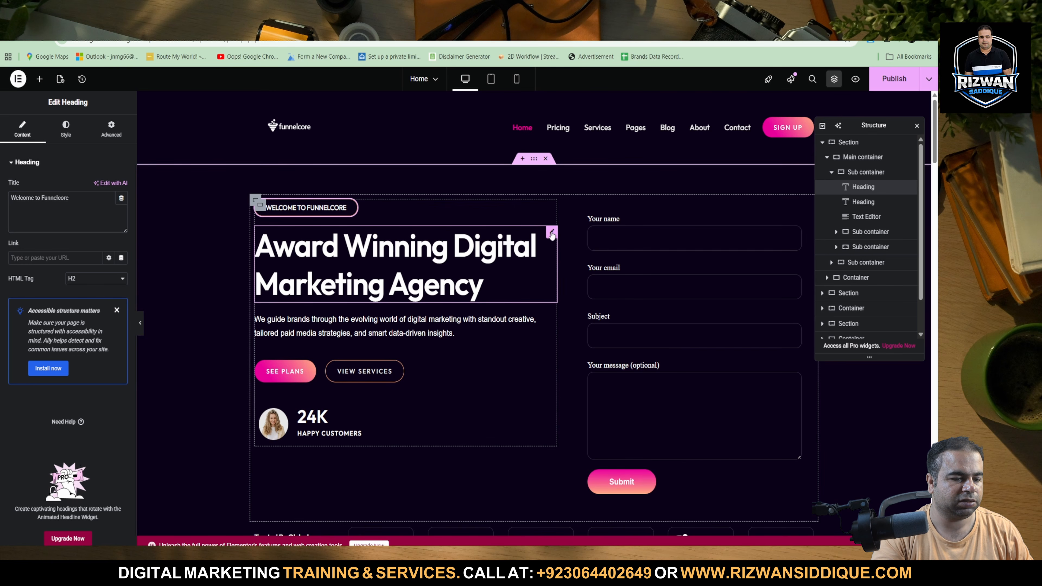
pyautogui.click(552, 233)
pyautogui.tripleClick(76, 205)
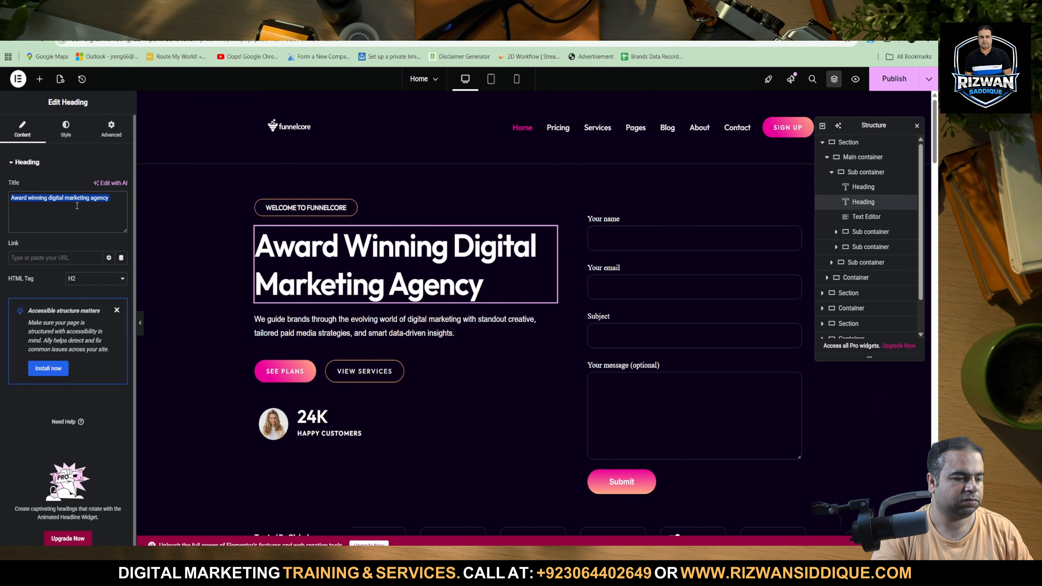
pyautogui.hotkey('ctrl', 'v')
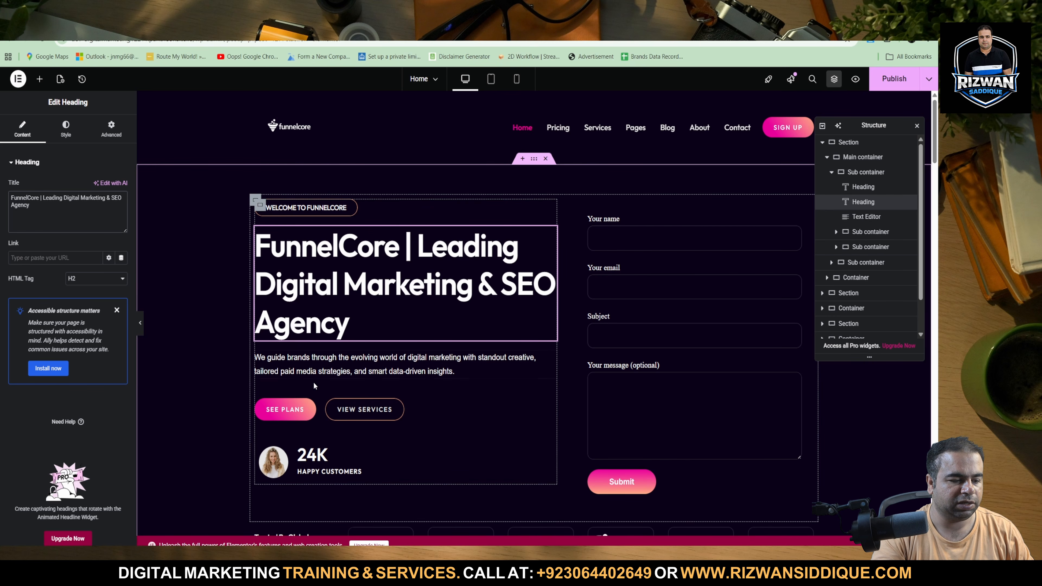
# Step: Replace the hero paragraph below the heading with Gemini's meta description, from "Elevate your brand with FunnelCore" to "maximize your ROI."
pyautogui.click(328, 368)
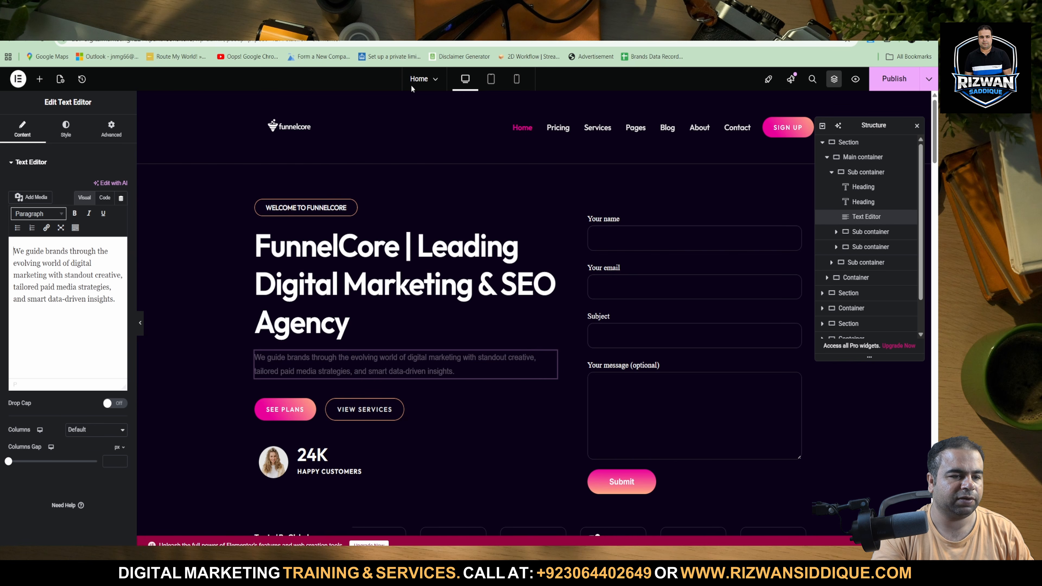
pyautogui.click(431, 25)
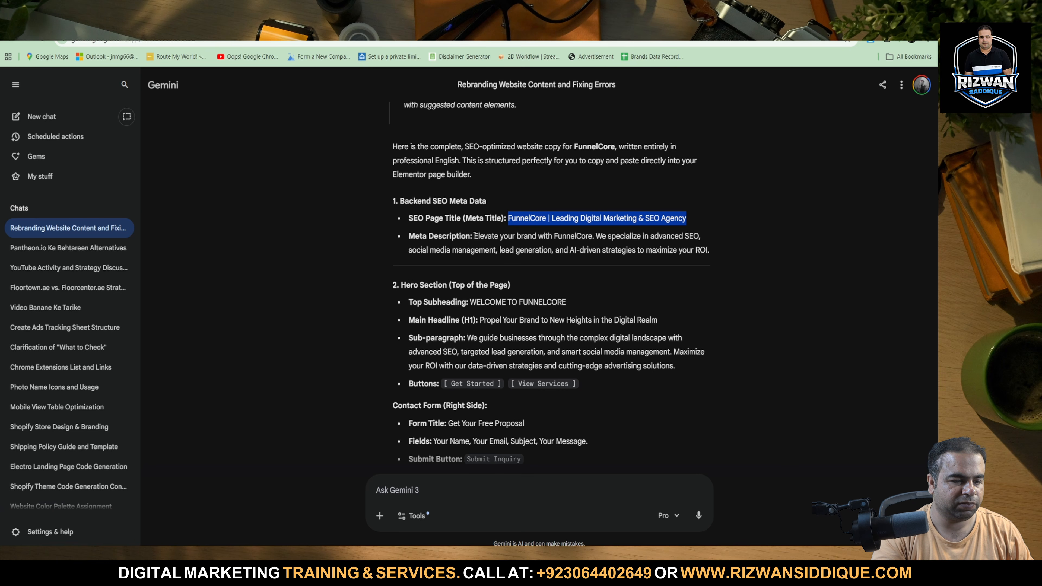
pyautogui.moveTo(474, 237); pyautogui.dragTo(724, 252)
pyautogui.hotkey('ctrl', 'c')
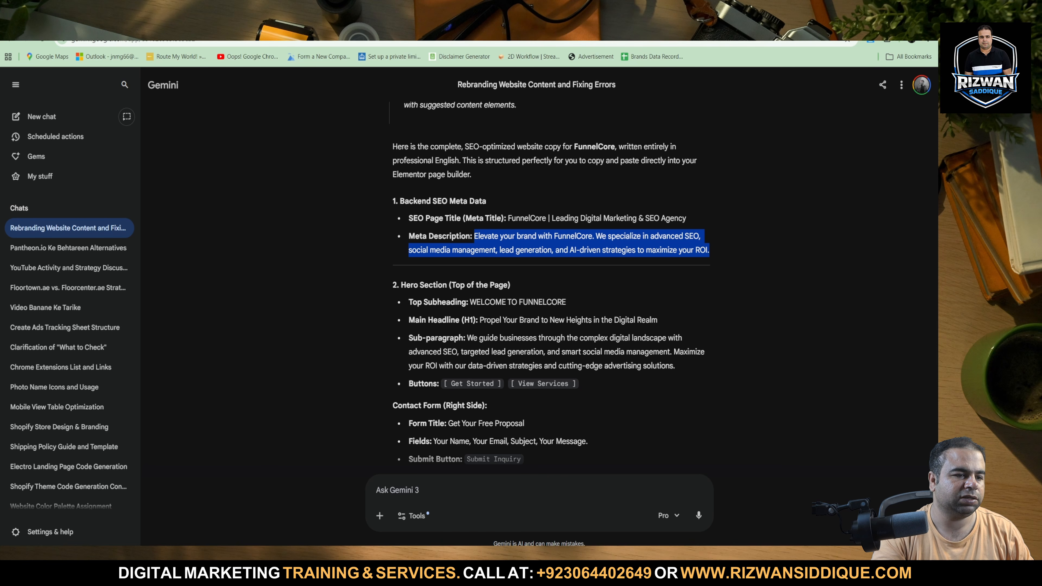
pyautogui.click(591, 26)
pyautogui.doubleClick(94, 287)
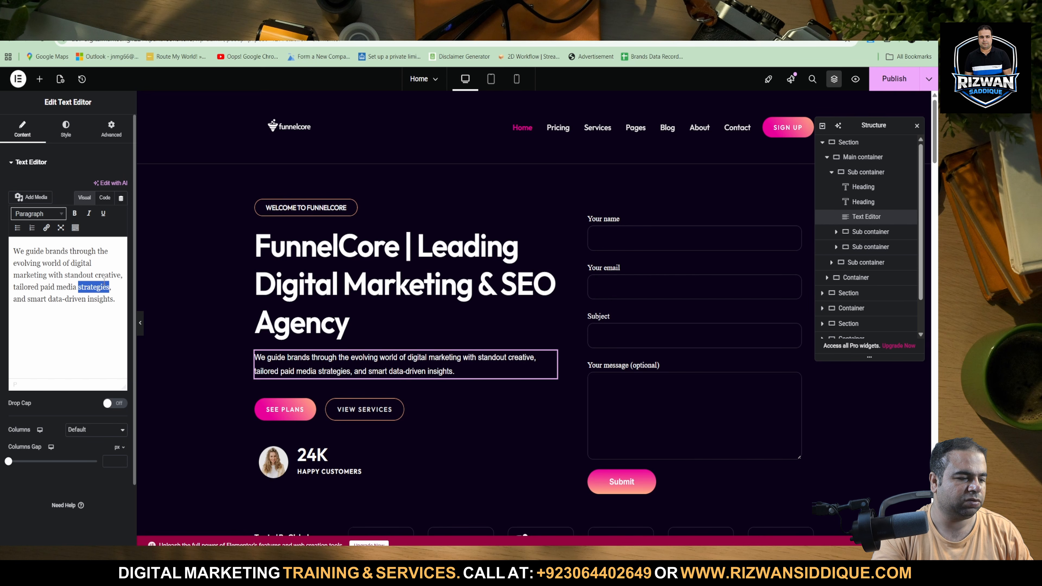
pyautogui.hotkey('ctrl', 'a')
pyautogui.hotkey('ctrl', 'v')
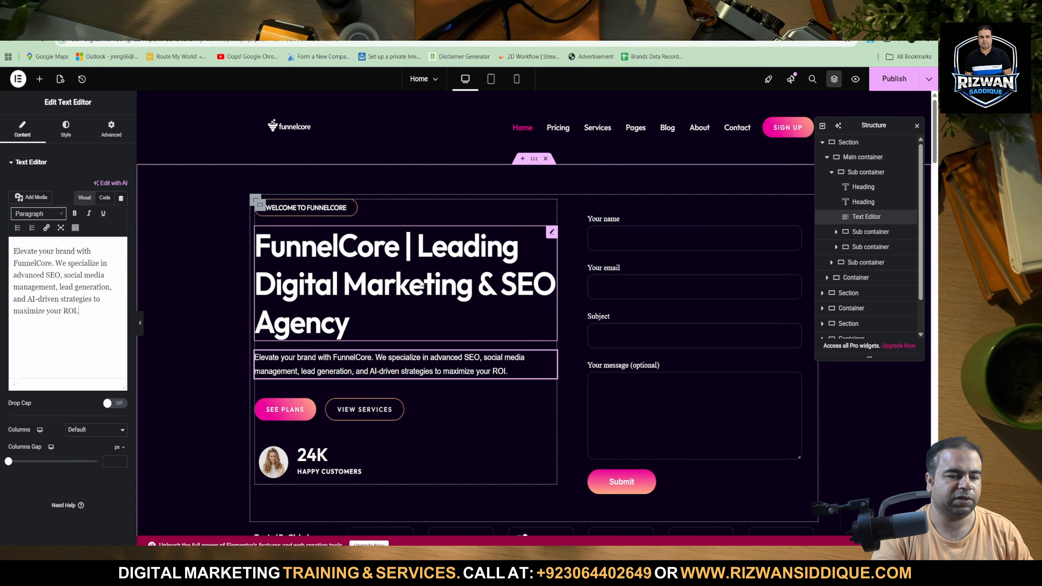
# Step: Review Gemini's FunnelCore copy, covering the SEO meta data, hero text, contact form and about section
pyautogui.click(534, 22)
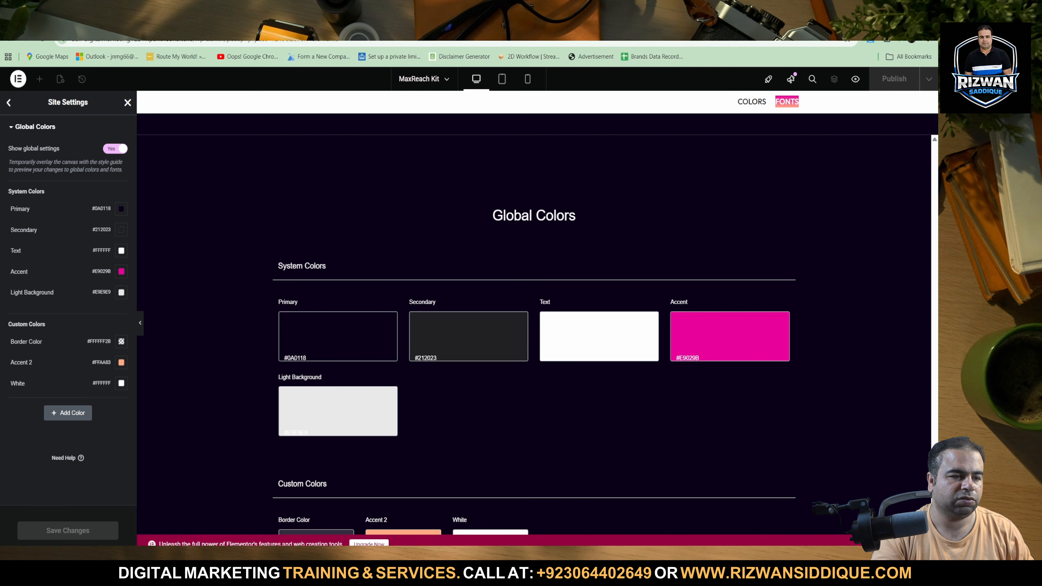
pyautogui.click(575, 23)
pyautogui.click(615, 23)
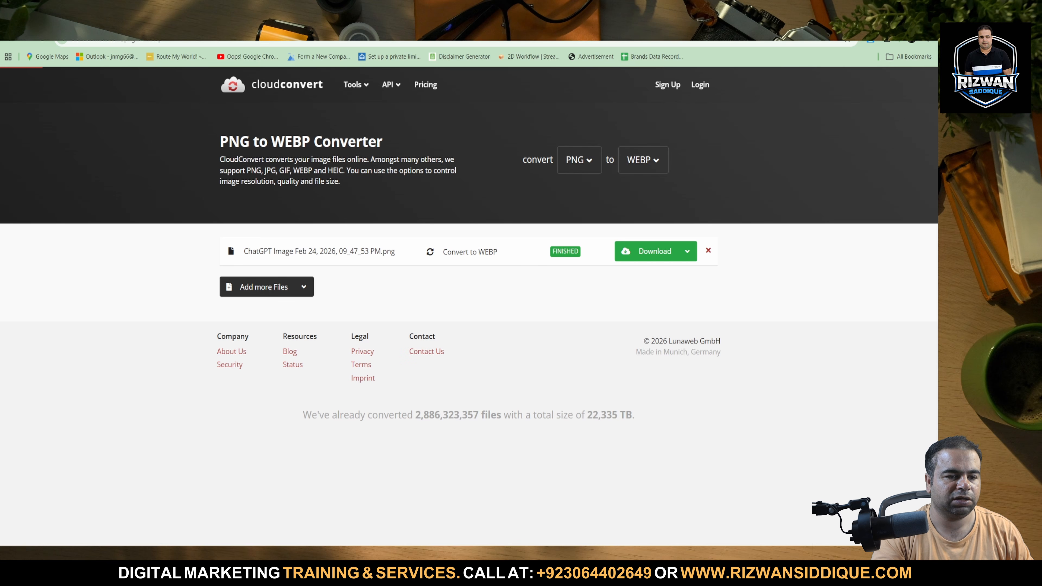
pyautogui.click(656, 22)
pyautogui.scroll(-5, 463, 339)
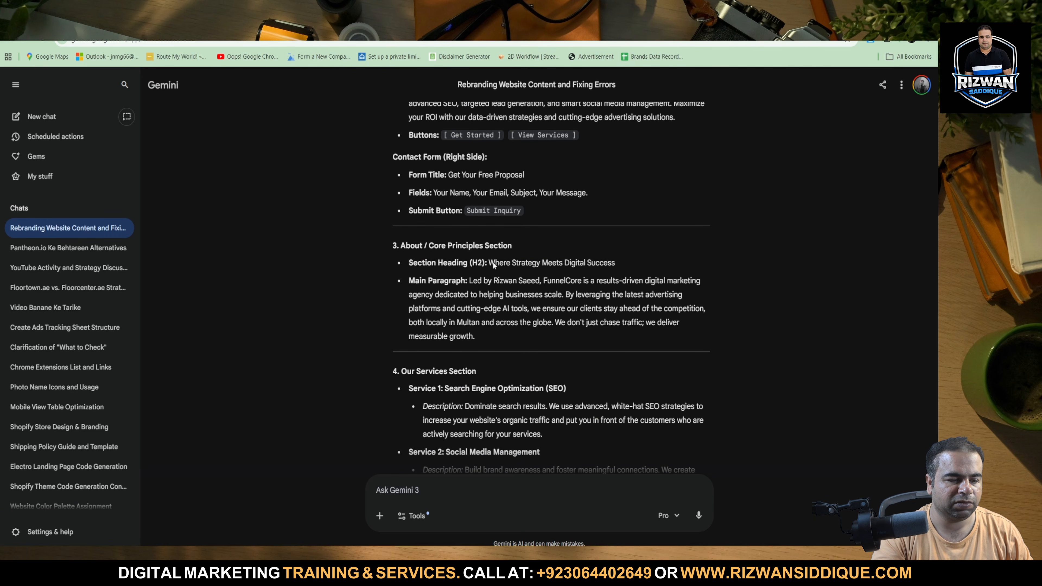
pyautogui.scroll(10, 457, 205)
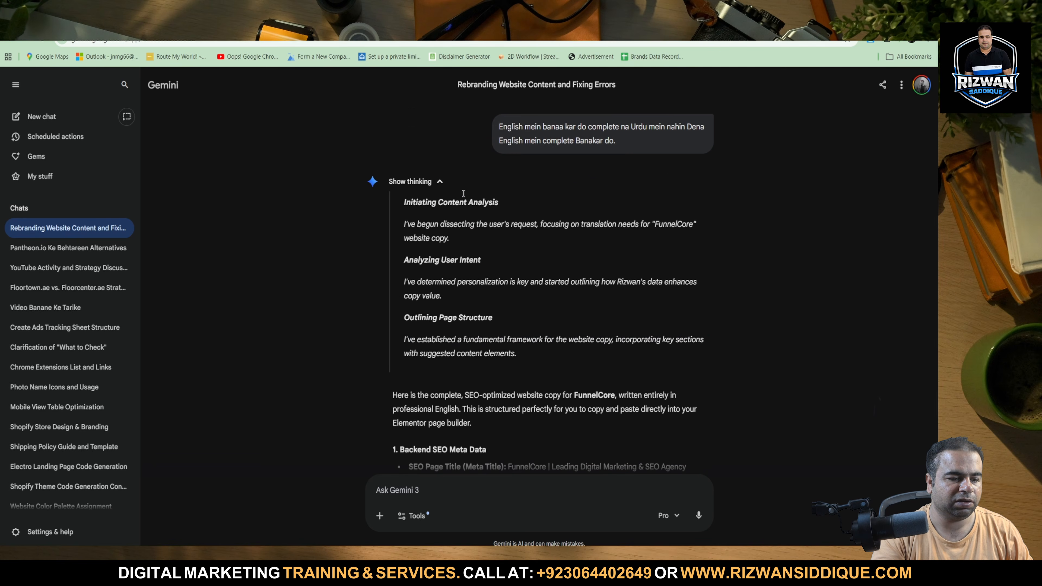
pyautogui.scroll(-10, 456, 238)
pyautogui.scroll(5, 454, 253)
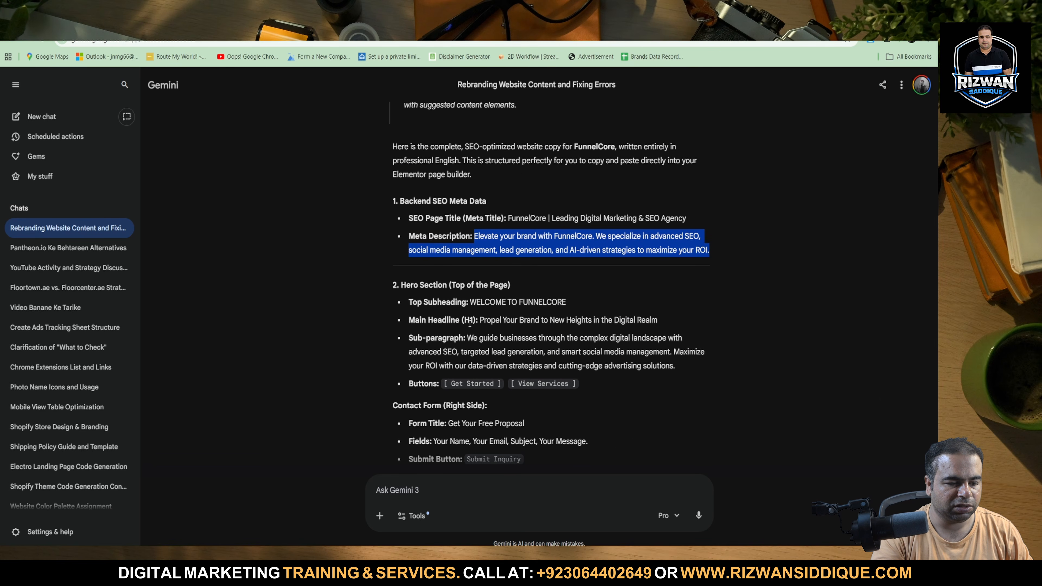
pyautogui.moveTo(464, 320); pyautogui.dragTo(649, 321)
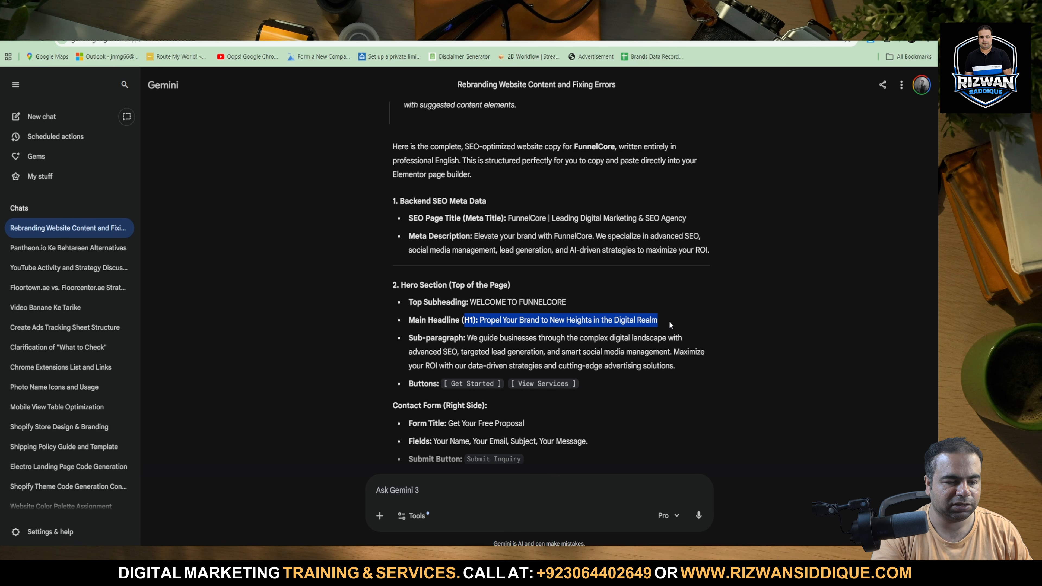
pyautogui.tripleClick(532, 223)
pyautogui.tripleClick(533, 250)
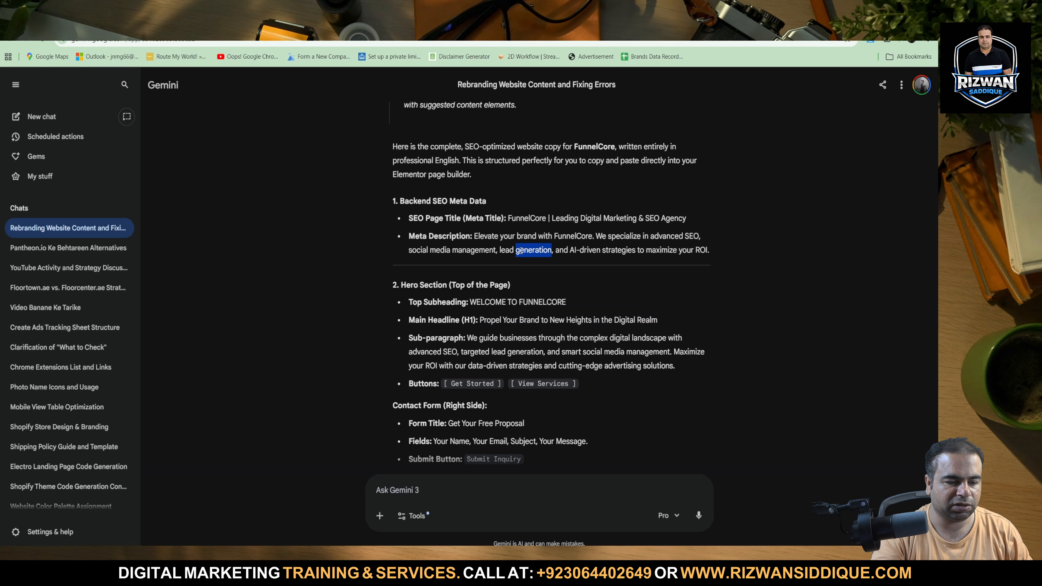
pyautogui.tripleClick(461, 329)
pyautogui.scroll(-5, 460, 328)
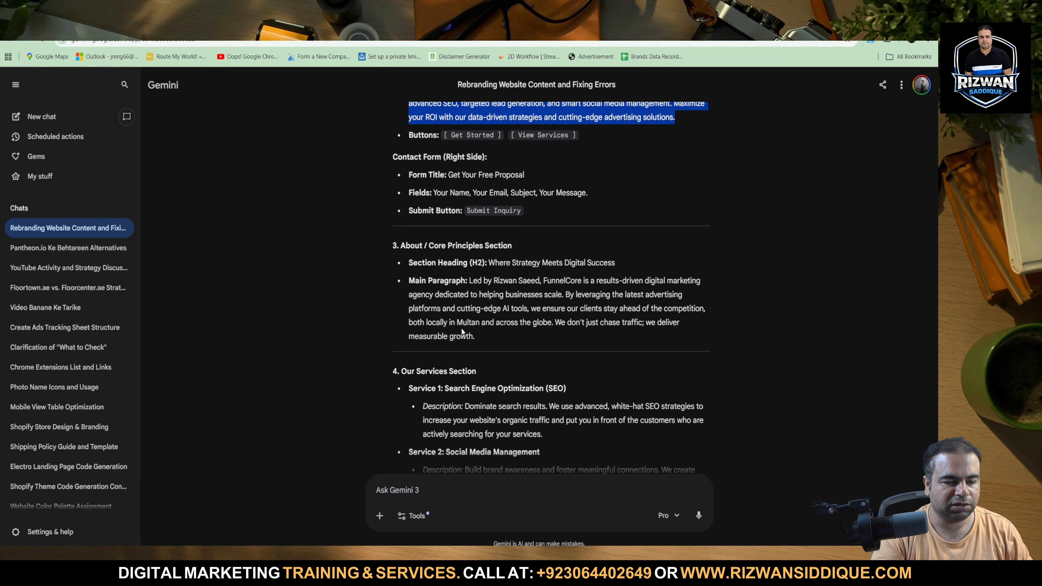
pyautogui.tripleClick(473, 197)
pyautogui.click(509, 215)
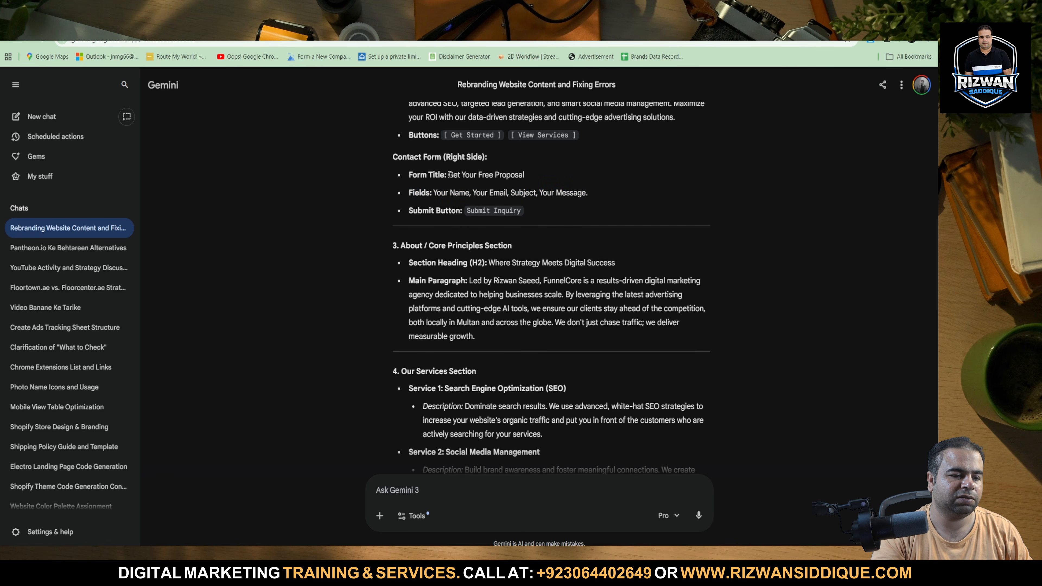
# Step: Replace the label of the "See Plans" hero button in Elementor with Gemini's form title, "Get Your Free Proposal"
pyautogui.moveTo(444, 174); pyautogui.dragTo(534, 177)
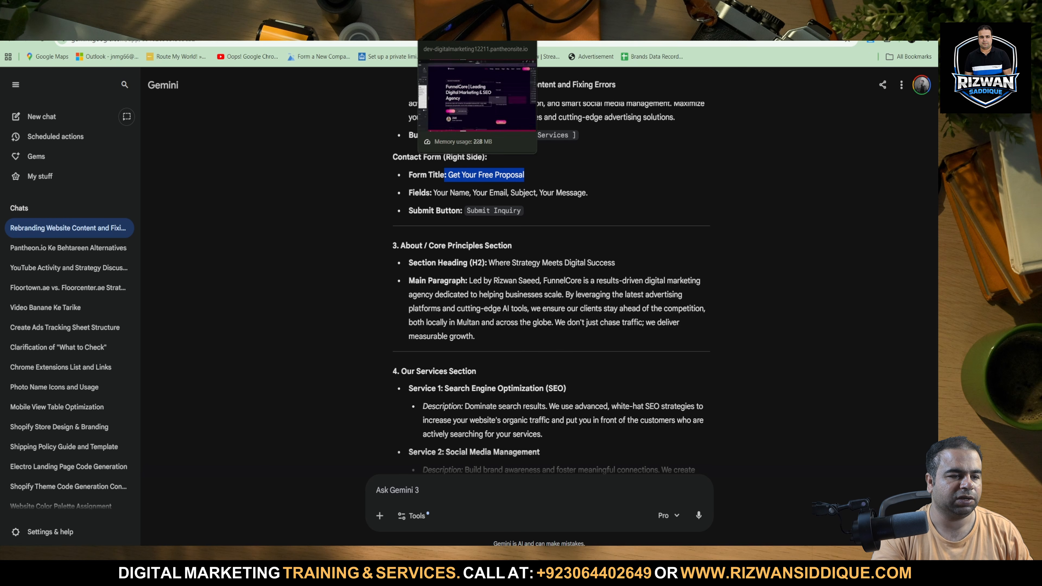
pyautogui.click(435, 23)
pyautogui.click(379, 23)
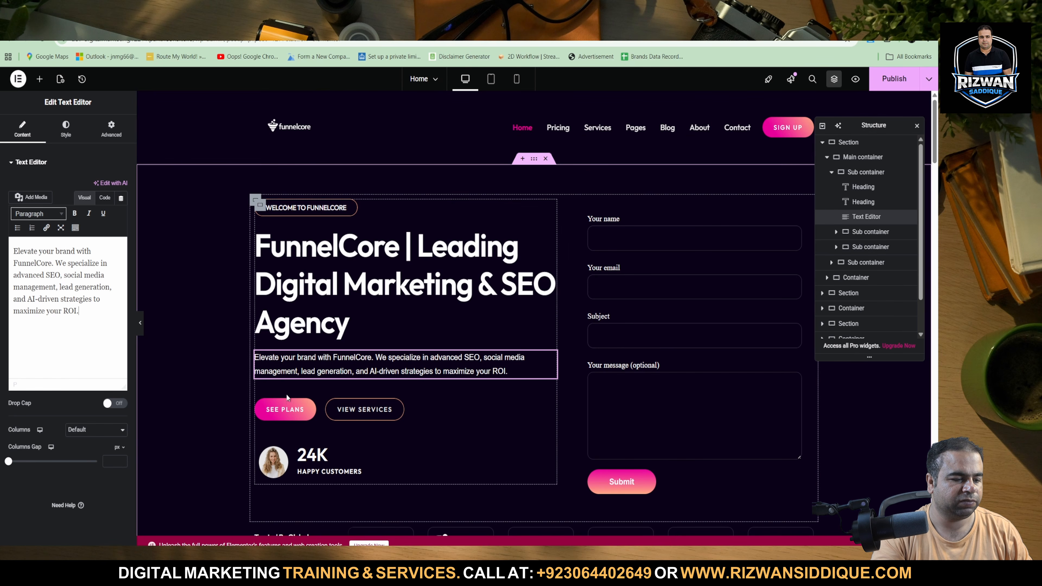
pyautogui.click(311, 408)
pyautogui.tripleClick(84, 187)
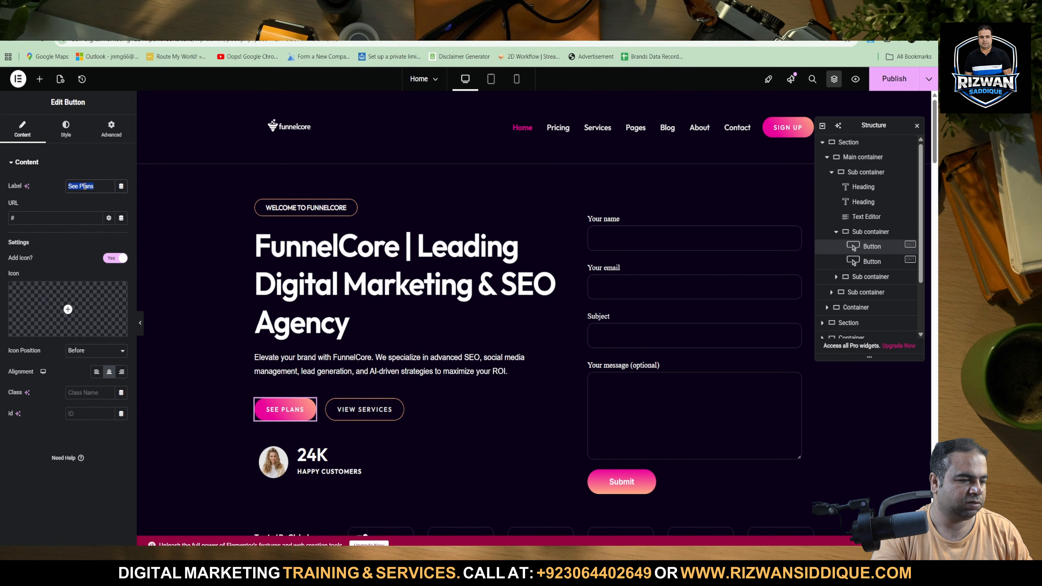
pyautogui.hotkey('ctrl', 'v')
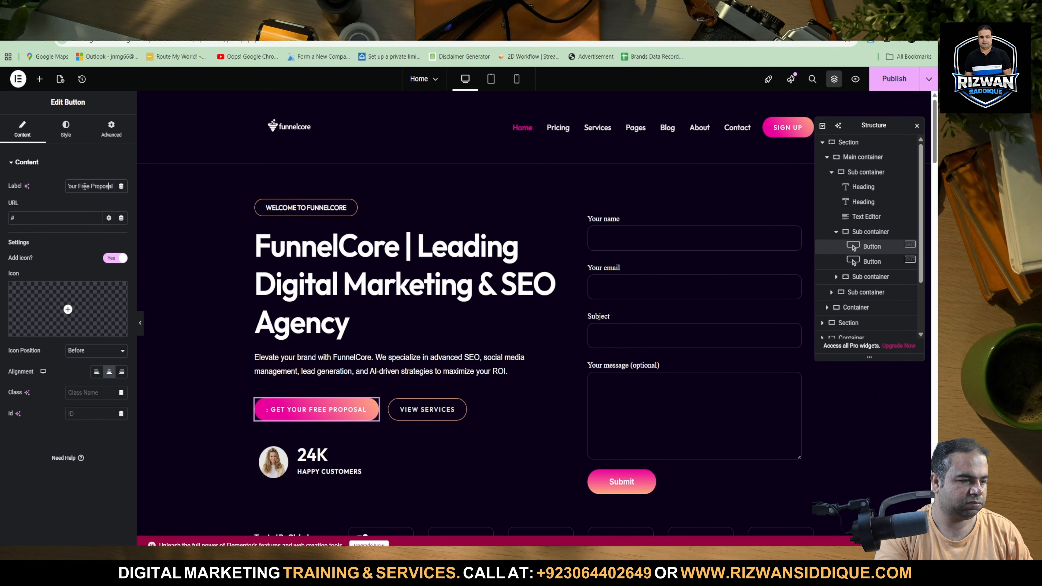
# Step: Shorten the pink hero button's label to "Free Proposal", removing the leading colon and "Get Your"
pyautogui.press('Home')
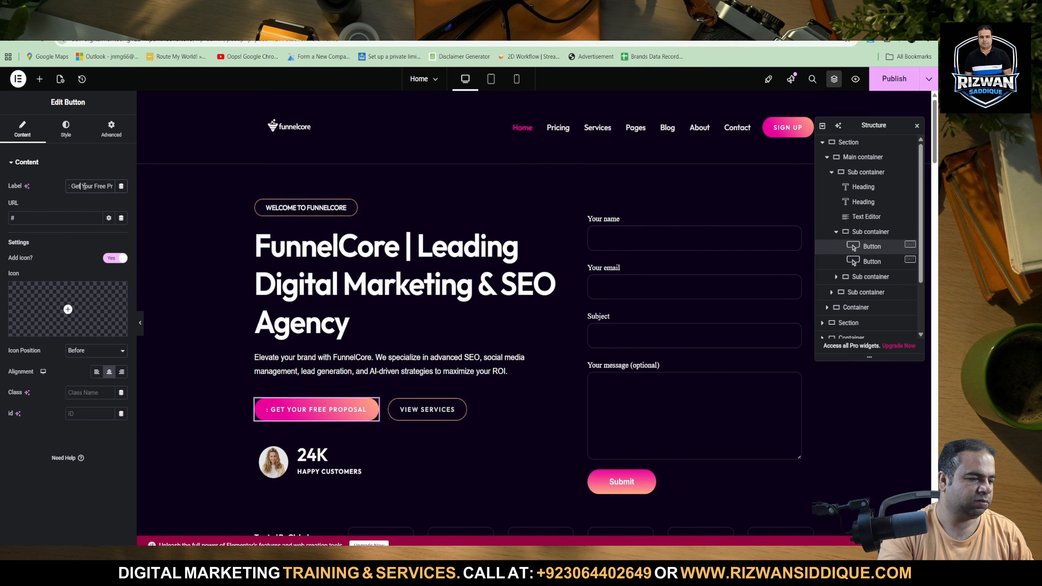
pyautogui.press('Right')
pyautogui.press('Right')
pyautogui.press('Right')
pyautogui.press('Right')
pyautogui.press('Right')
pyautogui.press('BackSpace')
pyautogui.press('BackSpace')
pyautogui.press('BackSpace')
pyautogui.press('BackSpace')
pyautogui.press('BackSpace')
pyautogui.press('BackSpace')
pyautogui.press('BackSpace')
pyautogui.press('BackSpace')
pyautogui.press('BackSpace')
pyautogui.press('BackSpace')
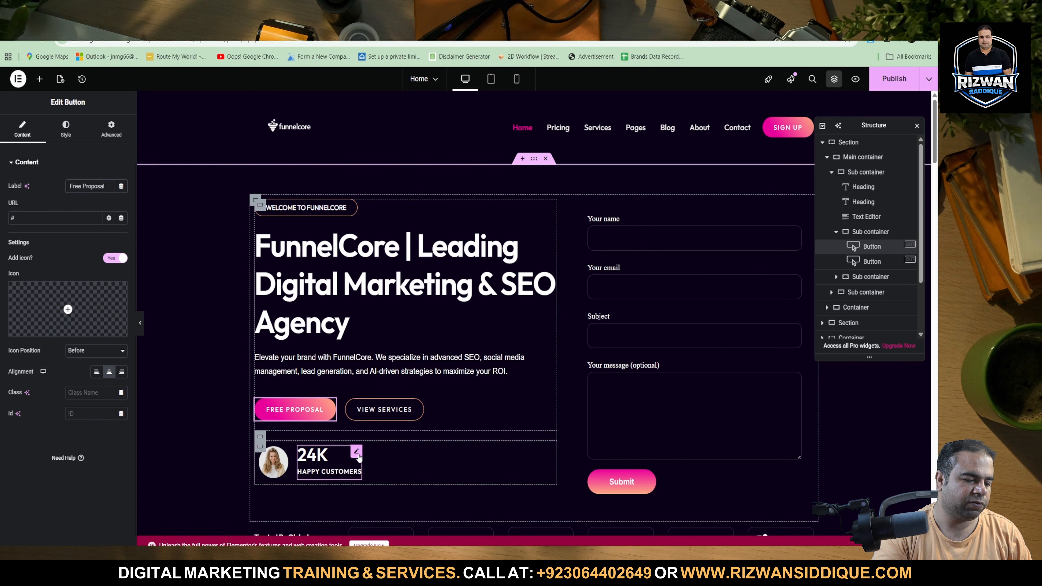
# Step: Set the ending number of the hero section's "Happy customers" counter to 0.5
pyautogui.click(327, 454)
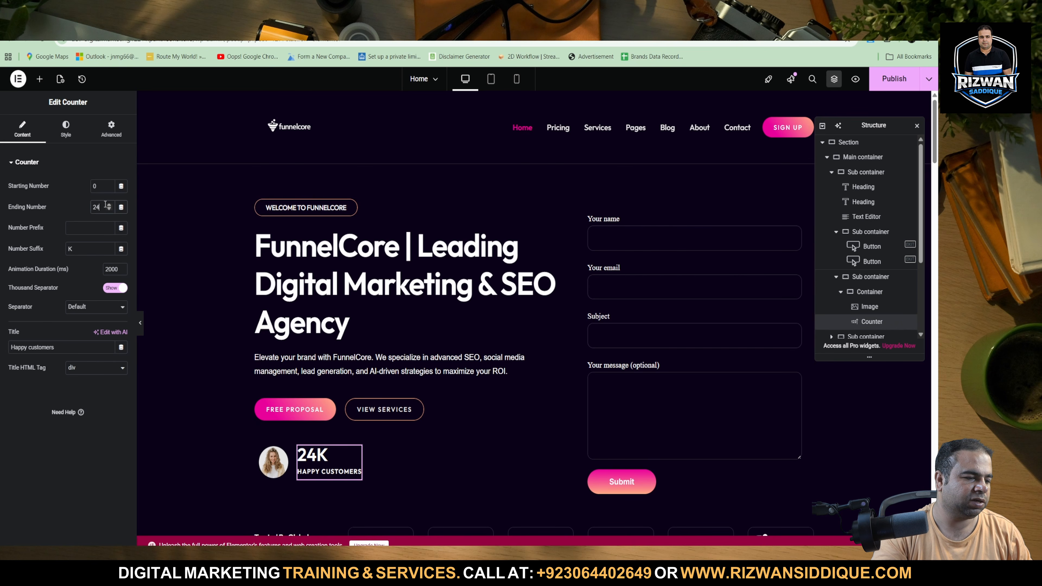
pyautogui.press('BackSpace')
pyautogui.press('BackSpace')
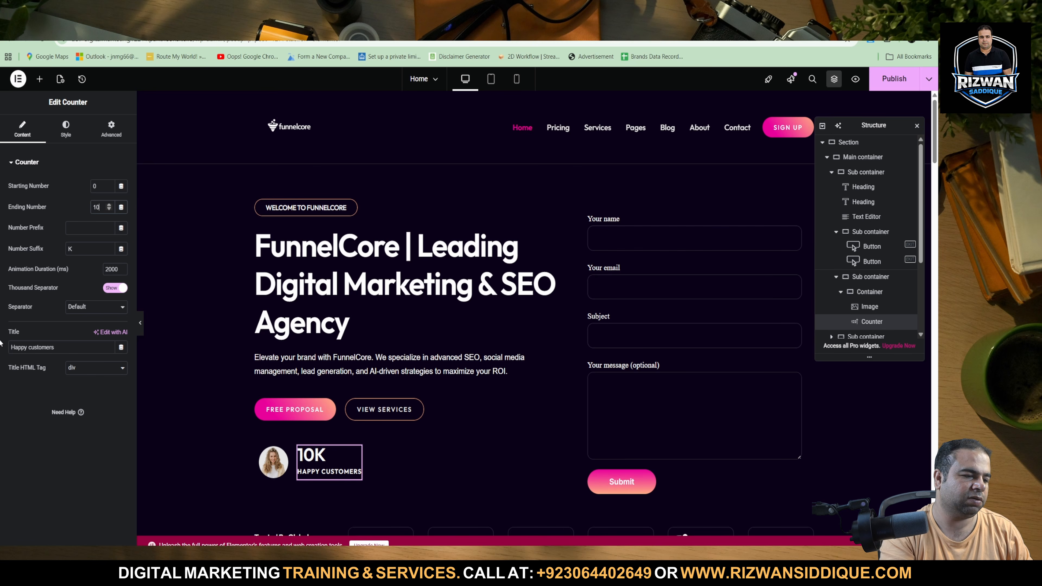
pyautogui.press('BackSpace')
pyautogui.press('BackSpace')
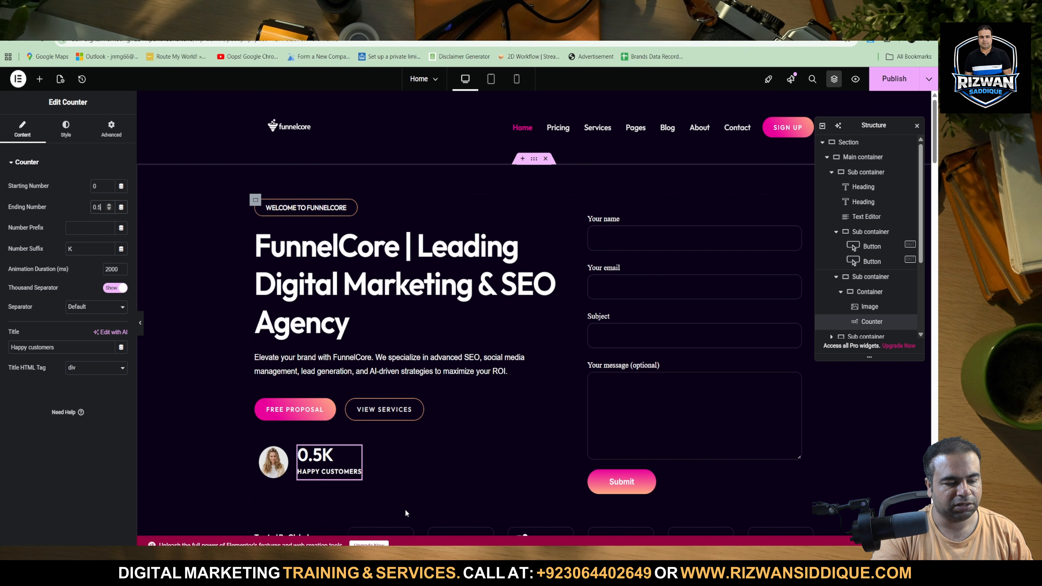
# Step: Replace the portrait beside the happy customers counter with 3.png, the woman in a blue sweater, from the media library
pyautogui.scroll(-5, 492, 410)
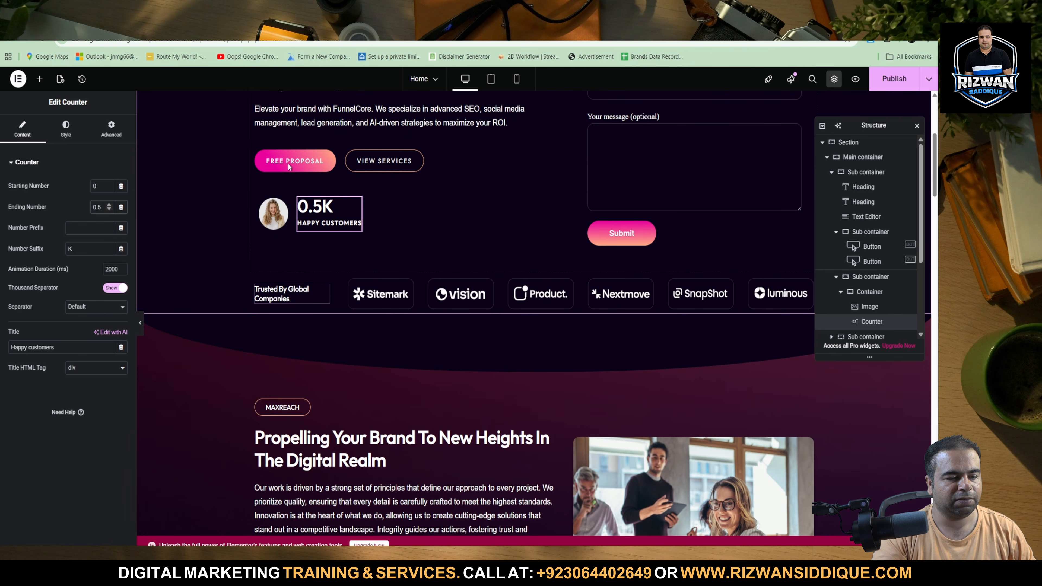
pyautogui.click(283, 209)
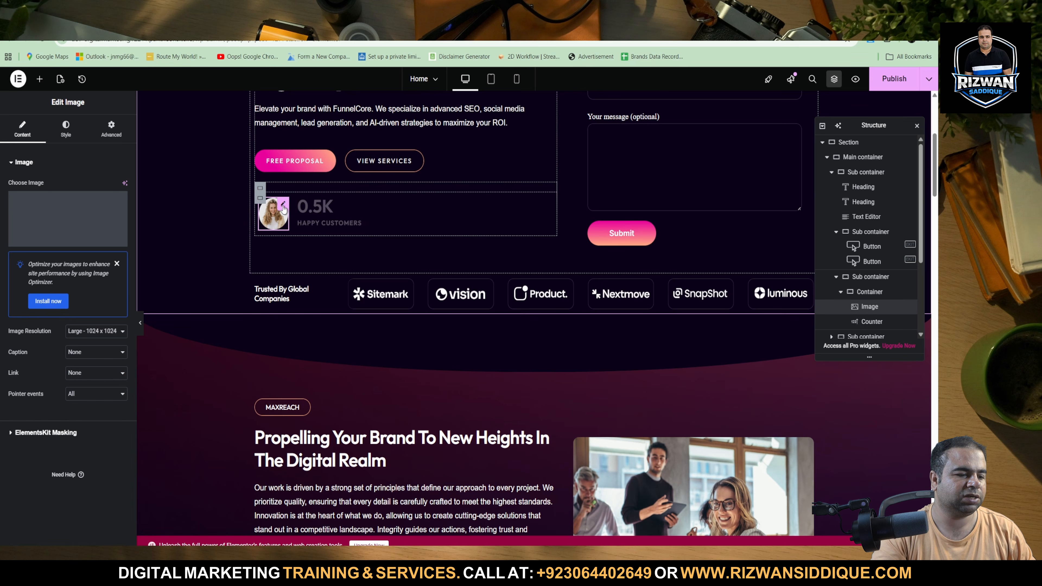
pyautogui.click(59, 210)
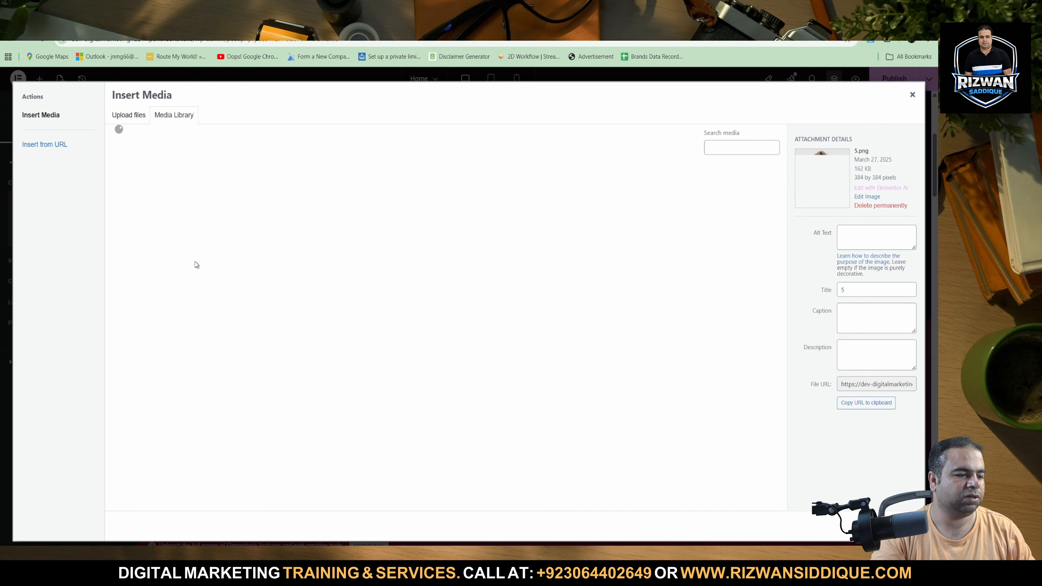
pyautogui.scroll(-5, 356, 411)
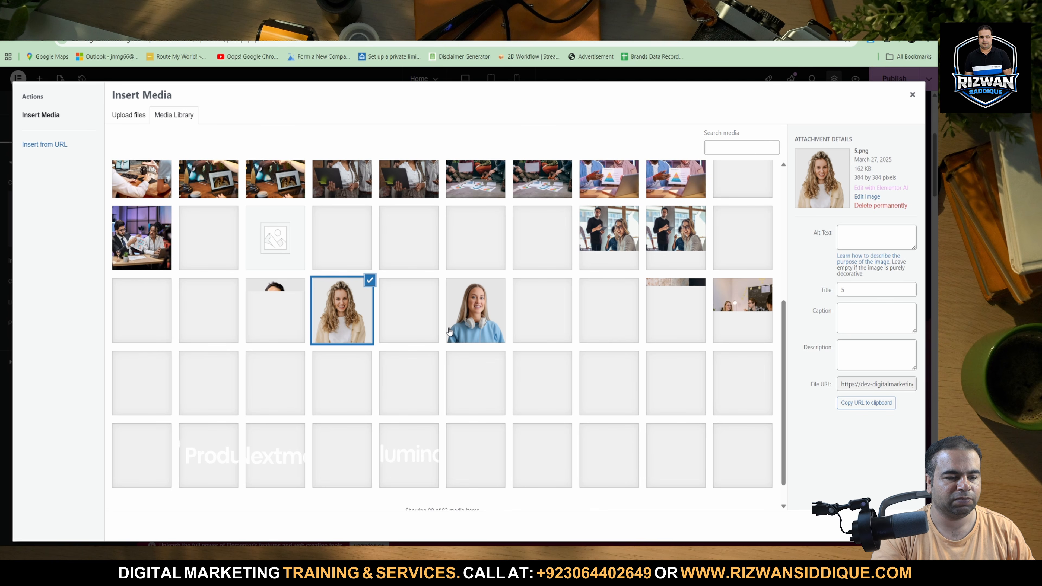
pyautogui.click(463, 320)
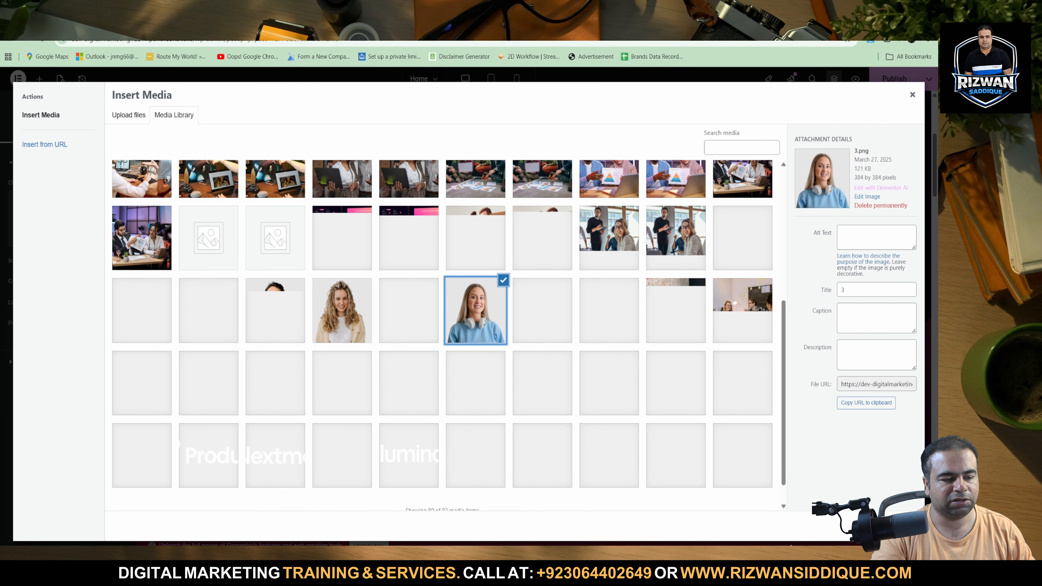
pyautogui.click(900, 526)
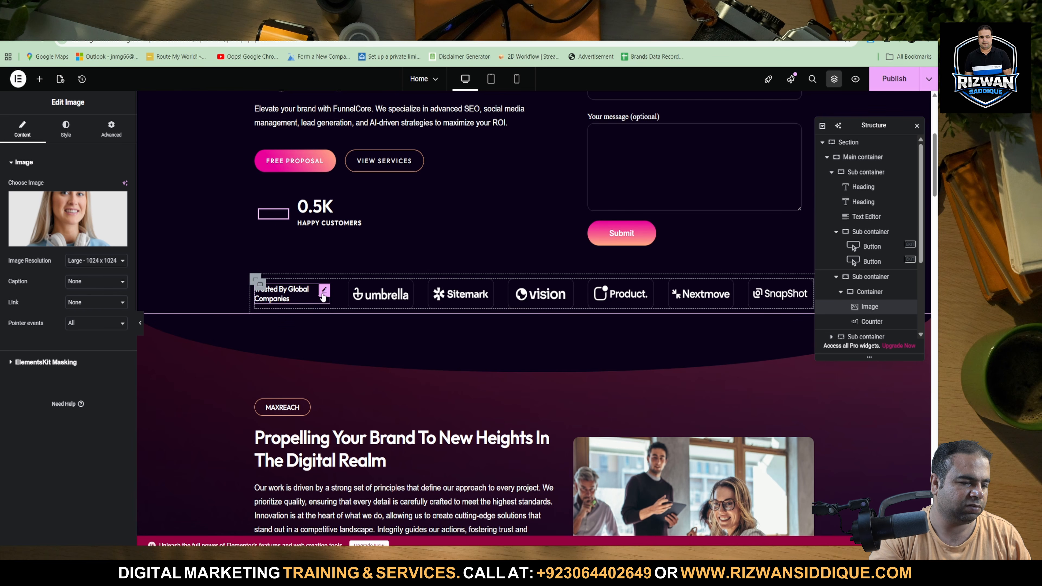
pyautogui.click(327, 284)
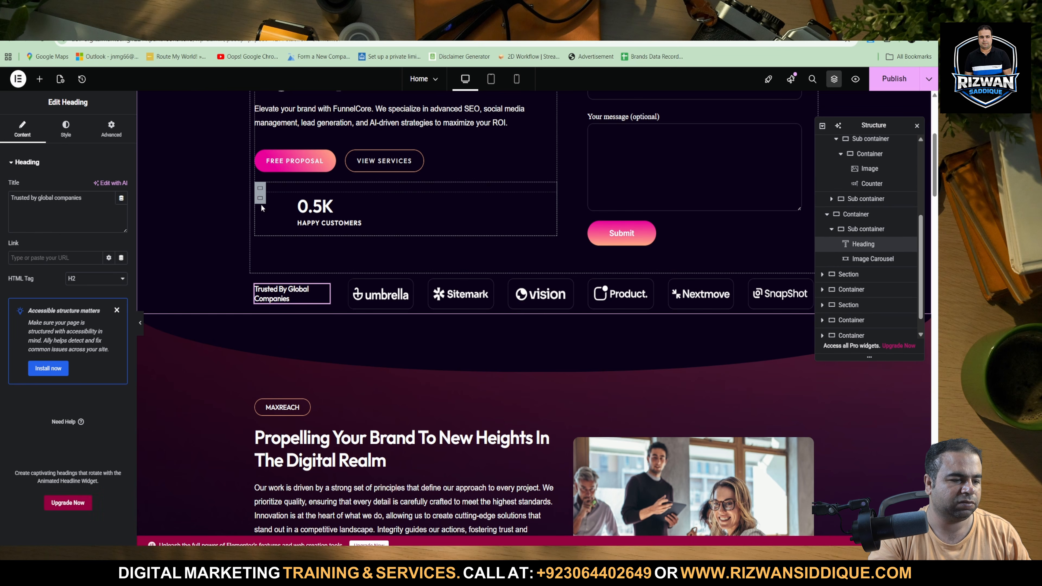
pyautogui.click(275, 212)
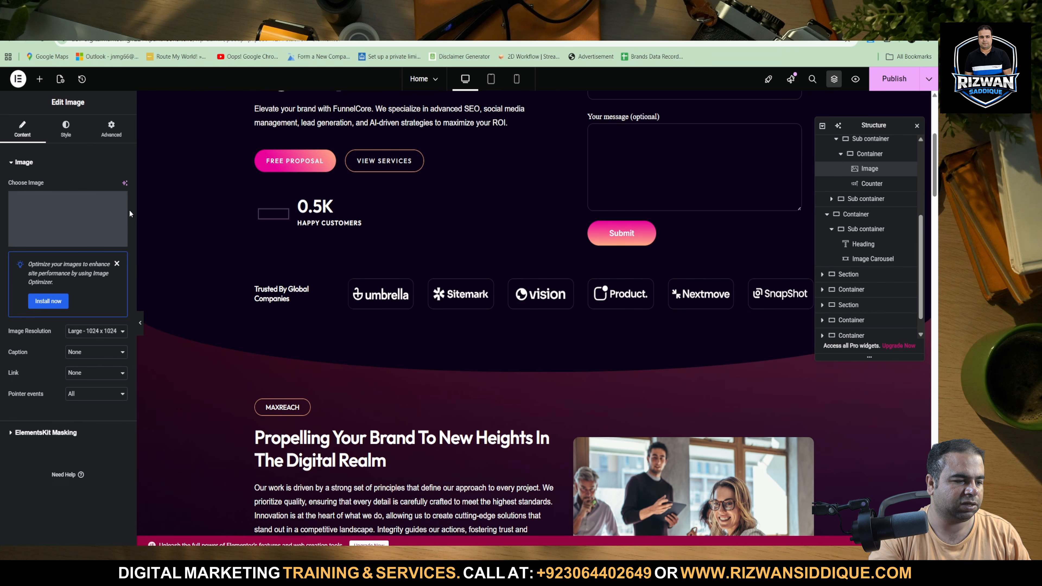
pyautogui.click(80, 213)
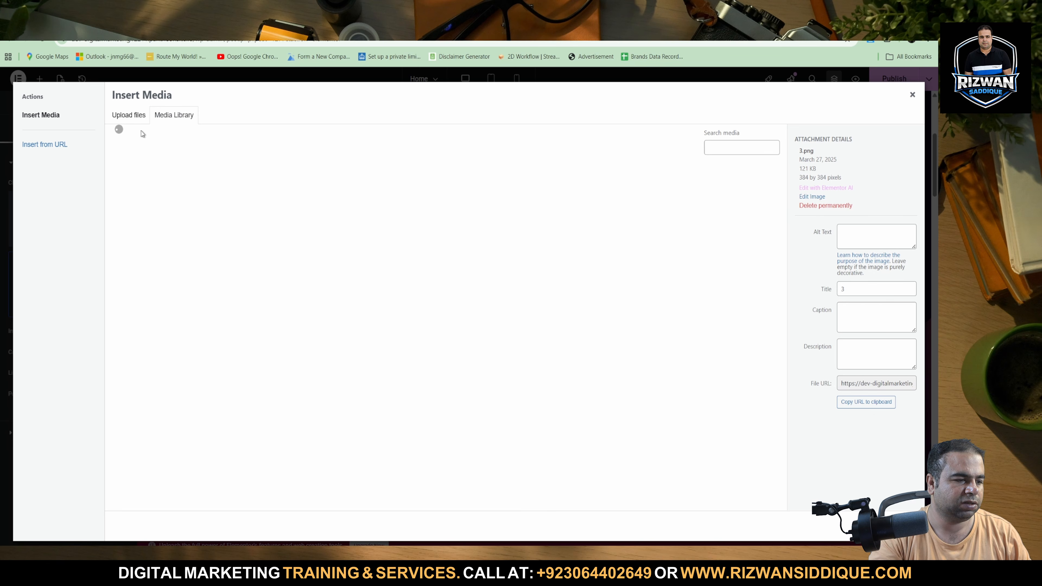
pyautogui.click(911, 96)
# Step: Capture a screenshot of the "Trusted by global companies" heading beside the logo carousel
pyautogui.click(323, 292)
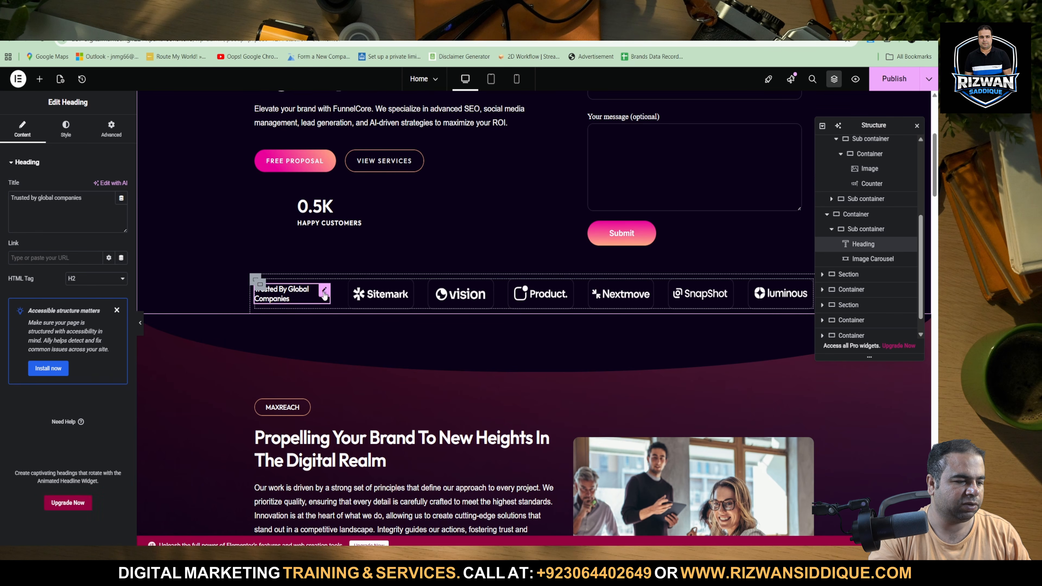
pyautogui.tripleClick(78, 196)
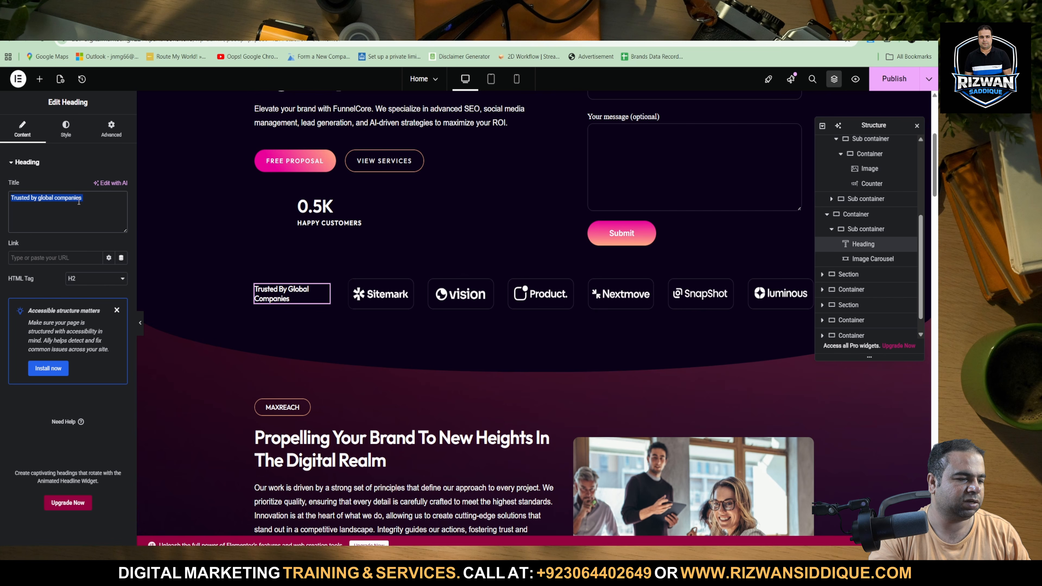
pyautogui.click(78, 200)
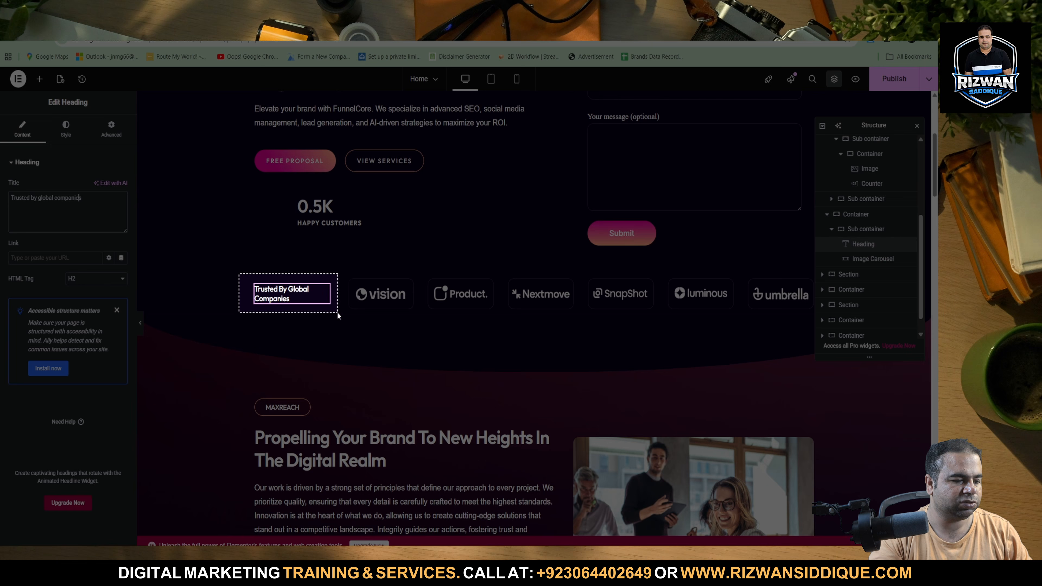
pyautogui.moveTo(239, 273); pyautogui.dragTo(338, 313)
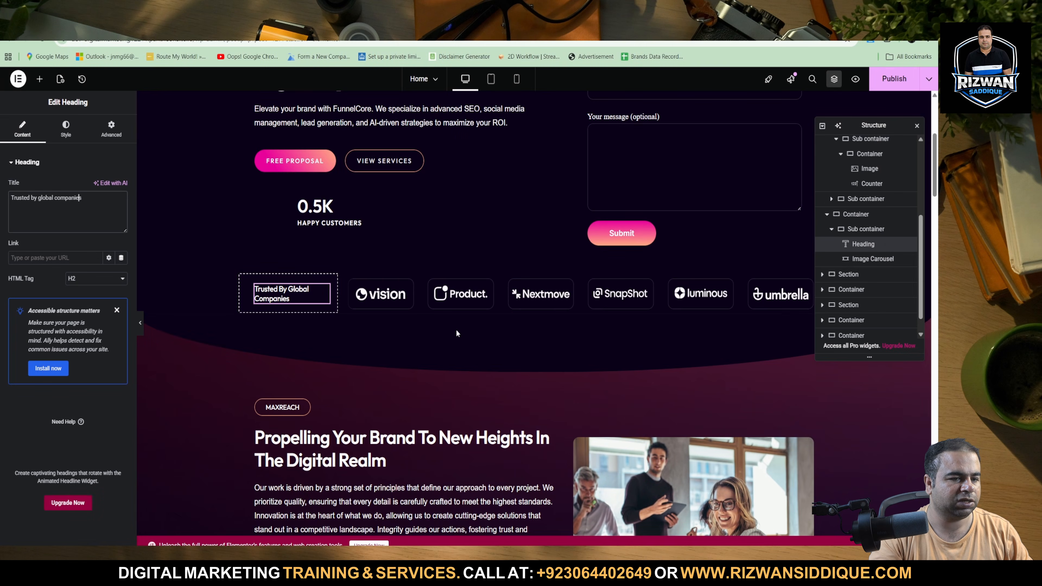
# Step: Send Gemini the captured "Trusted By Global Companies" heading screenshot with the prompt "please data on page seo"
pyautogui.click(472, 26)
pyautogui.click(379, 499)
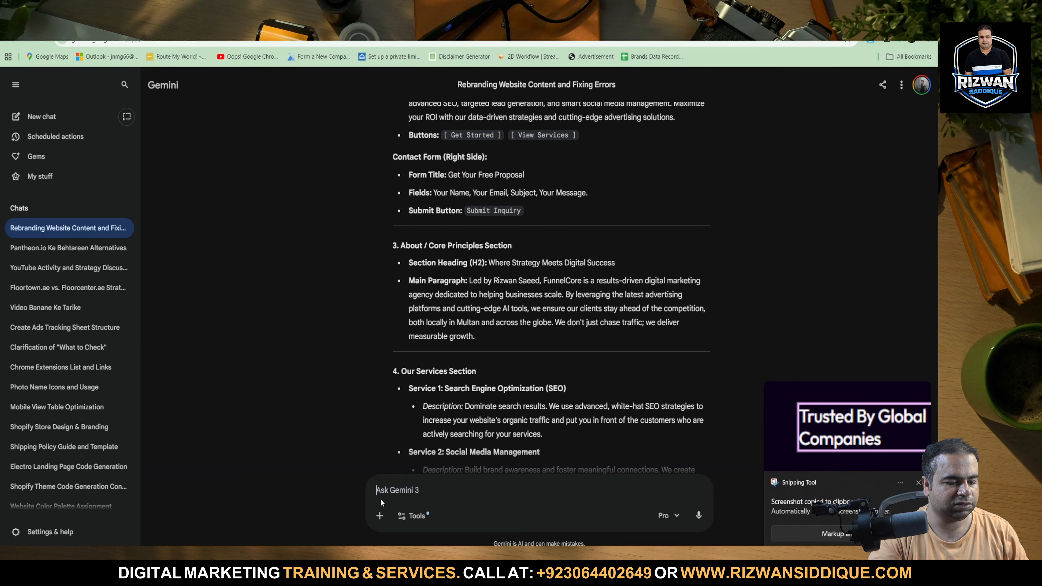
pyautogui.hotkey('ctrl', 'v')
pyautogui.write('pl')
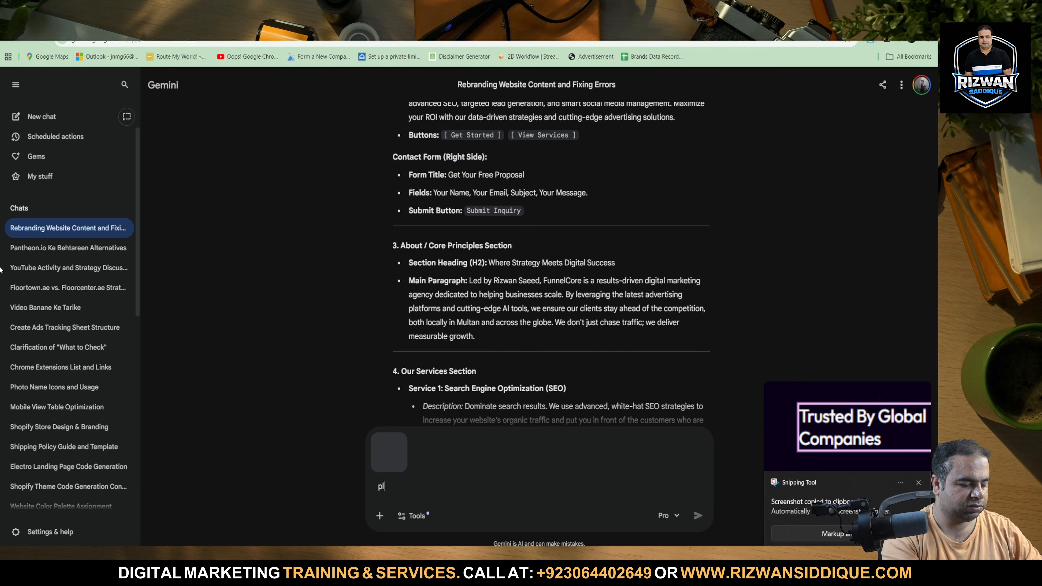
pyautogui.write('ease data ')
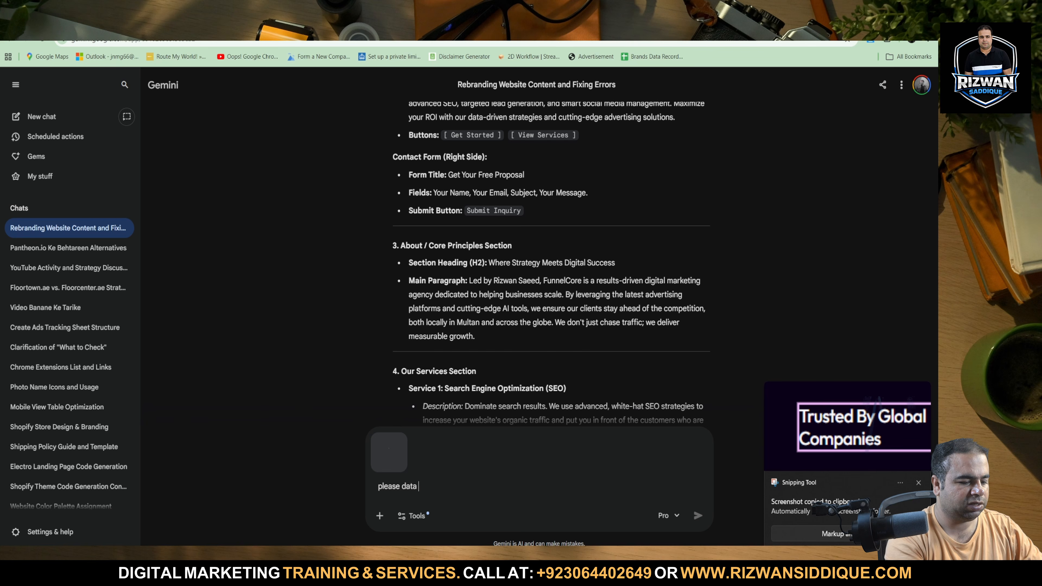
pyautogui.write('on pa')
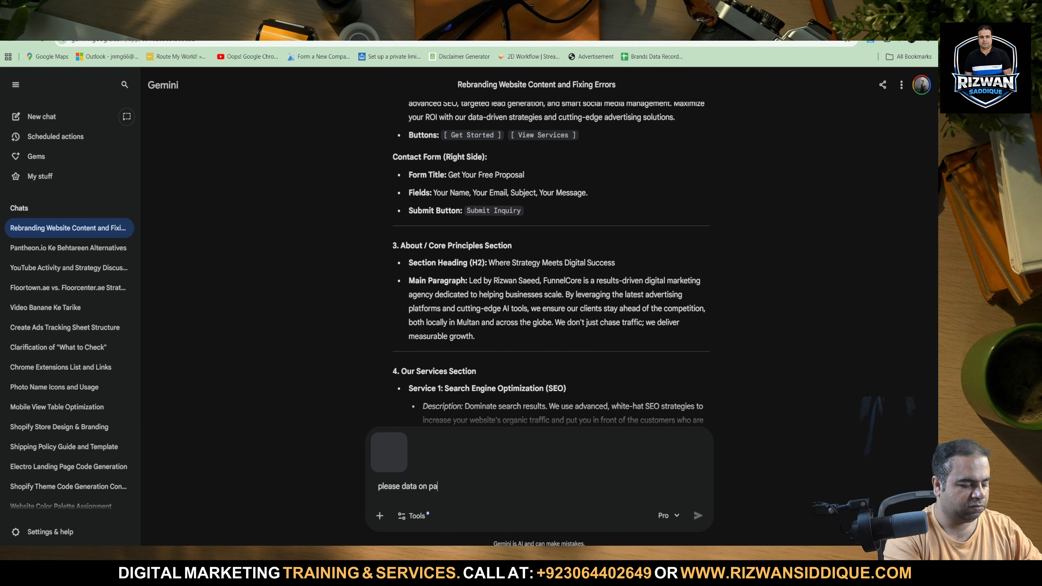
pyautogui.write('ge seo')
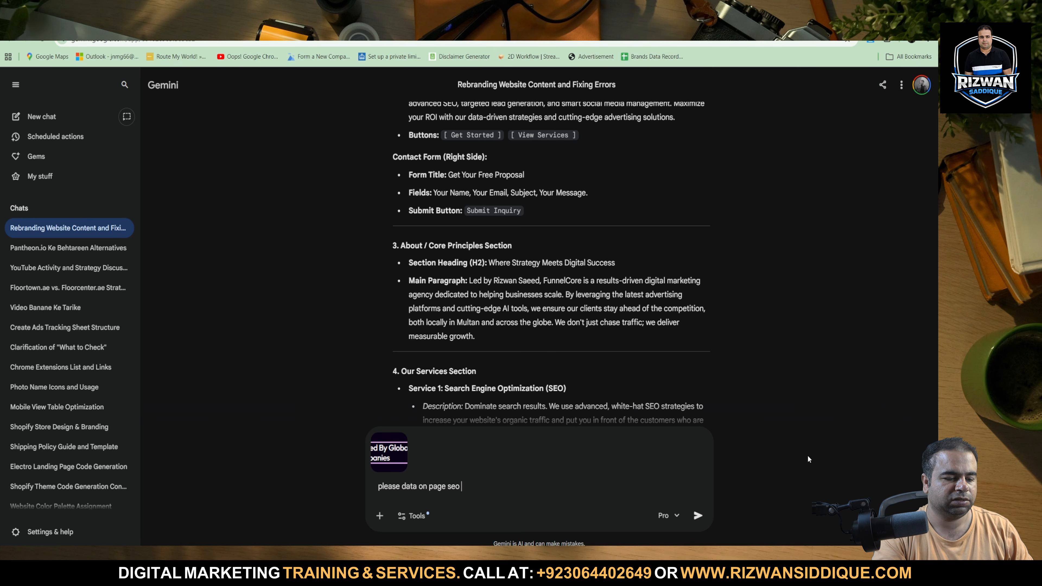
pyautogui.click(698, 516)
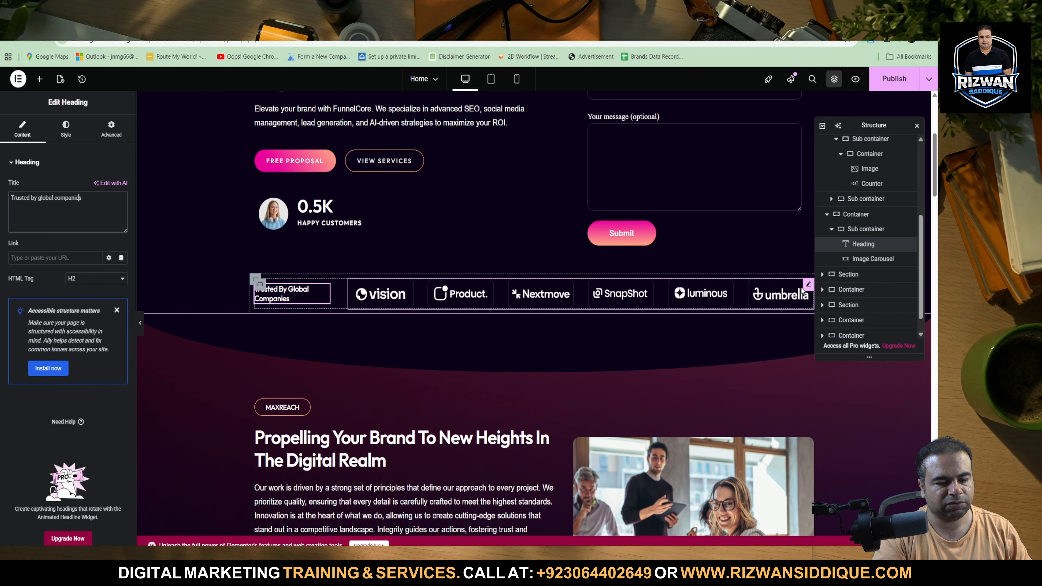
# Step: Replace the last logo in the image carousel's gallery with the white FunnelCore logo from the media library
pyautogui.click(809, 285)
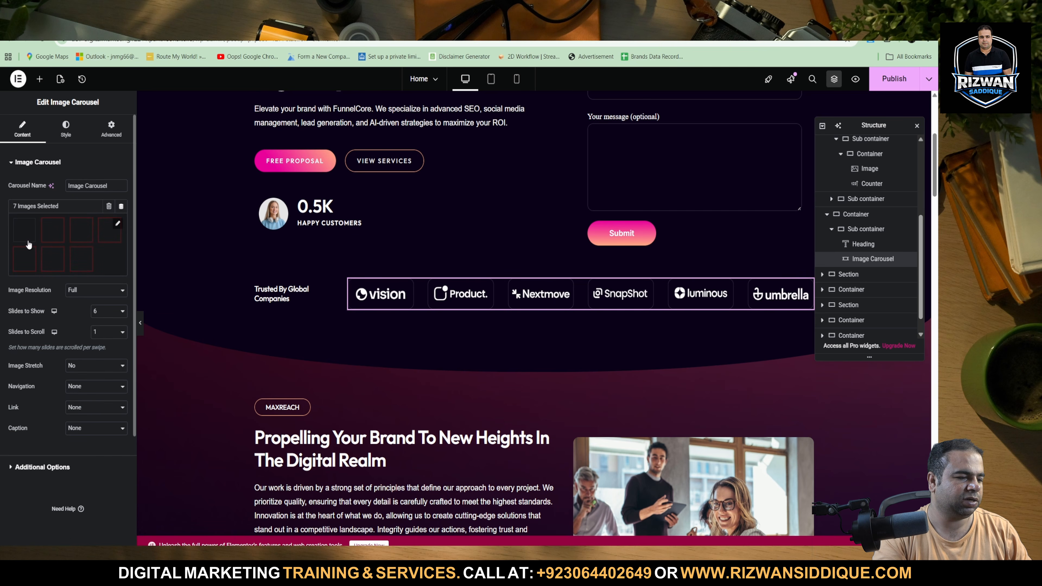
pyautogui.click(118, 225)
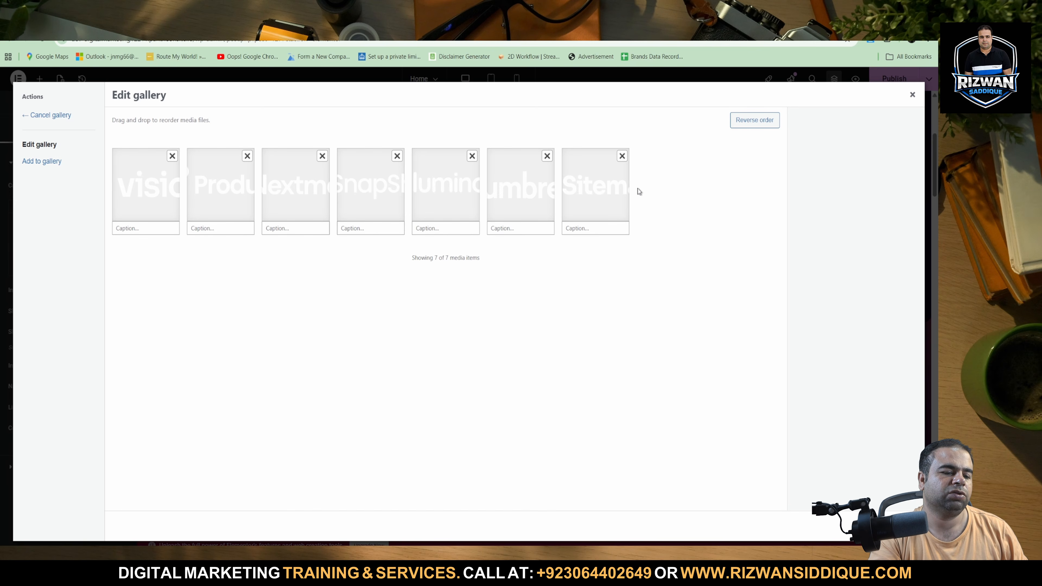
pyautogui.click(622, 157)
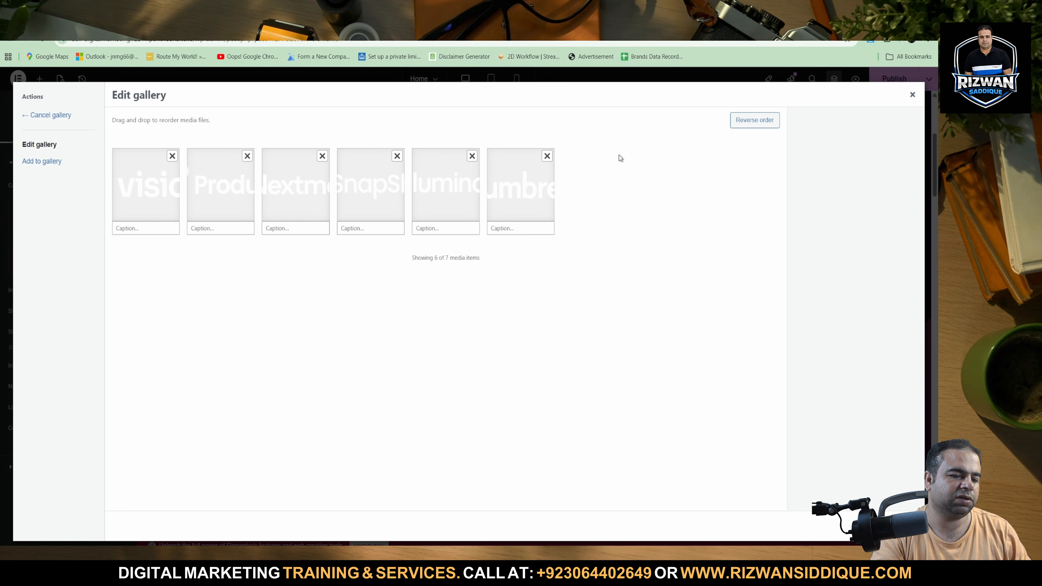
pyautogui.click(29, 160)
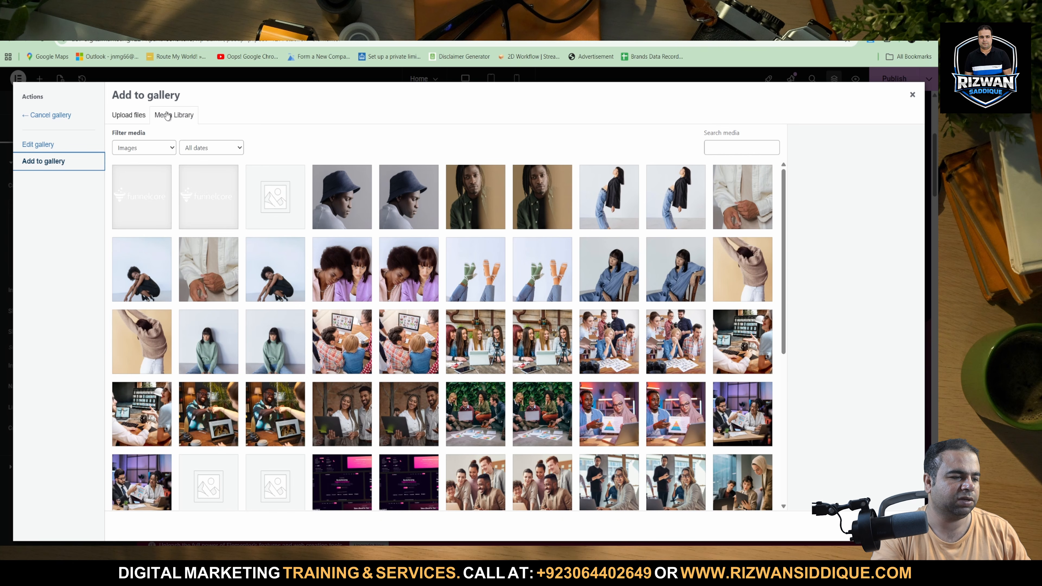
pyautogui.click(148, 171)
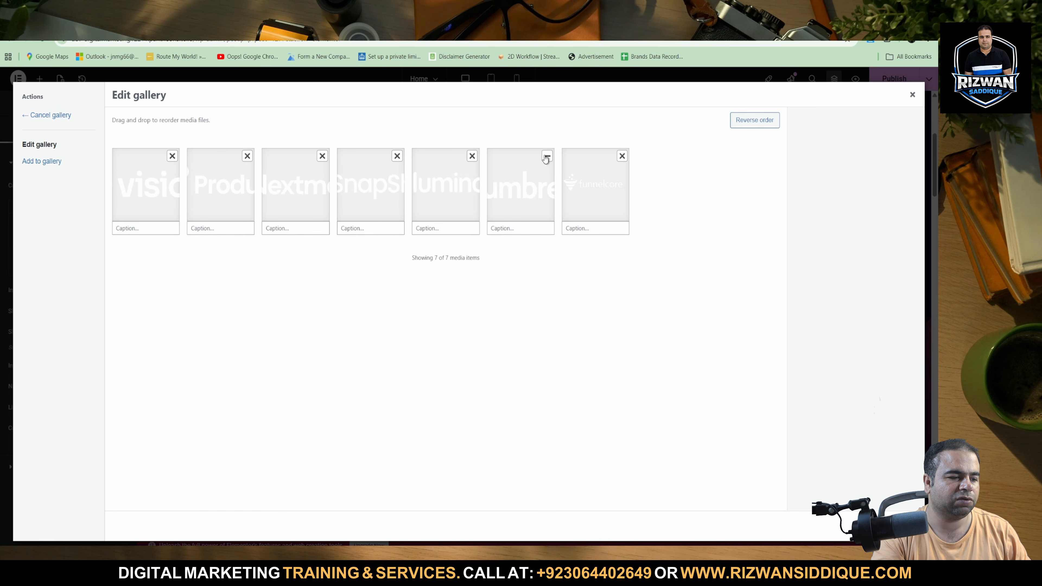
# Step: Remove the umbrella logo from the carousel gallery and open the file upload area for adding gallery images
pyautogui.click(547, 156)
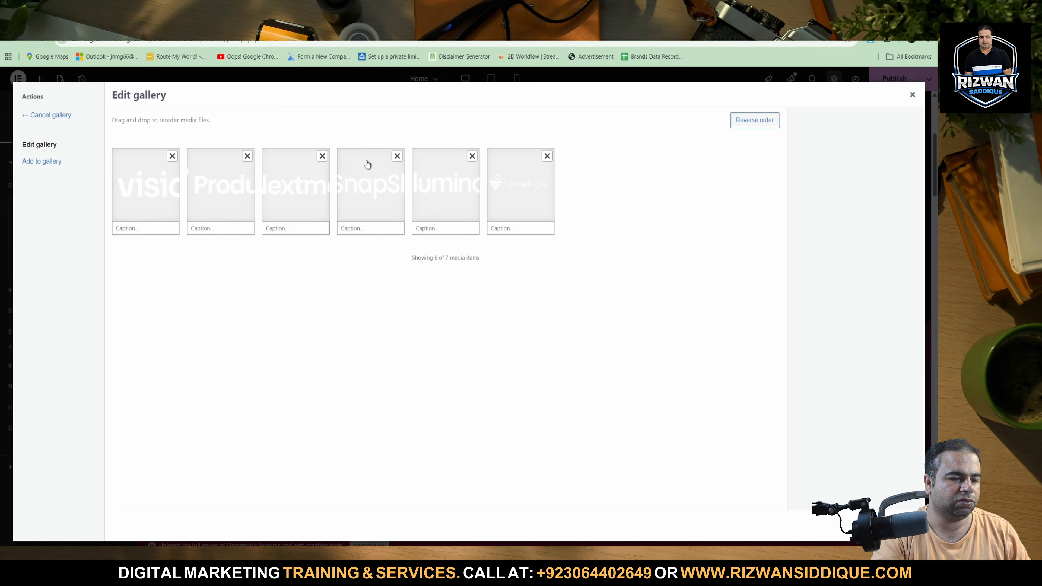
pyautogui.click(435, 180)
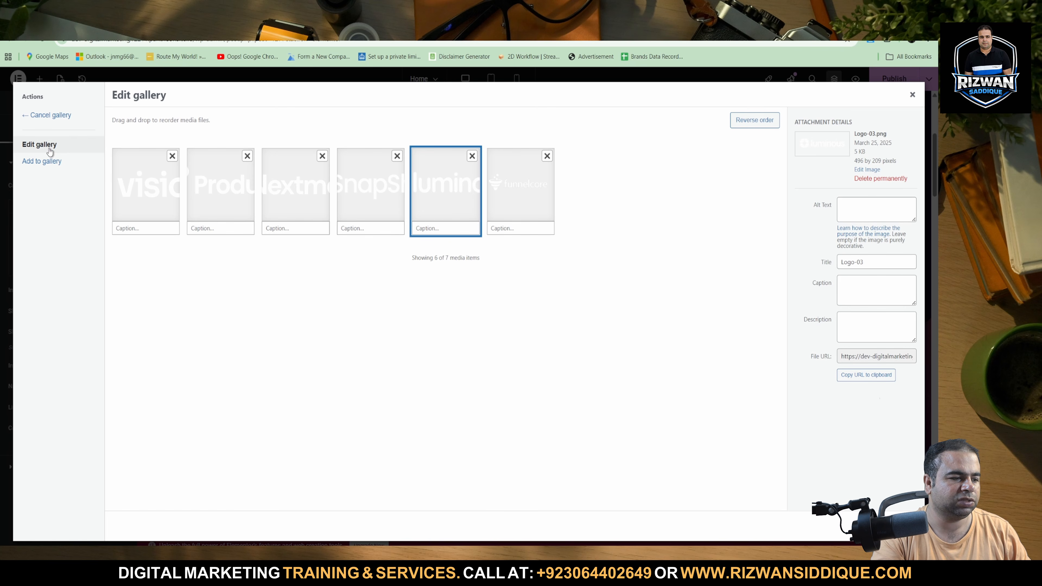
pyautogui.click(37, 165)
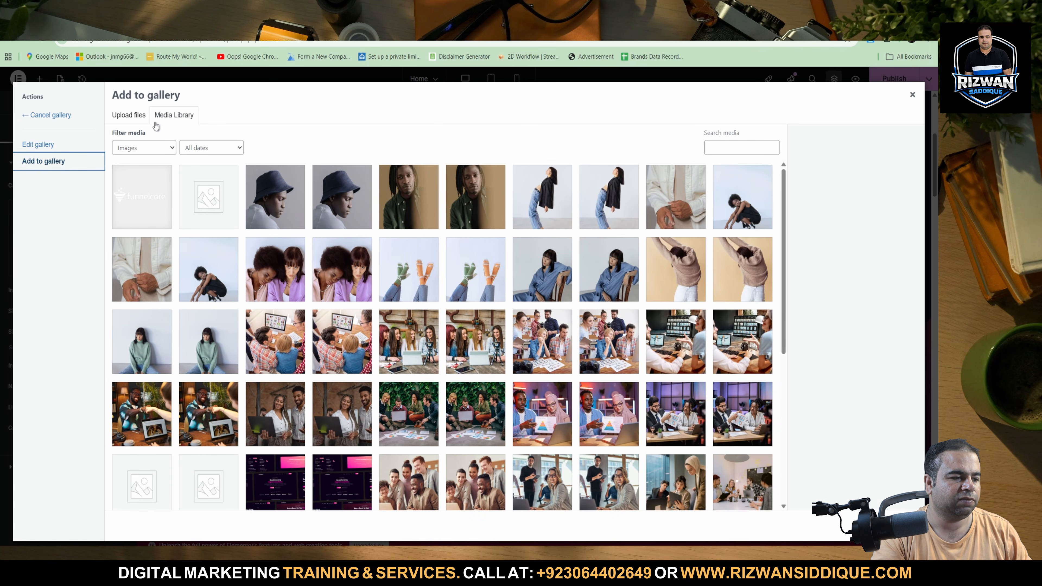
pyautogui.click(146, 116)
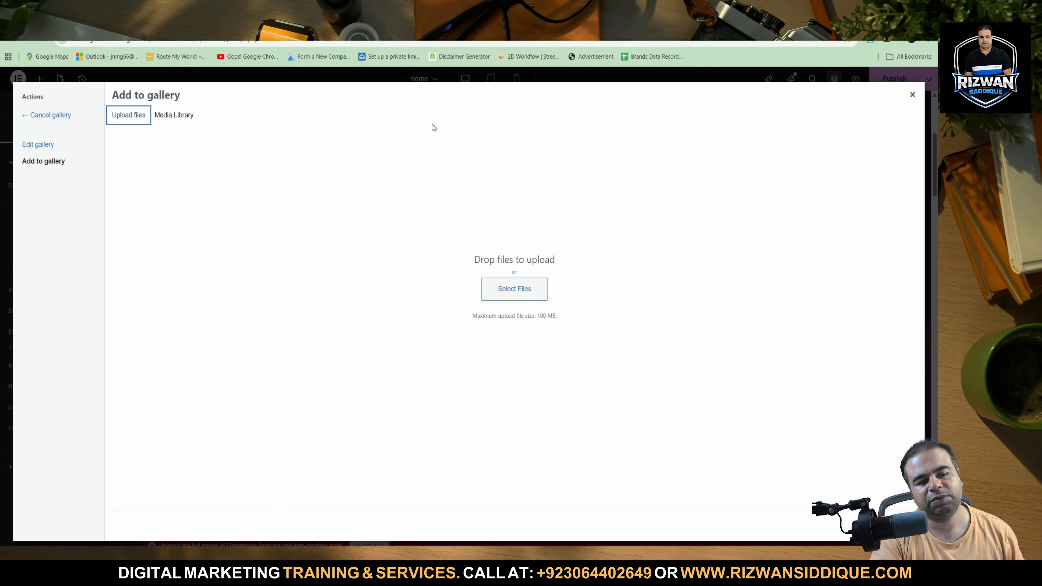
# Step: Open the Floor Town website, floortown.ae, in a new browser tab
pyautogui.hotkey('ctrl', 't')
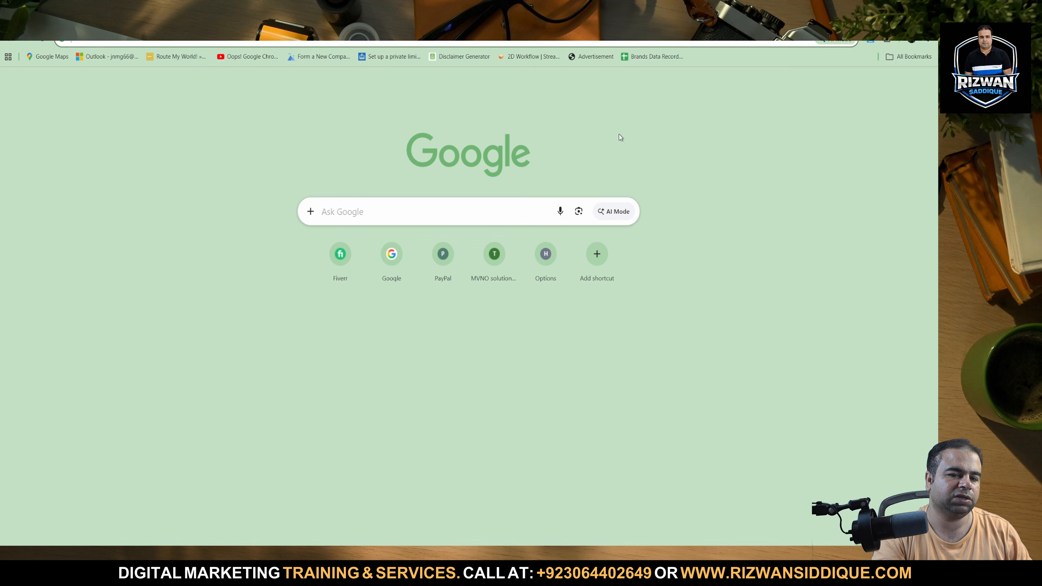
pyautogui.write('fl')
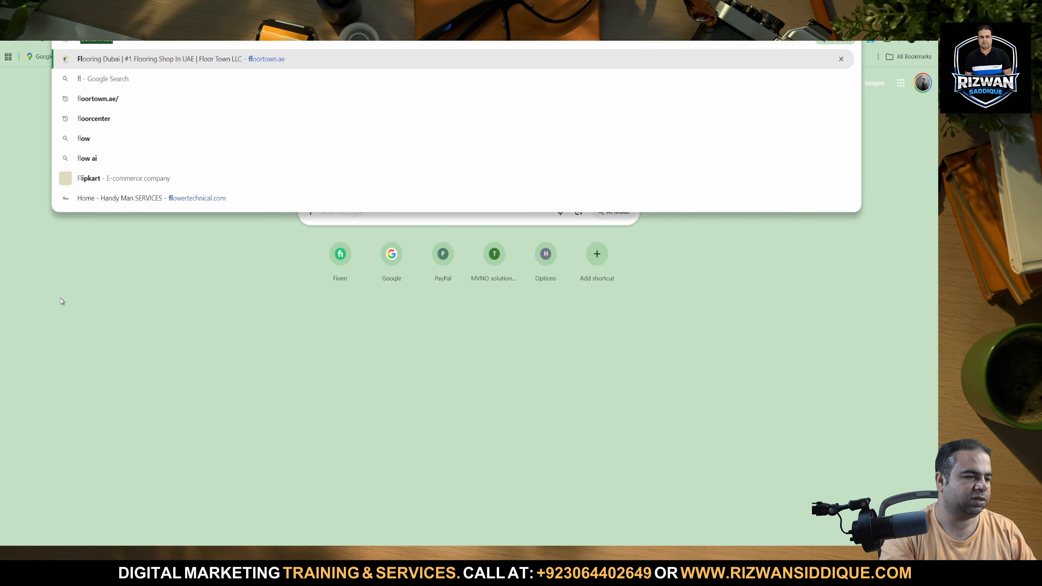
pyautogui.press('Return')
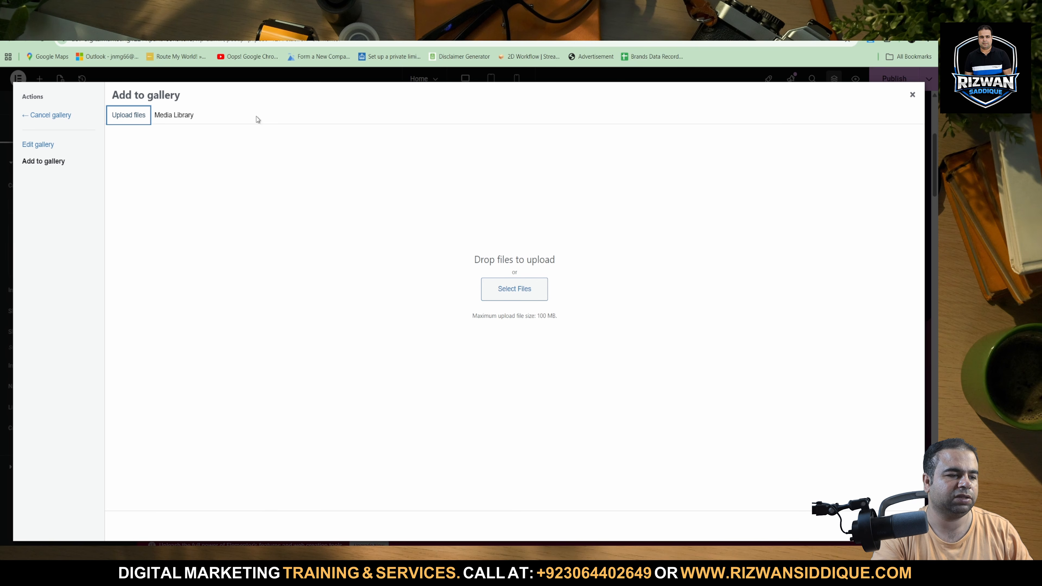
# Step: Upload the Floor Town logo Asset-11-1024x717-1-300x210 (1).png from the Documents folder and add it to the carousel gallery
pyautogui.click(520, 287)
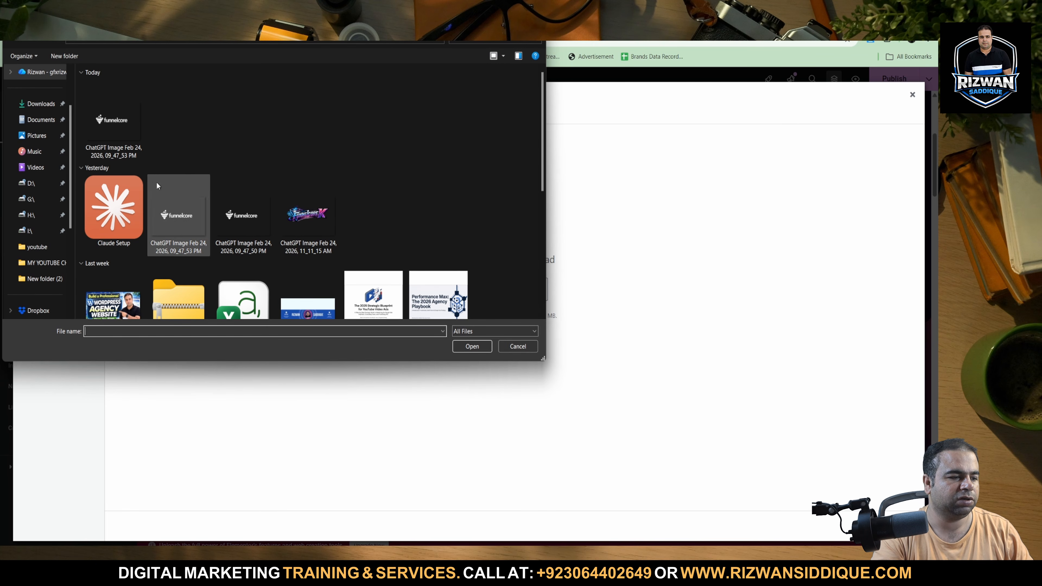
pyautogui.scroll(-3, 191, 183)
pyautogui.scroll(-3, 341, 190)
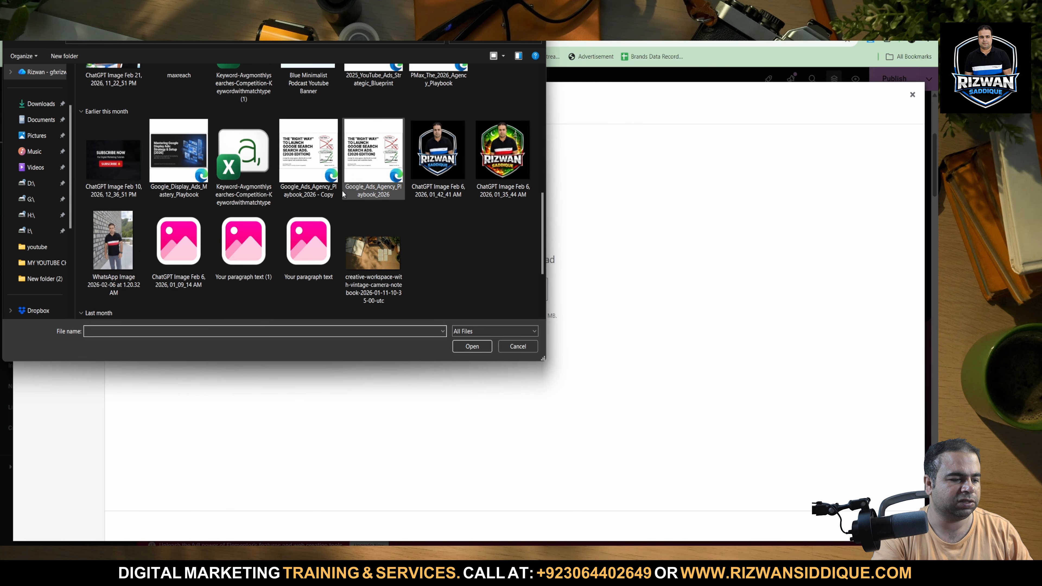
pyautogui.scroll(3, 315, 251)
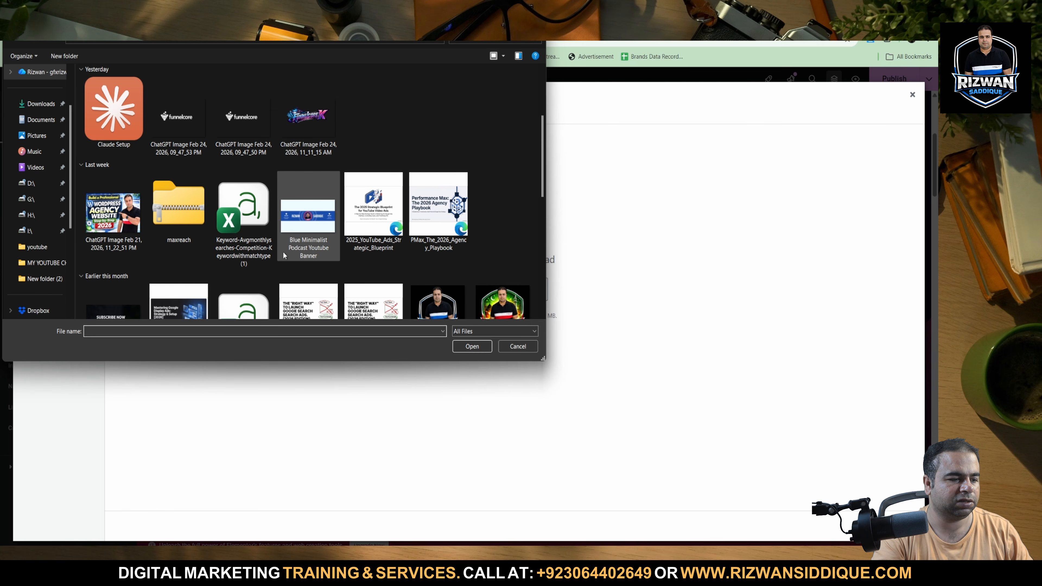
pyautogui.scroll(2, 158, 252)
pyautogui.scroll(-4, 159, 252)
pyautogui.scroll(2, 159, 256)
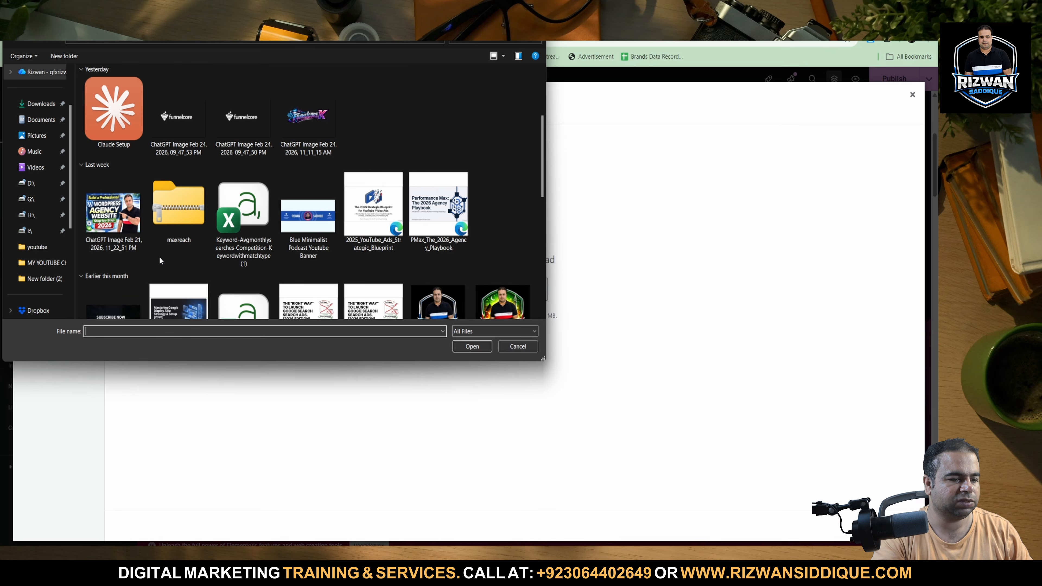
pyautogui.scroll(-4, 158, 257)
pyautogui.scroll(6, 159, 256)
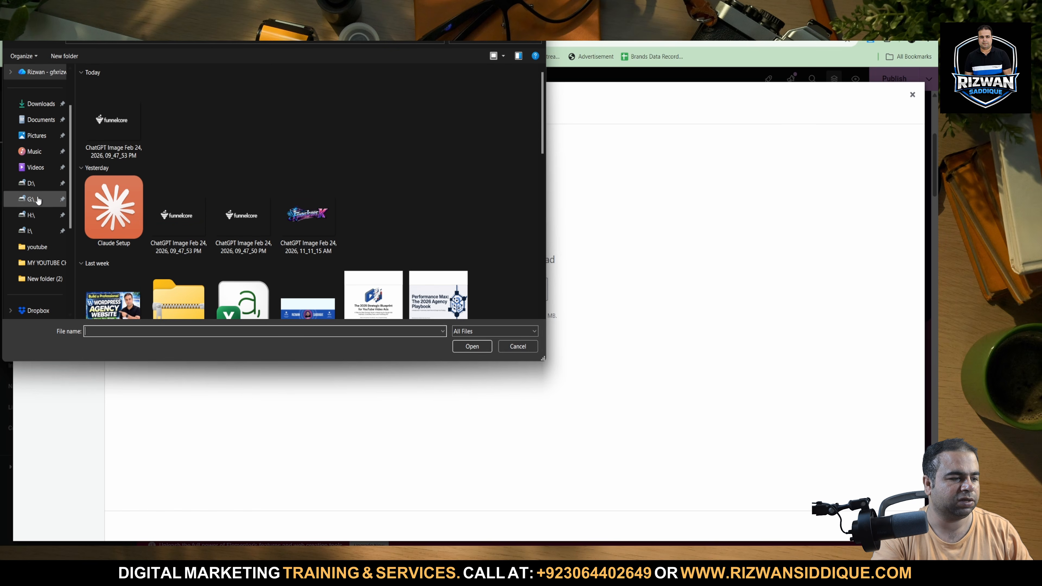
pyautogui.click(40, 119)
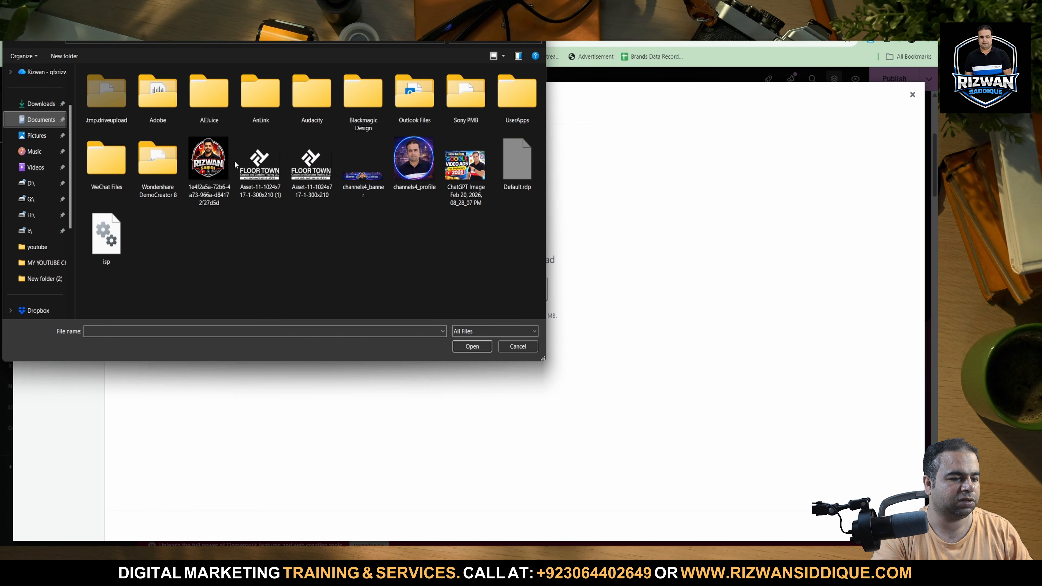
pyautogui.doubleClick(260, 162)
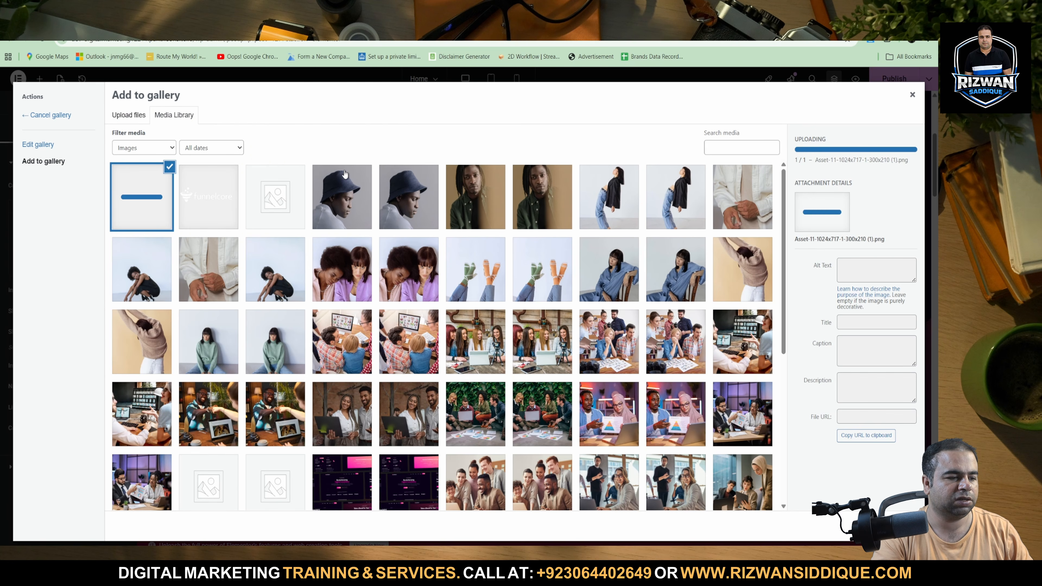
pyautogui.click(891, 526)
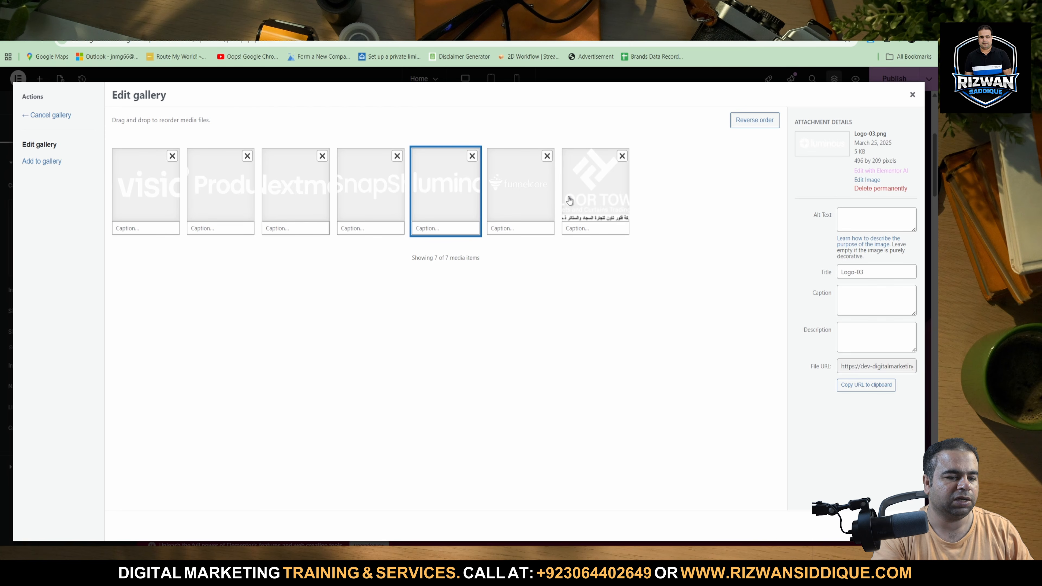
# Step: Compare the pixel dimensions of the Floor Town, FunnelCore and luminous logos in the gallery's attachment details
pyautogui.click(581, 199)
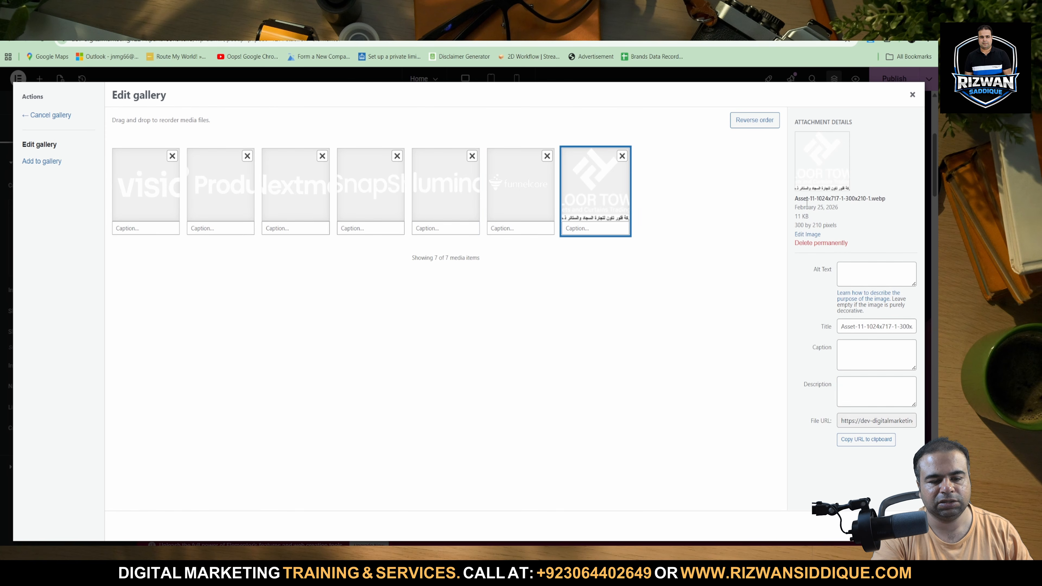
pyautogui.moveTo(838, 227); pyautogui.dragTo(793, 227)
pyautogui.click(793, 225)
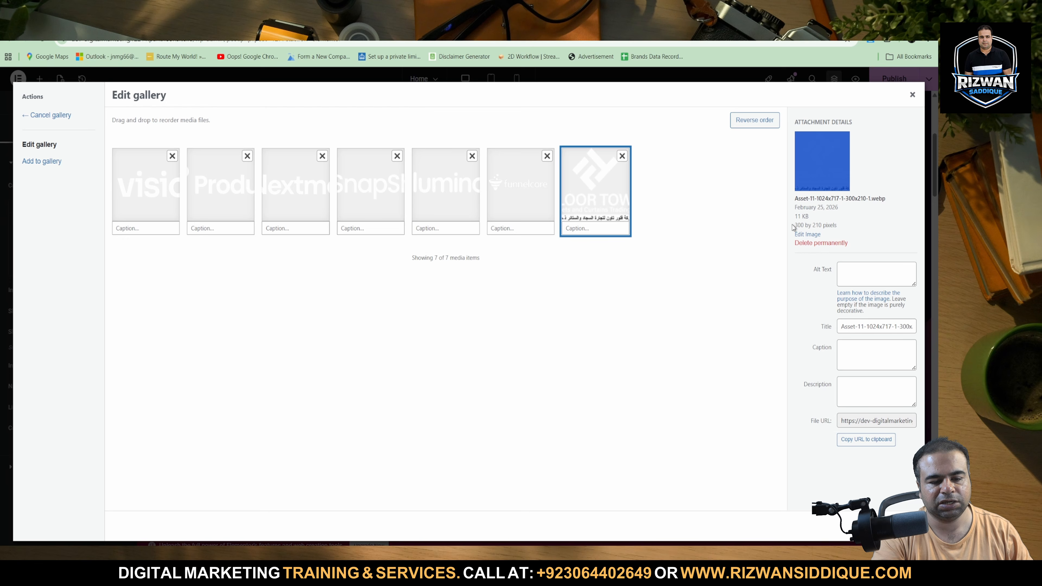
pyautogui.tripleClick(808, 225)
pyautogui.click(518, 212)
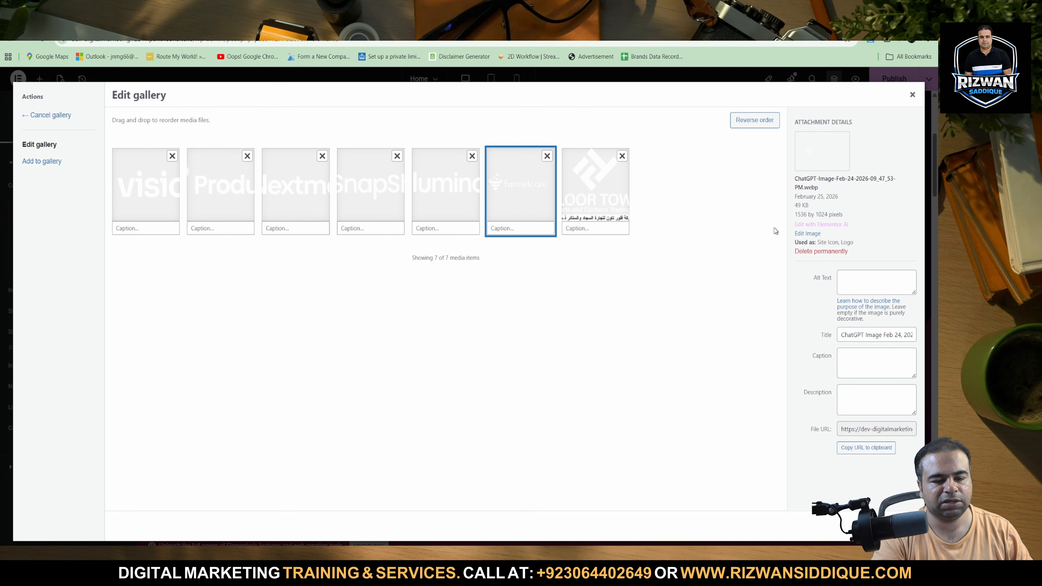
pyautogui.click(603, 186)
pyautogui.tripleClick(823, 224)
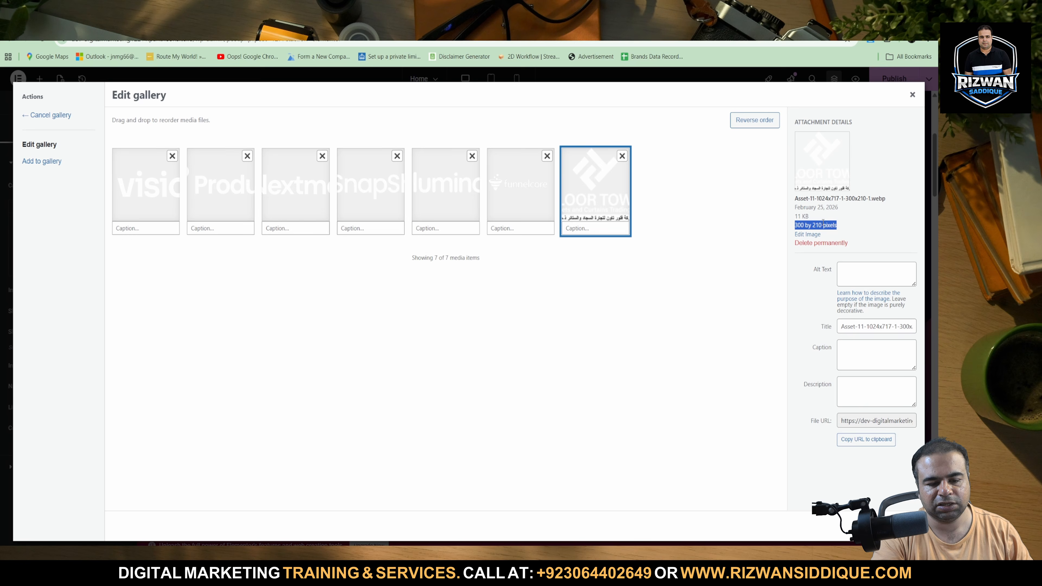
pyautogui.click(438, 209)
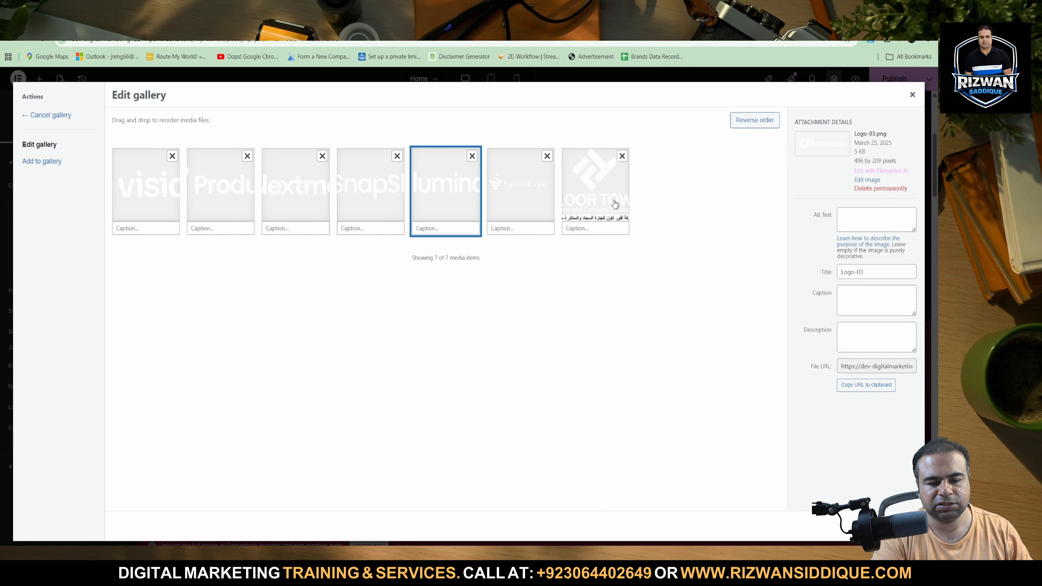
pyautogui.click(506, 202)
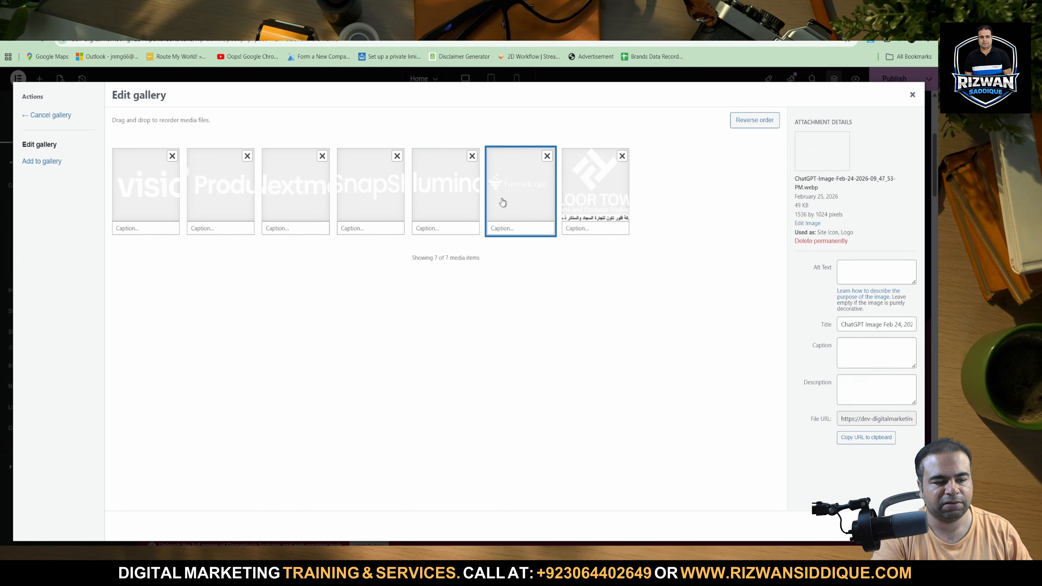
pyautogui.click(434, 205)
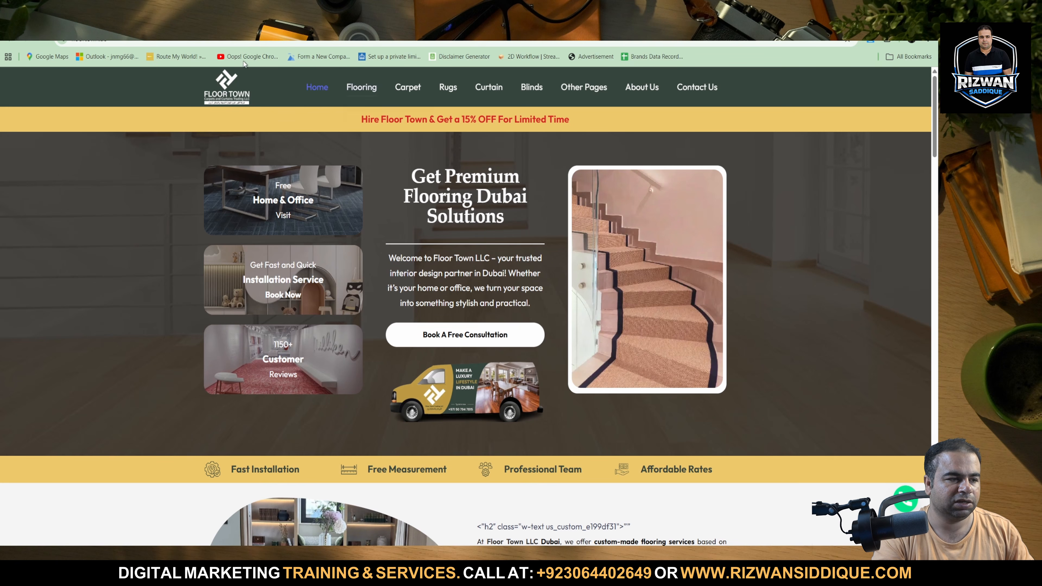
# Step: Open the Floor Center website, floorcenter.ae, in place of the Floor Town site
pyautogui.click(137, 42)
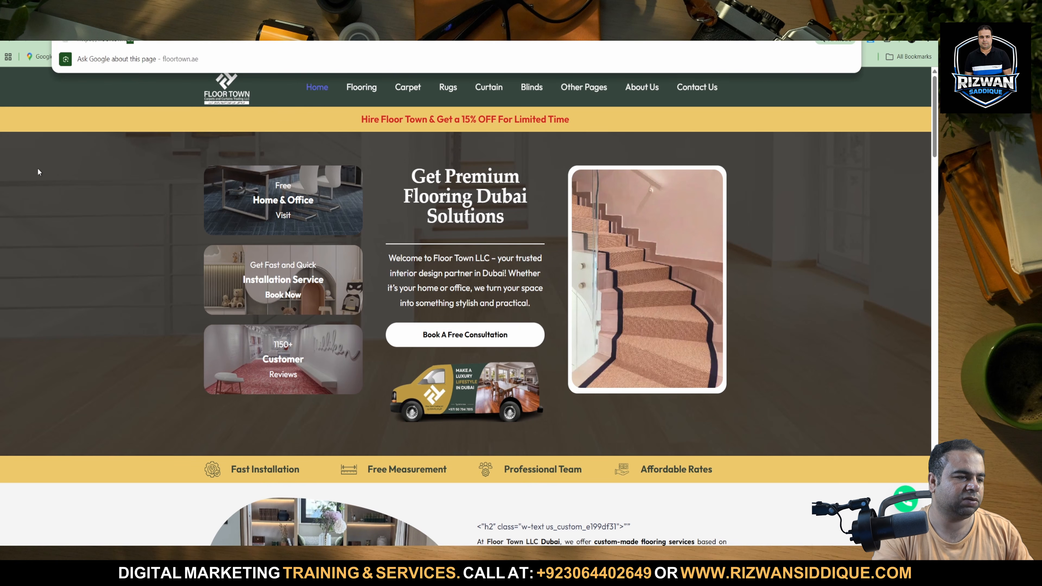
pyautogui.press('BackSpace')
pyautogui.press('BackSpace')
pyautogui.press('BackSpace')
pyautogui.press('BackSpace')
pyautogui.press('BackSpace')
pyautogui.press('BackSpace')
pyautogui.press('BackSpace')
pyautogui.press('BackSpace')
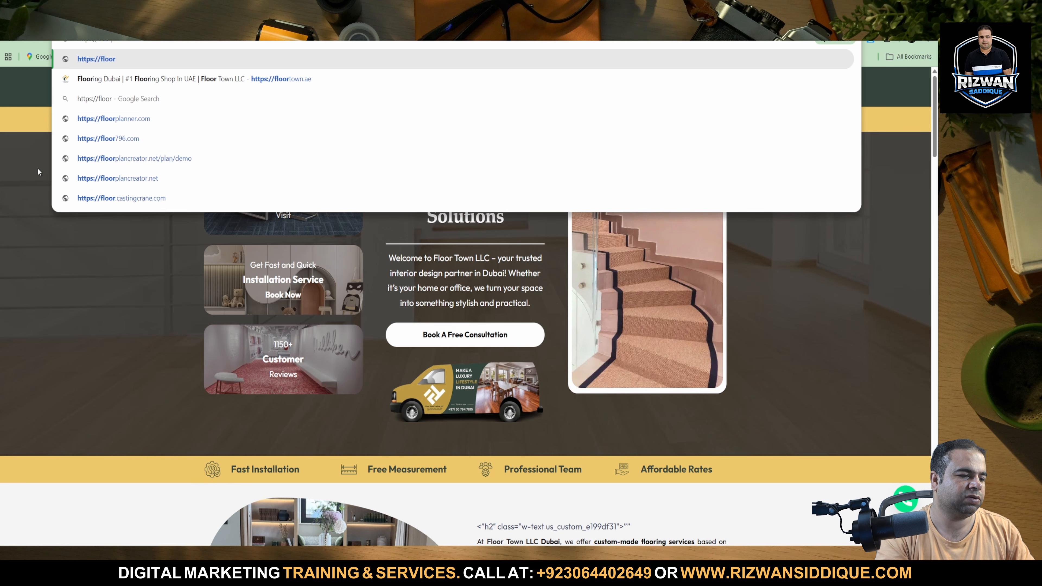
pyautogui.write('c')
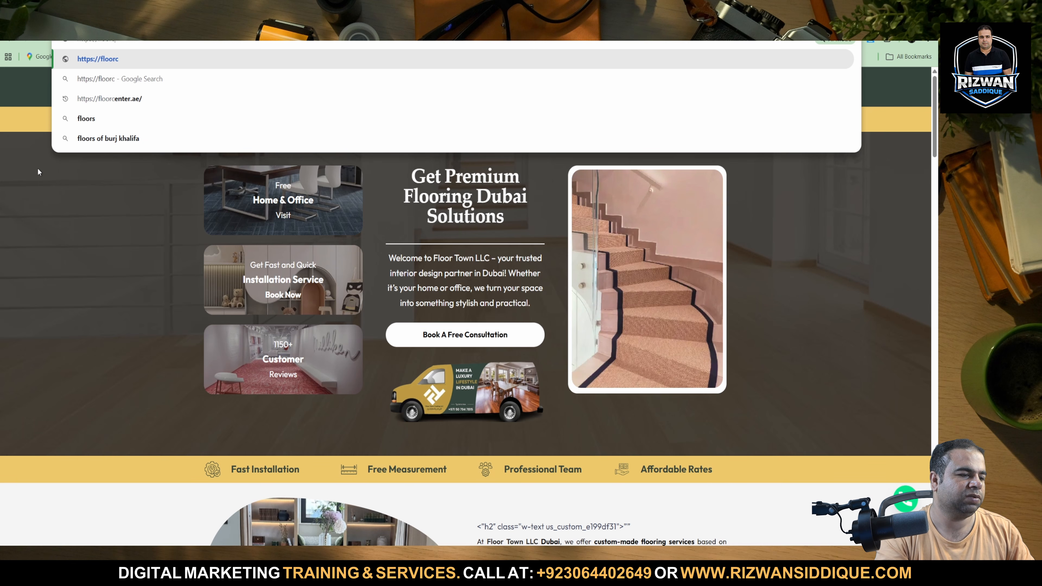
pyautogui.press('Down')
pyautogui.press('Down')
pyautogui.press('Return')
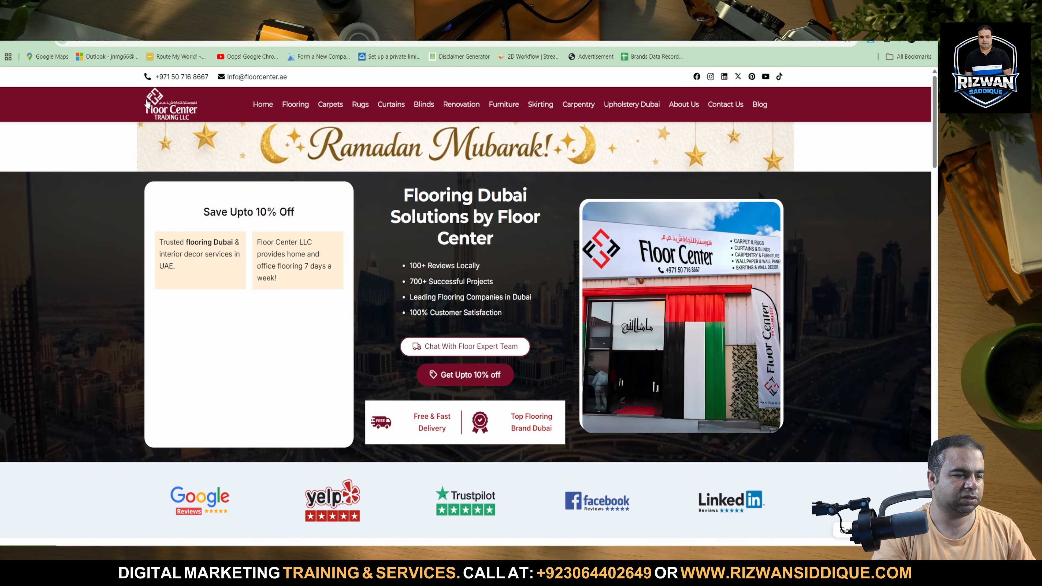
pyautogui.rightClick(150, 99)
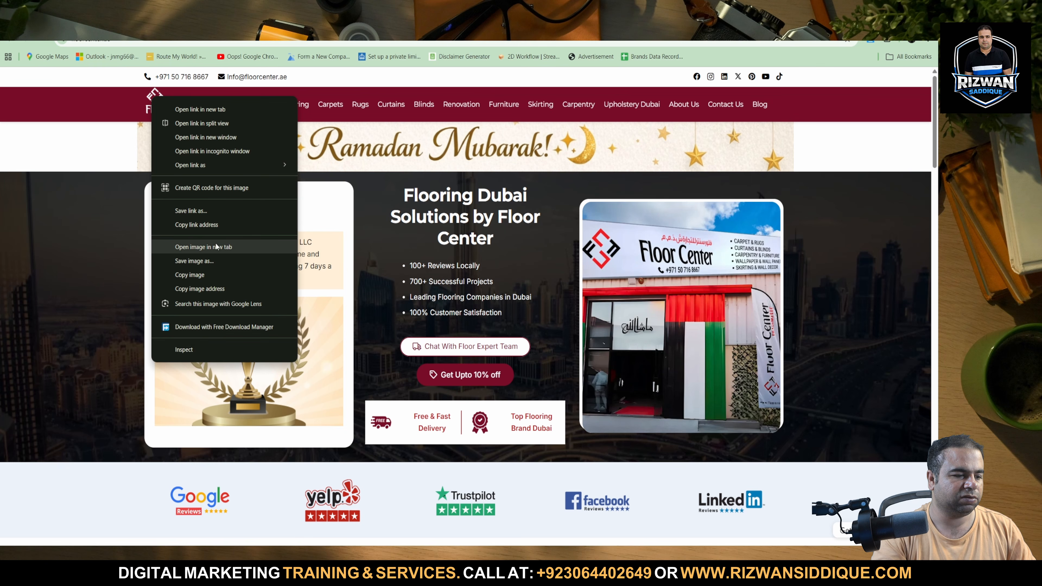
pyautogui.click(255, 248)
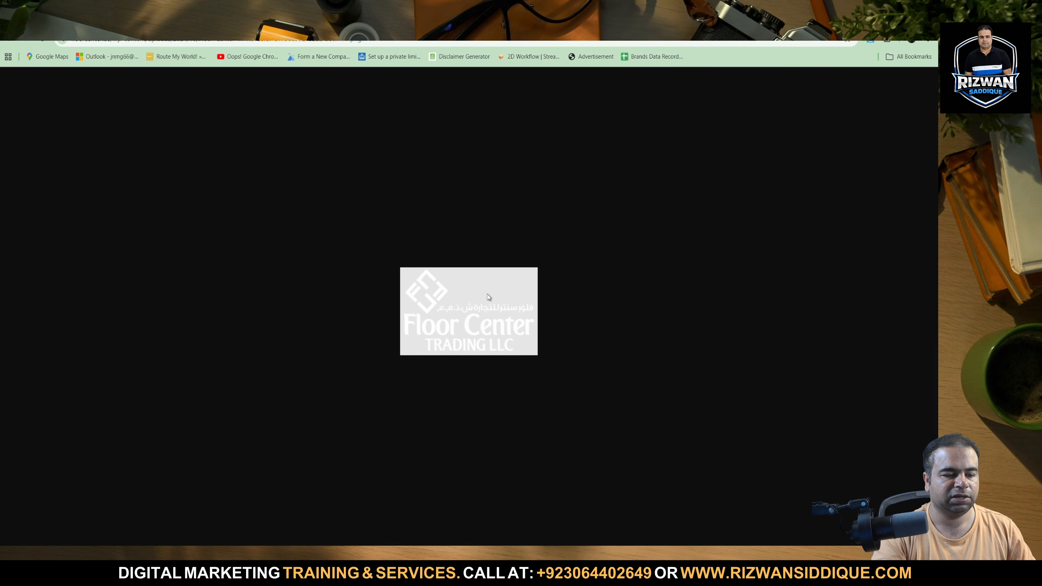
pyautogui.rightClick(481, 304)
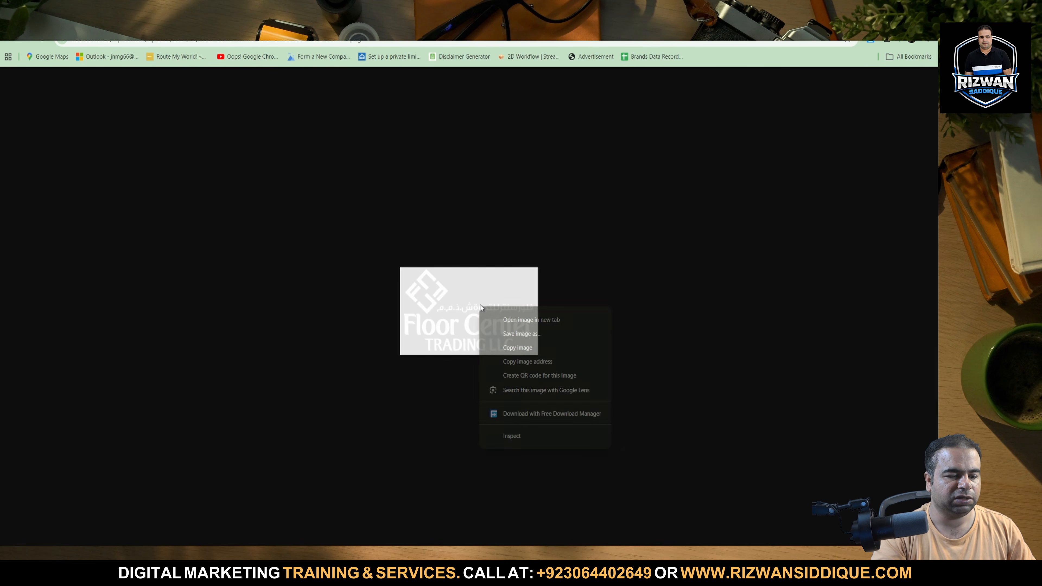
pyautogui.click(513, 333)
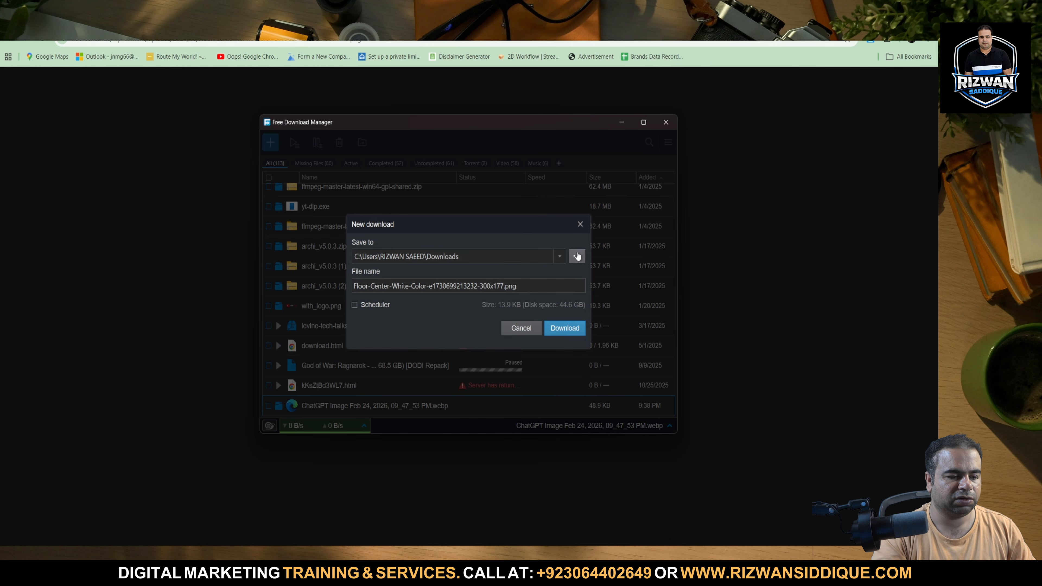
pyautogui.click(577, 256)
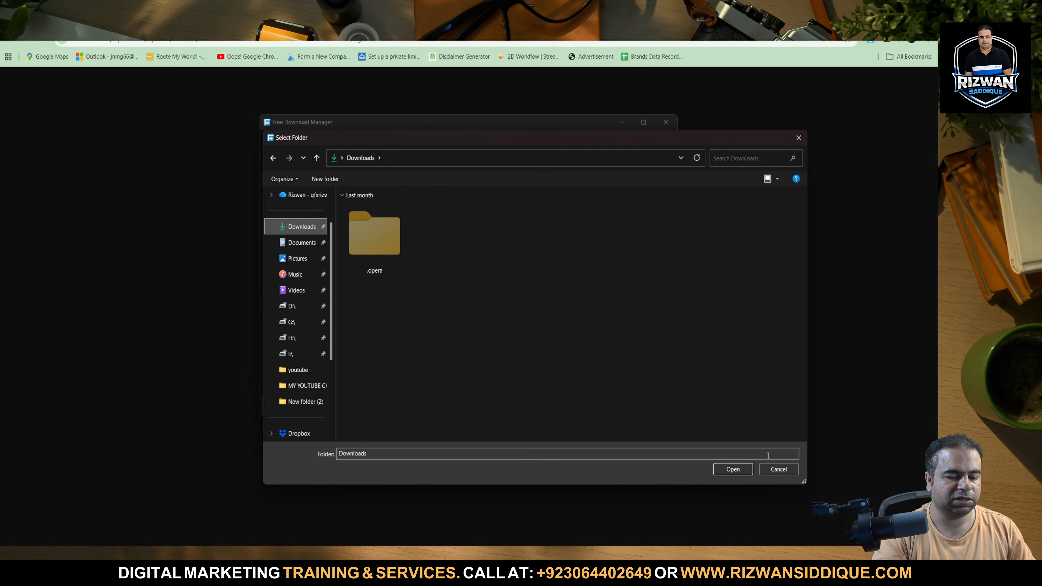
pyautogui.click(733, 469)
pyautogui.click(571, 333)
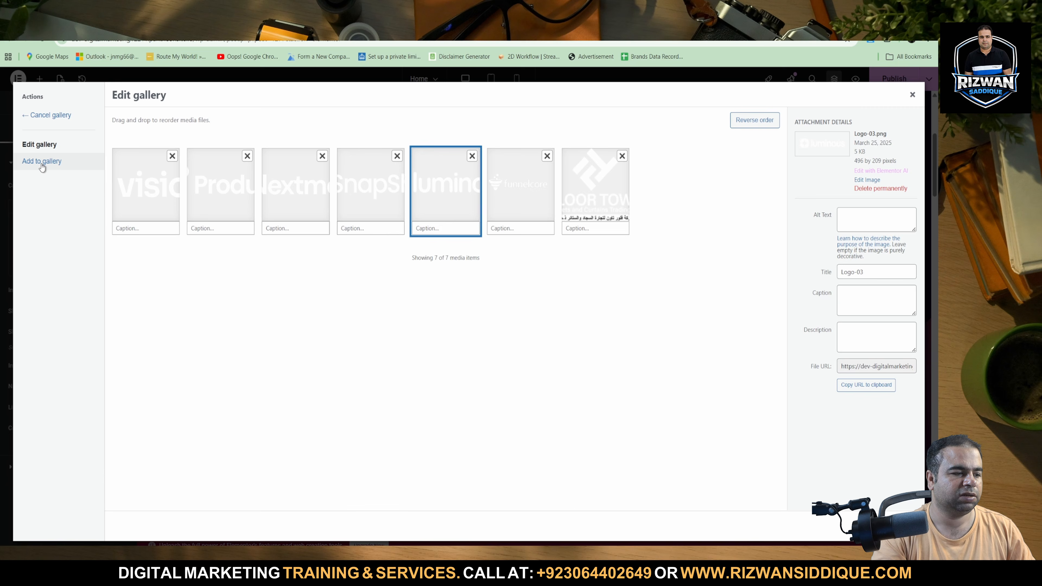
# Step: Upload the Floor Center logo from the Downloads folder and add it to the carousel gallery
pyautogui.click(42, 163)
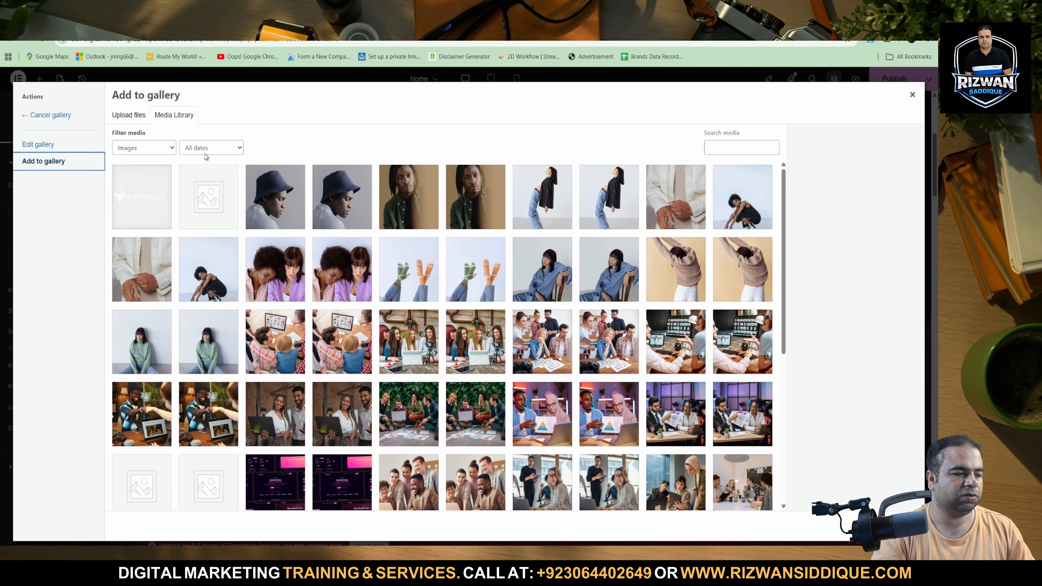
pyautogui.click(135, 116)
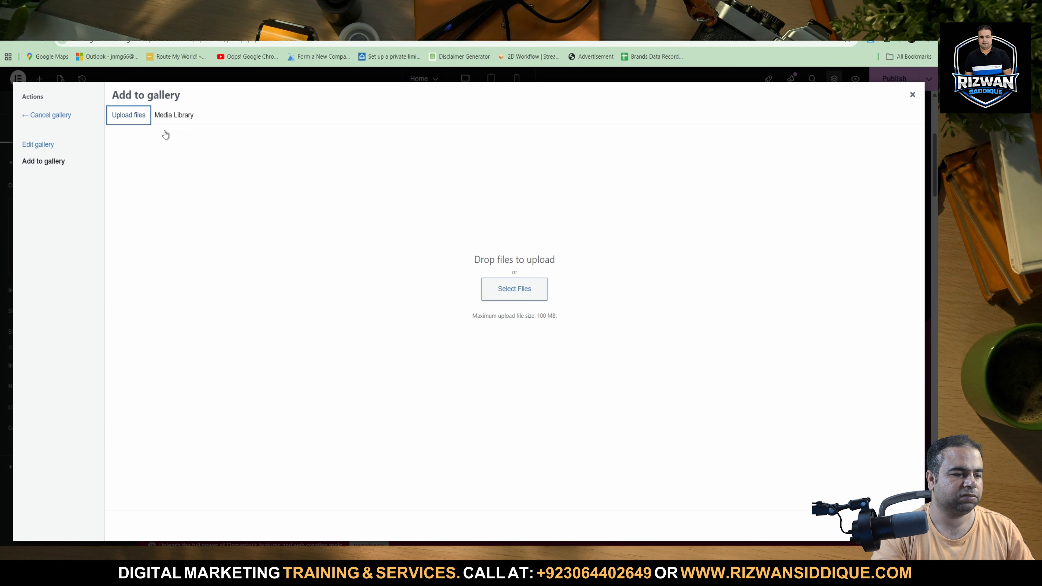
pyautogui.click(531, 287)
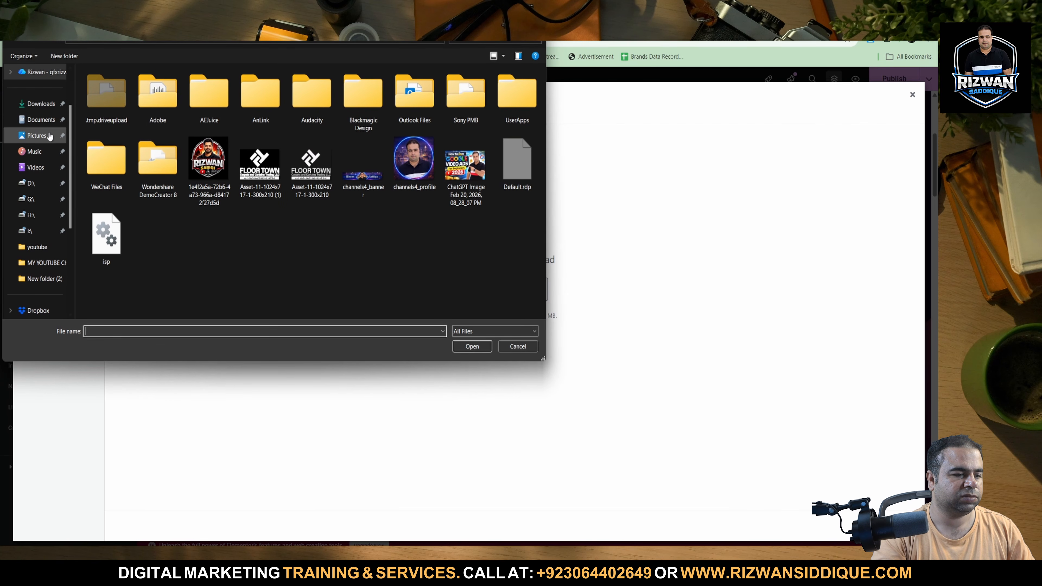
pyautogui.click(41, 104)
pyautogui.doubleClick(119, 123)
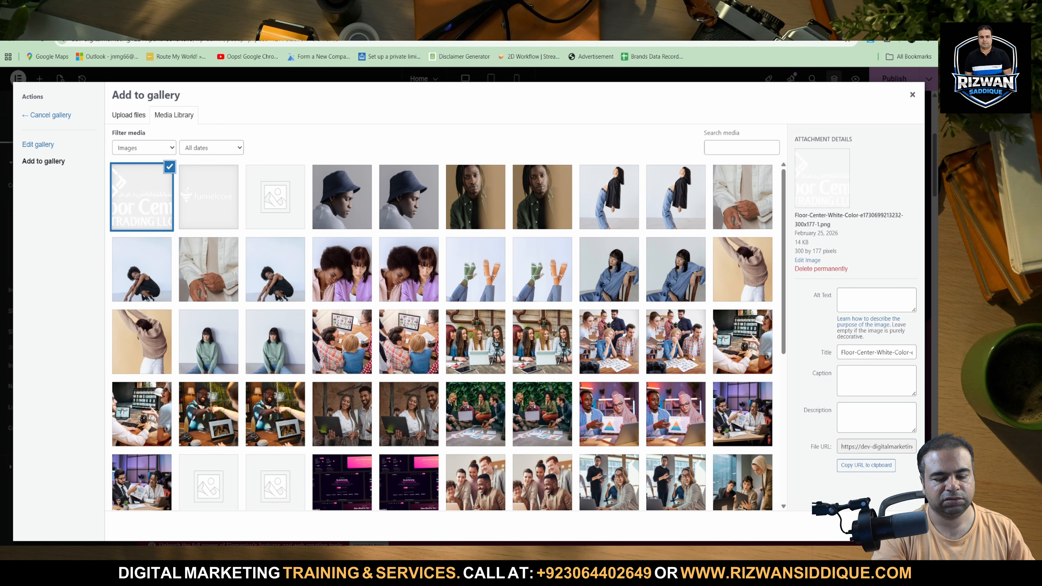
pyautogui.click(890, 526)
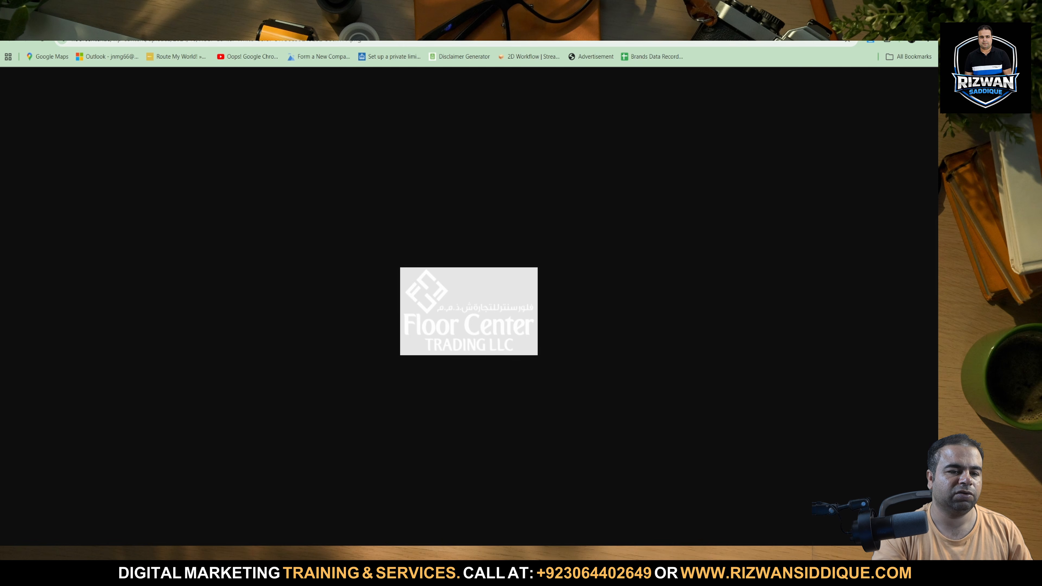
pyautogui.doubleClick(381, 38)
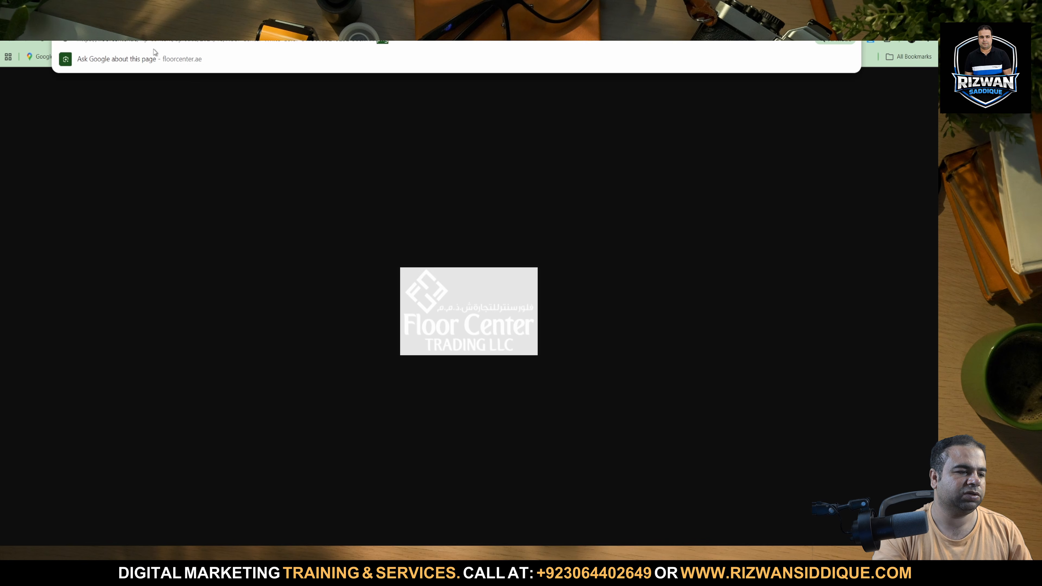
pyautogui.moveTo(113, 39); pyautogui.dragTo(678, 52)
pyautogui.press('BackSpace')
pyautogui.press('BackSpace')
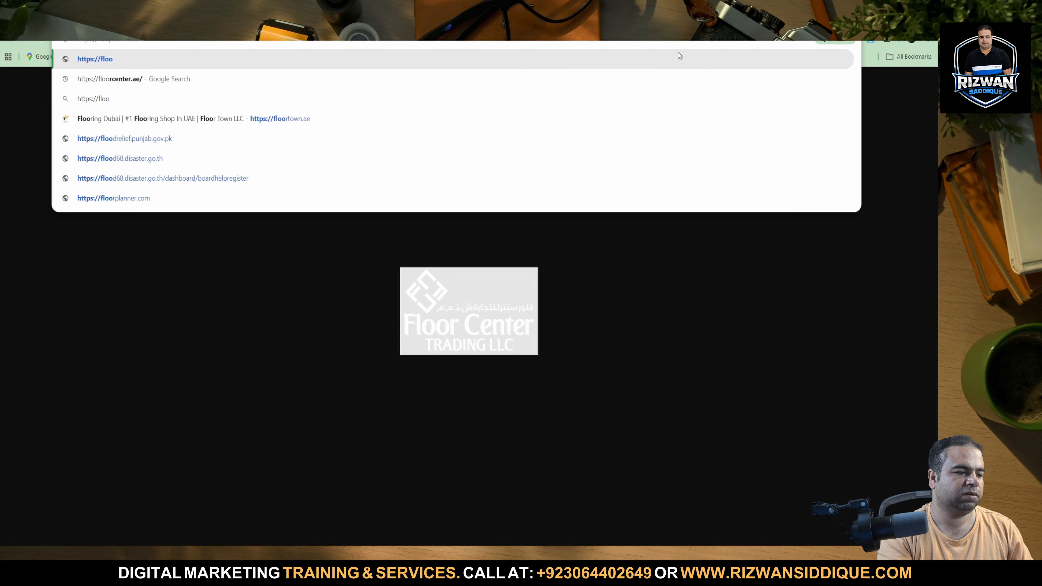
pyautogui.press('Down')
pyautogui.press('Down')
pyautogui.press('Down')
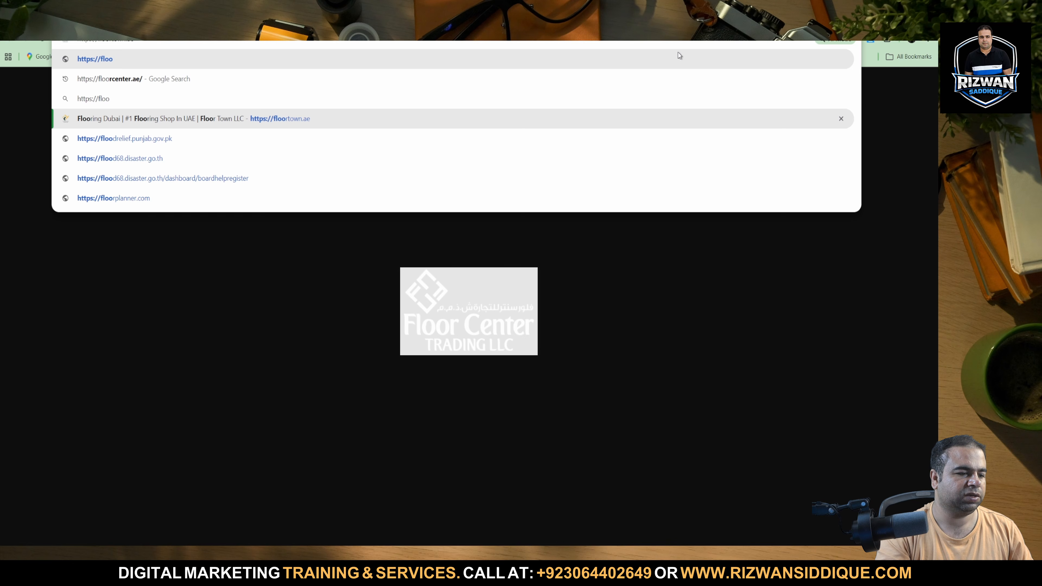
pyautogui.press('Down')
pyautogui.press('Down')
pyautogui.press('Up')
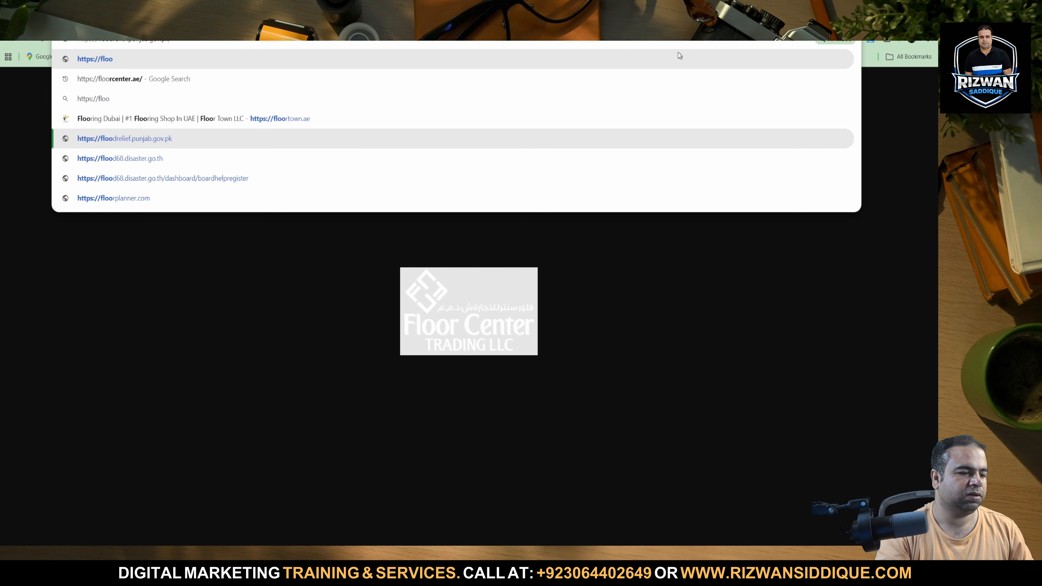
pyautogui.press('Up')
pyautogui.press('Up')
pyautogui.press('Up')
pyautogui.press('Up')
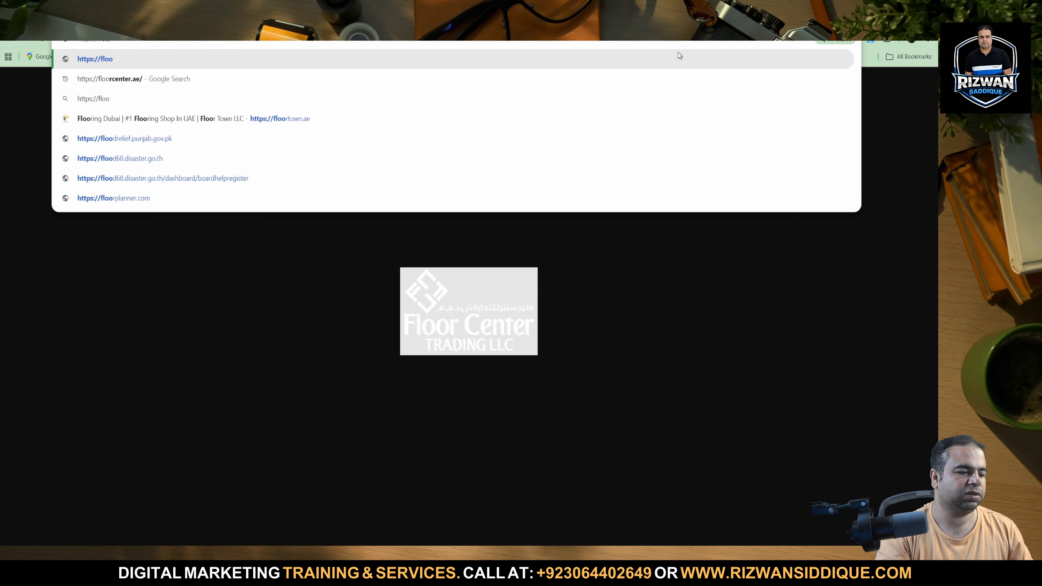
pyautogui.press('Up')
pyautogui.press('Return')
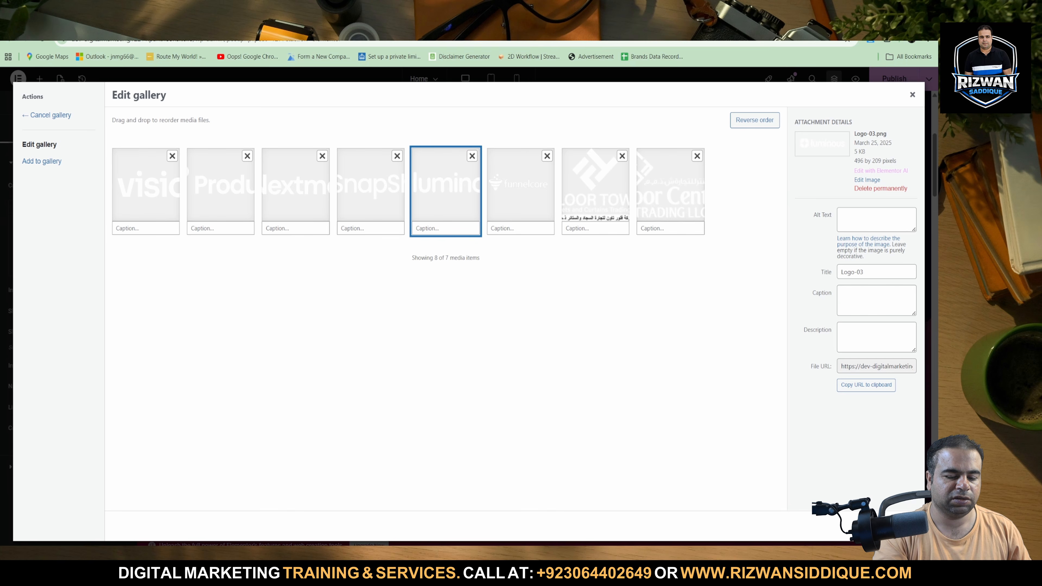
# Step: Insert the updated gallery into the image carousel and keep its image resolution at Full
pyautogui.click(892, 526)
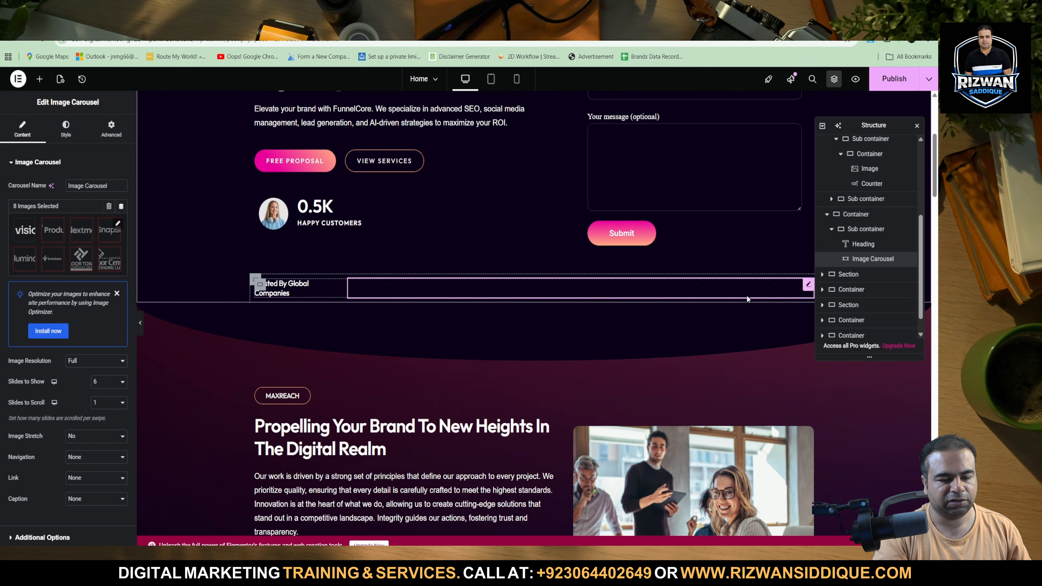
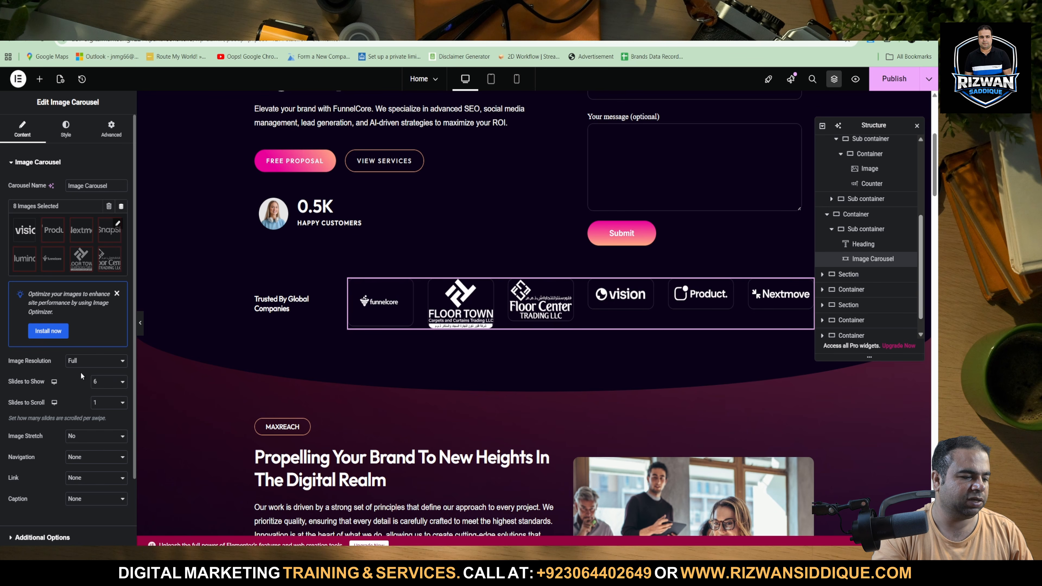
pyautogui.click(95, 362)
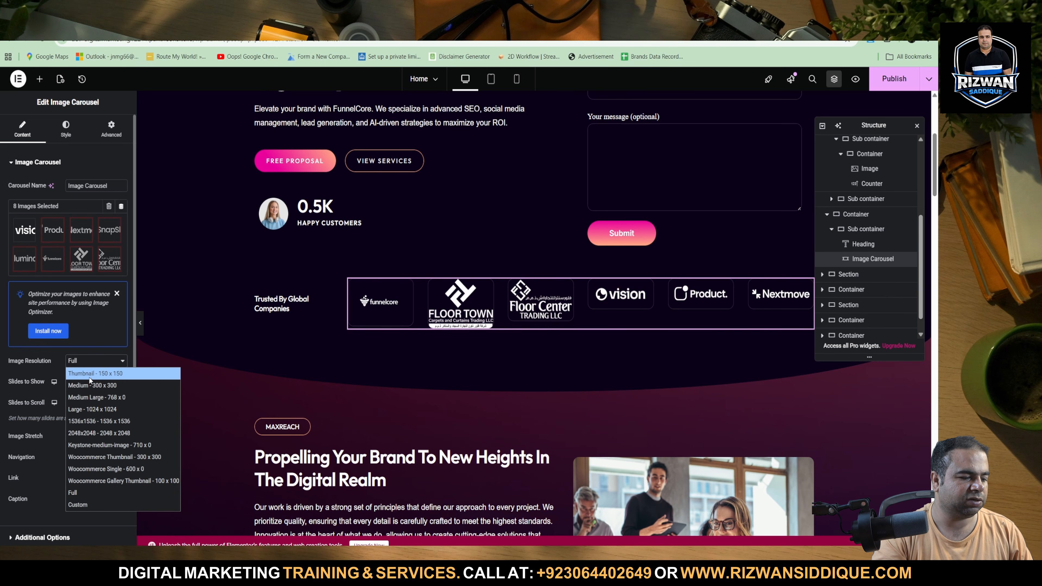
pyautogui.click(90, 496)
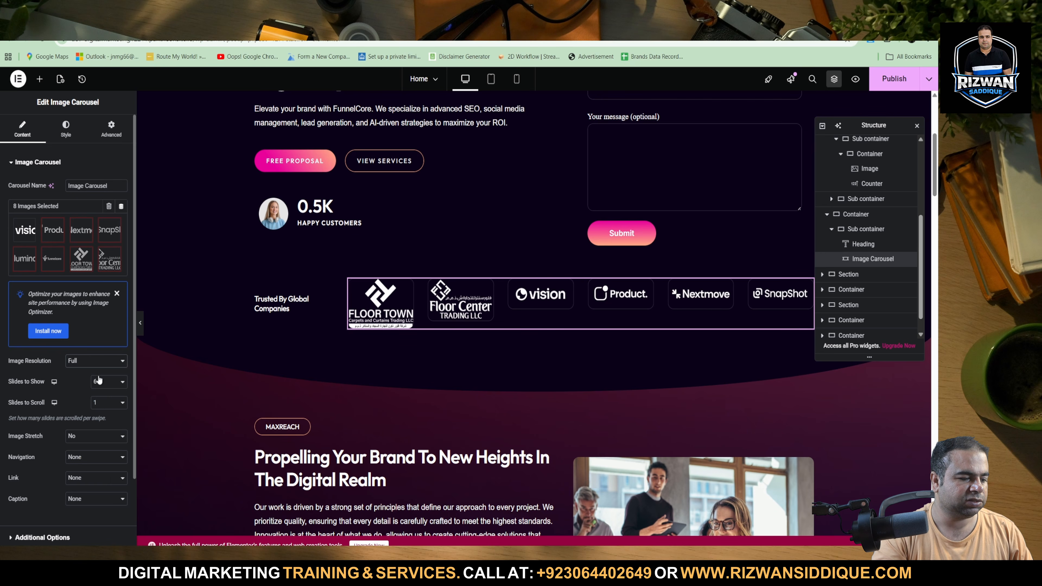
# Step: Set the carousel's image resolution to 2048x2048, trying Large and 1536x1536 first, and publish the home page
pyautogui.click(102, 361)
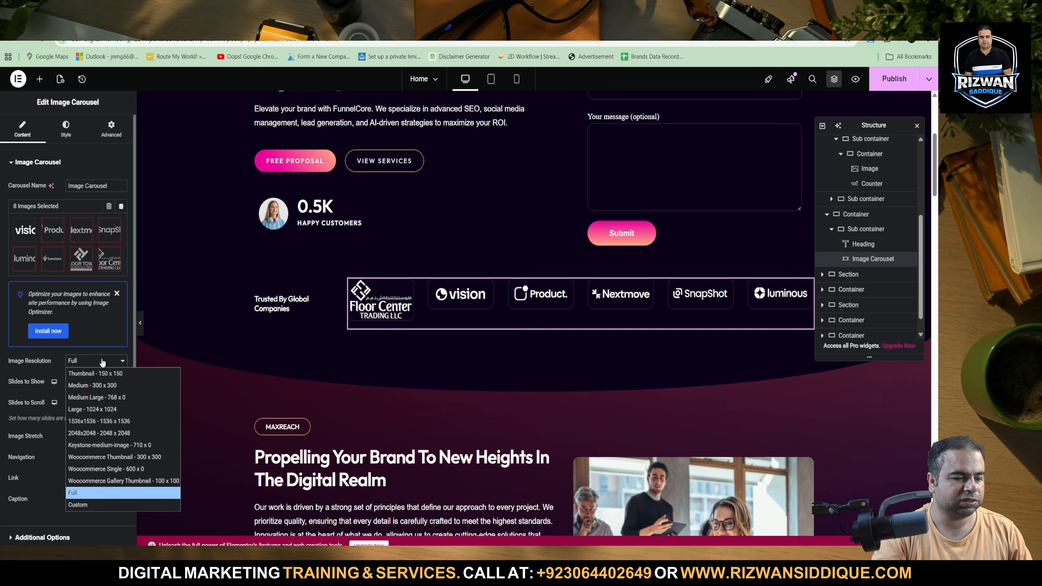
pyautogui.click(84, 409)
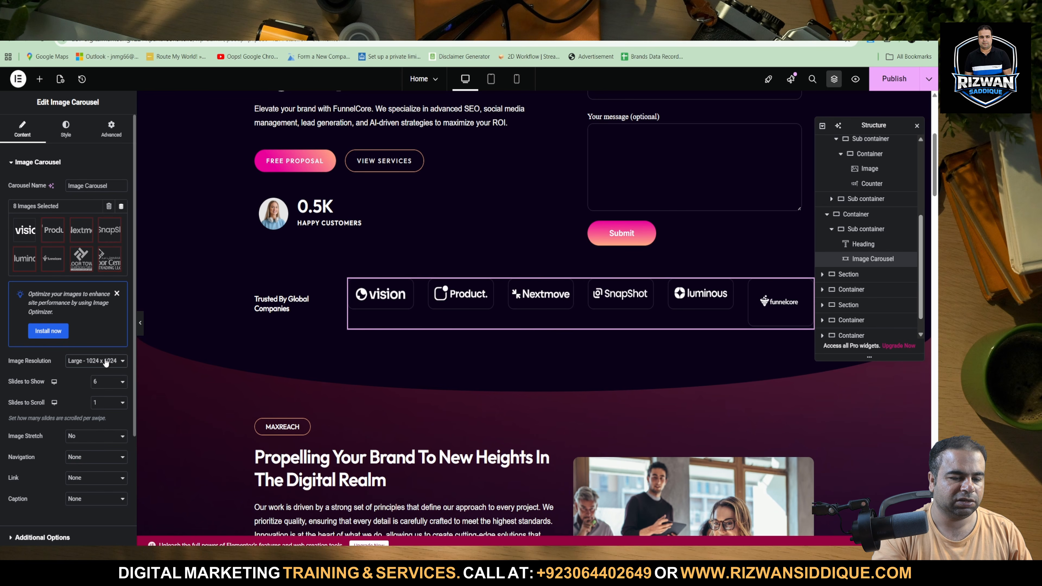
pyautogui.click(103, 364)
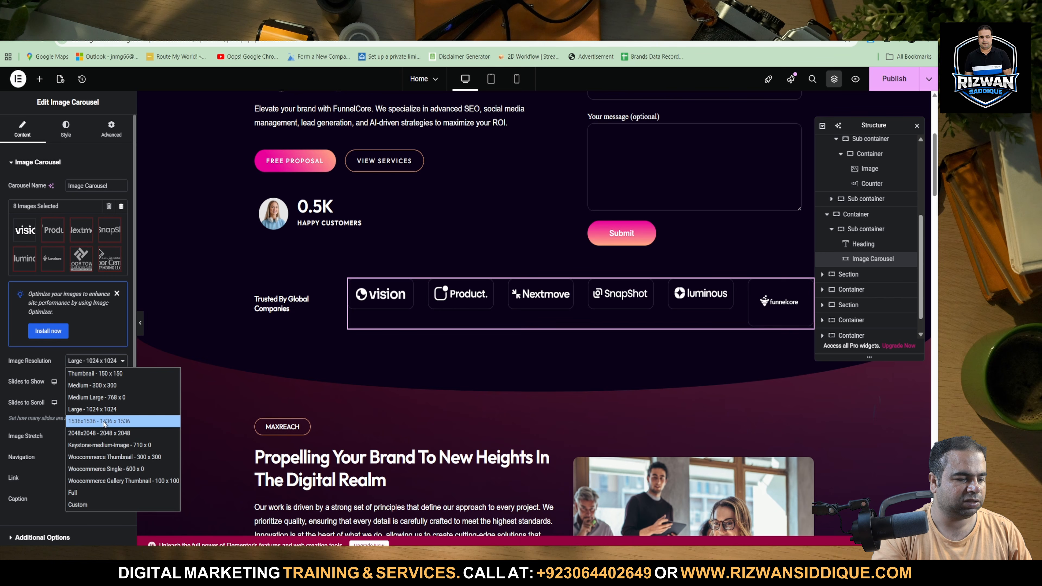
pyautogui.click(97, 421)
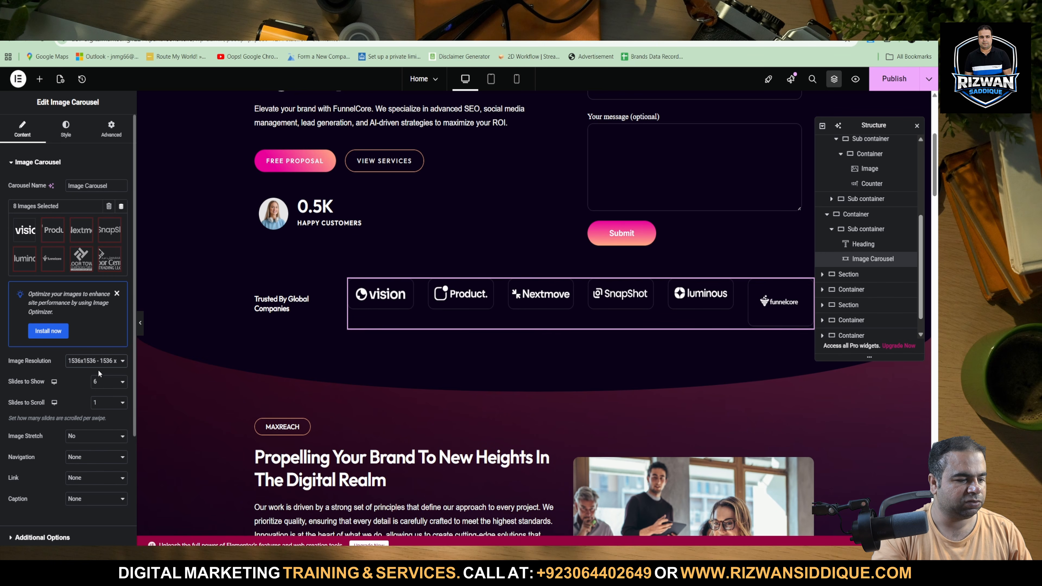
pyautogui.click(107, 361)
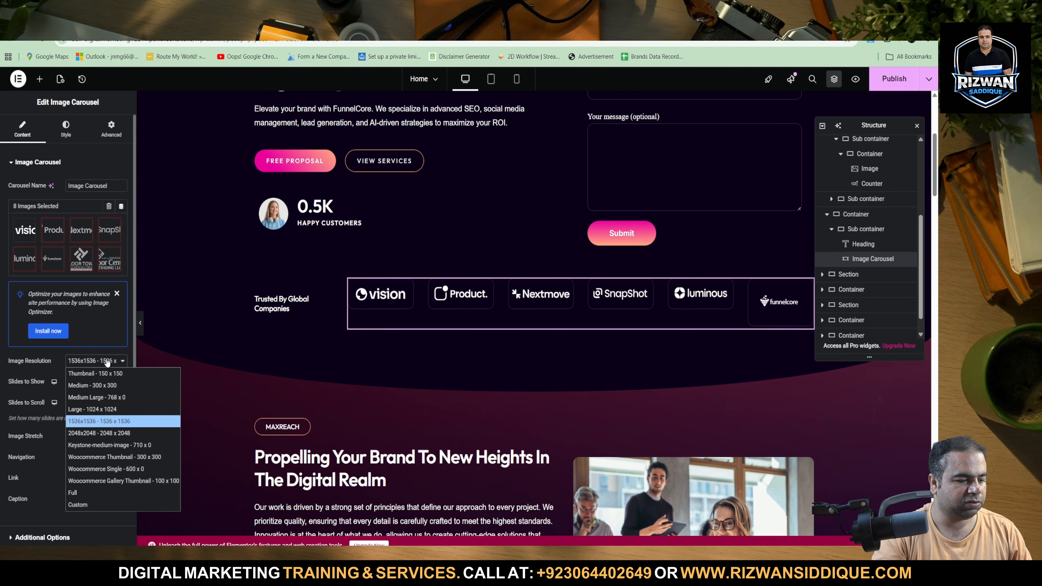
pyautogui.click(86, 433)
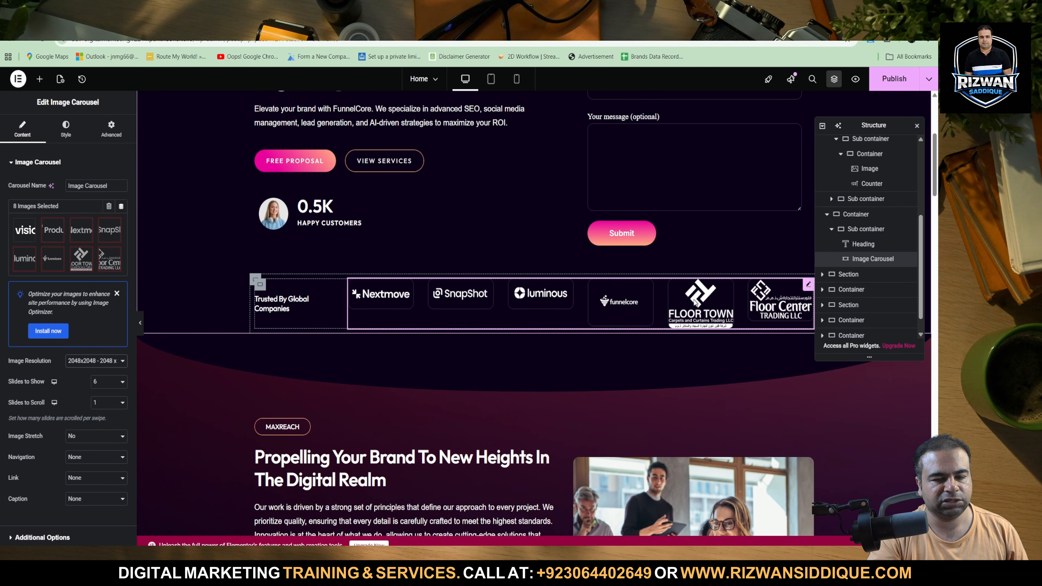
pyautogui.click(895, 79)
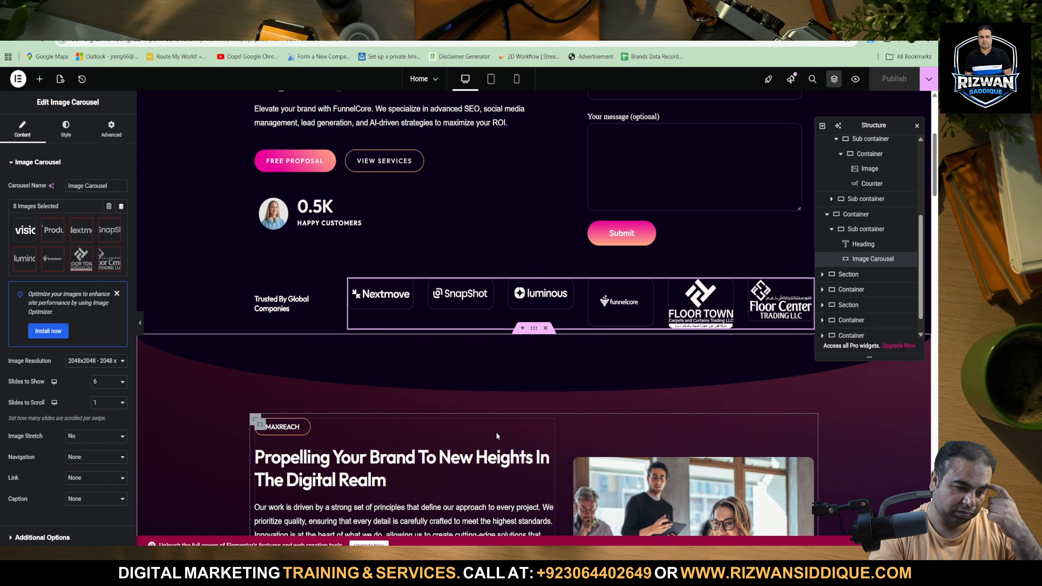
# Step: Open the MaxReach heading for editing and capture a screenshot of its text block down to the ROI optimization bar
pyautogui.scroll(-5, 496, 432)
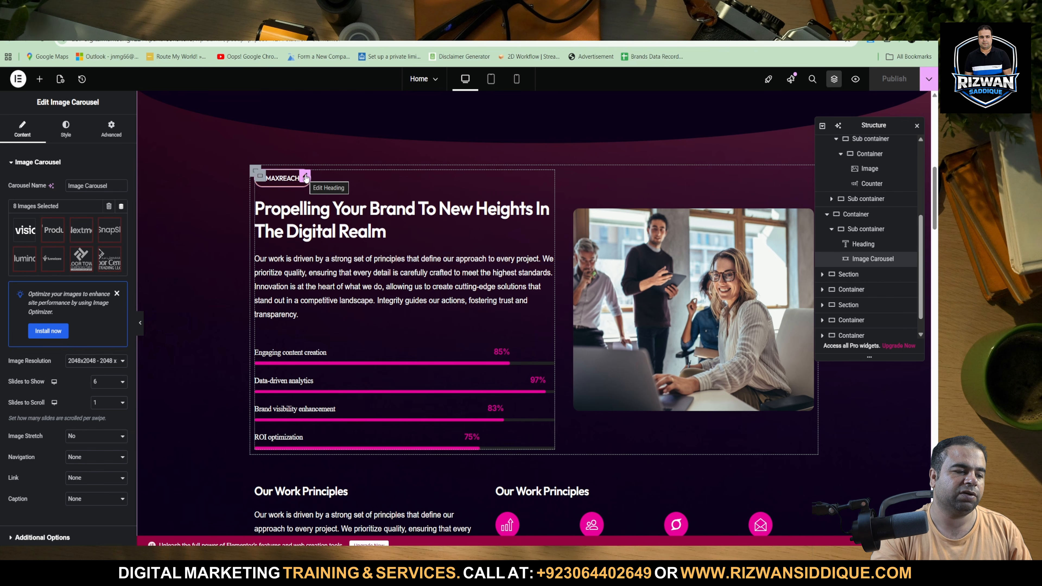
pyautogui.click(305, 176)
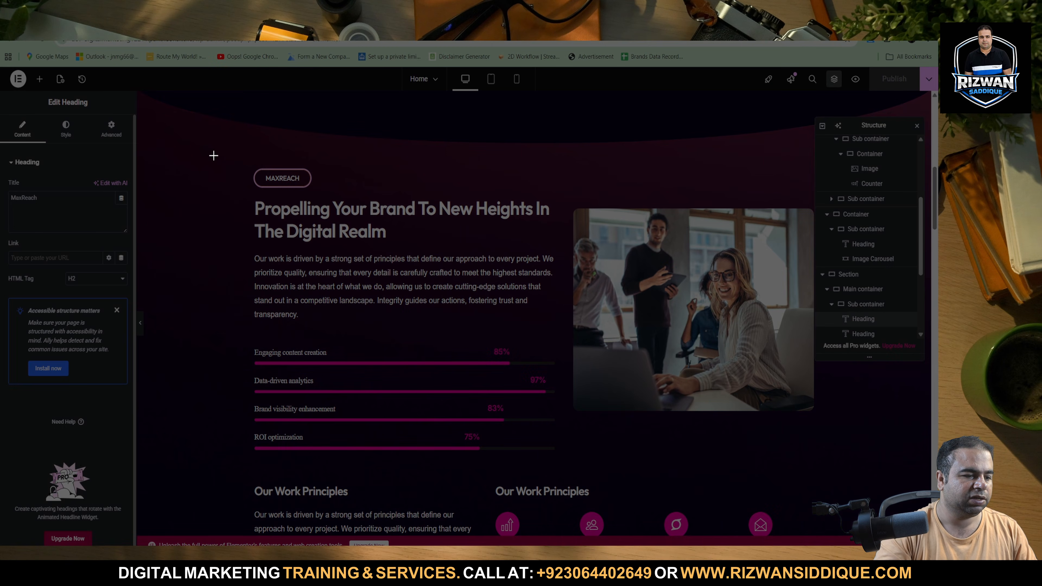
pyautogui.moveTo(228, 148); pyautogui.dragTo(562, 459)
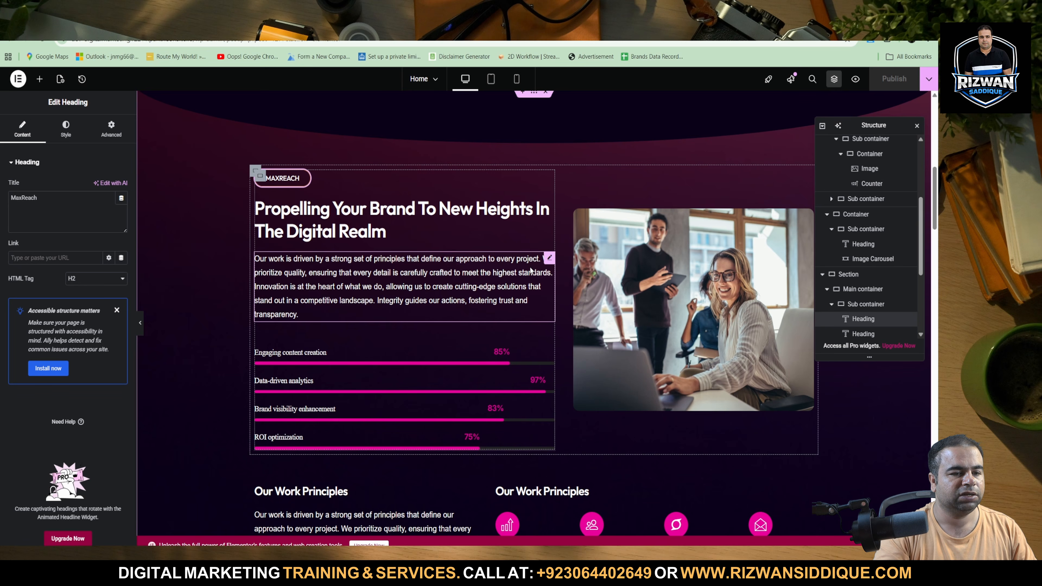
# Step: Switch to the Claude chat, close the Funnelcore seo preview, and attach the section screenshot in the Gemini chat
pyautogui.click(571, 24)
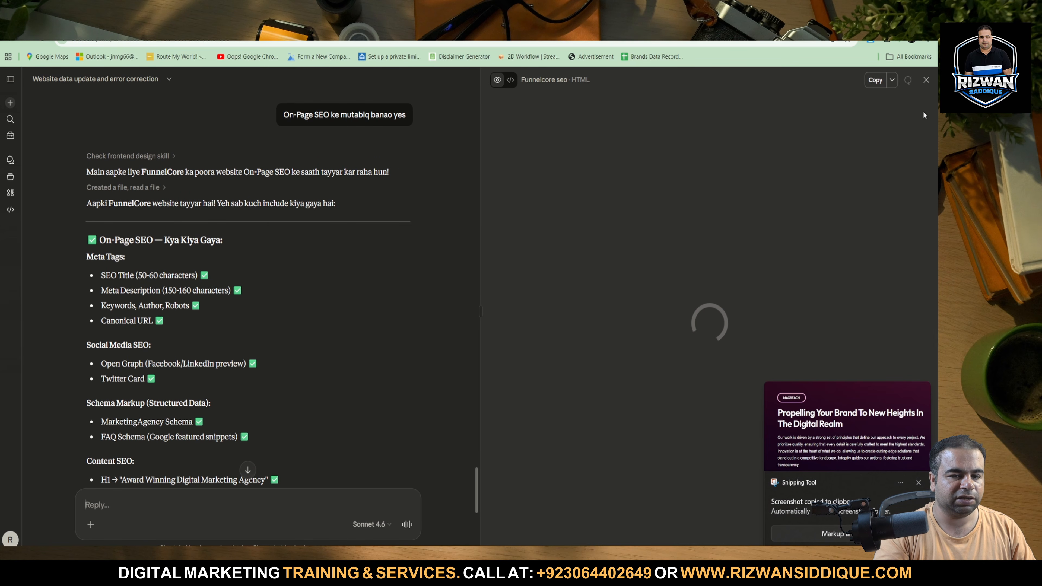
pyautogui.click(925, 79)
pyautogui.scroll(-10, 429, 255)
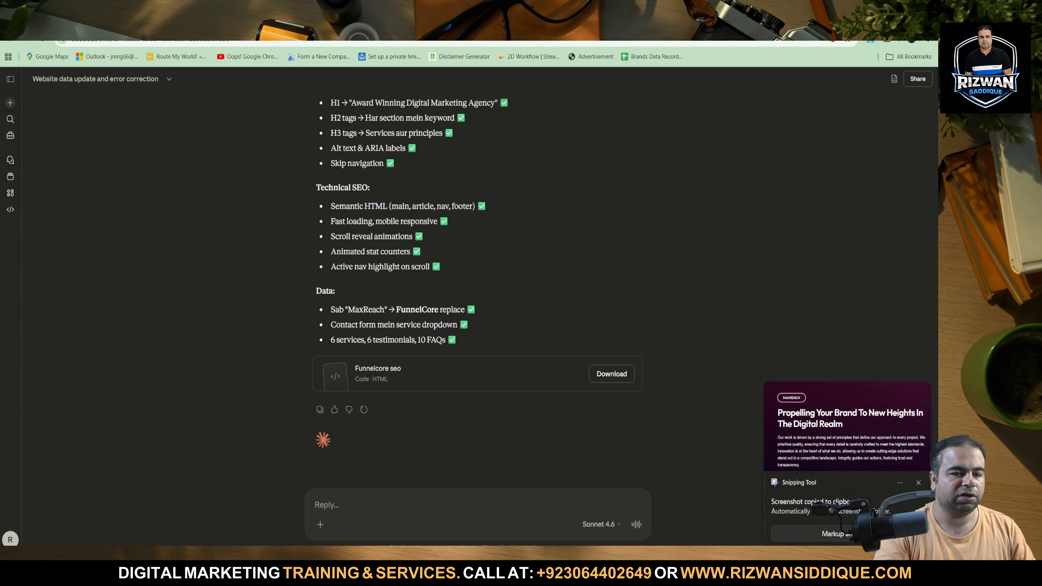
pyautogui.click(521, 25)
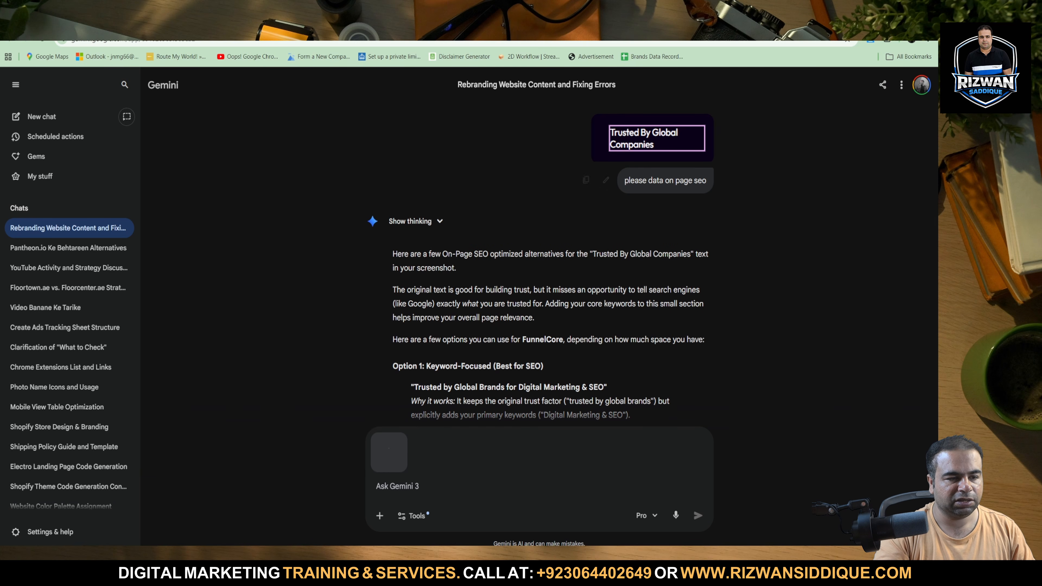
# Step: Send the section screenshot to Claude with the prompt "please data on page seo just prompt"
pyautogui.click(571, 24)
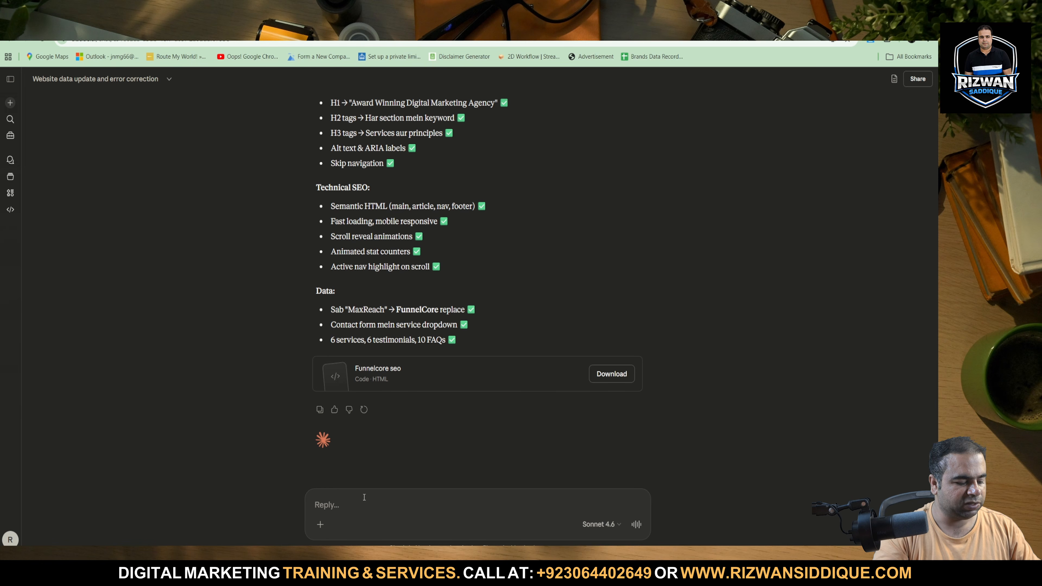
pyautogui.hotkey('ctrl', 'v')
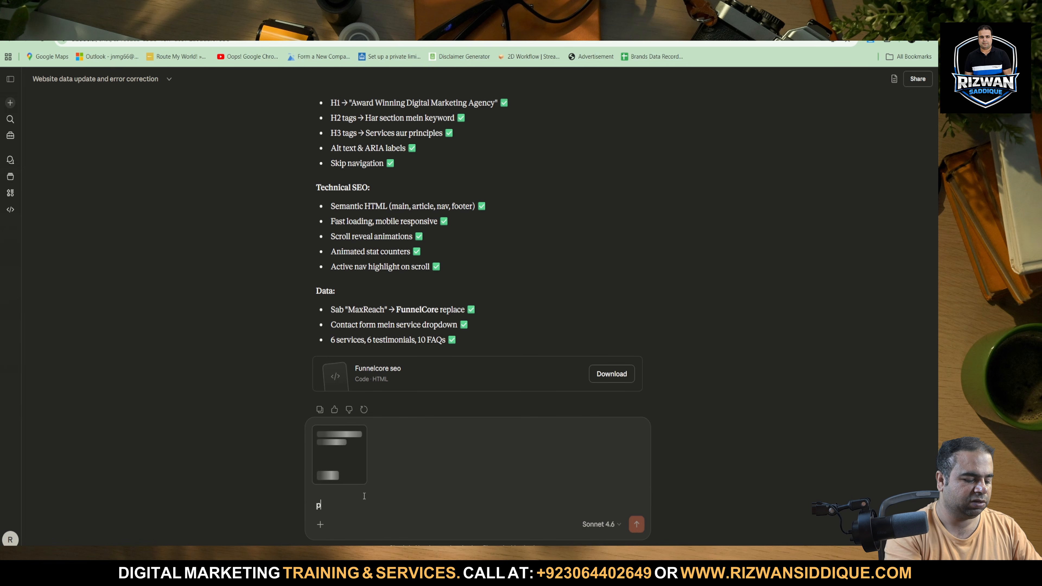
pyautogui.write('please data ')
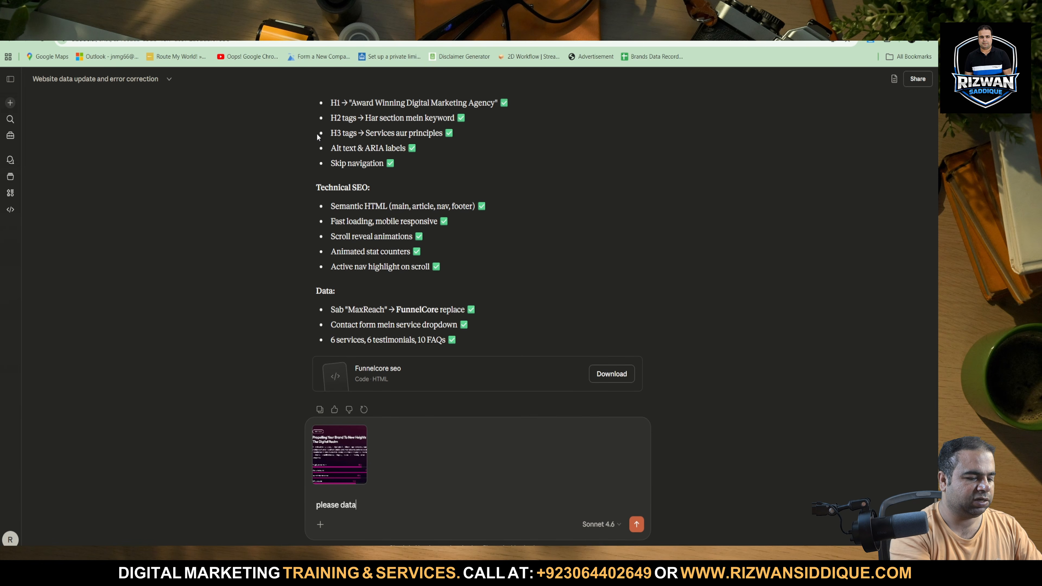
pyautogui.write('on pag')
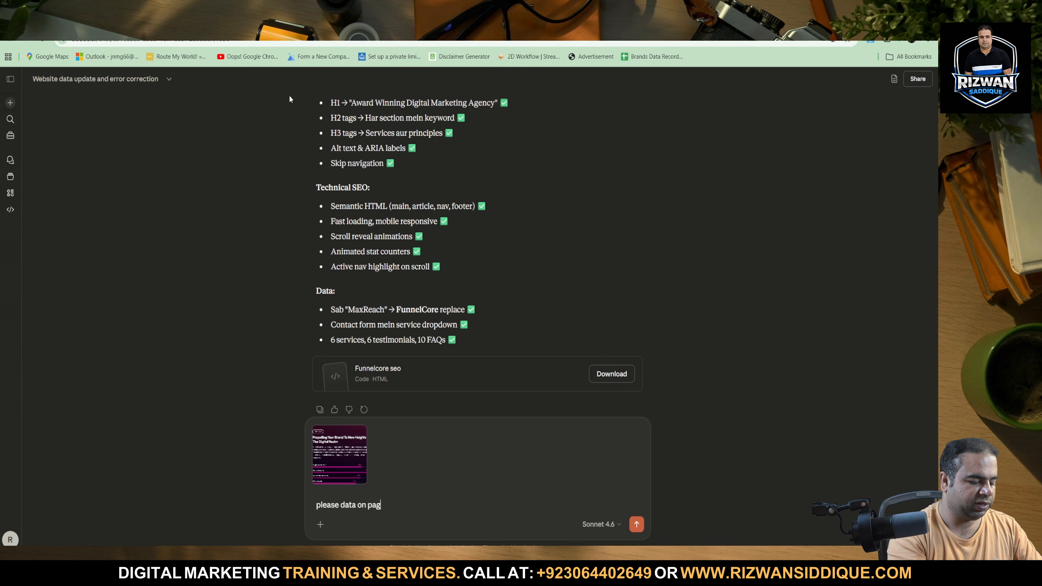
pyautogui.write('e seo j')
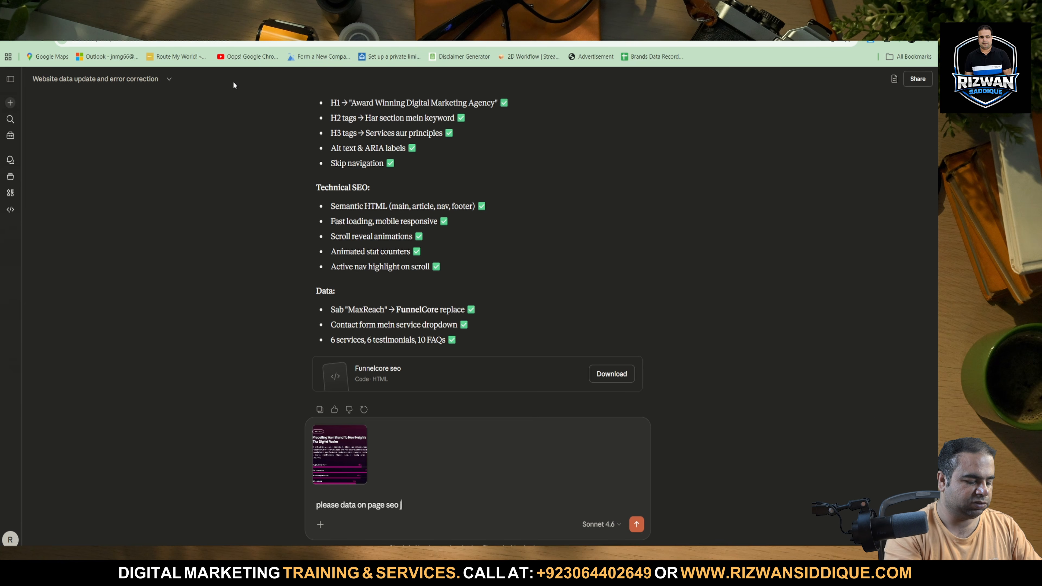
pyautogui.write('ust prom')
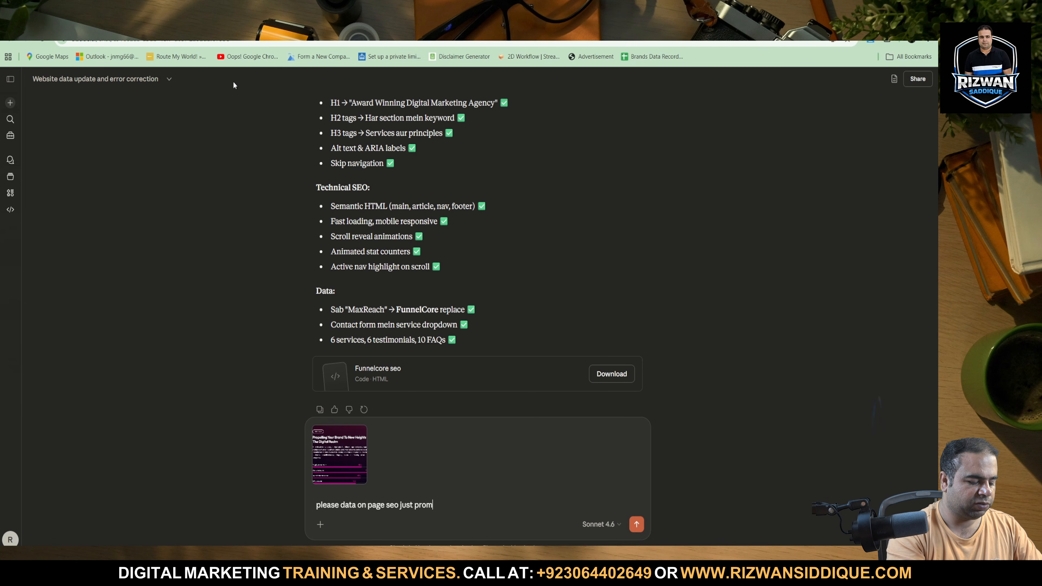
pyautogui.write('pt')
pyautogui.press('Return')
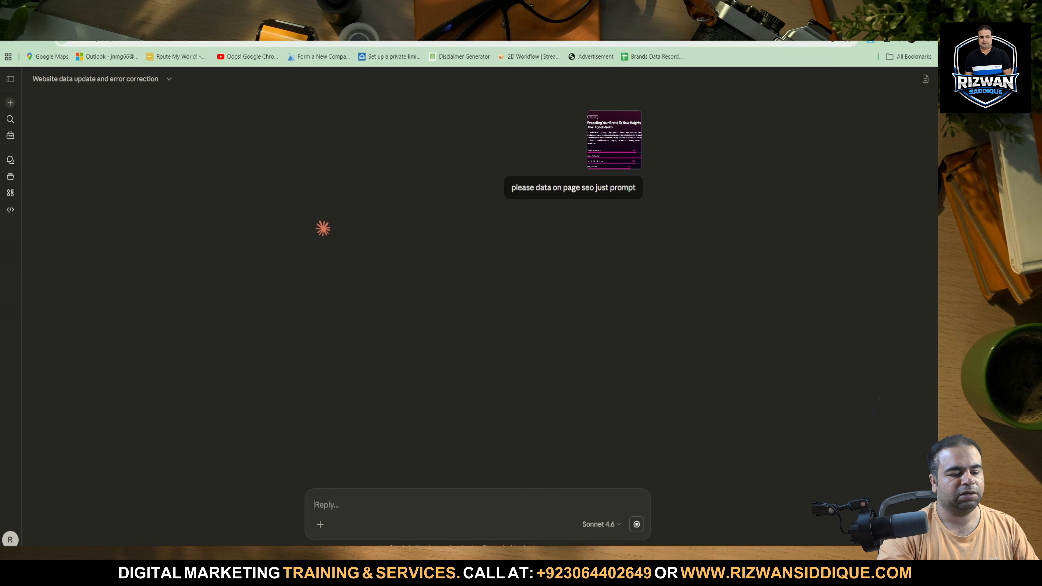
# Step: Copy the prompt from the Claude chat and send it with the attached screenshot in Gemini
pyautogui.hotkey('ctrl', 'Tab')
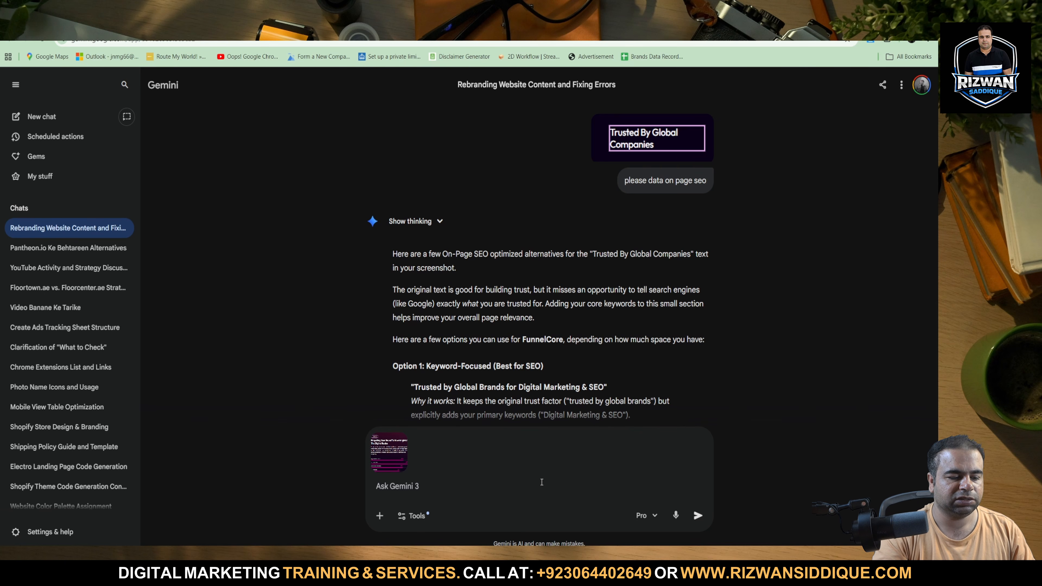
pyautogui.hotkey('ctrl', 'shift', 'Tab')
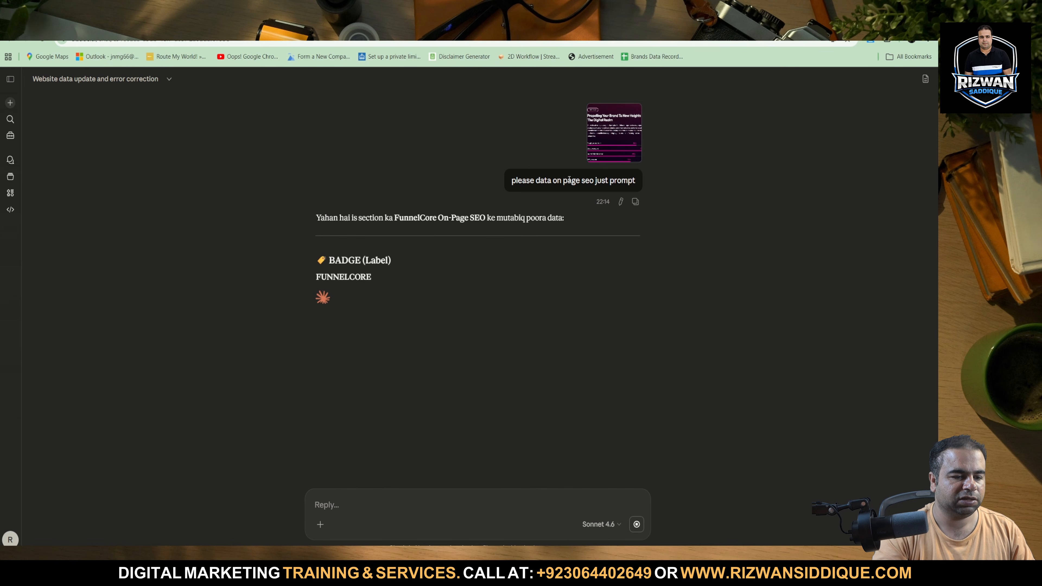
pyautogui.tripleClick(569, 180)
pyautogui.hotkey('ctrl', 'c')
pyautogui.hotkey('ctrl', 'Tab')
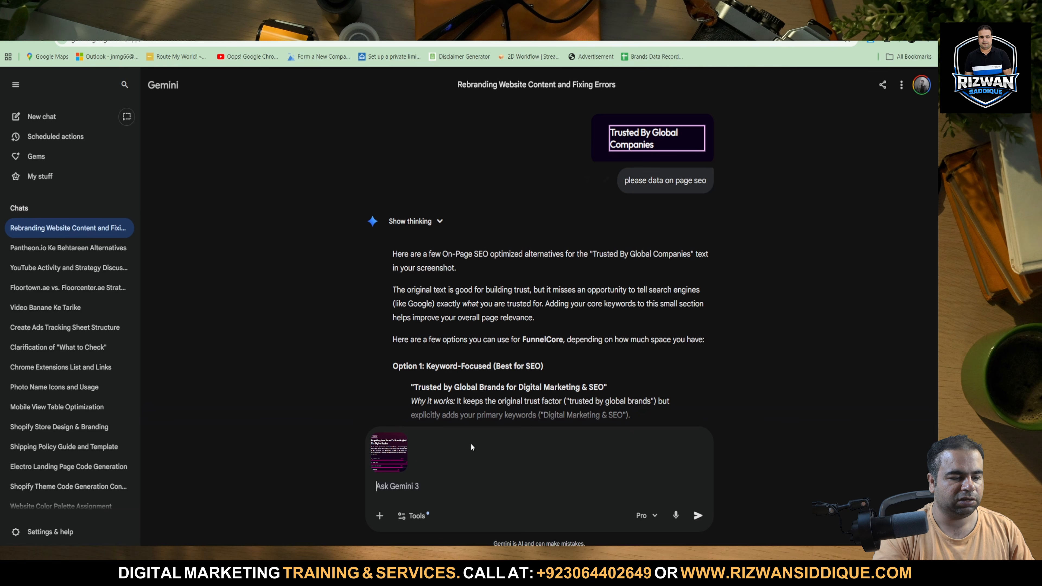
pyautogui.hotkey('ctrl', 'v')
pyautogui.press('Return')
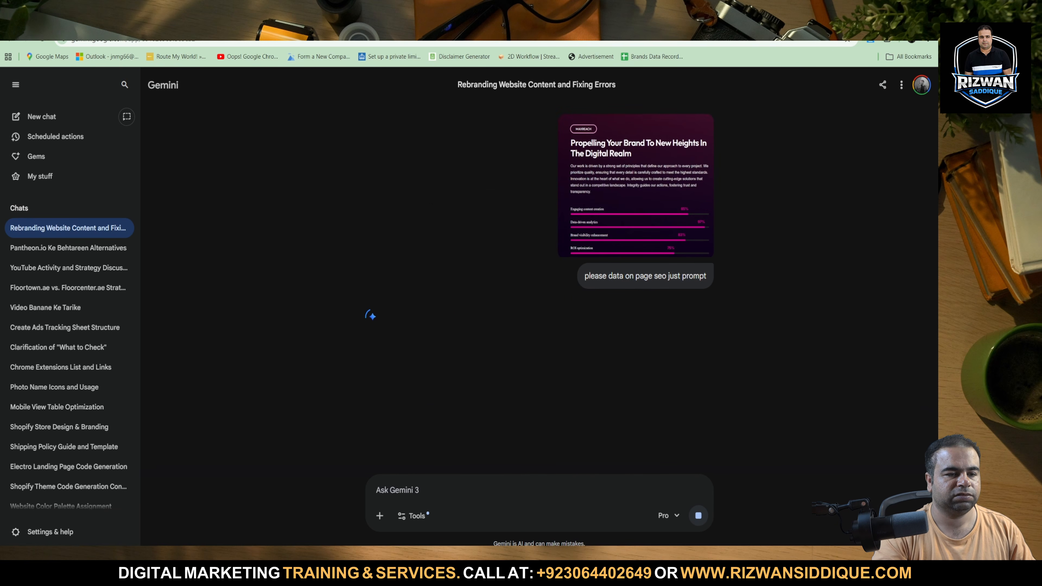
# Step: Review Claude's suggested badge, heading, paragraph and progress bar copy, and compare it with the section in Elementor
pyautogui.hotkey('ctrl', 'shift', 'Tab')
pyautogui.scroll(-6, 548, 231)
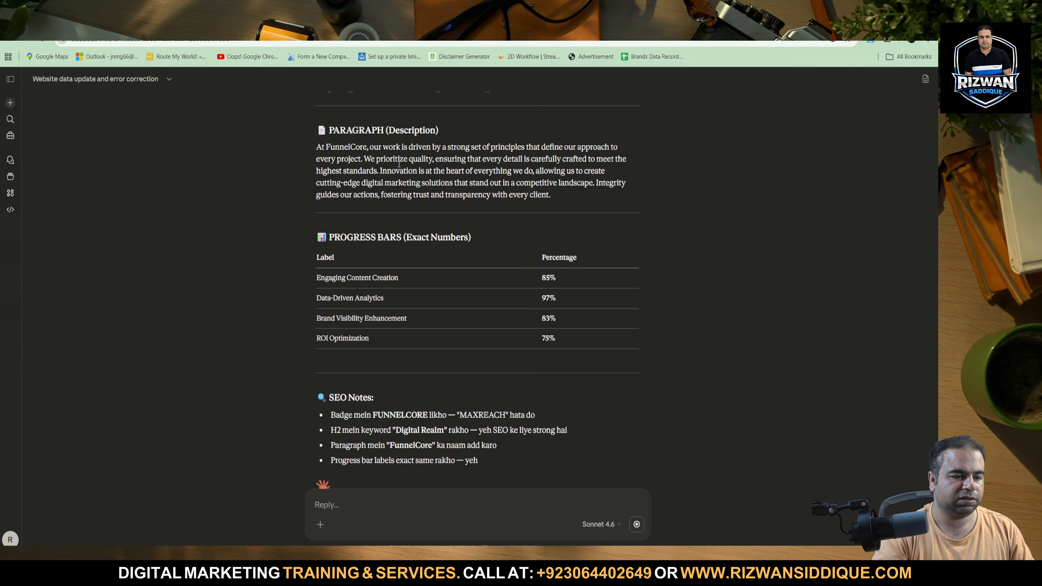
pyautogui.tripleClick(391, 147)
pyautogui.click(424, 290)
pyautogui.scroll(6, 424, 290)
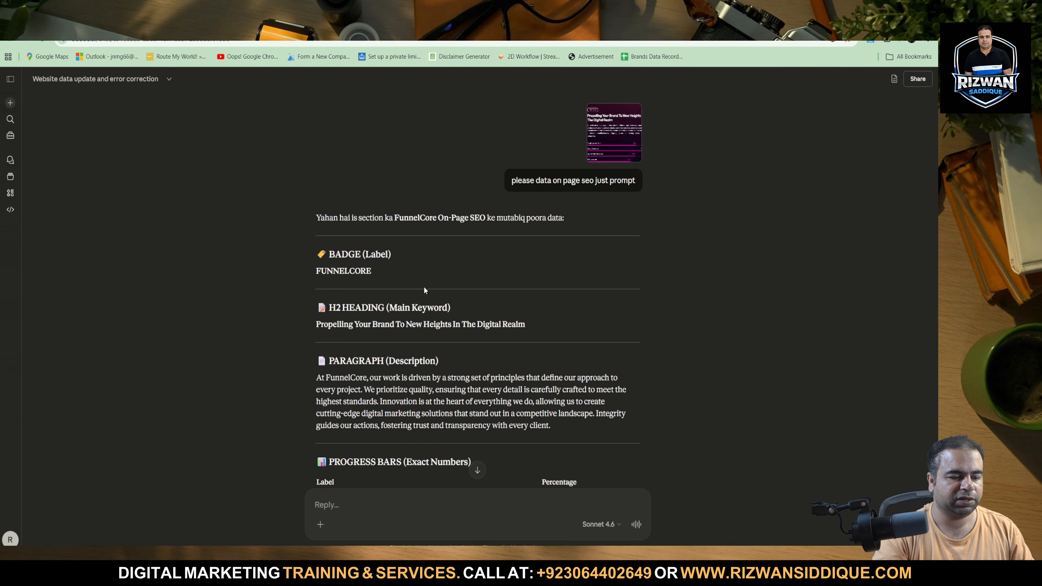
pyautogui.doubleClick(349, 271)
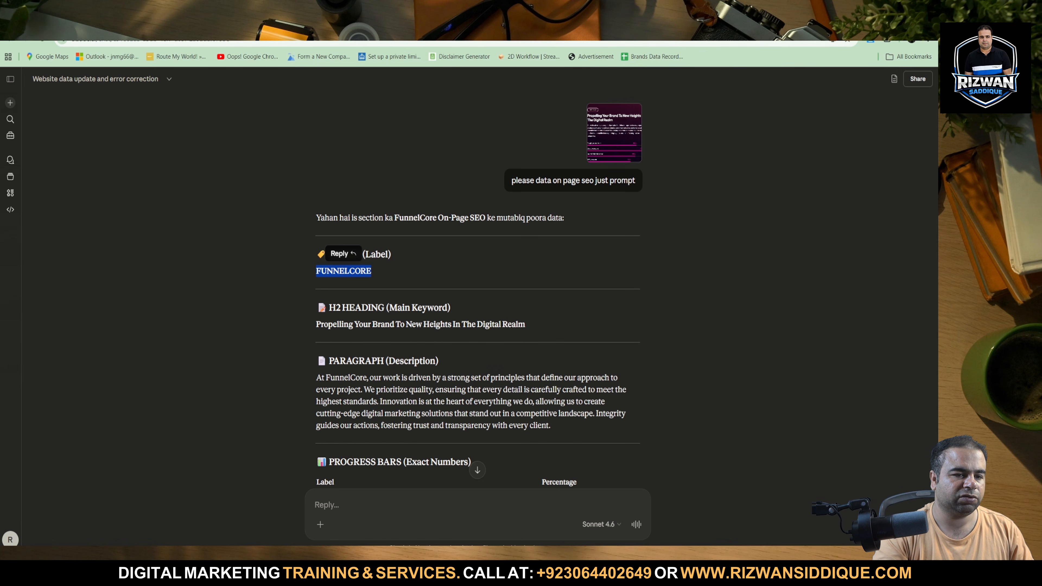
pyautogui.click(566, 24)
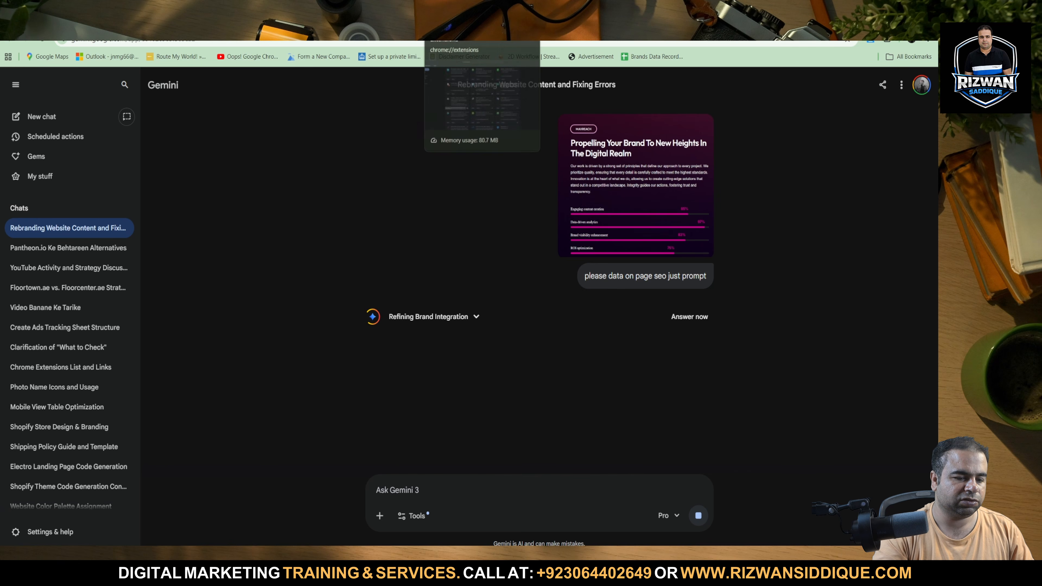
pyautogui.click(509, 23)
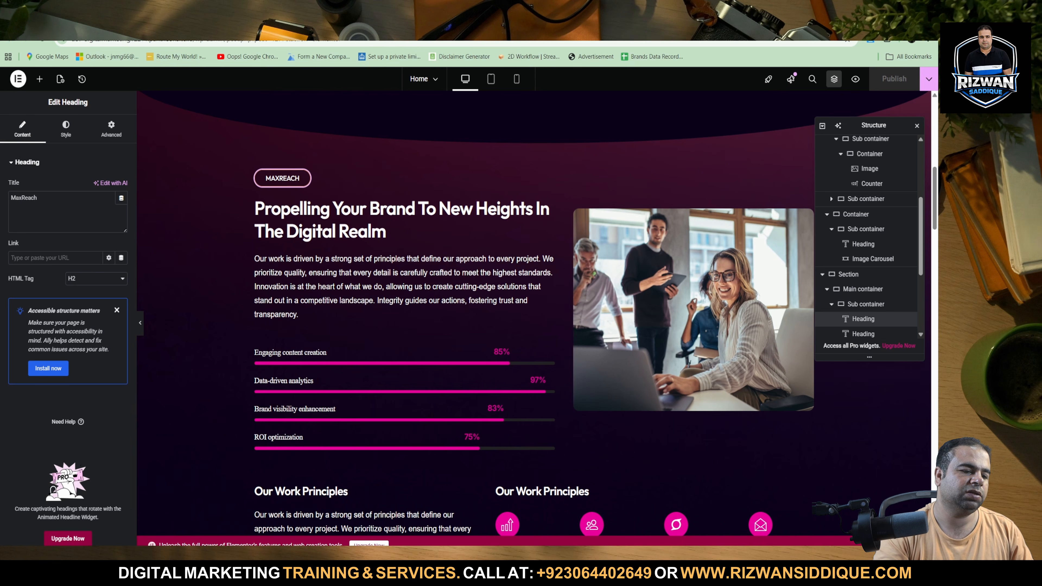
# Step: Copy the small badge tagline FUNNELCORE from Gemini's answer for the section
pyautogui.click(567, 24)
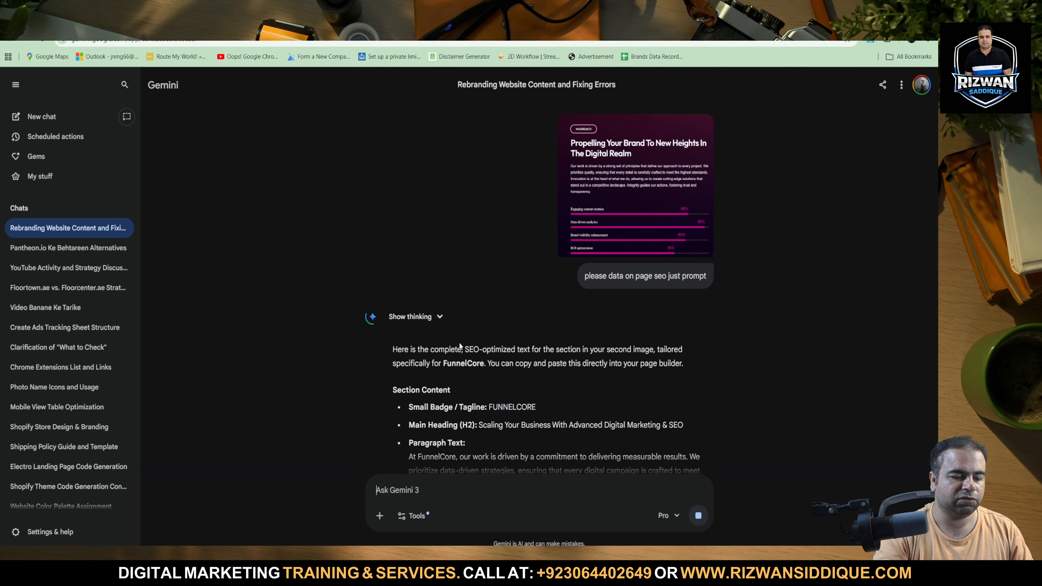
pyautogui.scroll(-3, 462, 349)
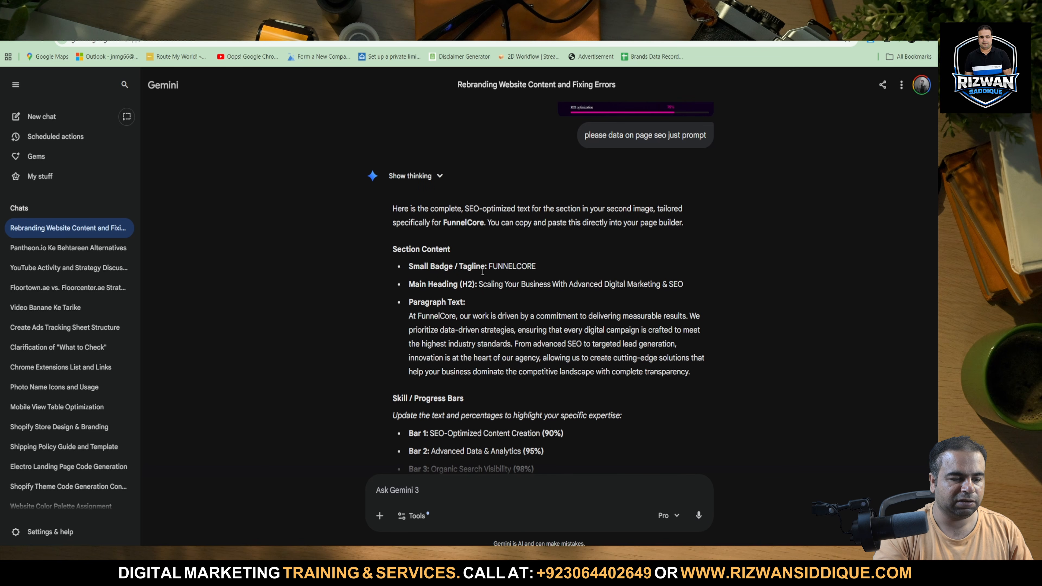
pyautogui.moveTo(475, 284); pyautogui.dragTo(704, 296)
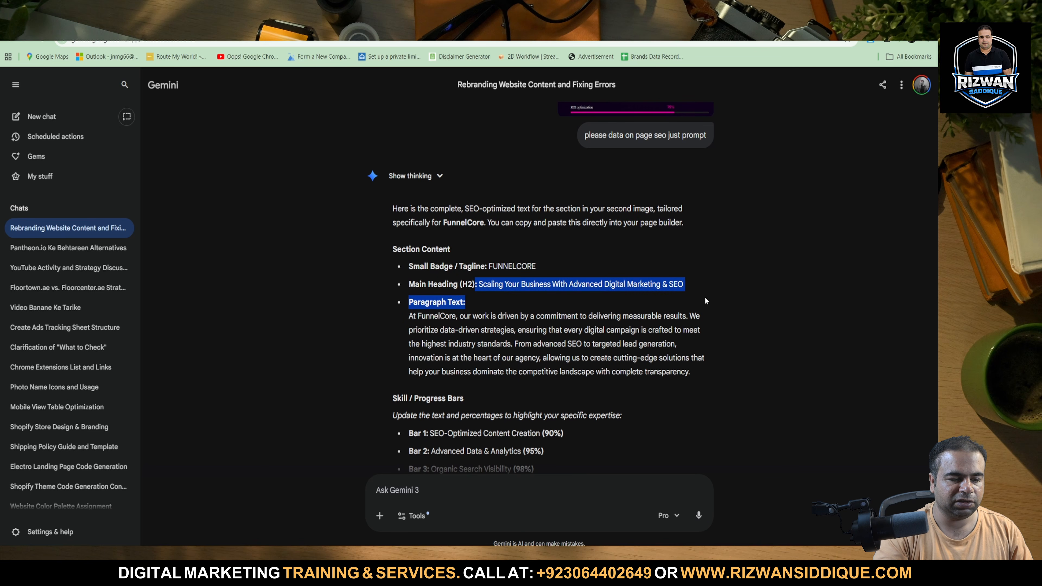
pyautogui.click(520, 259)
pyautogui.doubleClick(519, 258)
pyautogui.click(509, 265)
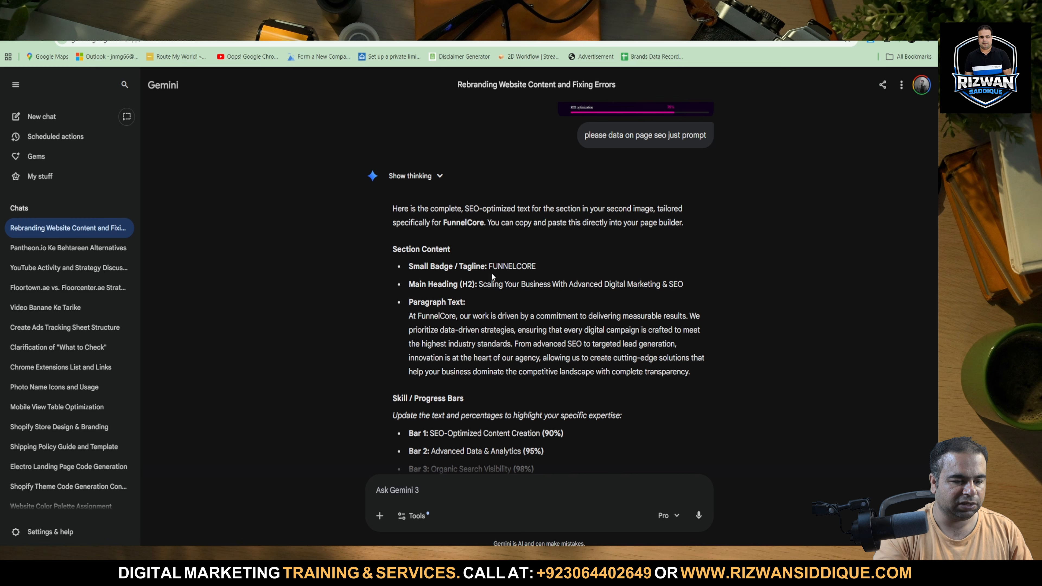
pyautogui.doubleClick(510, 258)
pyautogui.click(510, 259)
pyautogui.doubleClick(509, 266)
pyautogui.hotkey('ctrl', 'c')
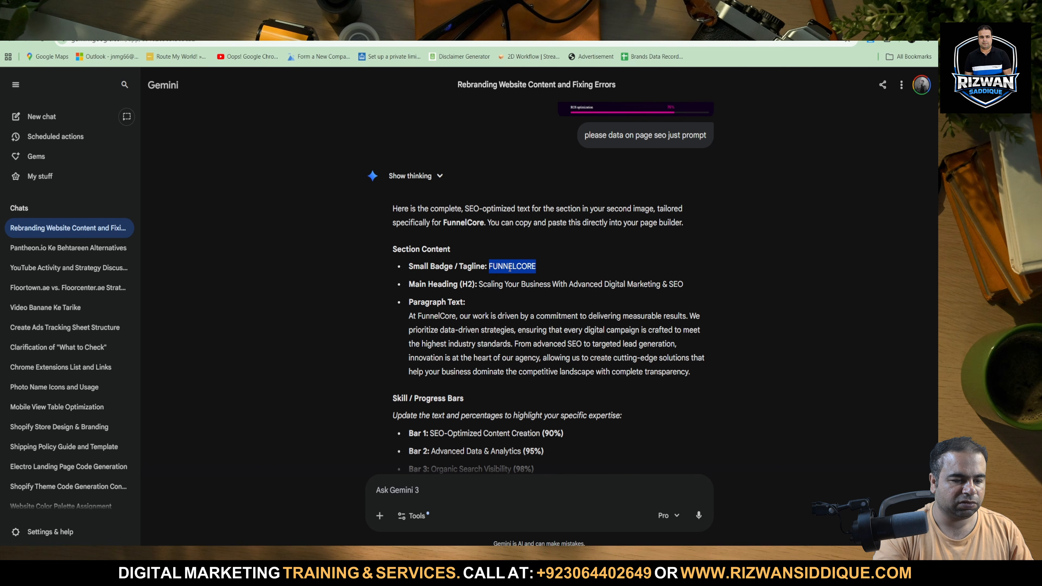
# Step: Switch to the Elementor editor and replace the MaxReach badge heading's title with FUNNELCORE
pyautogui.click(324, 25)
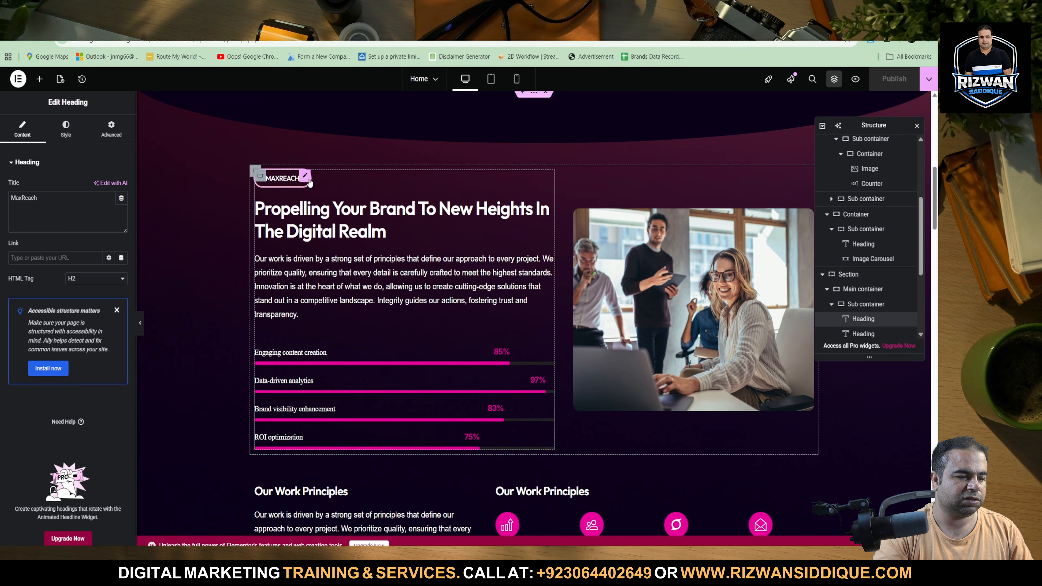
pyautogui.doubleClick(59, 197)
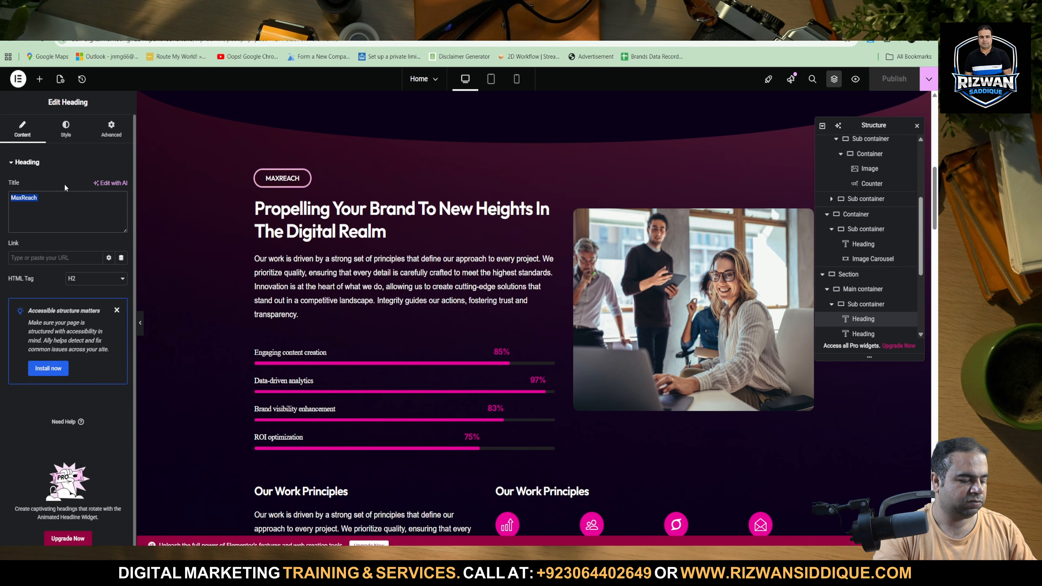
pyautogui.hotkey('ctrl', 'v')
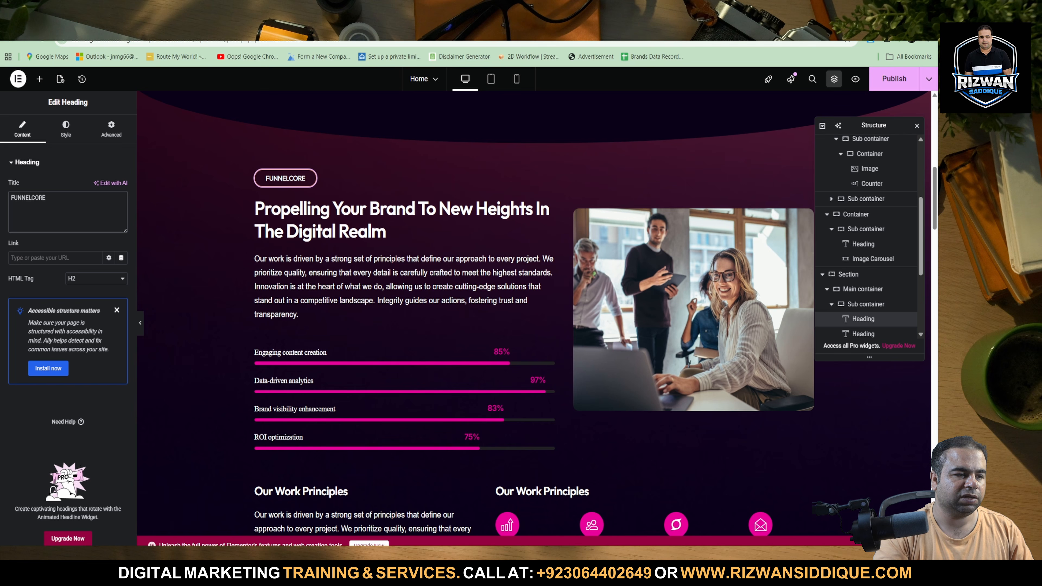
# Step: Copy the main heading "Scaling Your Business With Advanced Digital Marketing & SEO" from Gemini's answer
pyautogui.click(369, 26)
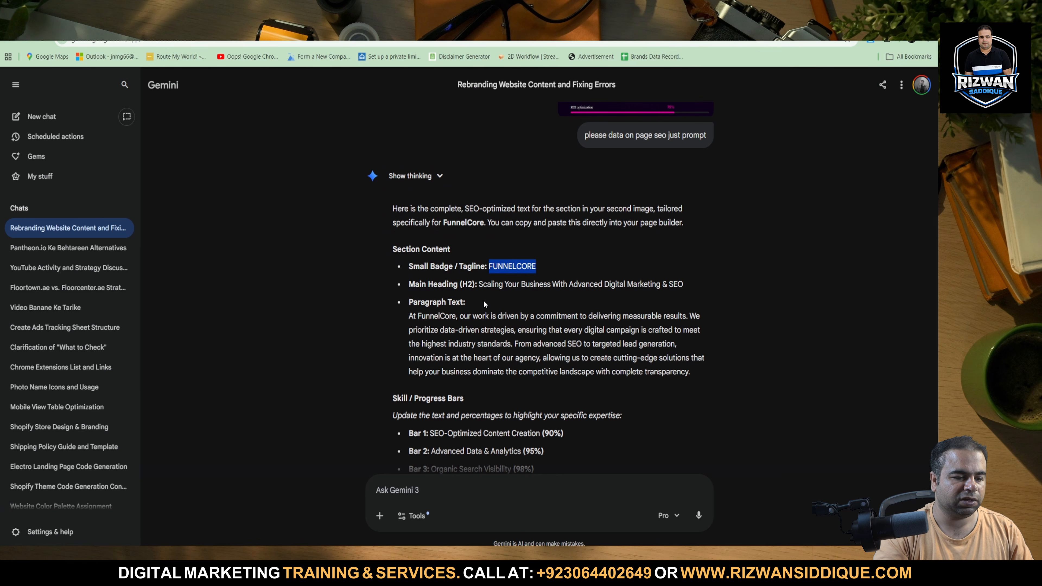
pyautogui.moveTo(477, 282); pyautogui.dragTo(714, 285)
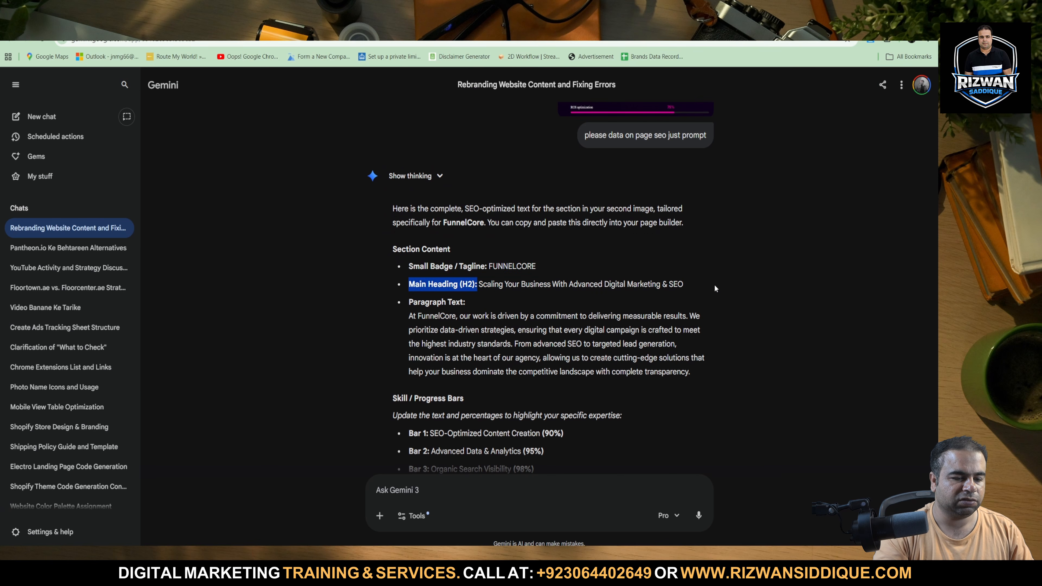
pyautogui.click(631, 275)
pyautogui.tripleClick(632, 277)
pyautogui.click(468, 283)
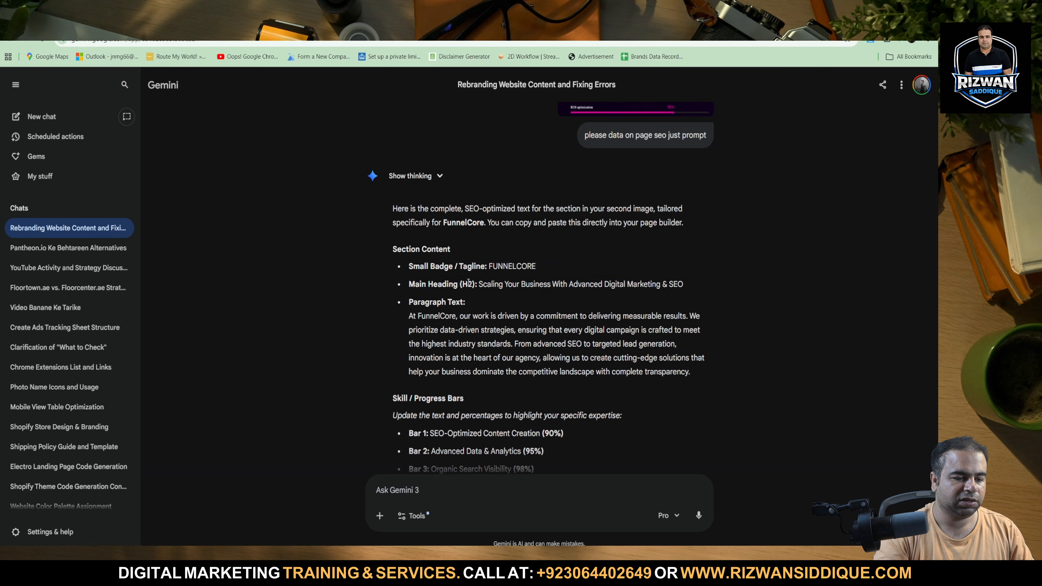
pyautogui.moveTo(479, 287); pyautogui.dragTo(673, 286)
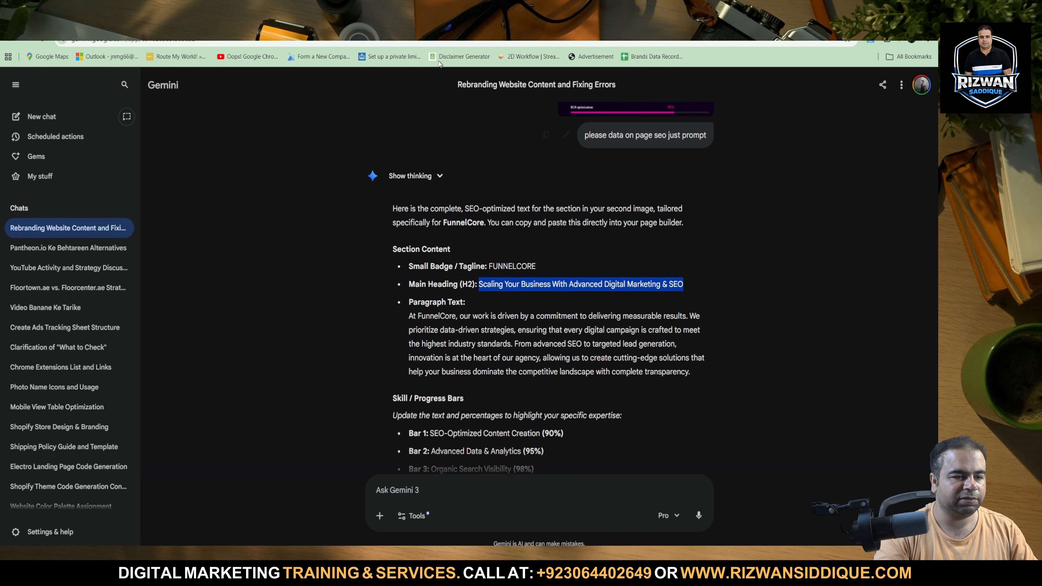
# Step: In Elementor, replace the heading below the FUNNELCORE badge with "Scaling Your Business With Advanced Digital Marketing & SEO"
pyautogui.click(369, 26)
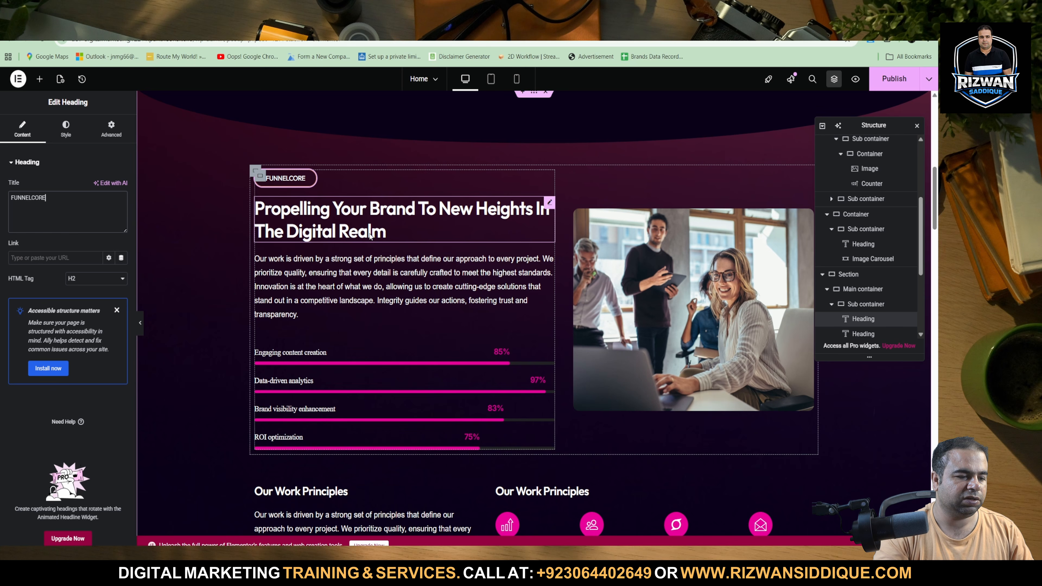
pyautogui.click(549, 212)
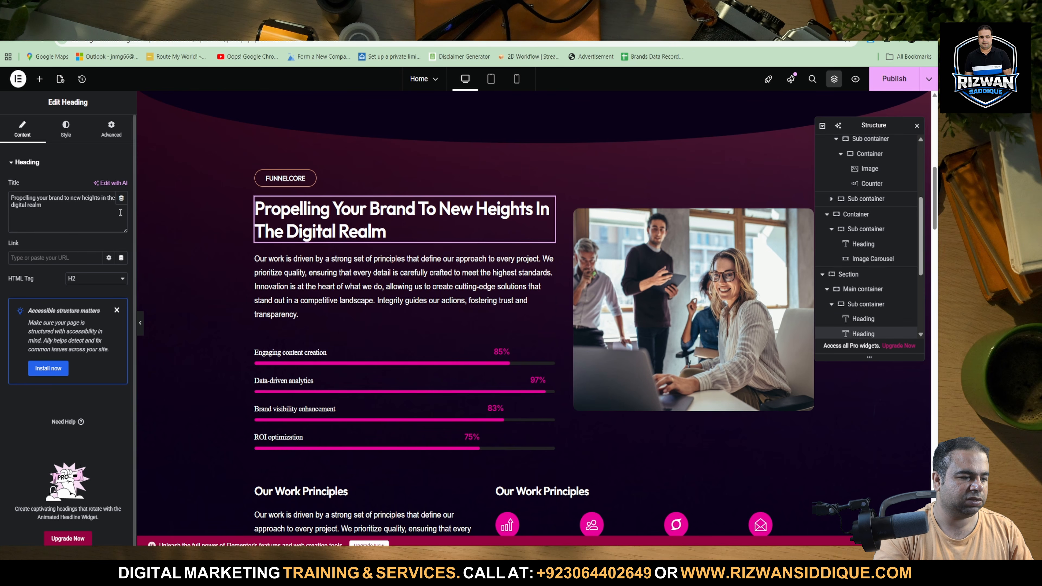
pyautogui.doubleClick(107, 212)
pyautogui.hotkey('ctrl', 'a')
pyautogui.write('Scaling Your Business With Advanced Digital Marketing & SEO')
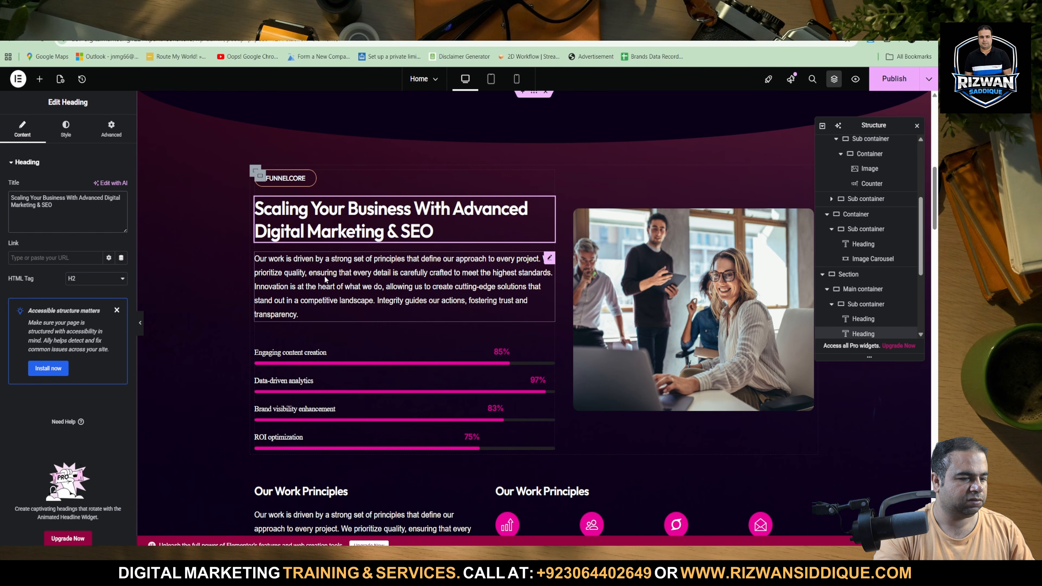
# Step: Copy the FunnelCore paragraph text from Gemini's answer and paste it over the paragraph below the "Scaling Your Business" heading in Elementor
pyautogui.click(549, 257)
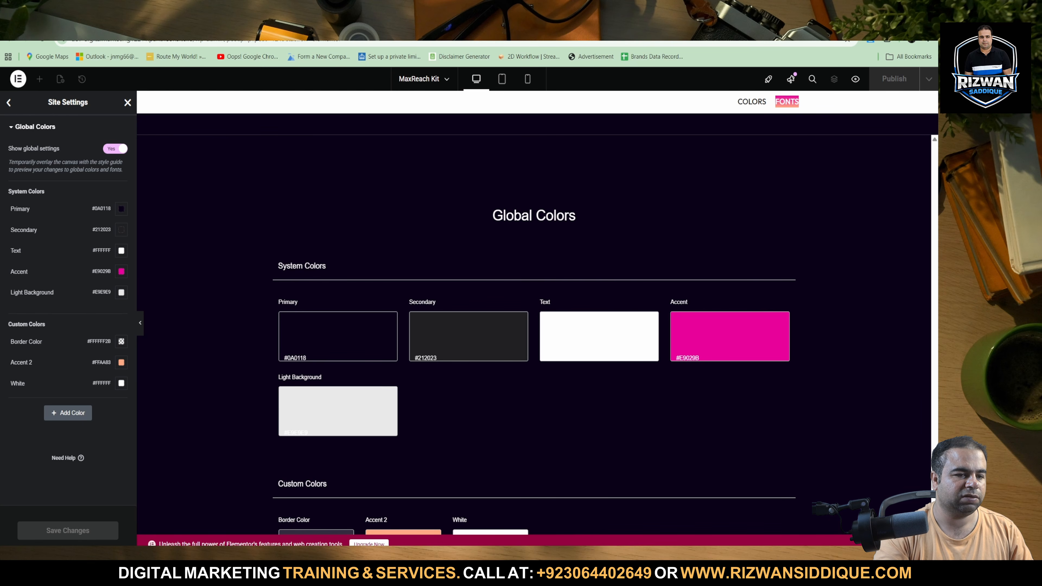
pyautogui.click(607, 25)
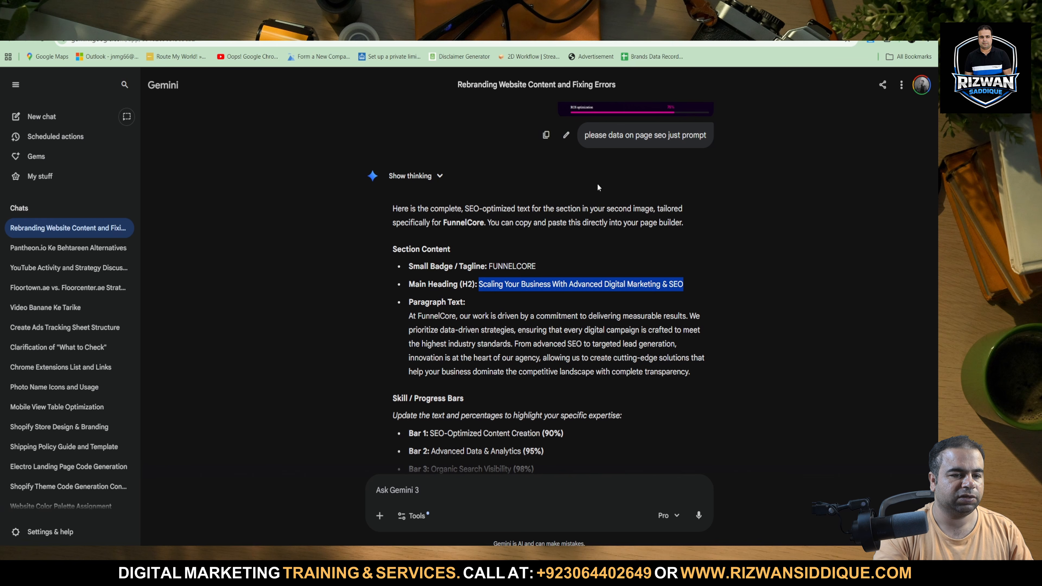
pyautogui.tripleClick(471, 350)
pyautogui.hotkey('ctrl', 'c')
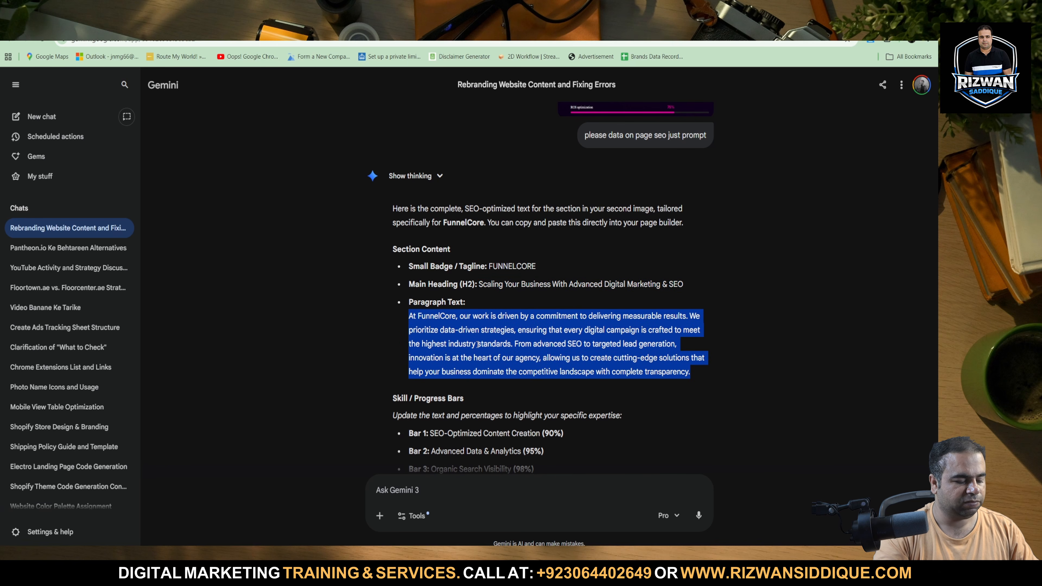
pyautogui.click(509, 25)
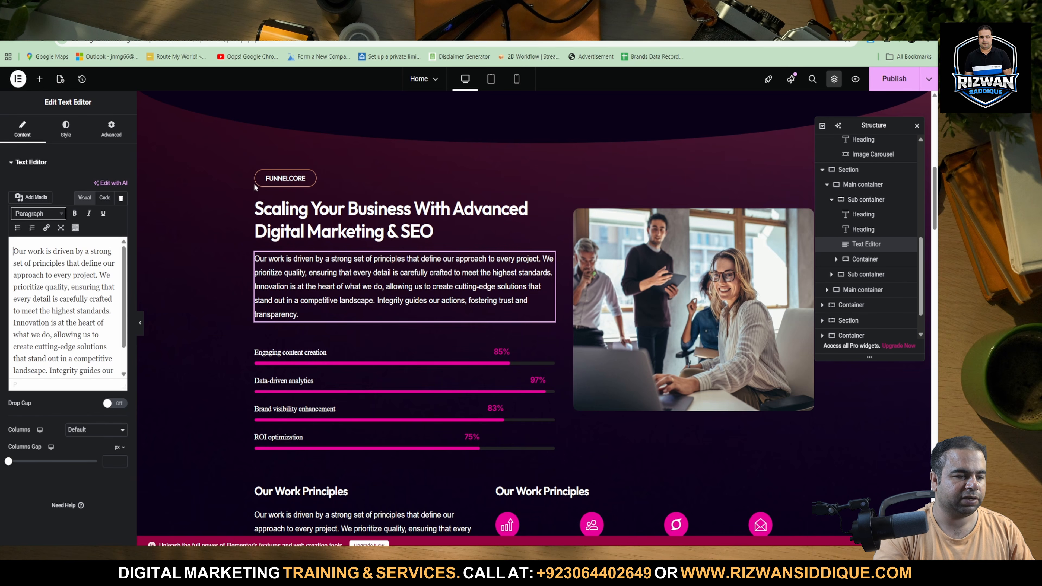
pyautogui.tripleClick(49, 326)
pyautogui.hotkey('ctrl', 'v')
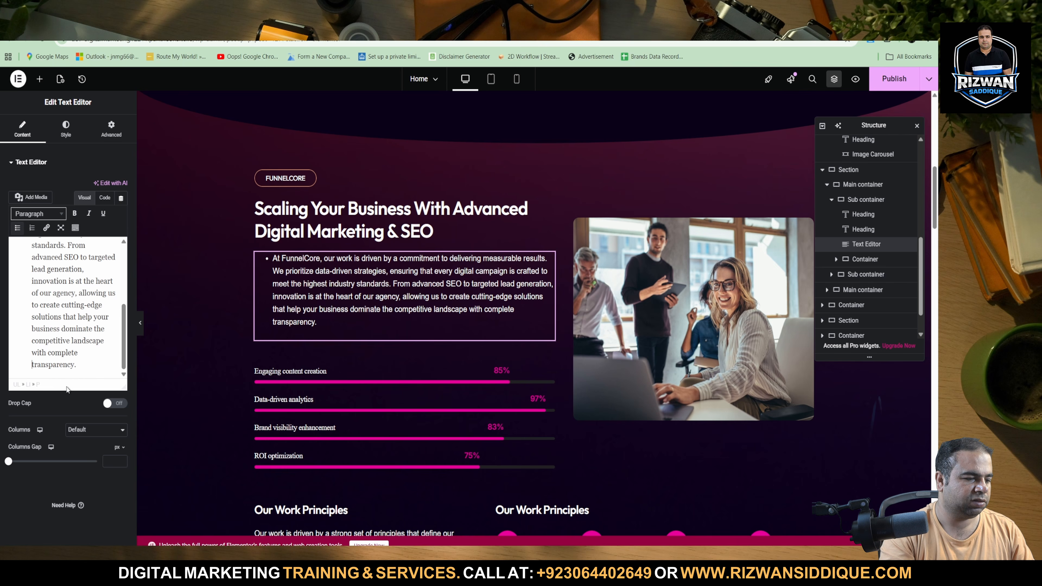
# Step: Remove the bullet-list formatting from the pasted FunnelCore paragraph so it becomes plain paragraph text
pyautogui.press('BackSpace')
pyautogui.press('BackSpace')
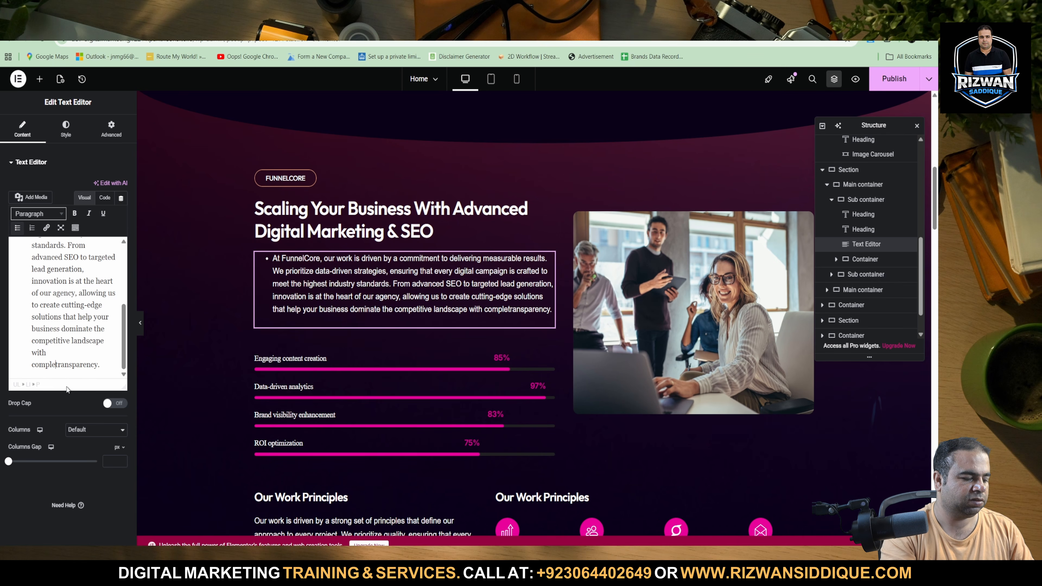
pyautogui.hotkey('ctrl', 'a')
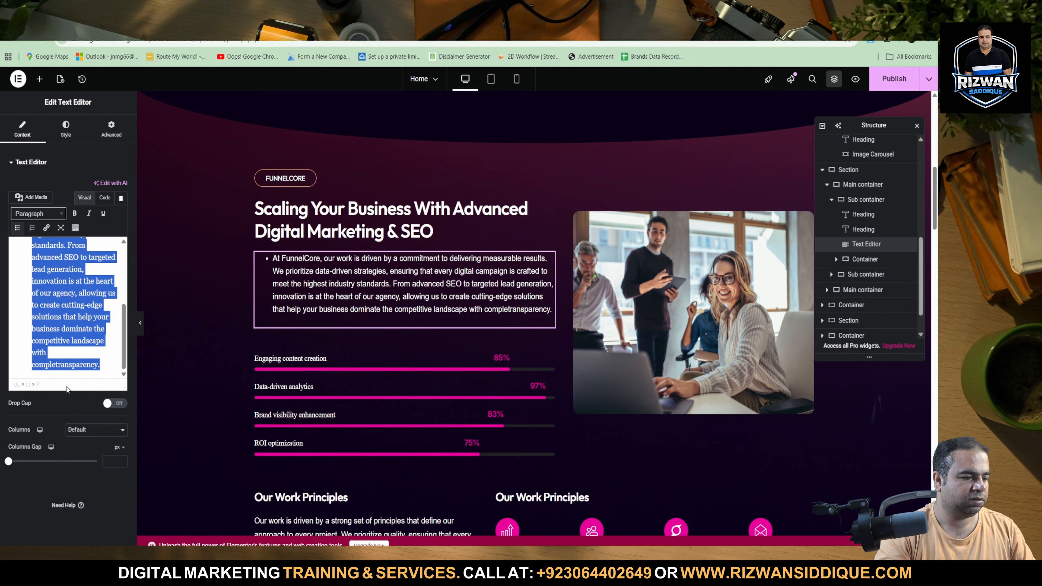
pyautogui.click(103, 198)
pyautogui.click(46, 283)
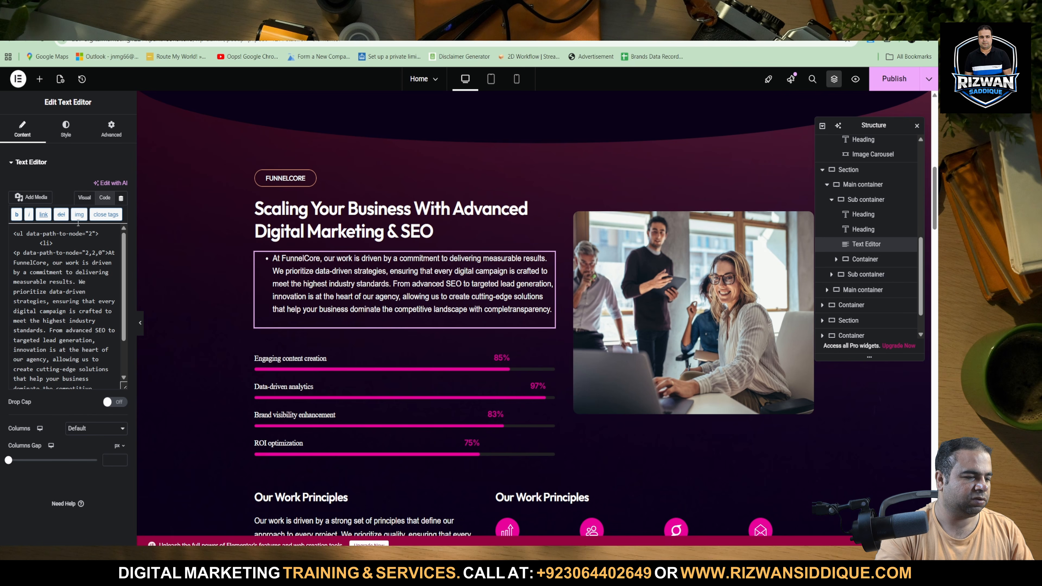
pyautogui.click(80, 200)
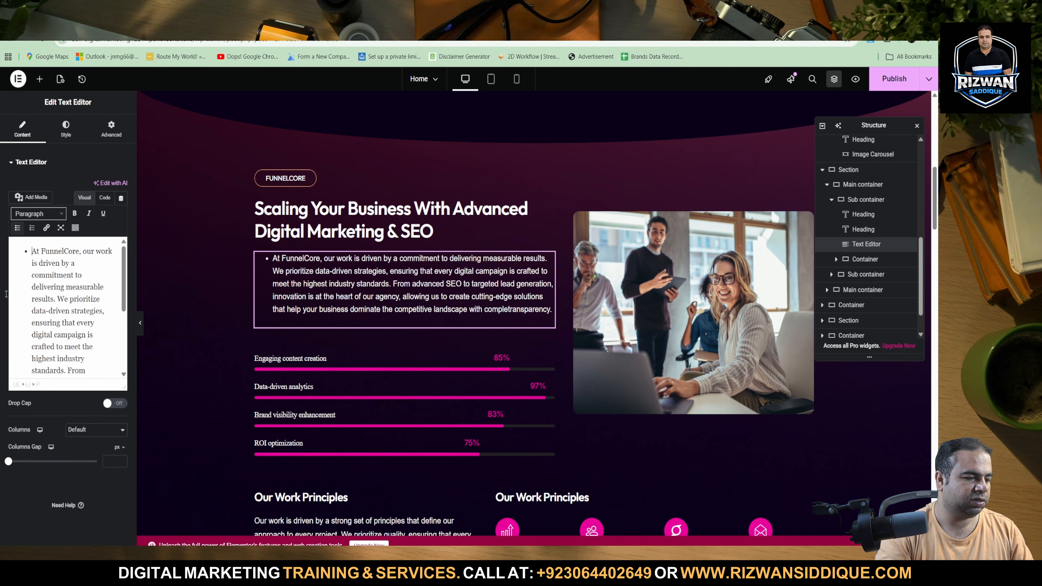
pyautogui.press('BackSpace')
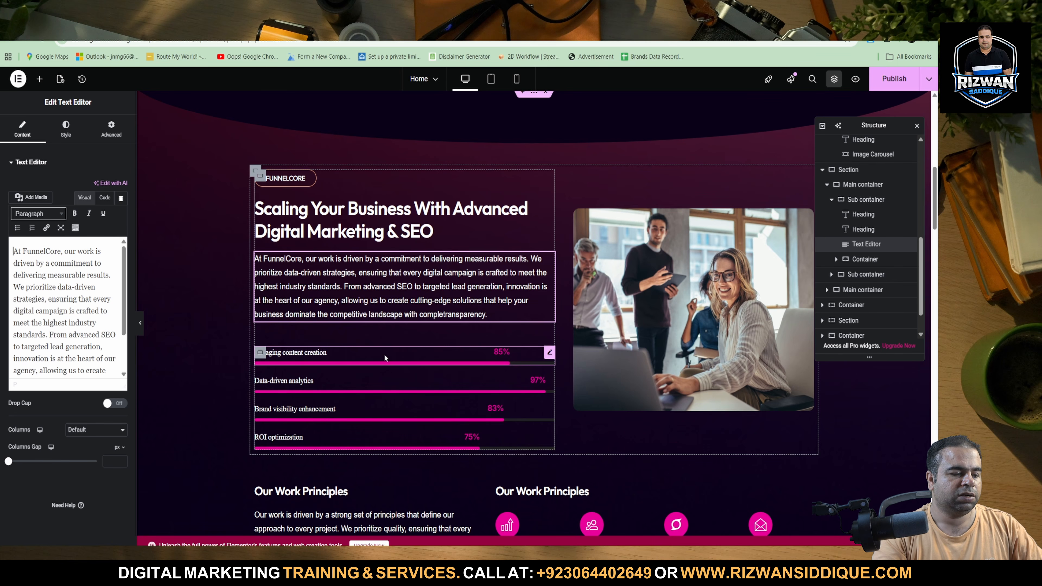
# Step: Open the "Engaging content creation" progress bar for editing and copy the Bar 1 title "SEO-Optimized Content Creation" from Gemini's answer
pyautogui.click(548, 359)
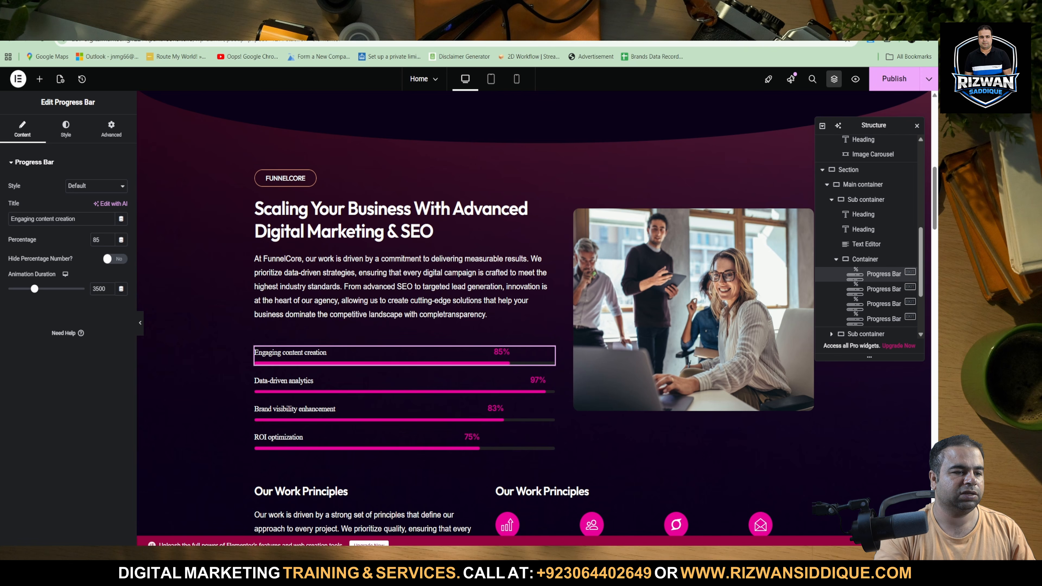
pyautogui.click(542, 25)
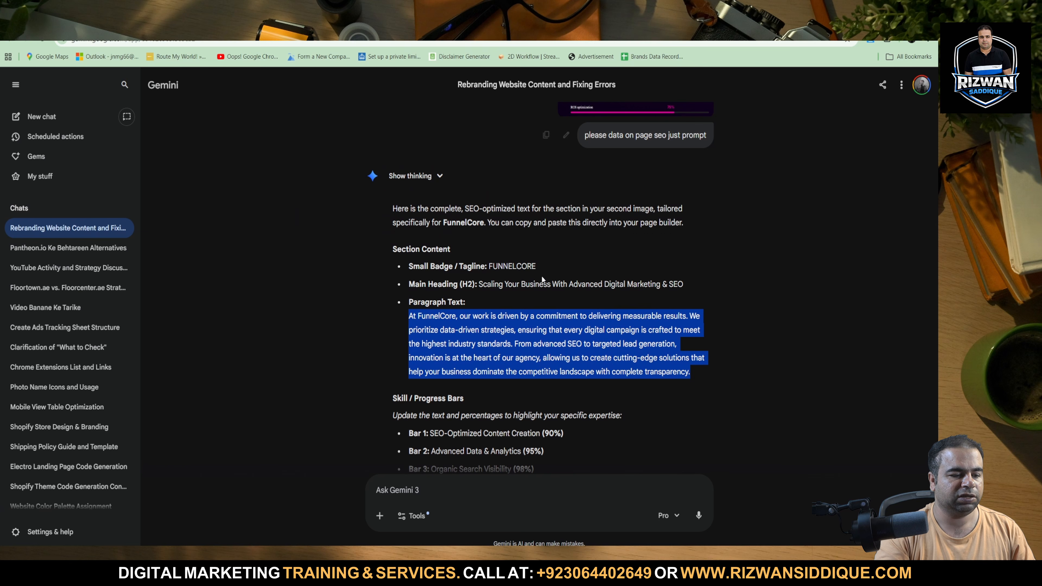
pyautogui.scroll(-3, 542, 293)
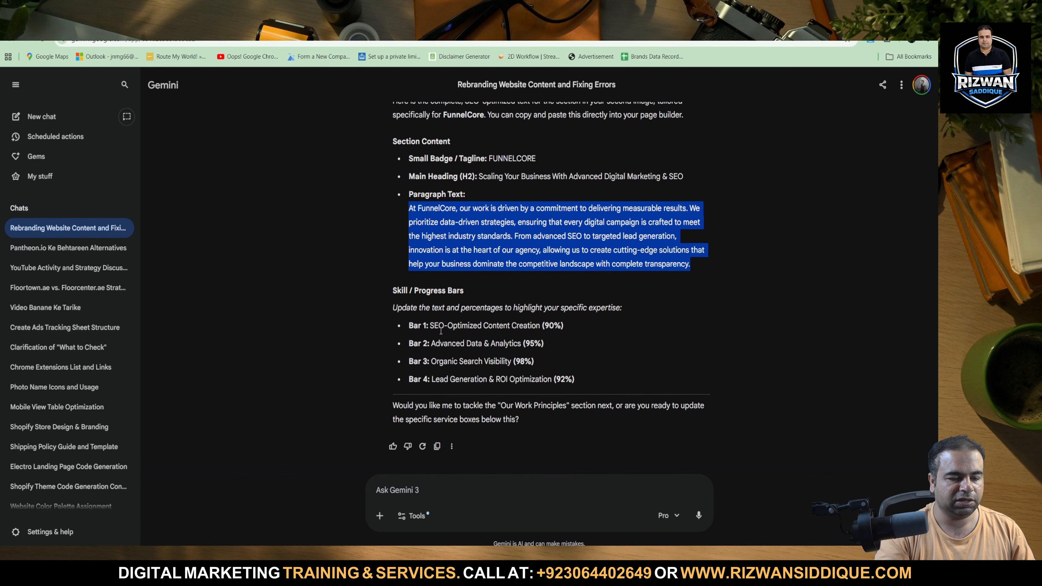
pyautogui.moveTo(428, 327); pyautogui.dragTo(549, 324)
pyautogui.hotkey('ctrl', 'c')
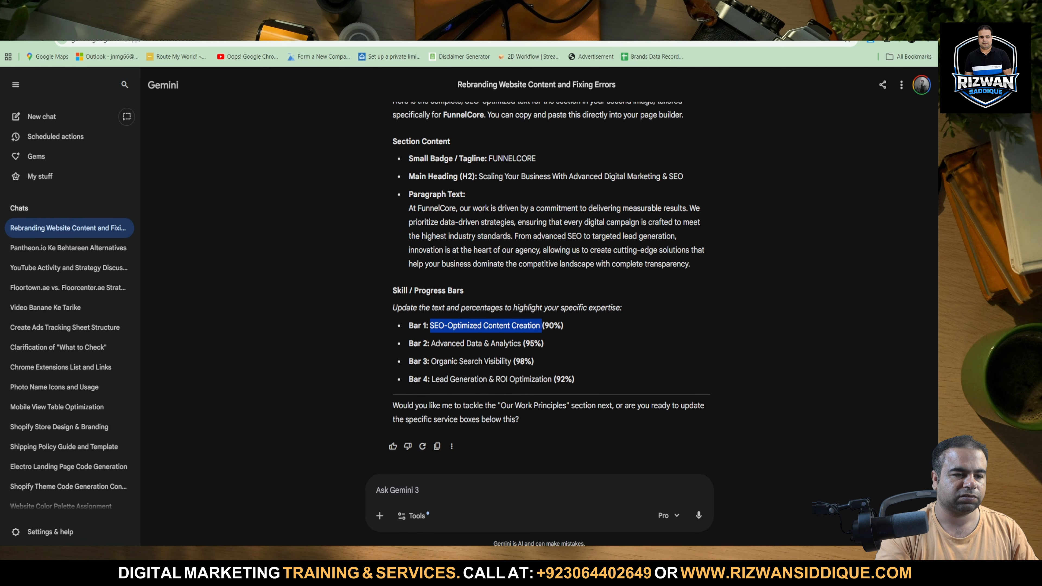
# Step: Return to the Elementor home page and replace the first progress bar's title with "SEO-Optimized Content Creation"
pyautogui.hotkey('ctrl', 'shift', 'Tab')
pyautogui.hotkey('ctrl', 'shift', 'Tab')
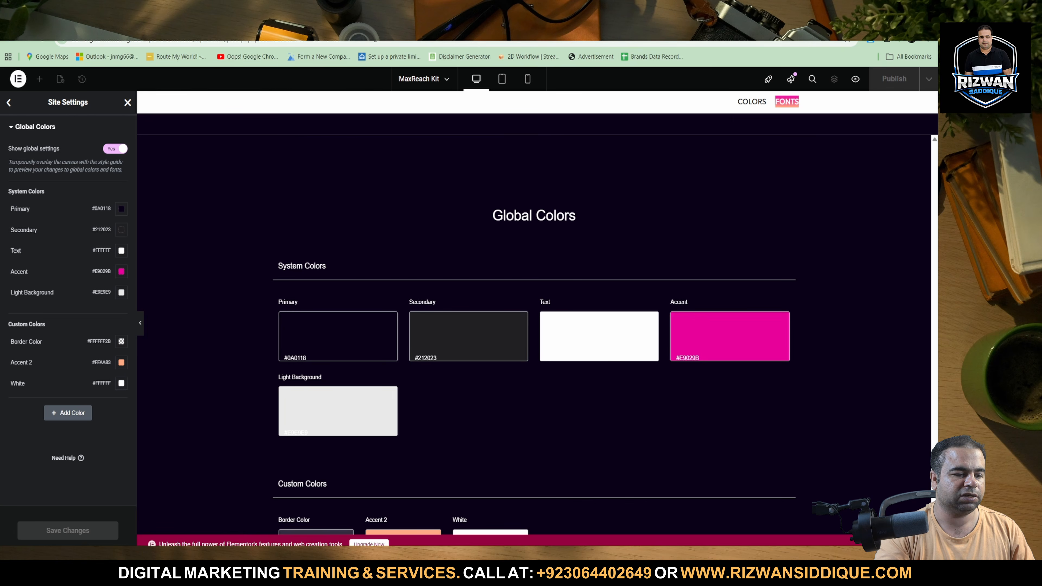
pyautogui.click(371, 21)
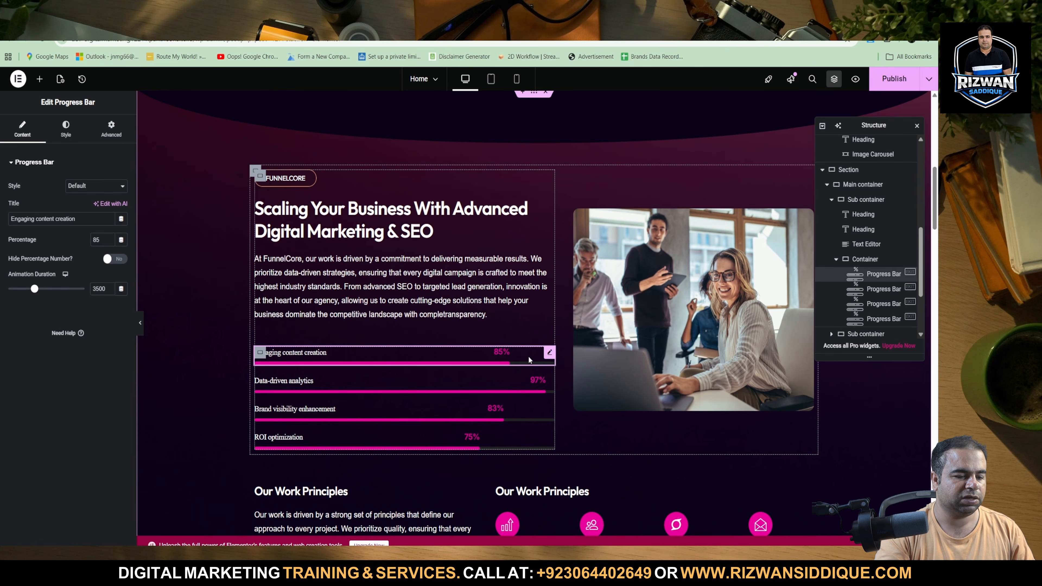
pyautogui.hotkey('ctrl', 'shift', 'Left')
pyautogui.hotkey('ctrl', 'shift', 'Left')
pyautogui.hotkey('ctrl', 'shift', 'Left')
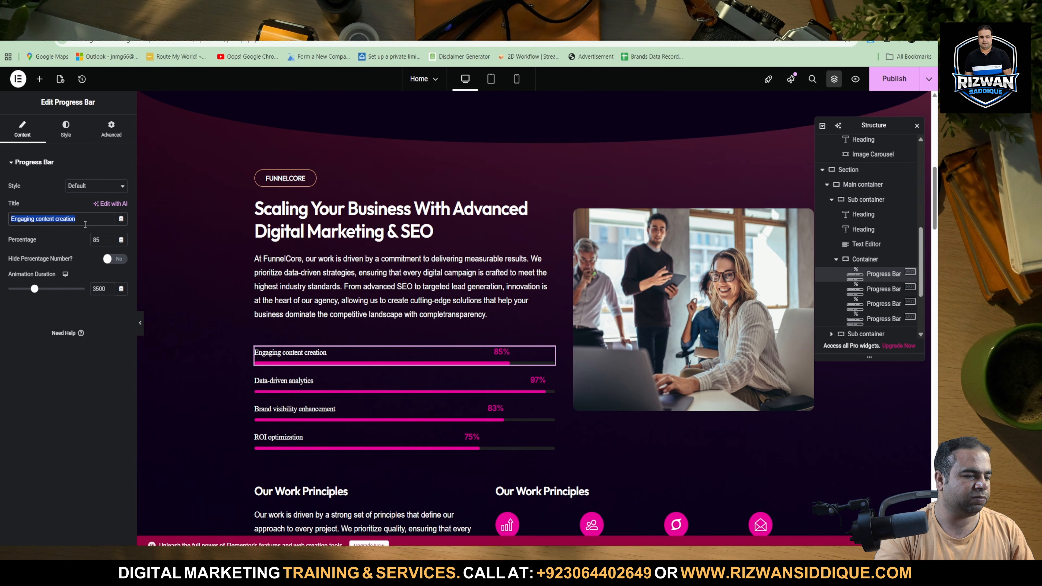
pyautogui.hotkey('ctrl', 'v')
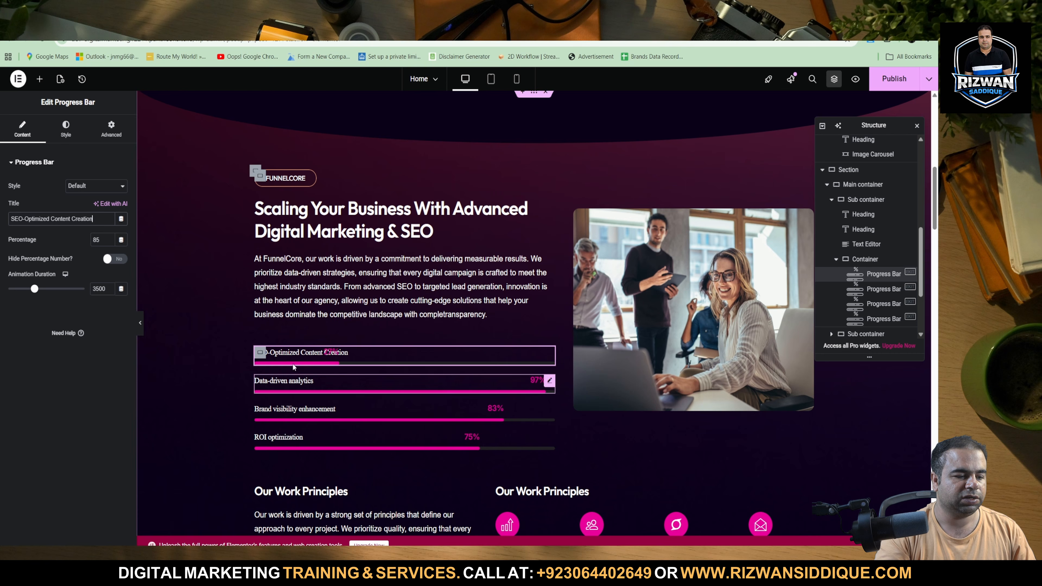
# Step: Copy "Advanced Data & Analytics" from Gemini's answer and use it as the title of the second progress bar in Elementor
pyautogui.click(609, 24)
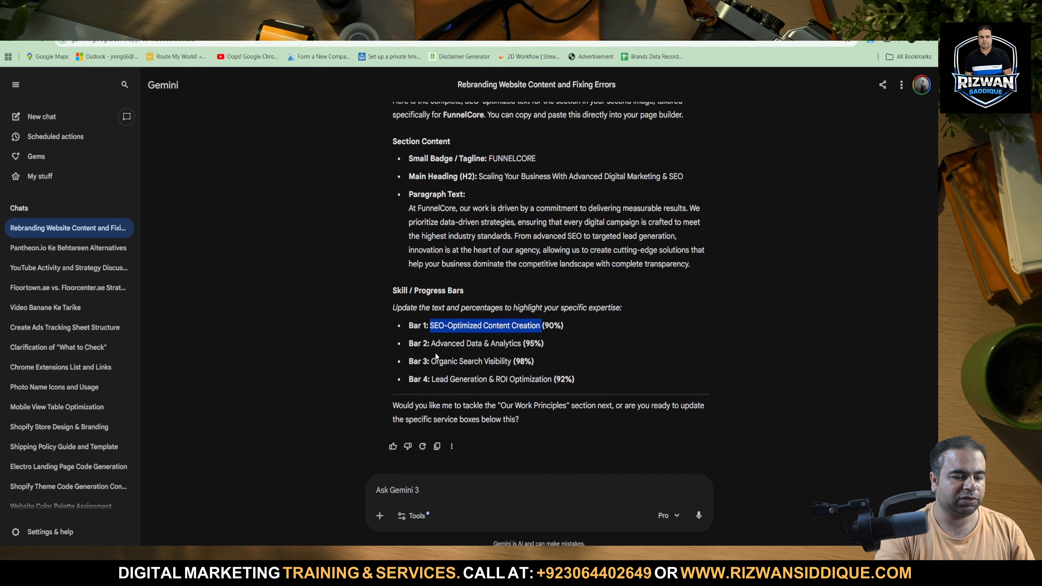
pyautogui.moveTo(432, 346); pyautogui.dragTo(539, 348)
pyautogui.hotkey('ctrl', 'c')
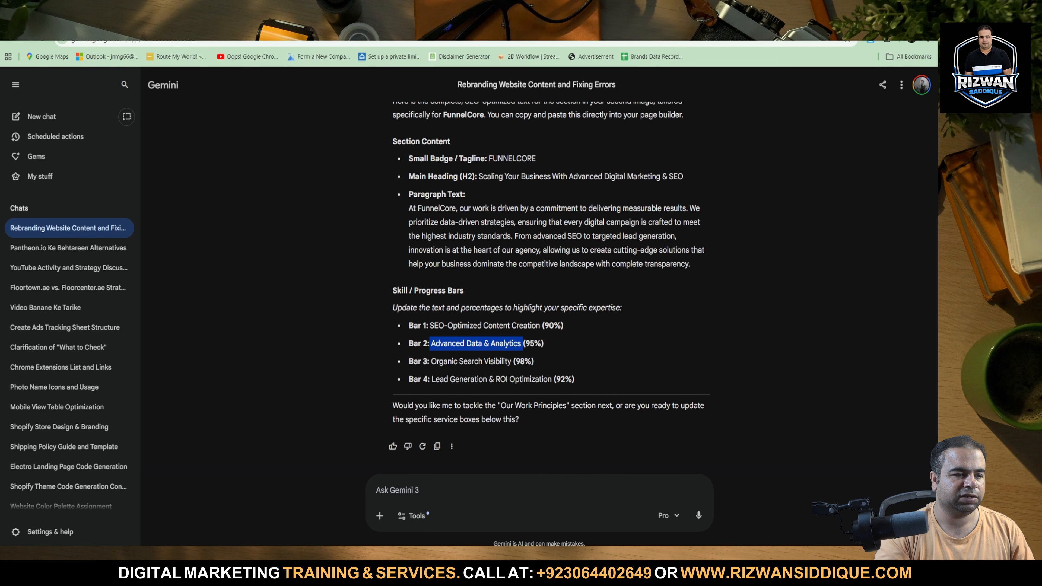
pyautogui.click(328, 24)
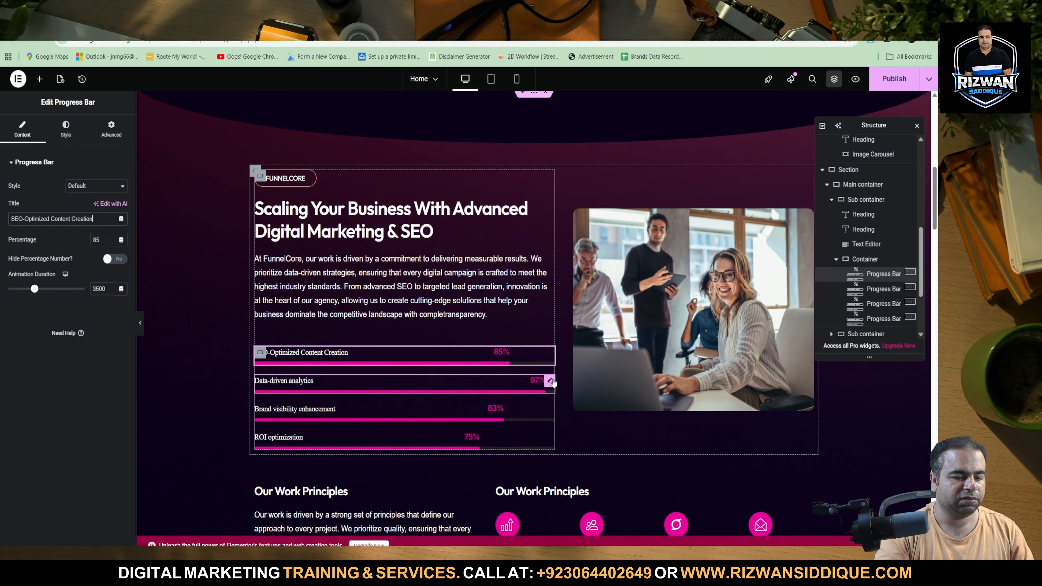
pyautogui.click(550, 381)
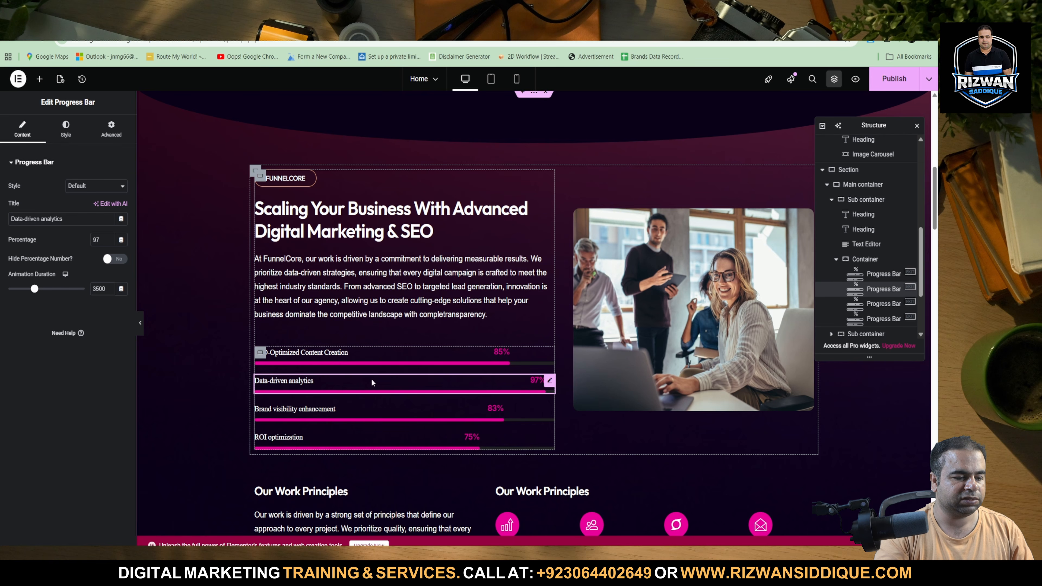
pyautogui.tripleClick(76, 217)
pyautogui.hotkey('ctrl', 'v')
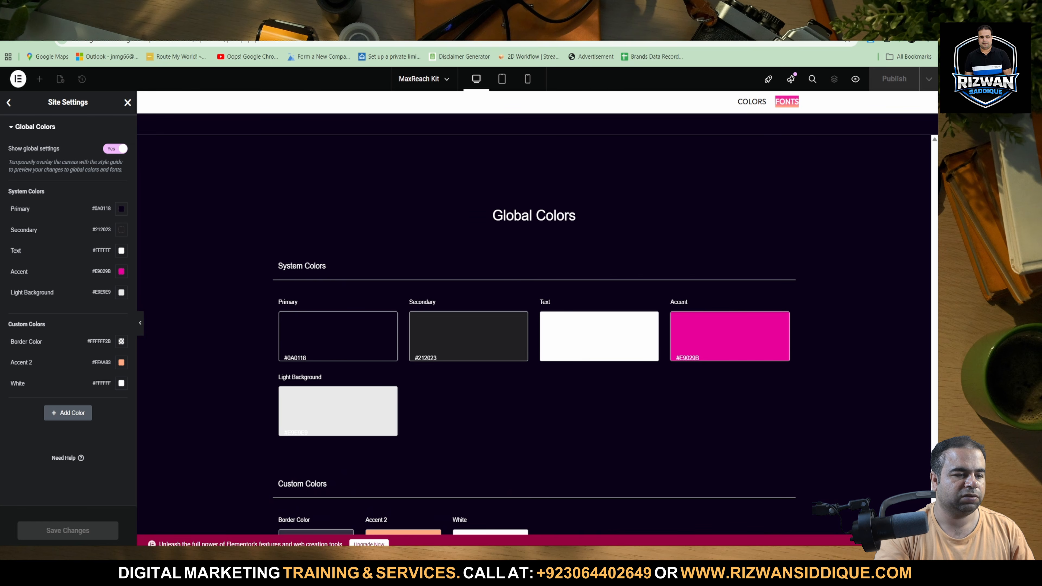
# Step: Copy the Bar 3 text from Gemini's answer and retitle the third progress bar in Elementor "Organic Search Visibility ("
pyautogui.hotkey('ctrl', 'Tab')
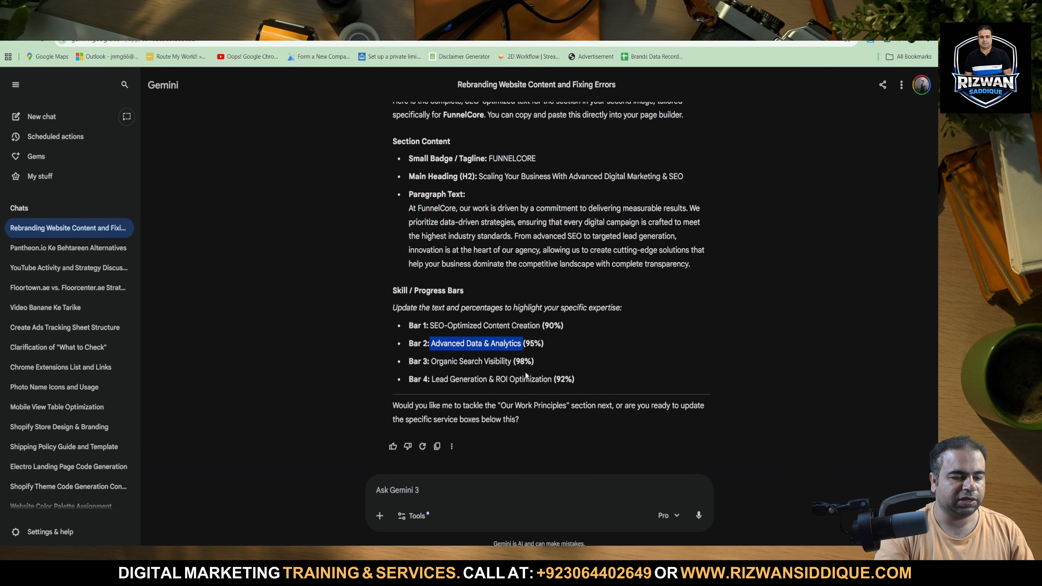
pyautogui.tripleClick(508, 363)
pyautogui.click(441, 376)
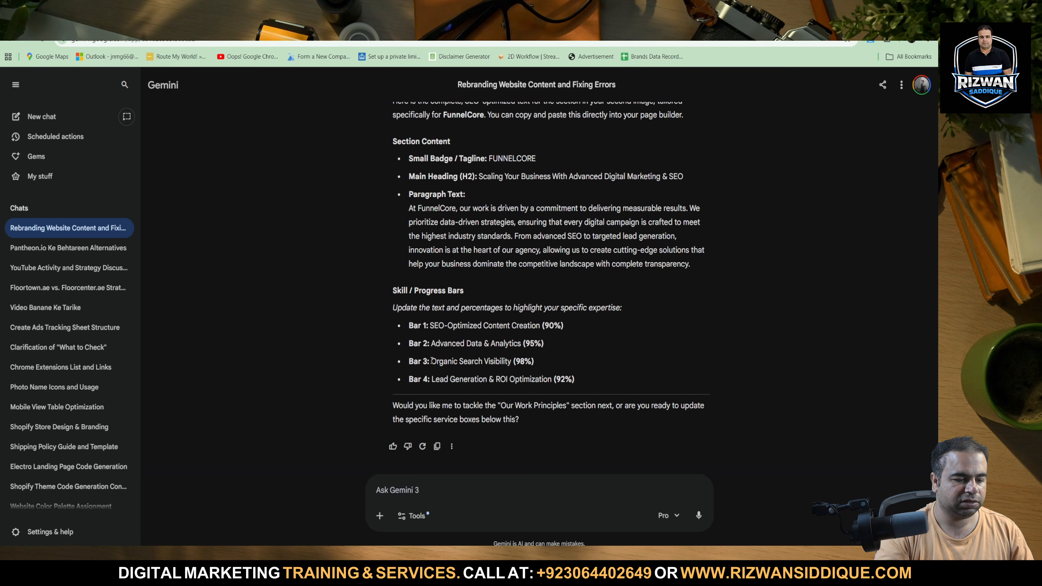
pyautogui.moveTo(431, 360); pyautogui.dragTo(522, 367)
pyautogui.hotkey('ctrl', 'c')
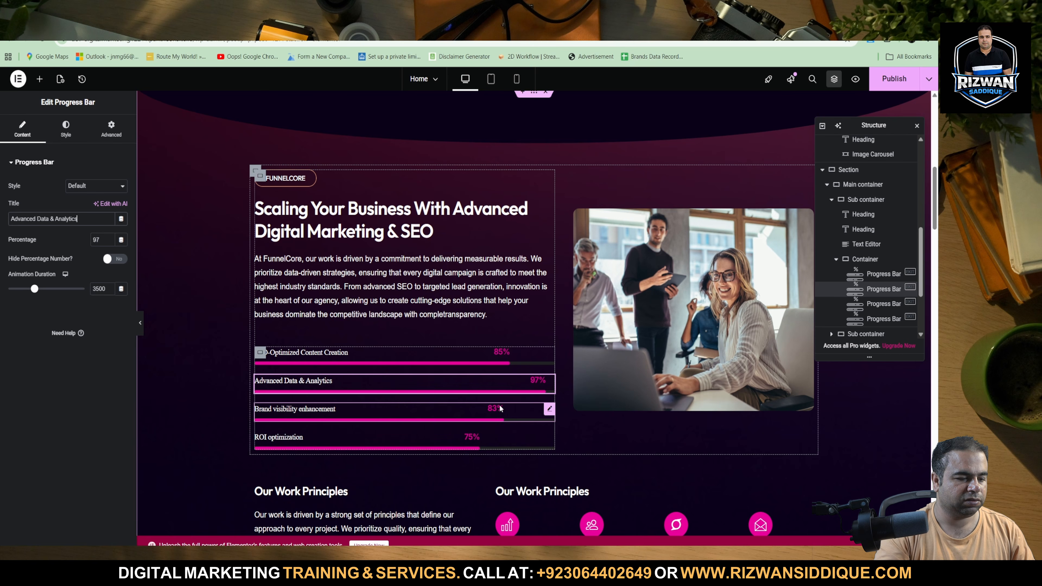
pyautogui.click(550, 412)
pyautogui.moveTo(81, 219); pyautogui.dragTo(9, 219)
pyautogui.hotkey('ctrl', 'v')
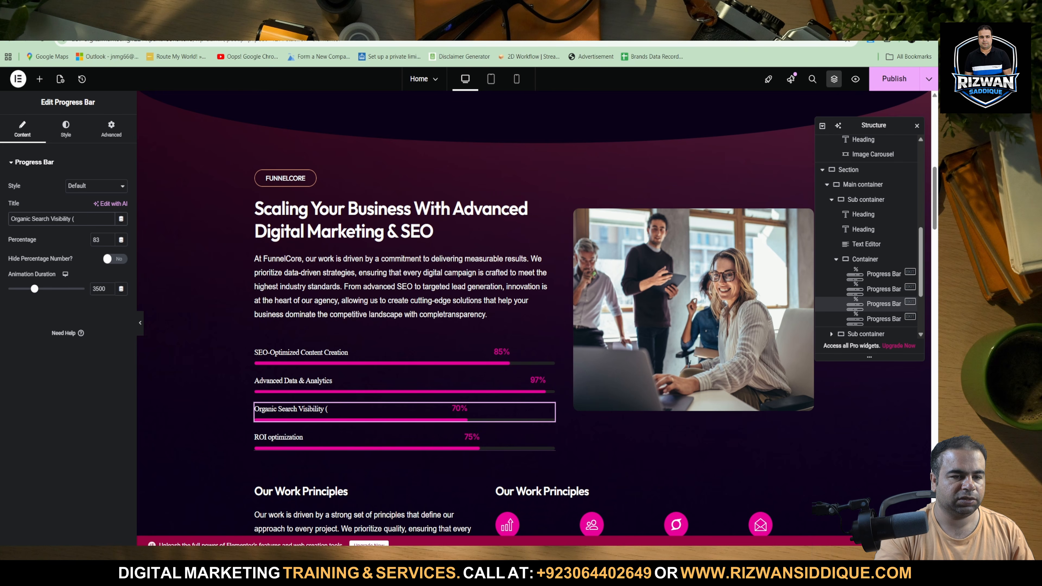
# Step: Copy "Lead Generation & ROI Optimization" from Gemini's answer and use it as the title of the fourth progress bar in Elementor
pyautogui.hotkey('ctrl', 'Tab')
pyautogui.moveTo(430, 383); pyautogui.dragTo(552, 381)
pyautogui.hotkey('ctrl', 'c')
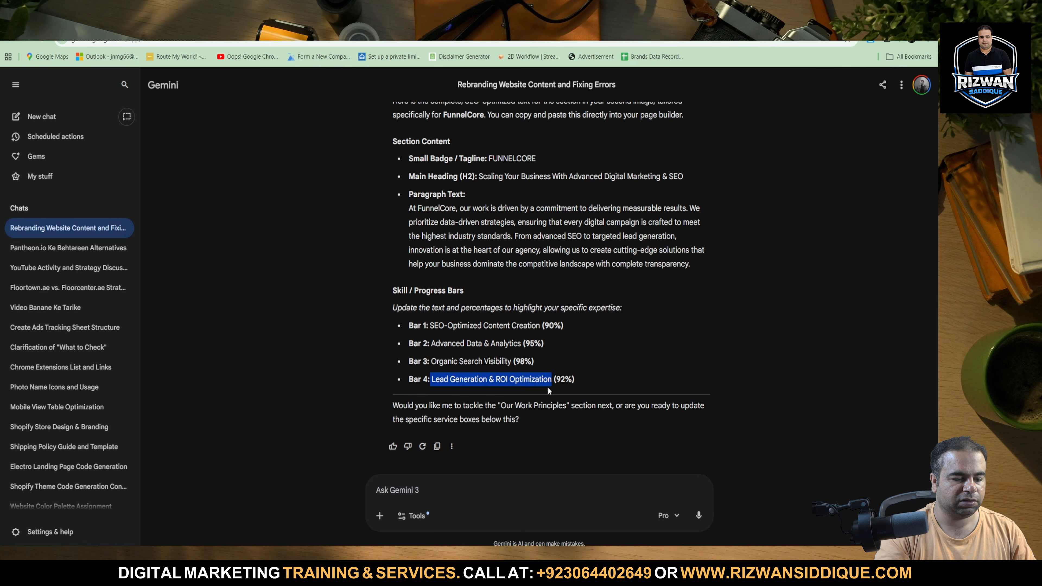
pyautogui.hotkey('ctrl', 'shift', 'Tab')
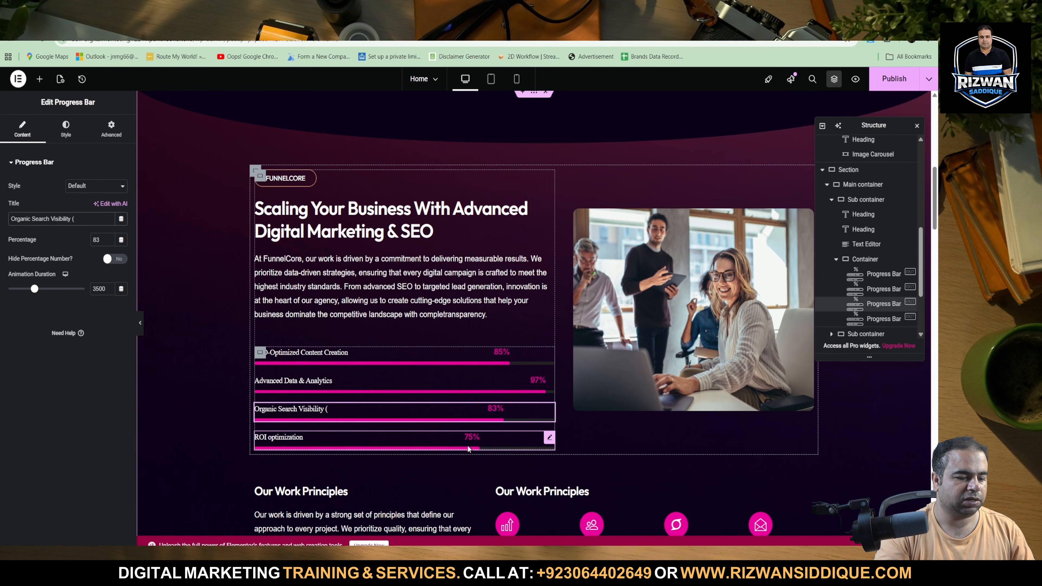
pyautogui.click(550, 438)
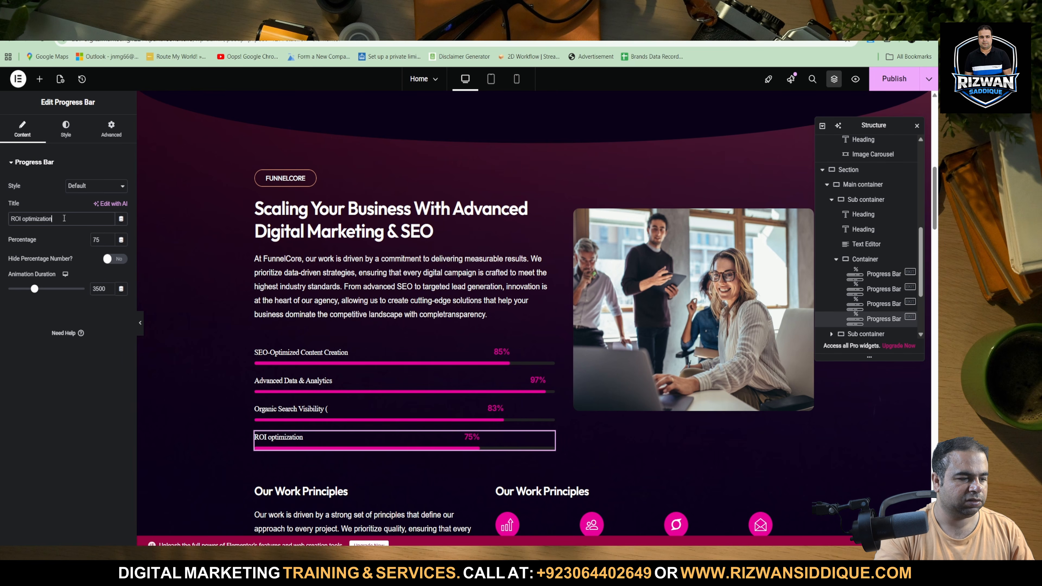
pyautogui.hotkey('ctrl', 'shift', 'Left')
pyautogui.hotkey('ctrl', 'shift', 'Left')
pyautogui.hotkey('ctrl', 'v')
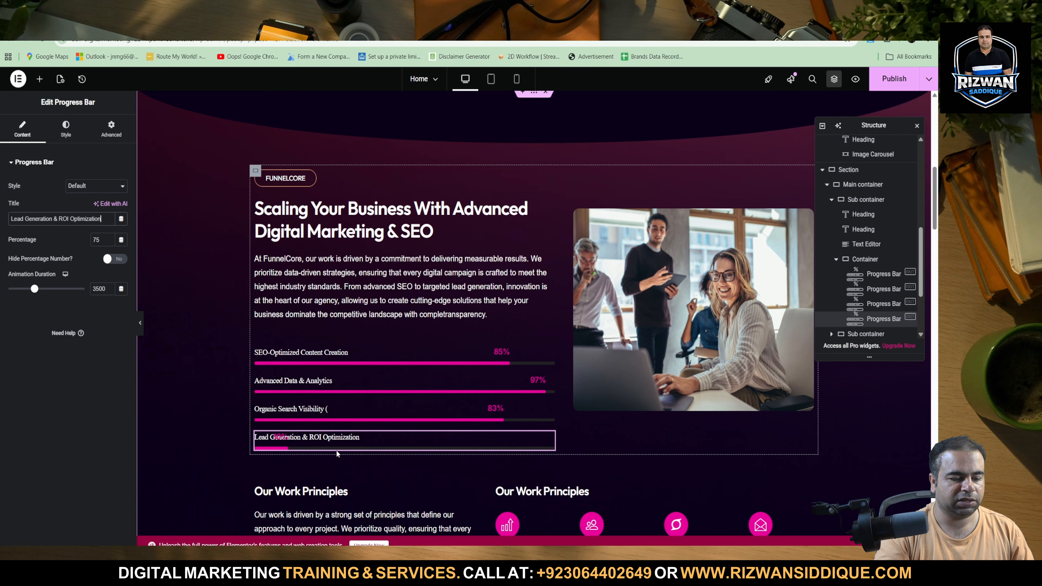
# Step: Check Gemini's Bar 4 percentage and set the Lead Generation & ROI Optimization progress bar to 92
pyautogui.hotkey('ctrl', 'Tab')
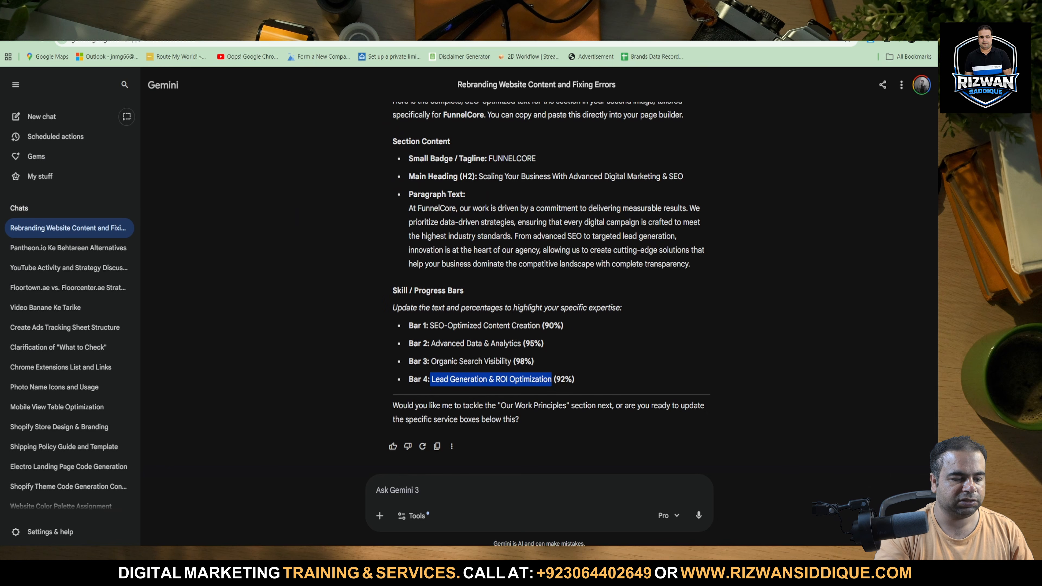
pyautogui.hotkey('ctrl', 'shift', 'Tab')
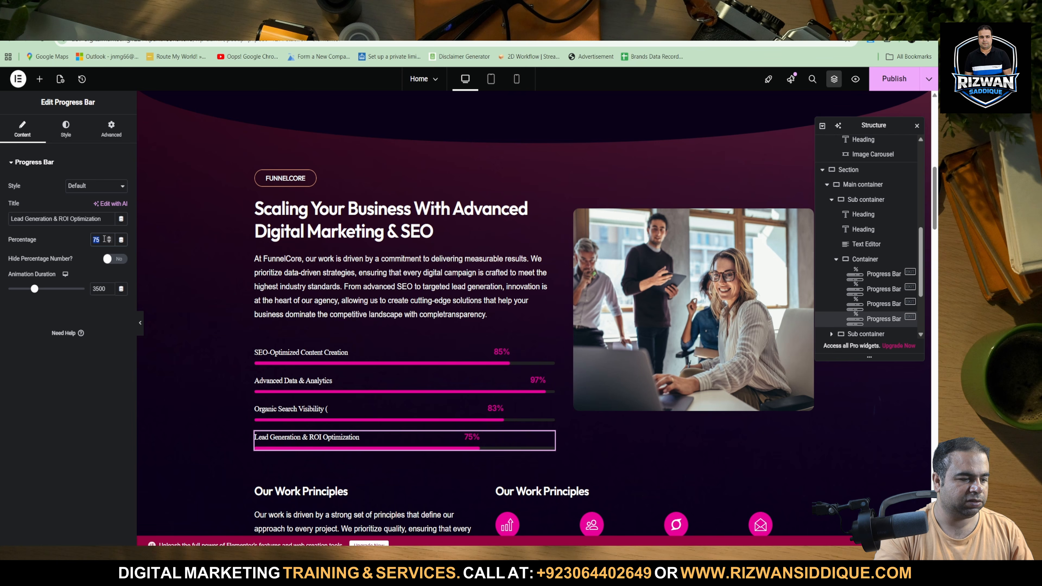
pyautogui.write('92')
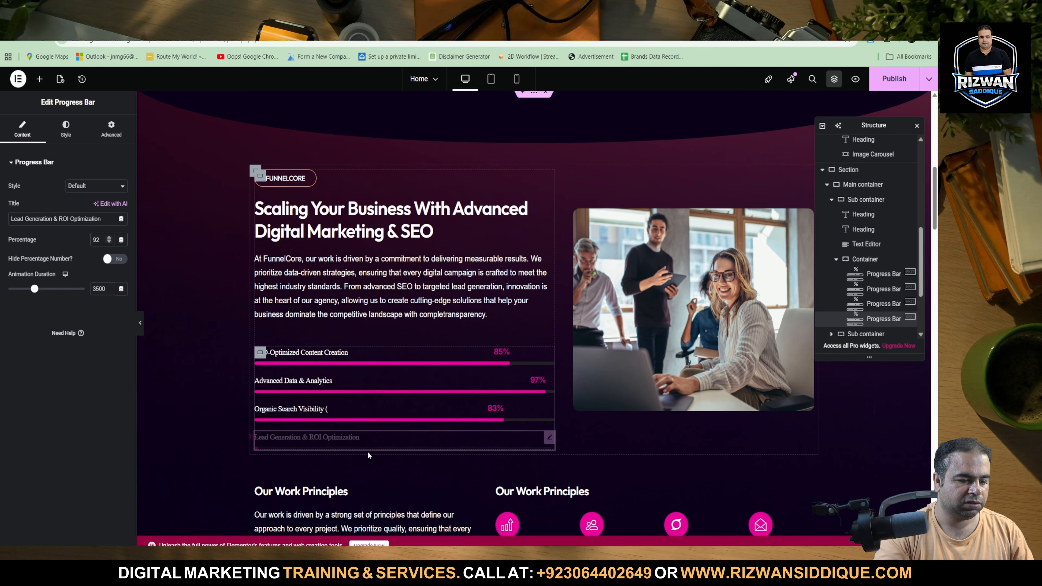
# Step: Set the percentage of the Organic Search Visibility progress bar to 98
pyautogui.click(484, 408)
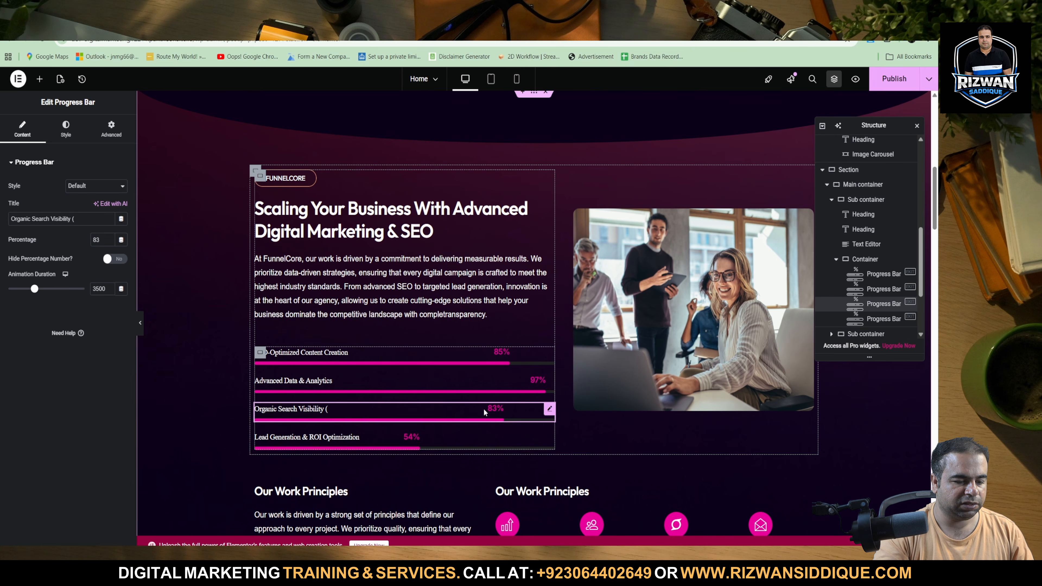
pyautogui.doubleClick(103, 240)
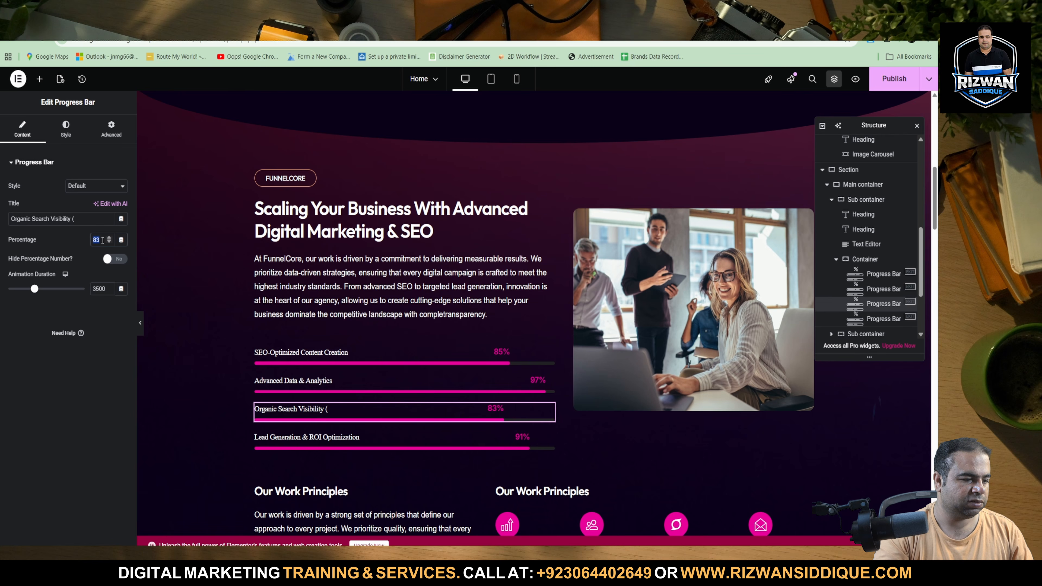
pyautogui.write('98')
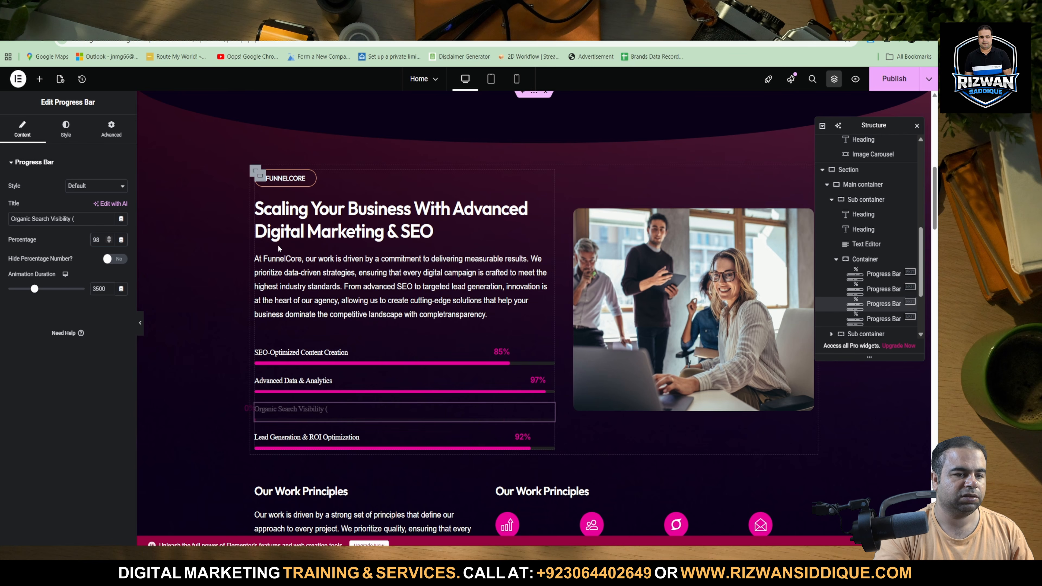
# Step: Check the bar percentages in Gemini's answer and set the Advanced Data & Analytics progress bar to 95 in Elementor
pyautogui.hotkey('ctrl', 'Tab')
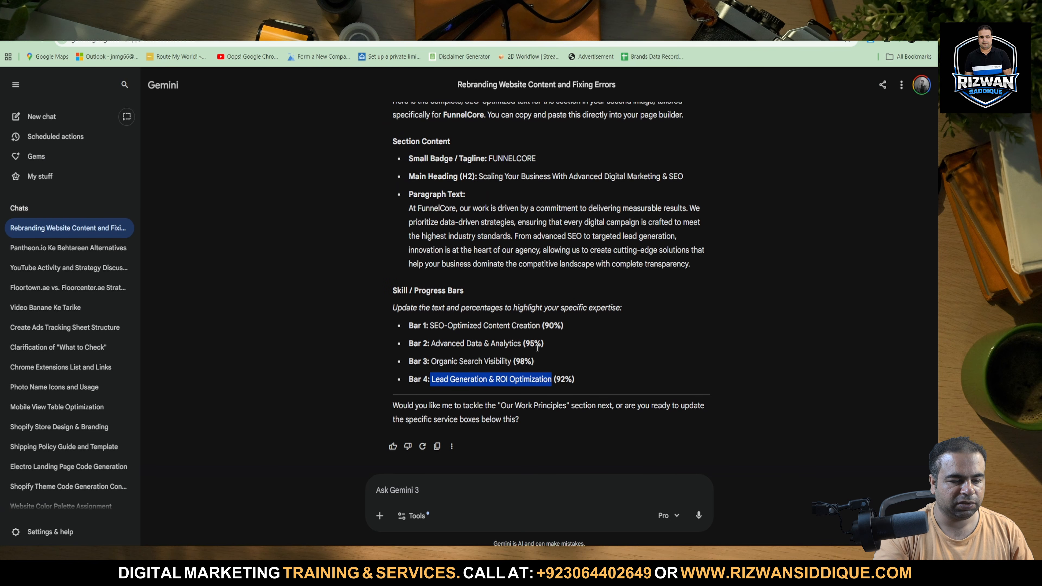
pyautogui.hotkey('ctrl', 'shift', 'Tab')
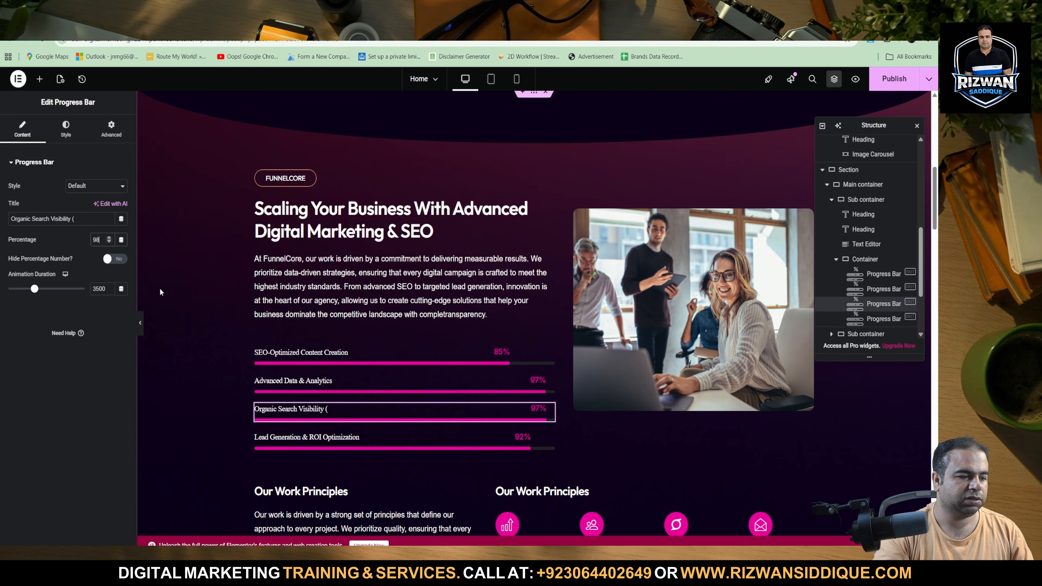
pyautogui.click(548, 383)
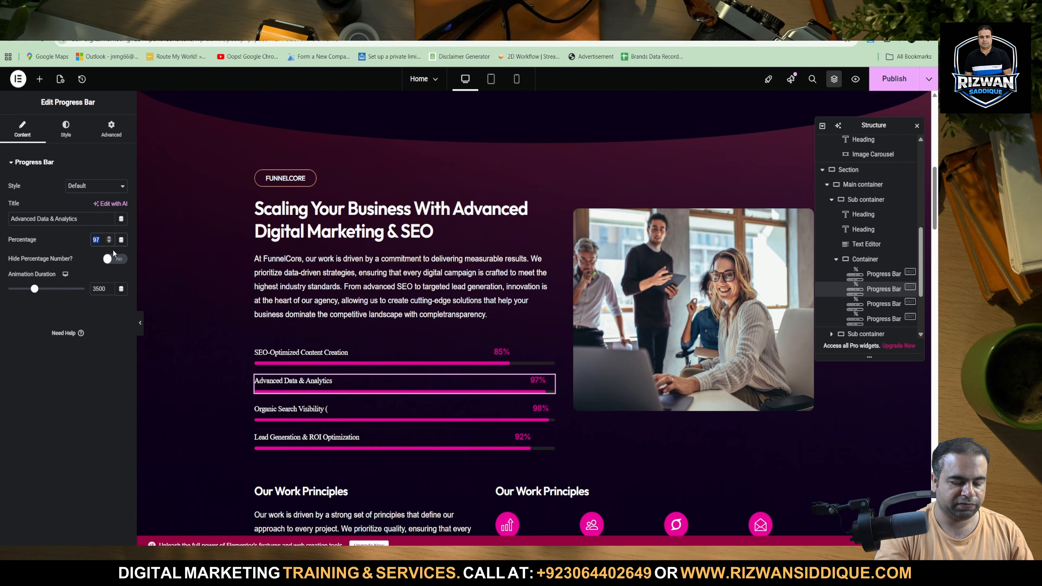
pyautogui.write('95')
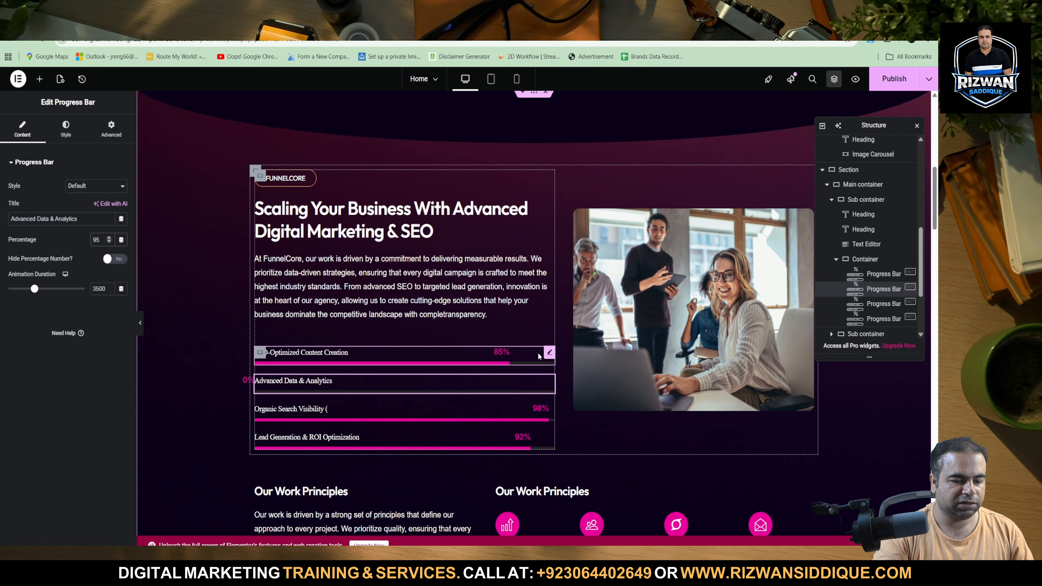
# Step: Set the percentage of the SEO-Optimized Content Creation progress bar to 90
pyautogui.click(539, 356)
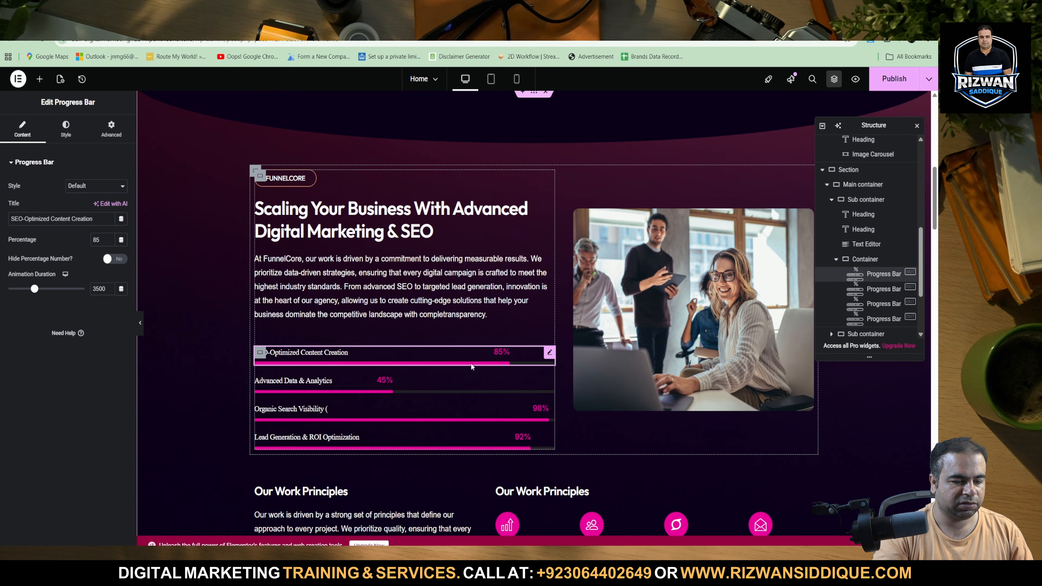
pyautogui.doubleClick(95, 240)
pyautogui.write('90')
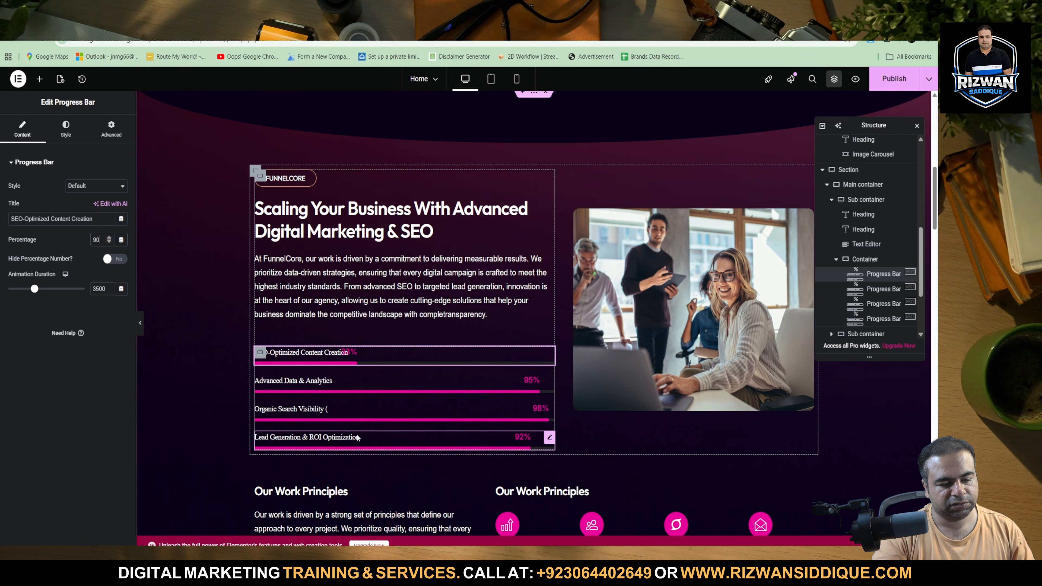
# Step: Capture a screenshot of the Our Work Principles section and attach it to a new prompt in the Gemini chat
pyautogui.scroll(-5, 356, 438)
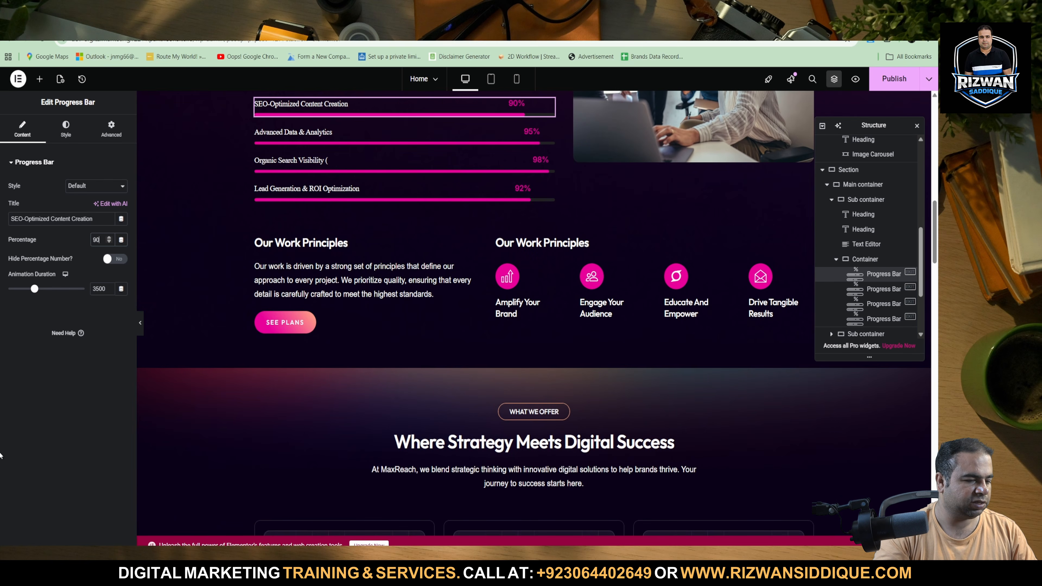
pyautogui.press('super+shift+s')
pyautogui.moveTo(236, 222); pyautogui.dragTo(814, 366)
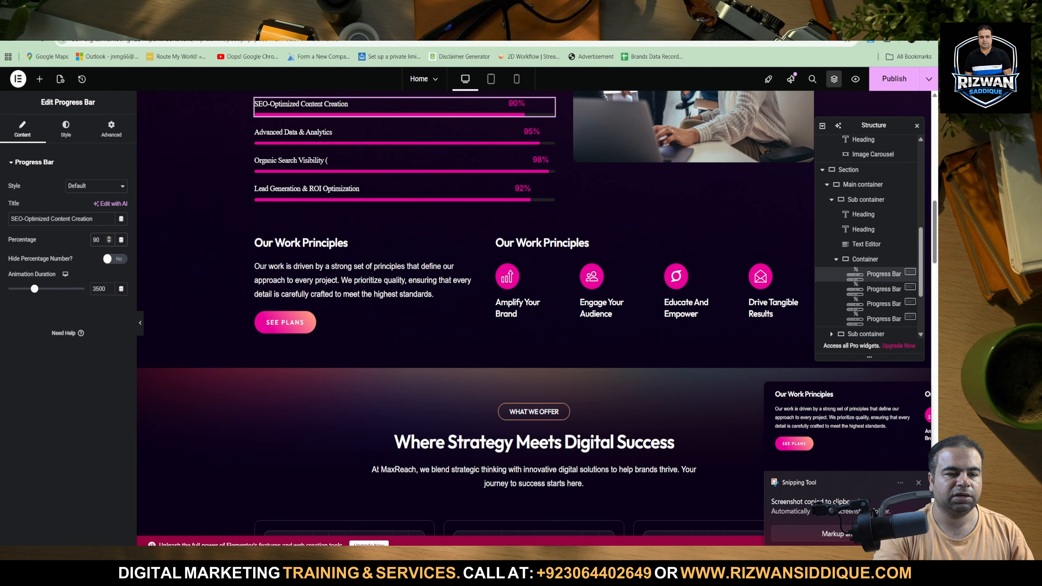
pyautogui.hotkey('ctrl', 'Tab')
pyautogui.click(403, 490)
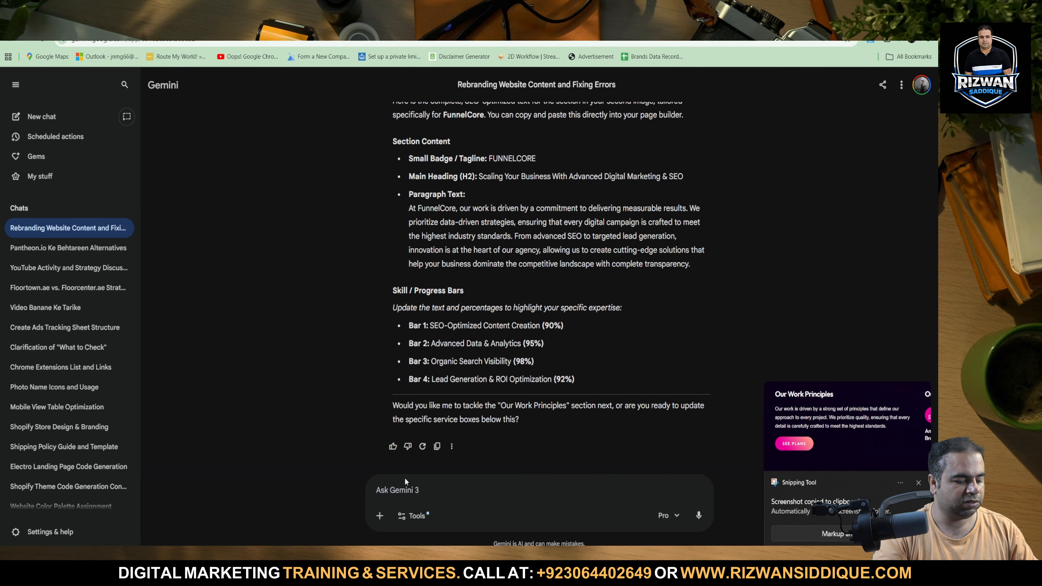
pyautogui.hotkey('ctrl', 'v')
# Step: Reuse the earlier prompt "please data on page seo just prompt" with the attached screenshot and send it to Gemini
pyautogui.scroll(5, 546, 287)
pyautogui.tripleClick(619, 276)
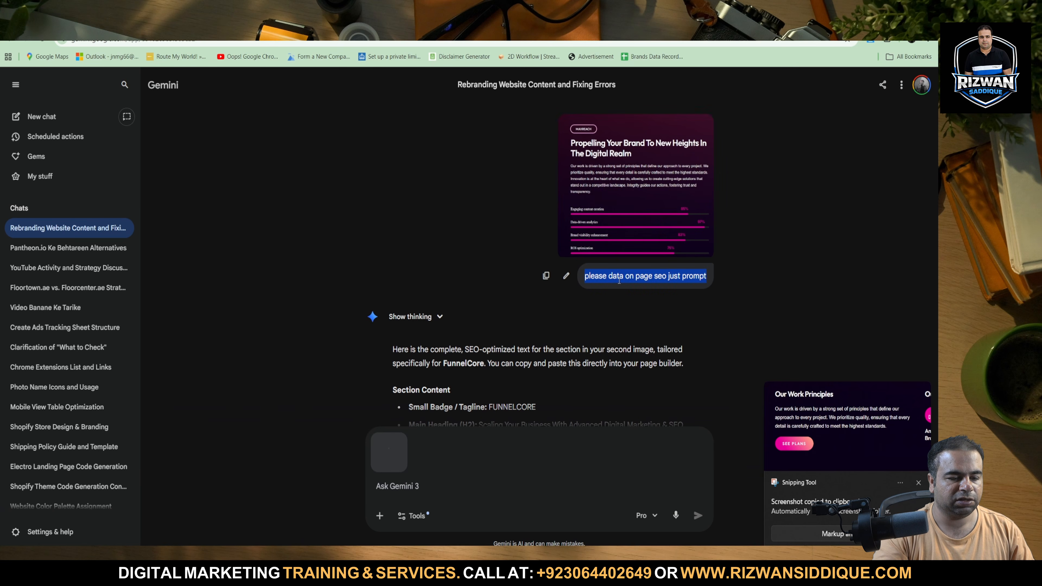
pyautogui.click(423, 486)
pyautogui.write('please data on page seo just prompt')
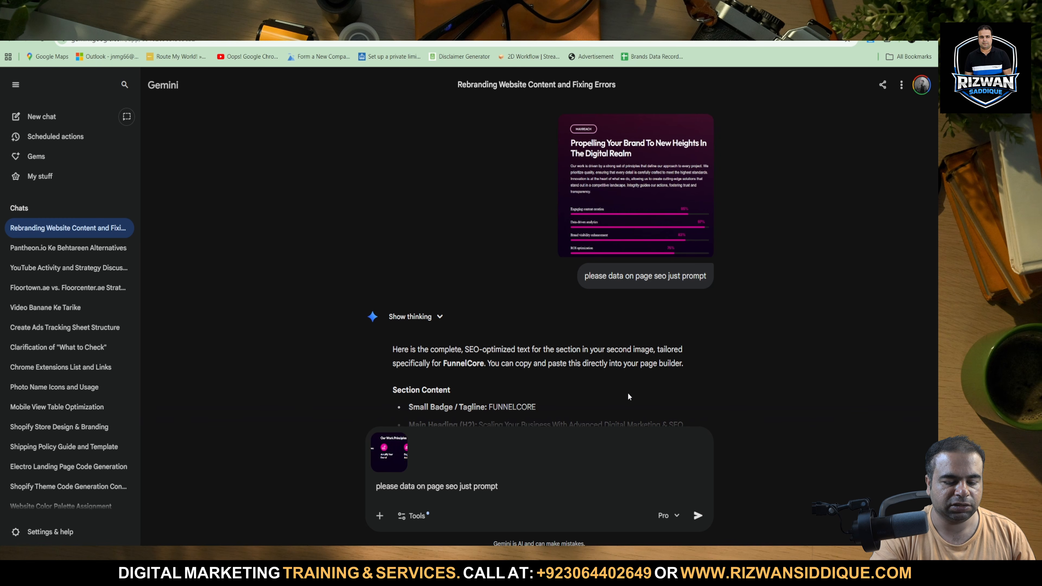
pyautogui.click(698, 516)
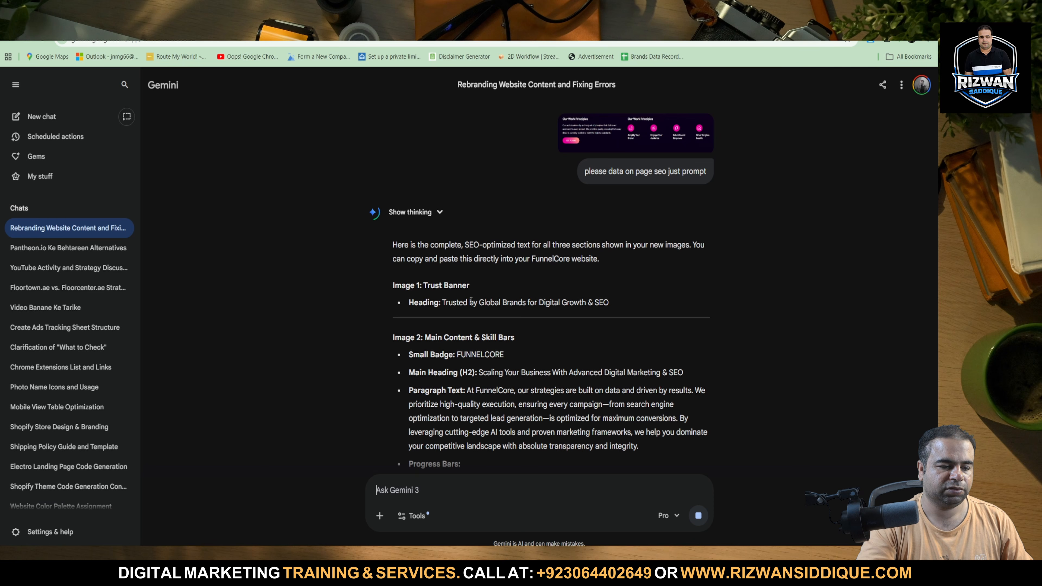
# Step: Switch back to Elementor and clear the title of the Our Work Principles heading above the paragraph and SEE PLANS button
pyautogui.moveTo(442, 302); pyautogui.dragTo(612, 301)
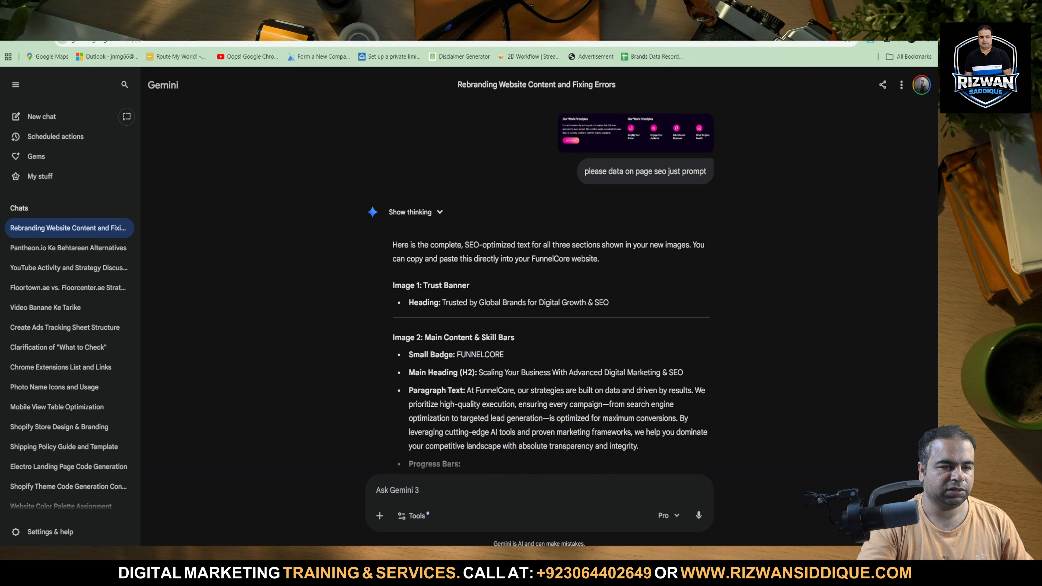
pyautogui.click(394, 24)
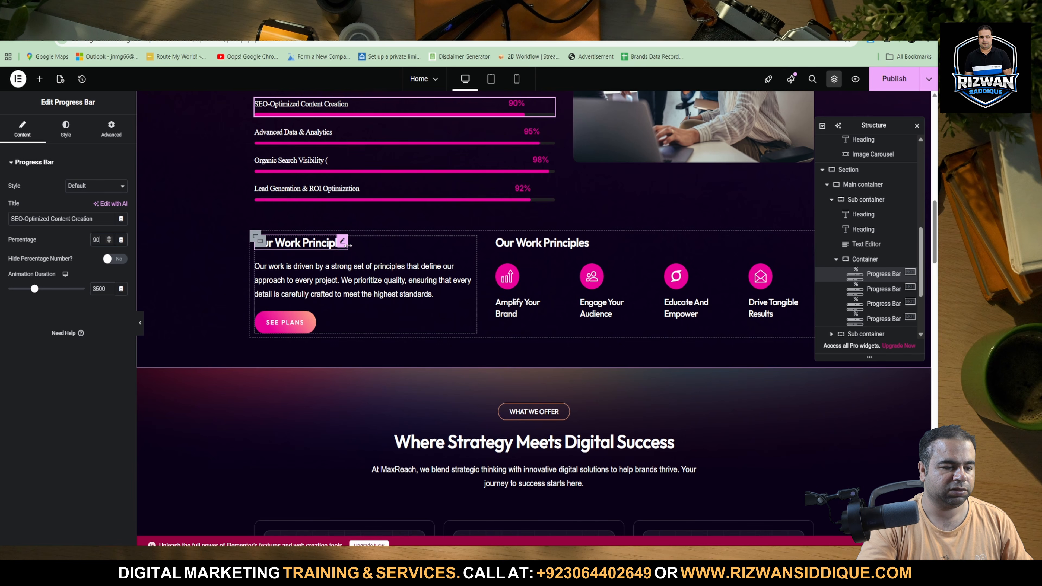
pyautogui.click(345, 242)
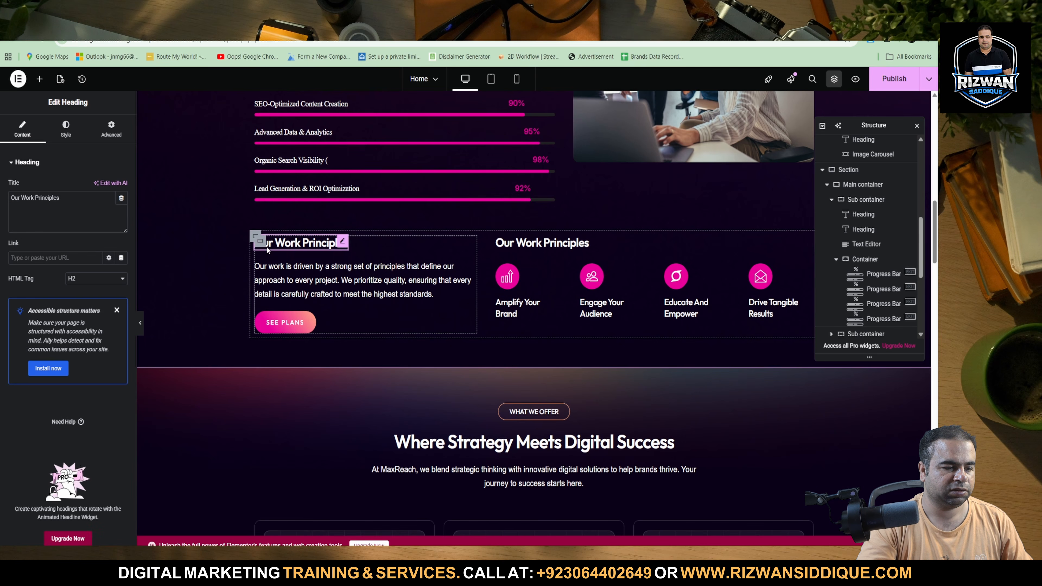
pyautogui.tripleClick(70, 201)
pyautogui.press('BackSpace')
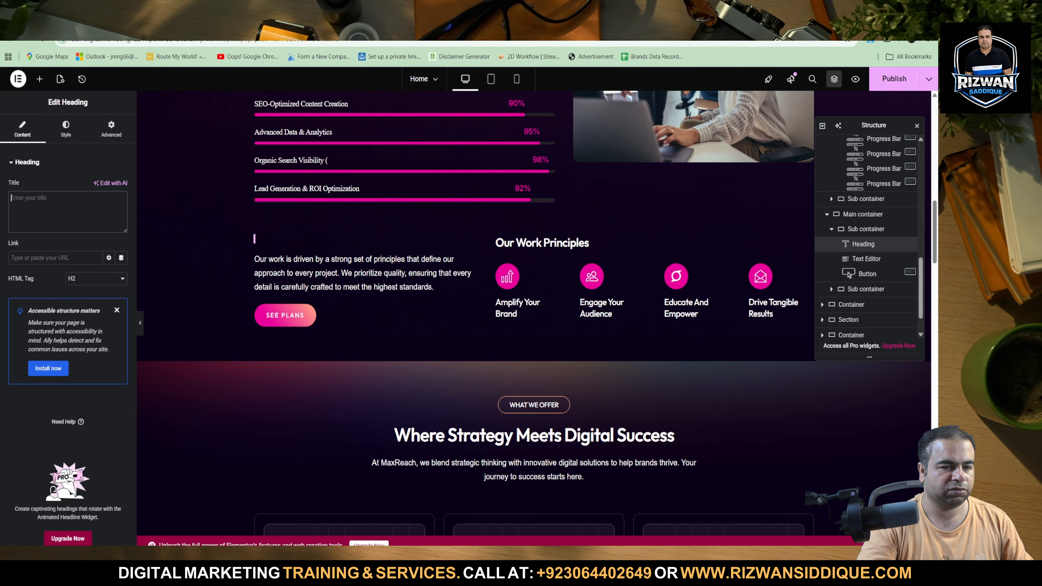
# Step: Examine Gemini's new answer for the trust banner, skill bars and Our Work Principles copy to find a replacement heading
pyautogui.click(562, 24)
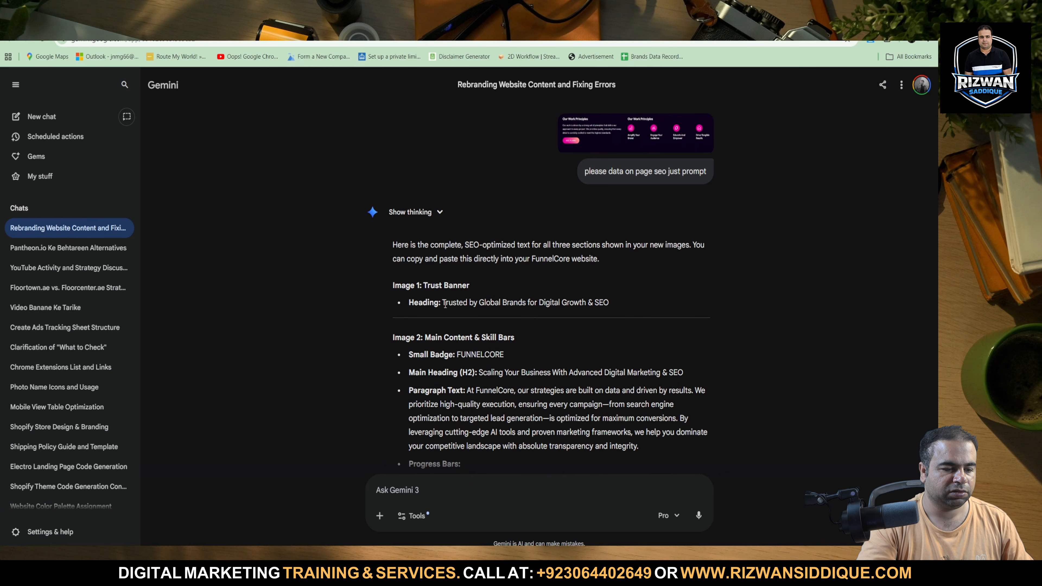
pyautogui.moveTo(442, 303); pyautogui.dragTo(612, 310)
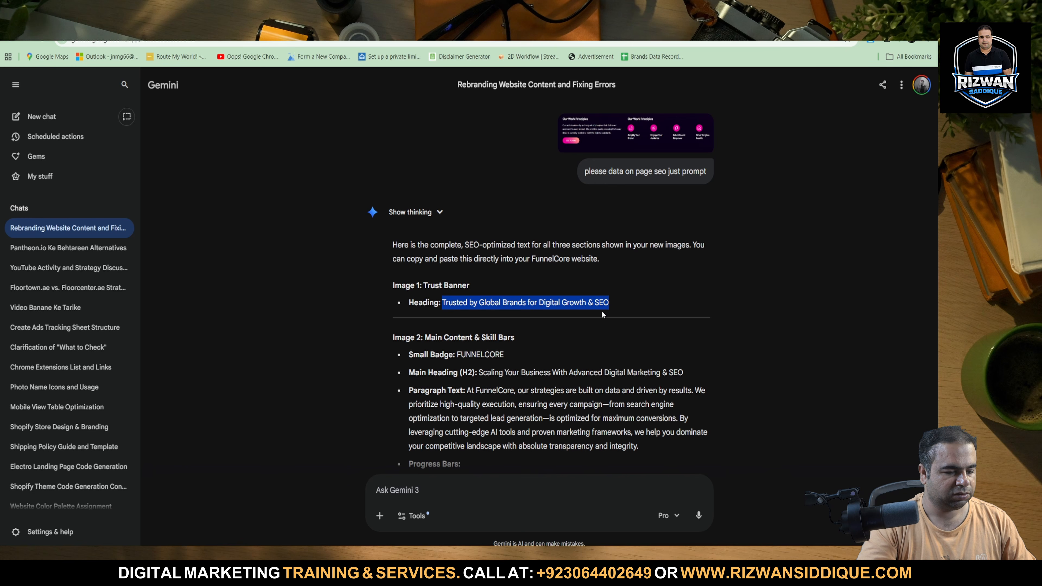
pyautogui.scroll(-5, 527, 362)
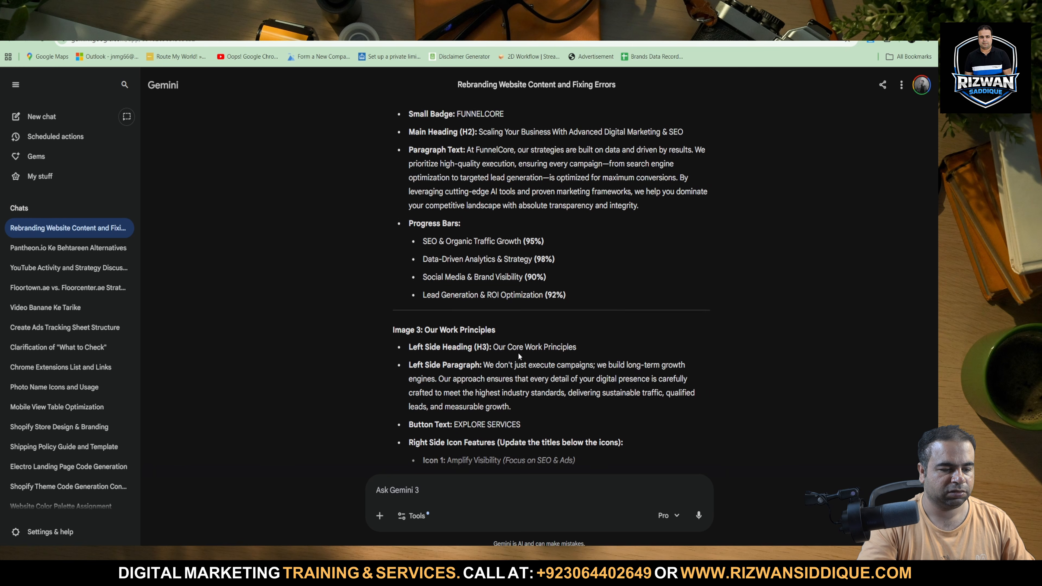
pyautogui.scroll(-3, 500, 264)
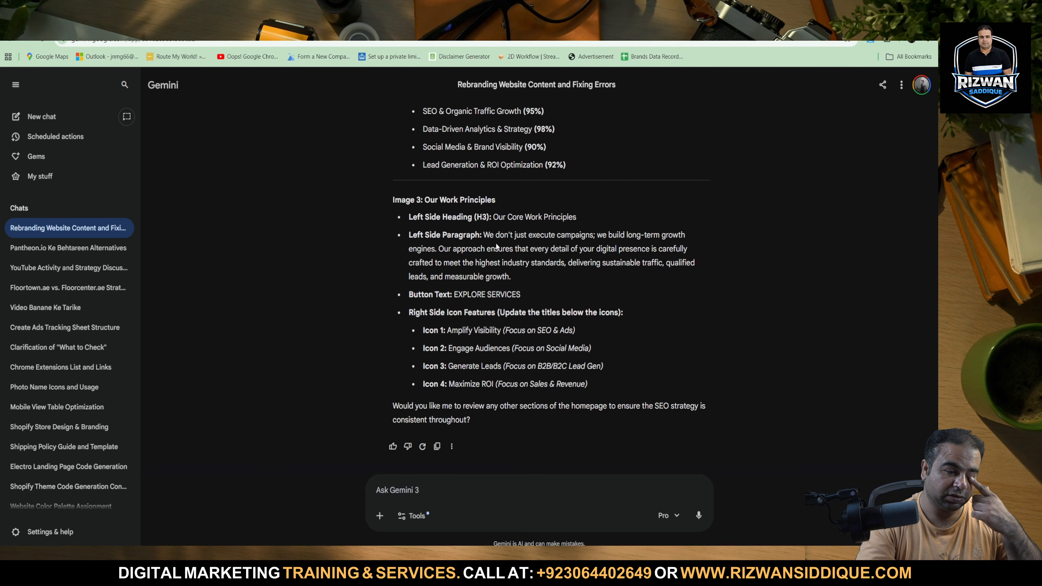
pyautogui.scroll(6, 526, 254)
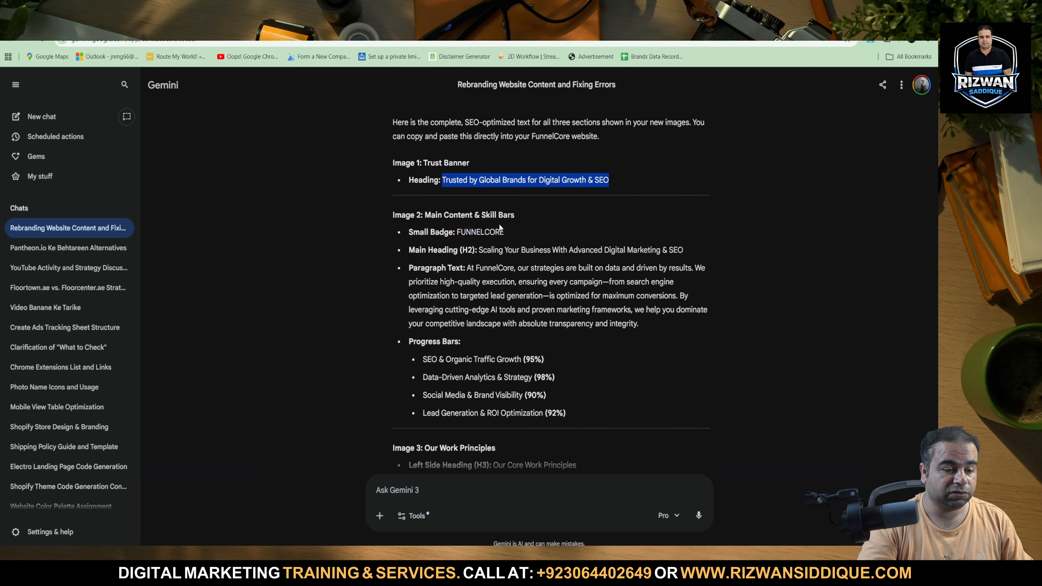
pyautogui.scroll(6, 501, 226)
pyautogui.scroll(-6, 497, 291)
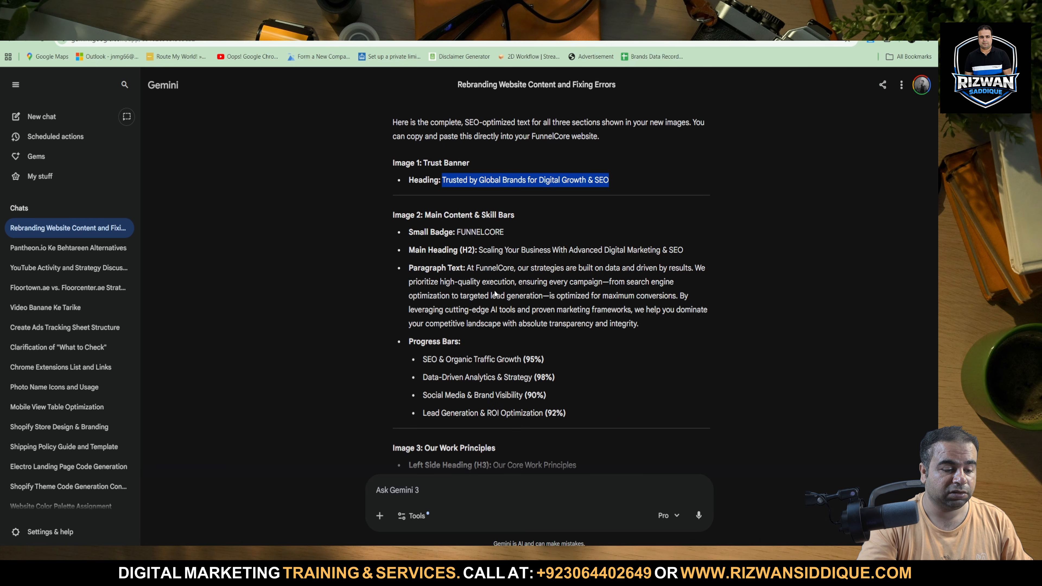
pyautogui.tripleClick(553, 169)
pyautogui.click(481, 251)
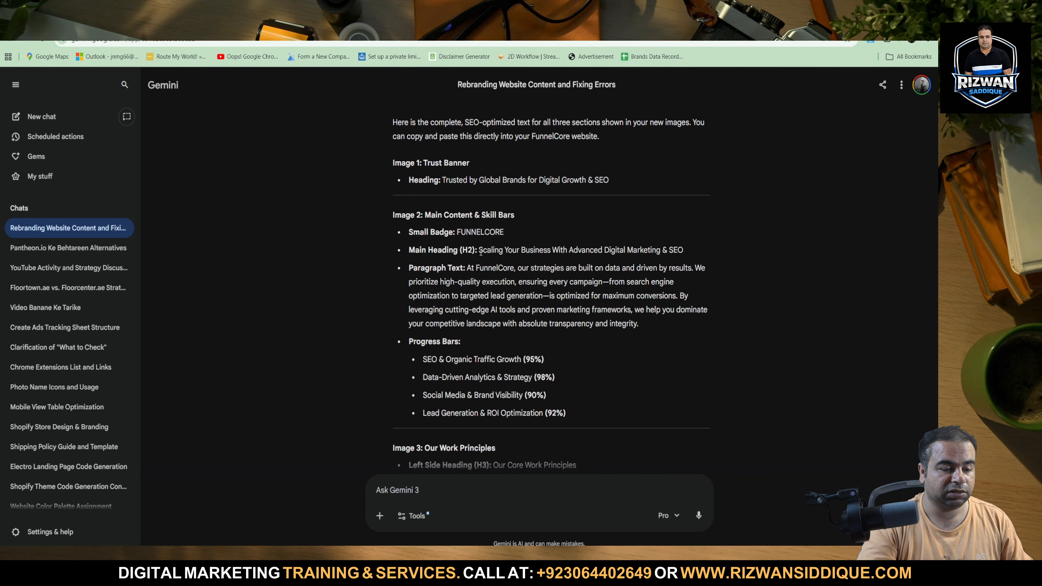
# Step: Copy the small badge text "FUNNELCORE" from Gemini's answer and use it as the title of the emptied heading in Elementor
pyautogui.moveTo(456, 233); pyautogui.dragTo(579, 232)
pyautogui.hotkey('ctrl', 'c')
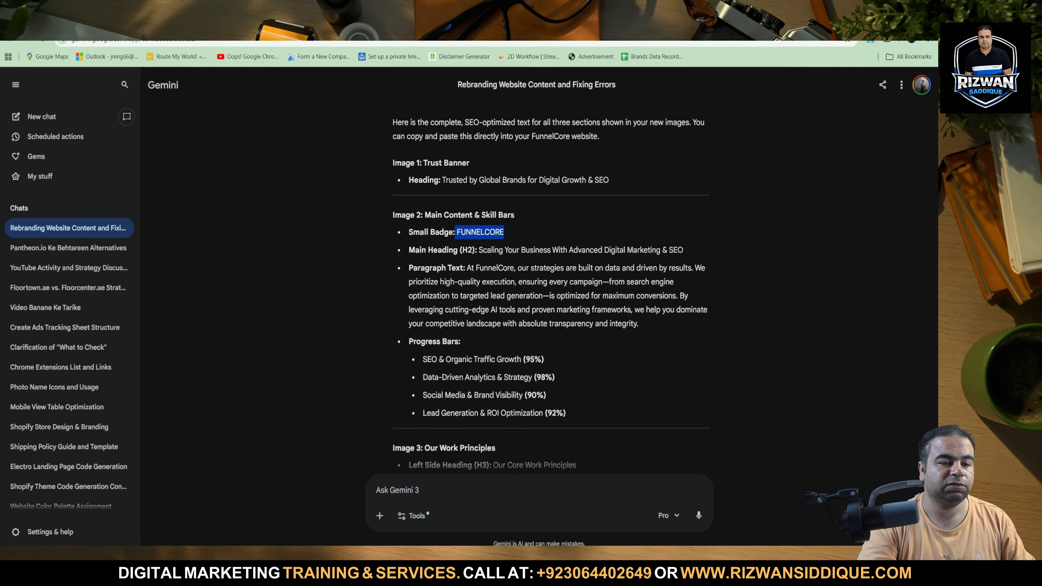
pyautogui.hotkey('ctrl', 'Tab')
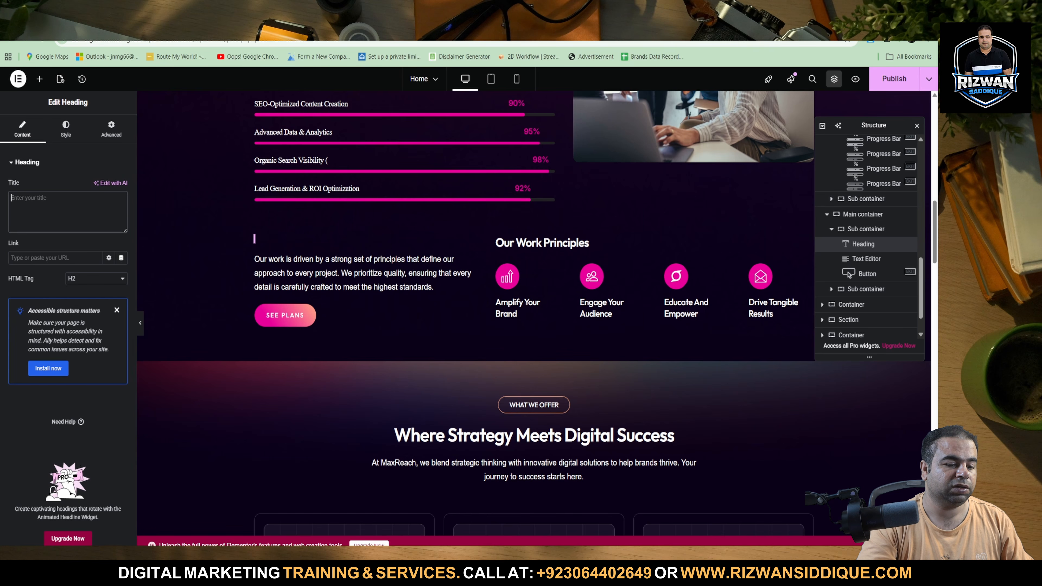
pyautogui.hotkey('ctrl', 'Tab')
pyautogui.hotkey('ctrl', 'shift', 'Tab')
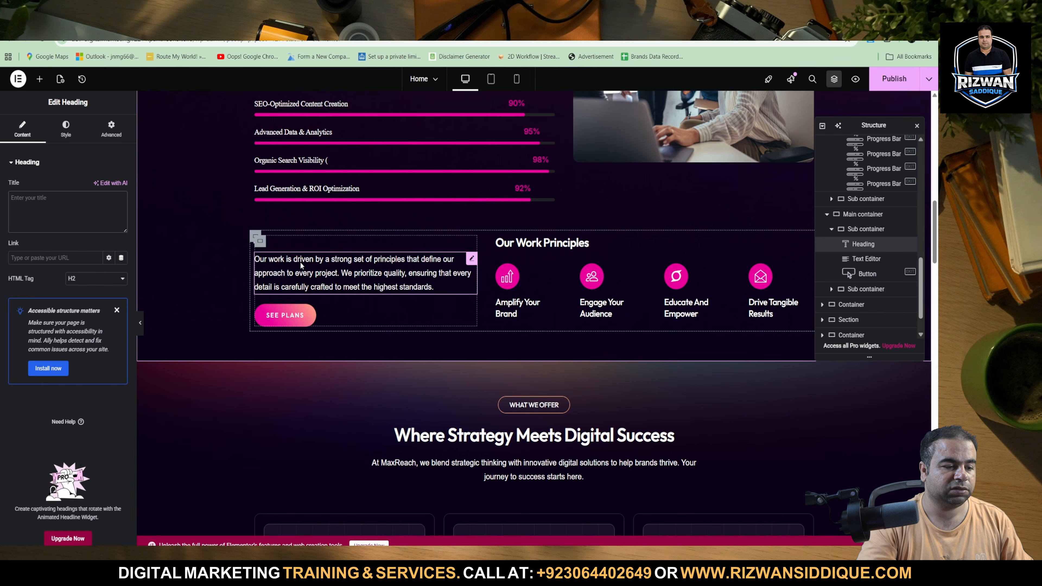
pyautogui.click(104, 195)
pyautogui.hotkey('ctrl', 'v')
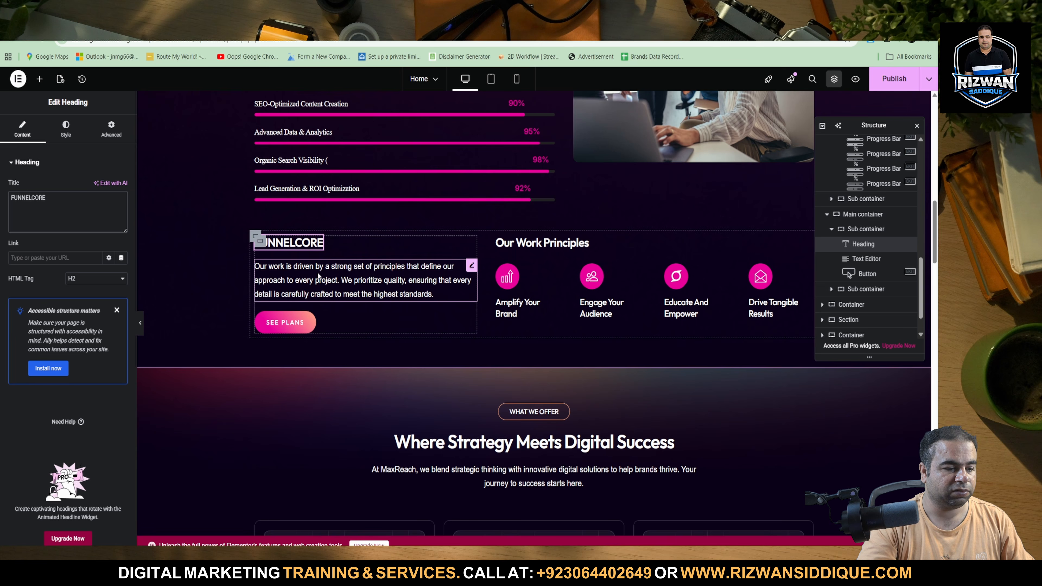
# Step: Replace the paragraph above the SEE PLANS button in Elementor with the Image 2 paragraph from Gemini's answer, beginning "At FunnelCore, our strategies are built on data"
pyautogui.click(471, 265)
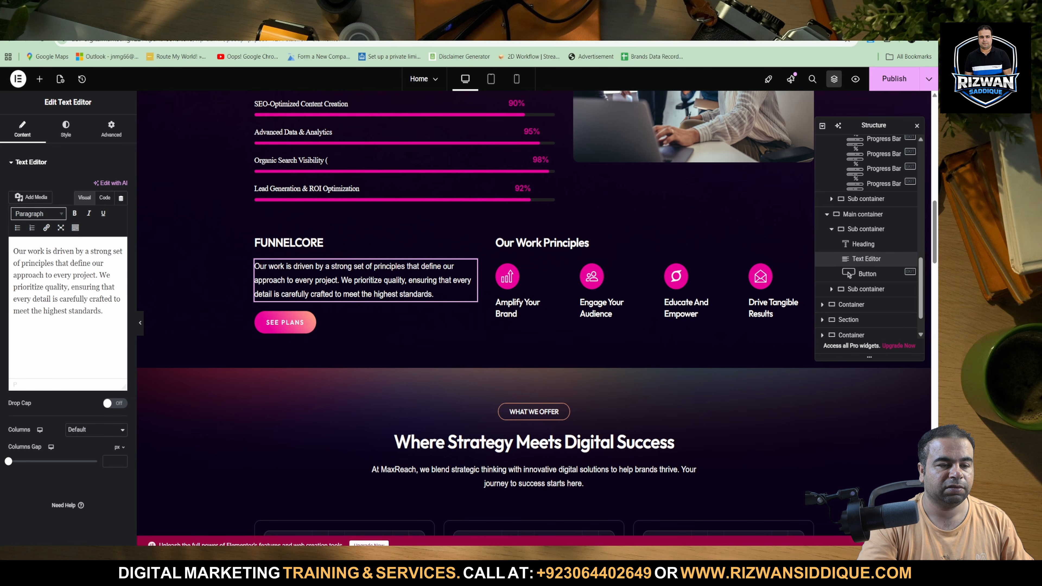
pyautogui.click(287, 26)
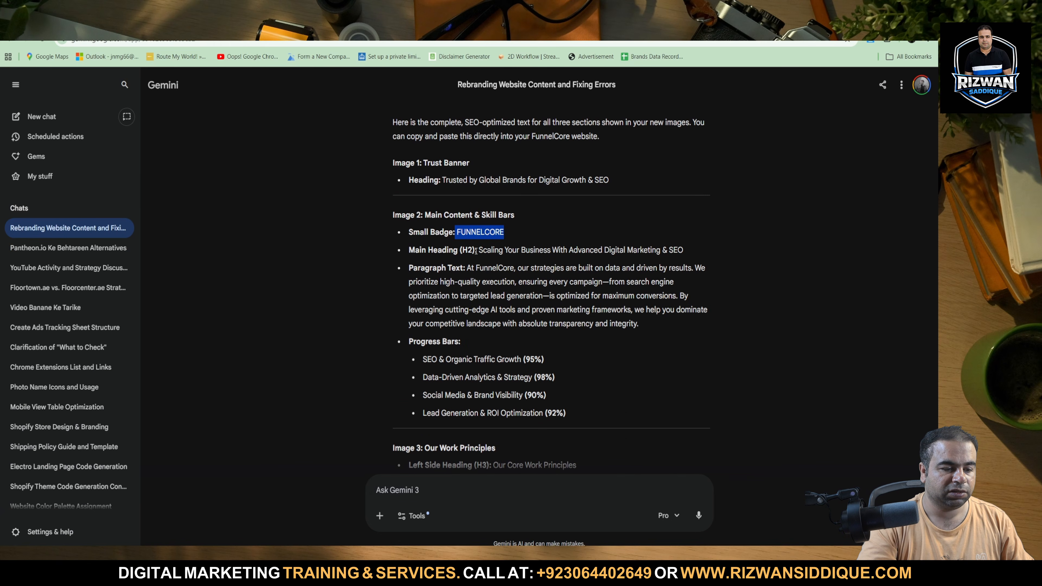
pyautogui.scroll(-6, 498, 328)
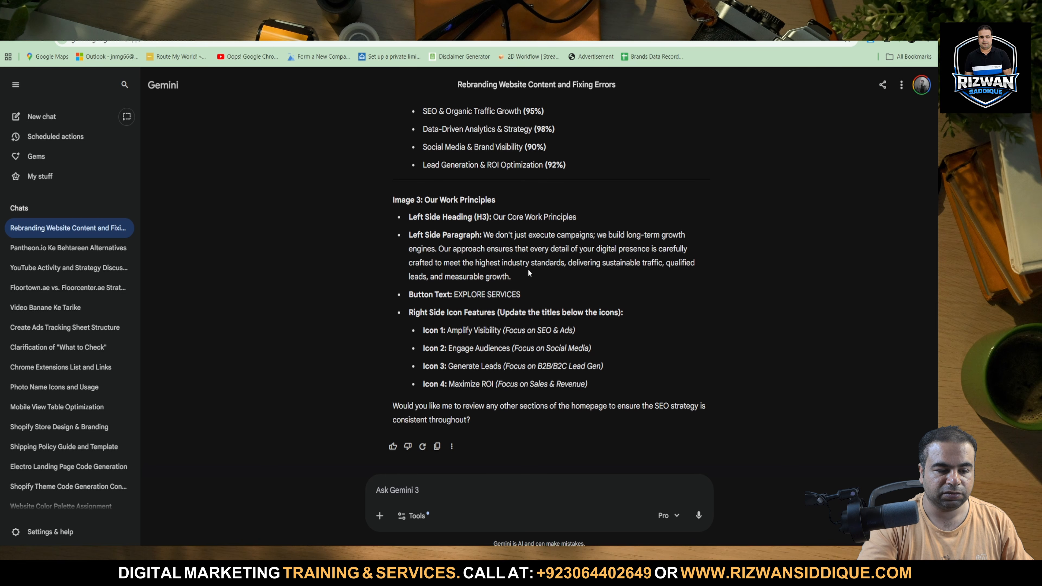
pyautogui.scroll(6, 546, 260)
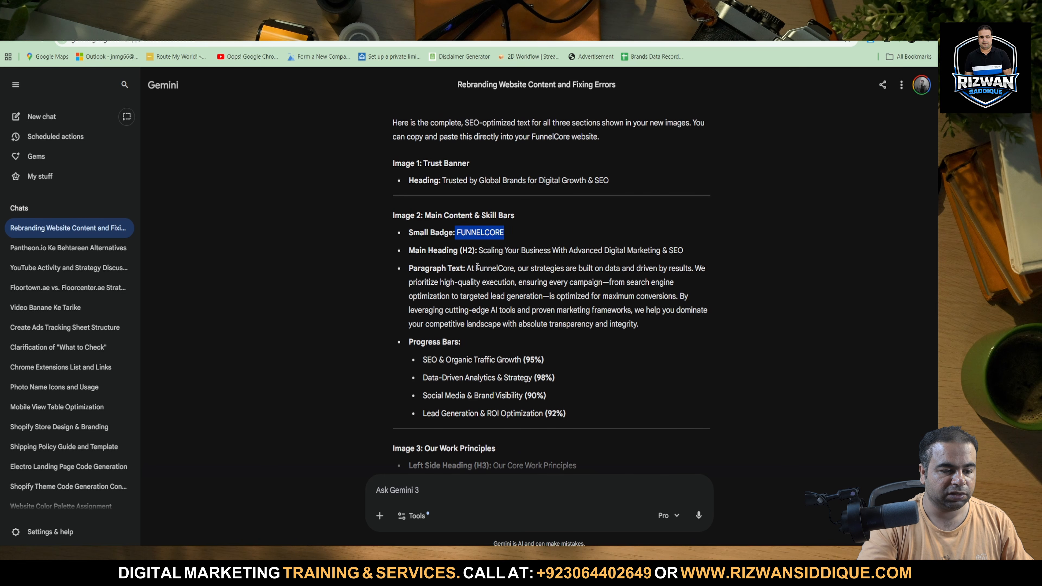
pyautogui.moveTo(464, 269); pyautogui.dragTo(595, 324)
pyautogui.doubleClick(601, 324)
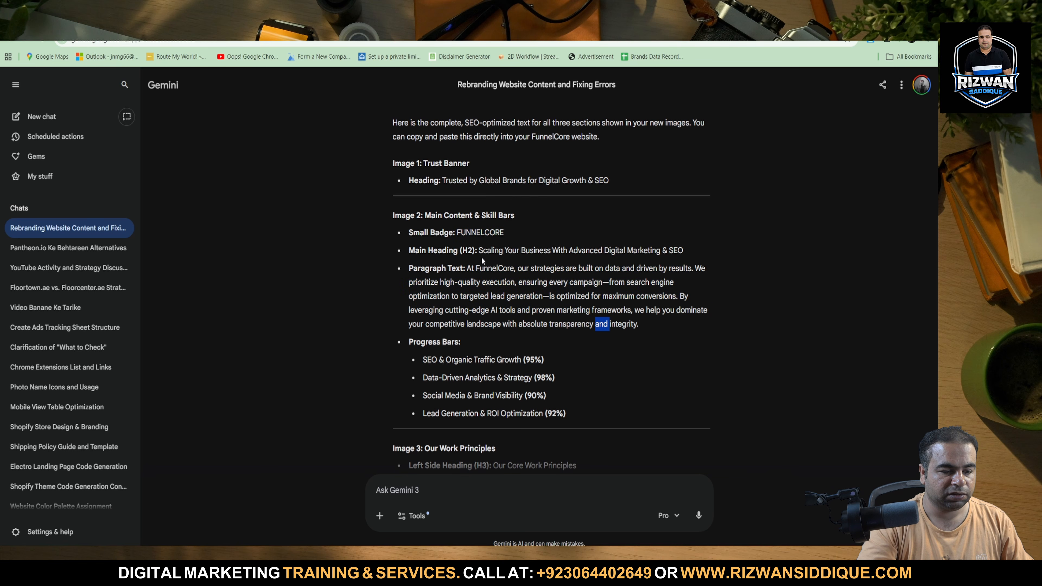
pyautogui.moveTo(468, 269); pyautogui.dragTo(692, 328)
pyautogui.hotkey('ctrl', 'c')
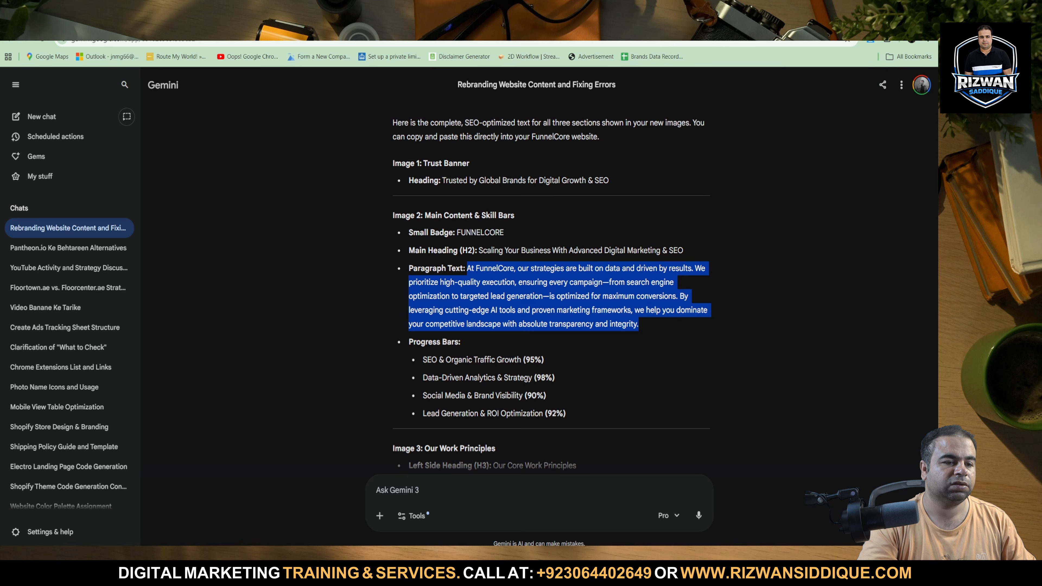
pyautogui.hotkey('ctrl', 'Tab')
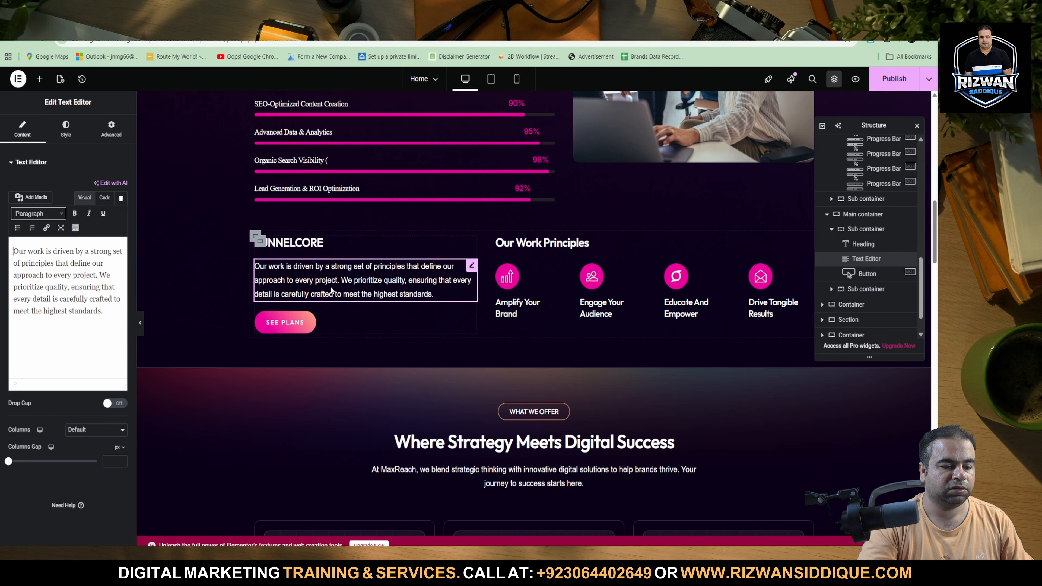
pyautogui.tripleClick(61, 296)
pyautogui.hotkey('ctrl', 'v')
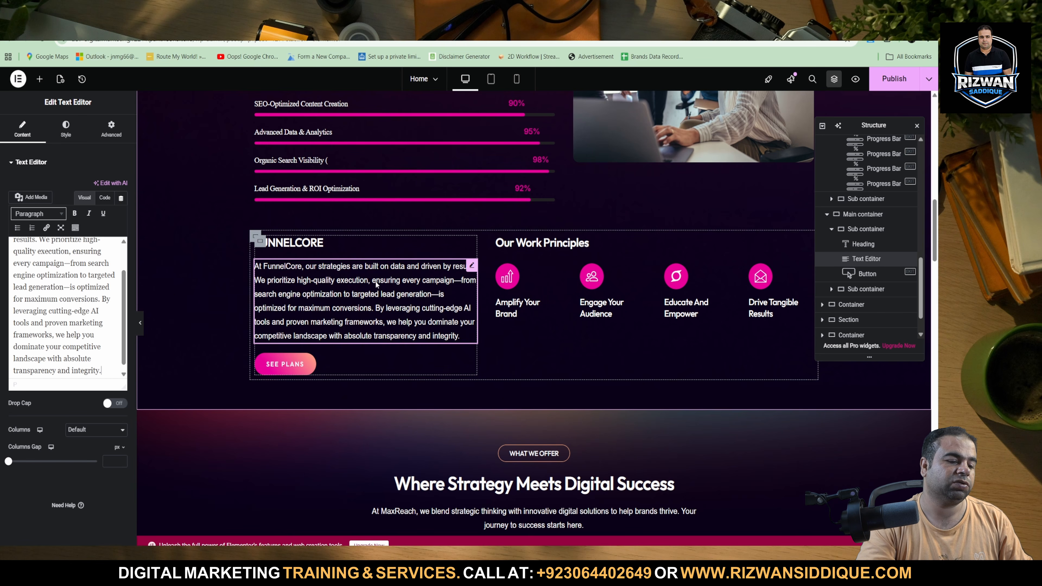
# Step: Copy the left side heading "Our Core Work Principles" from Gemini's answer and use it as the title of the FUNNELCORE heading in Elementor
pyautogui.hotkey('ctrl', 'Tab')
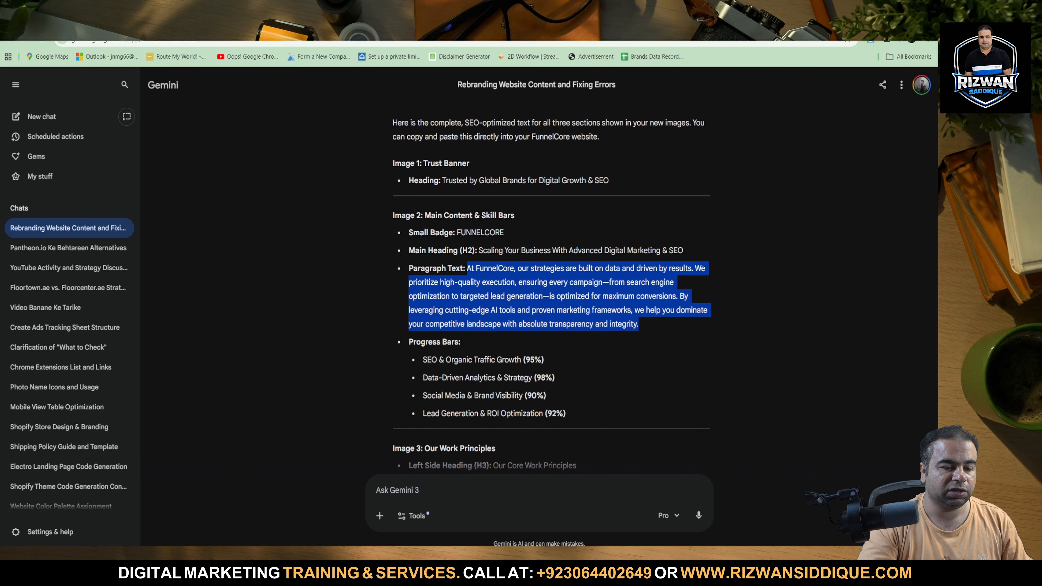
pyautogui.scroll(-5, 476, 382)
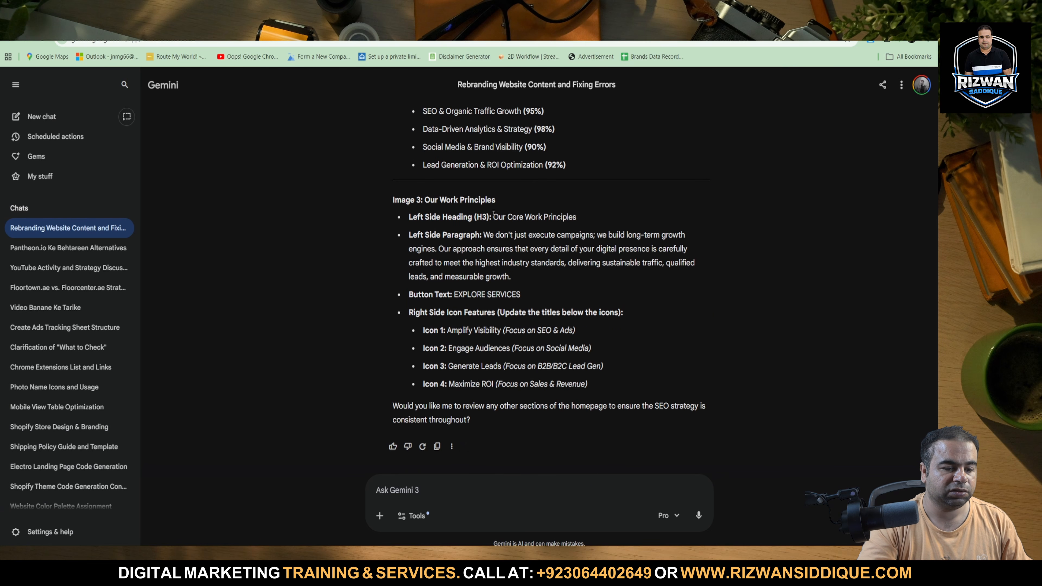
pyautogui.moveTo(494, 214); pyautogui.dragTo(553, 224)
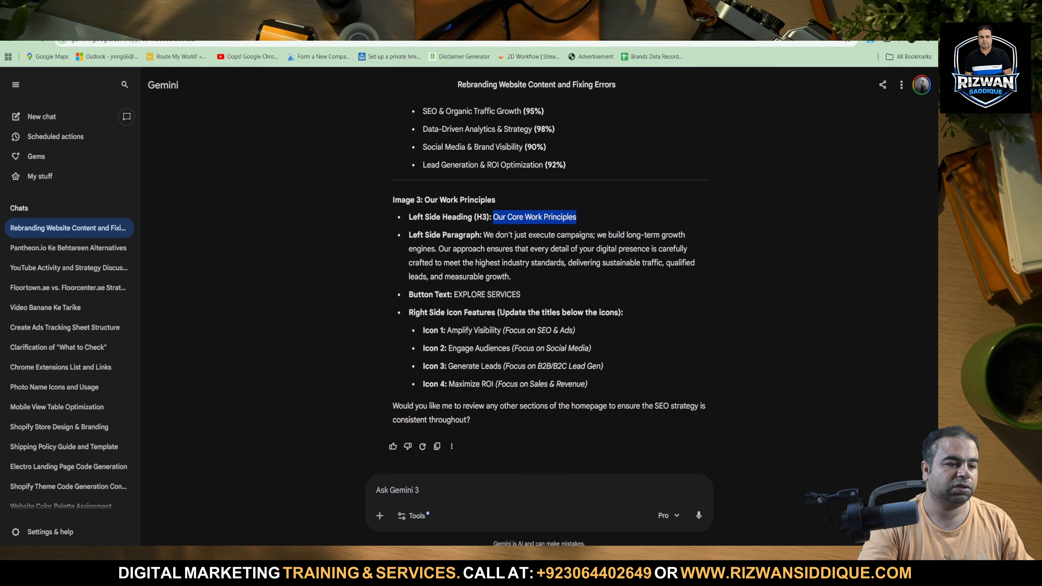
pyautogui.hotkey('ctrl', 'Tab')
pyautogui.hotkey('ctrl', 'Tab')
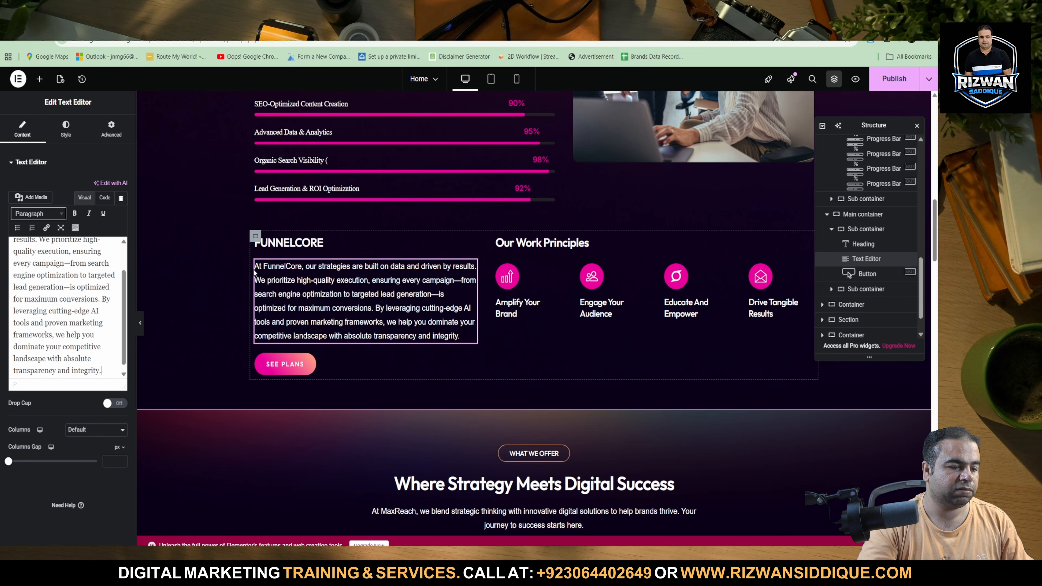
pyautogui.click(322, 243)
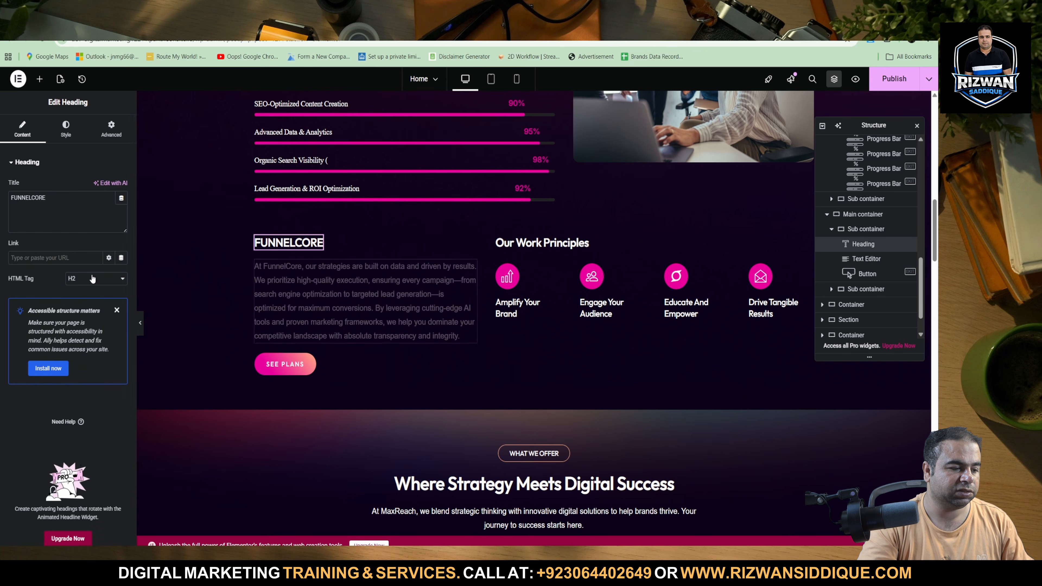
pyautogui.hotkey('ctrl', 'a')
pyautogui.write('Our Core Work Principles')
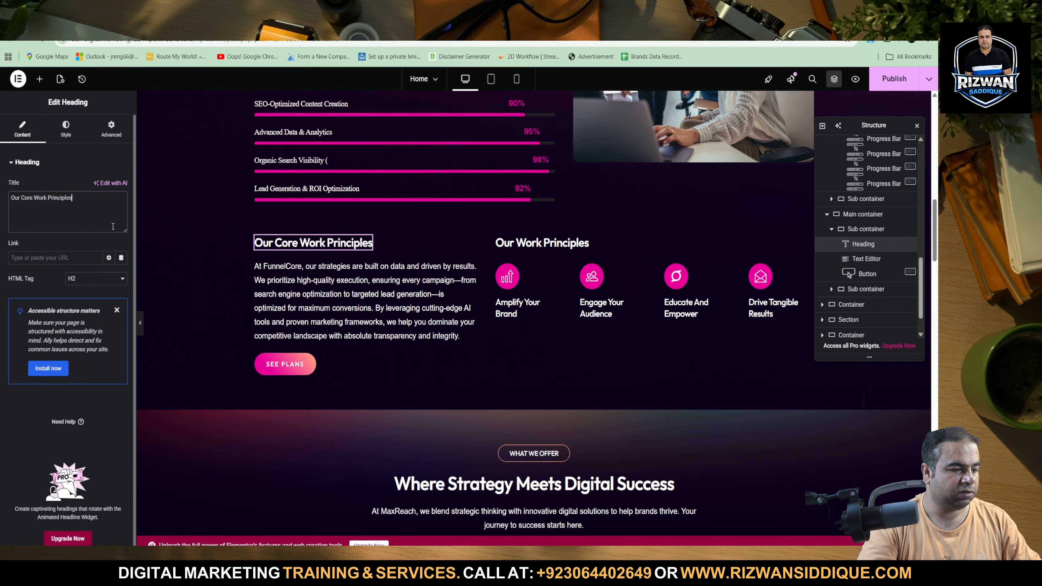
# Step: Replace the paragraph under Our Core Work Principles with Gemini's left side paragraph, beginning "We don't just execute campaigns; we build long-term growth engines"
pyautogui.hotkey('ctrl', 'Tab')
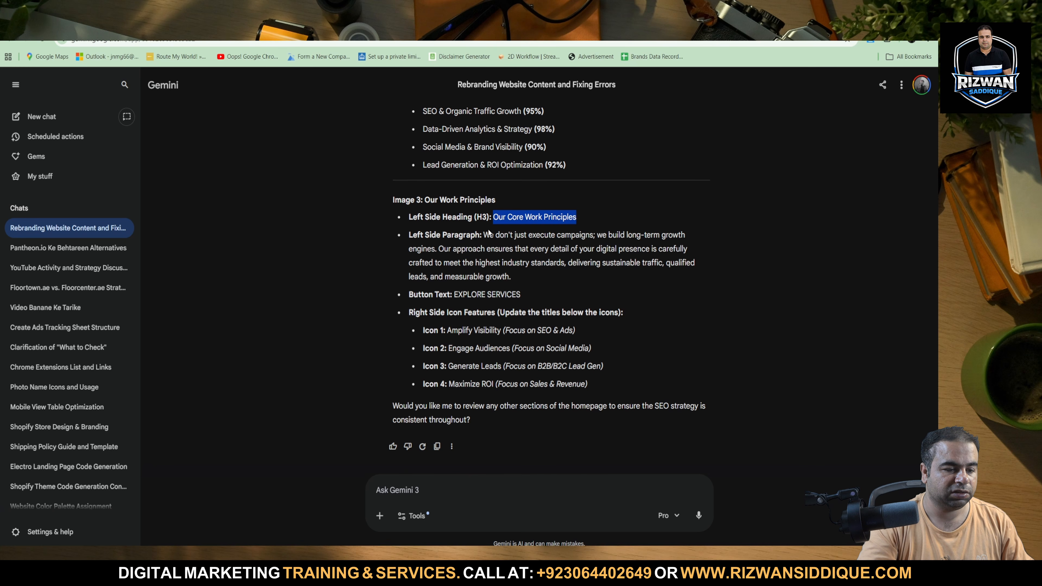
pyautogui.moveTo(484, 235); pyautogui.dragTo(573, 284)
pyautogui.hotkey('ctrl', 'c')
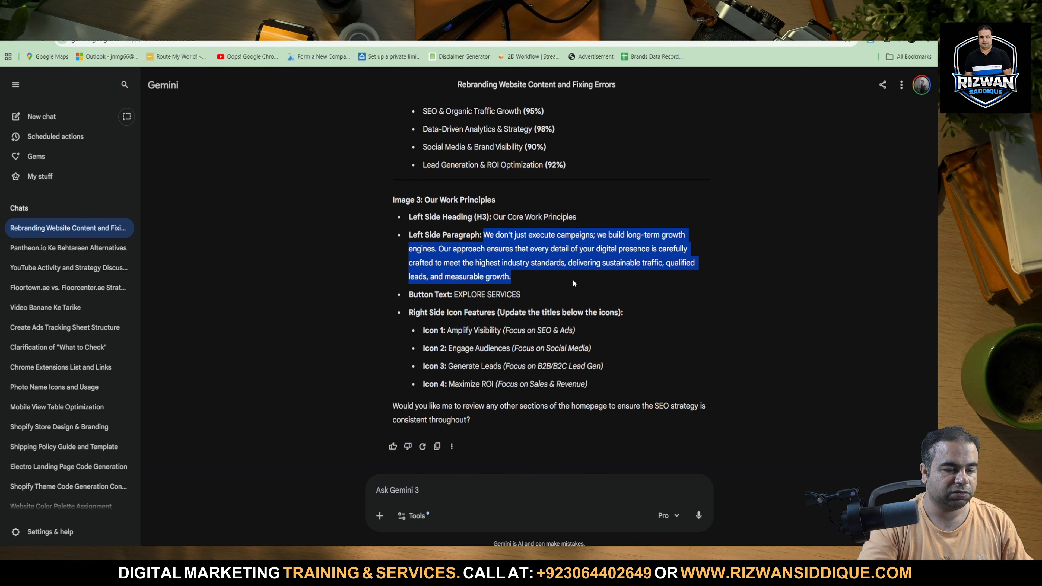
pyautogui.hotkey('ctrl', 'shift', 'Tab')
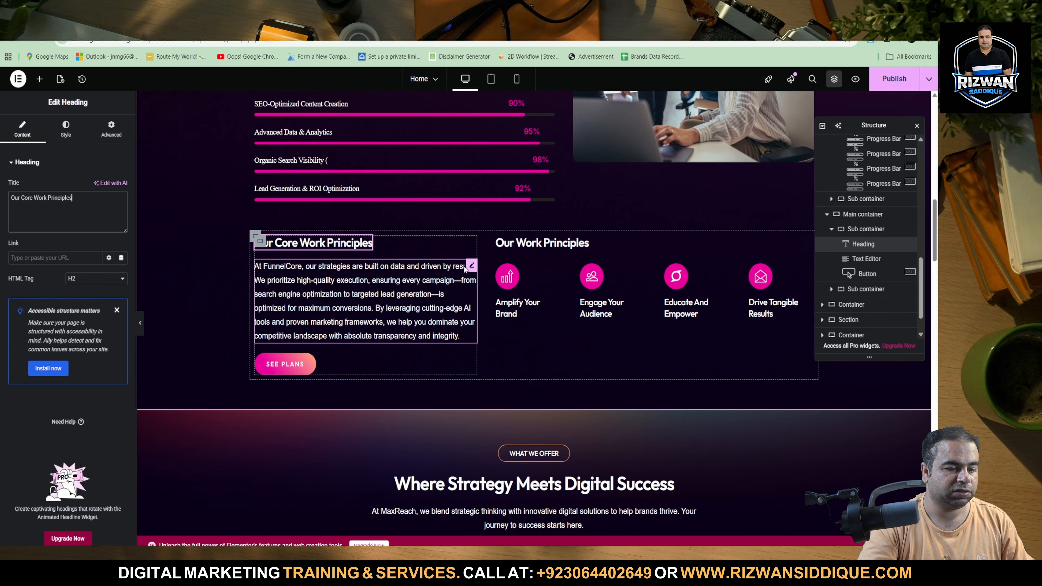
pyautogui.click(471, 270)
pyautogui.hotkey('ctrl', 'a')
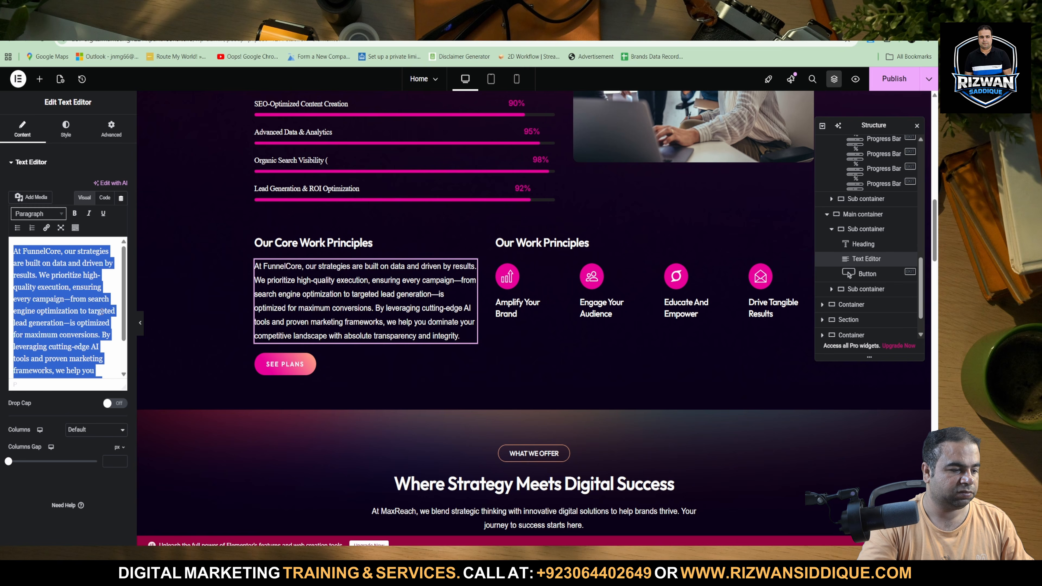
pyautogui.hotkey('ctrl', 'v')
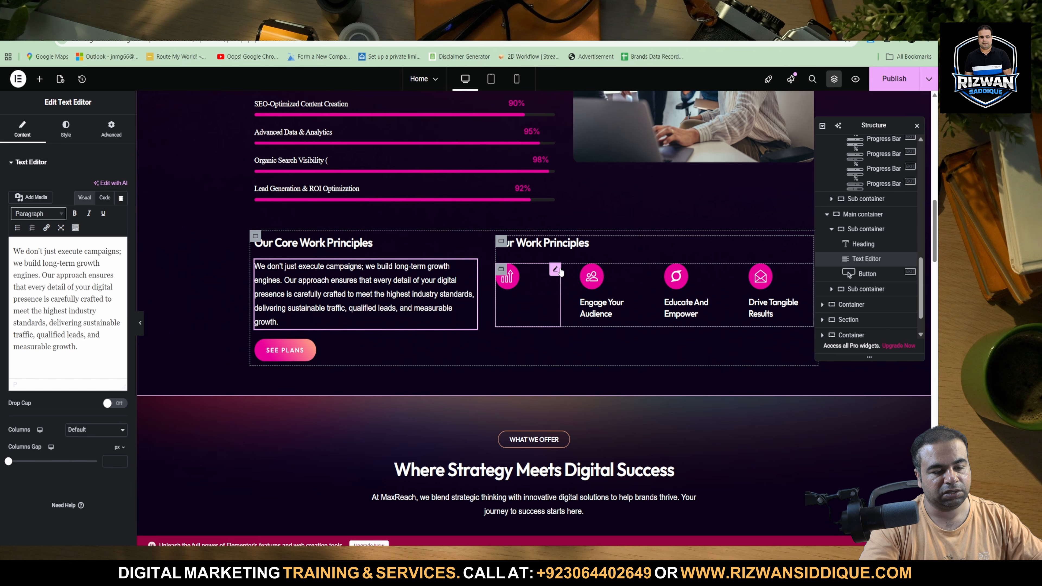
# Step: Capture a screenshot of the Our Work Principles heading with its four icon boxes and attach it to a new Gemini message
pyautogui.click(551, 266)
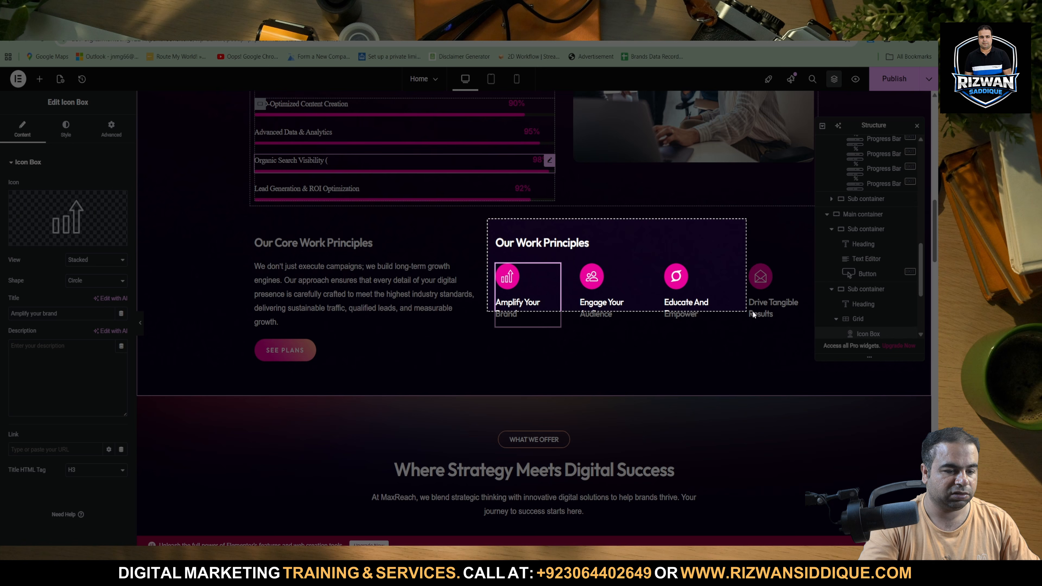
pyautogui.moveTo(752, 310); pyautogui.dragTo(805, 349)
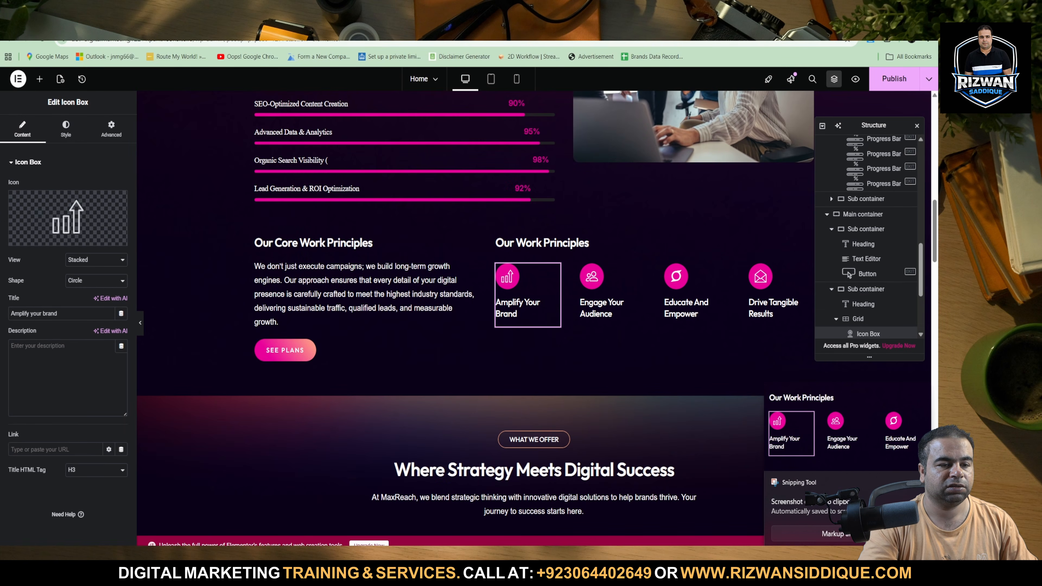
pyautogui.hotkey('ctrl', 'Tab')
pyautogui.click(459, 489)
pyautogui.hotkey('ctrl', 'v')
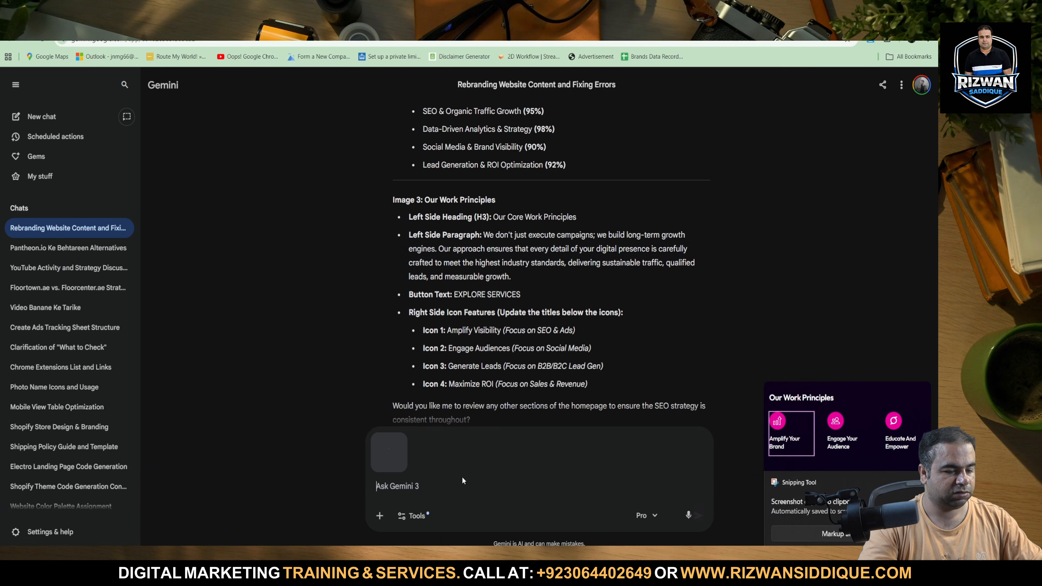
# Step: Reuse the previous prompt "please data on page seo just prompt" with the icon box screenshot and send it to Gemini
pyautogui.scroll(15, 550, 287)
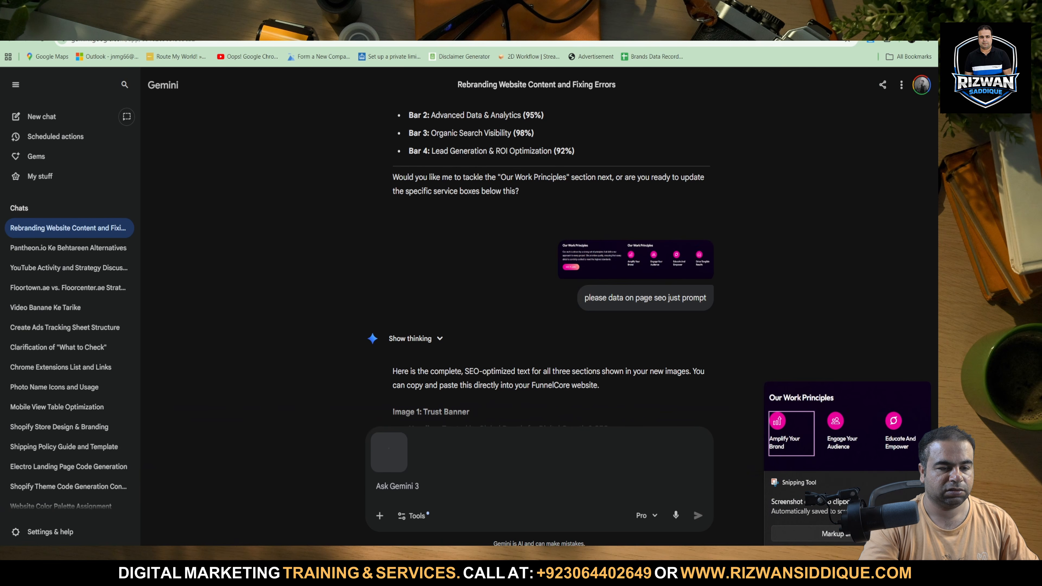
pyautogui.tripleClick(647, 302)
pyautogui.hotkey('ctrl', 'c')
pyautogui.scroll(-10, 623, 390)
pyautogui.click(391, 479)
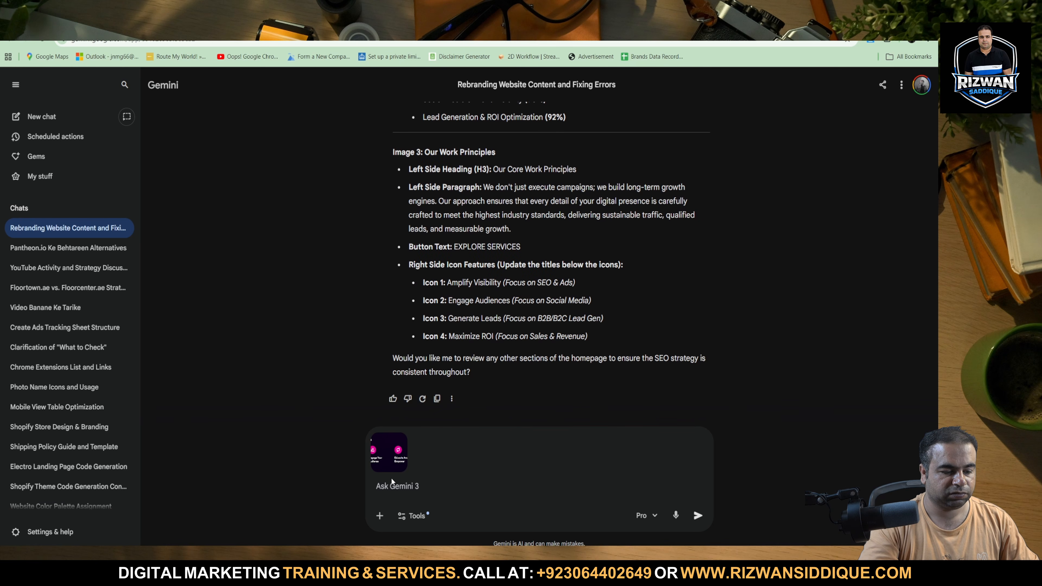
pyautogui.hotkey('ctrl', 'v')
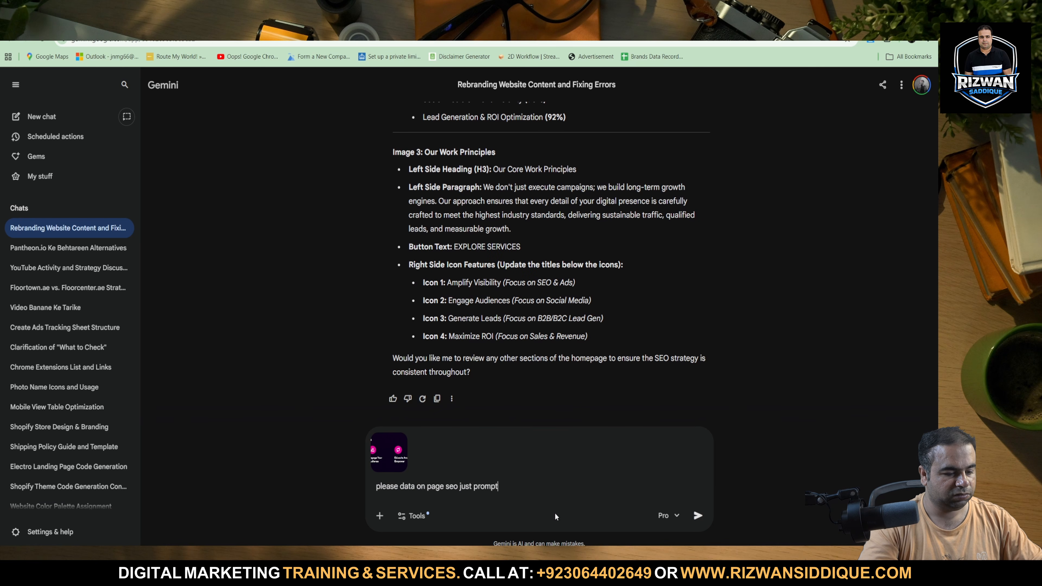
pyautogui.click(709, 515)
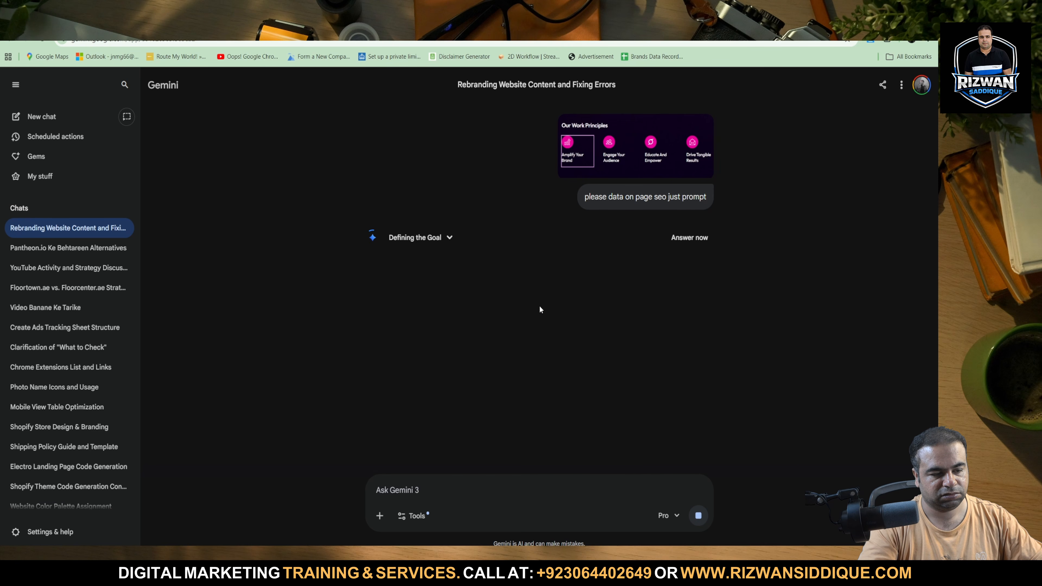
pyautogui.write('a')
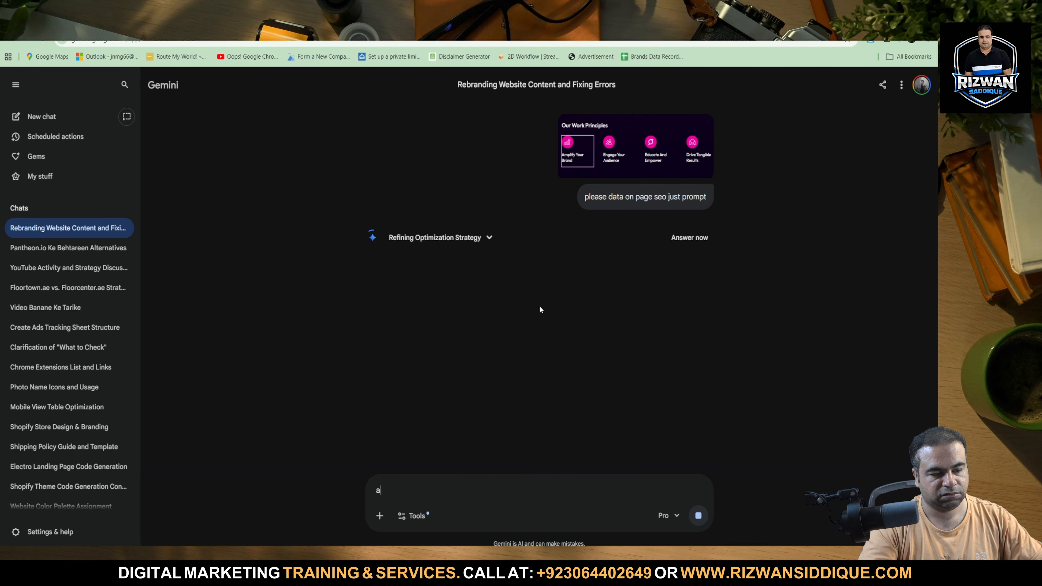
pyautogui.press('BackSpace')
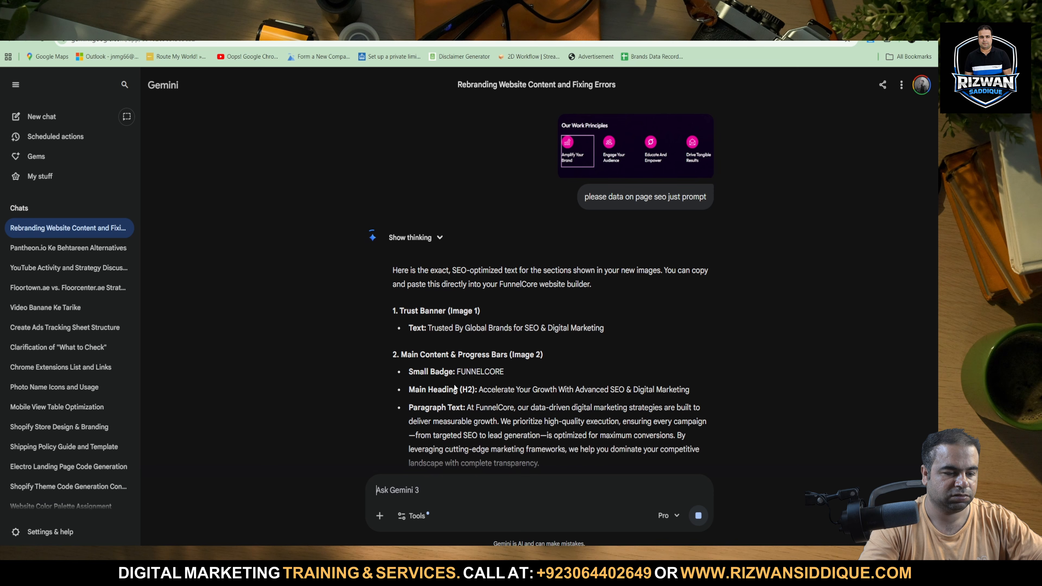
# Step: Examine Gemini's latest answer for the right side icon titles in the Our Work Principles section
pyautogui.tripleClick(491, 328)
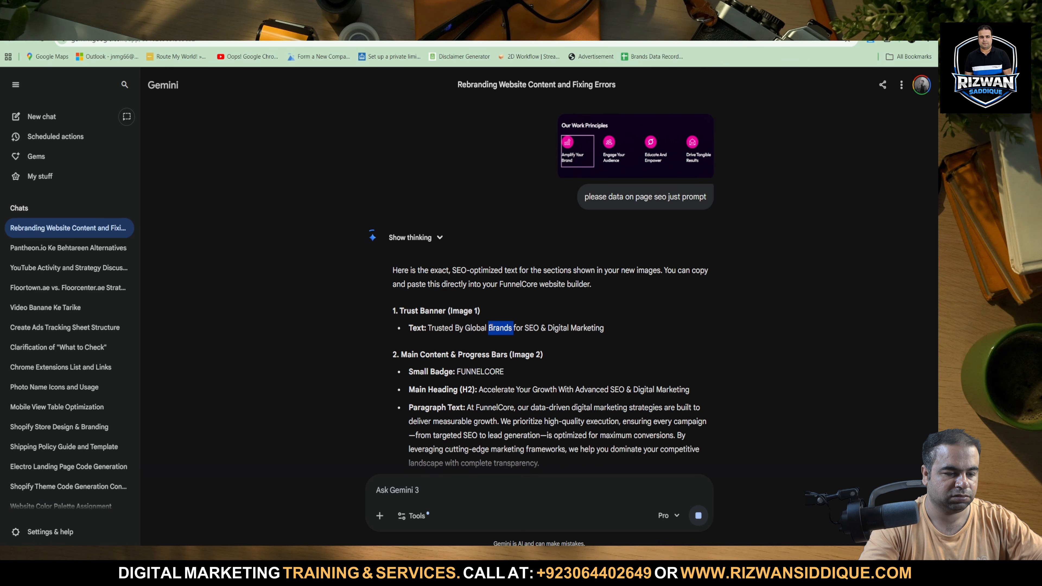
pyautogui.scroll(-5, 492, 327)
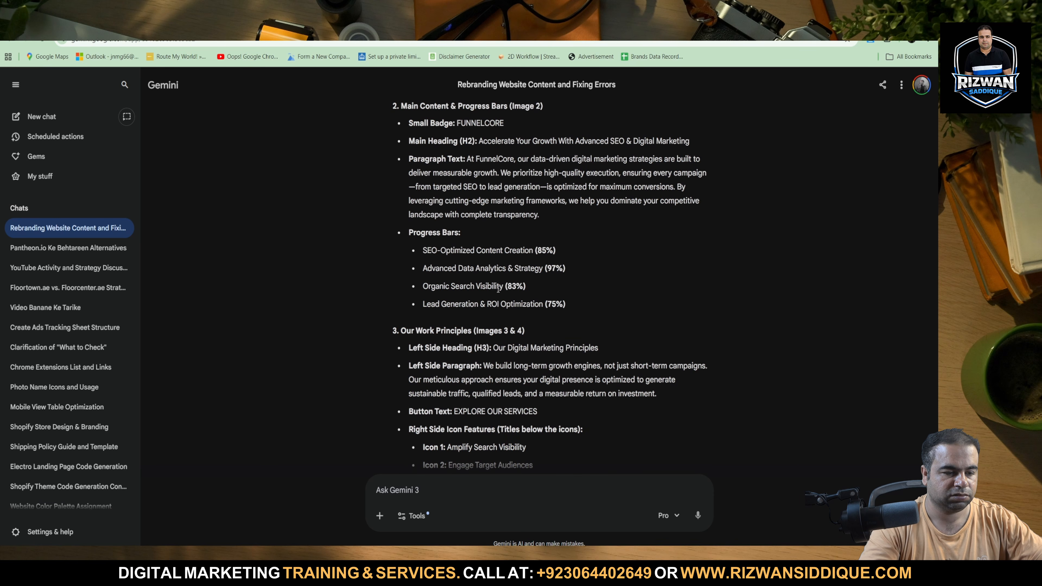
pyautogui.scroll(-3, 476, 383)
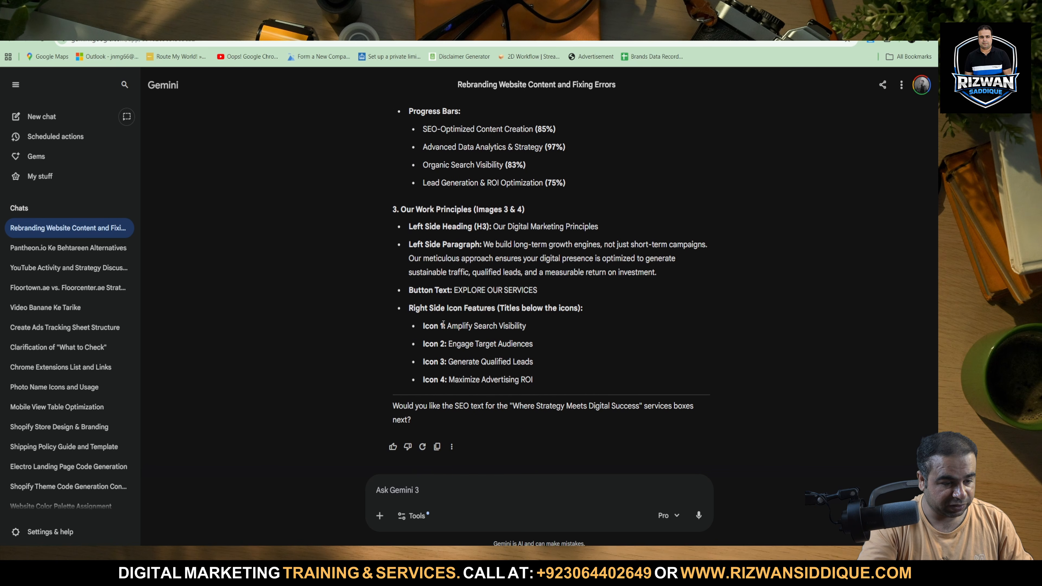
pyautogui.moveTo(448, 324); pyautogui.dragTo(571, 330)
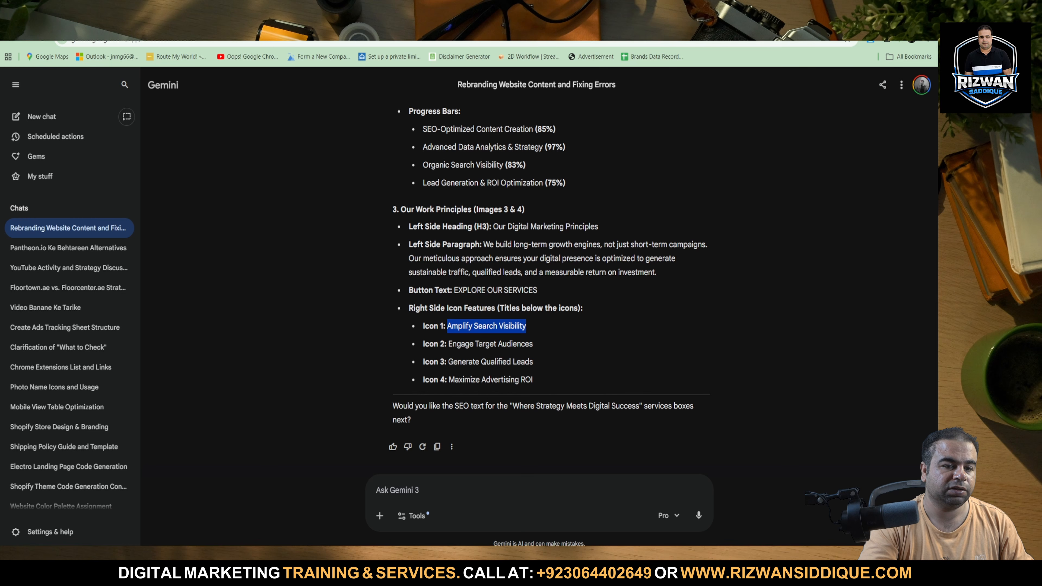
pyautogui.doubleClick(461, 346)
pyautogui.click(463, 379)
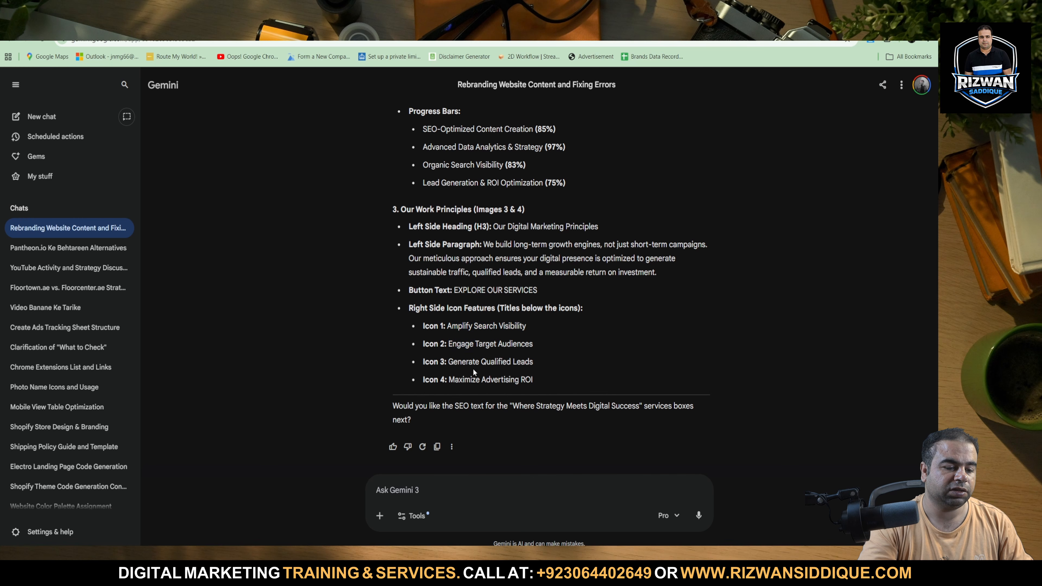
pyautogui.tripleClick(501, 349)
# Step: Return to the Elementor editor and review the settings of the icon boxes under Our Work Principles one by one
pyautogui.click(356, 22)
pyautogui.click(404, 21)
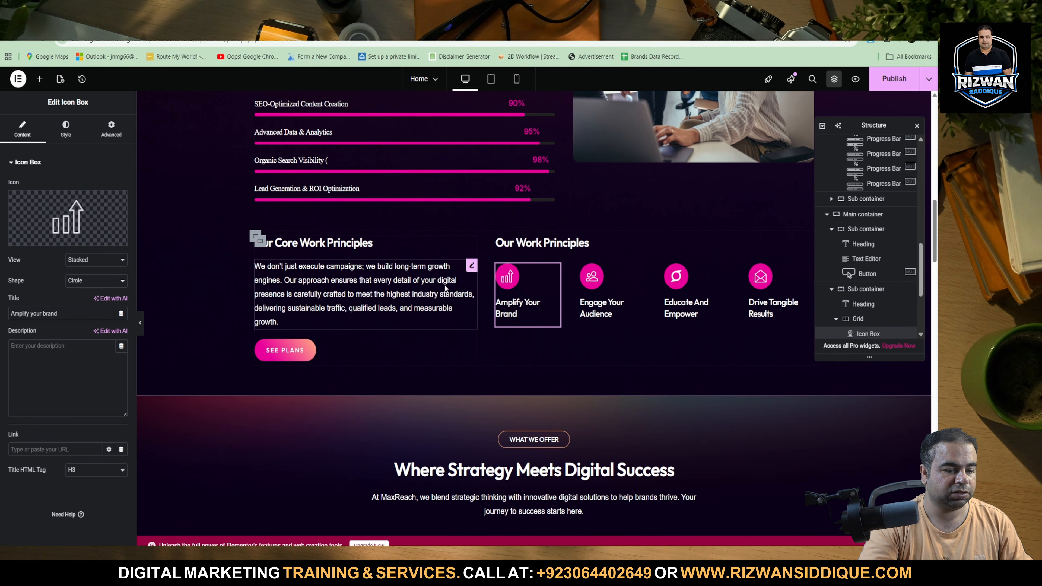
pyautogui.click(640, 269)
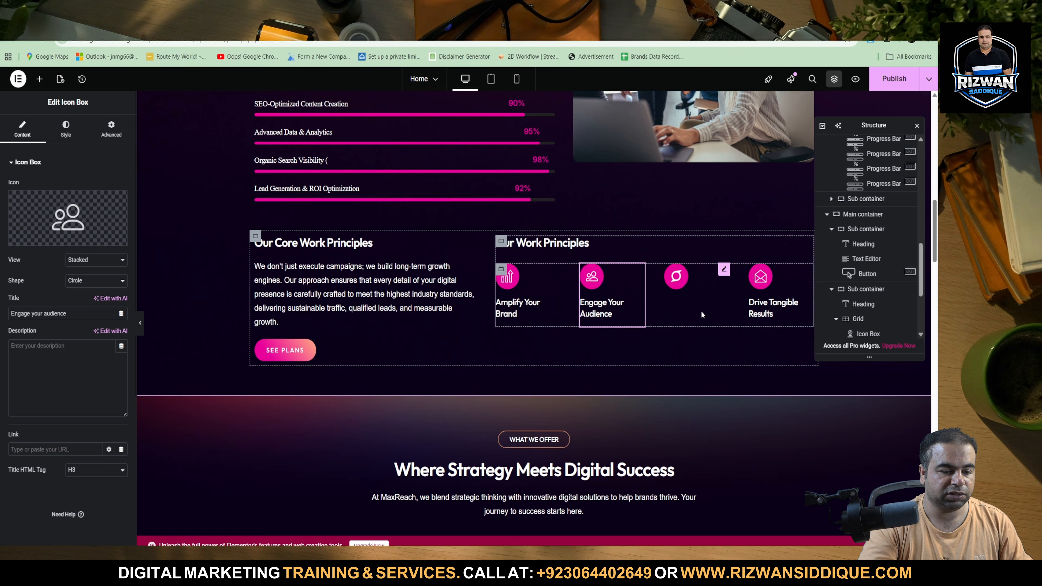
pyautogui.click(716, 273)
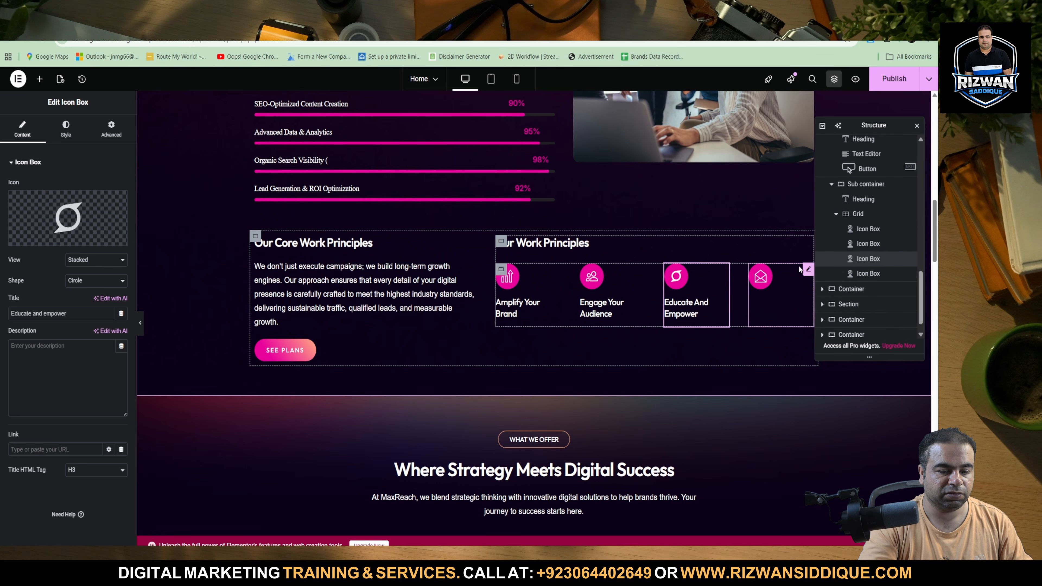
pyautogui.click(807, 269)
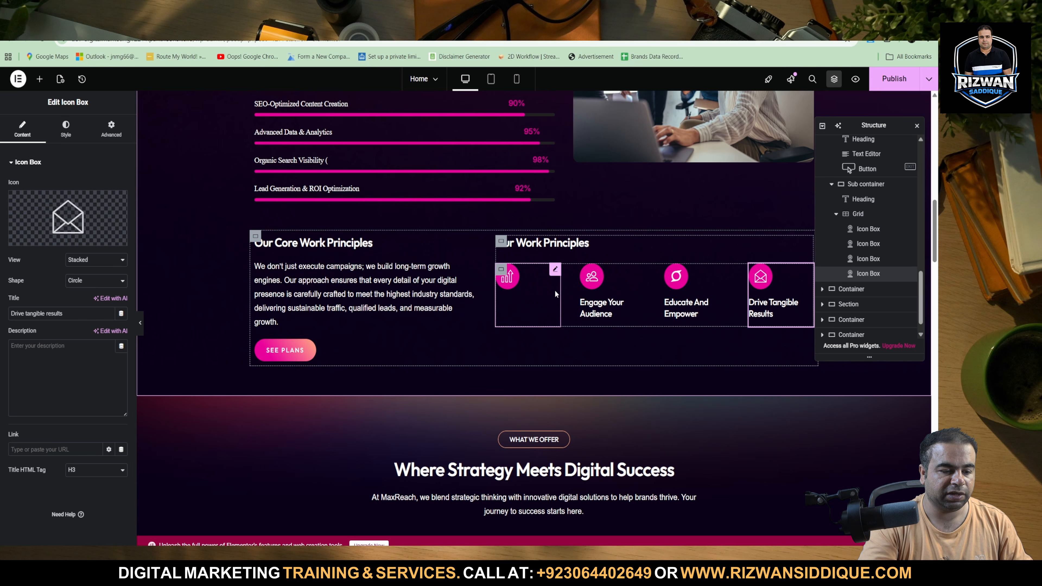
# Step: Open the icon choices for the first icon box, and copy the Icon 3 title "Generate Qualified Leads" from Gemini's answer
pyautogui.click(555, 269)
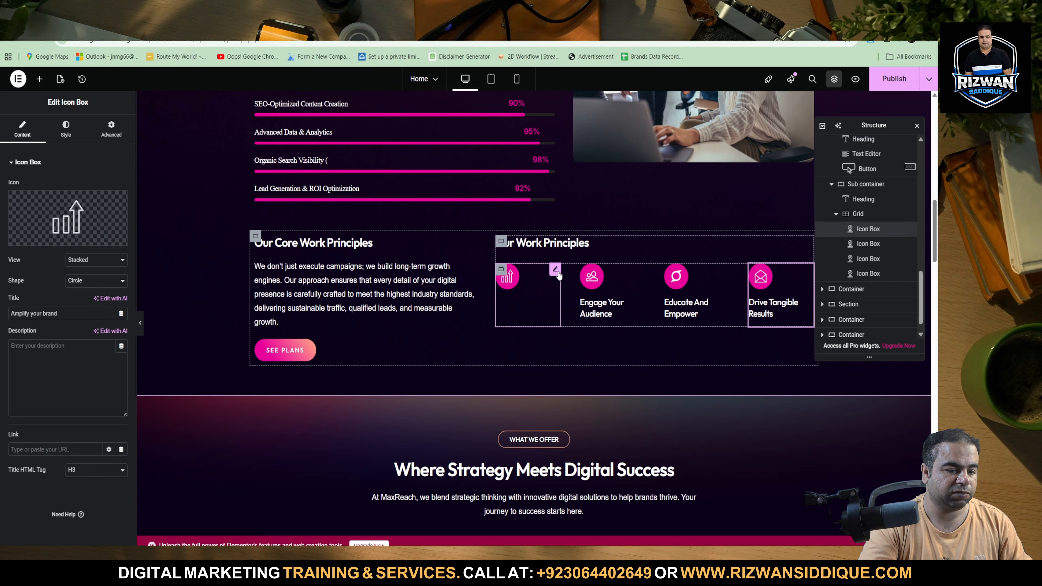
pyautogui.click(69, 219)
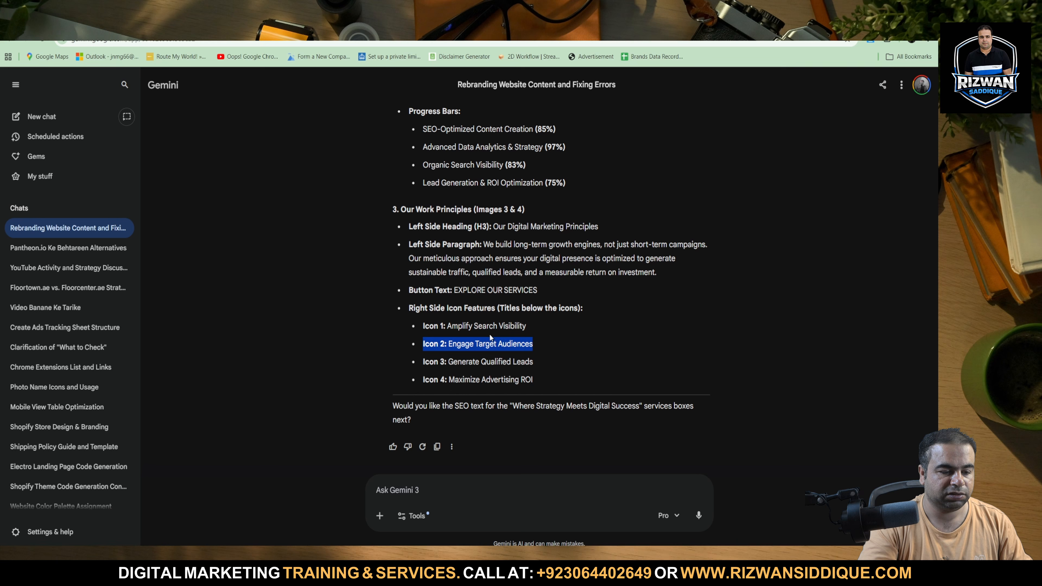
pyautogui.tripleClick(488, 316)
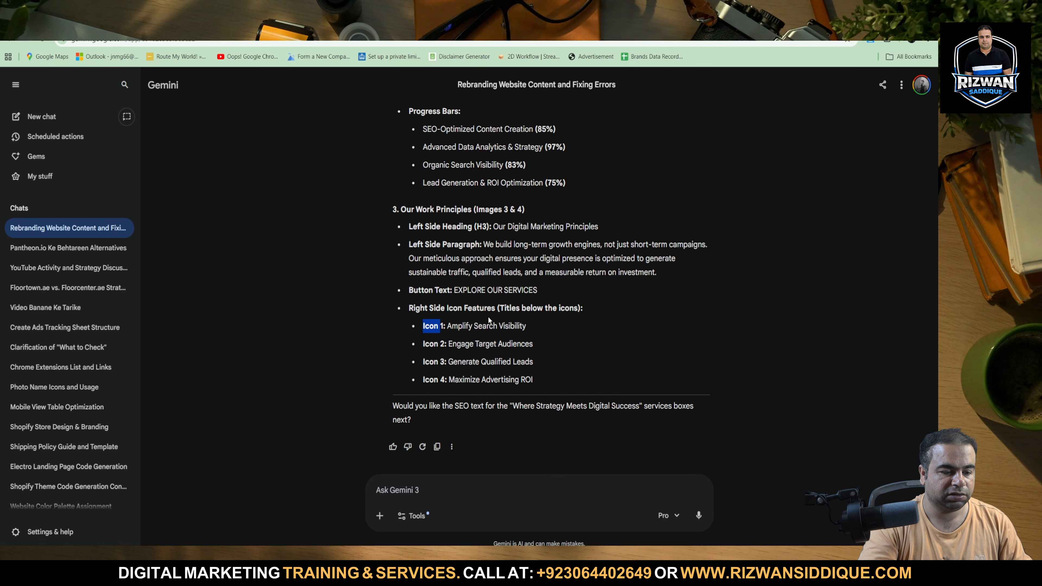
pyautogui.click(476, 323)
pyautogui.moveTo(440, 327); pyautogui.dragTo(558, 333)
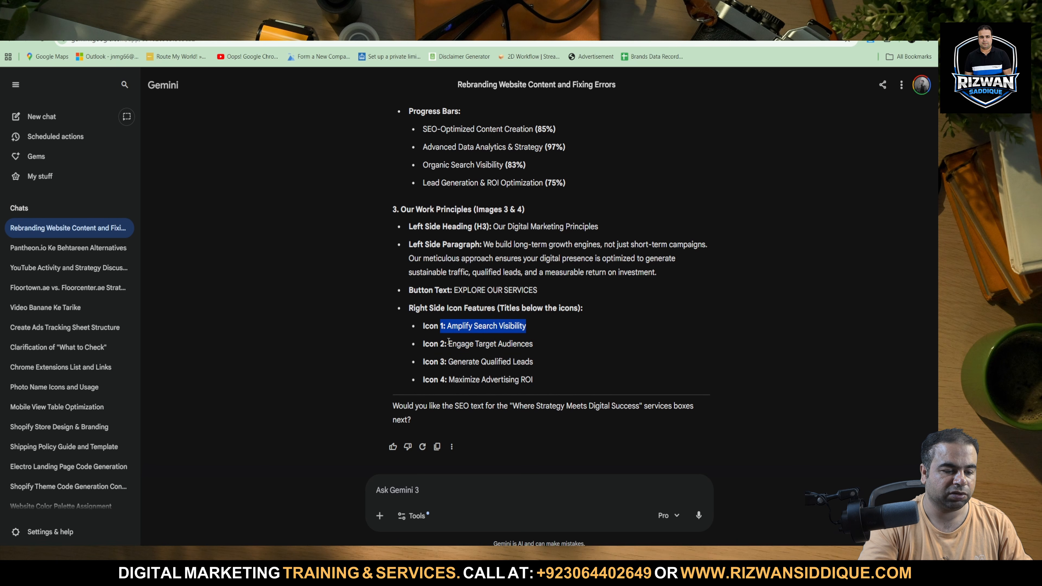
pyautogui.moveTo(449, 347); pyautogui.dragTo(556, 347)
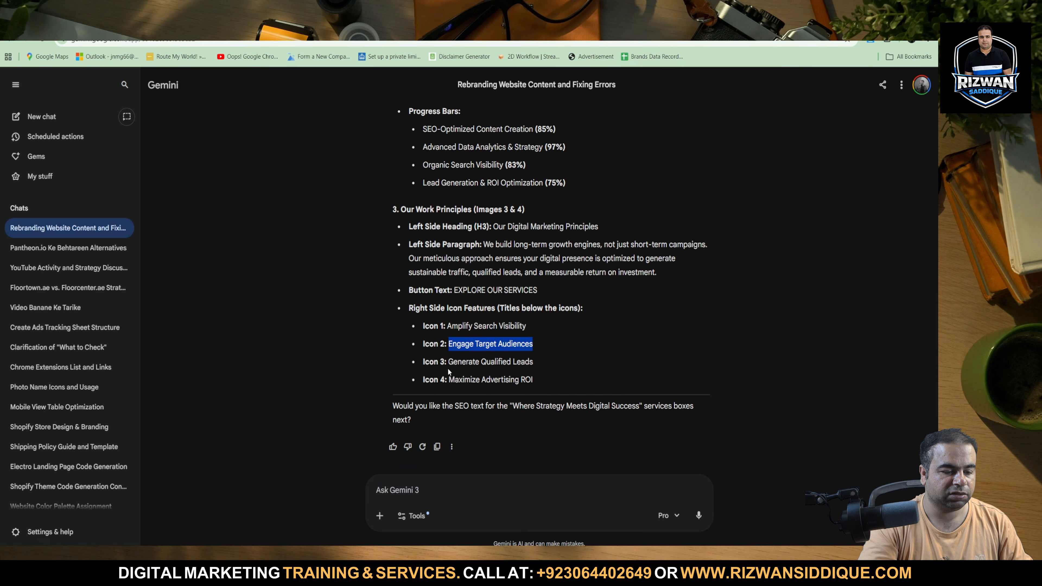
pyautogui.moveTo(448, 360); pyautogui.dragTo(569, 379)
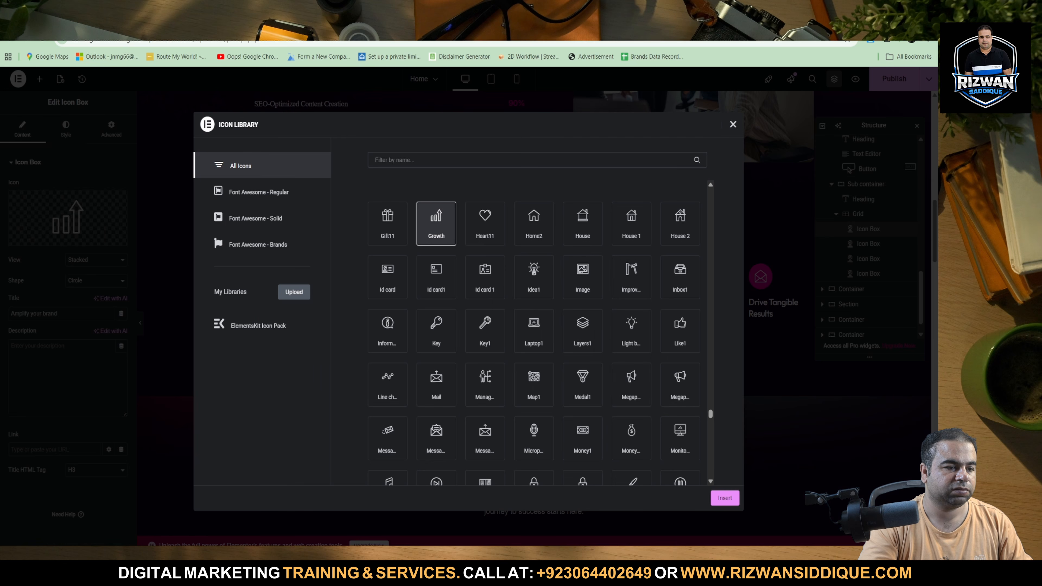
pyautogui.click(733, 124)
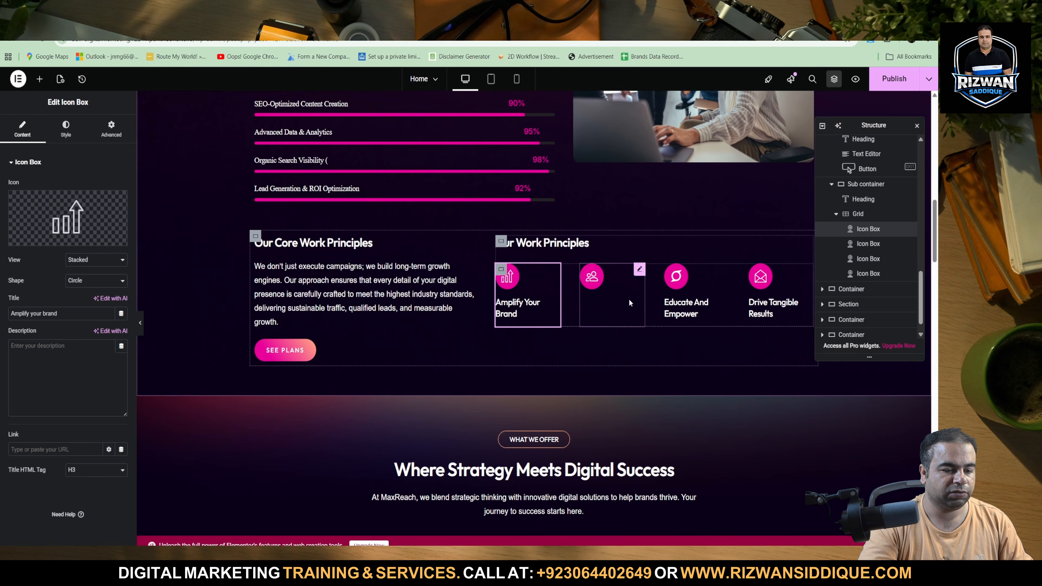
# Step: Search the icon library for "Generate Qualified Leads" for the Educate And Empower icon box, and clear the search
pyautogui.click(724, 269)
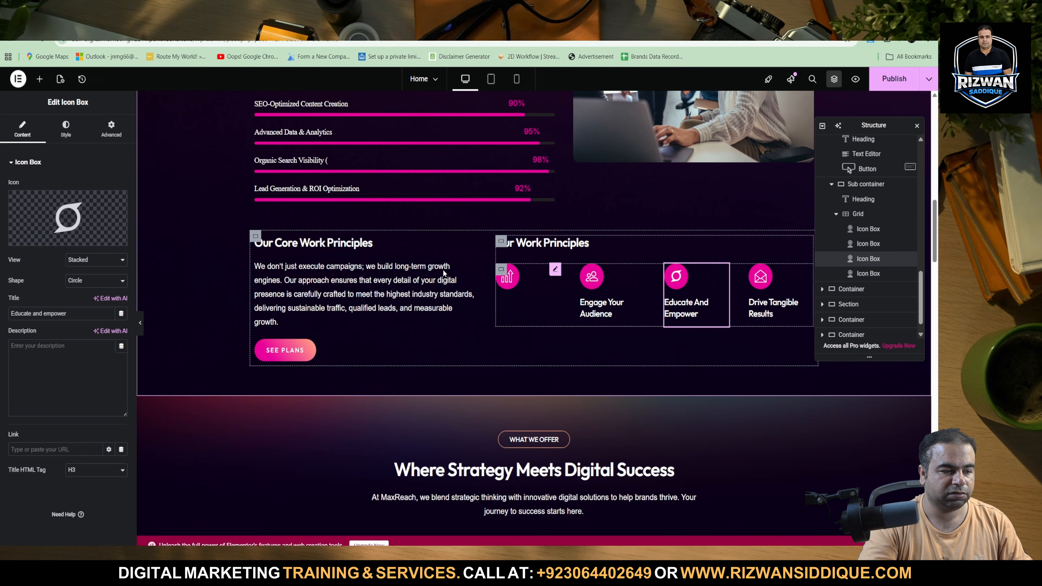
pyautogui.click(119, 218)
pyautogui.click(424, 160)
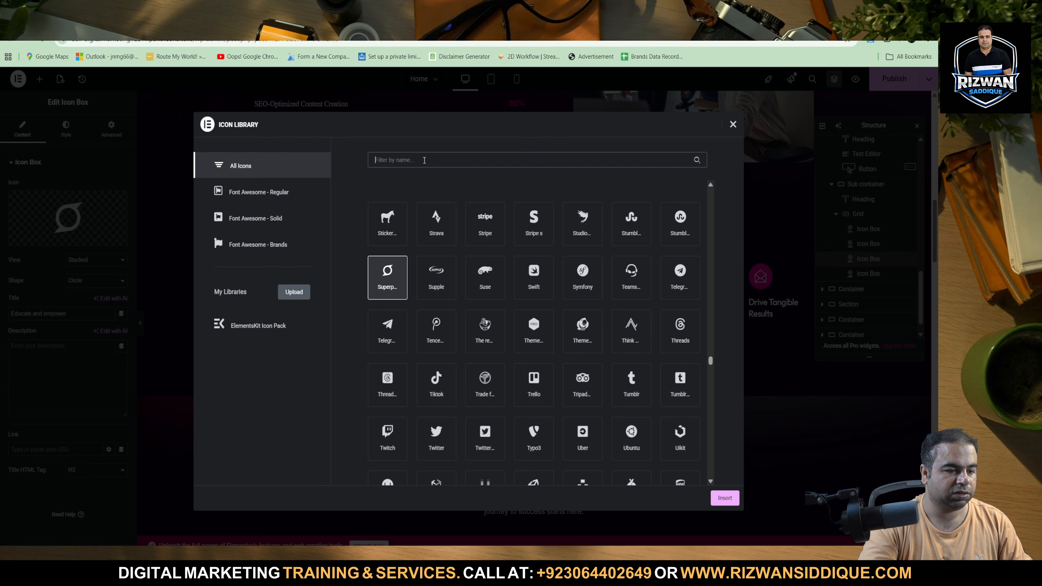
pyautogui.write('Generate Qualified Leads')
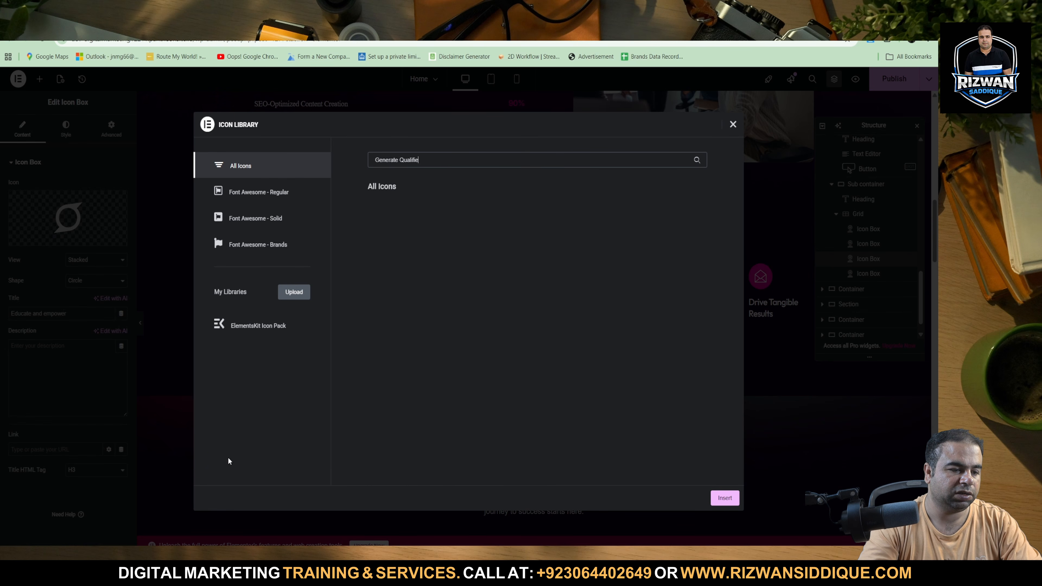
pyautogui.press('BackSpace')
pyautogui.press('BackSpace')
pyautogui.press('BackSpace')
pyautogui.press('BackSpace')
pyautogui.press('BackSpace')
pyautogui.press('BackSpace')
pyautogui.press('BackSpace')
pyautogui.press('BackSpace')
pyautogui.press('BackSpace')
pyautogui.press('BackSpace')
pyautogui.press('BackSpace')
pyautogui.press('BackSpace')
pyautogui.press('BackSpace')
pyautogui.press('BackSpace')
pyautogui.press('BackSpace')
pyautogui.press('BackSpace')
pyautogui.press('BackSpace')
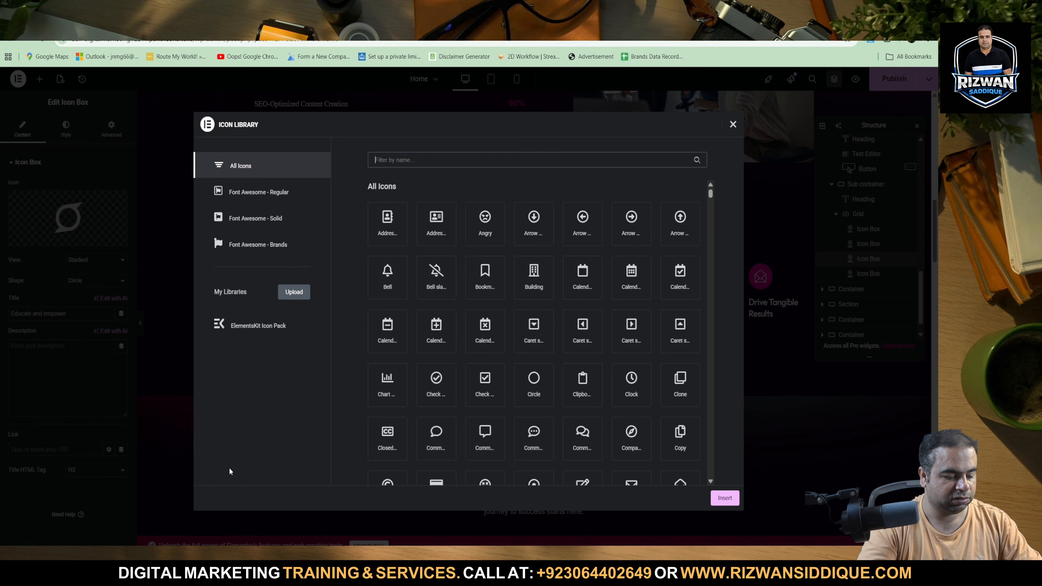
# Step: Search the icon library for "lead", browse the unfiltered icons, and close the library without choosing one
pyautogui.write('lead')
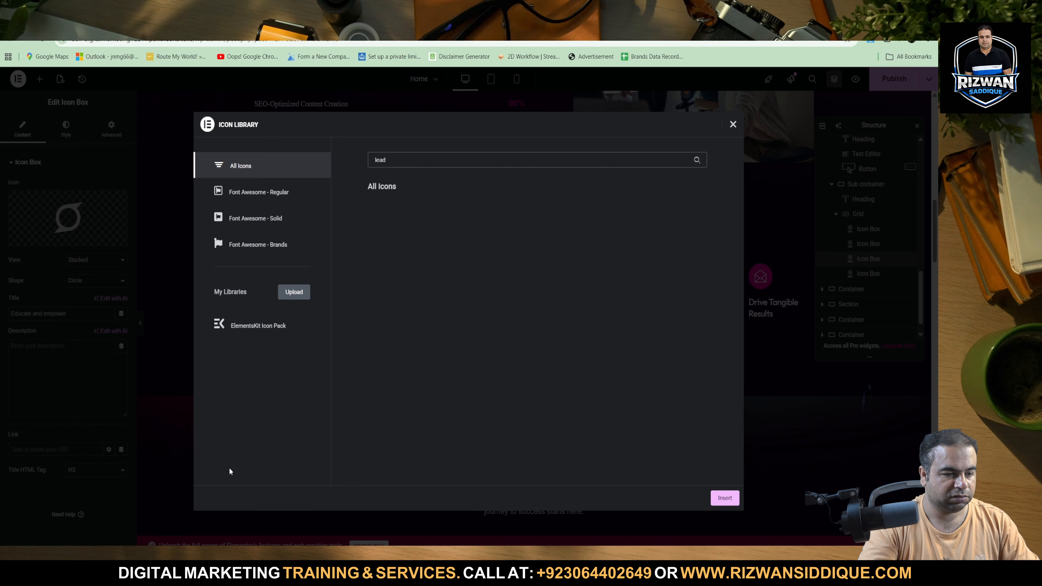
pyautogui.press('BackSpace')
pyautogui.press('BackSpace')
pyautogui.press('BackSpace')
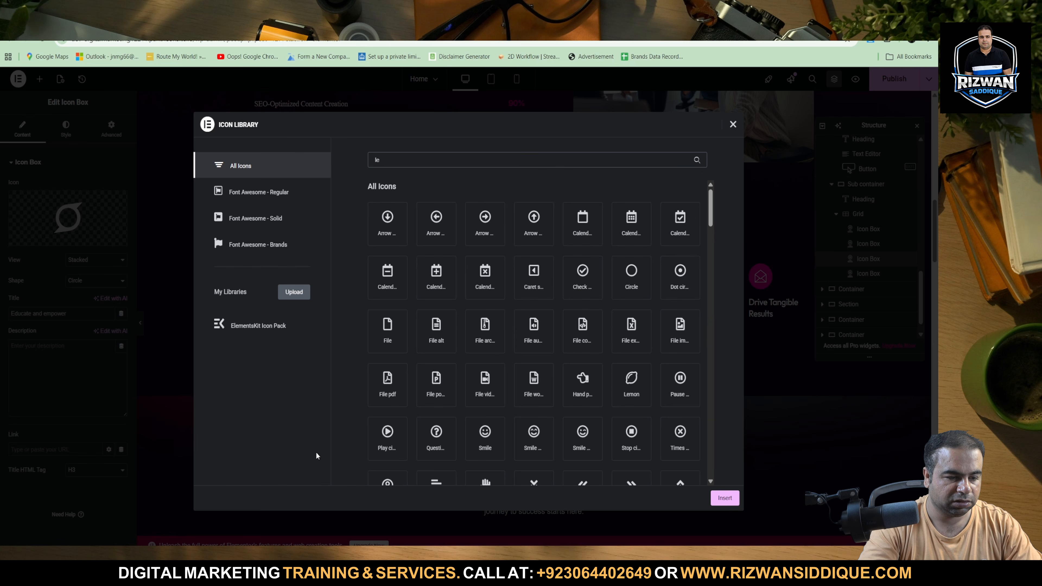
pyautogui.press('BackSpace')
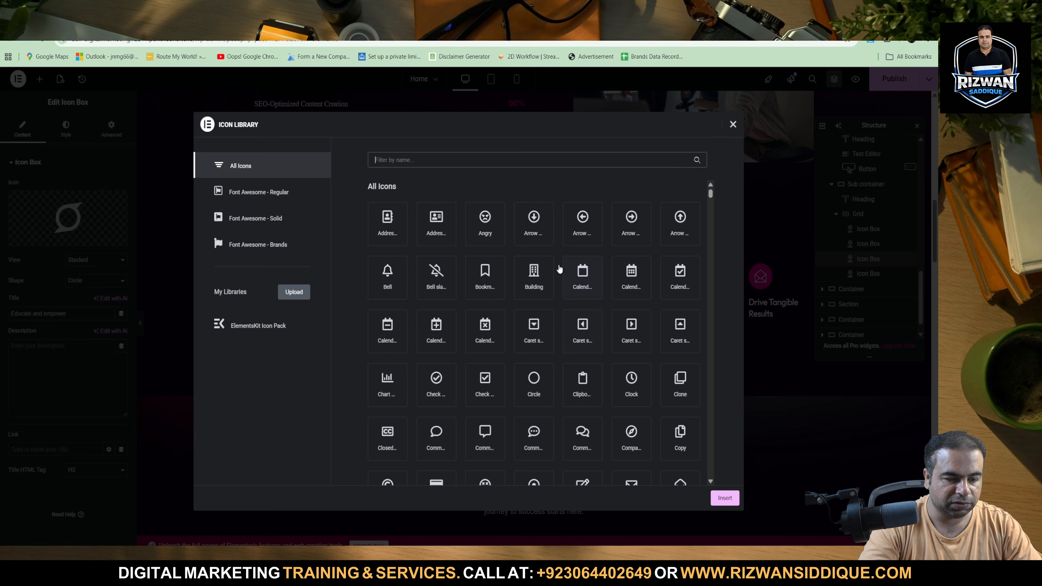
pyautogui.scroll(-5, 467, 344)
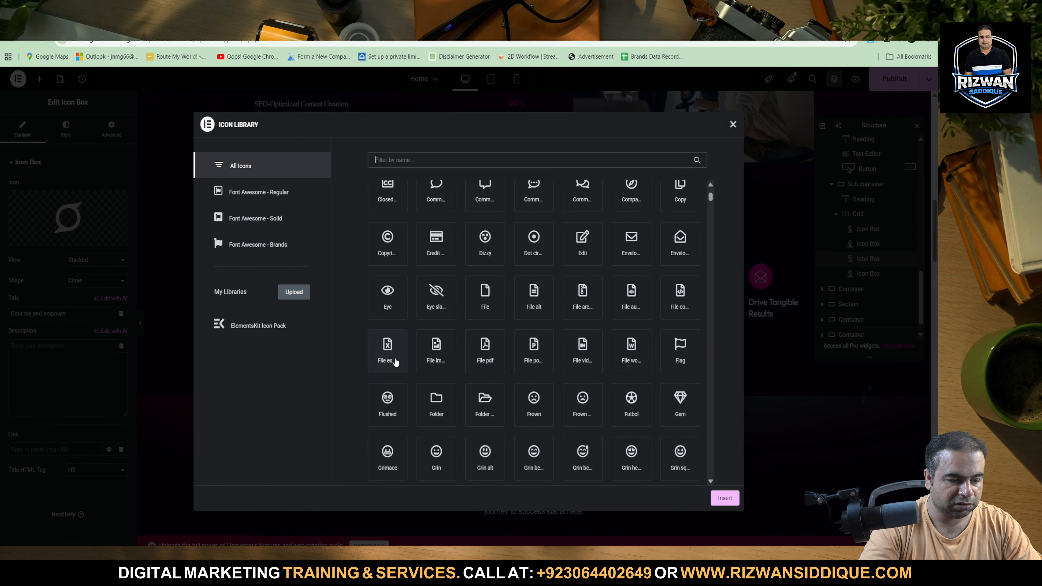
pyautogui.scroll(-5, 397, 361)
pyautogui.press('Escape')
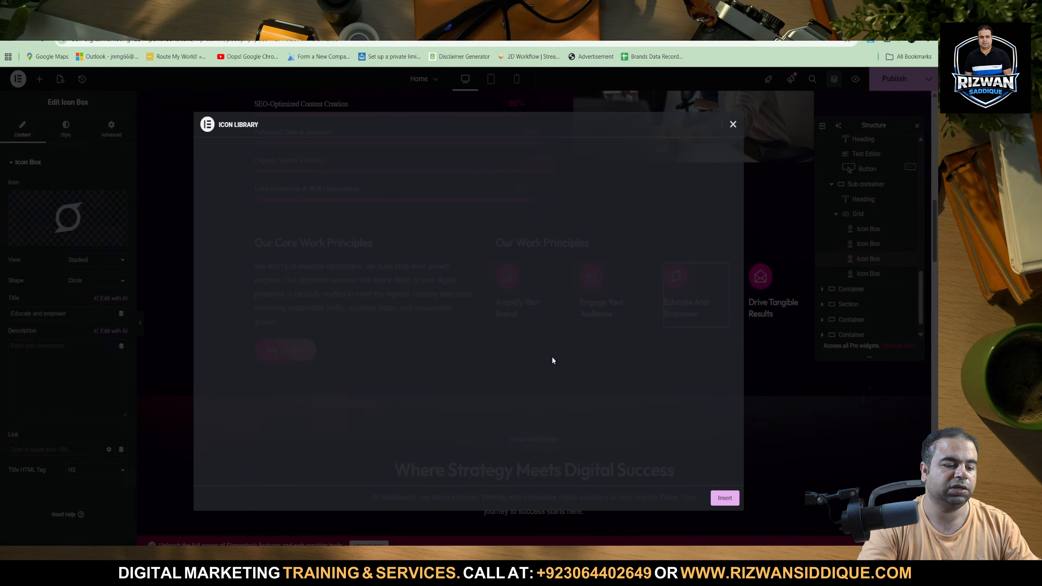
# Step: Send Gemini the four copied icon titles from its Our Work Principles answer, followed by "please icons photo"
pyautogui.hotkey('ctrl', 'Tab')
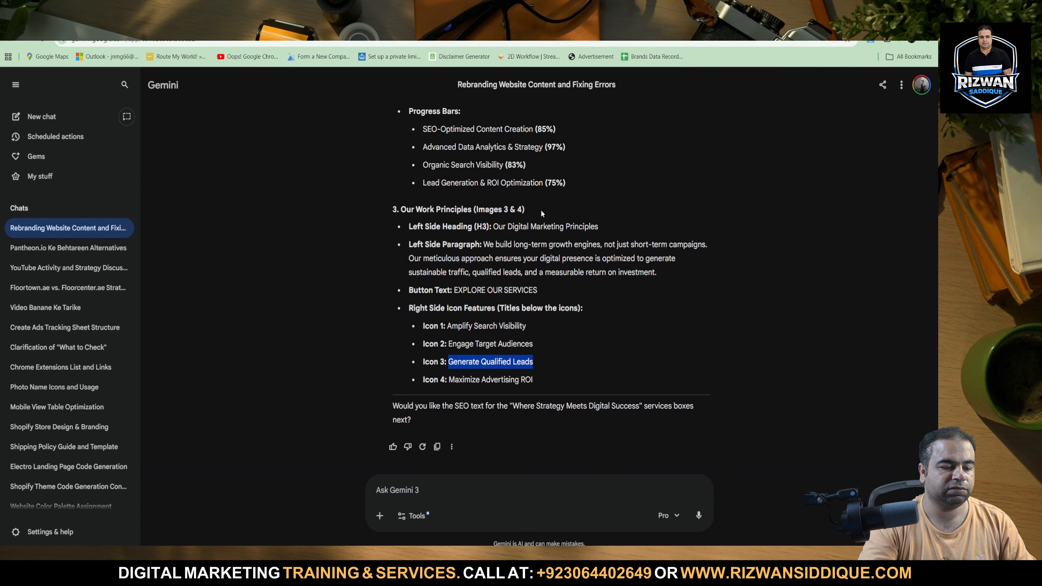
pyautogui.moveTo(420, 325); pyautogui.dragTo(549, 389)
pyautogui.click(416, 492)
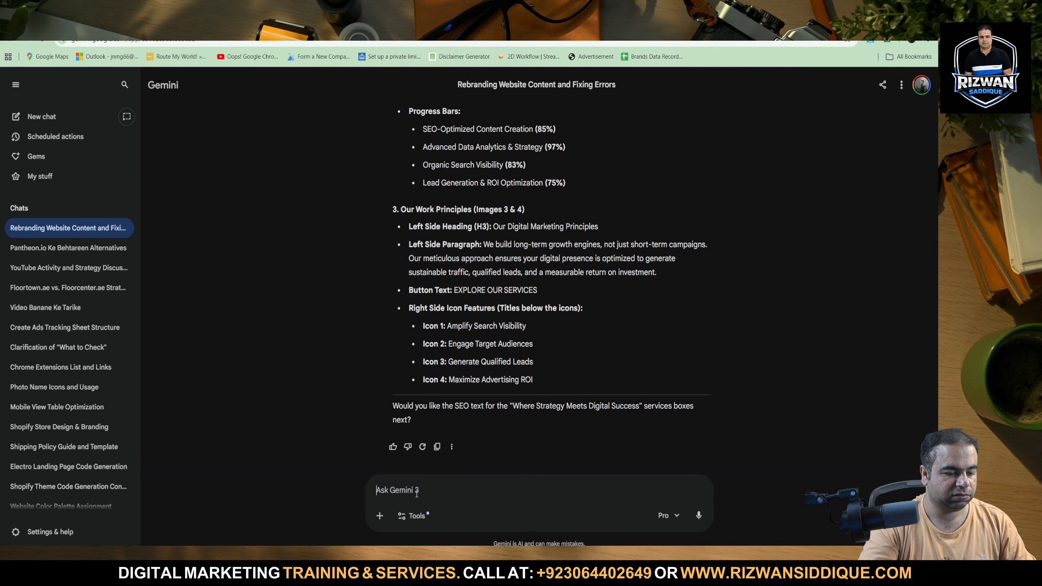
pyautogui.write('Icon 1: Amplify Search Visibility Icon 2: Engage Target Audiences Icon 3: Generate Qualified Leads Icon 4: Maximize Advertising ROI')
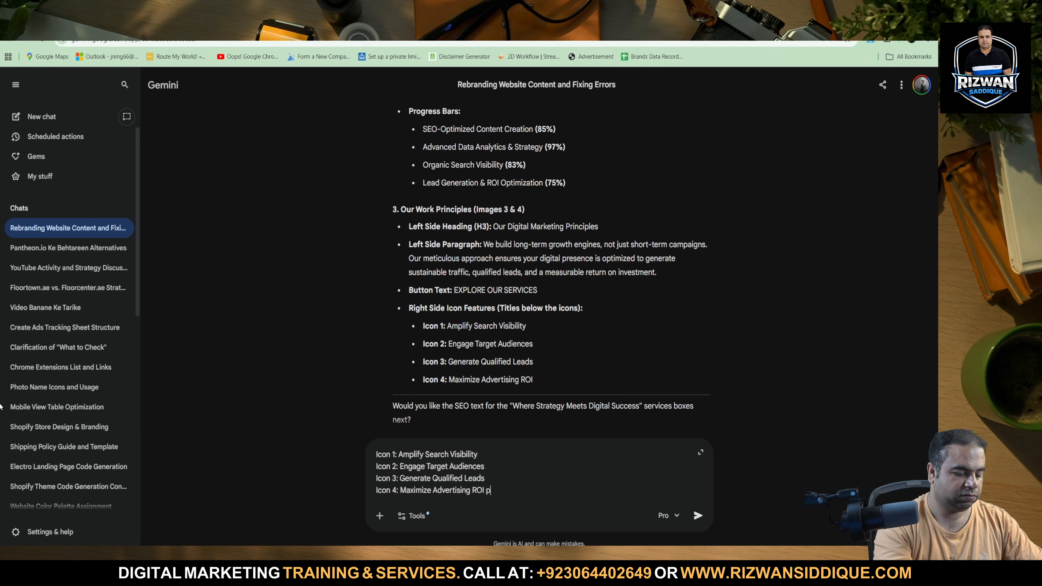
pyautogui.write('please ic')
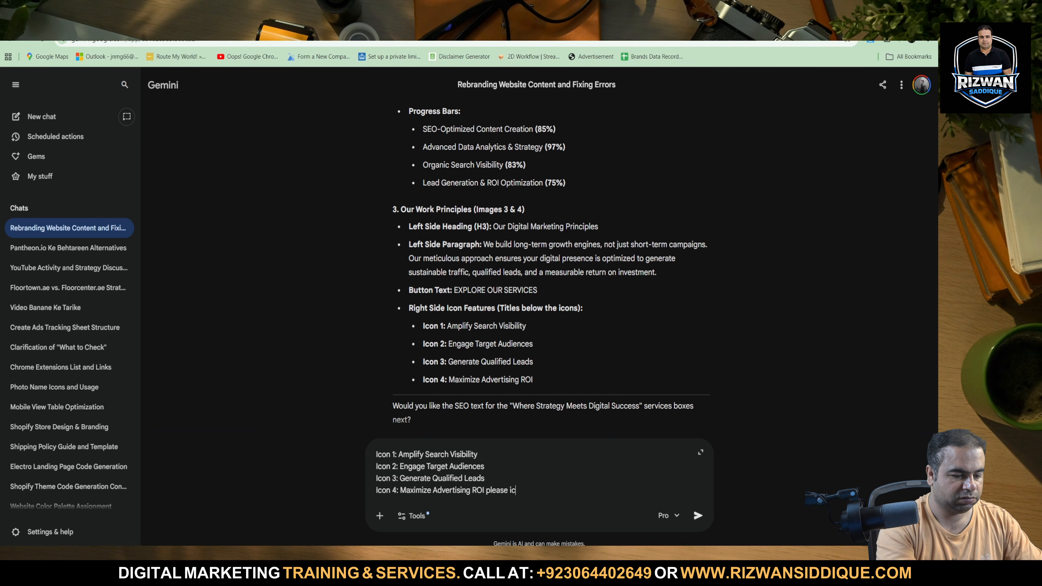
pyautogui.write('ons ')
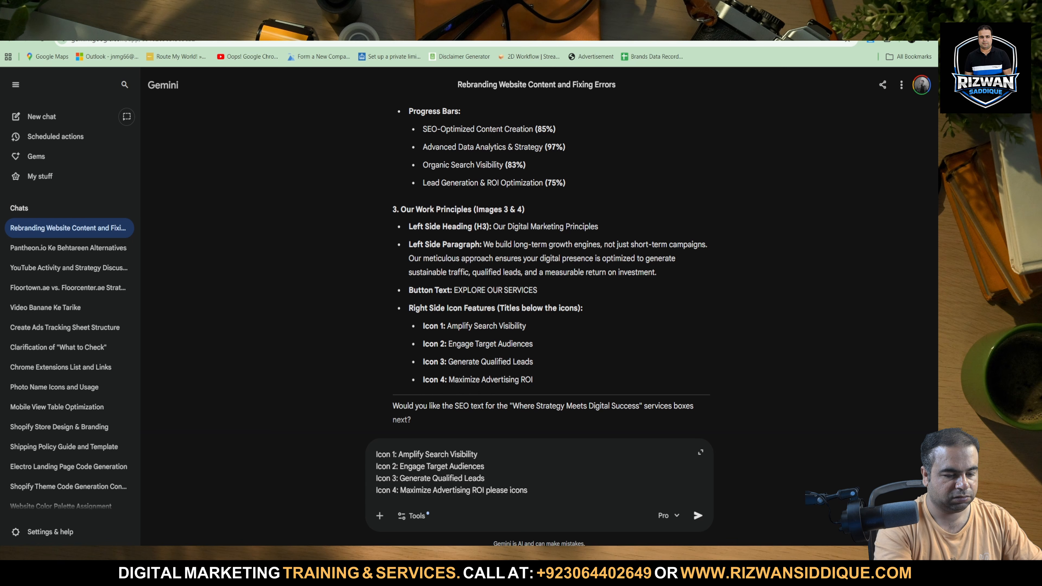
pyautogui.write('photo')
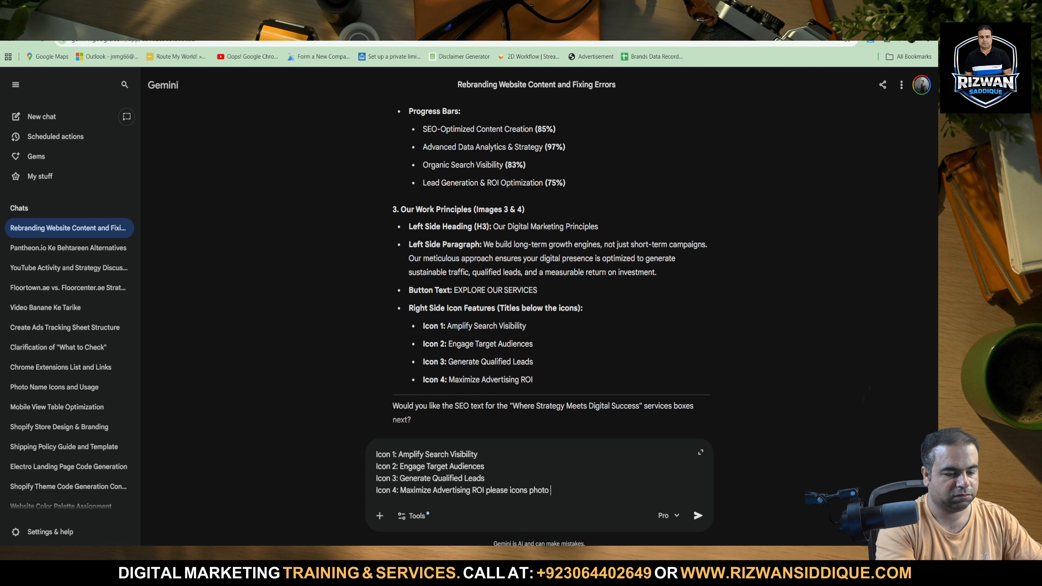
pyautogui.press('Return')
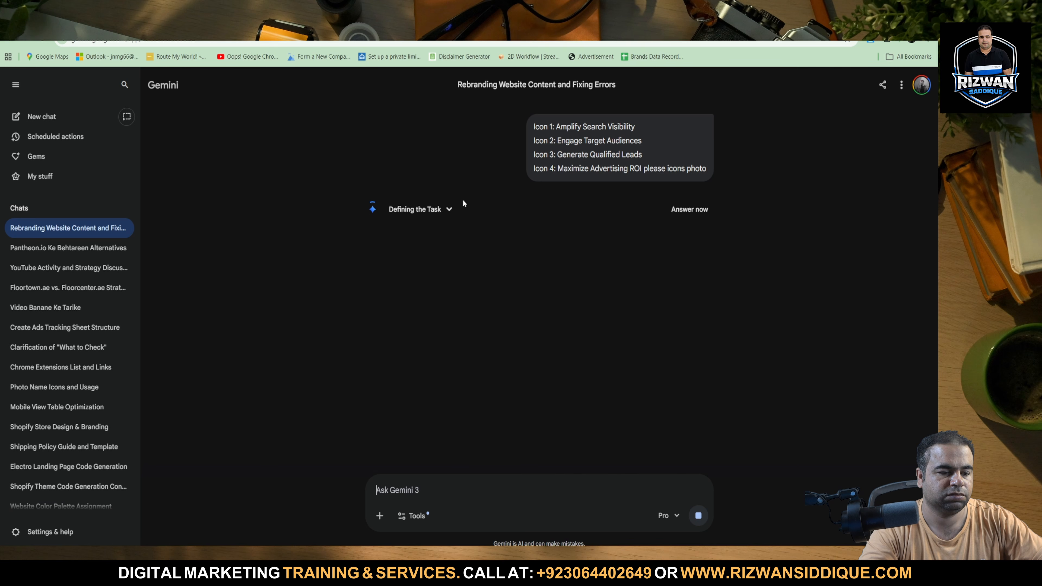
pyautogui.click(452, 209)
pyautogui.click(455, 210)
pyautogui.click(455, 209)
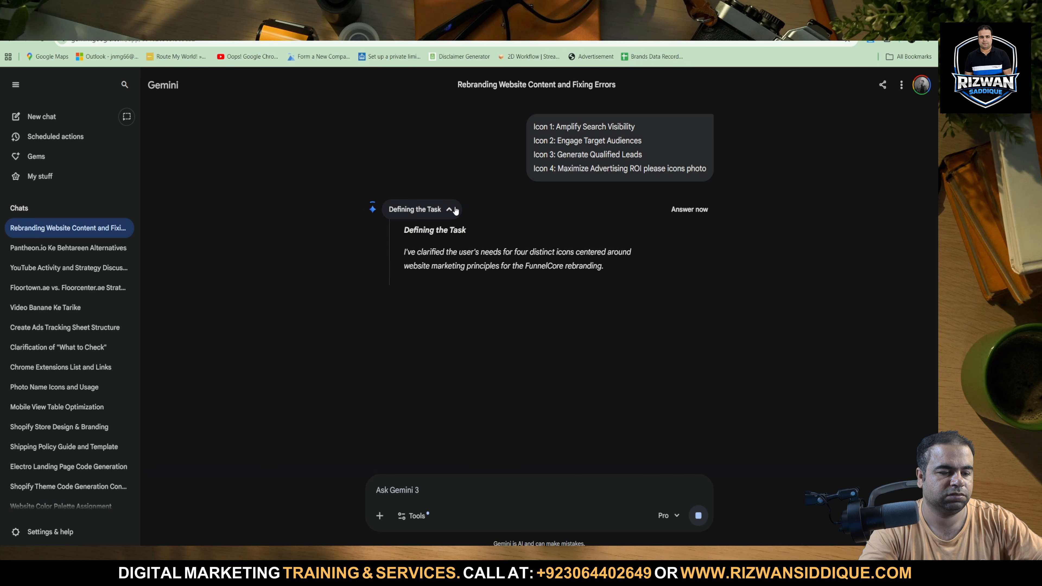
pyautogui.click(454, 210)
pyautogui.click(455, 210)
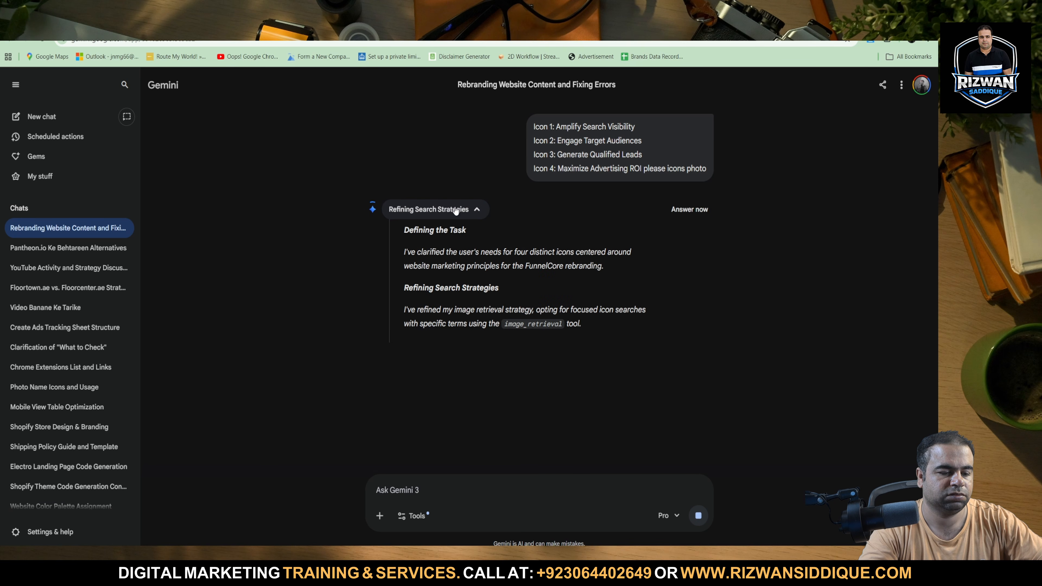
pyautogui.click(455, 209)
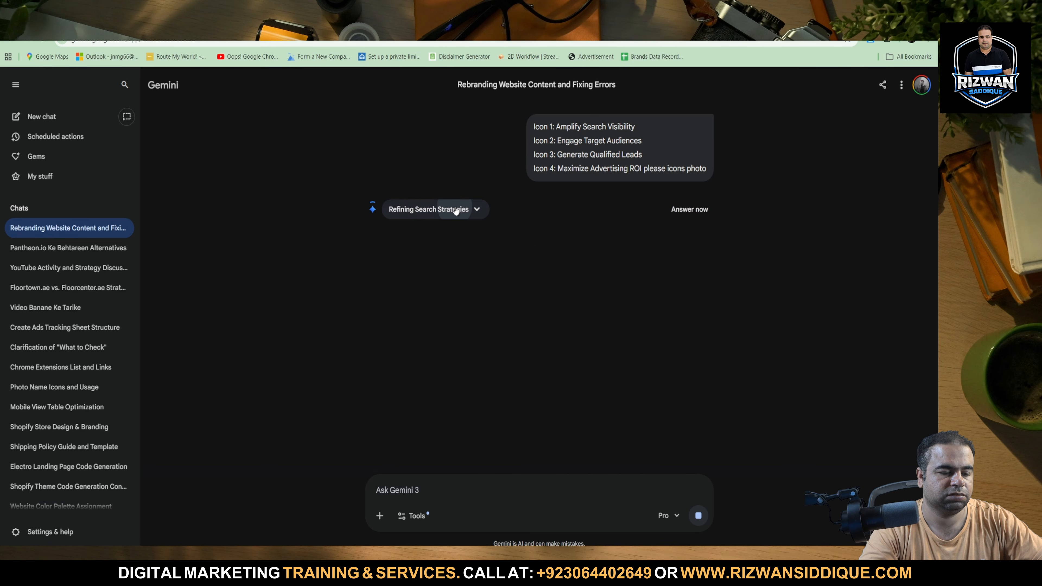
pyautogui.click(455, 209)
pyautogui.click(455, 210)
pyautogui.click(455, 209)
pyautogui.click(456, 209)
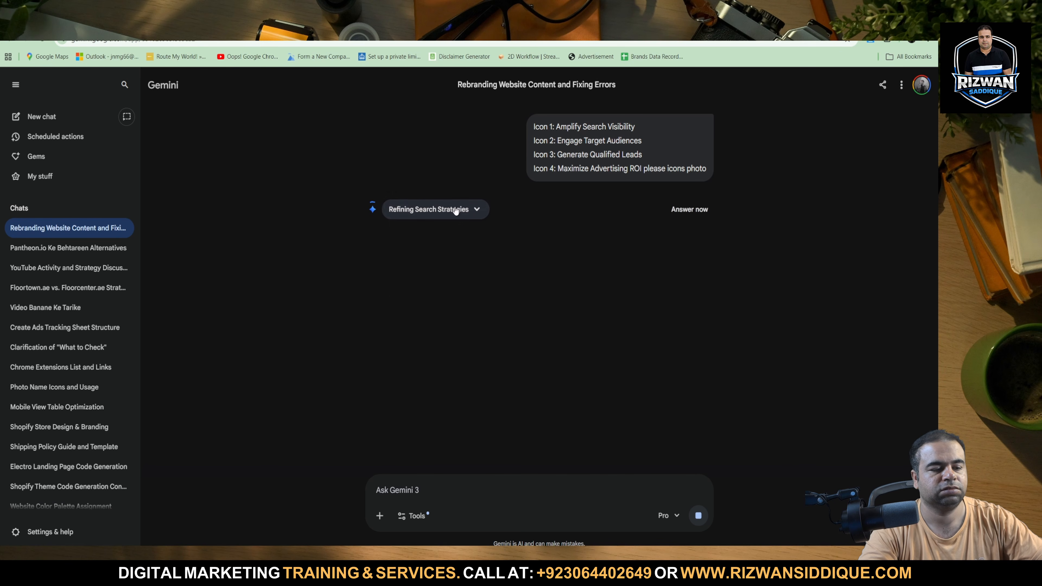
# Step: Select the What We Offer badge heading on the Elementor page and capture a screenshot of that section's header
pyautogui.hotkey('ctrl', 'Tab')
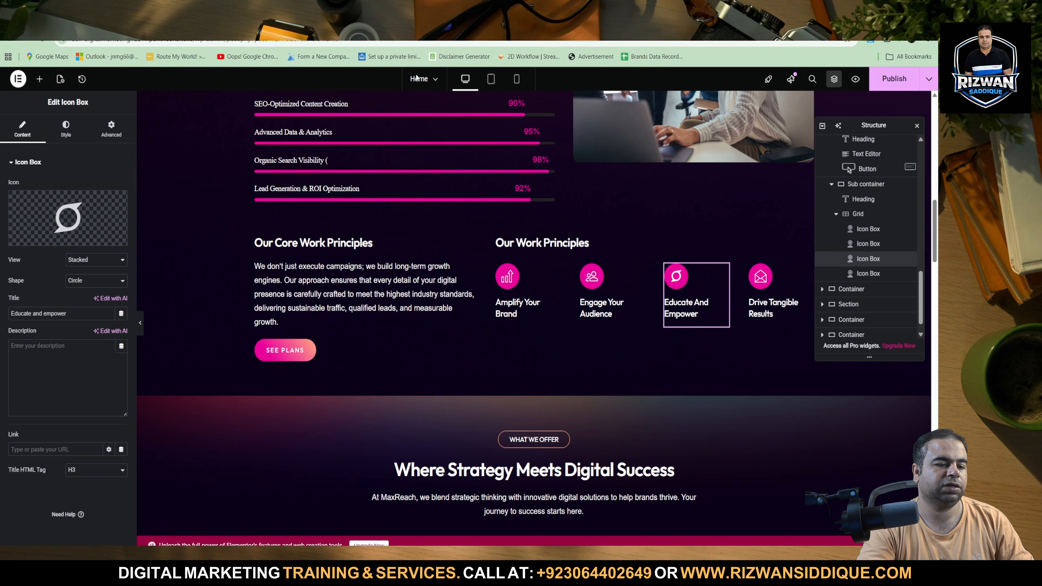
pyautogui.scroll(-2, 499, 398)
pyautogui.scroll(-4, 499, 398)
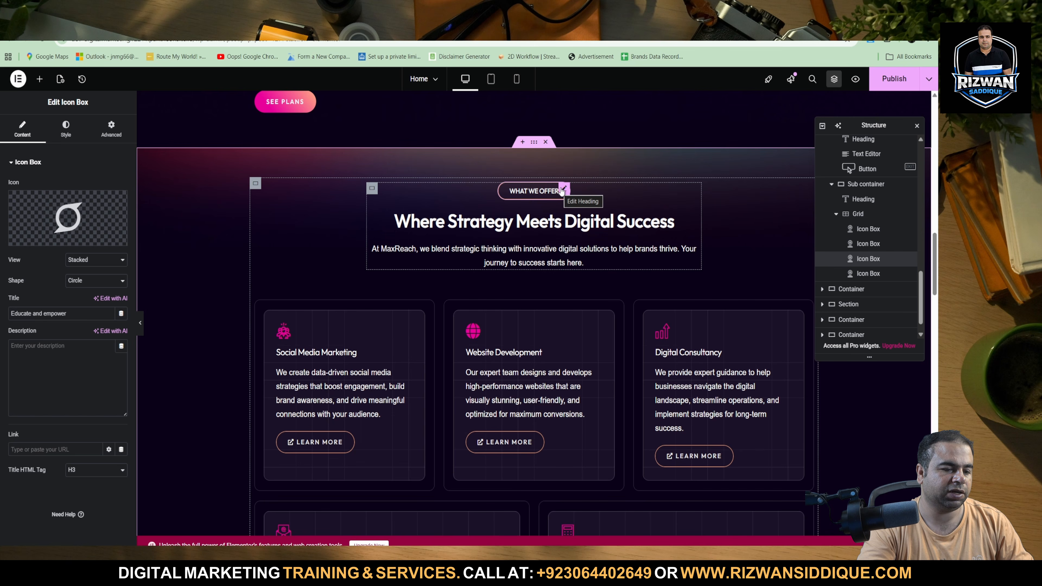
pyautogui.click(563, 189)
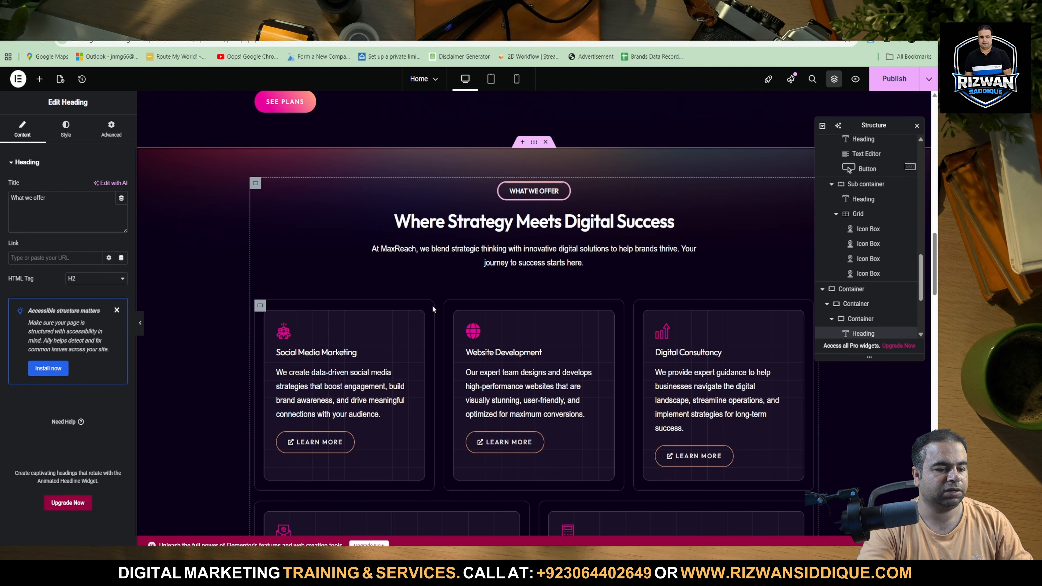
pyautogui.tripleClick(71, 207)
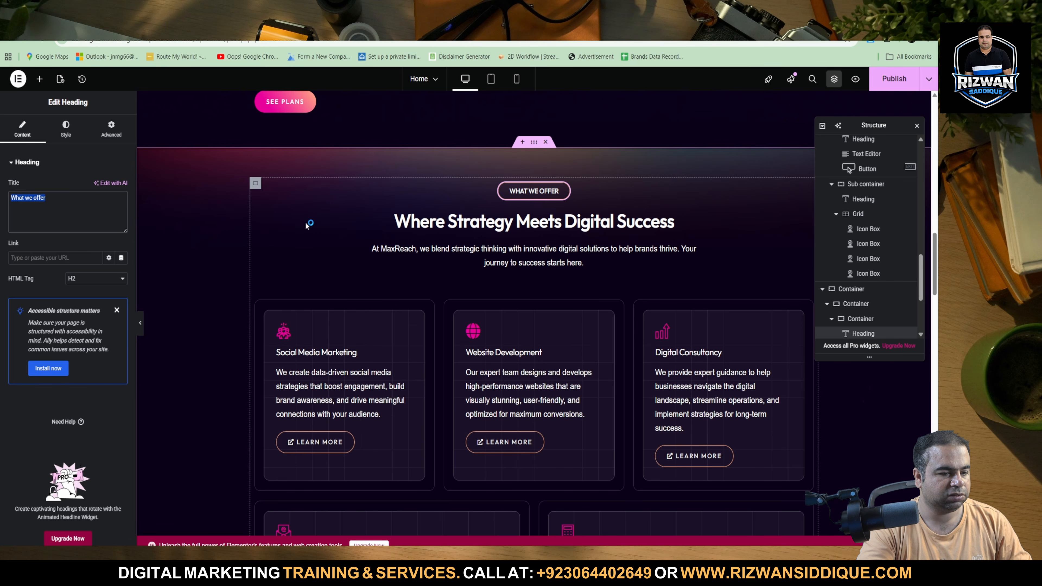
pyautogui.press('super+shift+s')
pyautogui.moveTo(236, 151); pyautogui.dragTo(842, 287)
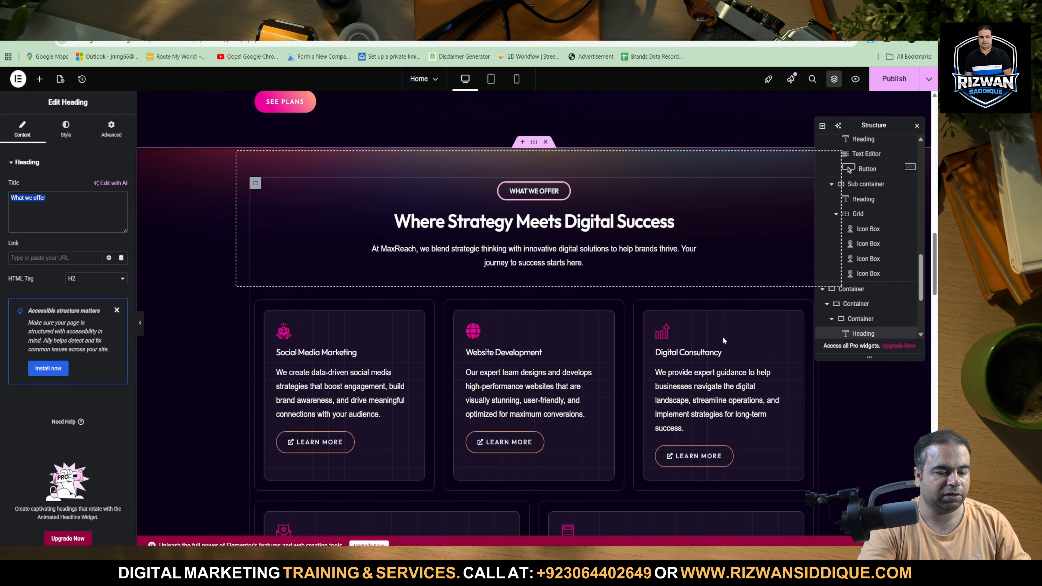
# Step: Attach the section header screenshot to a new Gemini message, look over the suggested icon images, and begin the message with "please"
pyautogui.hotkey('ctrl', 'Tab')
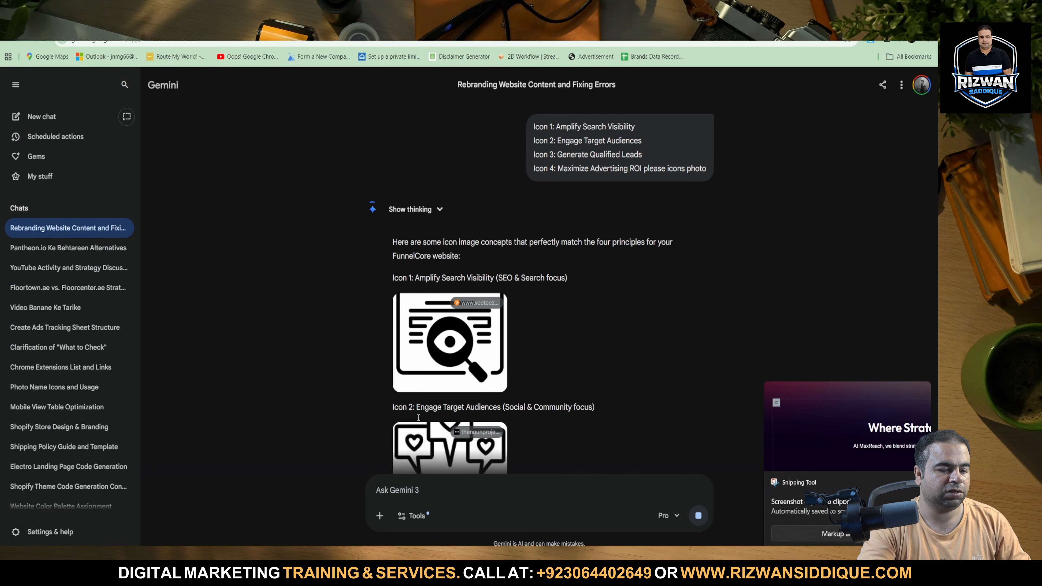
pyautogui.scroll(-10, 445, 362)
pyautogui.scroll(5, 446, 363)
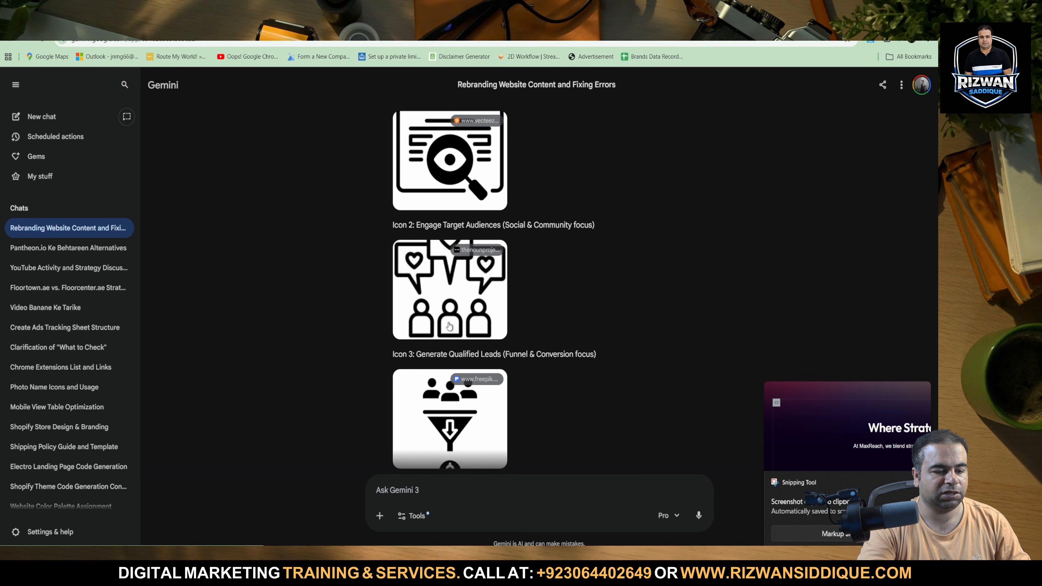
pyautogui.click(423, 496)
pyautogui.hotkey('ctrl', 'v')
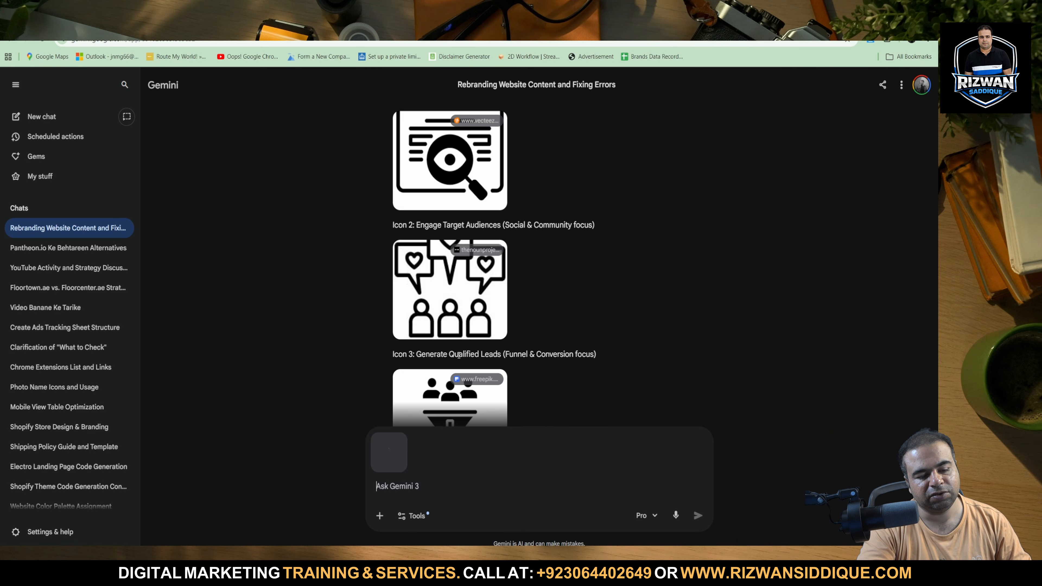
pyautogui.scroll(-6, 523, 237)
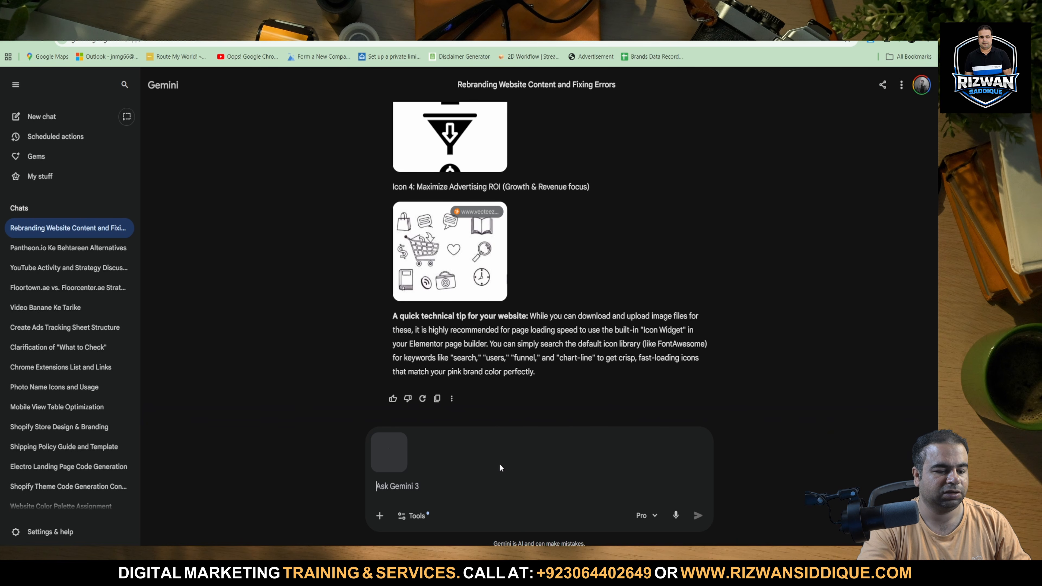
pyautogui.write('please')
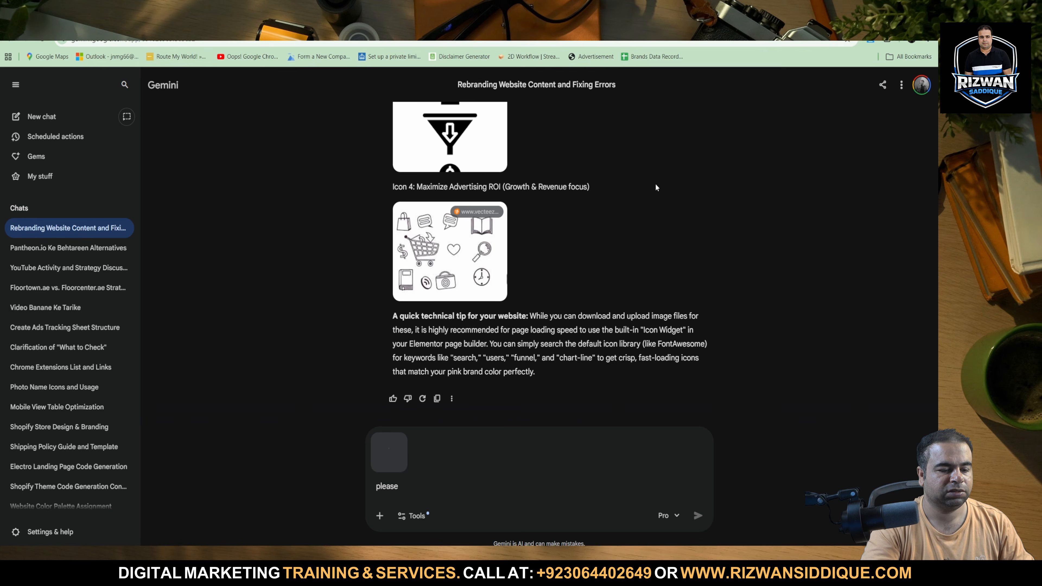
# Step: Replace the draft text with the earlier prompt "please data on page seo just prompt" and send it to Gemini with the screenshot
pyautogui.scroll(10, 656, 183)
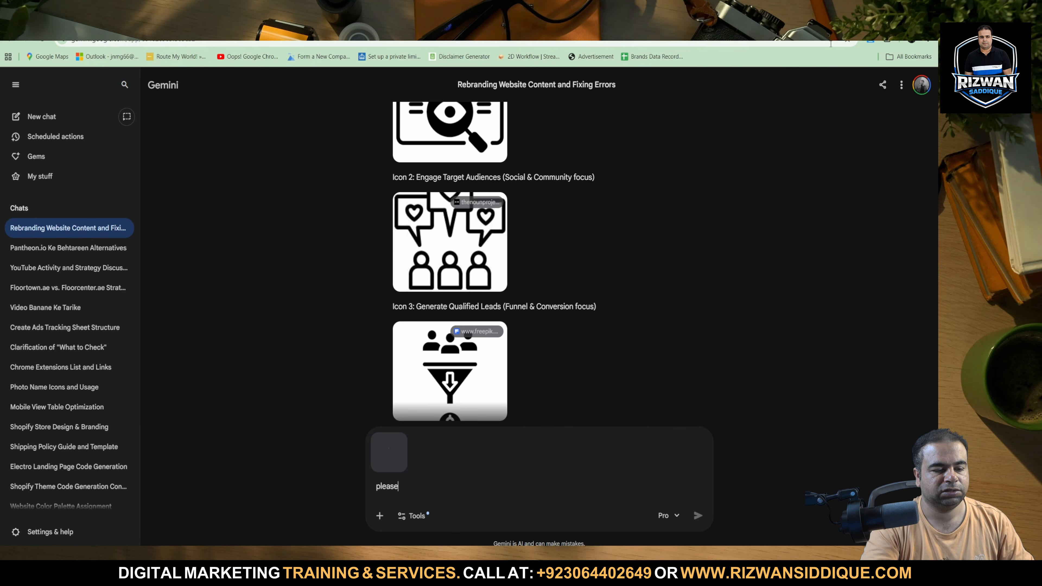
pyautogui.scroll(15, 704, 211)
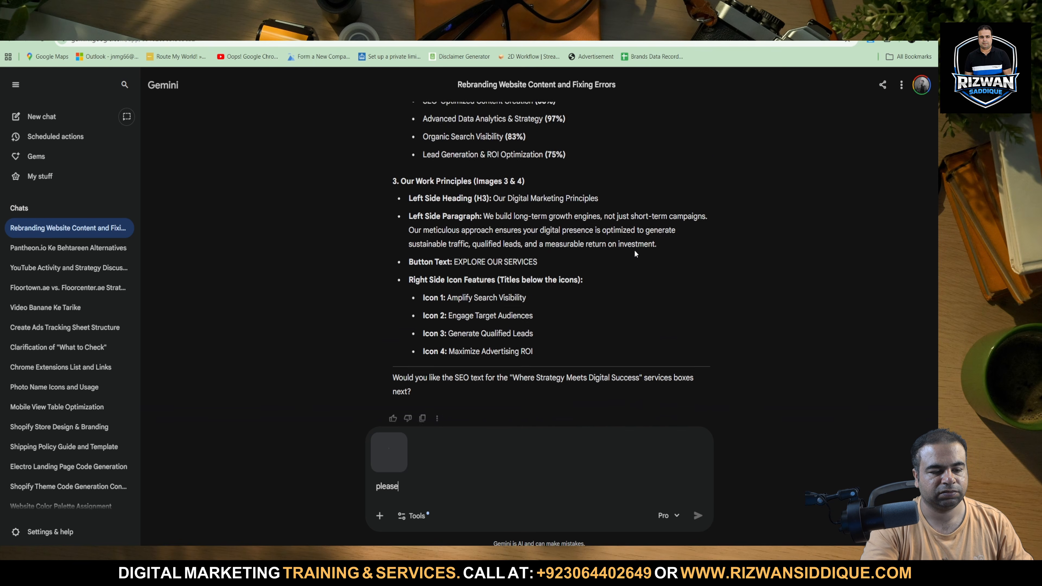
pyautogui.doubleClick(644, 237)
pyautogui.tripleClick(640, 239)
pyautogui.hotkey('ctrl', 'c')
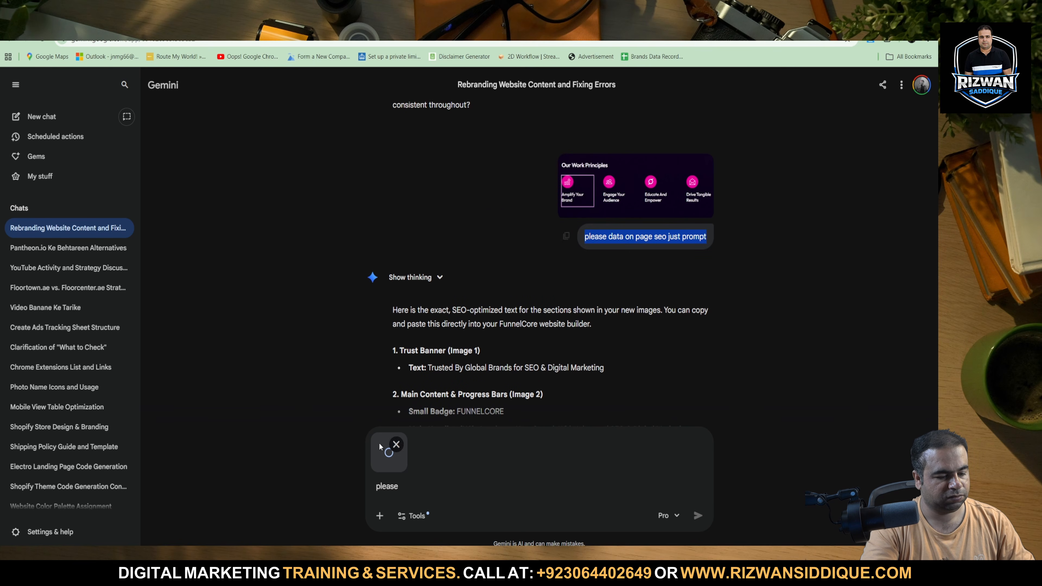
pyautogui.click(403, 498)
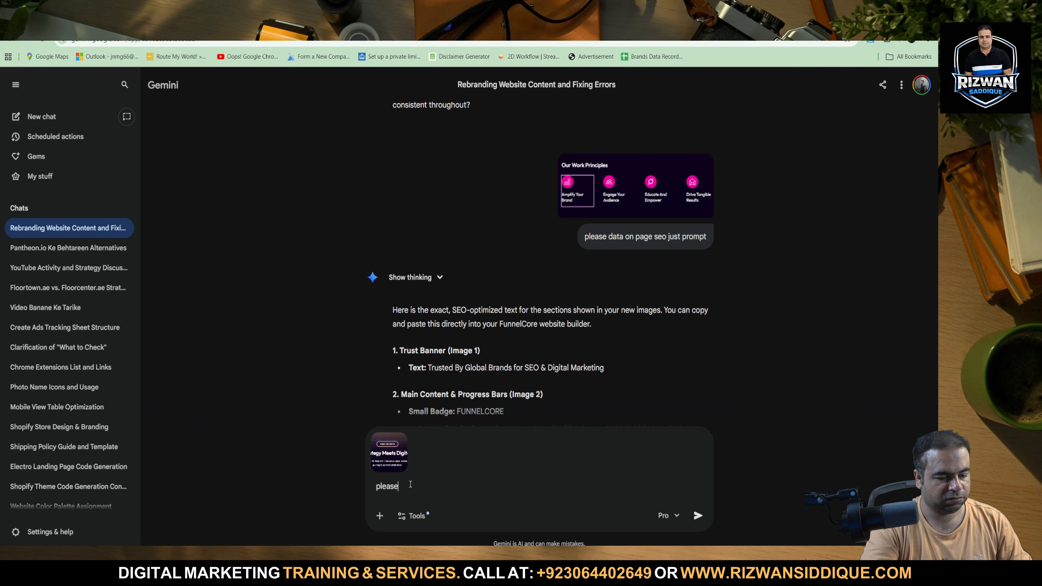
pyautogui.hotkey('ctrl', 'a')
pyautogui.hotkey('ctrl', 'v')
pyautogui.press('Return')
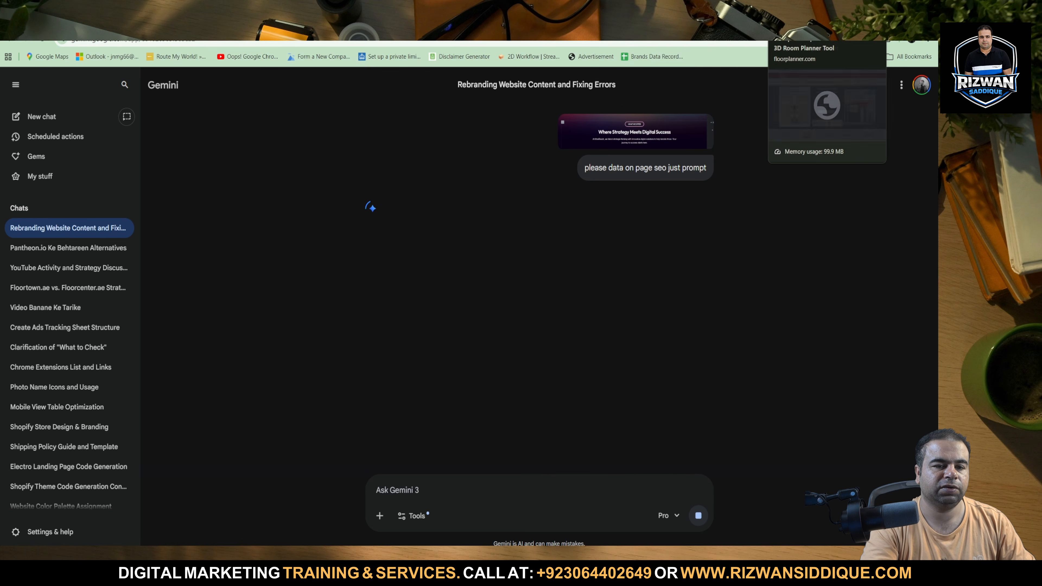
# Step: Browse the icon library for the Educate And Empower icon box in Elementor, and close it without choosing an icon
pyautogui.scroll(10, 595, 207)
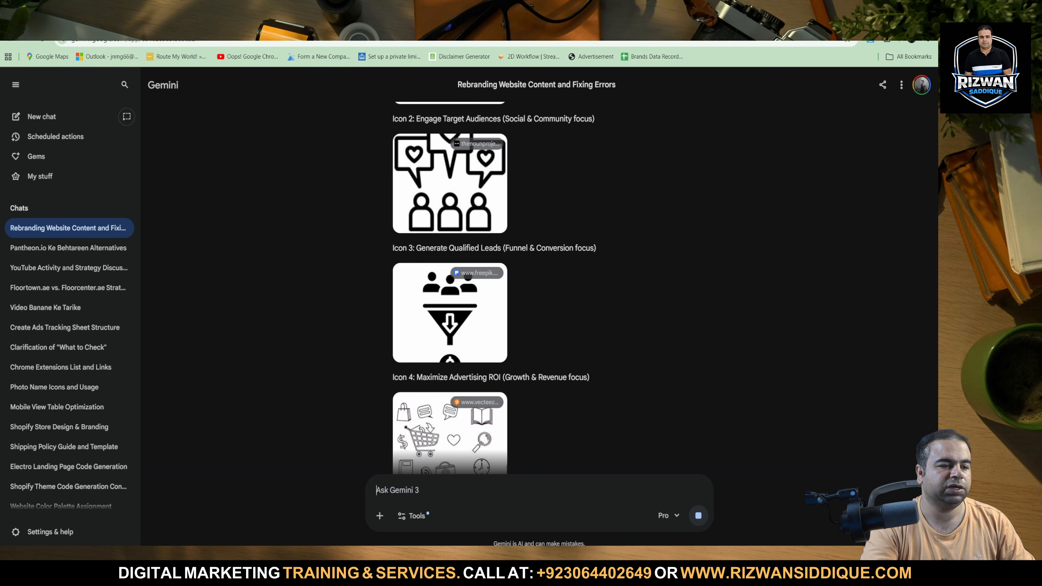
pyautogui.click(385, 22)
pyautogui.scroll(10, 653, 271)
pyautogui.scroll(-5, 663, 282)
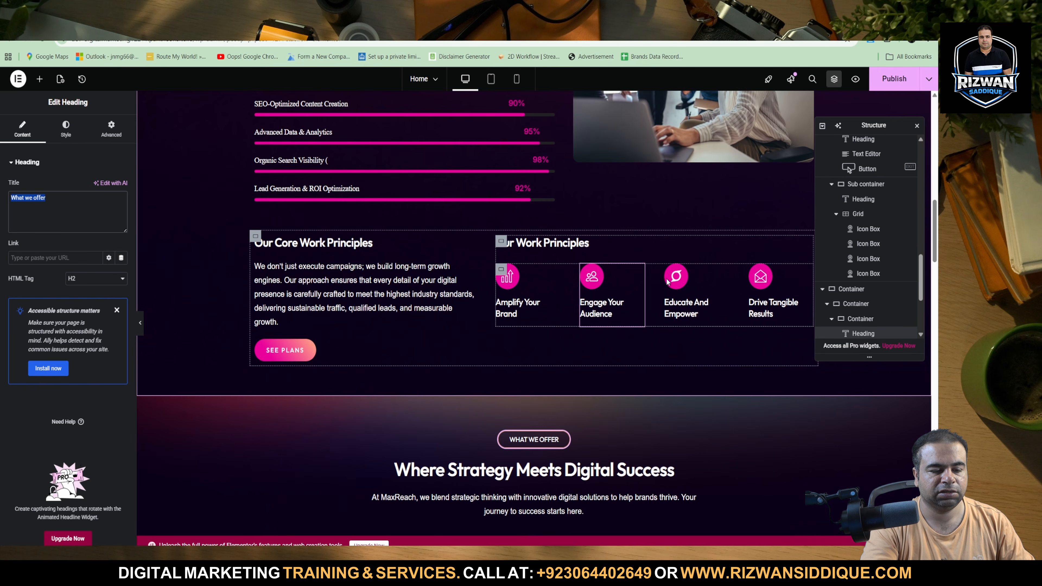
pyautogui.click(675, 276)
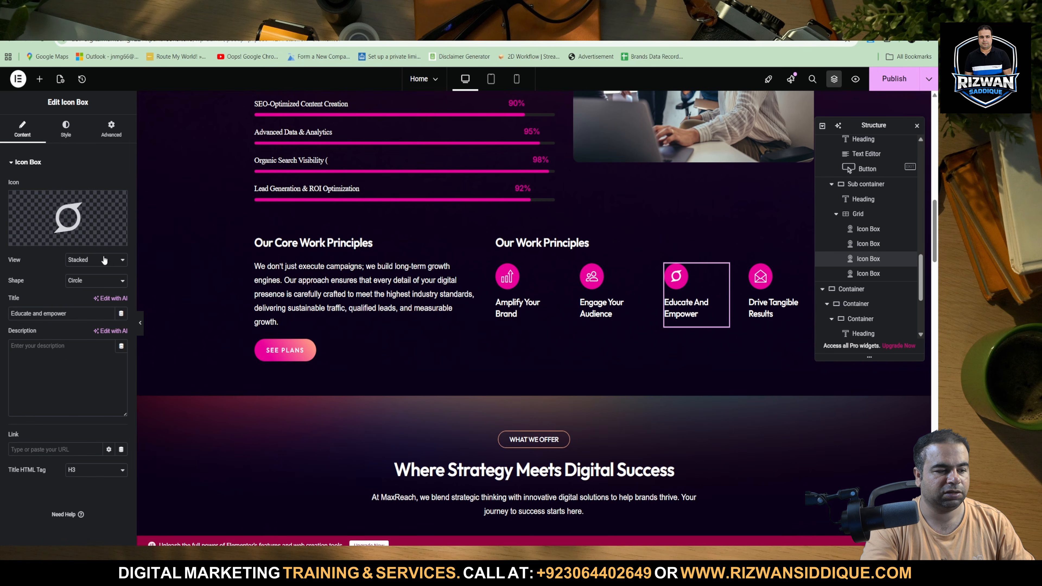
pyautogui.click(40, 238)
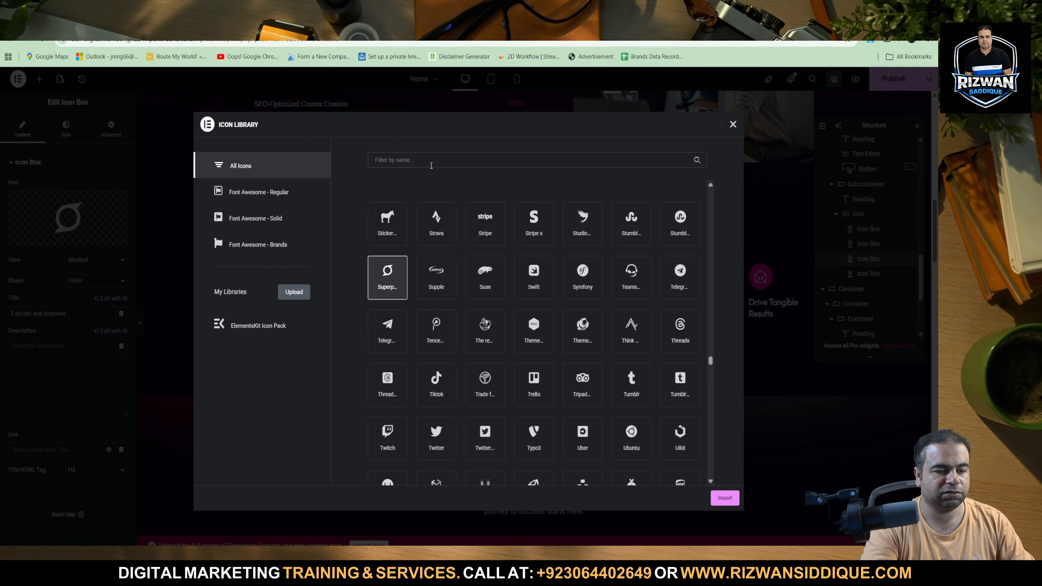
pyautogui.scroll(-5, 467, 354)
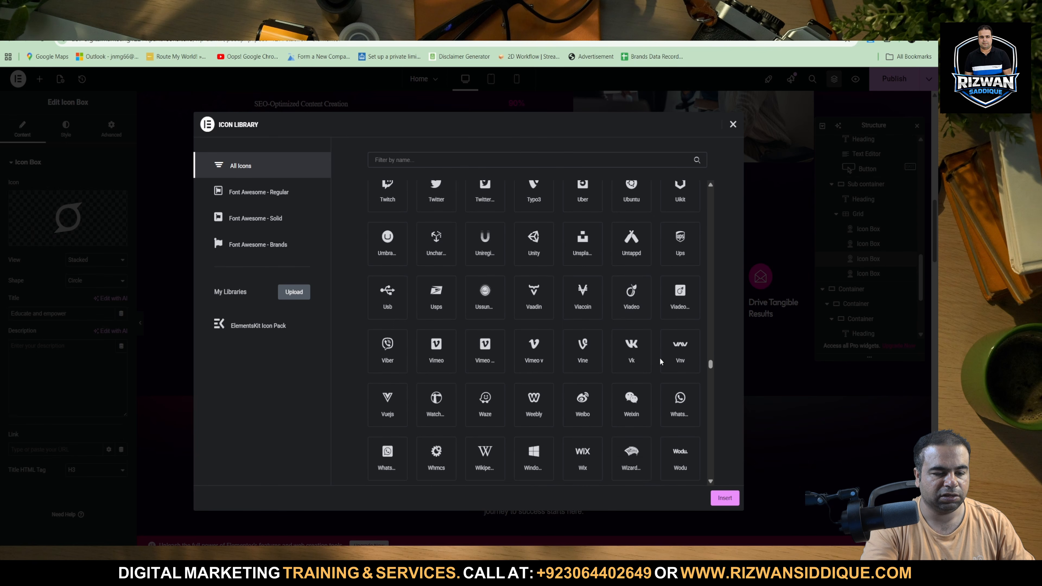
pyautogui.scroll(-5, 659, 357)
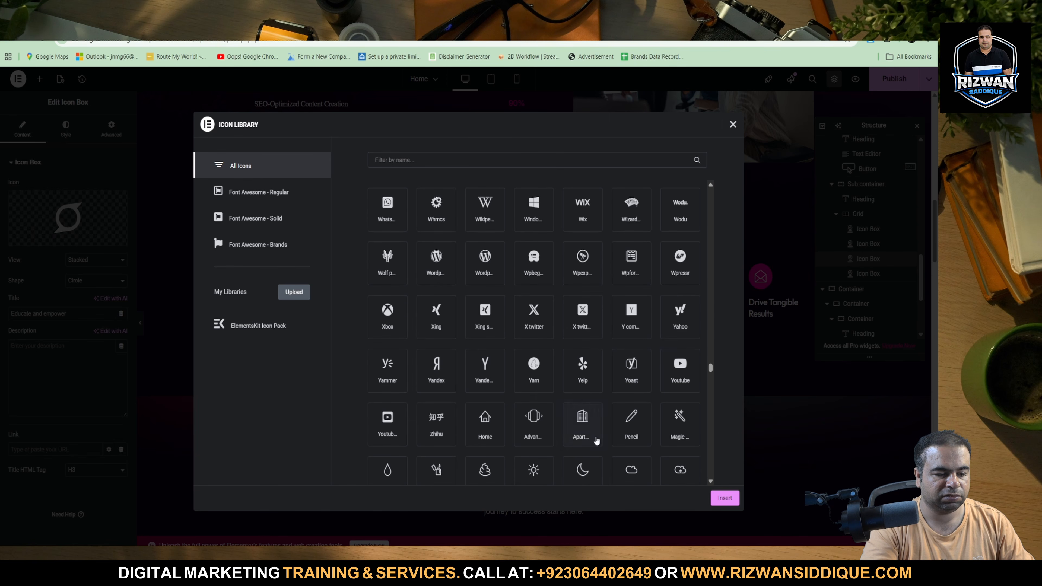
pyautogui.scroll(-5, 600, 442)
pyautogui.scroll(-5, 456, 394)
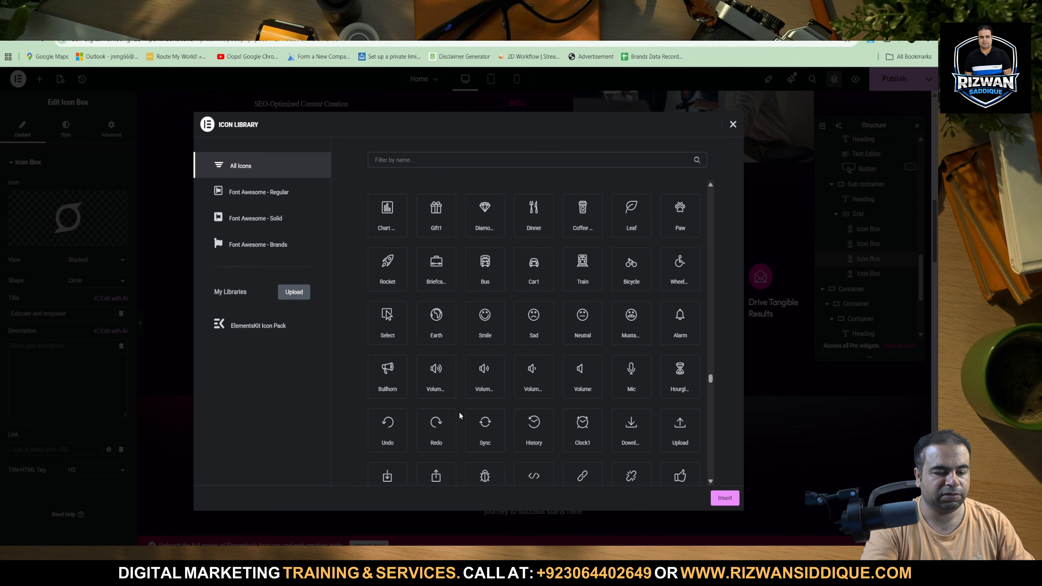
pyautogui.click(733, 125)
# Step: Search Google for "font awesome" in a new browser tab
pyautogui.hotkey('ctrl', 't')
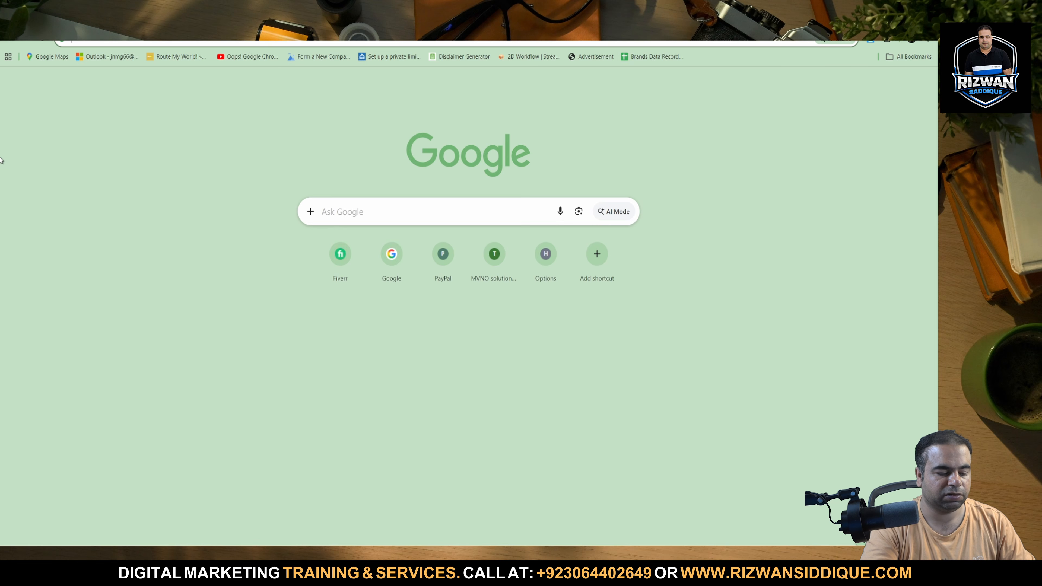
pyautogui.write('font')
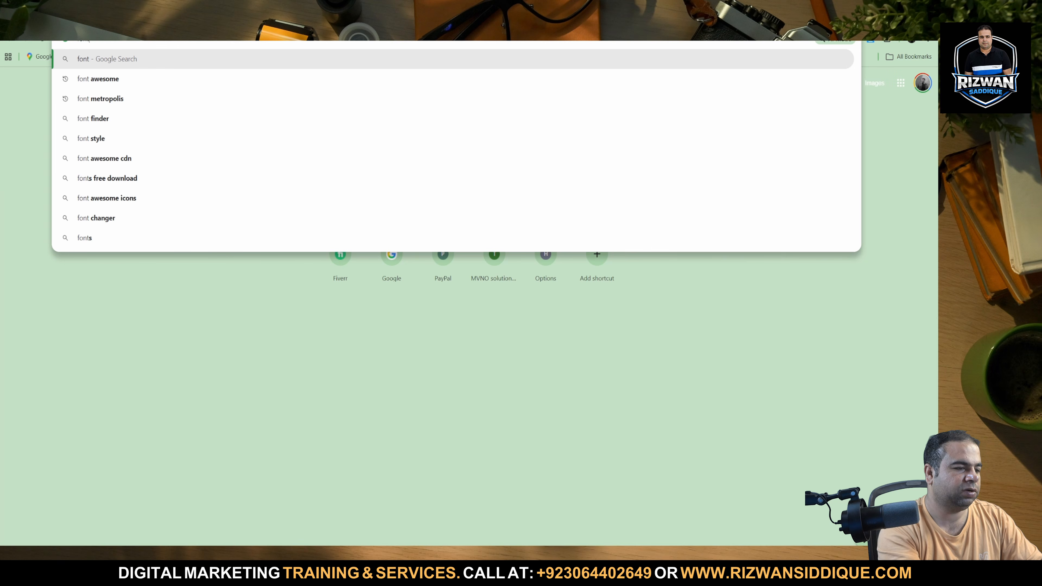
pyautogui.press('Down')
pyautogui.press('Return')
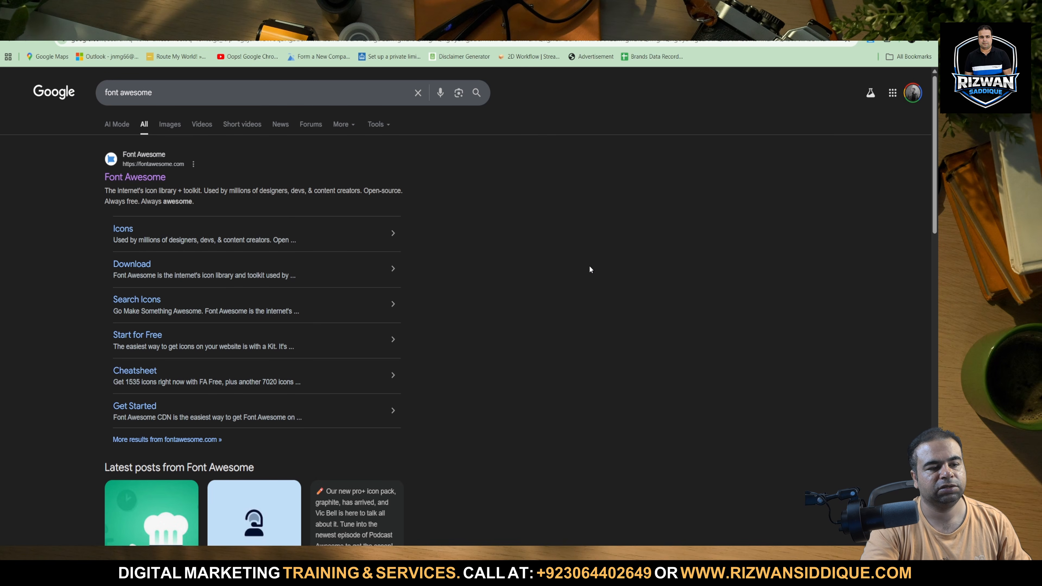
pyautogui.hotkey('alt', 'Tab')
pyautogui.click(699, 405)
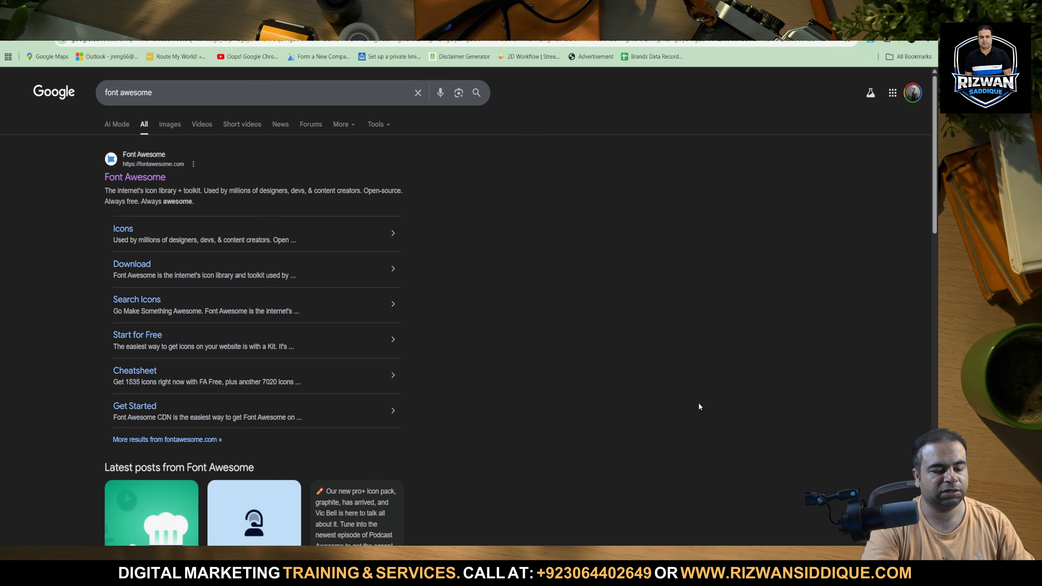
# Step: Select the Icon 3 title "Generate Qualified Leads" in Gemini's answer, and open the Font Awesome site from the Google results
pyautogui.click(575, 25)
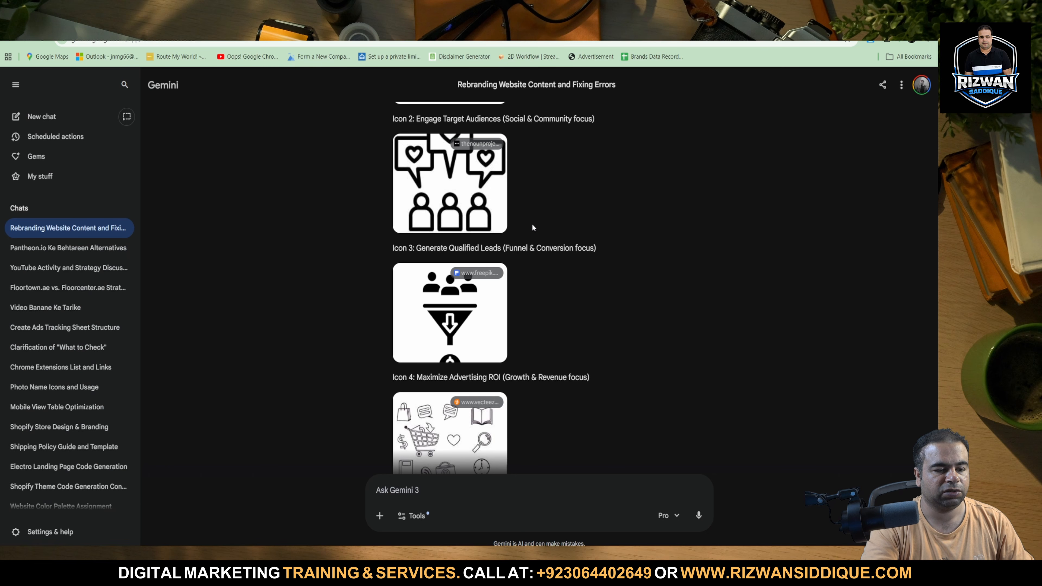
pyautogui.moveTo(416, 249); pyautogui.dragTo(506, 249)
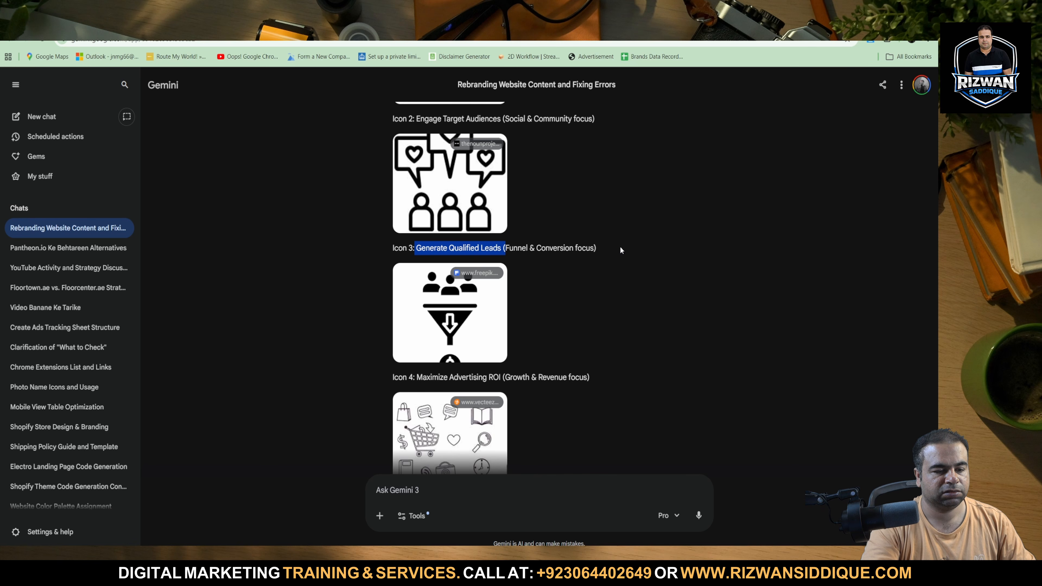
pyautogui.click(624, 27)
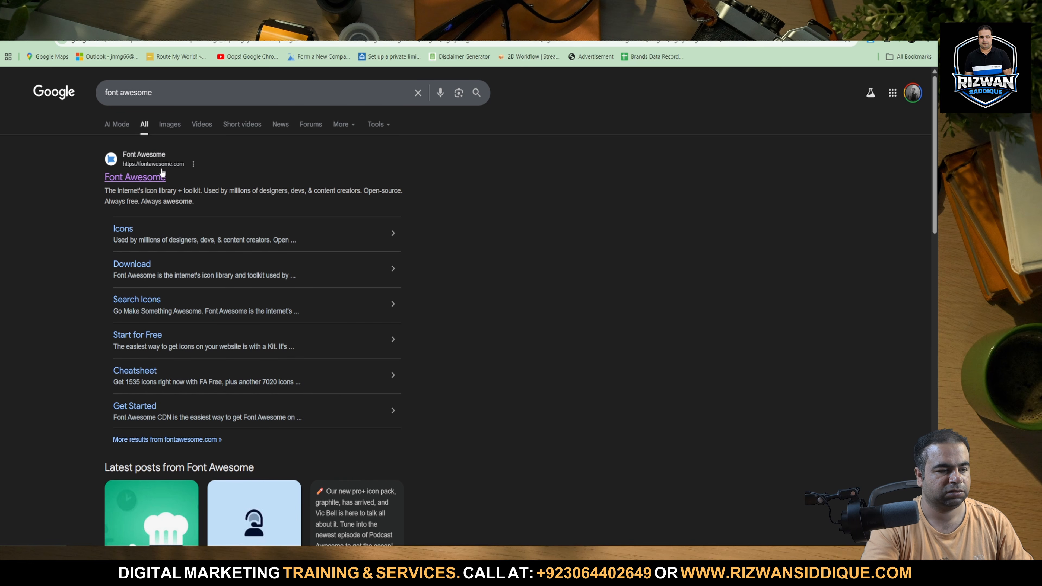
pyautogui.click(162, 176)
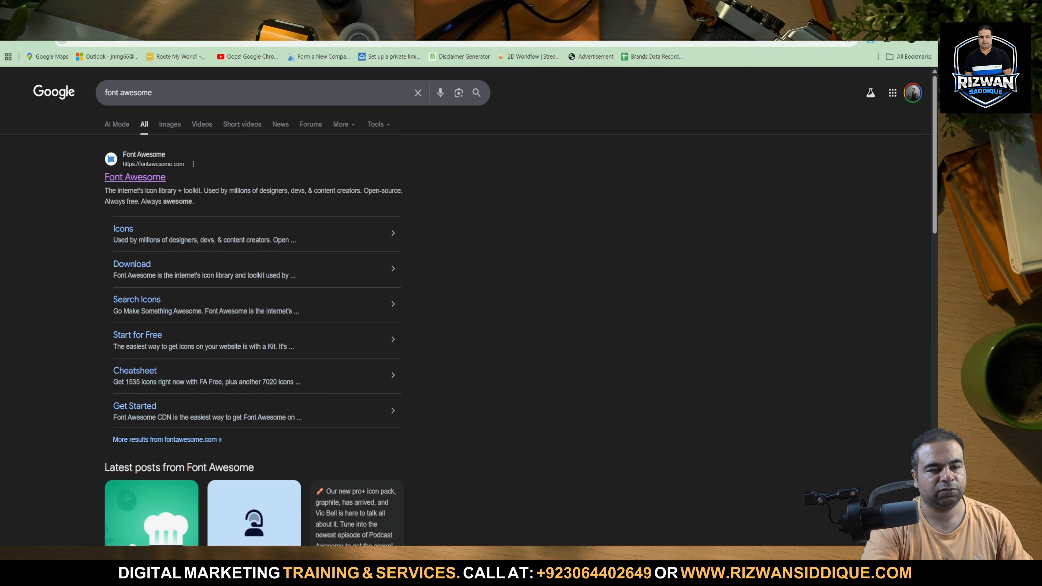
# Step: Copy the small top badge text "FUNNELCORE" from Gemini's Main Vision & Skill Bars copy, and return to the Elementor page
pyautogui.click(619, 27)
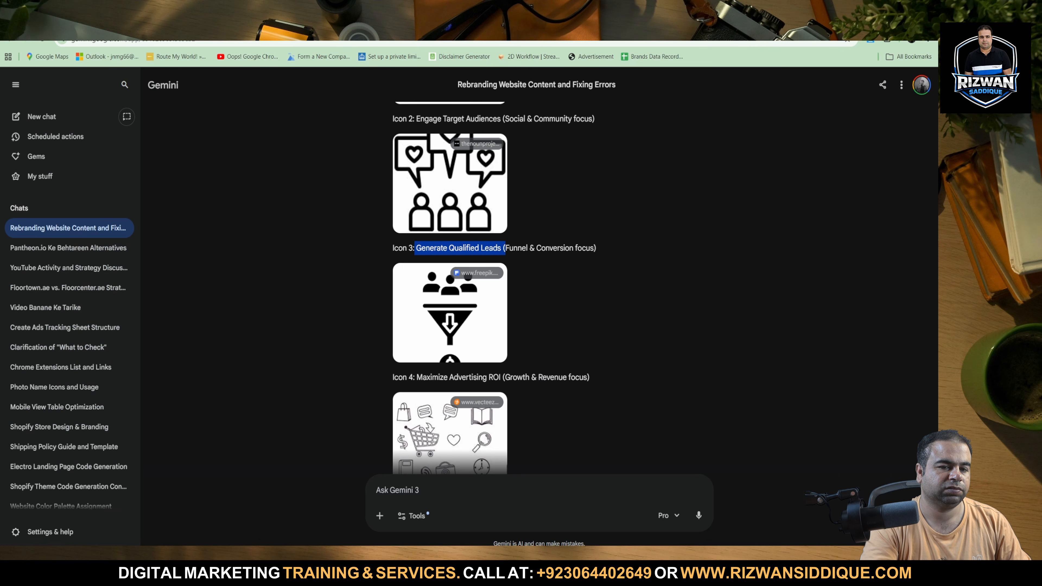
pyautogui.scroll(-20, 565, 350)
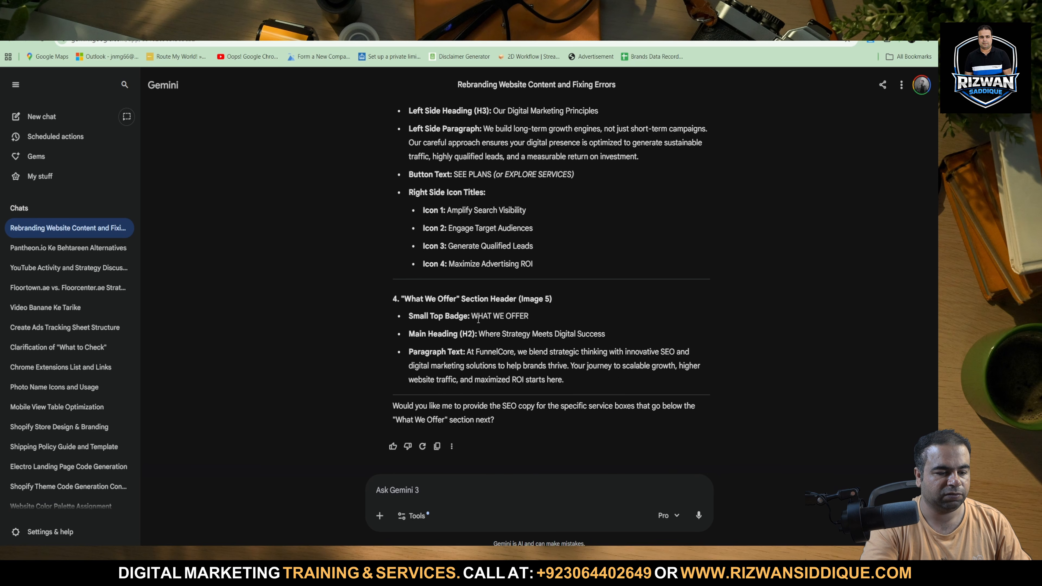
pyautogui.scroll(5, 441, 315)
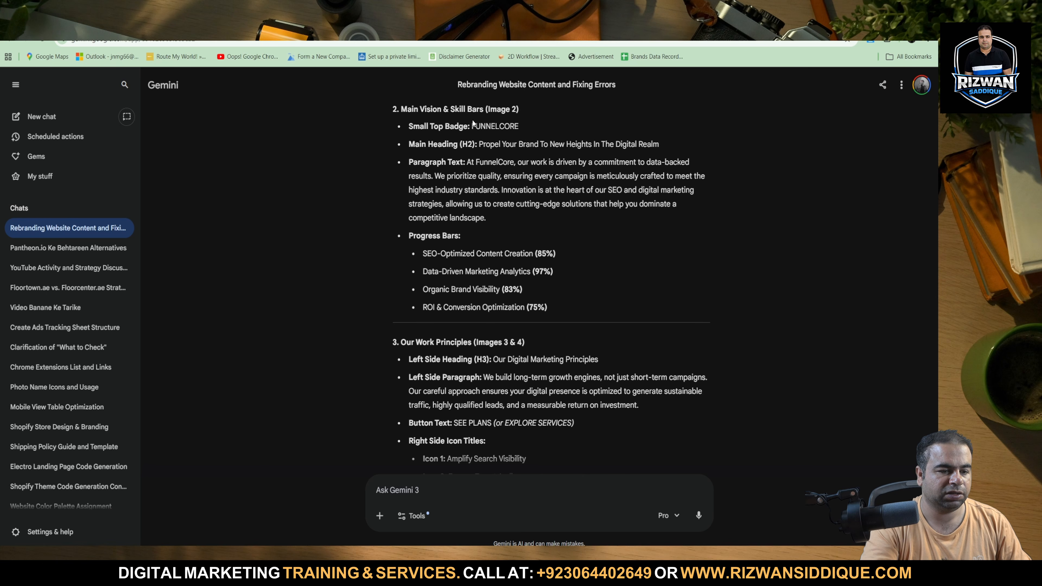
pyautogui.moveTo(472, 125); pyautogui.dragTo(582, 128)
pyautogui.hotkey('ctrl', 'c')
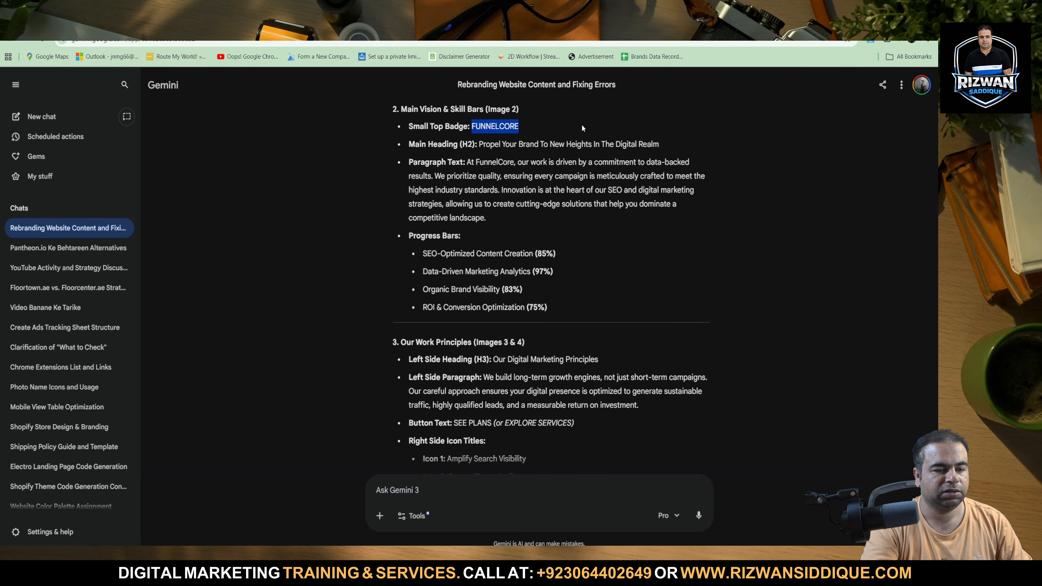
pyautogui.hotkey('ctrl', 'Tab')
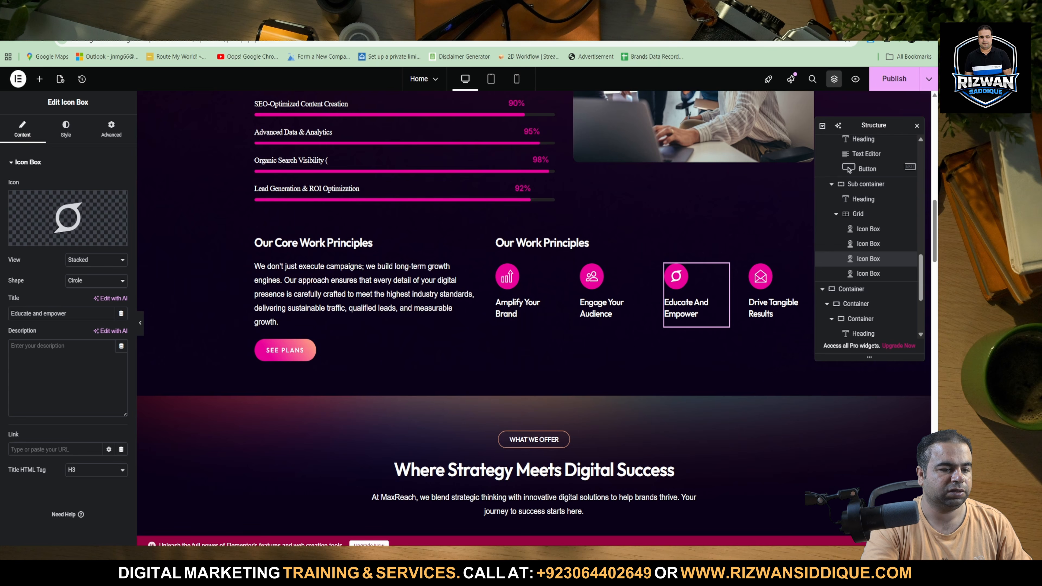
# Step: Replace the small "What we offer" badge heading with the copied text "FUNNELCORE"
pyautogui.click(564, 437)
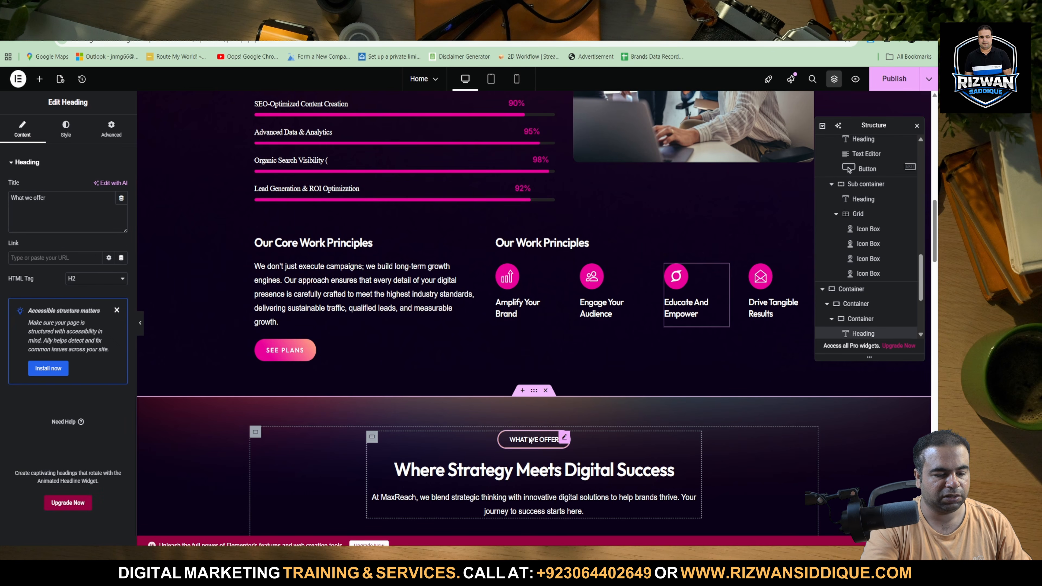
pyautogui.moveTo(119, 198); pyautogui.dragTo(10, 197)
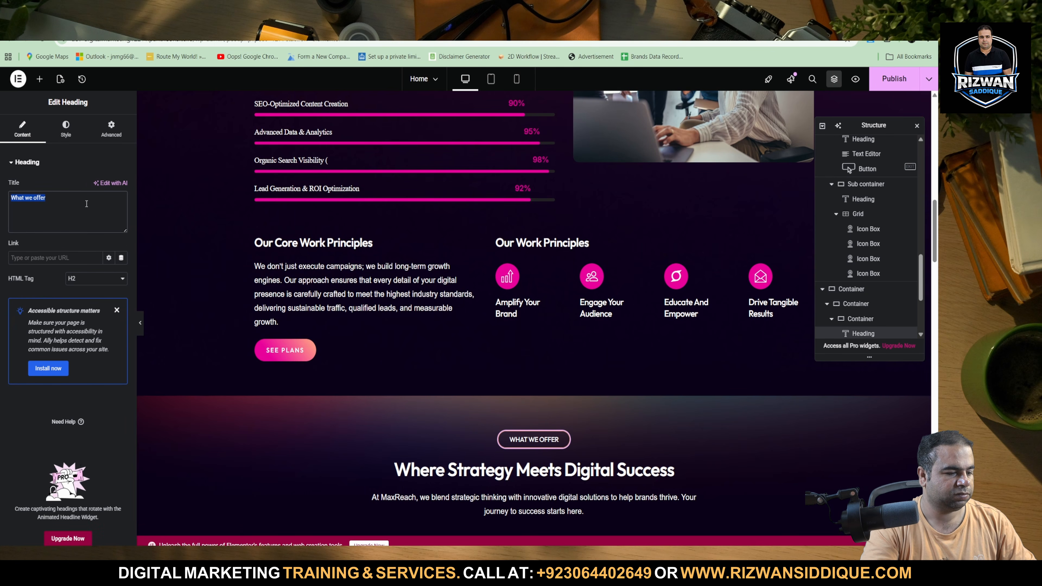
pyautogui.click(86, 214)
pyautogui.hotkey('ctrl', 'shift', 'Left')
pyautogui.hotkey('ctrl', 'shift', 'Left')
pyautogui.hotkey('ctrl', 'shift', 'Left')
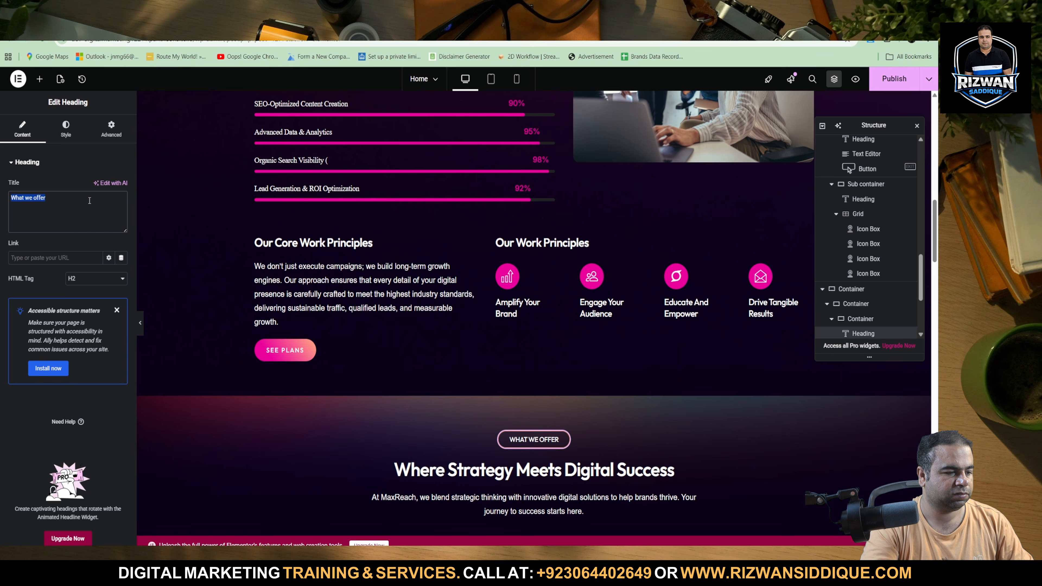
pyautogui.hotkey('ctrl', 'v')
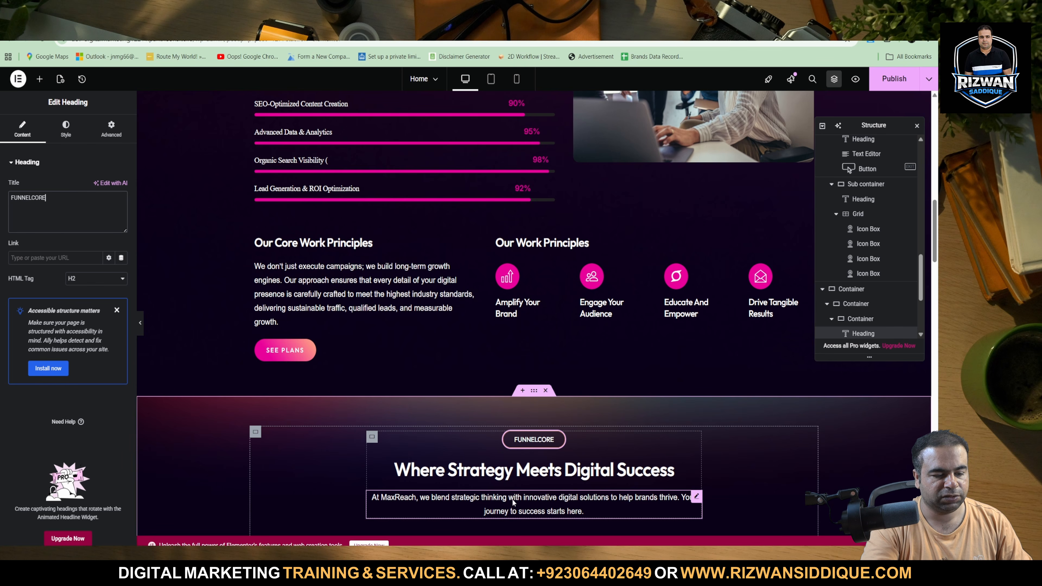
# Step: Open the main heading below the FUNNELCORE badge for editing, and look through Gemini's earlier copy for a replacement heading
pyautogui.scroll(-5, 523, 482)
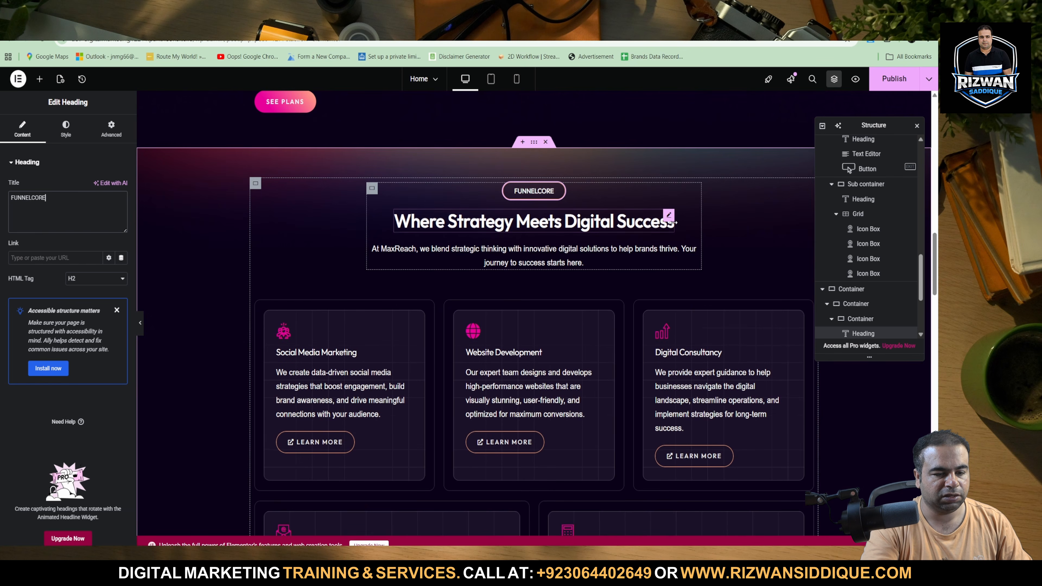
pyautogui.click(669, 217)
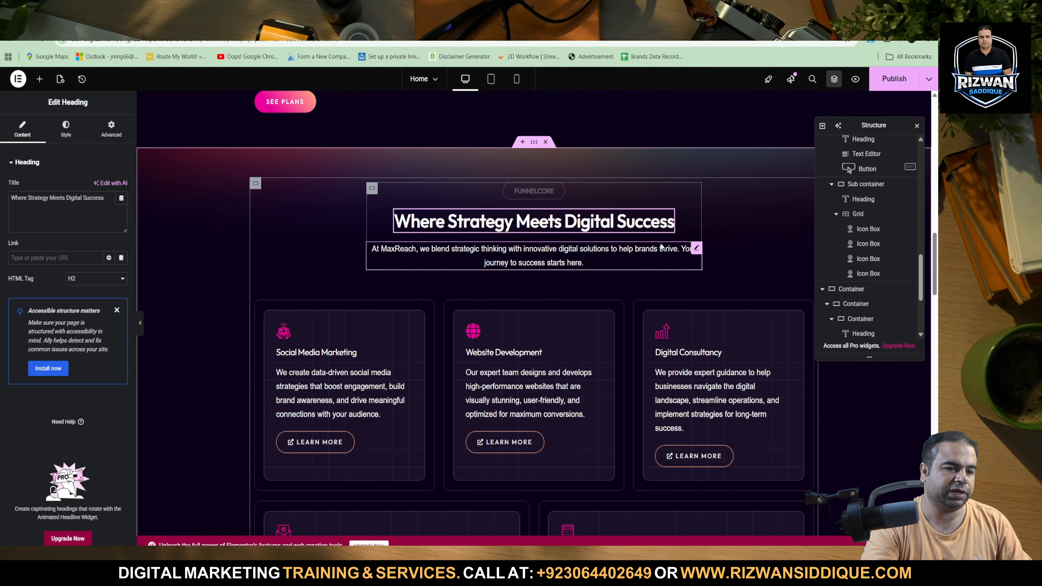
pyautogui.click(529, 22)
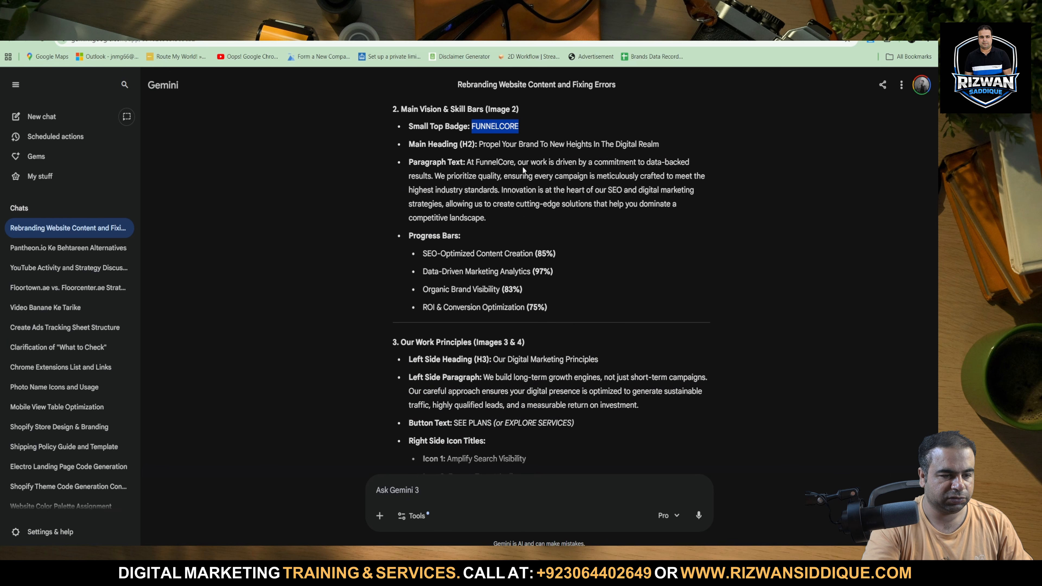
pyautogui.moveTo(477, 144); pyautogui.dragTo(687, 141)
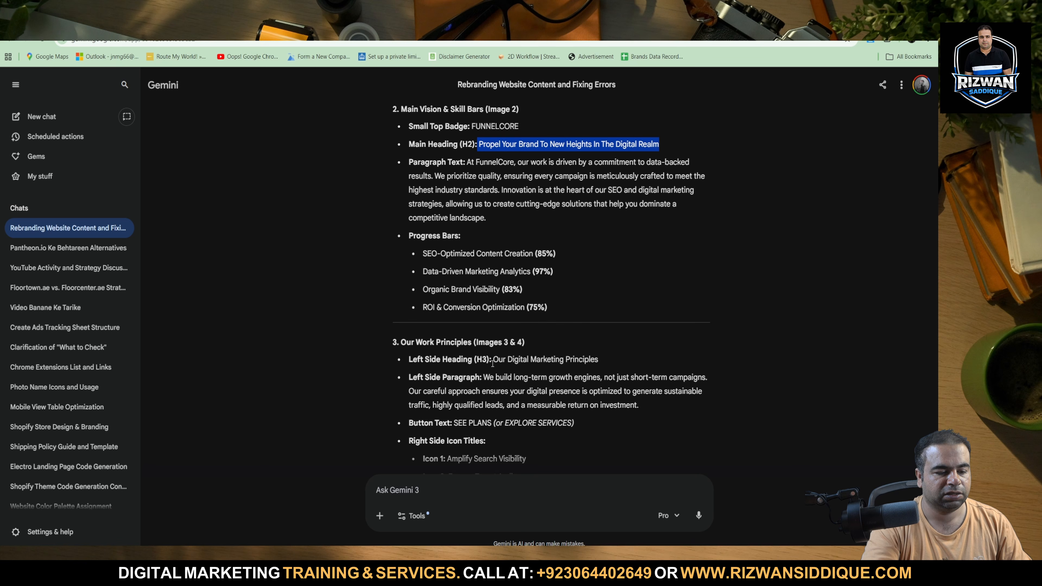
pyautogui.moveTo(488, 359); pyautogui.dragTo(587, 364)
pyautogui.scroll(5, 586, 364)
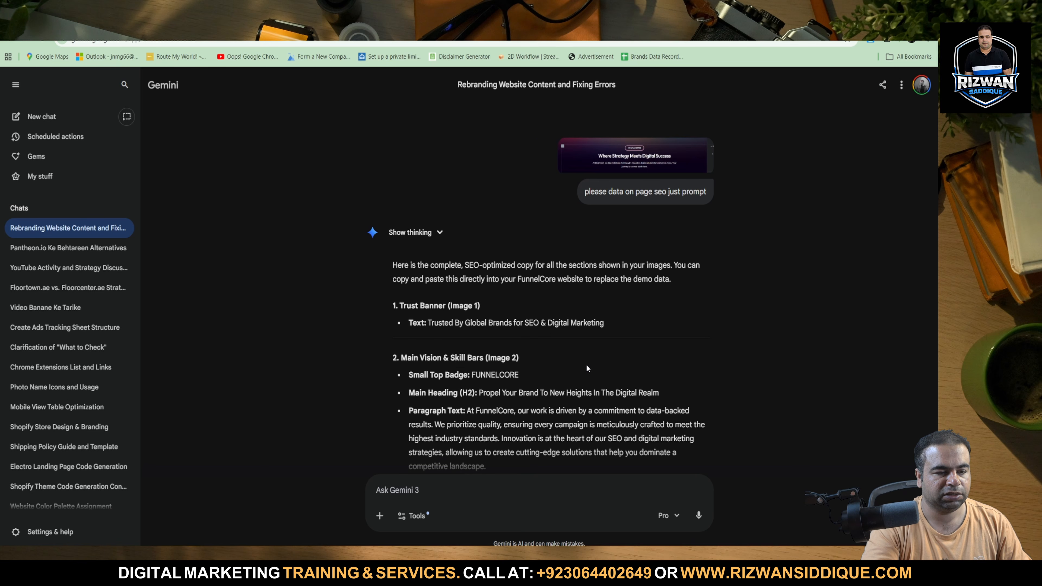
pyautogui.scroll(-2, 513, 398)
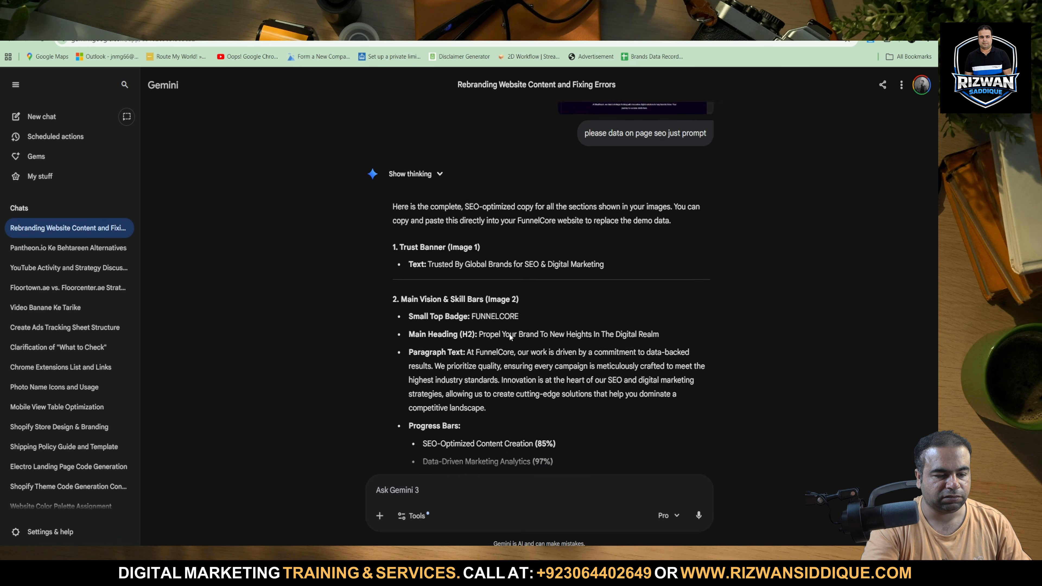
pyautogui.scroll(2, 510, 336)
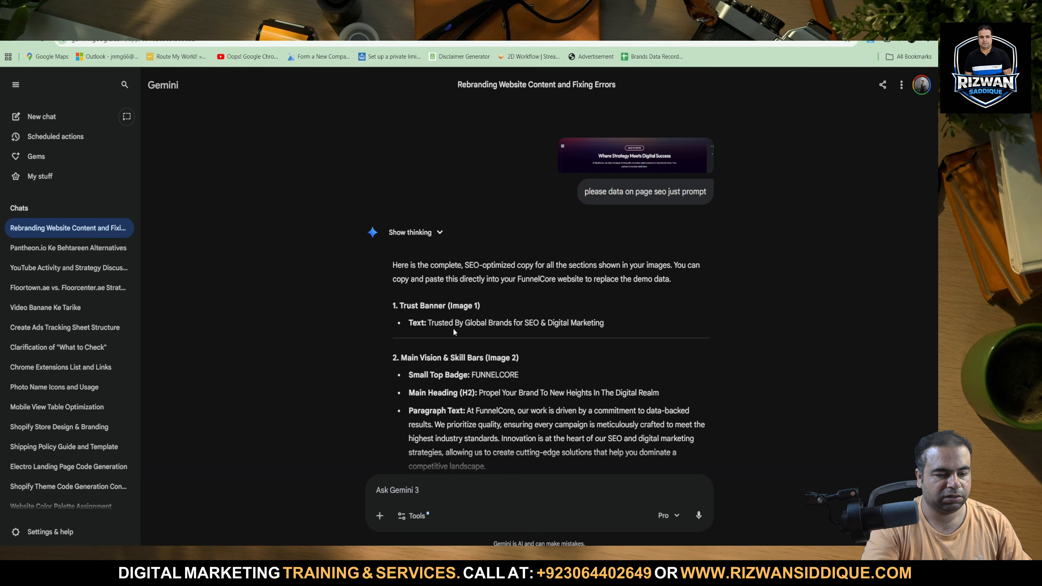
# Step: Copy Gemini's "What We Offer" main heading "Where Strategy Meets Digital Success" into the title of the section's main heading
pyautogui.scroll(-15, 453, 329)
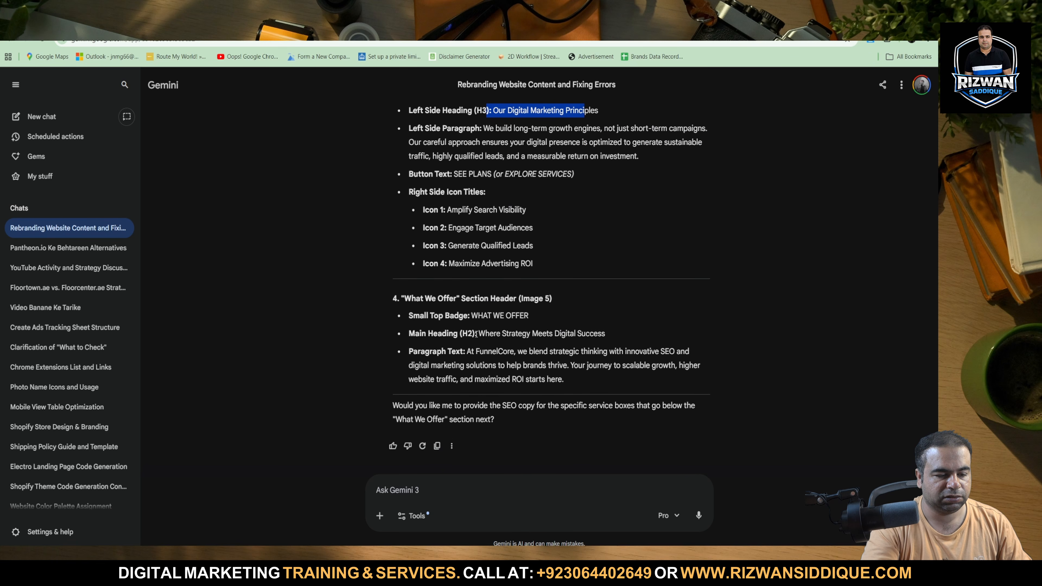
pyautogui.moveTo(478, 333); pyautogui.dragTo(647, 333)
pyautogui.hotkey('ctrl', 'c')
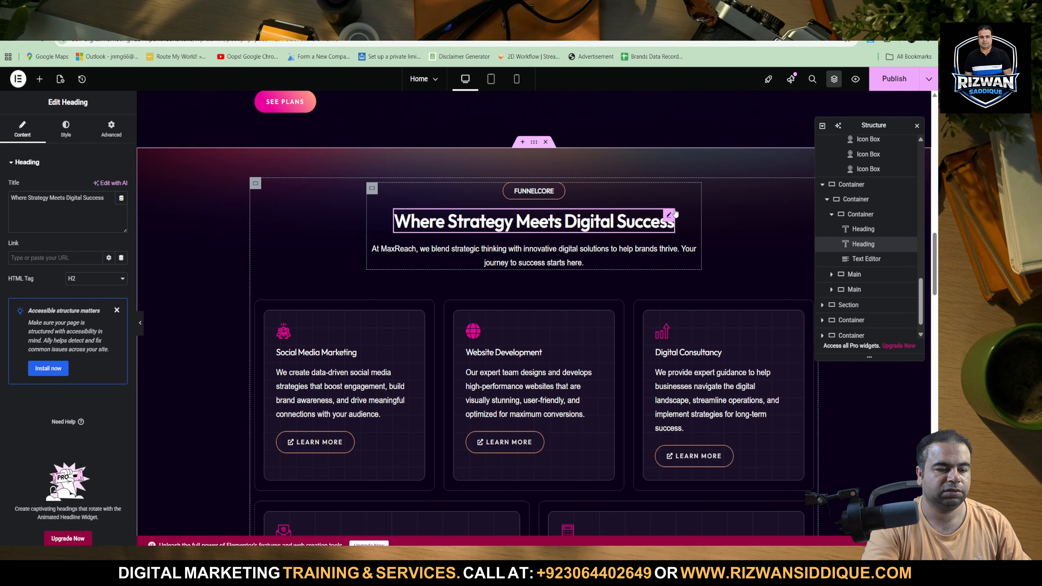
pyautogui.tripleClick(48, 197)
pyautogui.hotkey('ctrl', 'v')
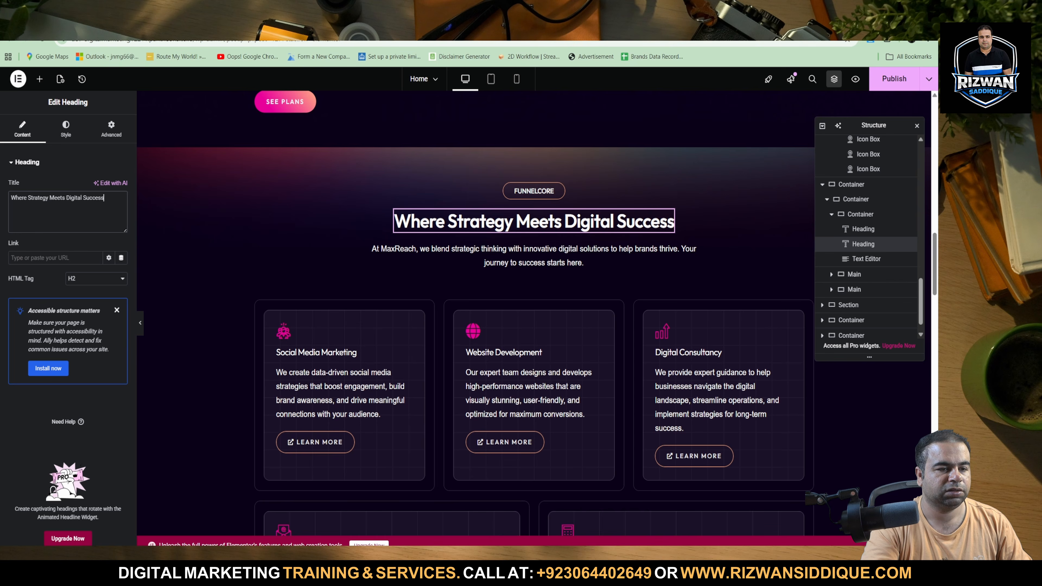
# Step: Review the heading copy in Gemini's answer again, and send the prompt "more" to get further section content
pyautogui.click(460, 21)
pyautogui.scroll(5, 491, 218)
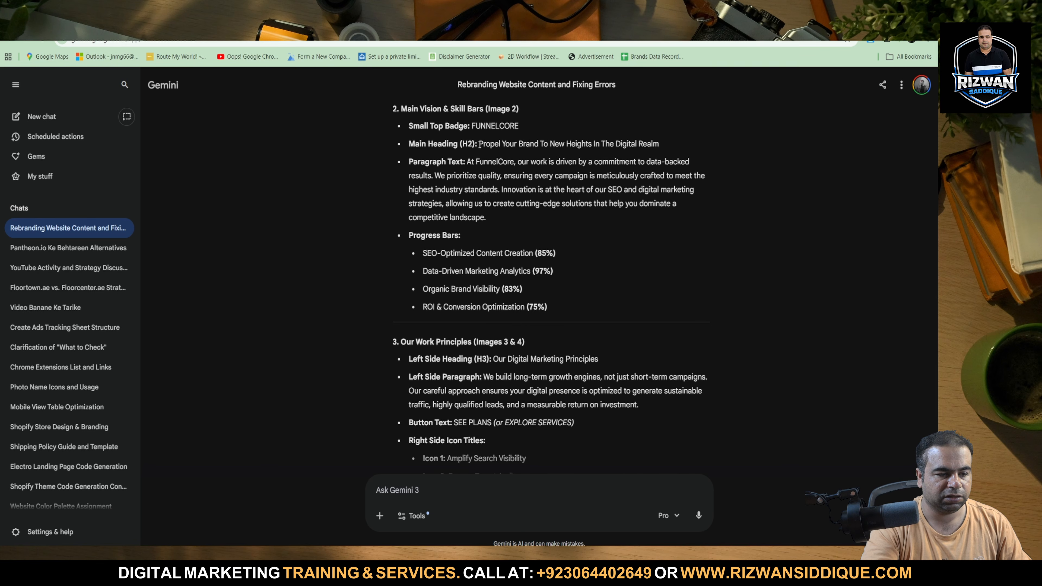
pyautogui.moveTo(479, 143); pyautogui.dragTo(681, 142)
pyautogui.scroll(5, 545, 264)
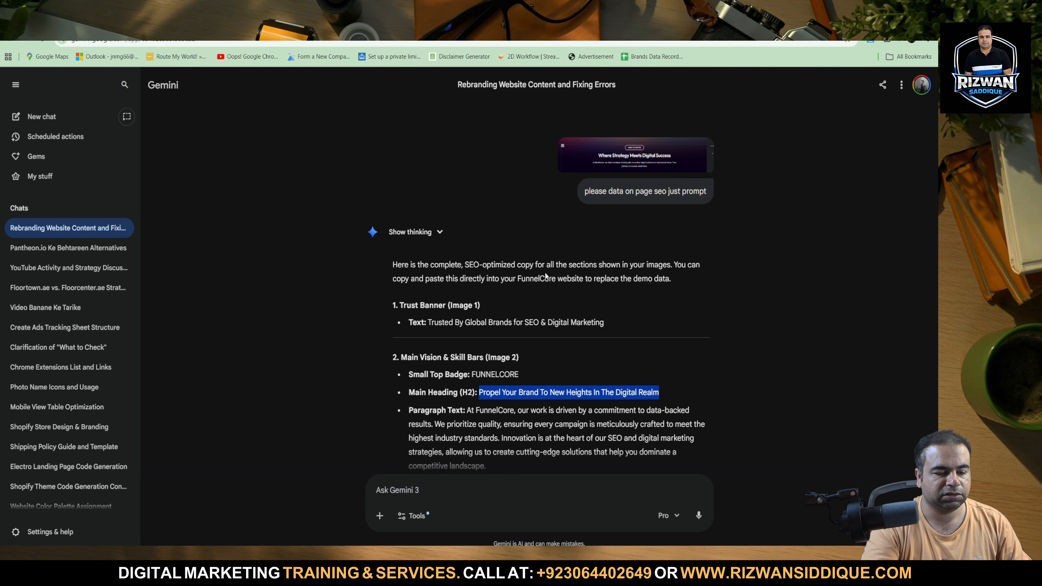
pyautogui.scroll(-5, 545, 274)
pyautogui.scroll(-5, 496, 274)
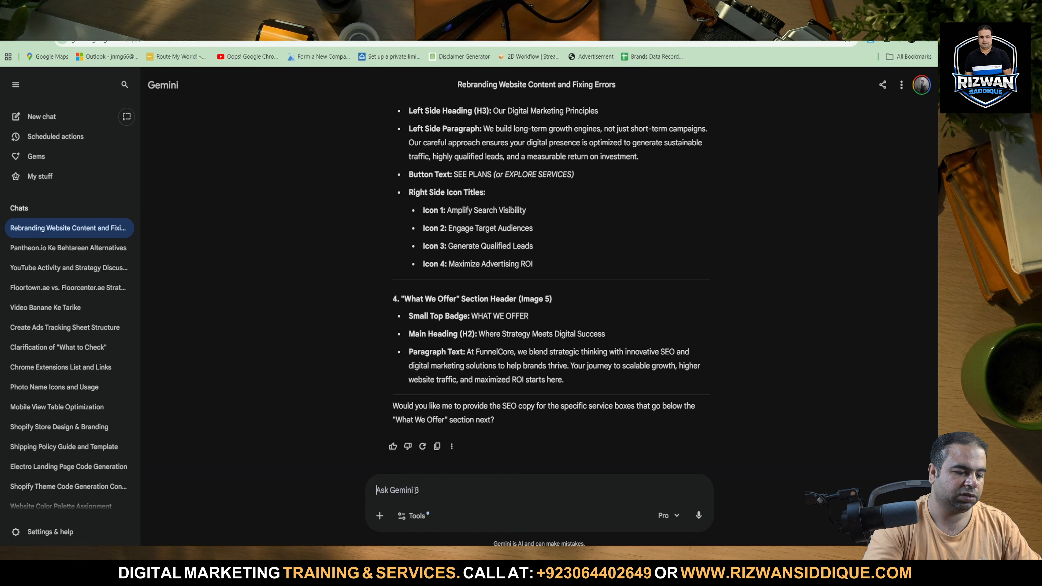
pyautogui.write('more')
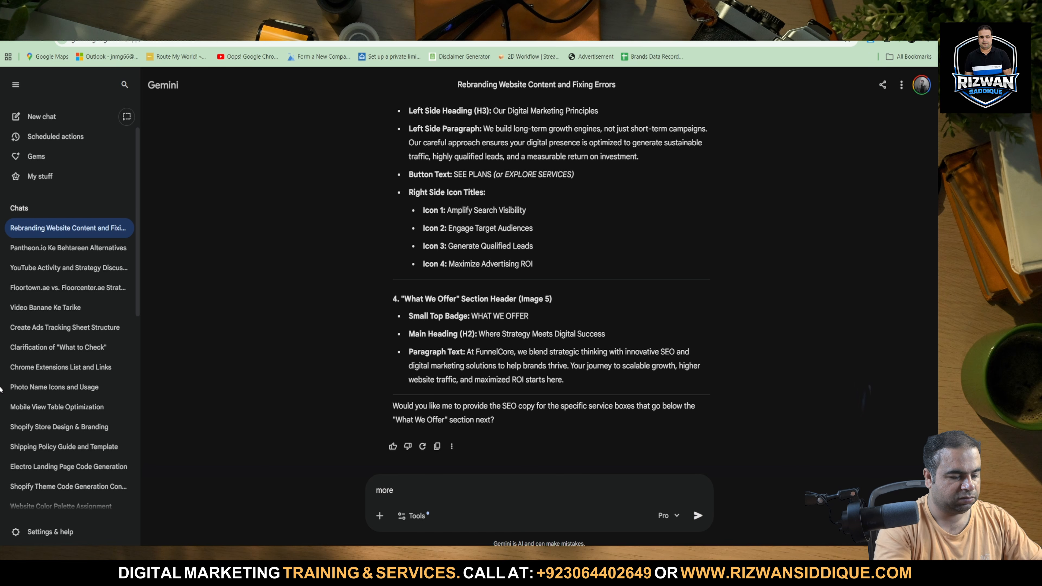
pyautogui.press('Return')
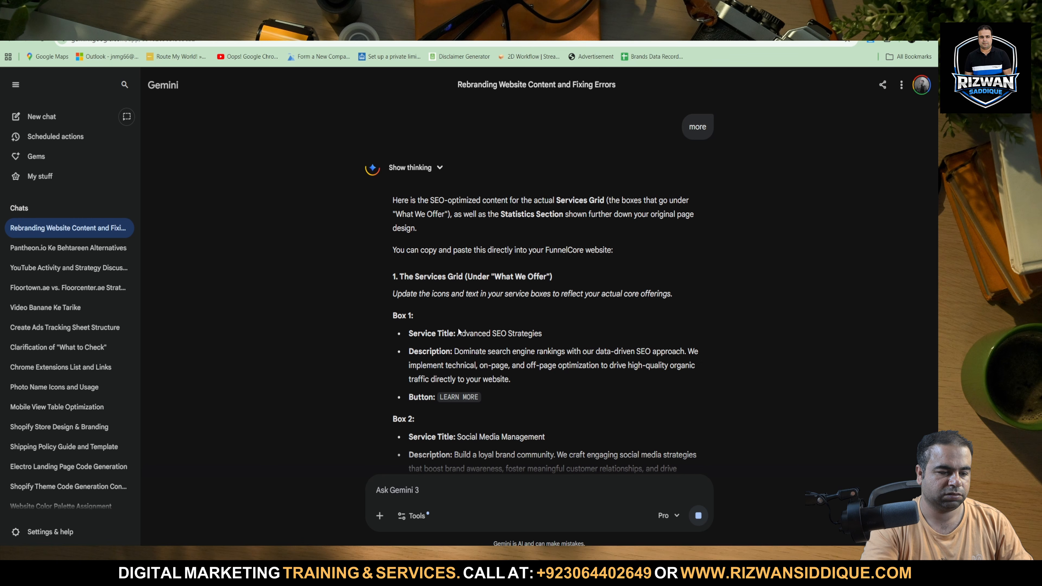
# Step: Examine the service box titles and descriptions in Gemini's Services Grid copy, enlarging the Gemini page to 110%
pyautogui.scroll(-5, 574, 412)
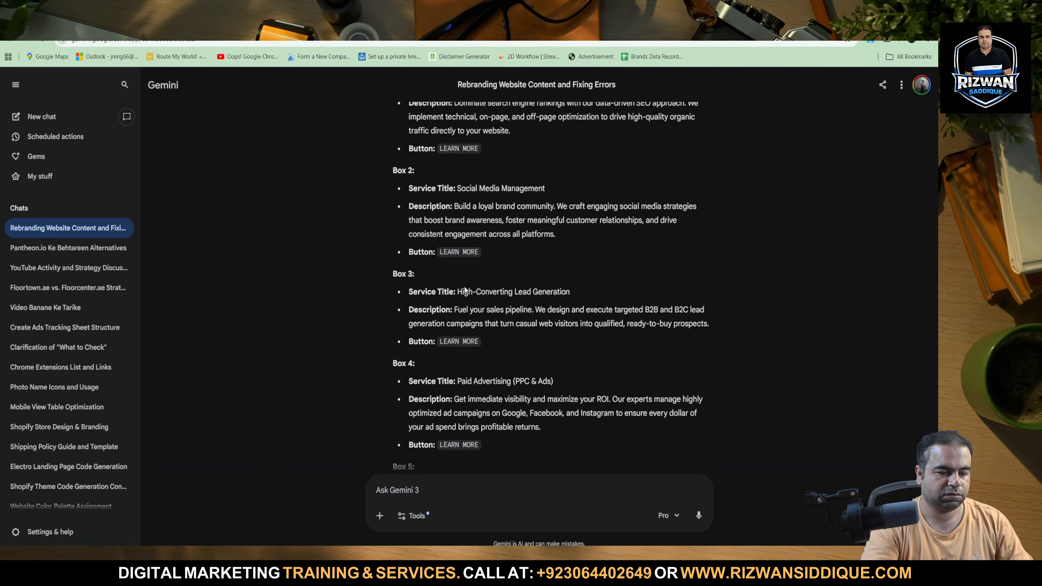
pyautogui.moveTo(457, 290); pyautogui.dragTo(595, 289)
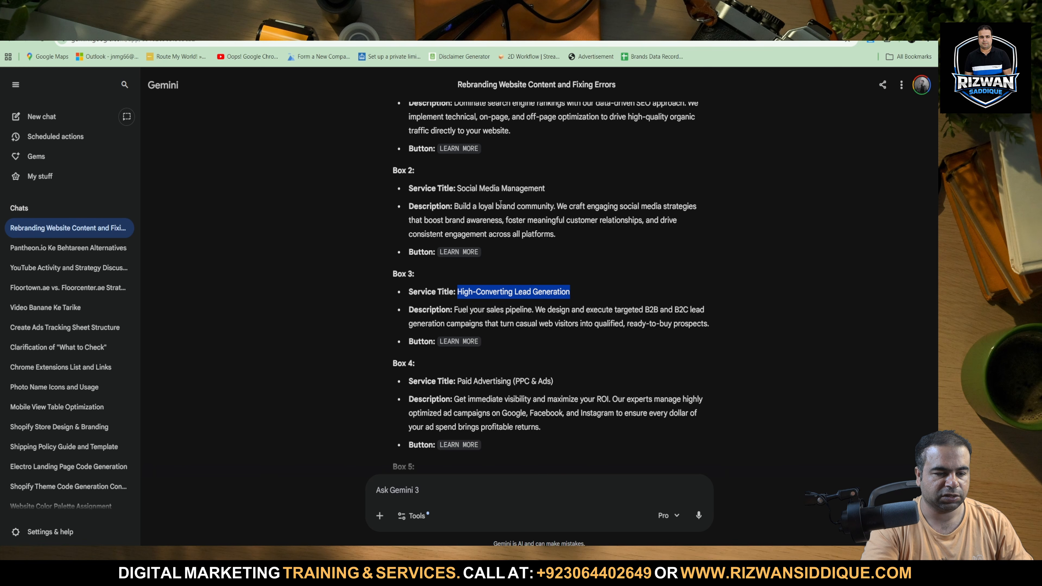
pyautogui.click(480, 205)
pyautogui.moveTo(456, 189); pyautogui.dragTo(561, 188)
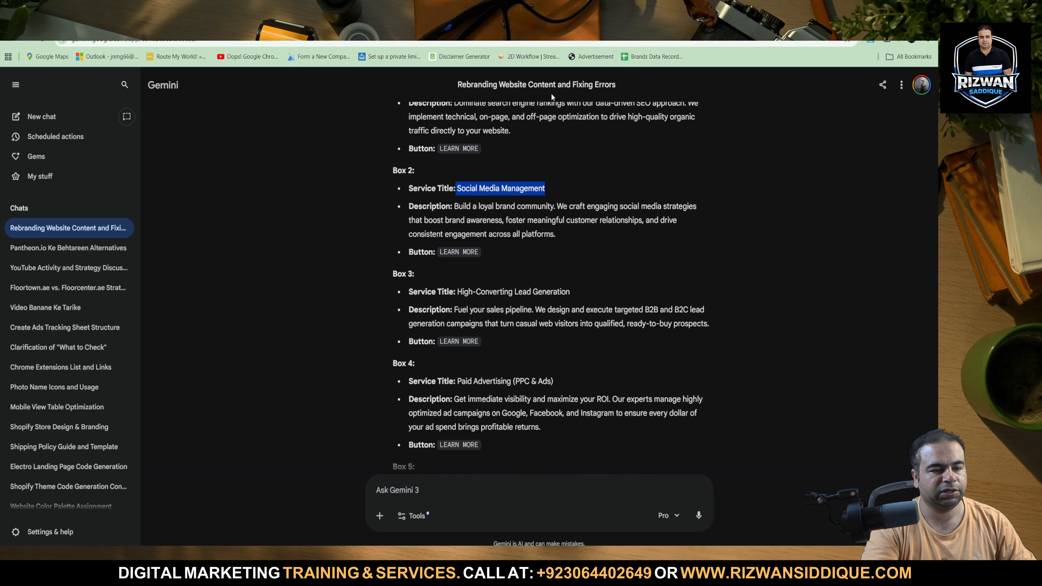
pyautogui.hotkey('ctrl', '+')
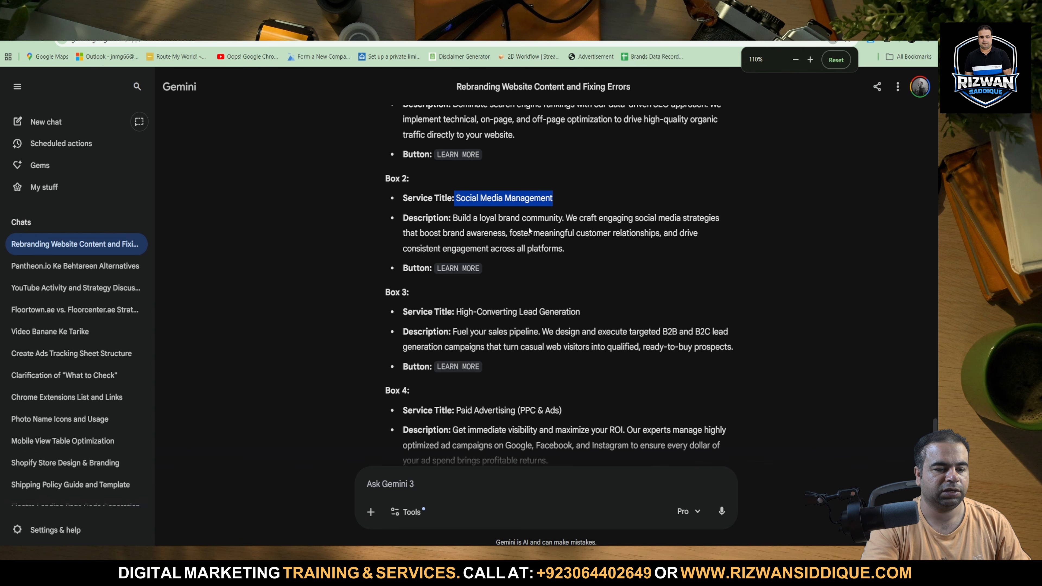
pyautogui.hotkey('ctrl', 'Tab')
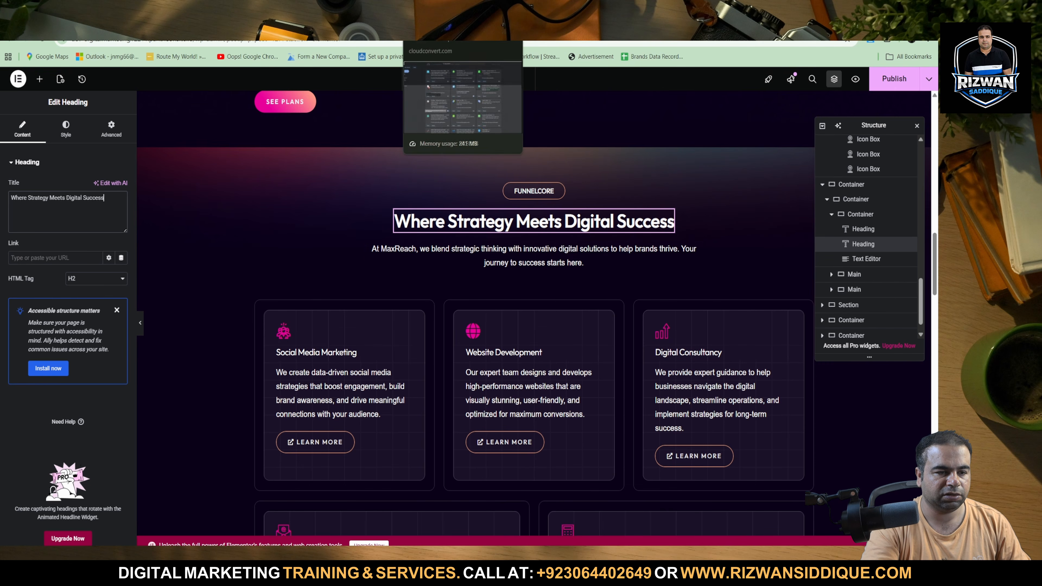
pyautogui.click(640, 35)
pyautogui.scroll(-6, 534, 288)
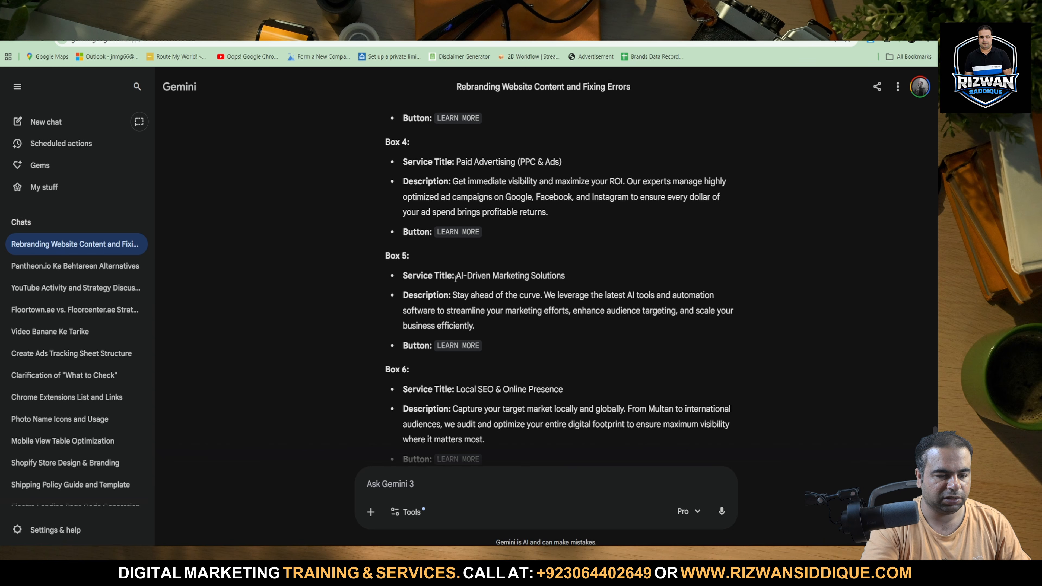
pyautogui.moveTo(455, 279); pyautogui.dragTo(565, 276)
pyautogui.scroll(-6, 536, 382)
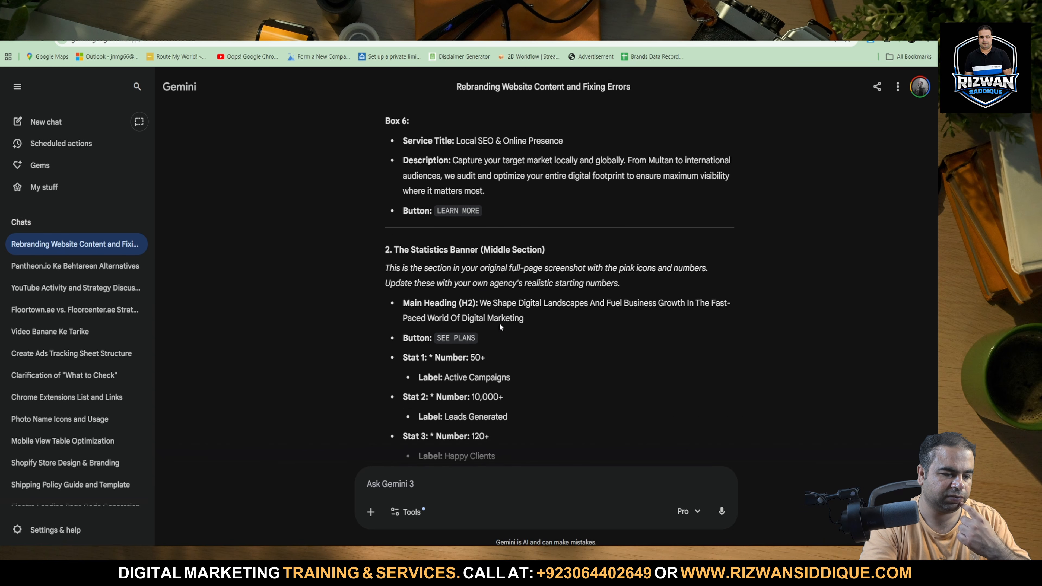
# Step: Replace the section's main heading with Gemini's "We Shape Digital Landscapes And Fuel Business Growth In The Fast-Paced World Of Digital Marketing"
pyautogui.moveTo(481, 303); pyautogui.dragTo(573, 321)
pyautogui.hotkey('ctrl', 'c')
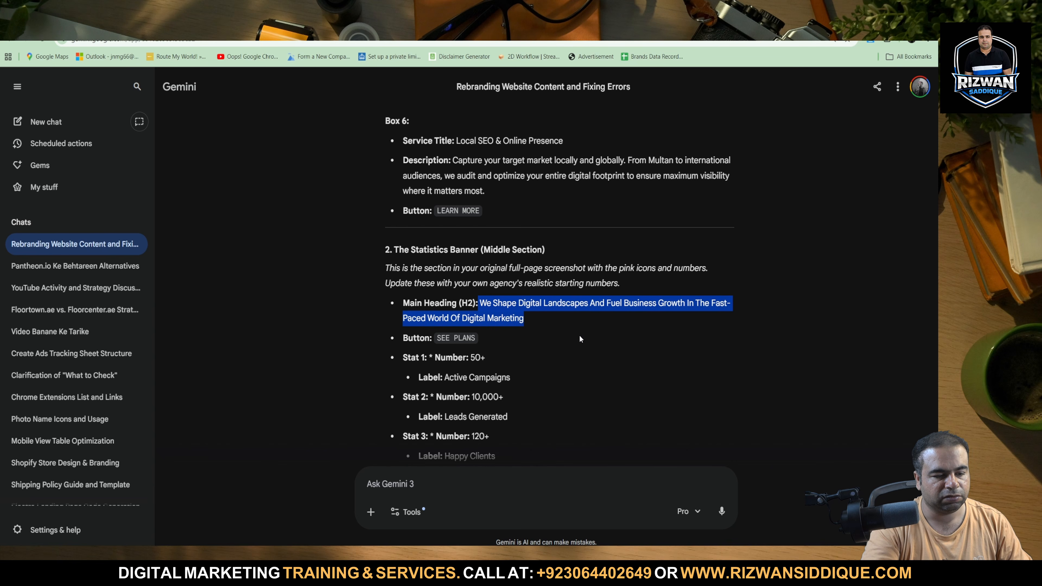
pyautogui.scroll(-5, 582, 369)
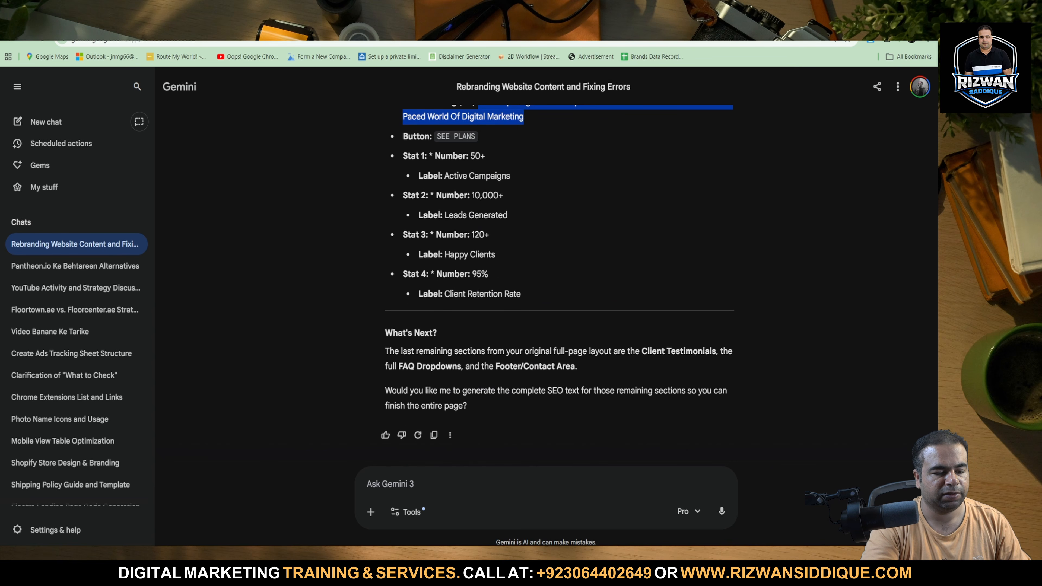
pyautogui.hotkey('ctrl', 'Tab')
pyautogui.hotkey('ctrl', 'Tab')
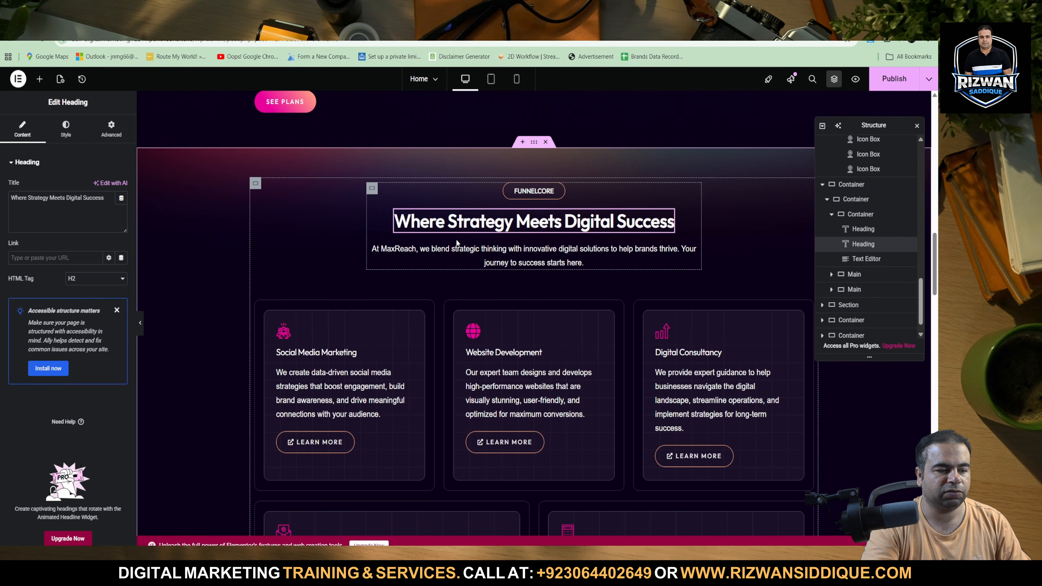
pyautogui.click(78, 204)
pyautogui.hotkey('ctrl', 'a')
pyautogui.hotkey('ctrl', 'v')
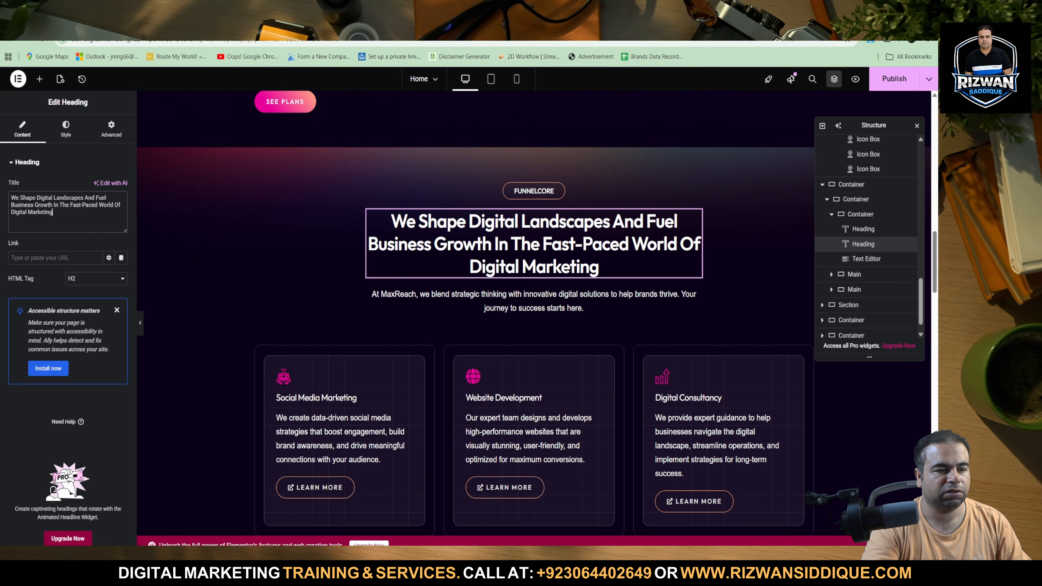
# Step: Ask Gemini to shorten the "We Shape Digital Landscapes" heading by sending its full text followed by "please shorts"
pyautogui.click(287, 23)
pyautogui.click(353, 23)
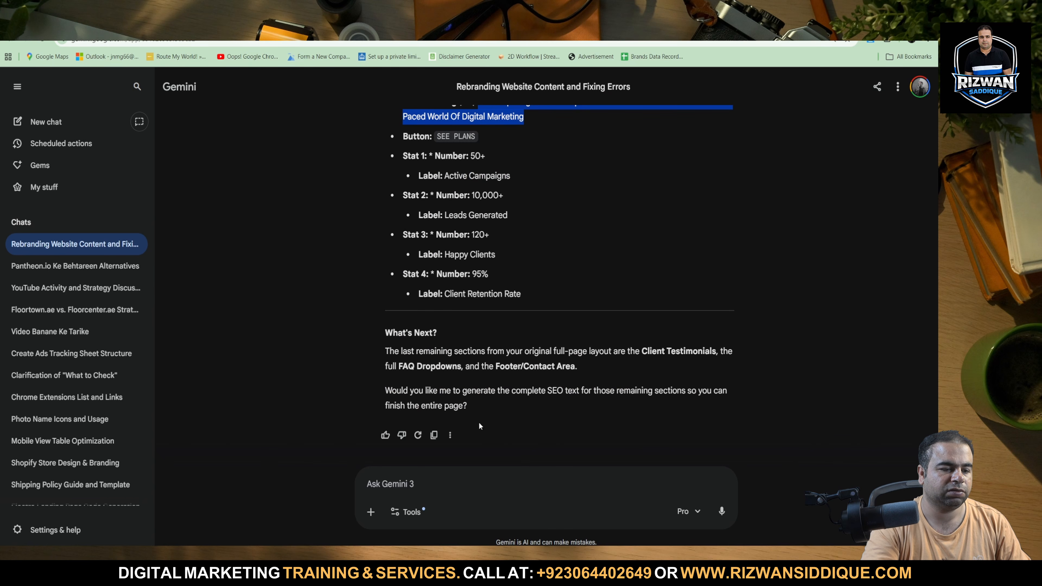
pyautogui.click(441, 487)
pyautogui.hotkey('ctrl', 'v')
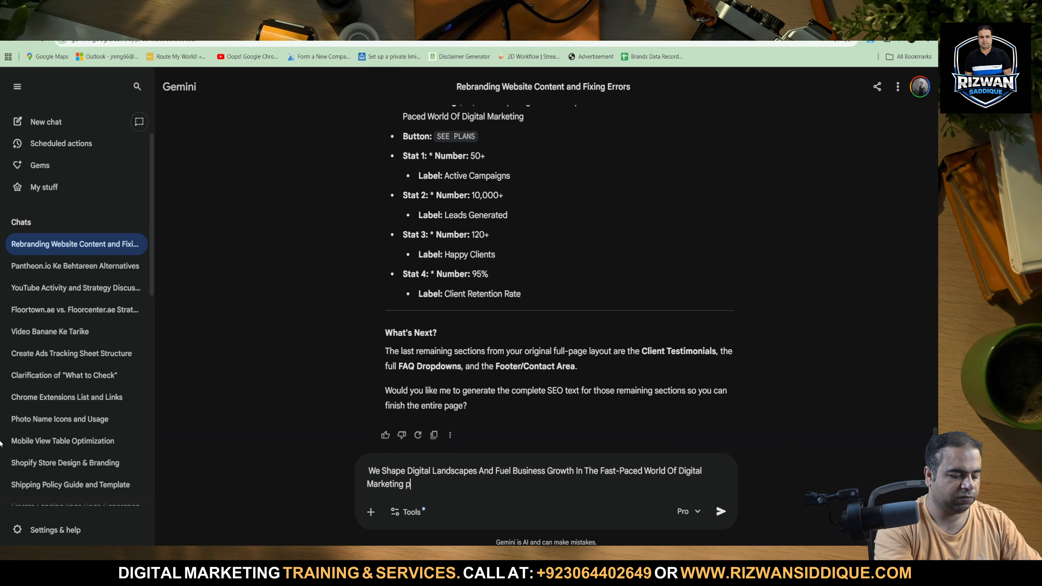
pyautogui.write('please ')
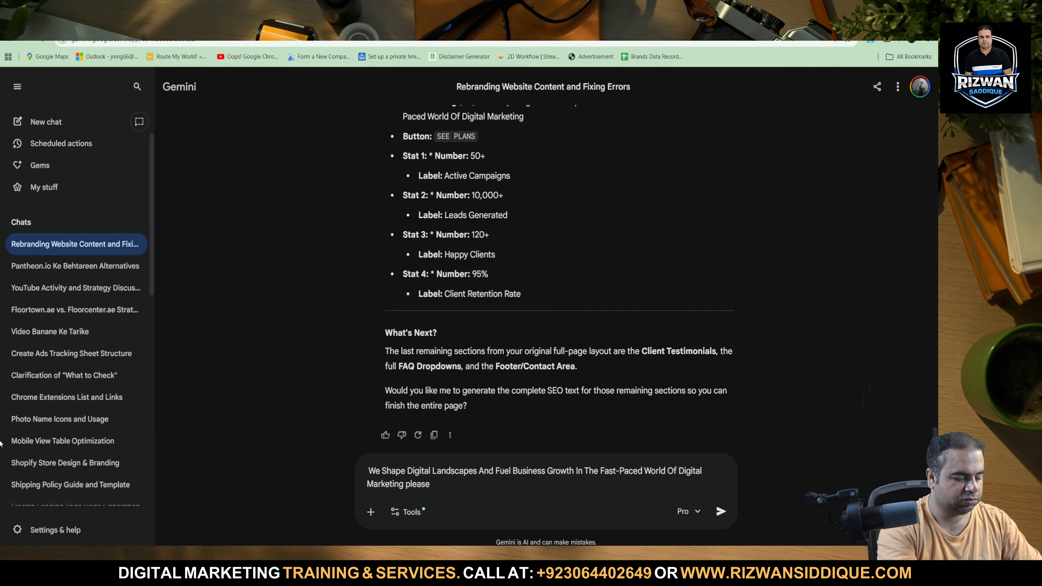
pyautogui.write('shorts')
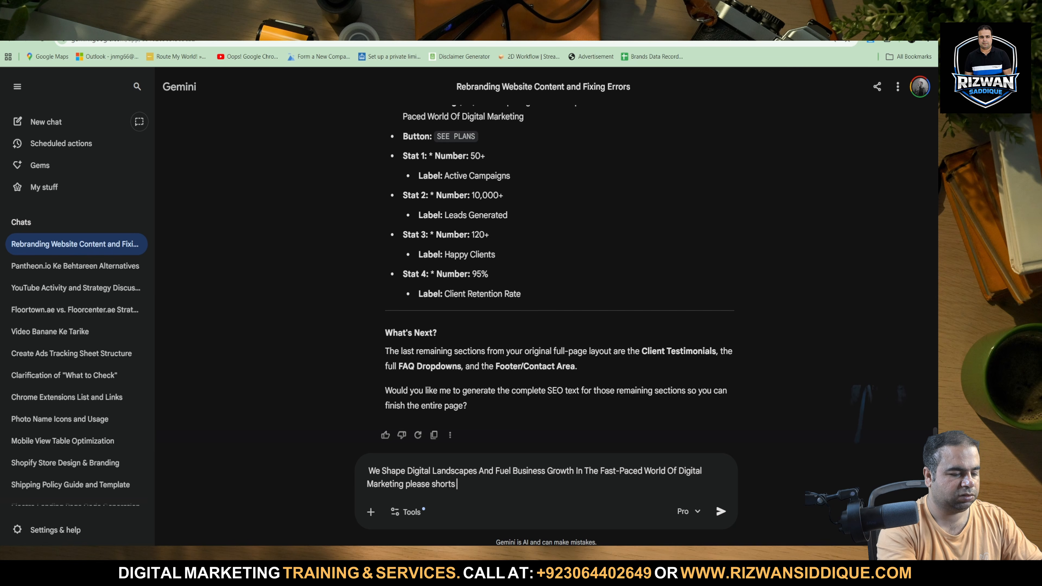
pyautogui.press('Return')
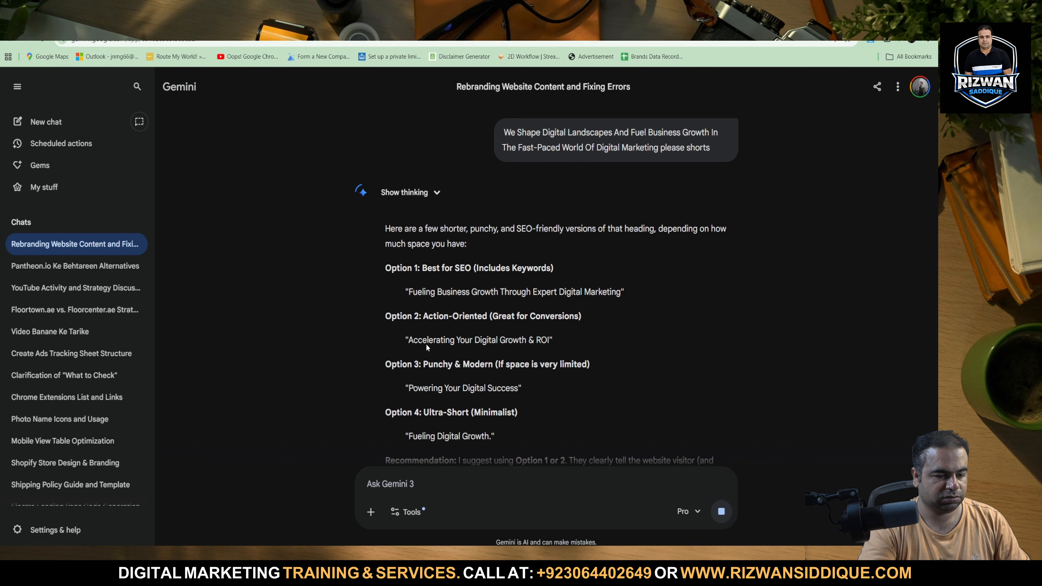
# Step: Replace the section's main heading with Gemini's shorter option "Fueling Business Growth Through Expert Digital Marketing", keeping its quotation marks
pyautogui.moveTo(403, 334); pyautogui.dragTo(602, 341)
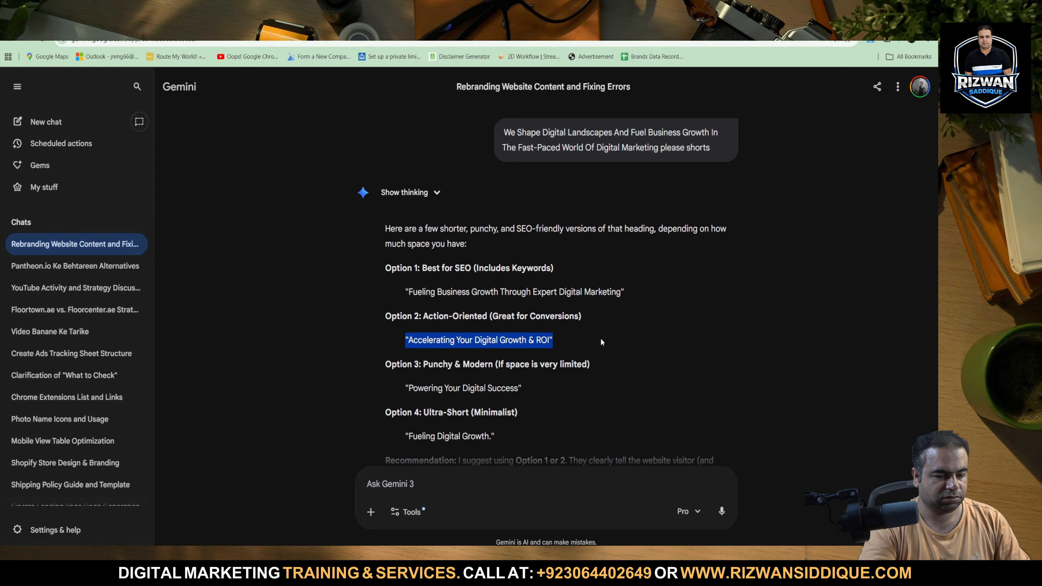
pyautogui.moveTo(402, 299); pyautogui.dragTo(660, 301)
pyautogui.hotkey('ctrl', 'c')
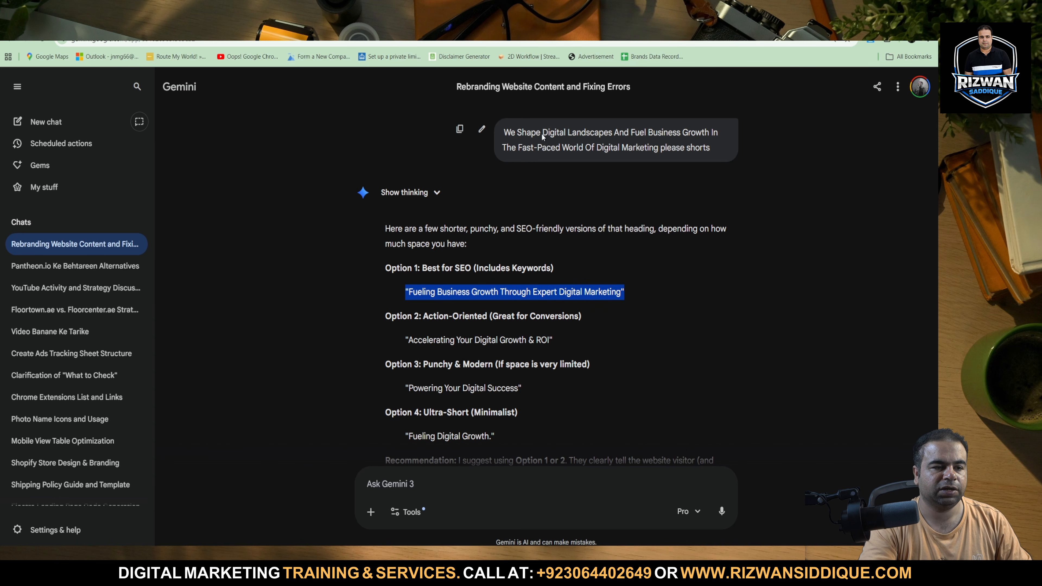
pyautogui.click(366, 25)
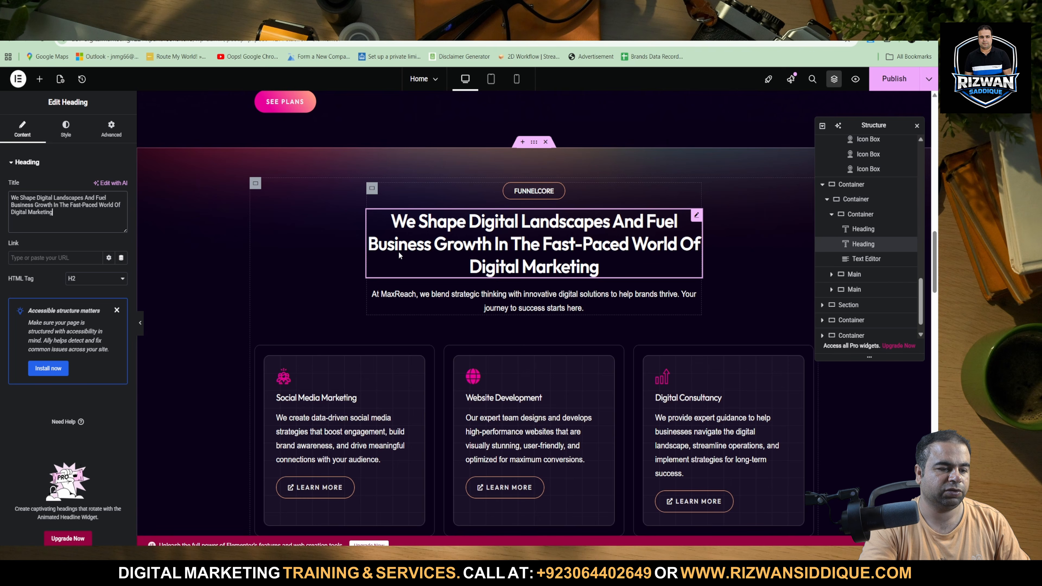
pyautogui.tripleClick(125, 209)
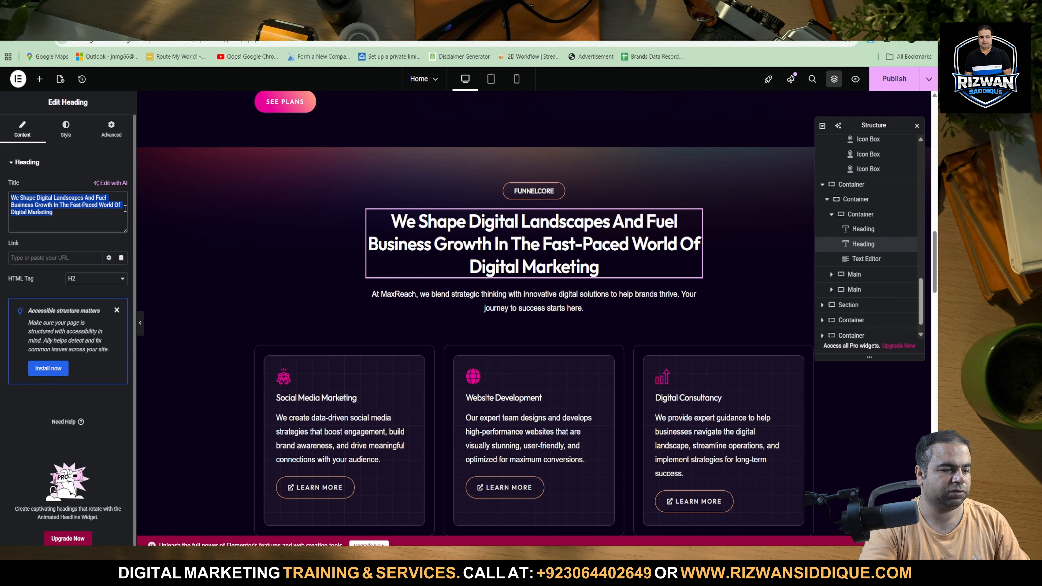
pyautogui.hotkey('ctrl', 'v')
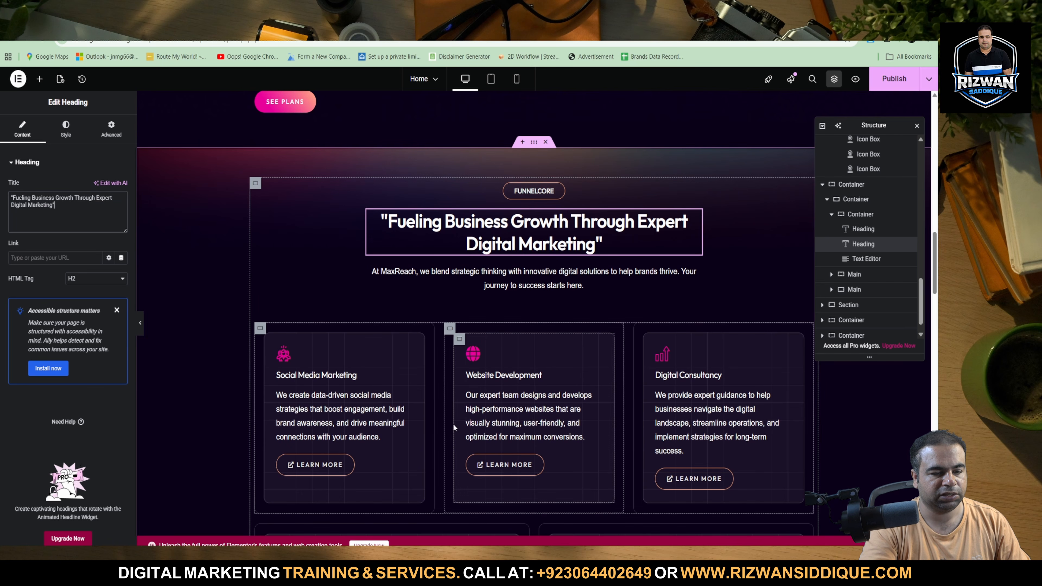
# Step: Capture a screenshot of the heading and the MaxReach paragraph below it, and attach it to a new Gemini message
pyautogui.click(680, 269)
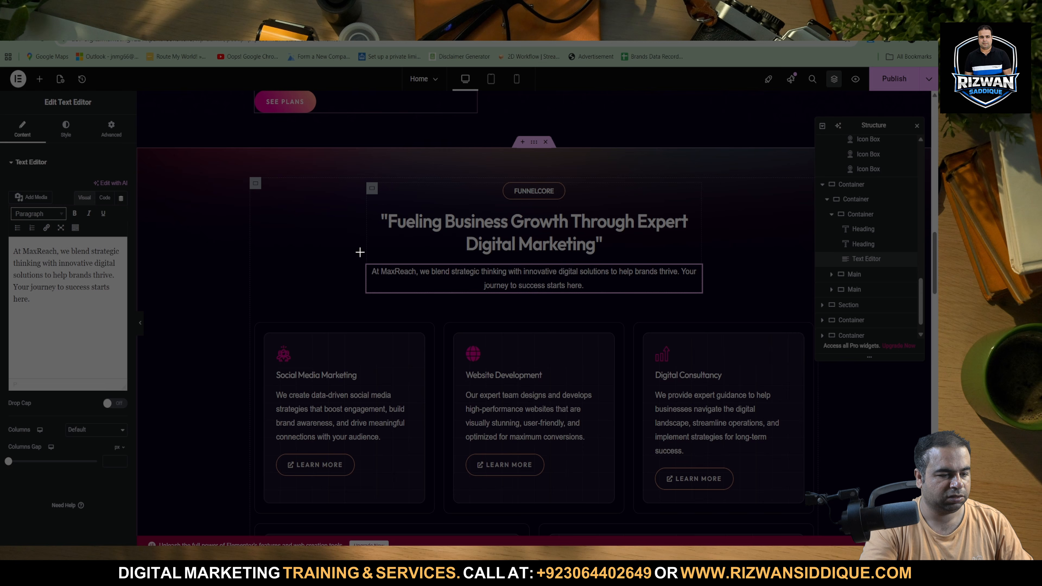
pyautogui.moveTo(360, 252); pyautogui.dragTo(767, 301)
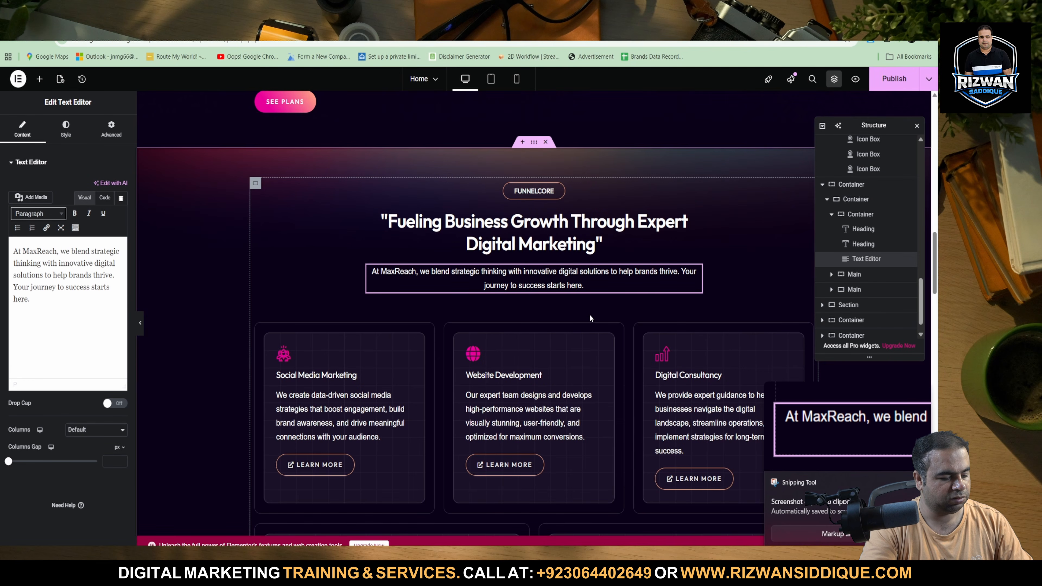
pyautogui.press('super+shift+s')
pyautogui.moveTo(332, 167); pyautogui.dragTo(790, 347)
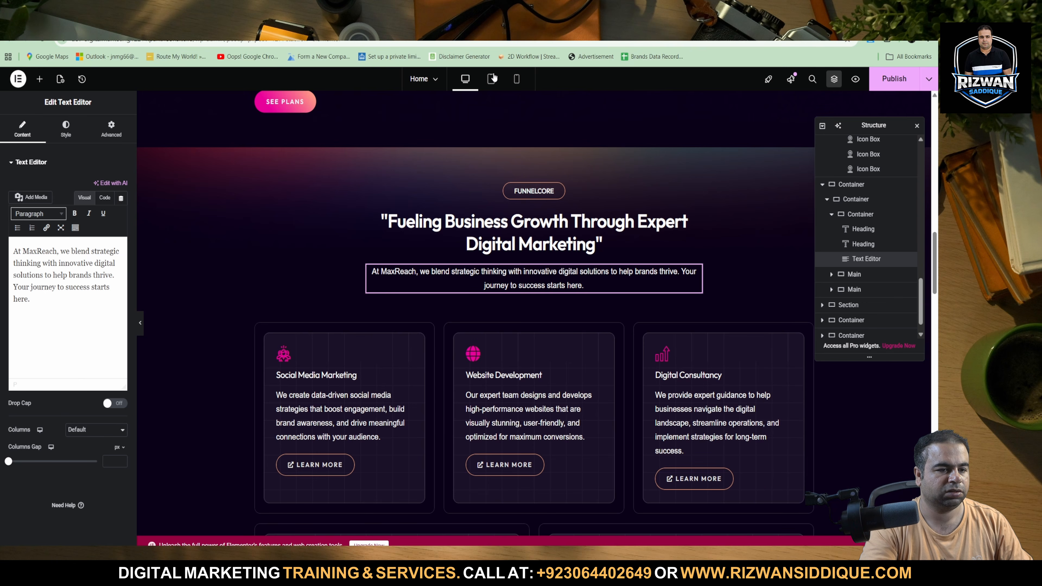
pyautogui.hotkey('ctrl', 'Tab')
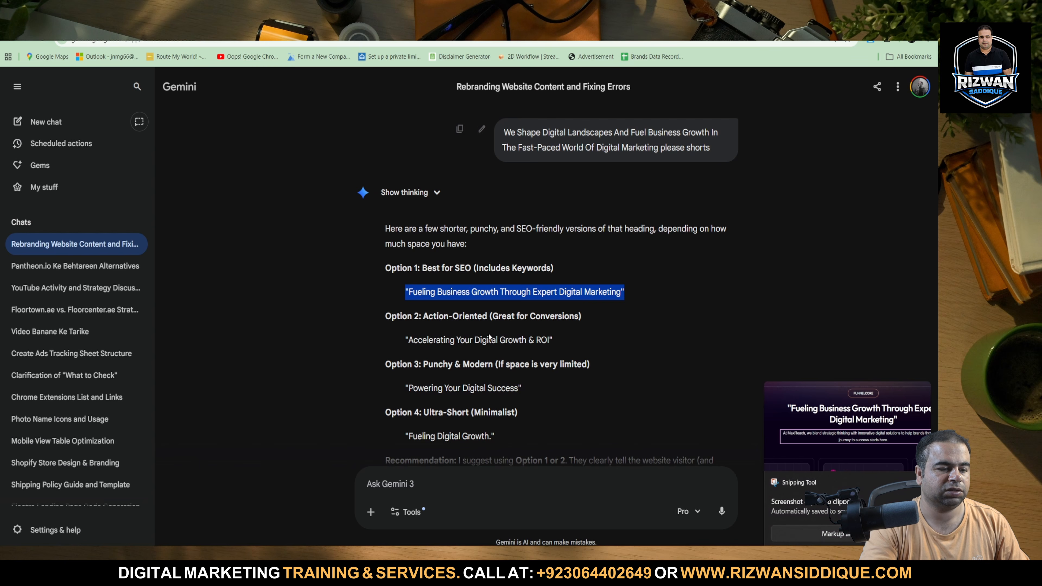
pyautogui.click(437, 480)
pyautogui.hotkey('ctrl', 'v')
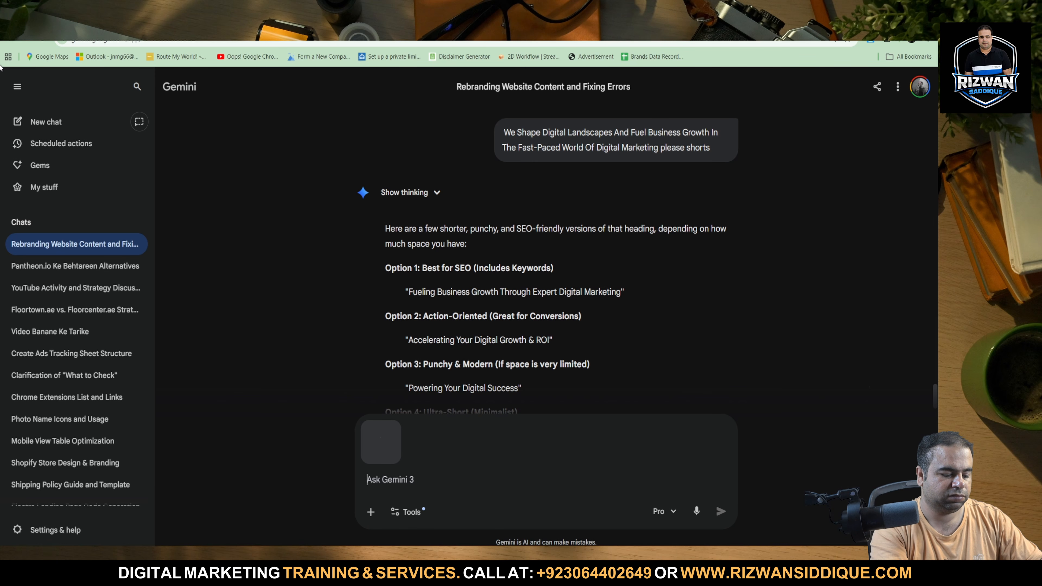
# Step: Copy the earlier prompt "please data on page seo just prompt" from the Gemini chat and send it with the attached screenshot
pyautogui.scroll(10, 580, 192)
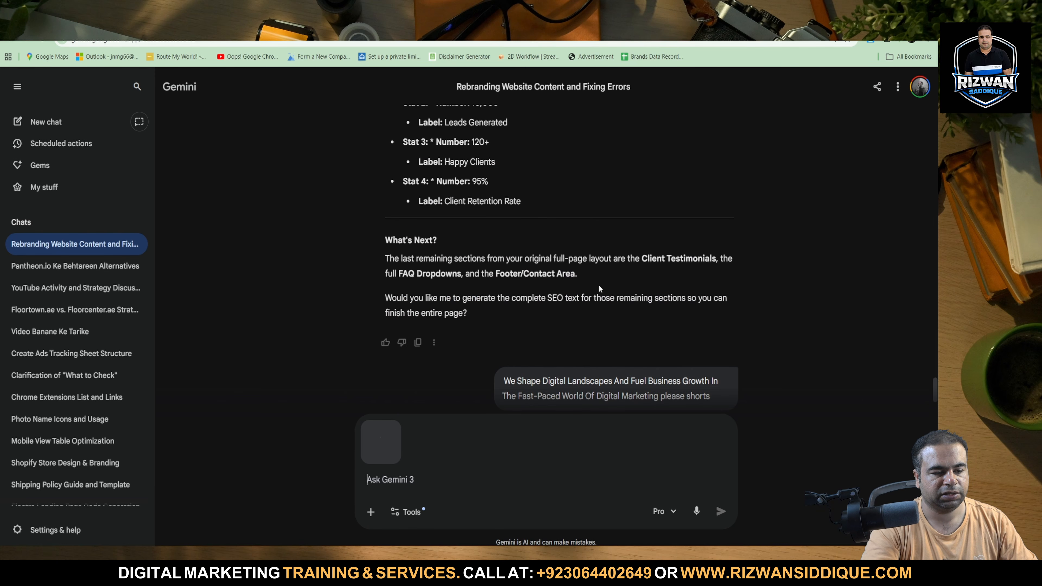
pyautogui.scroll(15, 604, 328)
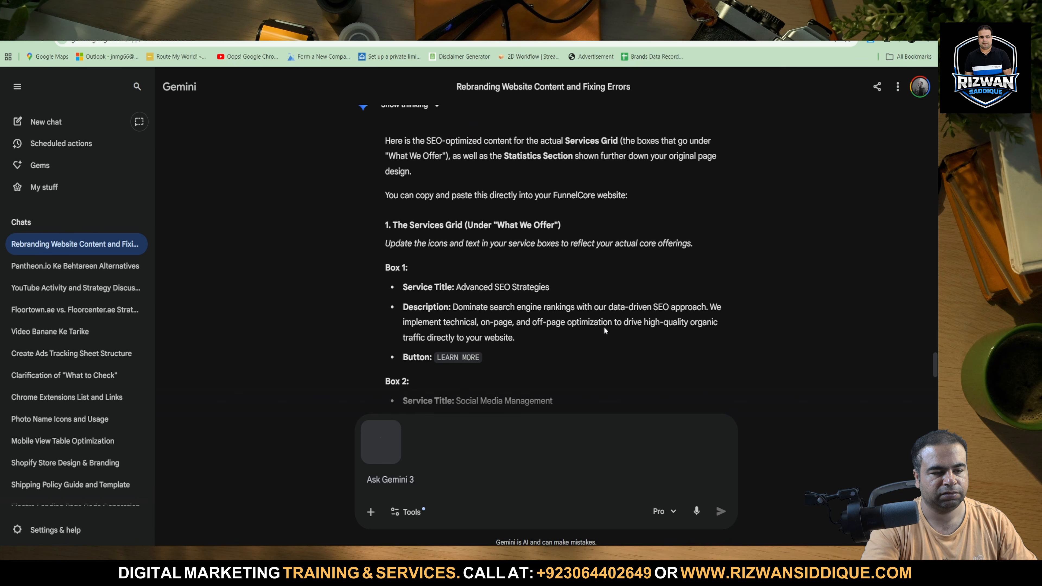
pyautogui.scroll(5, 604, 331)
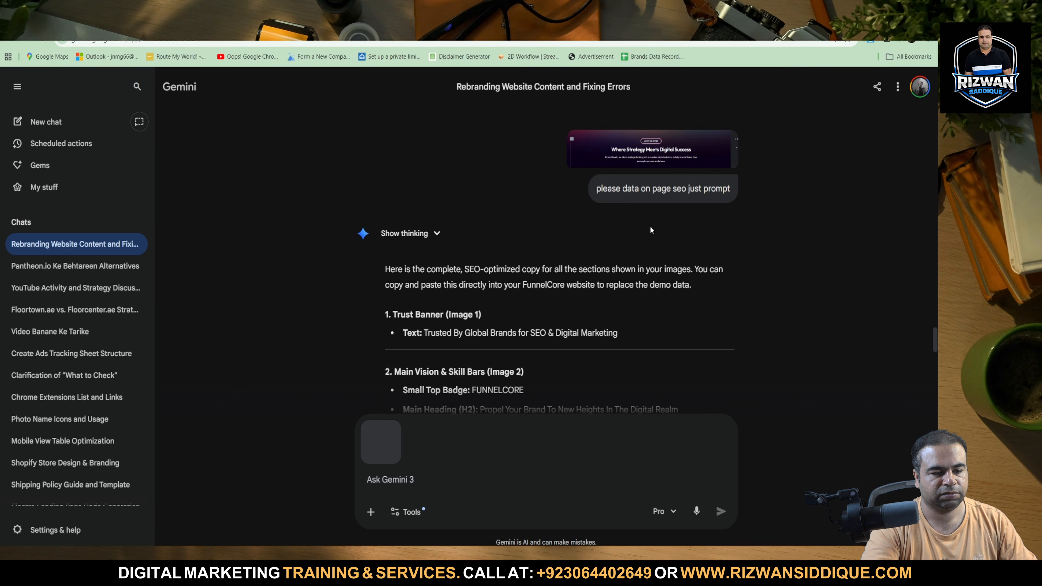
pyautogui.tripleClick(664, 193)
pyautogui.hotkey('ctrl', 'c')
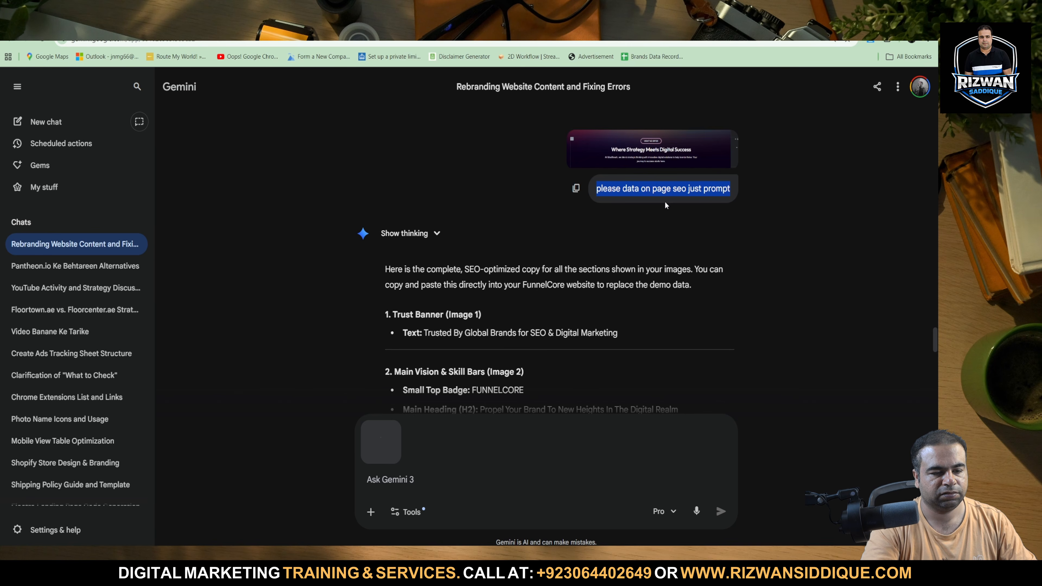
pyautogui.click(457, 473)
pyautogui.hotkey('ctrl', 'v')
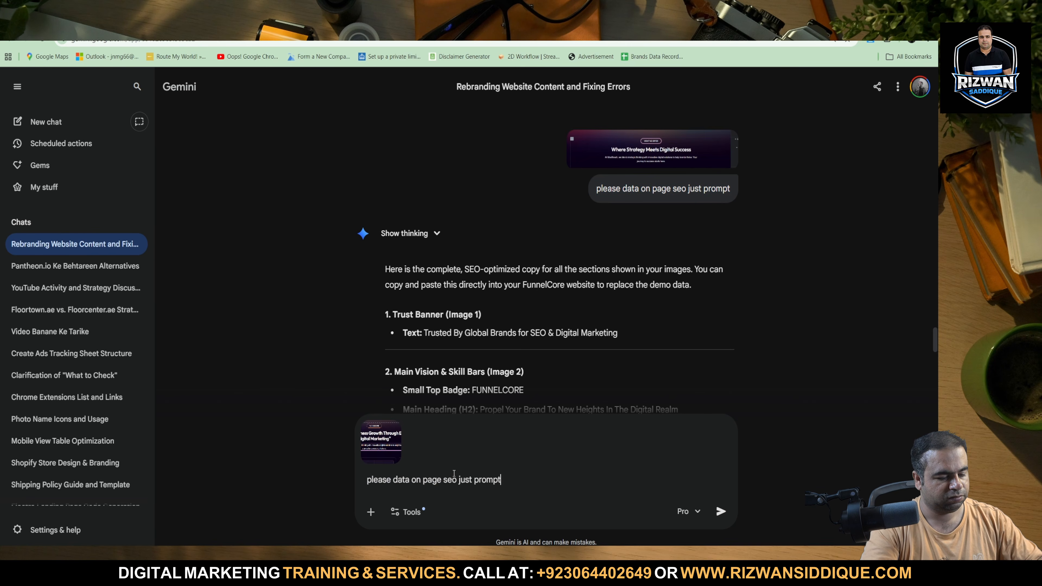
pyautogui.click(721, 511)
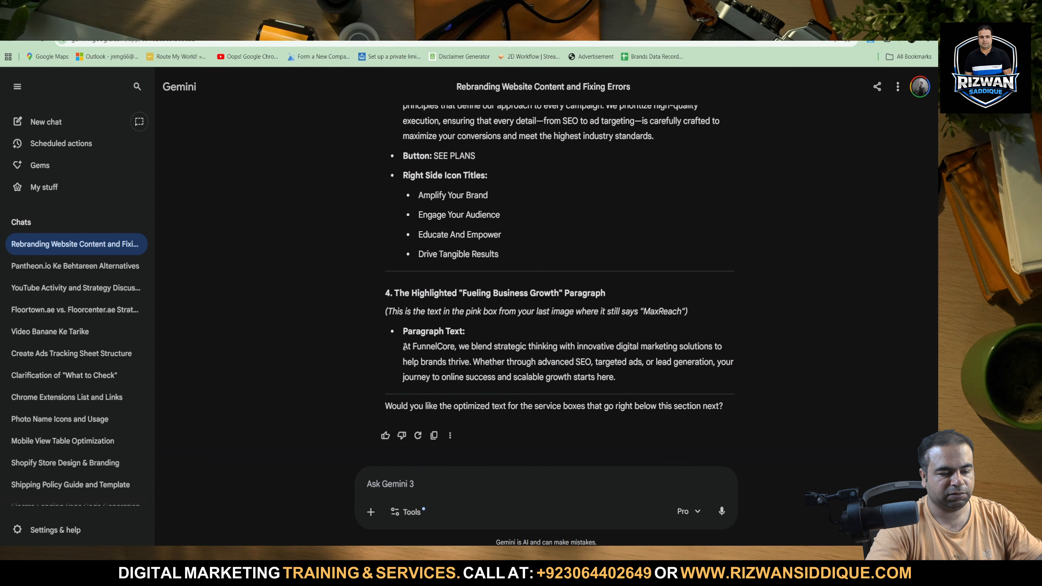
# Step: Replace the MaxReach paragraph under the heading with Gemini's "At FunnelCore, we blend strategic thinking" text, and remove its bullet formatting
pyautogui.moveTo(404, 347); pyautogui.dragTo(759, 366)
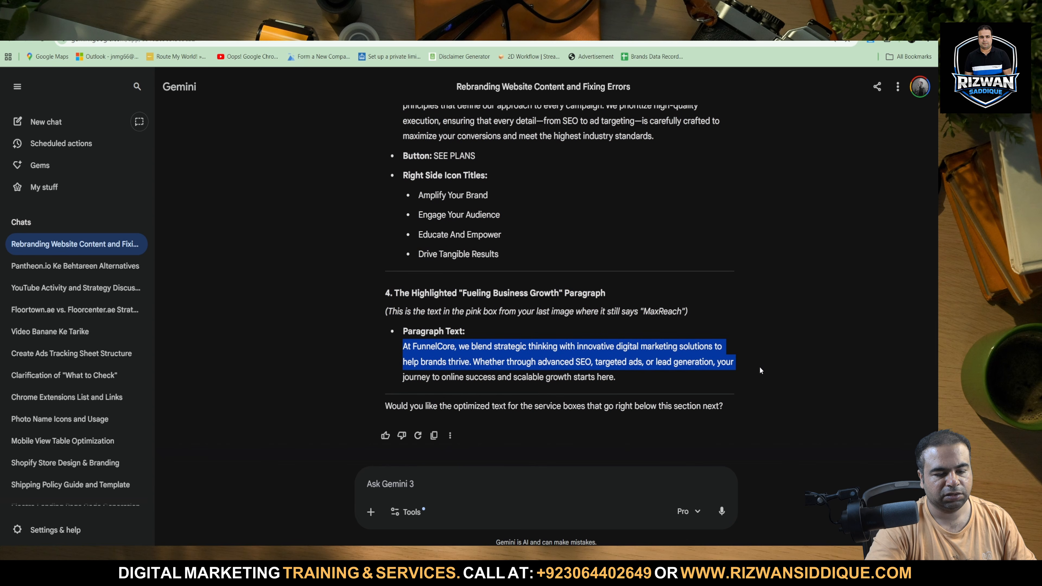
pyautogui.click(697, 368)
pyautogui.moveTo(615, 383); pyautogui.dragTo(396, 344)
pyautogui.hotkey('ctrl', 'c')
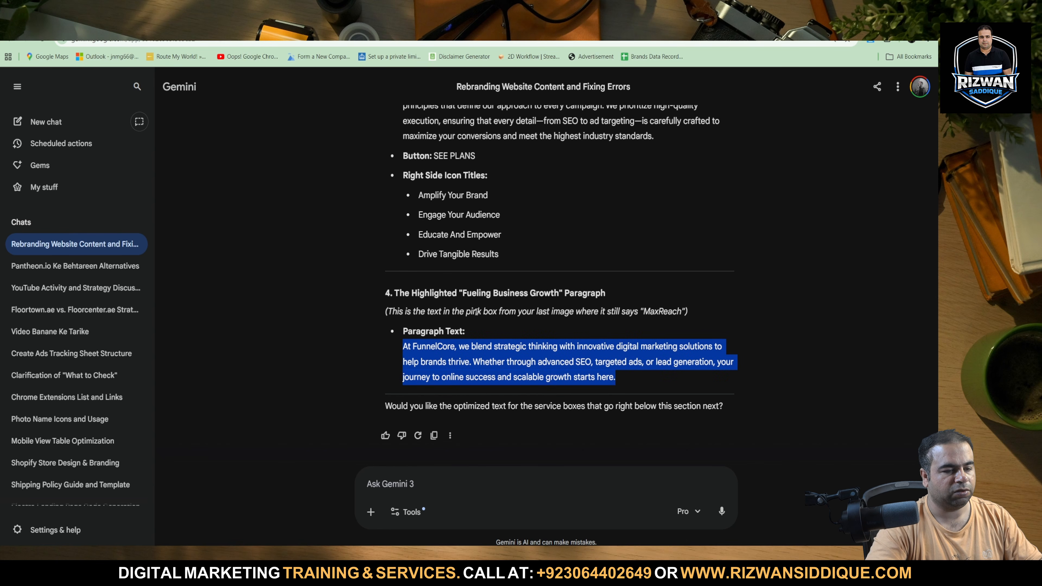
pyautogui.hotkey('ctrl', 'Tab')
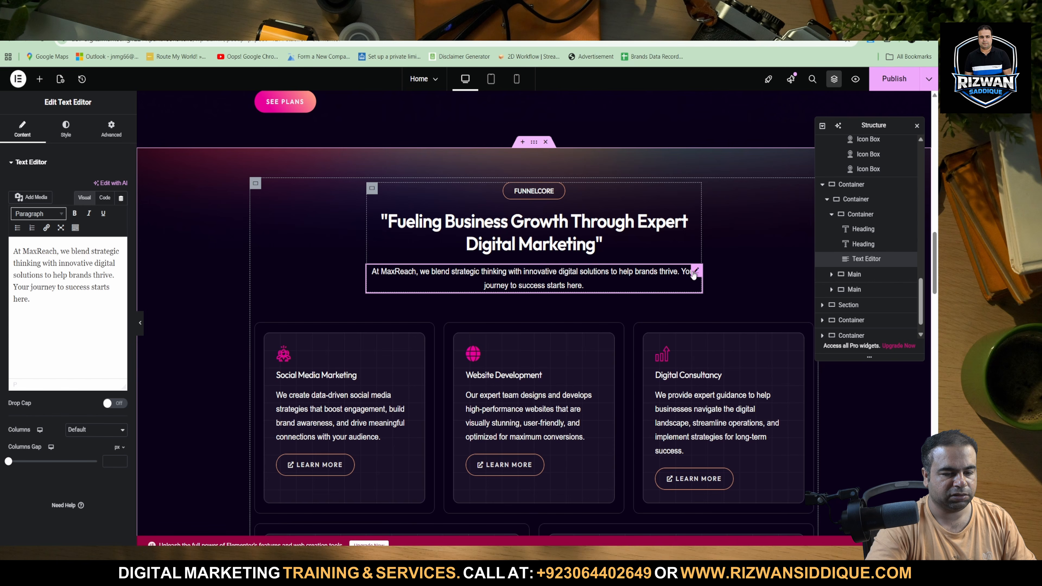
pyautogui.hotkey('ctrl', 'a')
pyautogui.hotkey('ctrl', 'v')
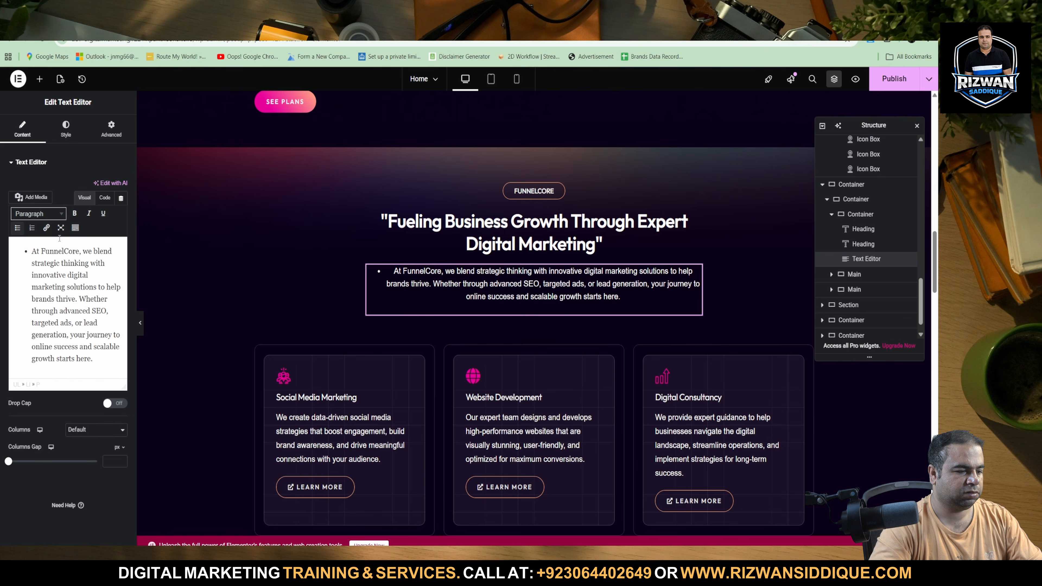
pyautogui.click(17, 228)
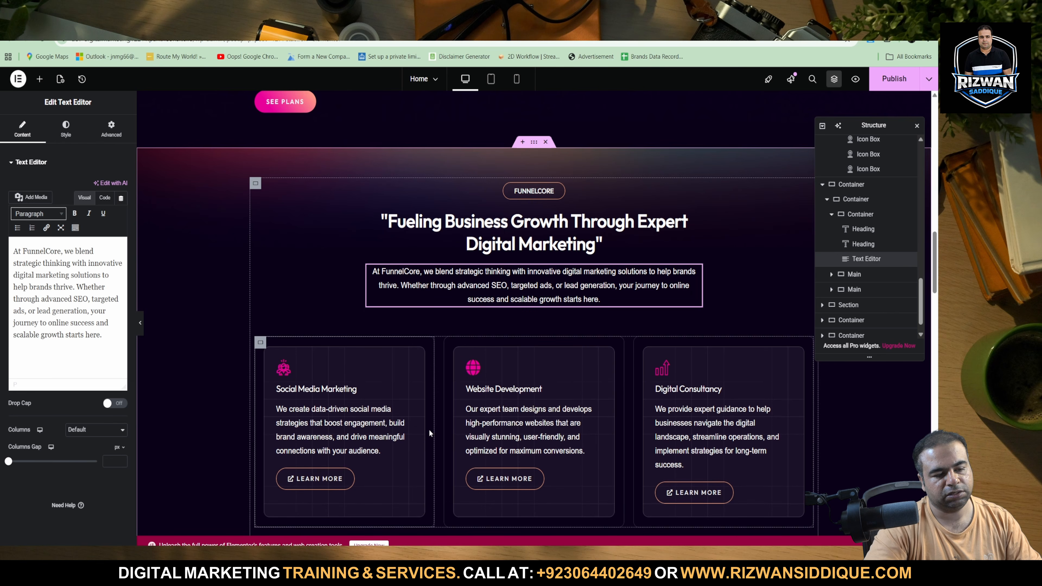
# Step: Reduce the browser zoom of the Elementor page by one level and look over the service boxes
pyautogui.scroll(-5, 513, 369)
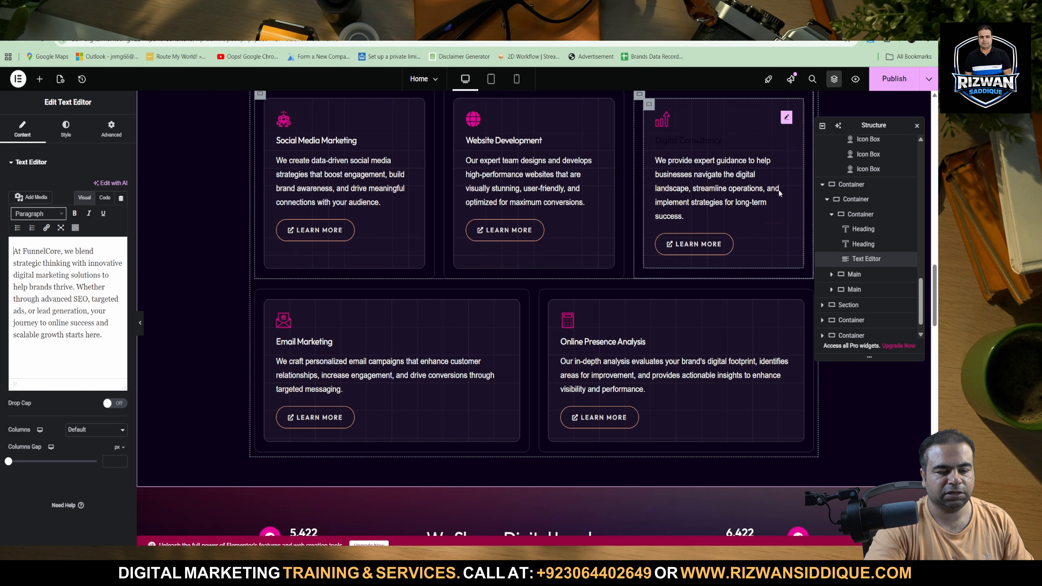
pyautogui.click(928, 40)
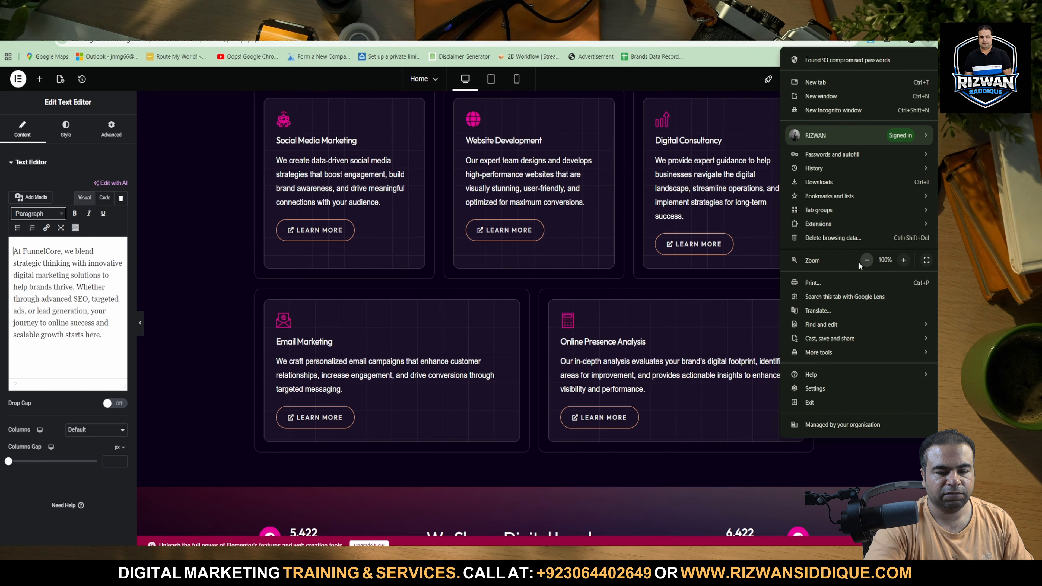
pyautogui.click(866, 260)
pyautogui.click(223, 279)
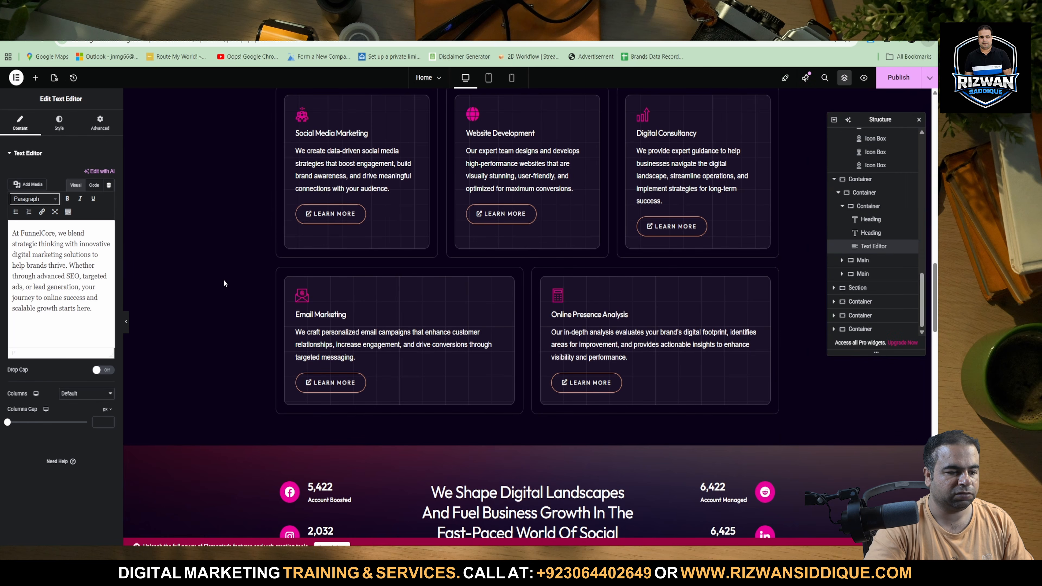
pyautogui.scroll(5, 532, 277)
pyautogui.scroll(-5, 536, 277)
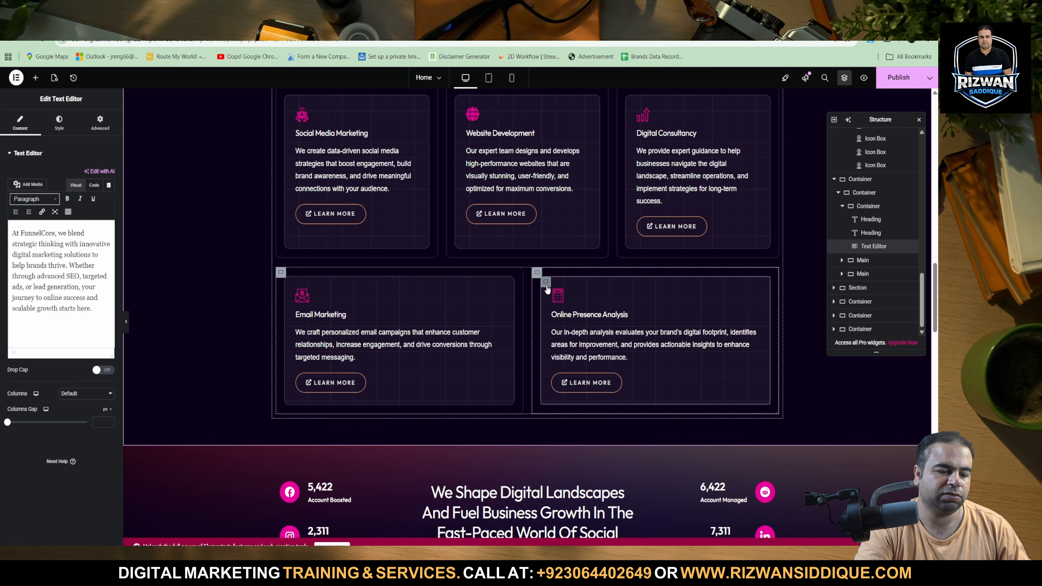
# Step: Duplicate the Online Presence Analysis and Email Marketing box containers in the second row of services
pyautogui.click(546, 286)
pyautogui.rightClick(547, 282)
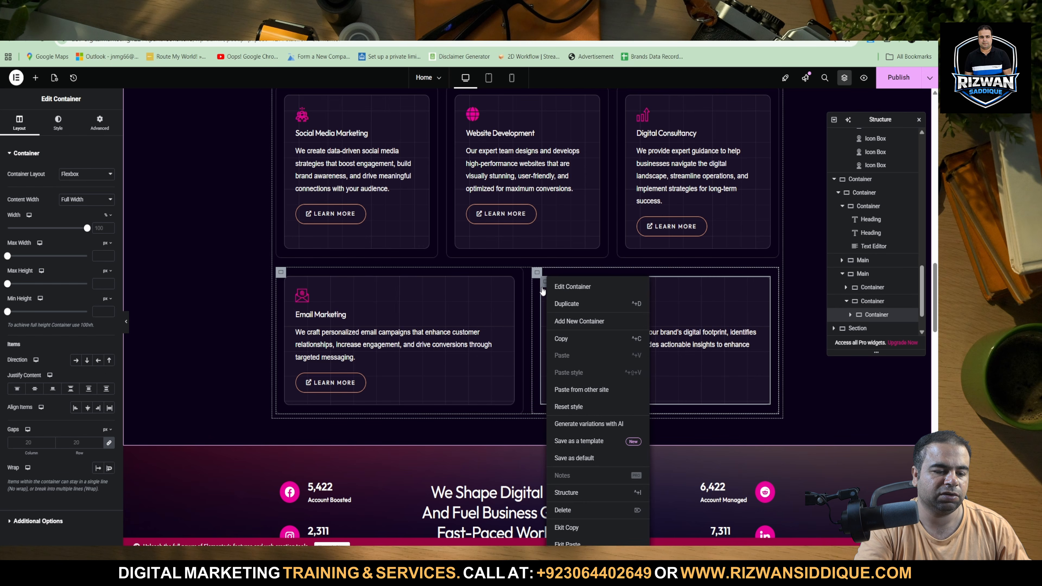
pyautogui.click(568, 303)
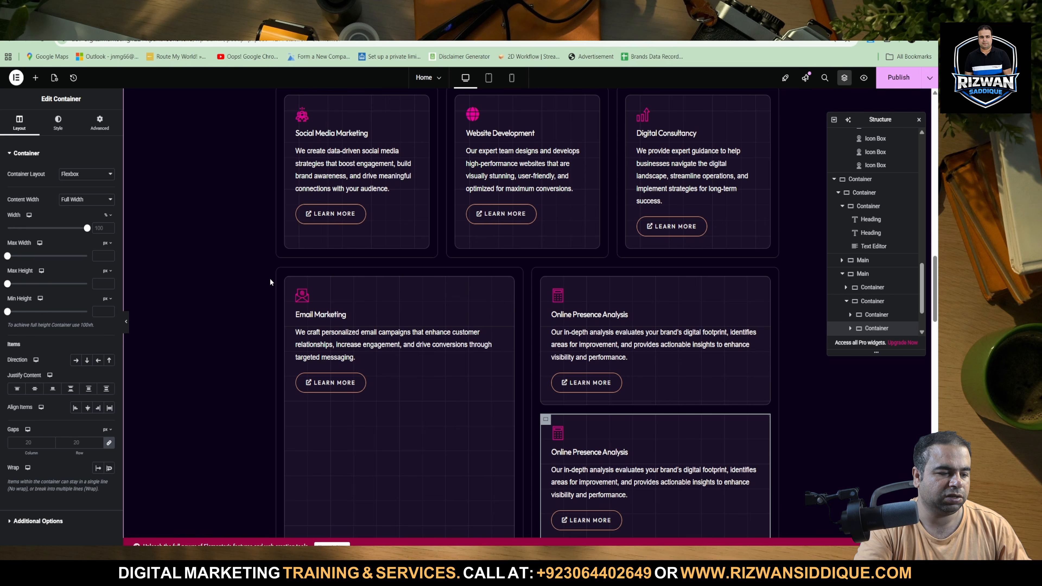
pyautogui.click(289, 283)
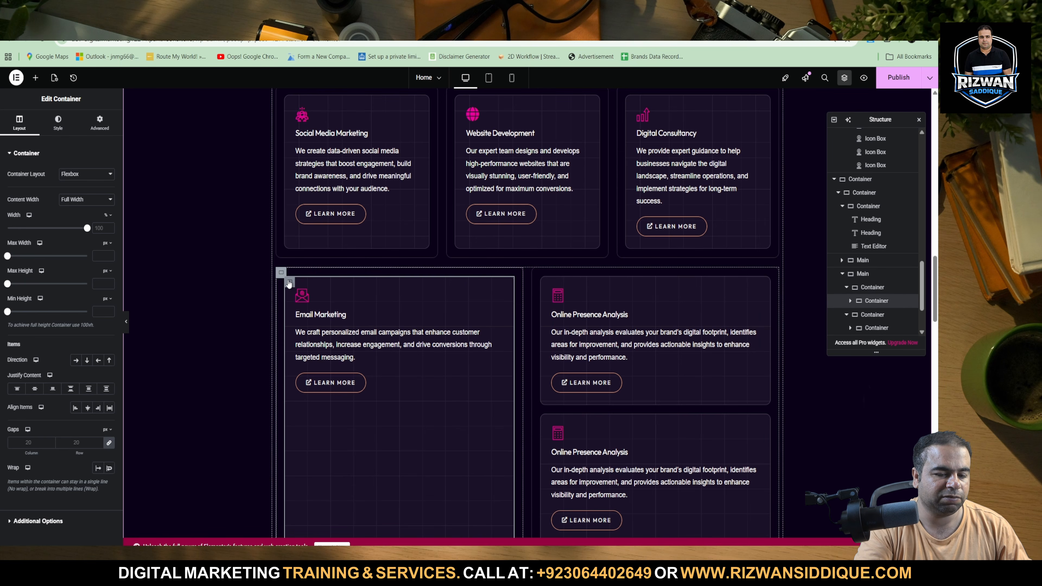
pyautogui.rightClick(289, 283)
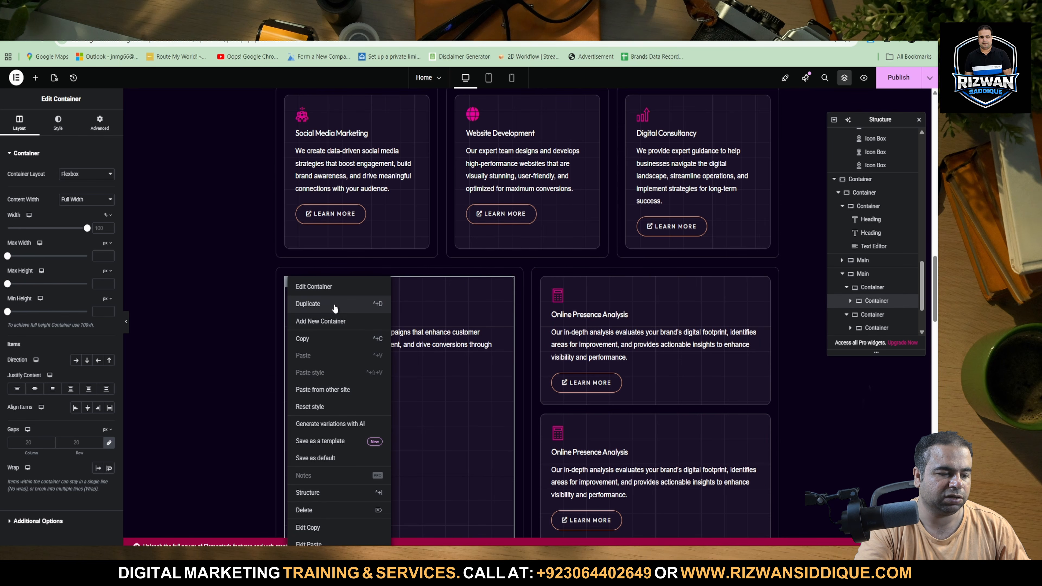
pyautogui.click(307, 303)
# Step: Check the enlarged services grid and publish the Home page changes
pyautogui.scroll(-5, 441, 252)
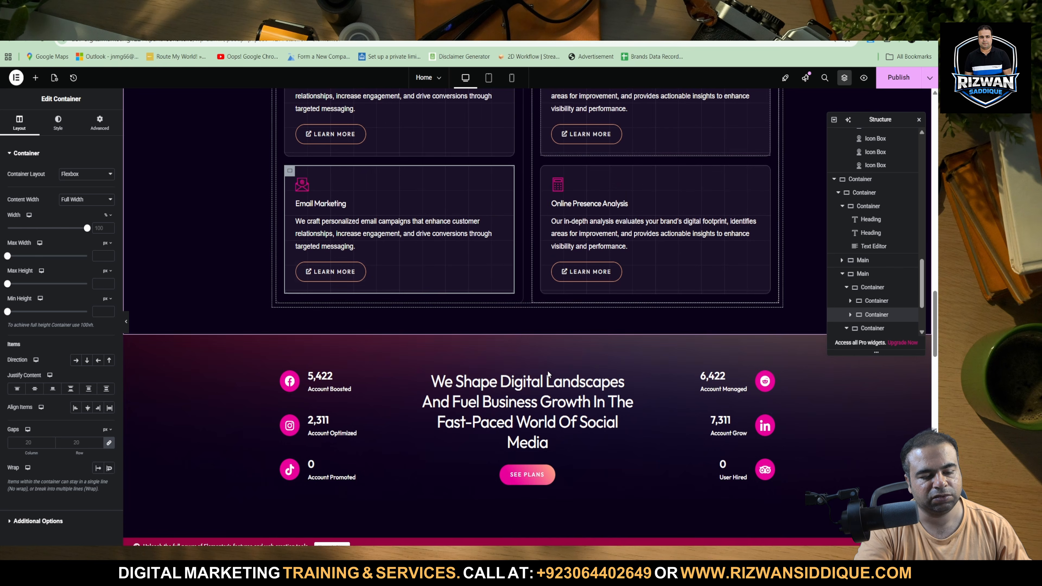
pyautogui.scroll(5, 441, 251)
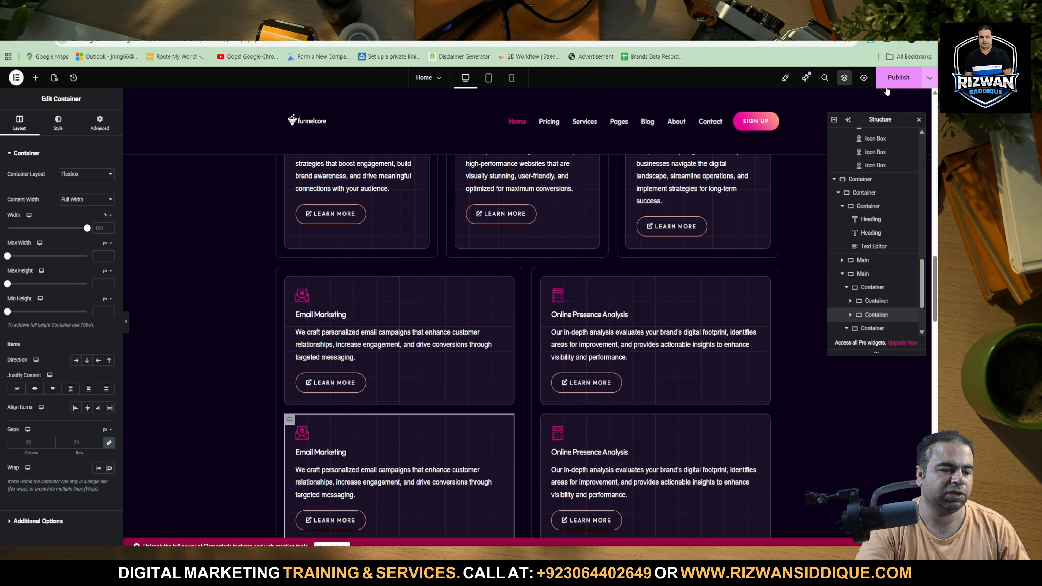
pyautogui.click(894, 79)
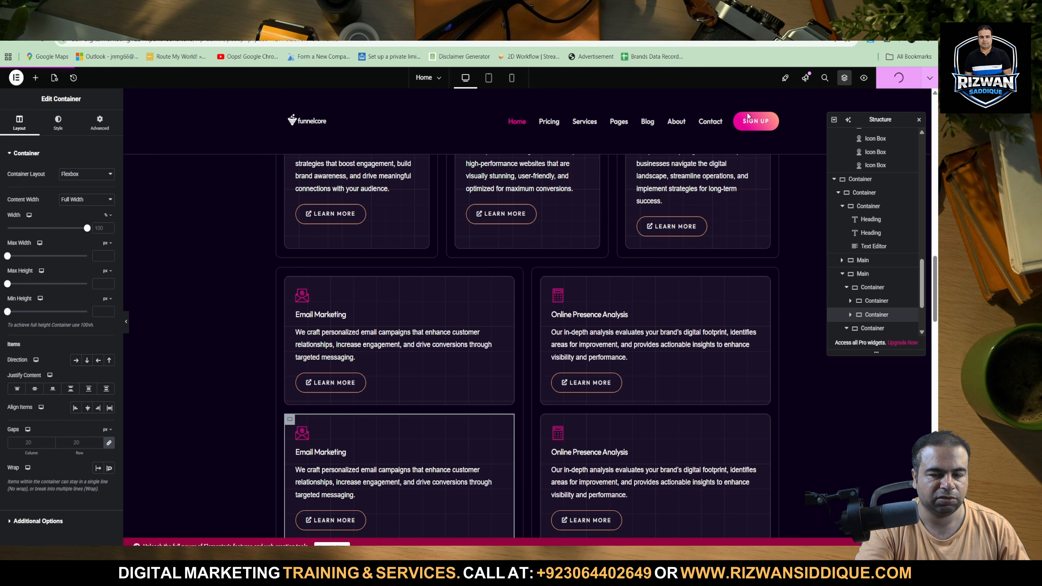
pyautogui.hotkey('alt', 'Tab')
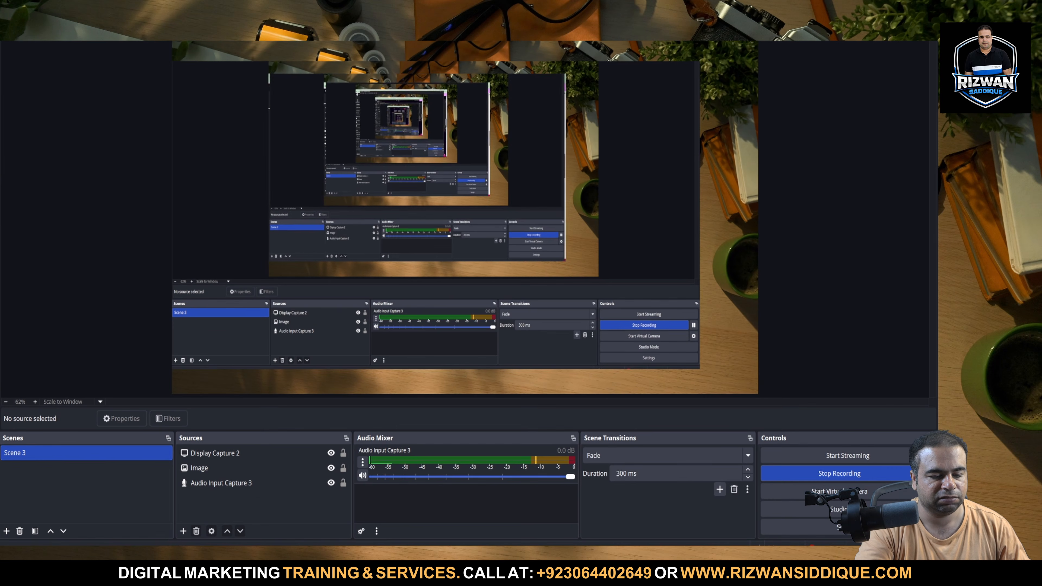